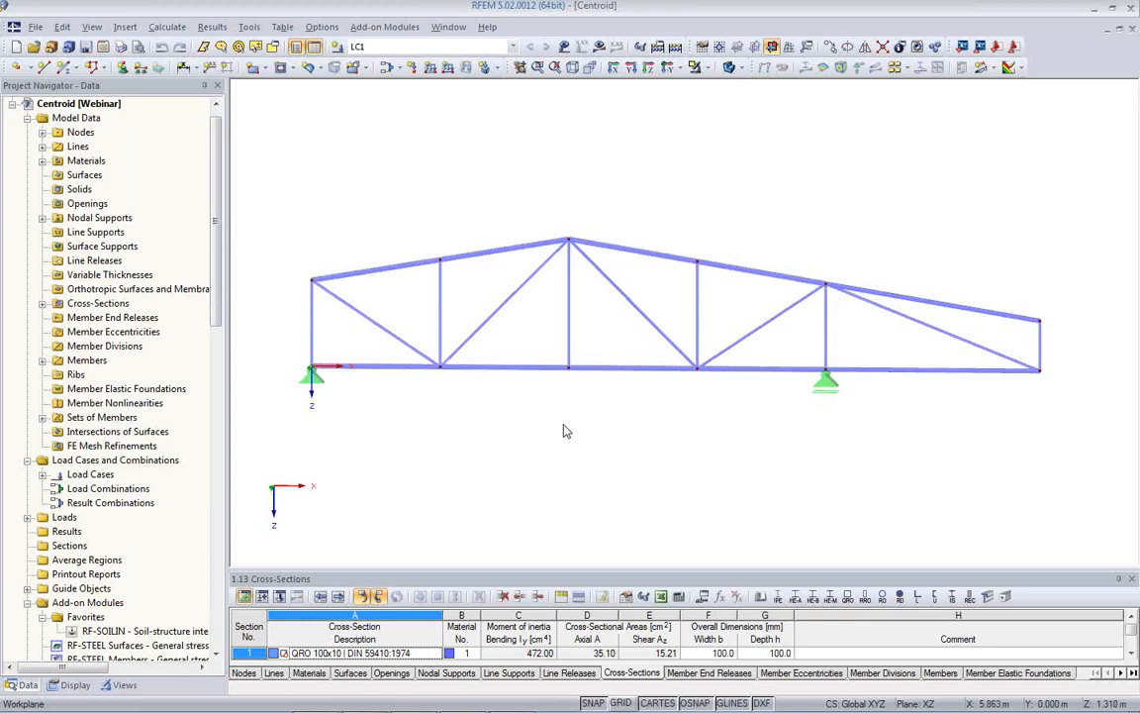
Add a chained horizontal (ΔX) linear dimension for all bottom chord members and place it below the truss
{"action": "middle_click_drag", "start_coordinate": [699, 445], "coordinate": [631, 460], "text": "ctrl"}
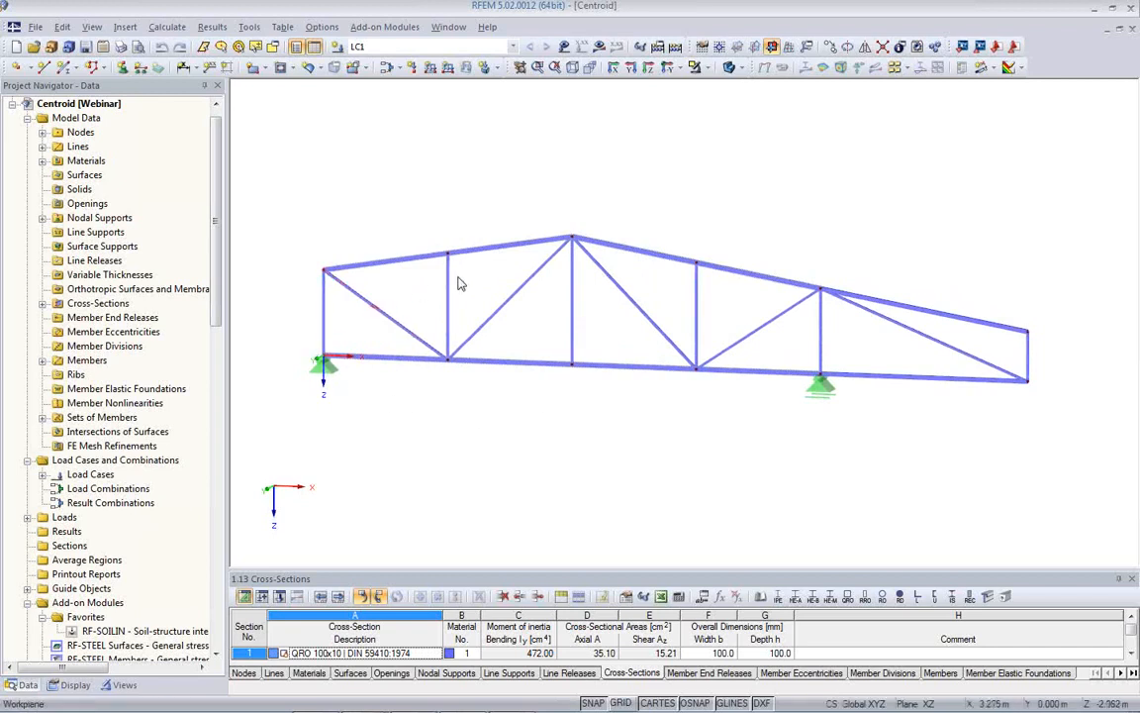
{"action": "left_click", "coordinate": [195, 67]}
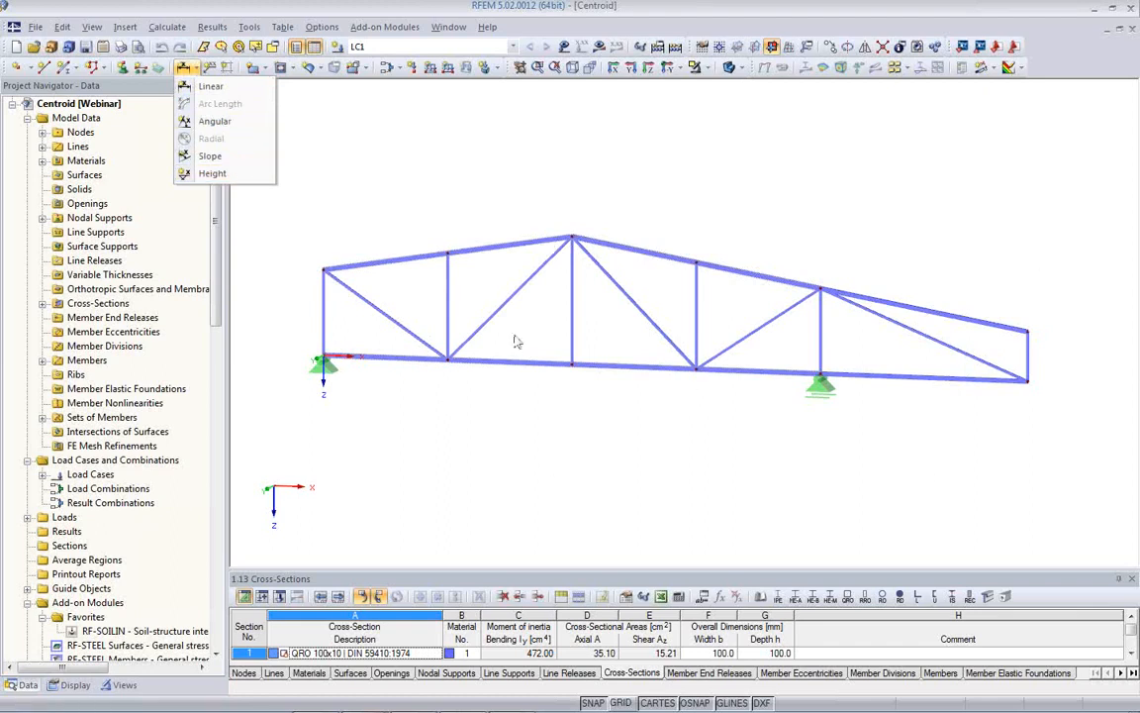
{"action": "left_click", "coordinate": [222, 94]}
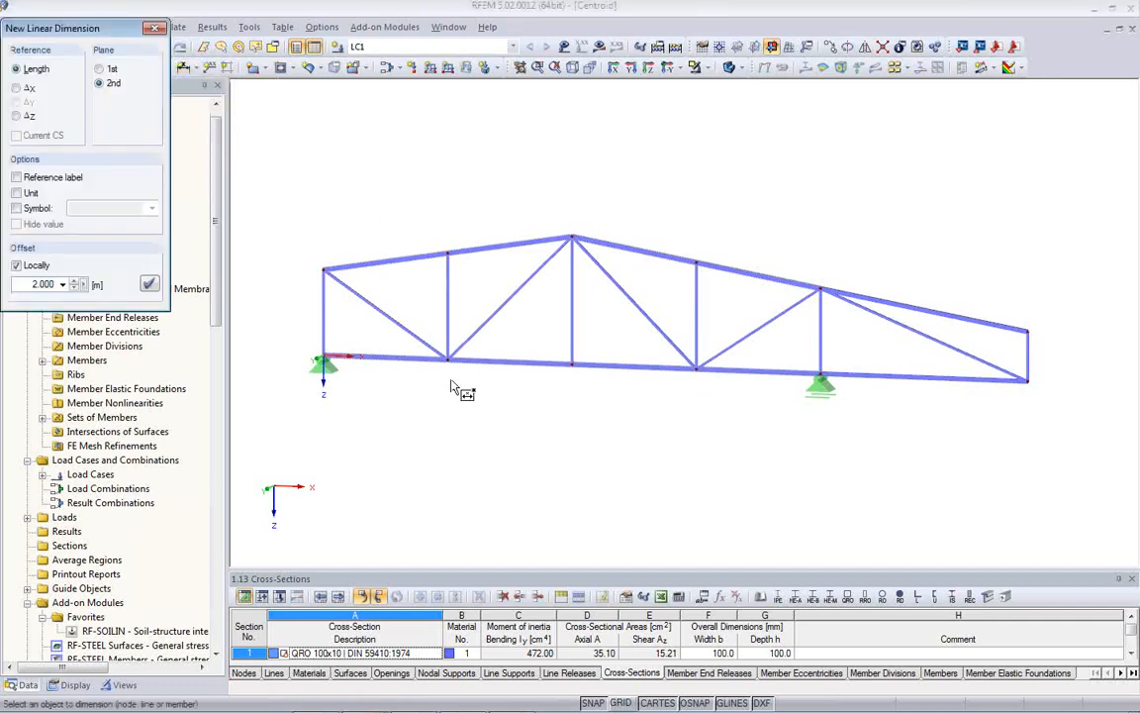
{"action": "left_click", "coordinate": [385, 361]}
{"action": "left_click", "coordinate": [502, 363]}
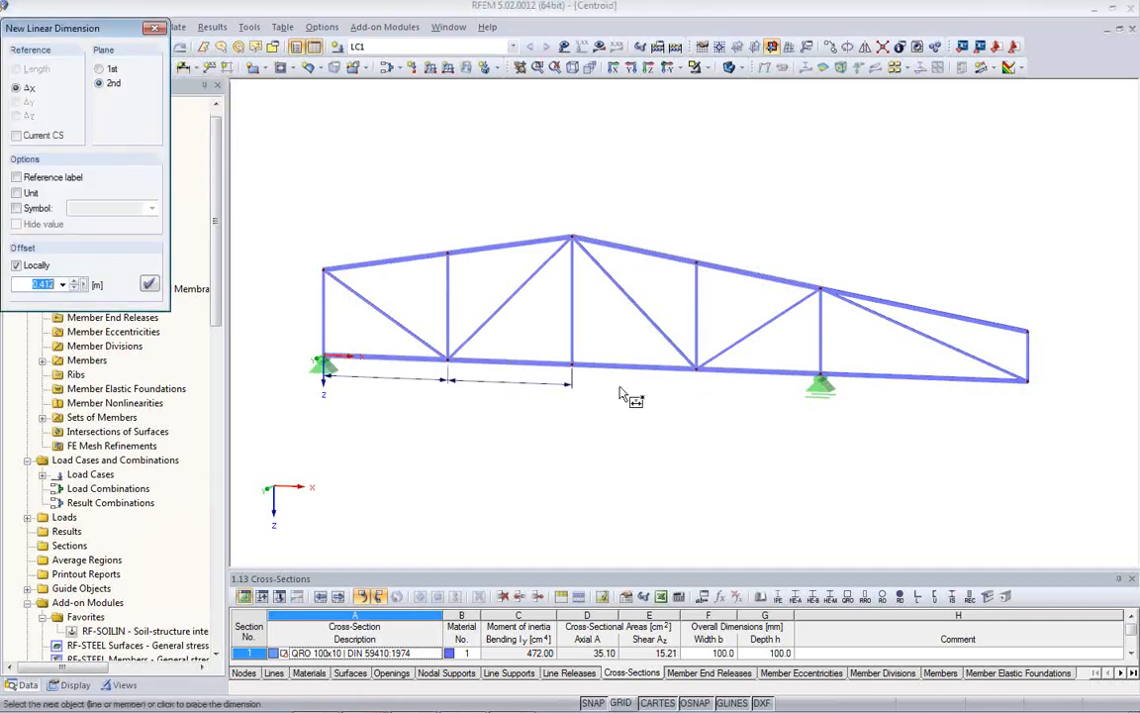
{"action": "left_click", "coordinate": [773, 374]}
{"action": "left_click", "coordinate": [927, 379]}
{"action": "left_click", "coordinate": [938, 468]}
{"action": "right_click", "coordinate": [634, 496]}
Add a linear length dimension between the bottom and top nodes of the end post at the origin, placed outside the truss
{"action": "middle_click_drag", "start_coordinate": [436, 472], "coordinate": [468, 425], "text": "ctrl"}
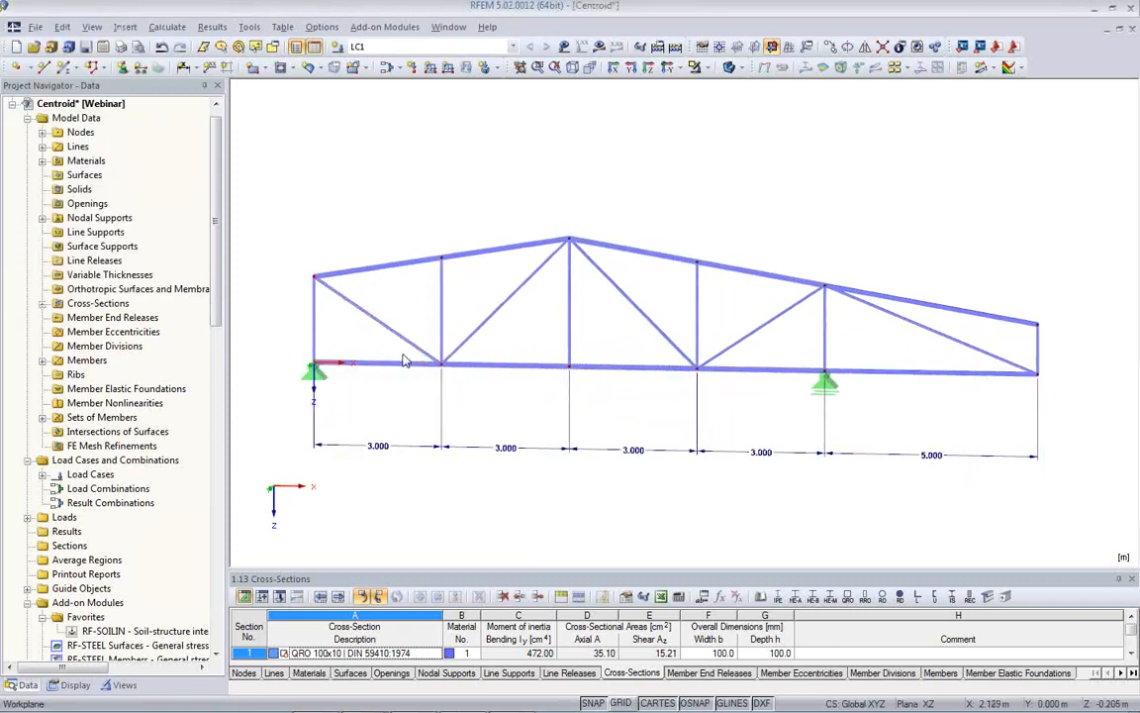
{"action": "left_click", "coordinate": [163, 67]}
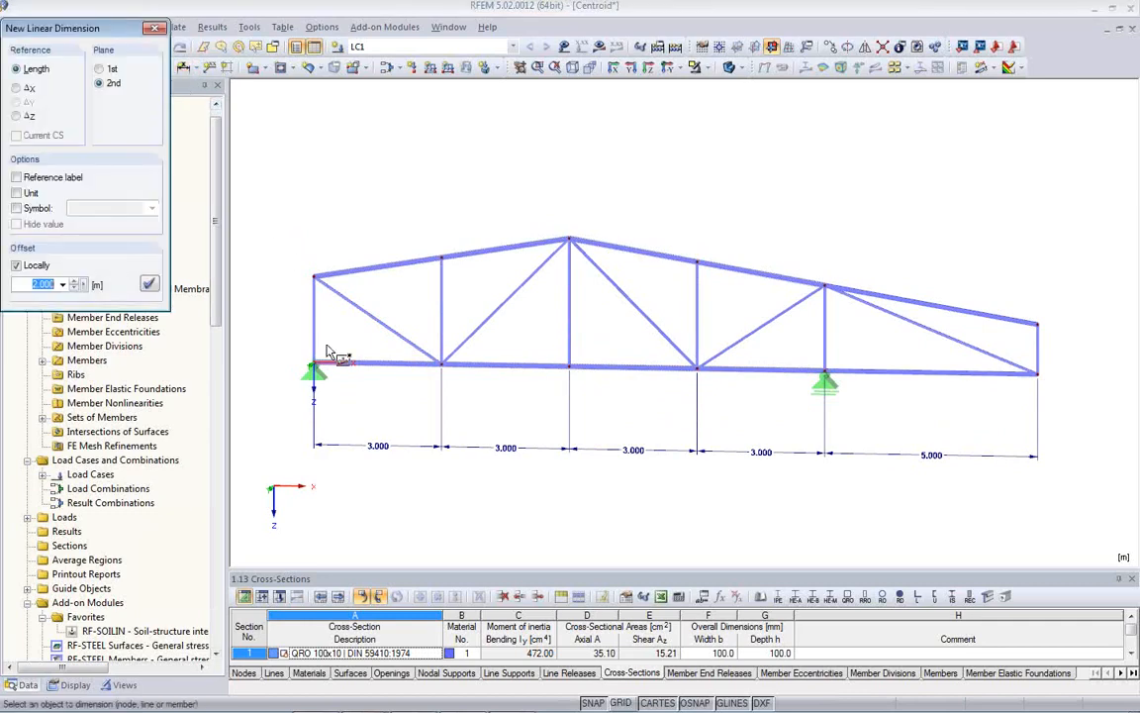
{"action": "left_click", "coordinate": [314, 363]}
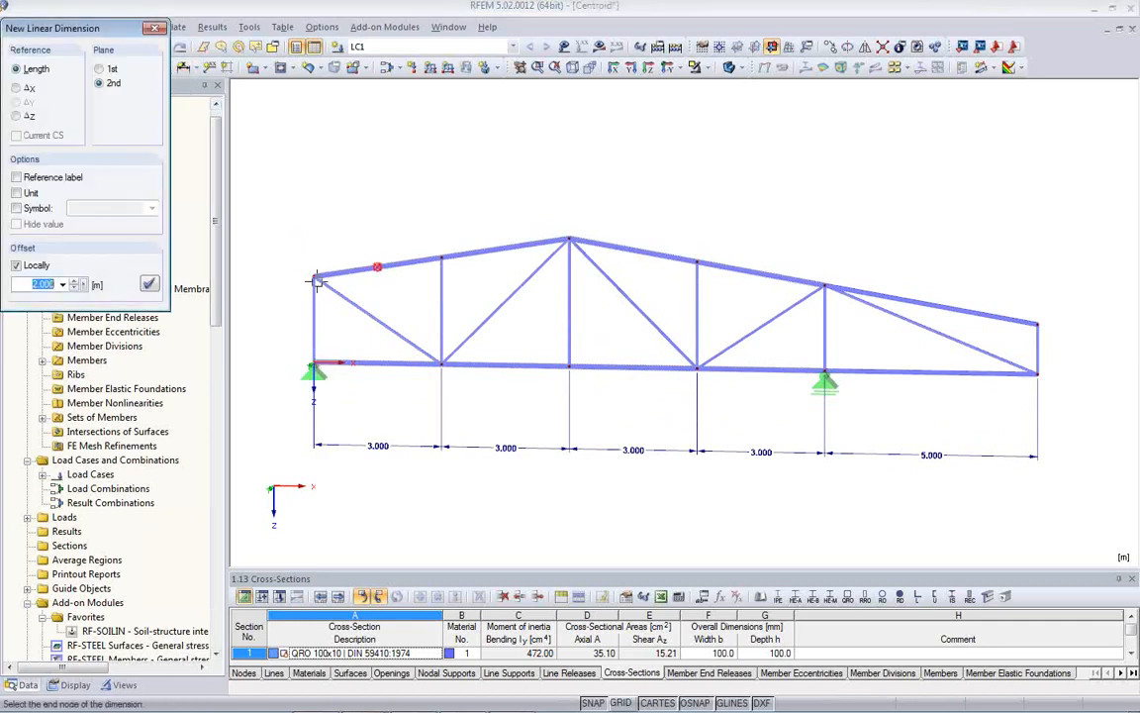
{"action": "left_click", "coordinate": [314, 275]}
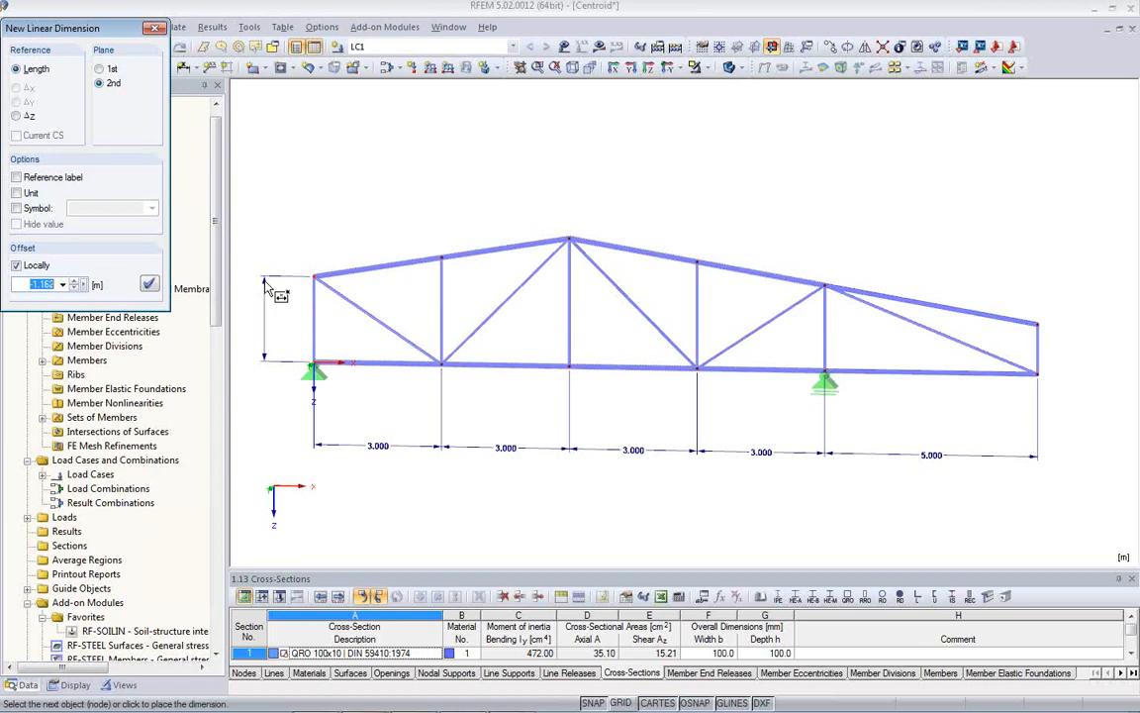
{"action": "left_click", "coordinate": [264, 285]}
{"action": "key", "text": "Escape"}
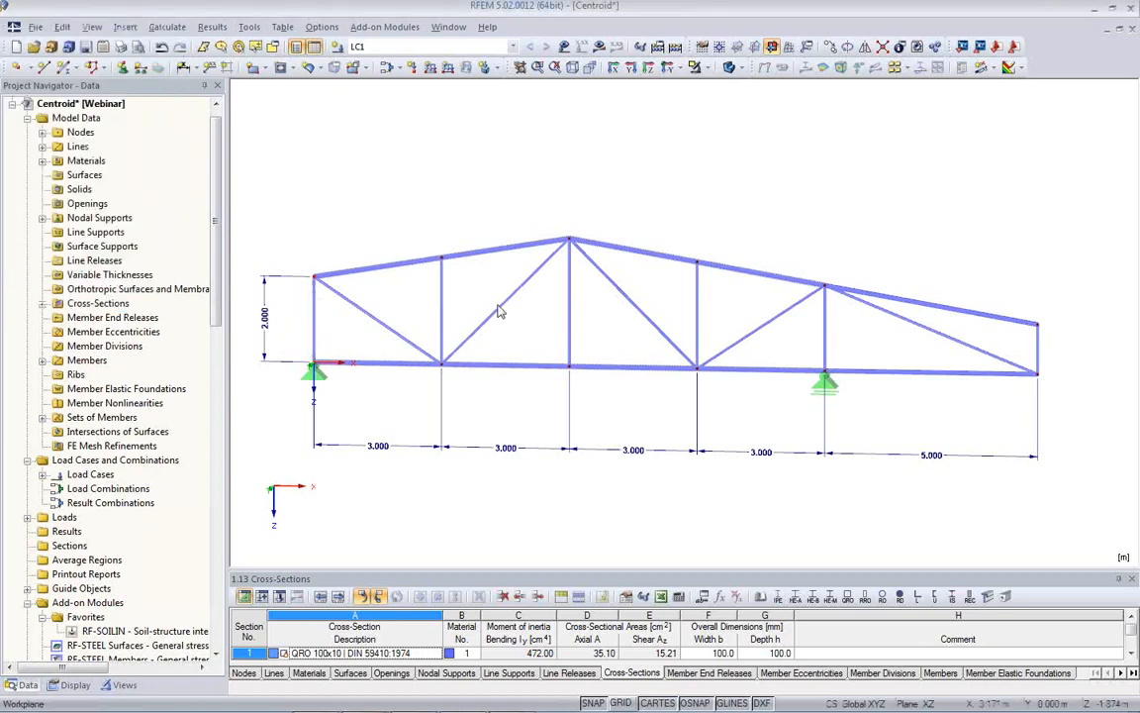
Add angular dimensions between the top chord and first diagonal, and between the first interior post and the diagonal rising to the ridge
{"action": "left_click", "coordinate": [197, 69]}
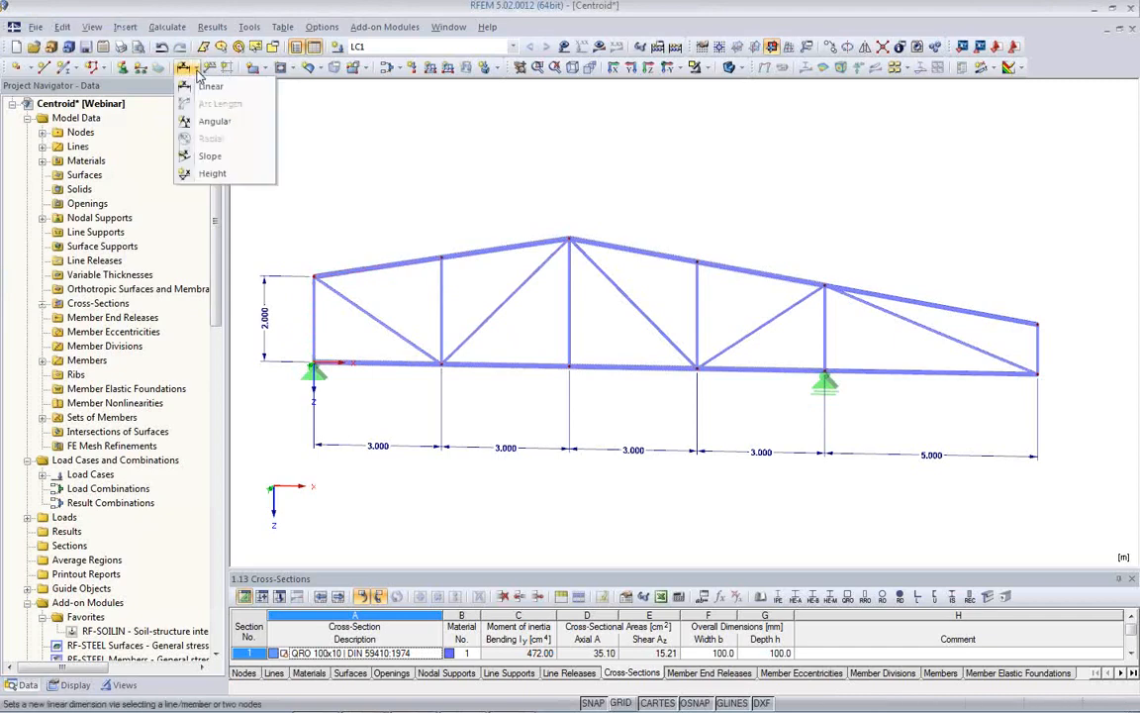
{"action": "left_click", "coordinate": [223, 127]}
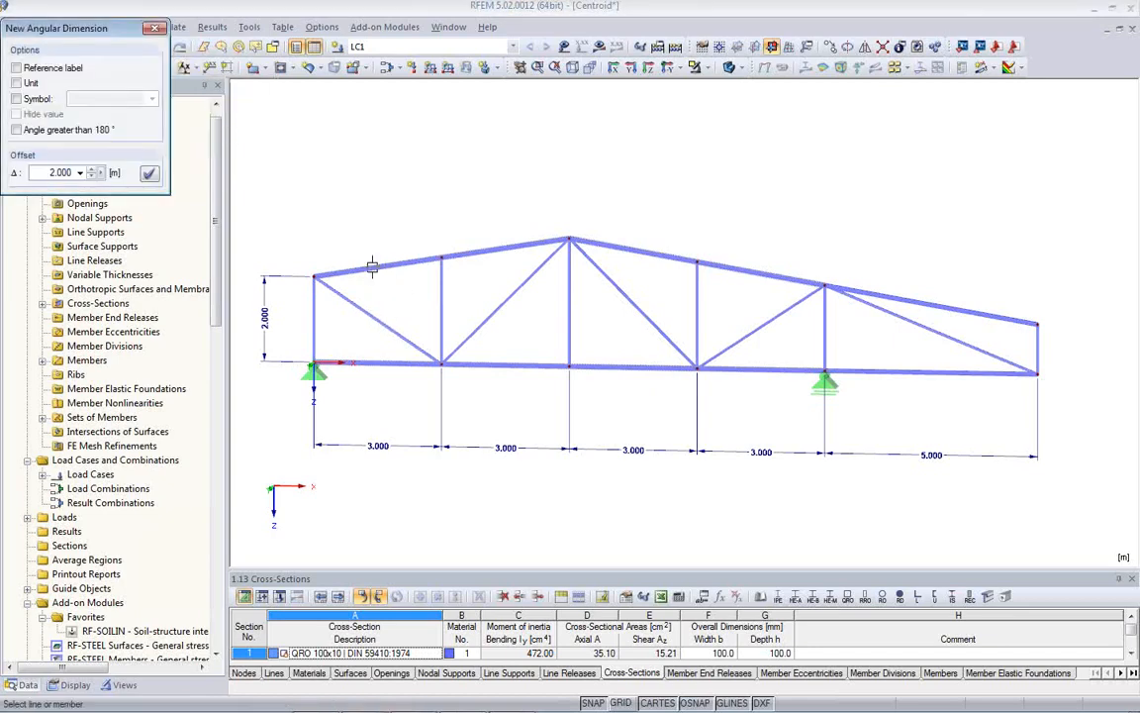
{"action": "left_click", "coordinate": [370, 268]}
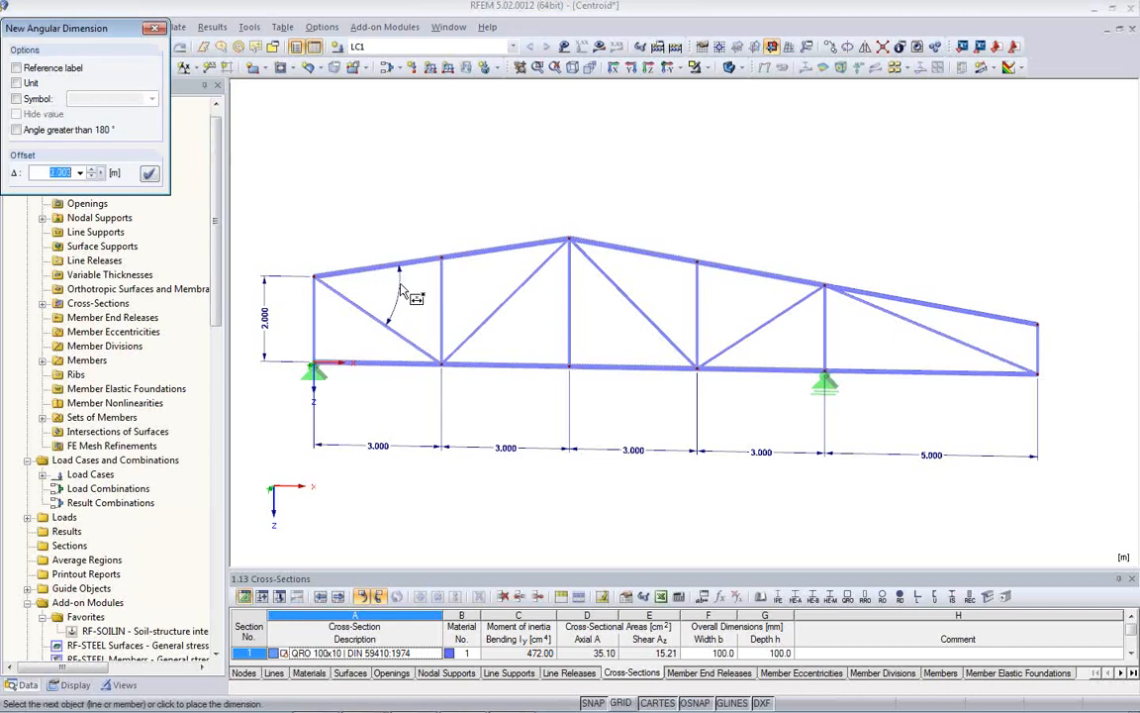
{"action": "left_click", "coordinate": [396, 287]}
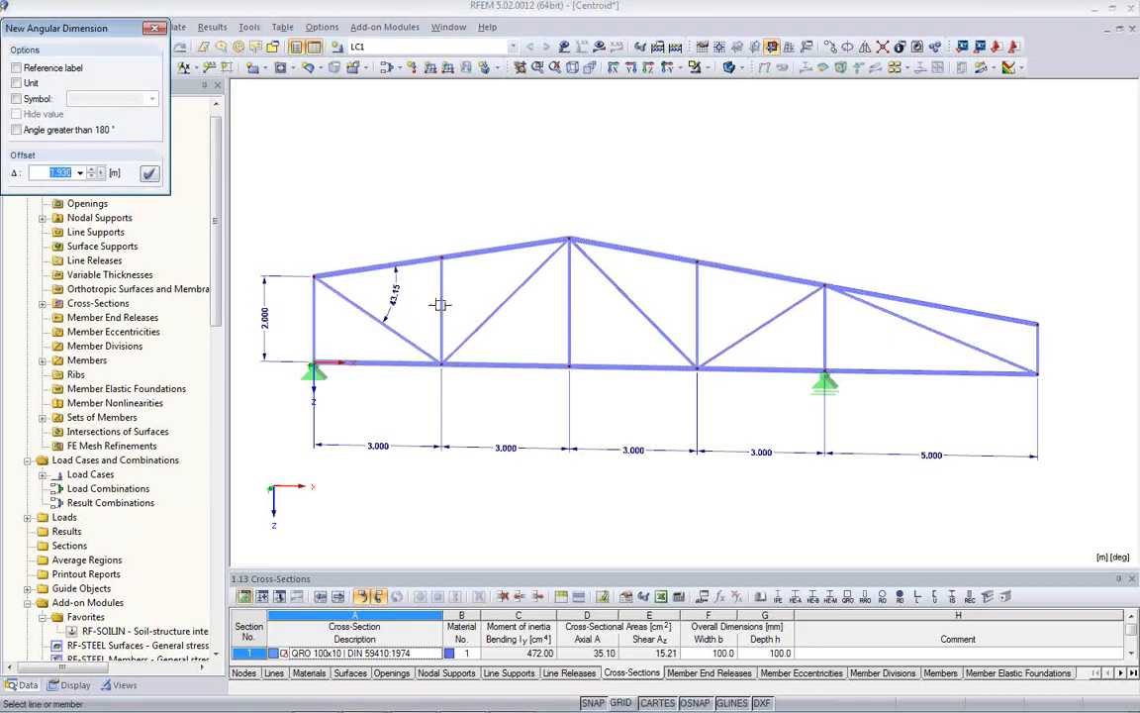
{"action": "left_click", "coordinate": [441, 306]}
{"action": "left_click", "coordinate": [444, 289]}
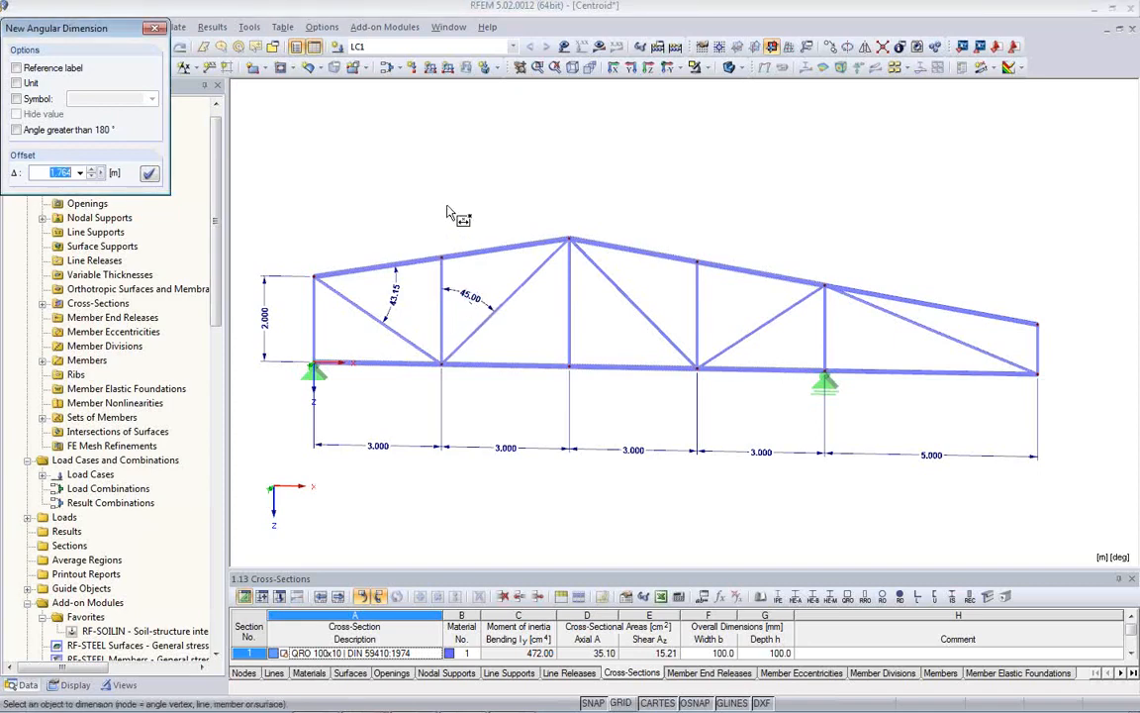
{"action": "key", "text": "Escape"}
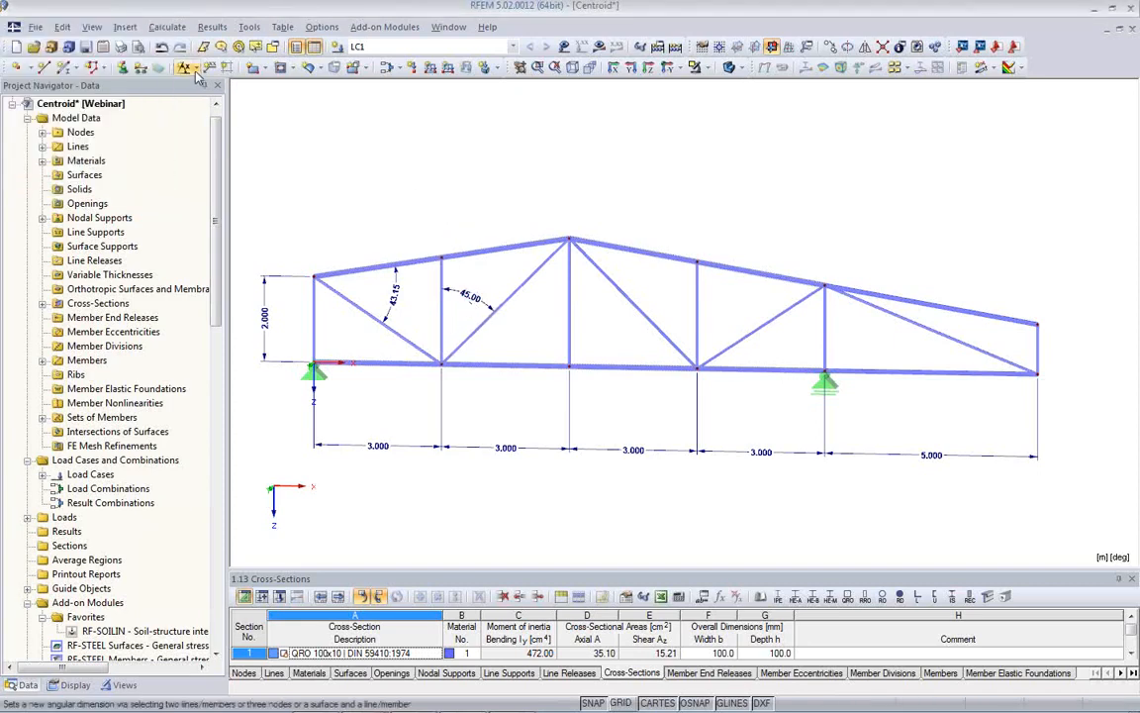
Add a slope dimension to the descending top chord between the ridge and the overhang, placed below the chord
{"action": "left_click", "coordinate": [196, 69]}
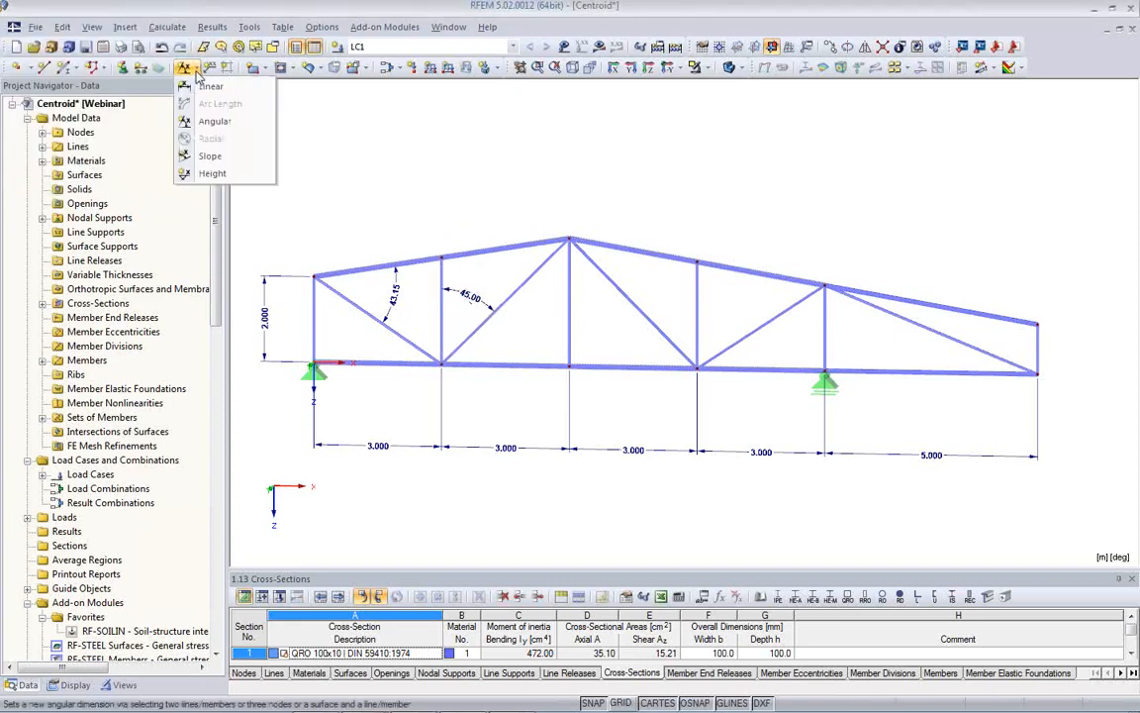
{"action": "left_click", "coordinate": [210, 157]}
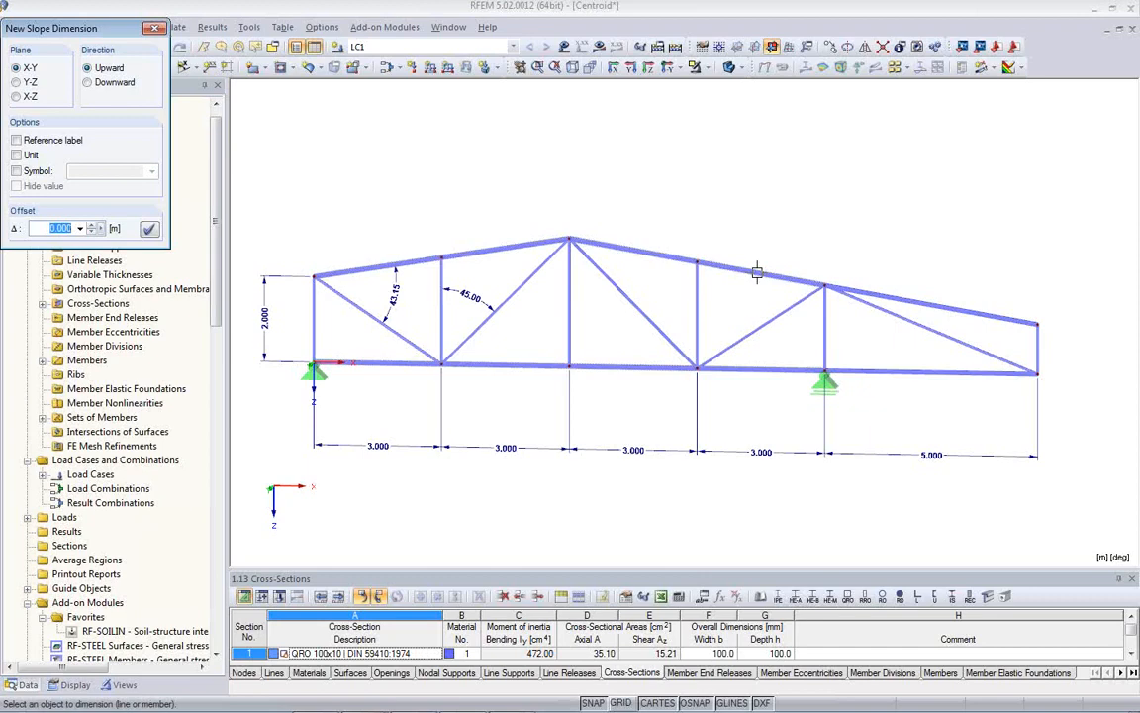
{"action": "left_click", "coordinate": [758, 273]}
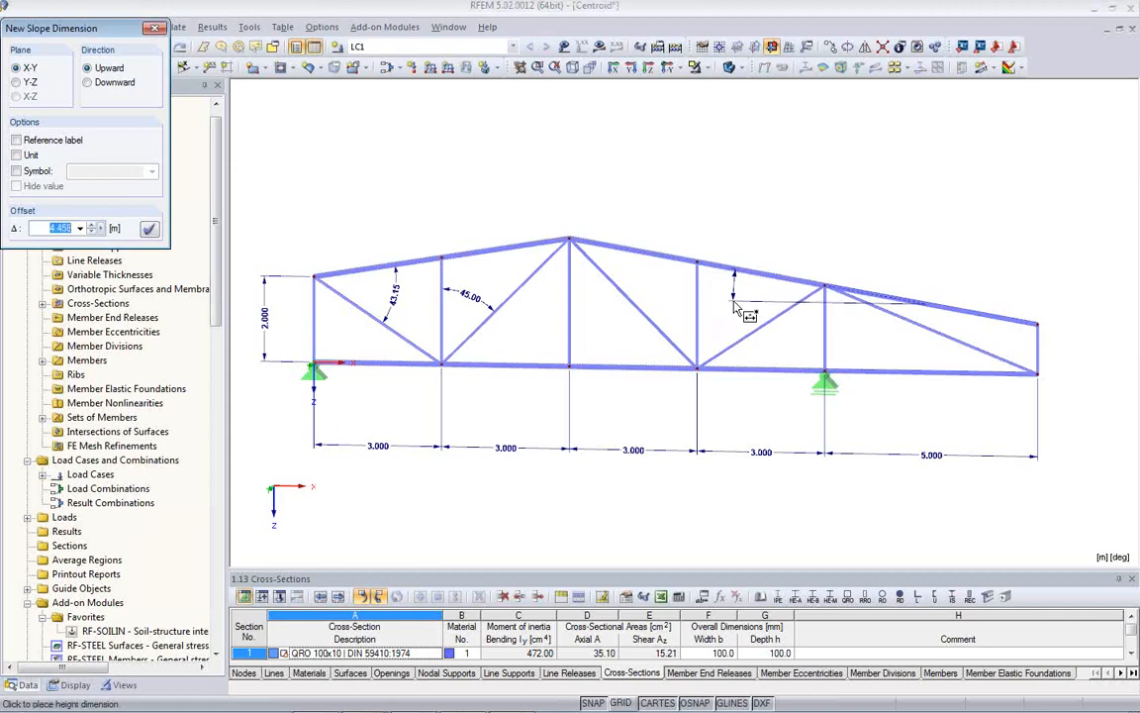
{"action": "left_click", "coordinate": [737, 310]}
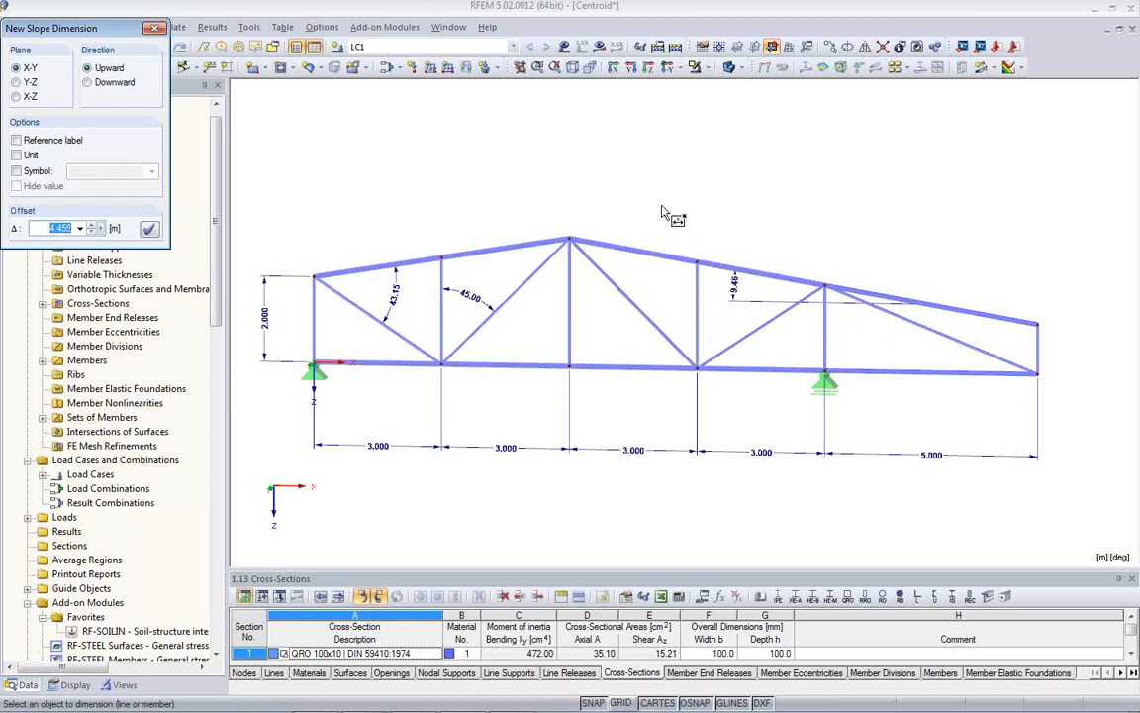
{"action": "key", "text": "Escape"}
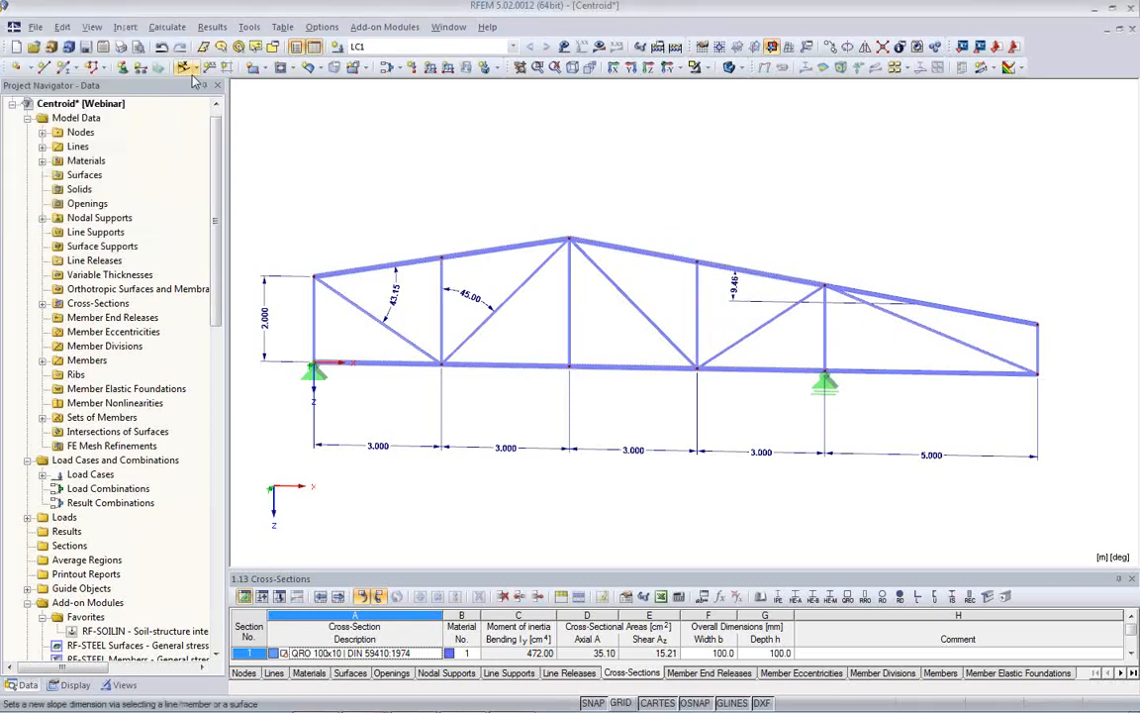
Add a height dimension at the top chord's end node on the overhang, placed just outside the truss
{"action": "left_click", "coordinate": [193, 68]}
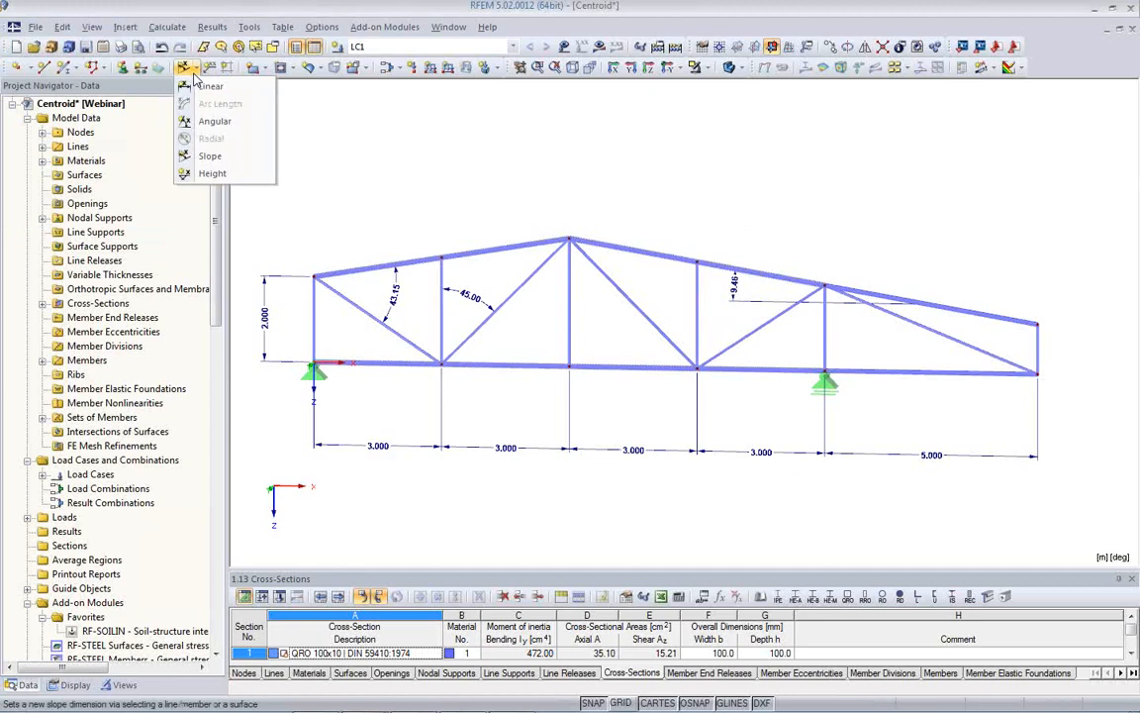
{"action": "left_click", "coordinate": [212, 174]}
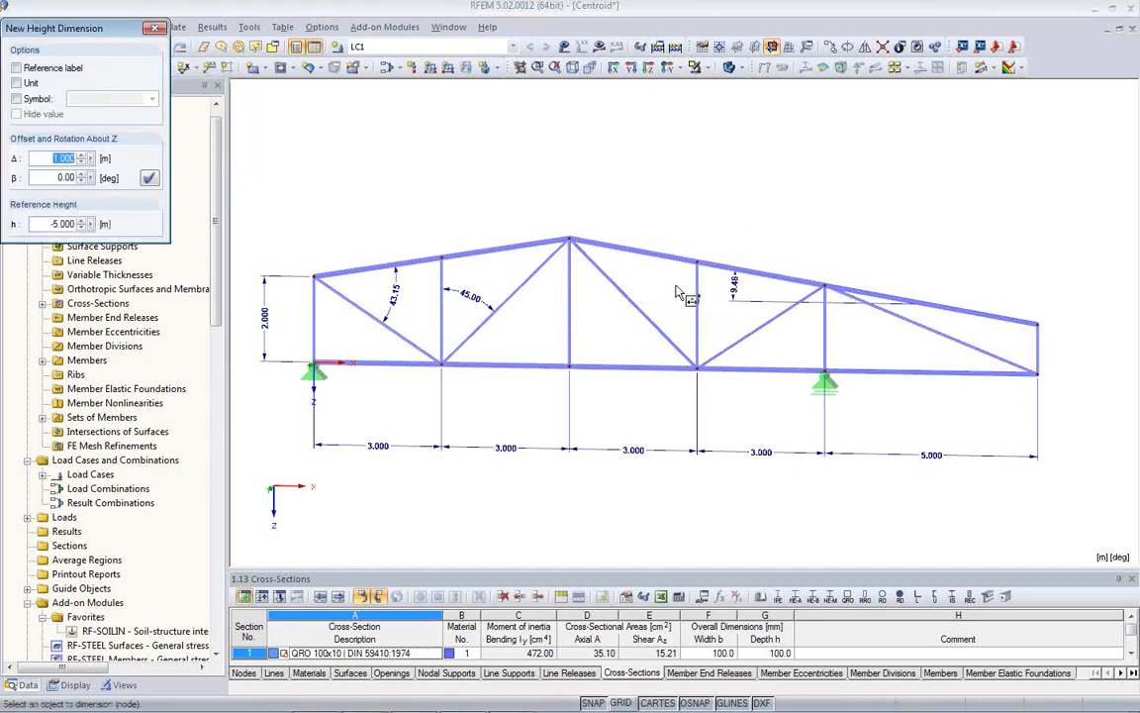
{"action": "left_click", "coordinate": [1037, 324]}
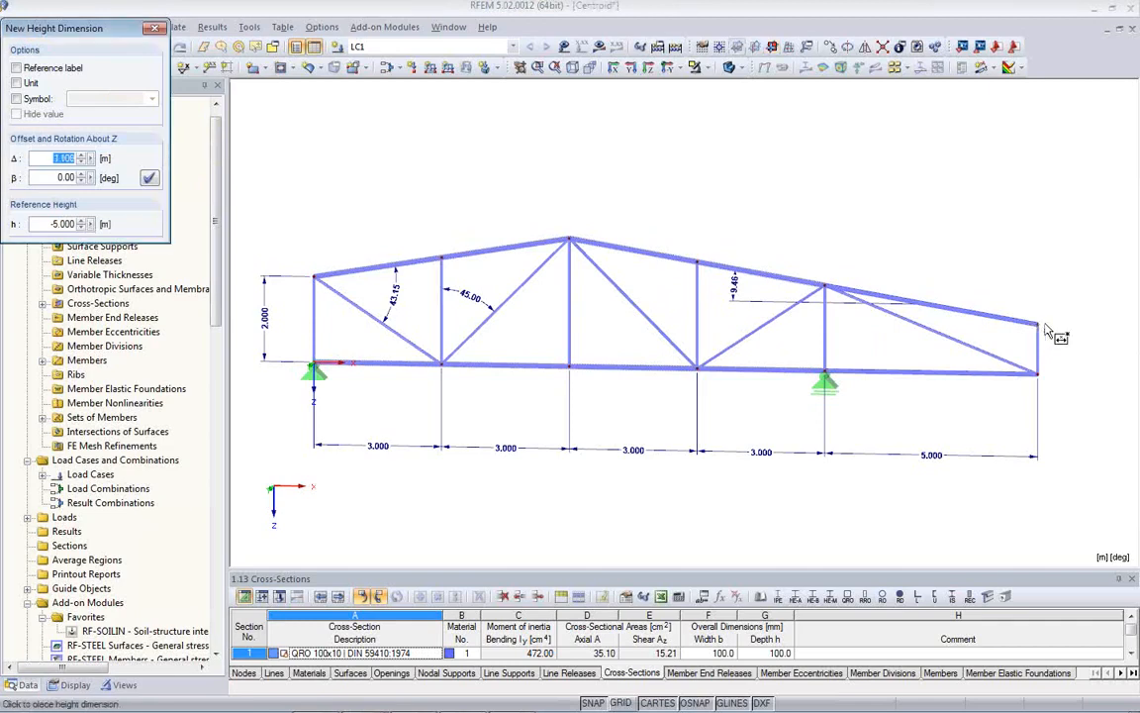
{"action": "left_click", "coordinate": [966, 294]}
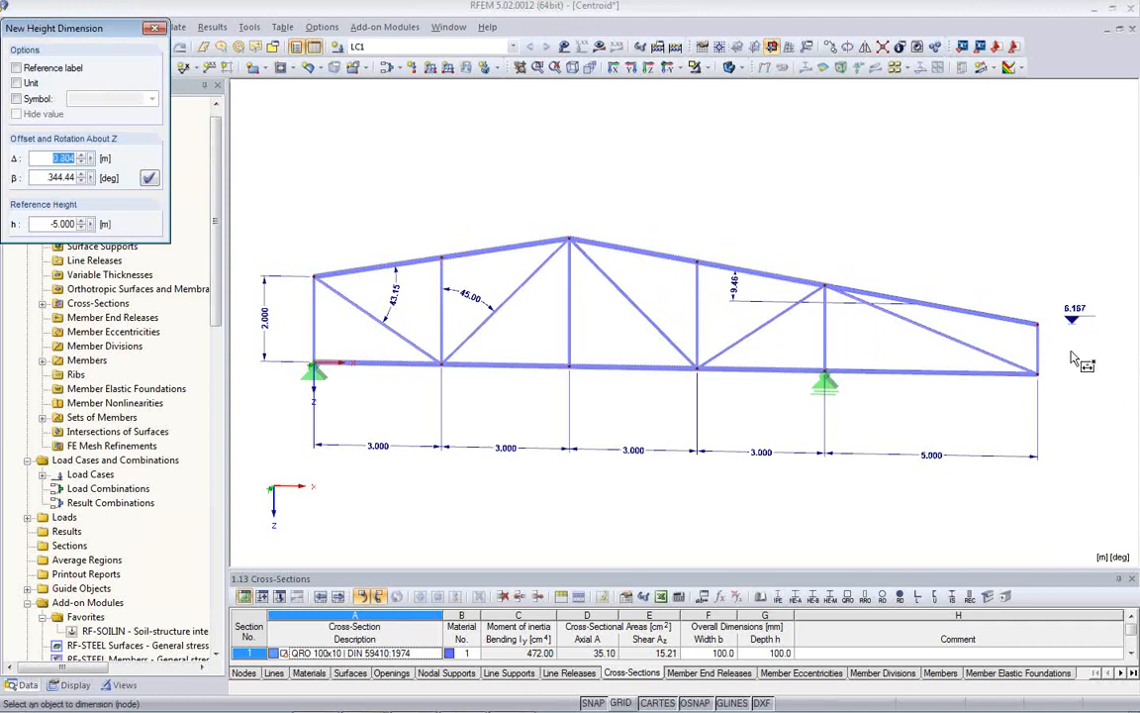
{"action": "key", "text": "Escape"}
Set the reference height of the overhang end's height dimension to 0 m
{"action": "middle_click_drag", "start_coordinate": [1062, 372], "coordinate": [923, 343]}
{"action": "scroll", "coordinate": [922, 334], "scroll_direction": "down", "scroll_amount": 2}
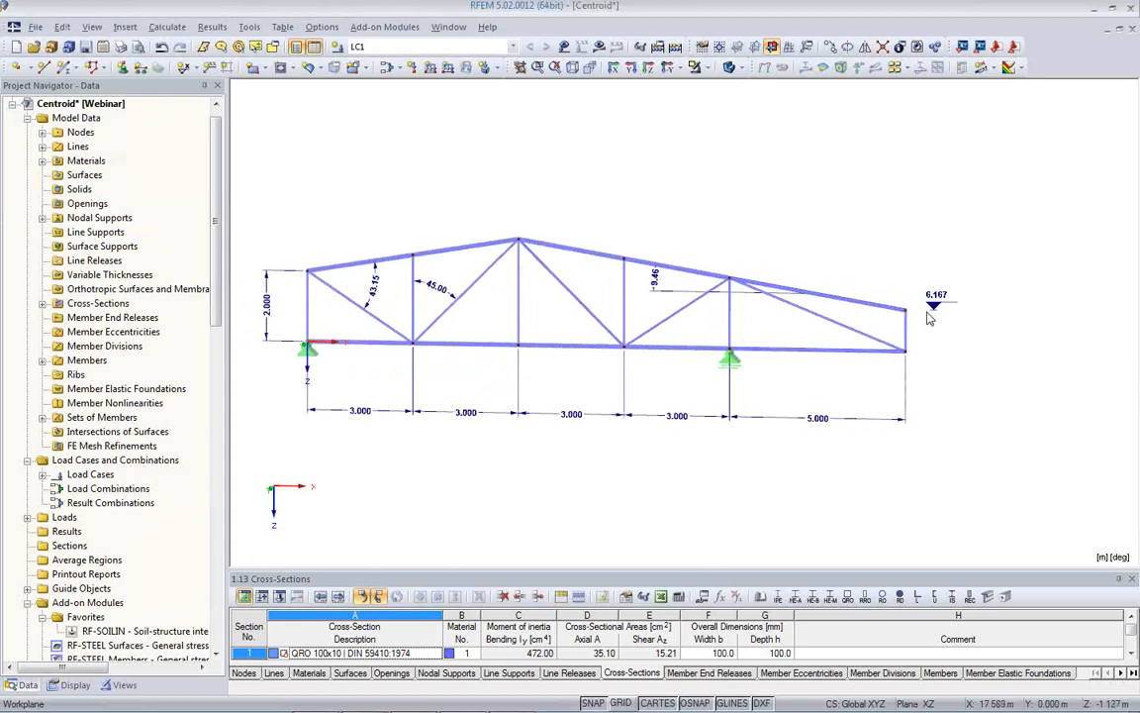
{"action": "scroll", "coordinate": [918, 315], "scroll_direction": "up", "scroll_amount": 2}
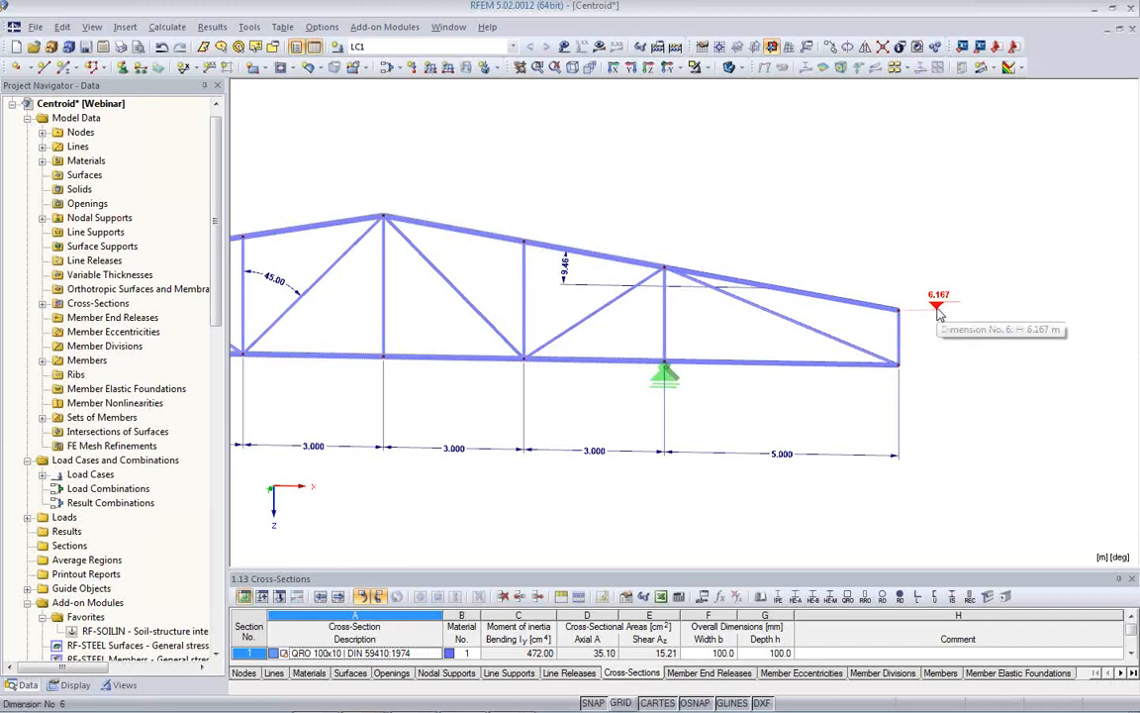
{"action": "double_click", "coordinate": [937, 312]}
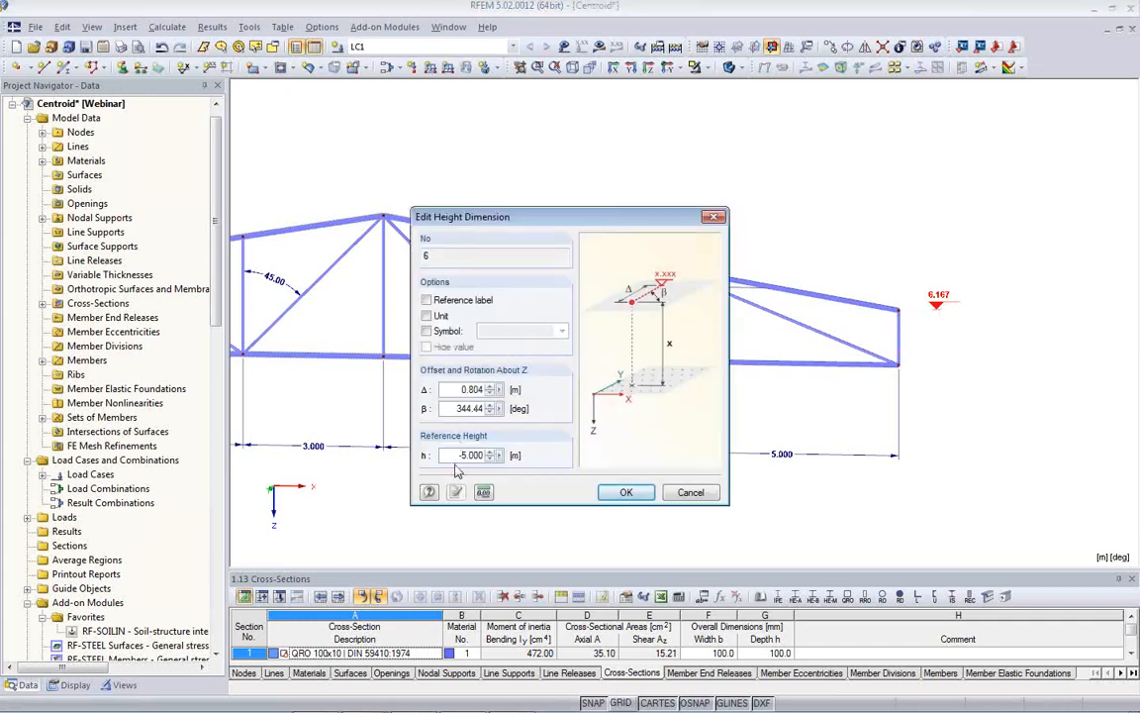
{"action": "double_click", "coordinate": [449, 455]}
{"action": "type", "text": "0"}
{"action": "left_click", "coordinate": [623, 492]}
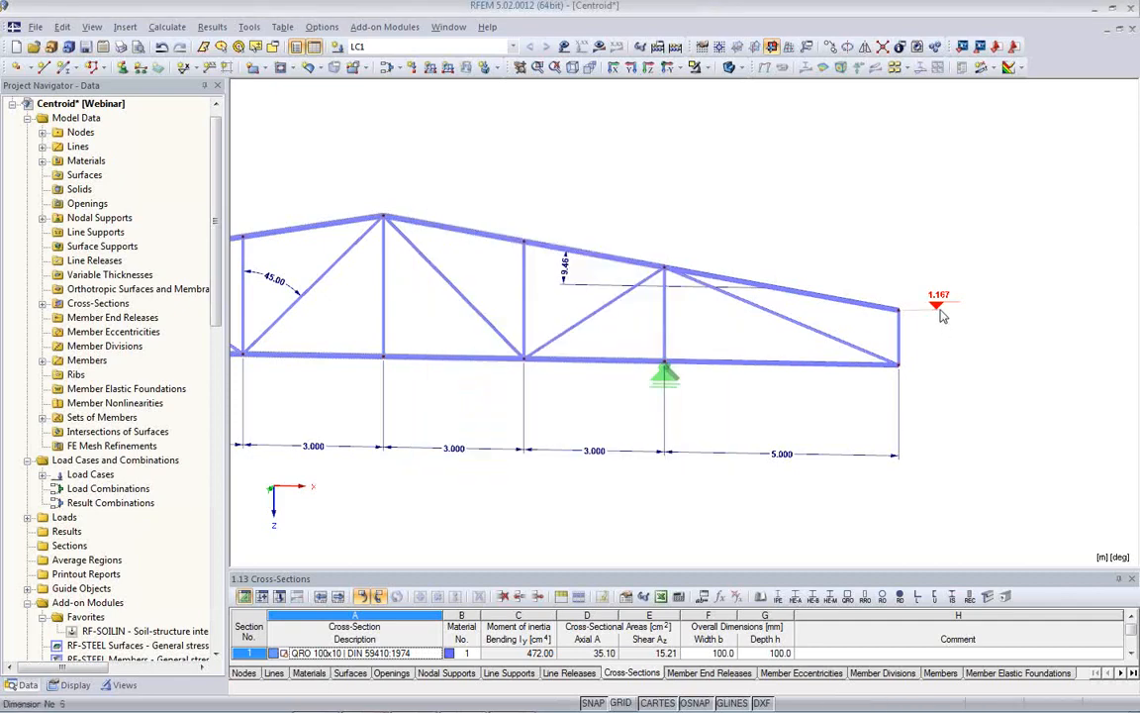
Change the reference height of the overhang end's height dimension so that it reads 7.167 m
{"action": "double_click", "coordinate": [940, 311]}
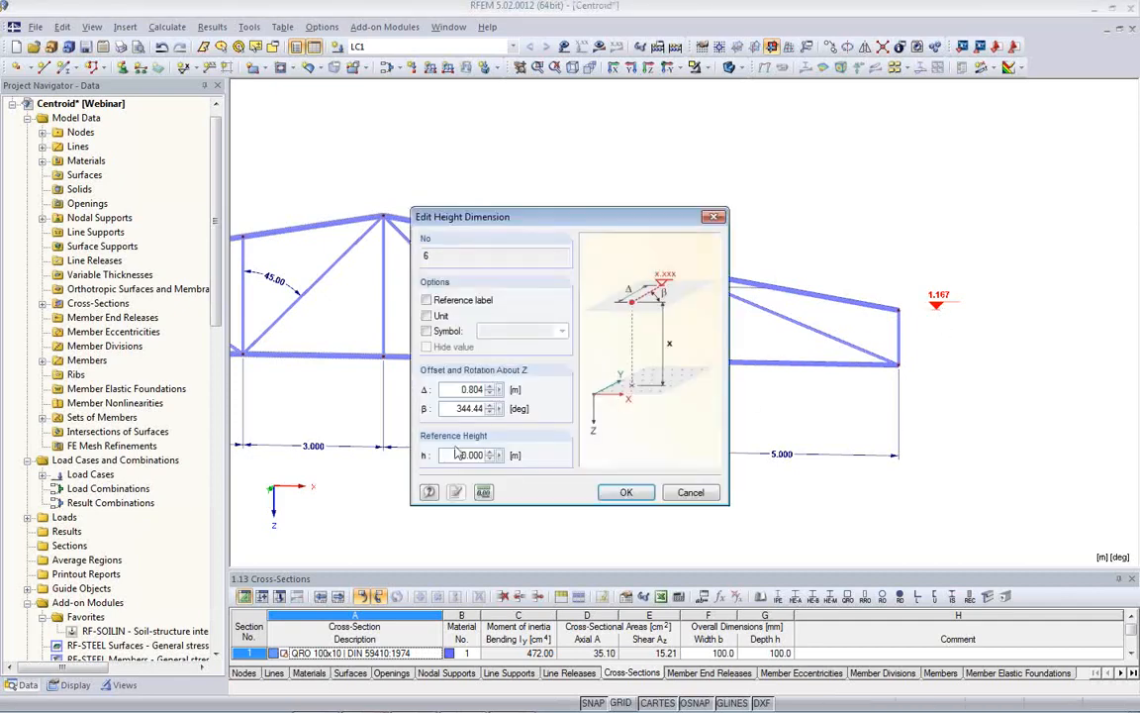
{"action": "left_click_drag", "start_coordinate": [443, 455], "coordinate": [512, 458]}
{"action": "key", "text": "BackSpace"}
{"action": "left_click", "coordinate": [628, 493]}
Show the display settings for dimensions under Guide Objects, including the list of single dimensions
{"action": "mouse_move", "coordinate": [903, 356]}
{"action": "middle_mouse_down"}
{"action": "mouse_move", "coordinate": [937, 335]}
{"action": "mouse_move", "coordinate": [920, 347]}
{"action": "middle_mouse_up"}
{"action": "scroll", "coordinate": [953, 318], "scroll_direction": "down", "scroll_amount": 2}
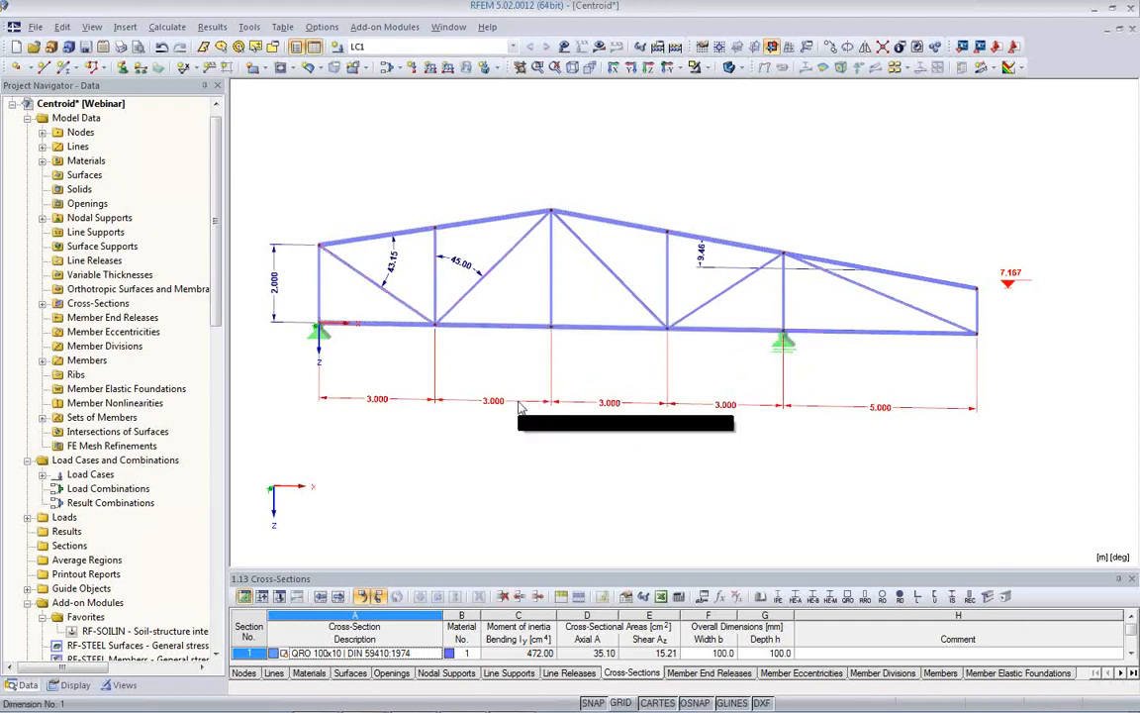
{"action": "left_click", "coordinate": [75, 684]}
{"action": "scroll", "coordinate": [126, 472], "scroll_direction": "down", "scroll_amount": 3}
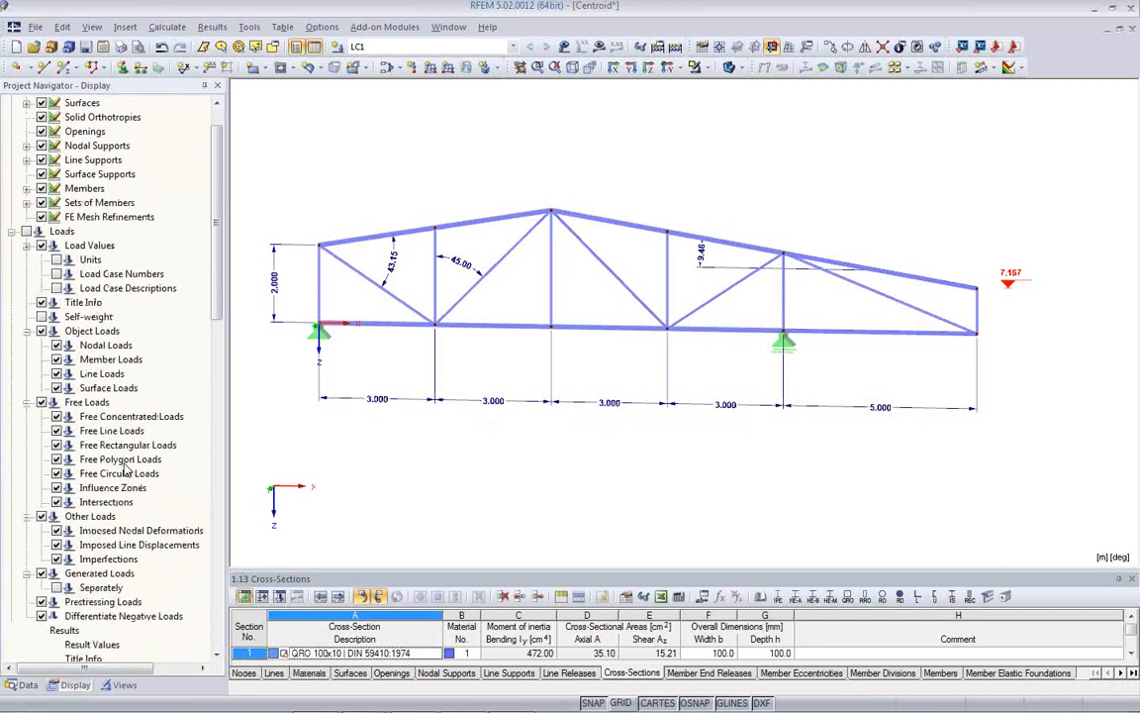
{"action": "scroll", "coordinate": [126, 472], "scroll_direction": "down", "scroll_amount": 4}
{"action": "scroll", "coordinate": [126, 472], "scroll_direction": "down", "scroll_amount": 2}
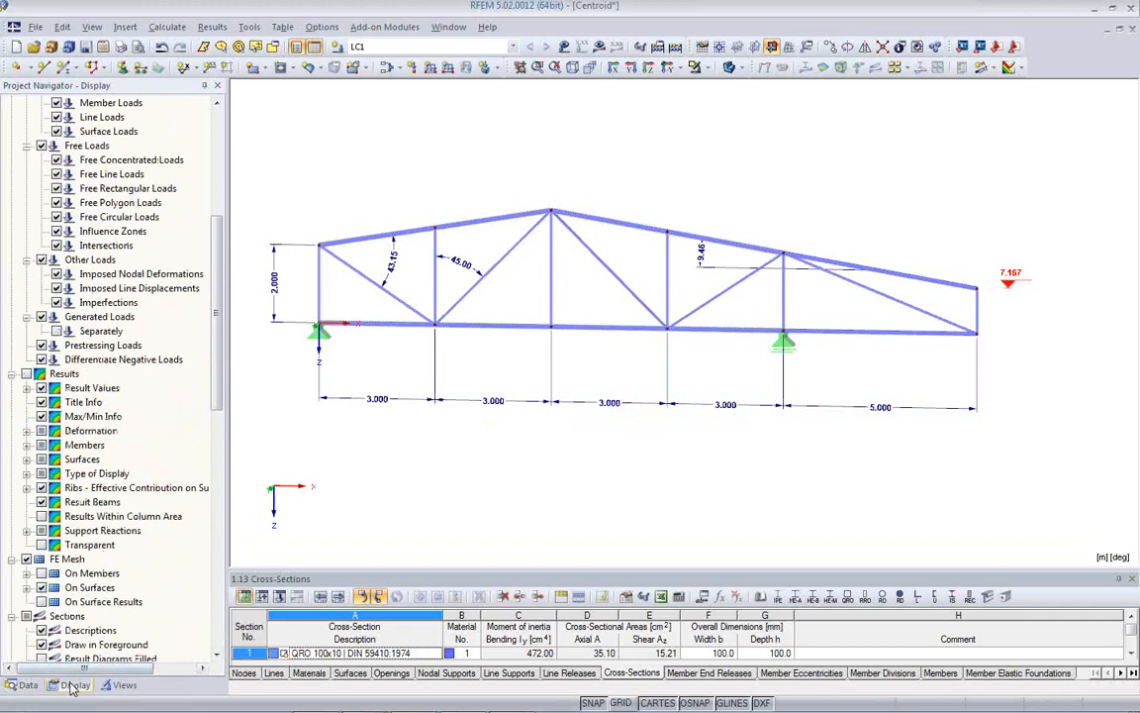
{"action": "scroll", "coordinate": [118, 448], "scroll_direction": "down", "scroll_amount": 2}
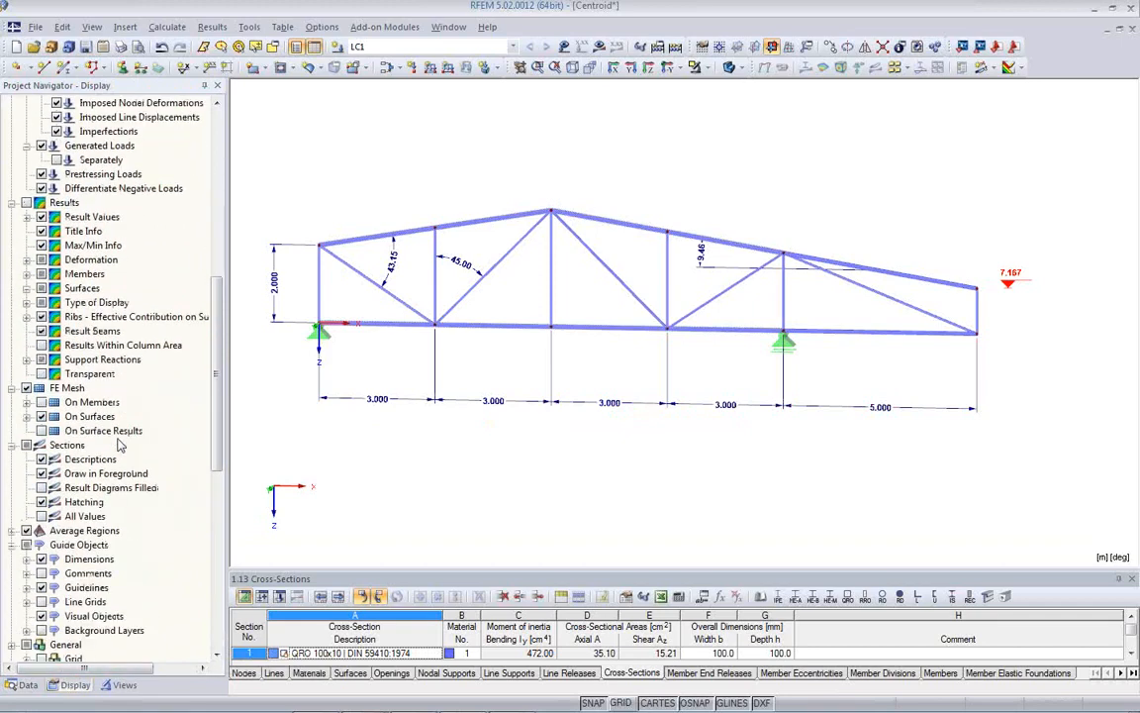
{"action": "scroll", "coordinate": [117, 445], "scroll_direction": "down", "scroll_amount": 3}
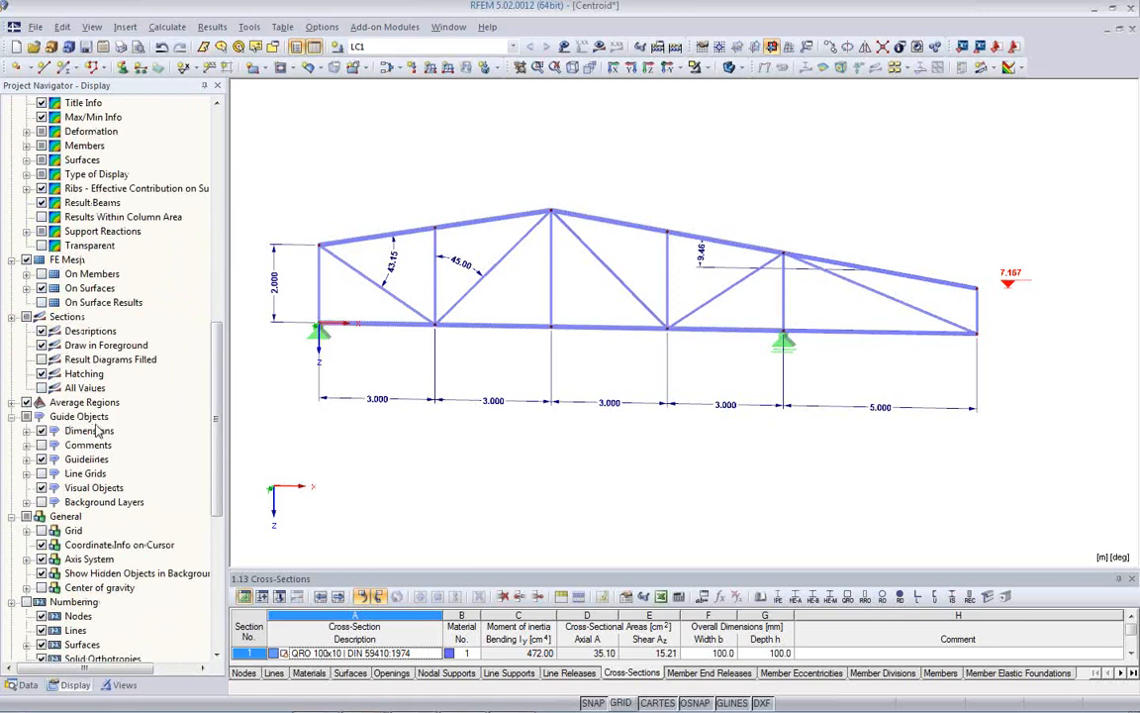
{"action": "left_click", "coordinate": [27, 430]}
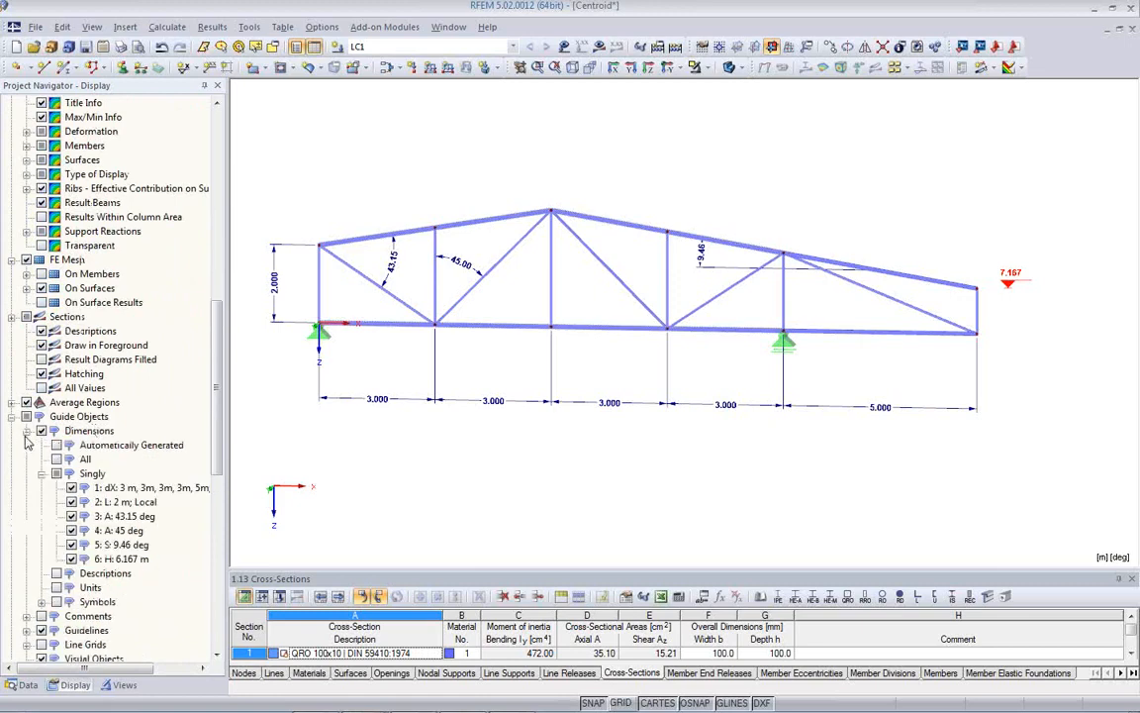
Hide the horizontal chain, the 2 m length, the 43.15° angle and the height dimension individually, and show them again
{"action": "scroll", "coordinate": [74, 396], "scroll_direction": "down", "scroll_amount": 2}
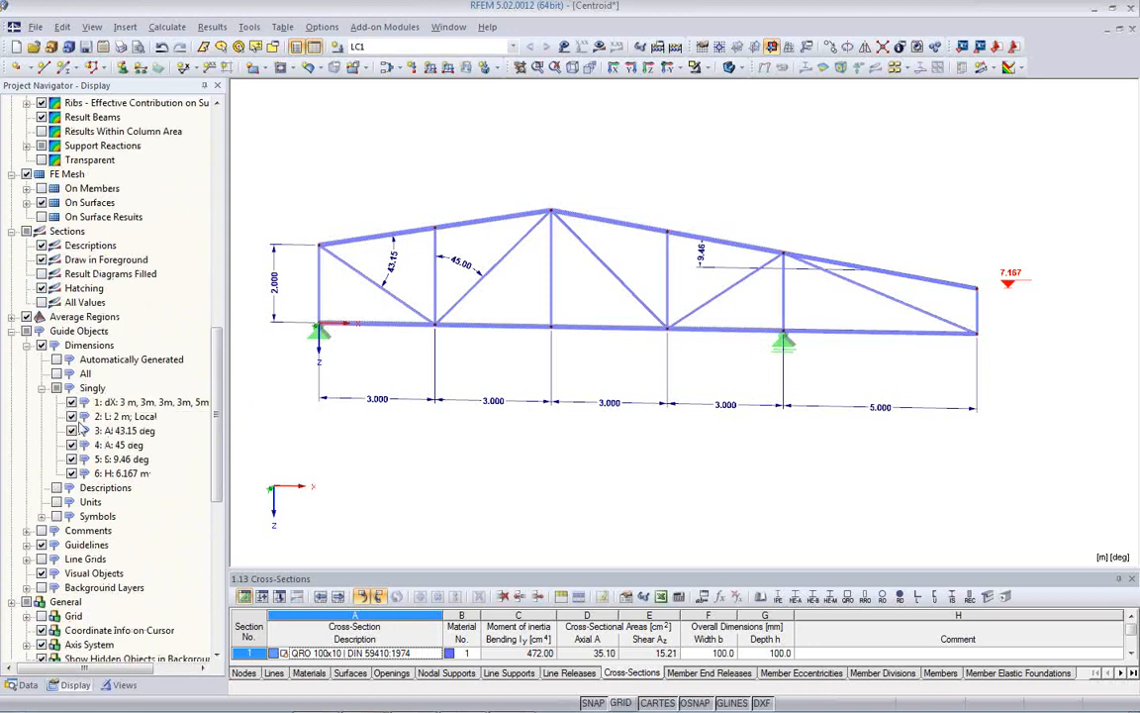
{"action": "left_click", "coordinate": [72, 402]}
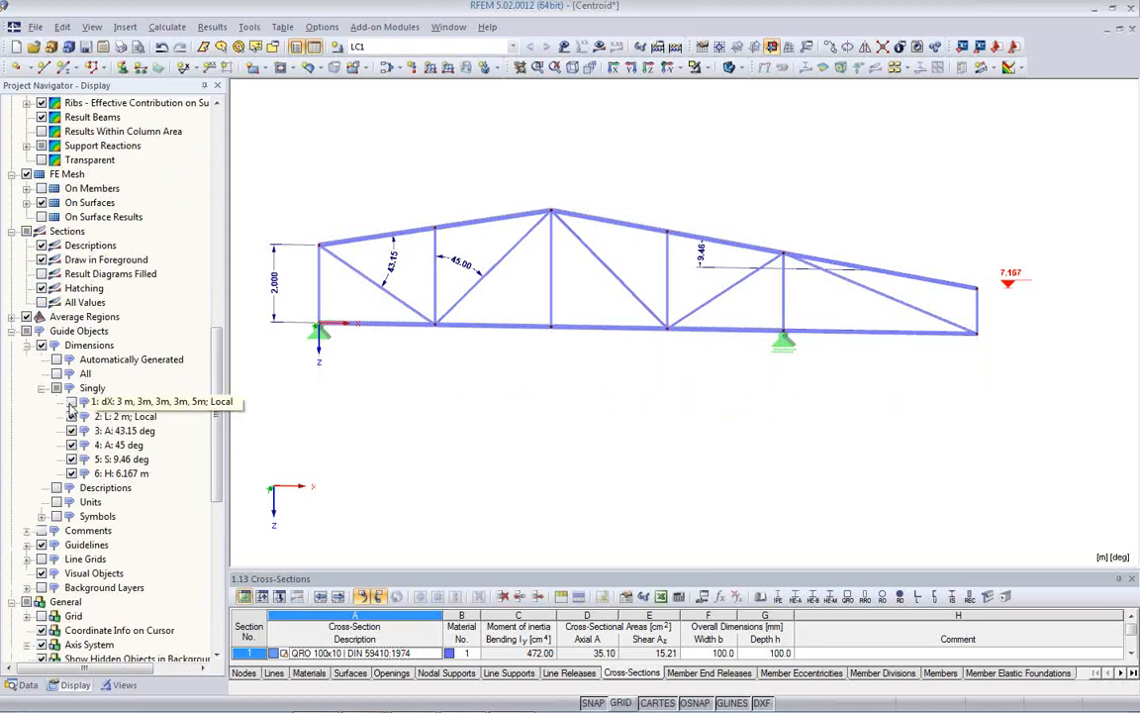
{"action": "left_click", "coordinate": [71, 416]}
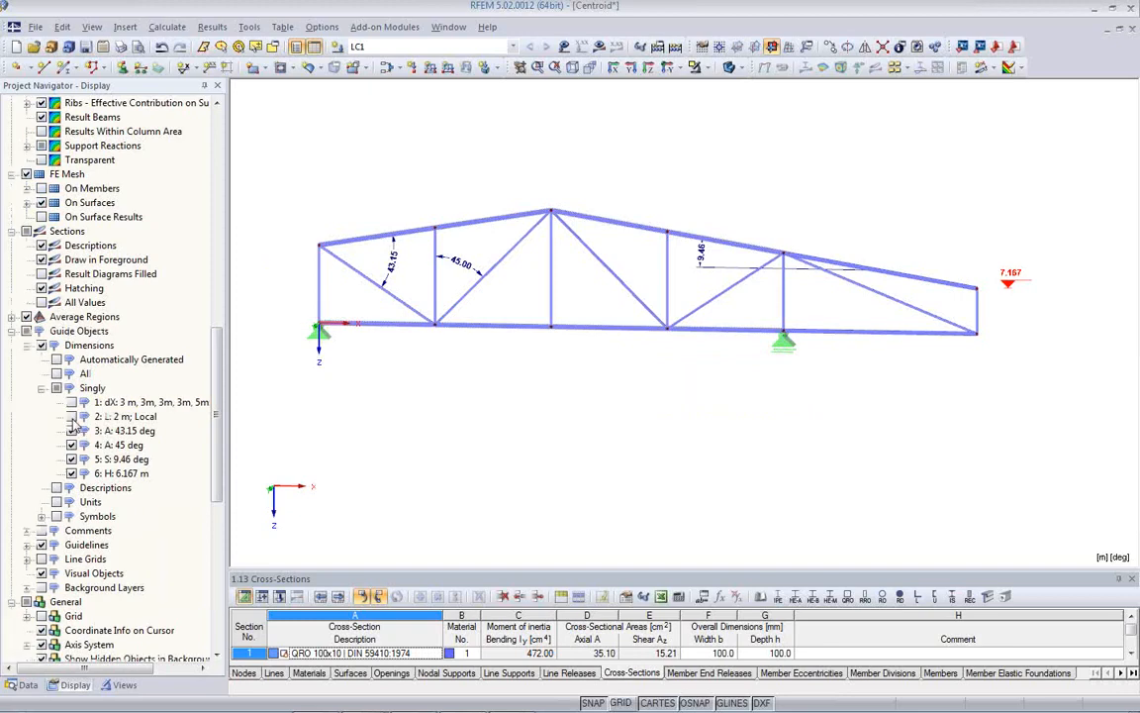
{"action": "left_click", "coordinate": [71, 431]}
{"action": "left_click", "coordinate": [72, 431]}
{"action": "left_click", "coordinate": [72, 415]}
{"action": "left_click", "coordinate": [71, 402]}
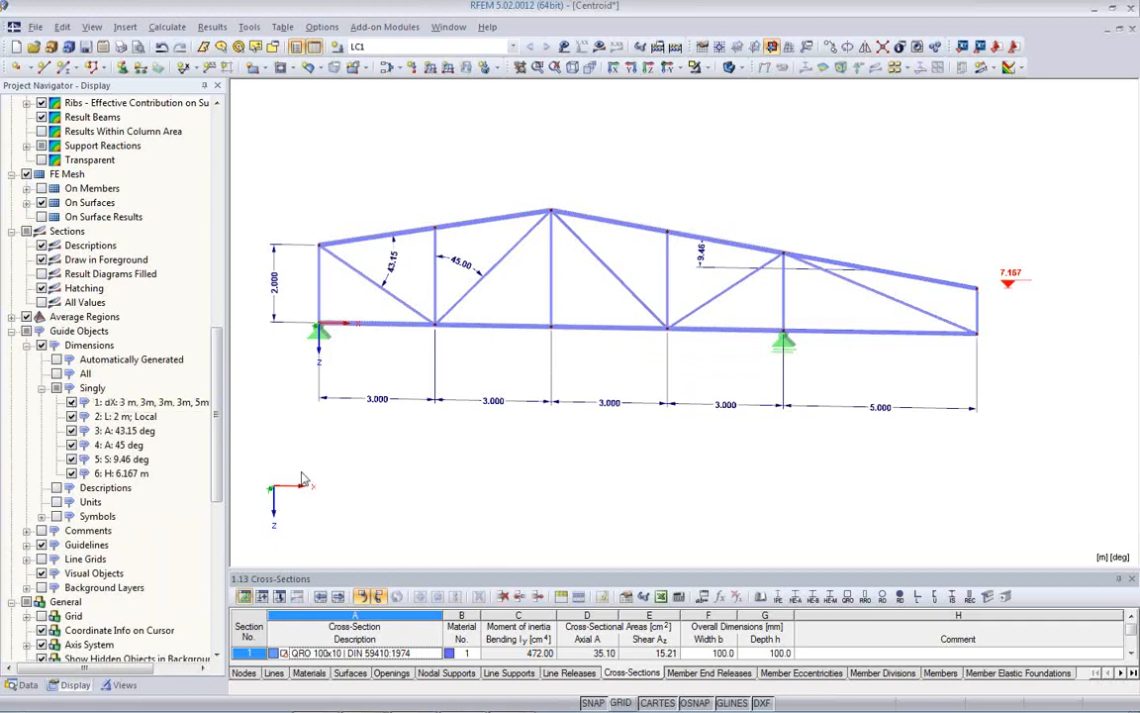
{"action": "left_click", "coordinate": [71, 473]}
{"action": "left_click", "coordinate": [71, 473]}
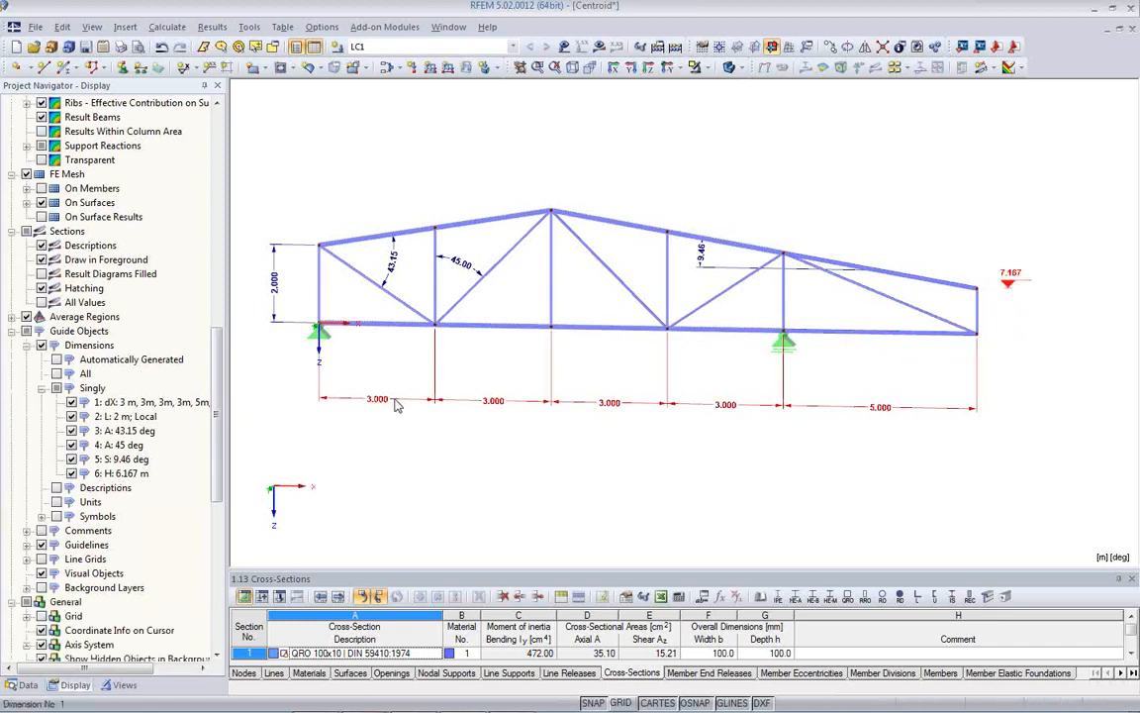
Add the symbol <alfa> to the 45° angular dimension
{"action": "double_click", "coordinate": [468, 276]}
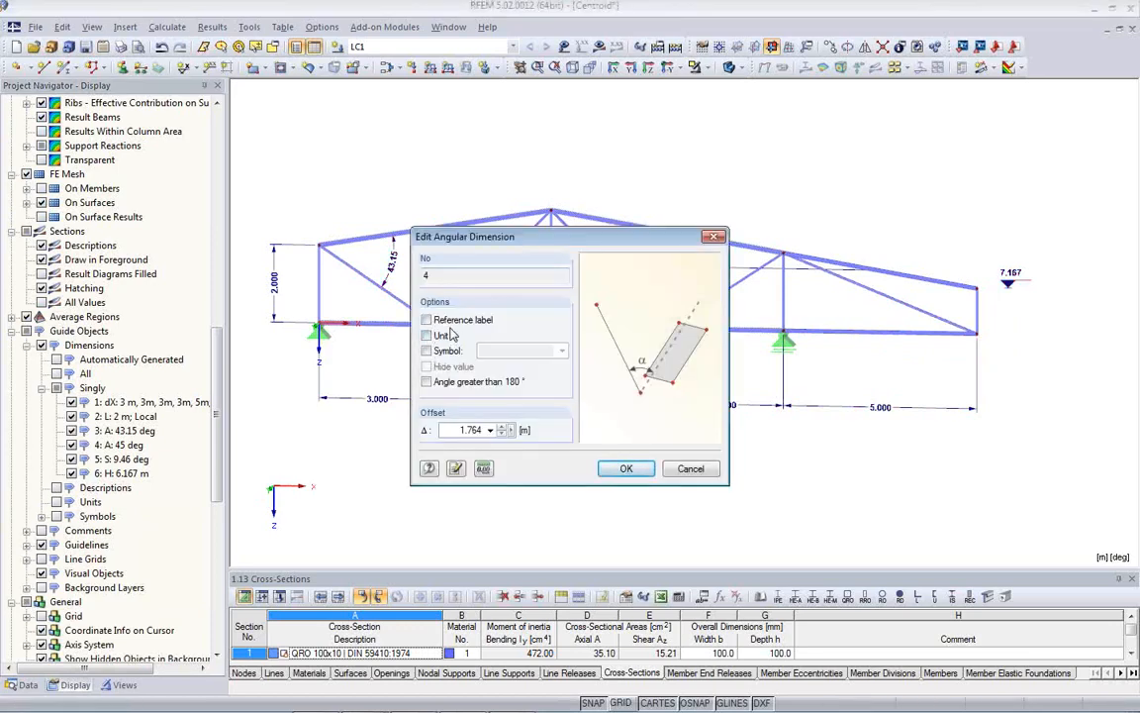
{"action": "left_click", "coordinate": [426, 351]}
{"action": "left_click", "coordinate": [561, 351]}
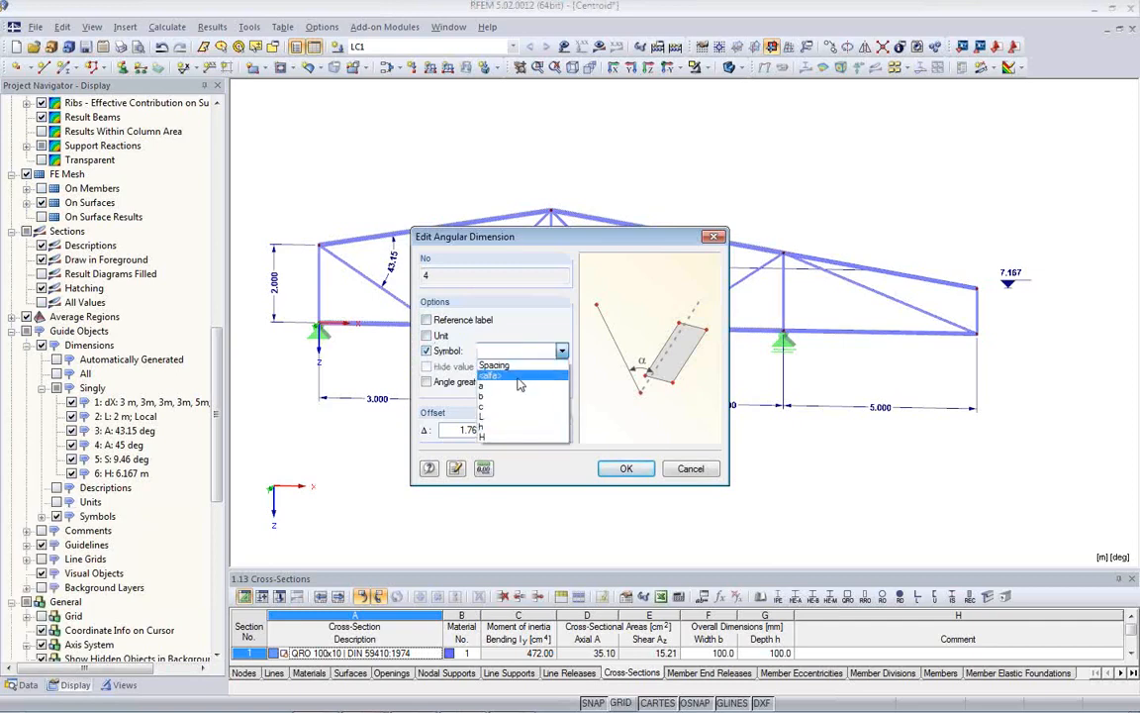
{"action": "left_click", "coordinate": [495, 374]}
{"action": "left_click", "coordinate": [624, 471]}
{"action": "scroll", "coordinate": [488, 292], "scroll_direction": "up", "scroll_amount": 2}
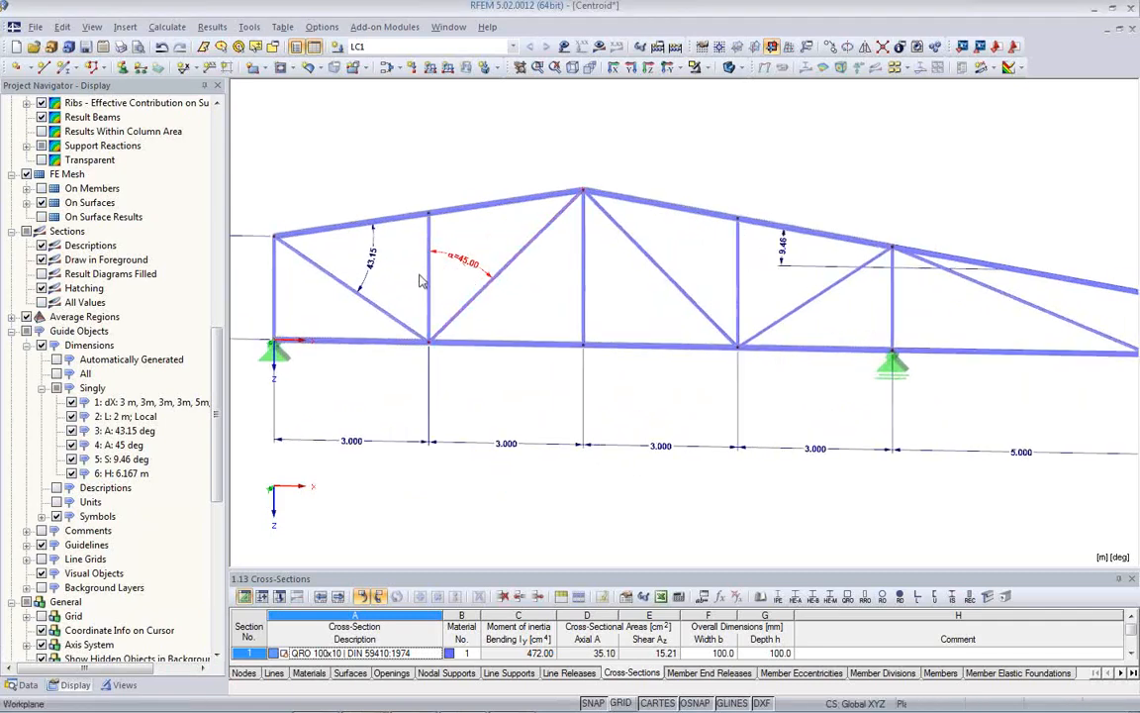
Turn on the unit display for the dimensions through the options of the 45° angular dimension
{"action": "double_click", "coordinate": [482, 272]}
{"action": "left_click", "coordinate": [427, 336]}
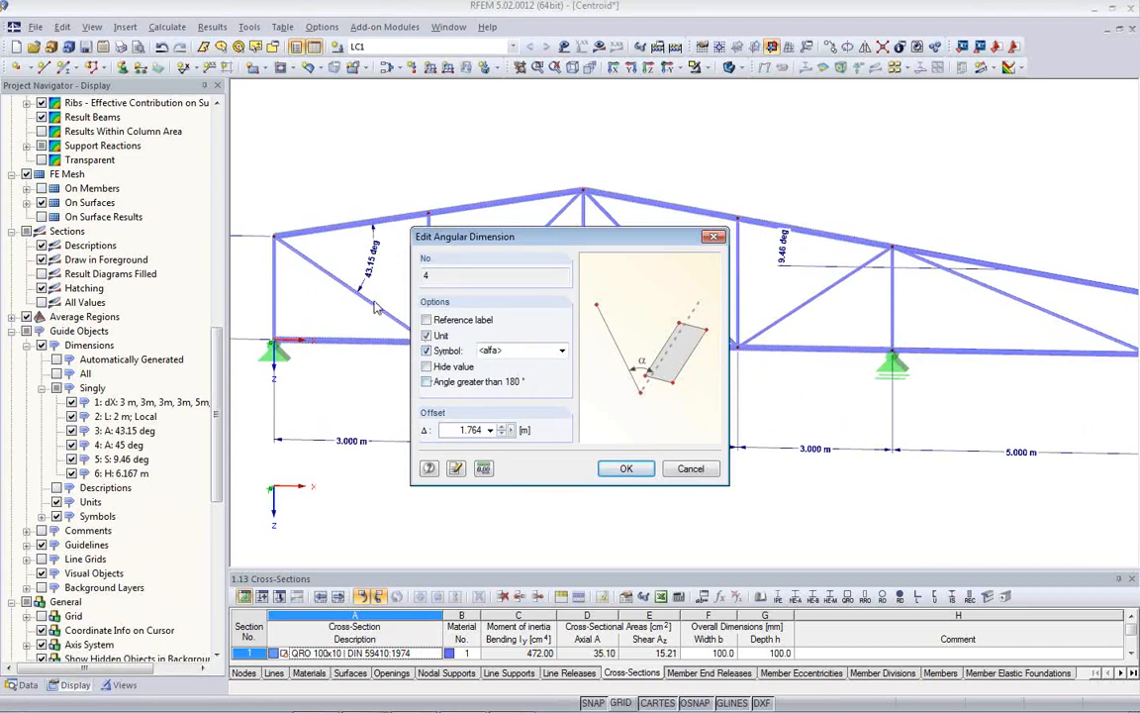
{"action": "left_click_drag", "start_coordinate": [515, 246], "coordinate": [653, 223]}
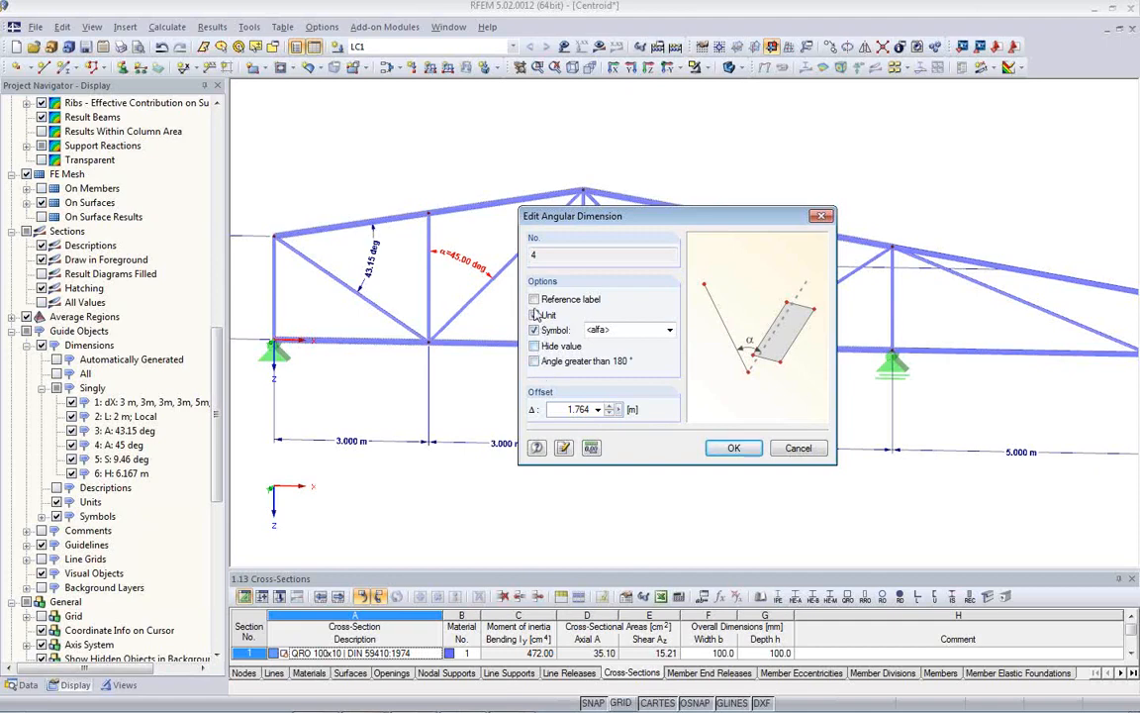
{"action": "left_click", "coordinate": [782, 452]}
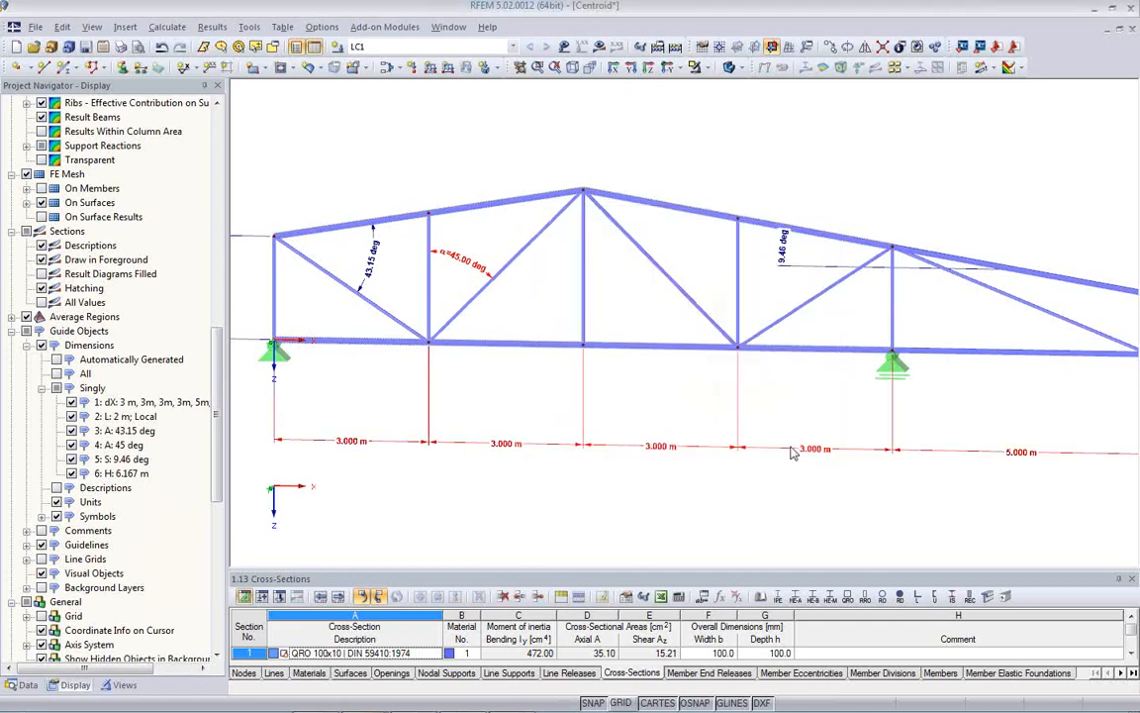
Give the horizontal dimension chain below the truss the custom symbol "Length", leaving its reference label off
{"action": "double_click", "coordinate": [512, 448]}
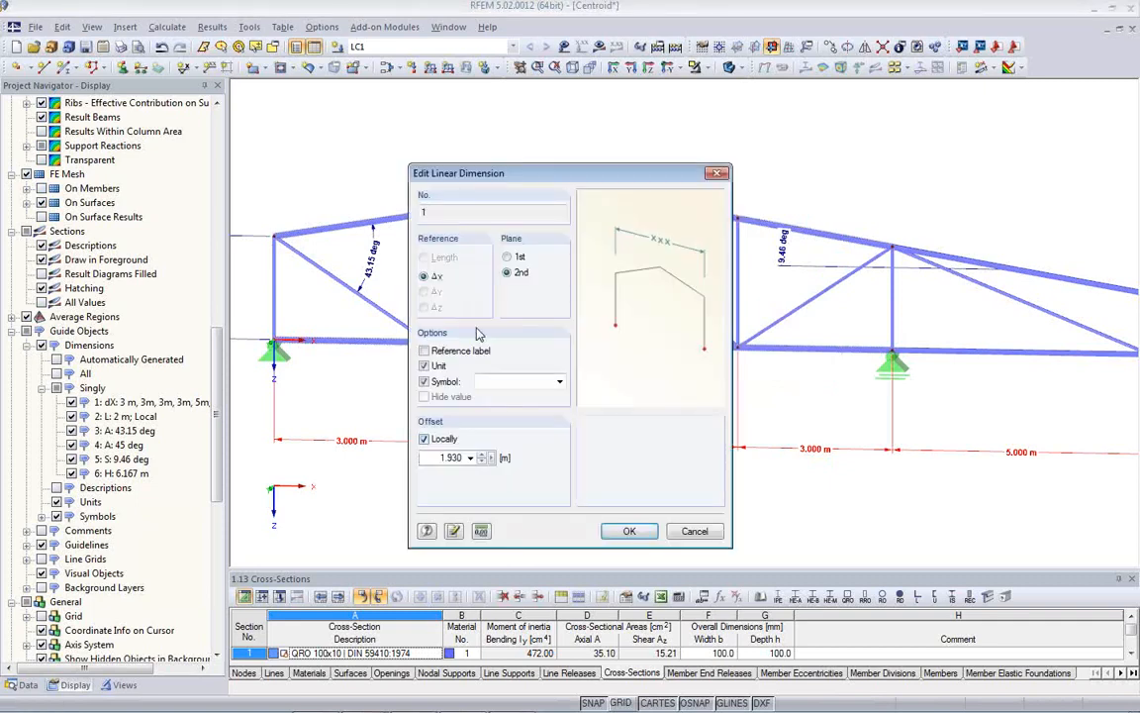
{"action": "left_click", "coordinate": [424, 352]}
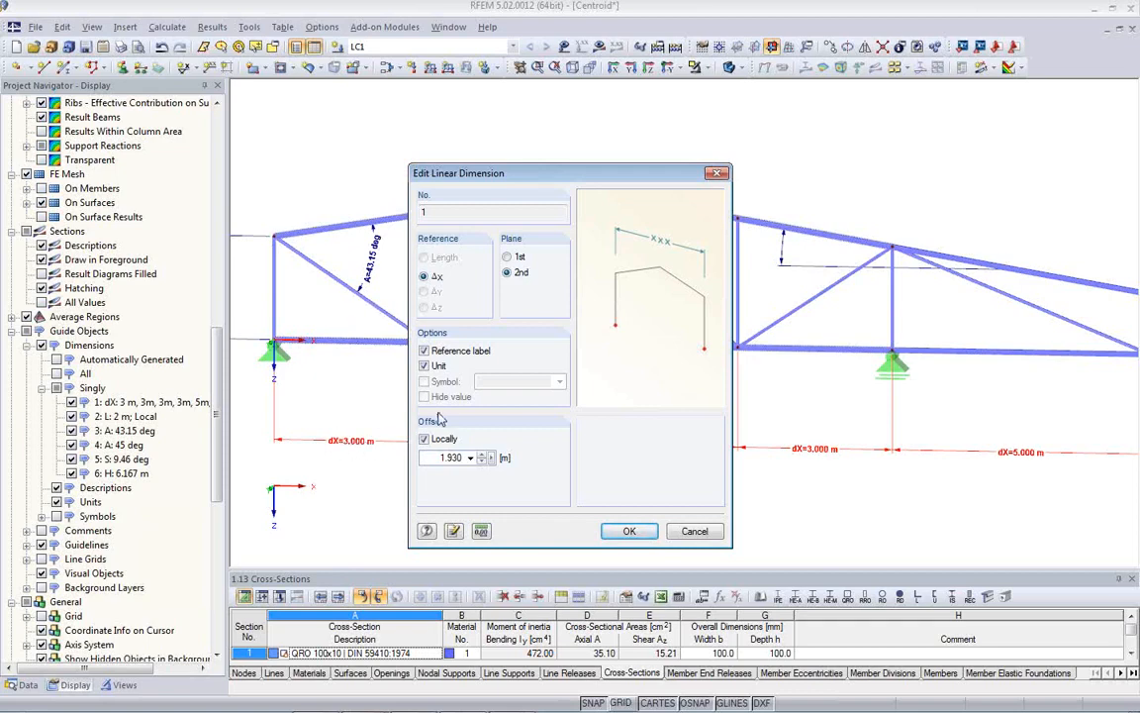
{"action": "left_click", "coordinate": [424, 351]}
{"action": "left_click", "coordinate": [424, 382]}
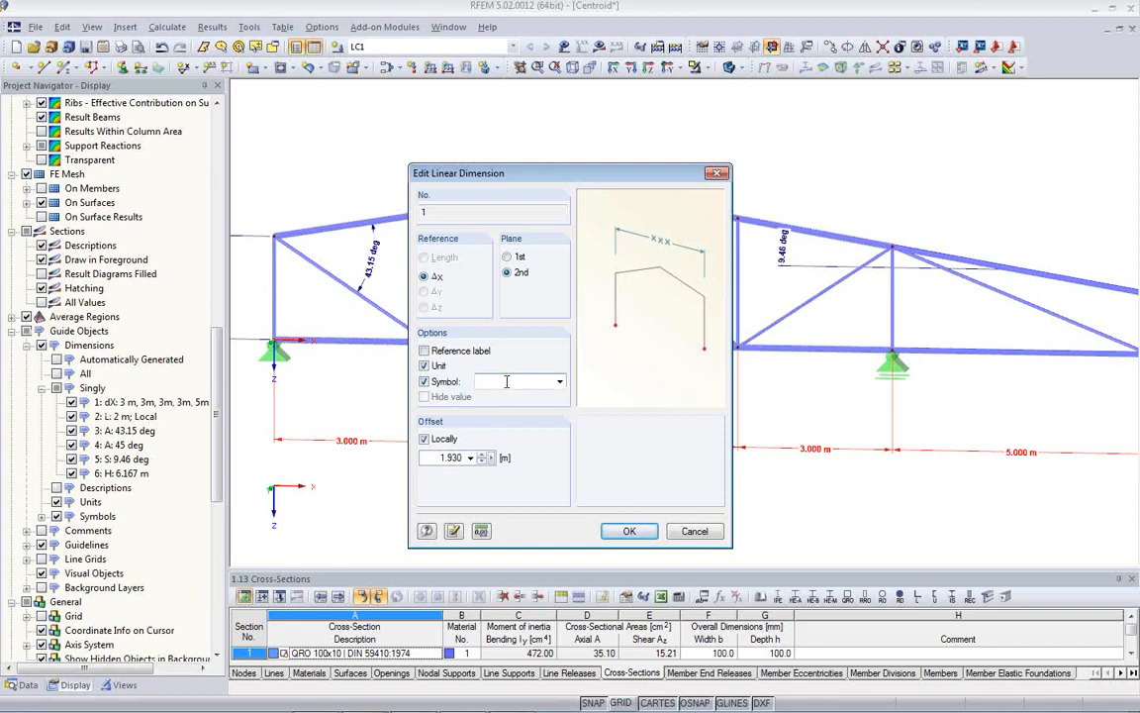
{"action": "type", "text": "Length"}
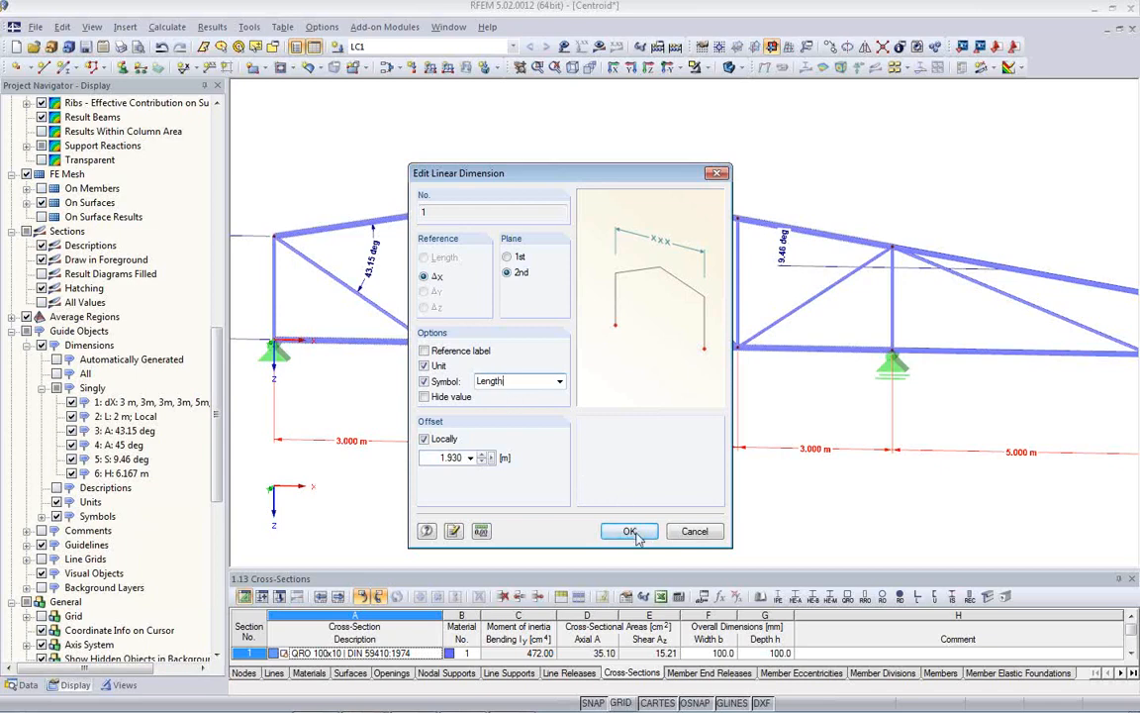
{"action": "left_click", "coordinate": [634, 532]}
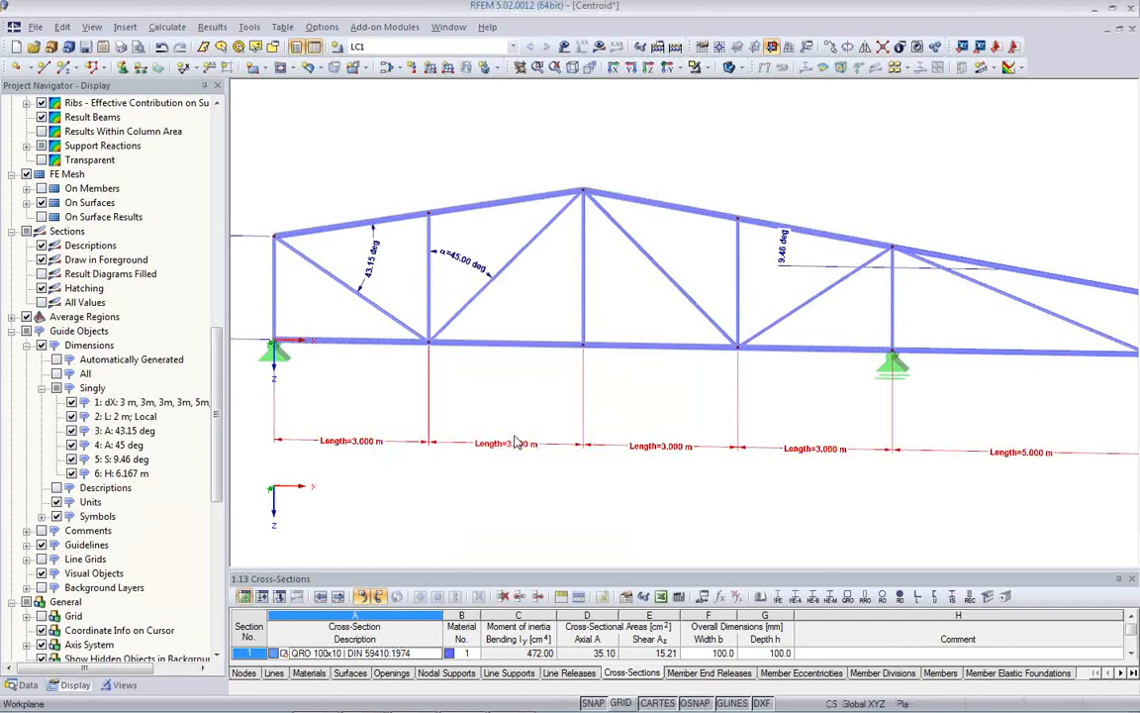
Measure the angle between the diagonal descending from the ridge, member 11, and the adjacent vertical, member 16
{"action": "left_click", "coordinate": [253, 30]}
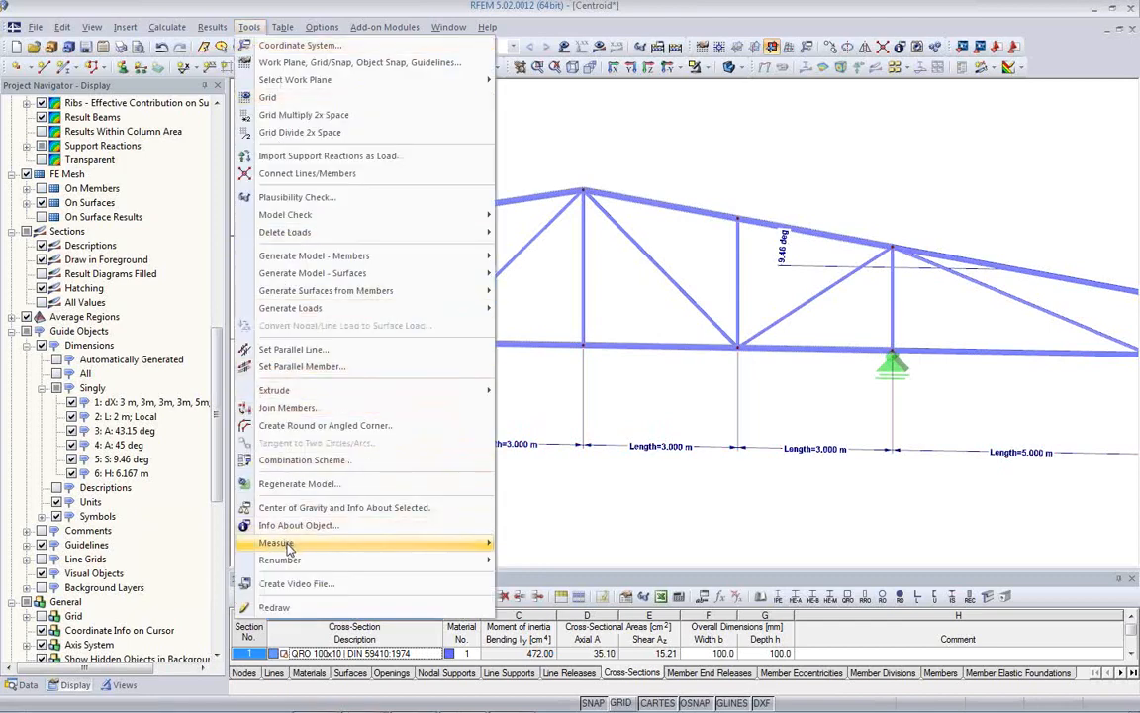
{"action": "mouse_move", "coordinate": [289, 548]}
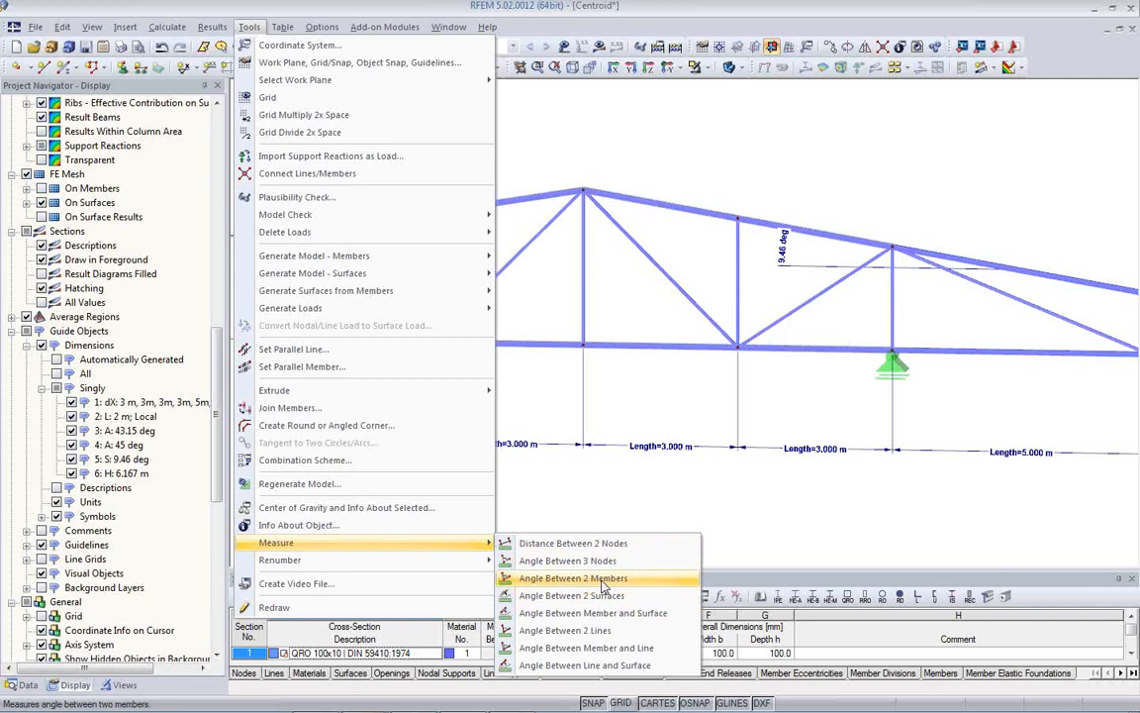
{"action": "left_click", "coordinate": [602, 580]}
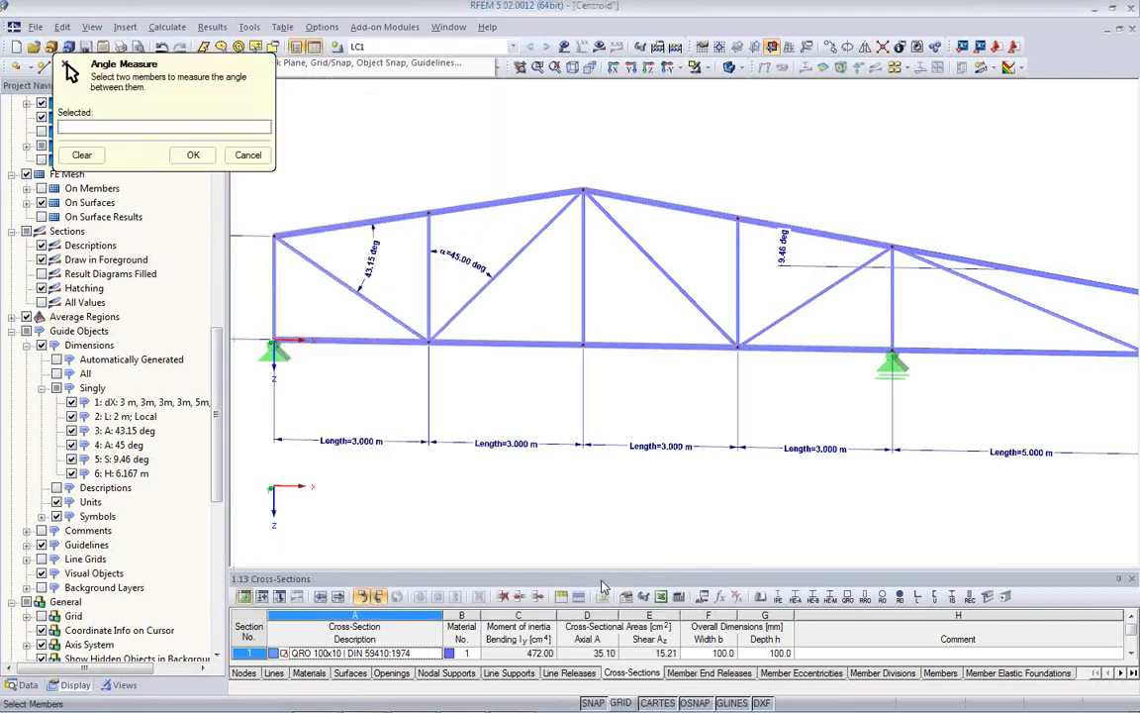
{"action": "left_click", "coordinate": [682, 289]}
{"action": "left_click", "coordinate": [742, 284]}
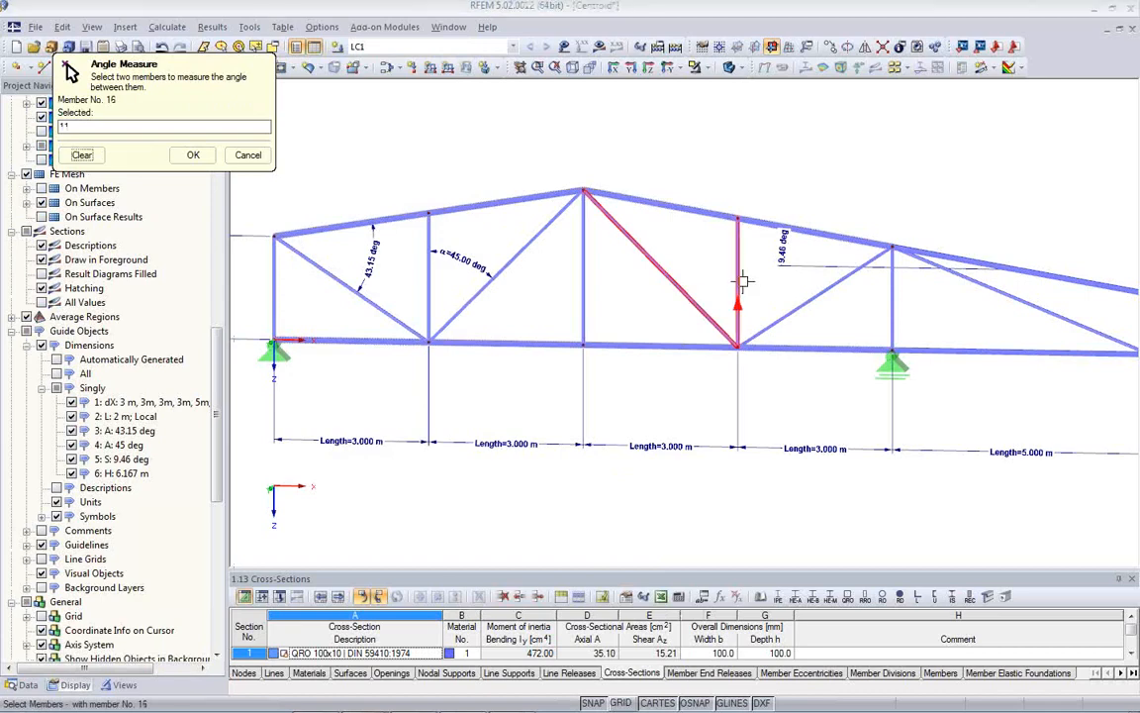
{"action": "left_click_drag", "start_coordinate": [546, 223], "coordinate": [445, 215]}
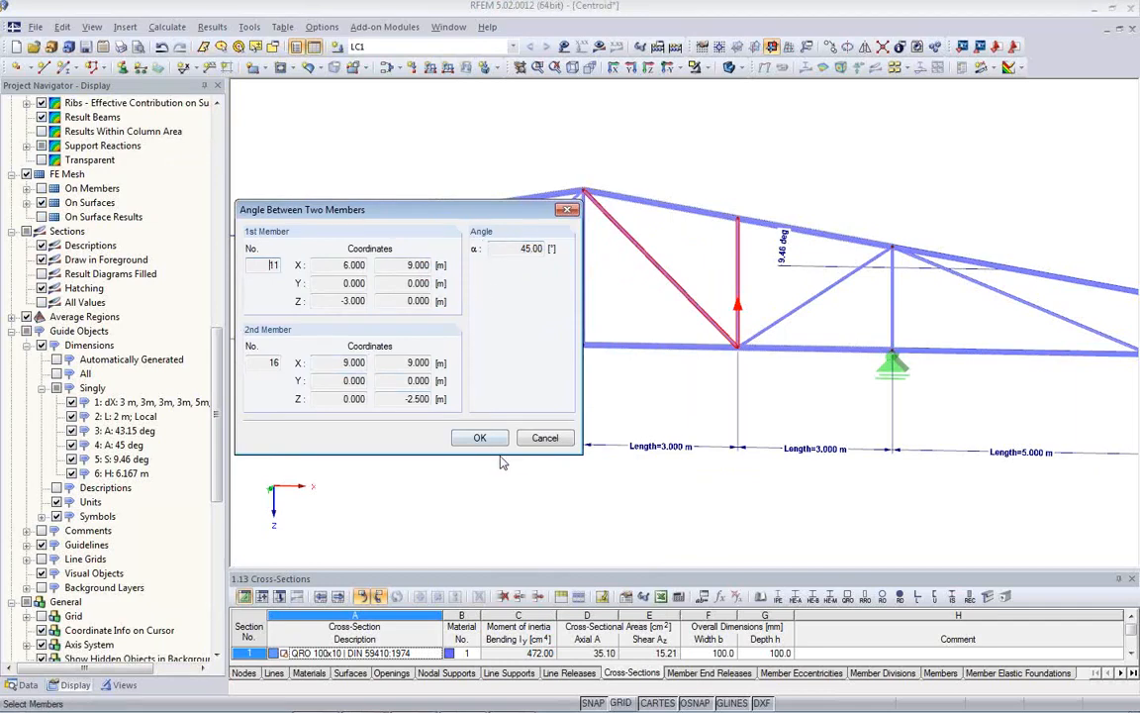
{"action": "left_click", "coordinate": [545, 439]}
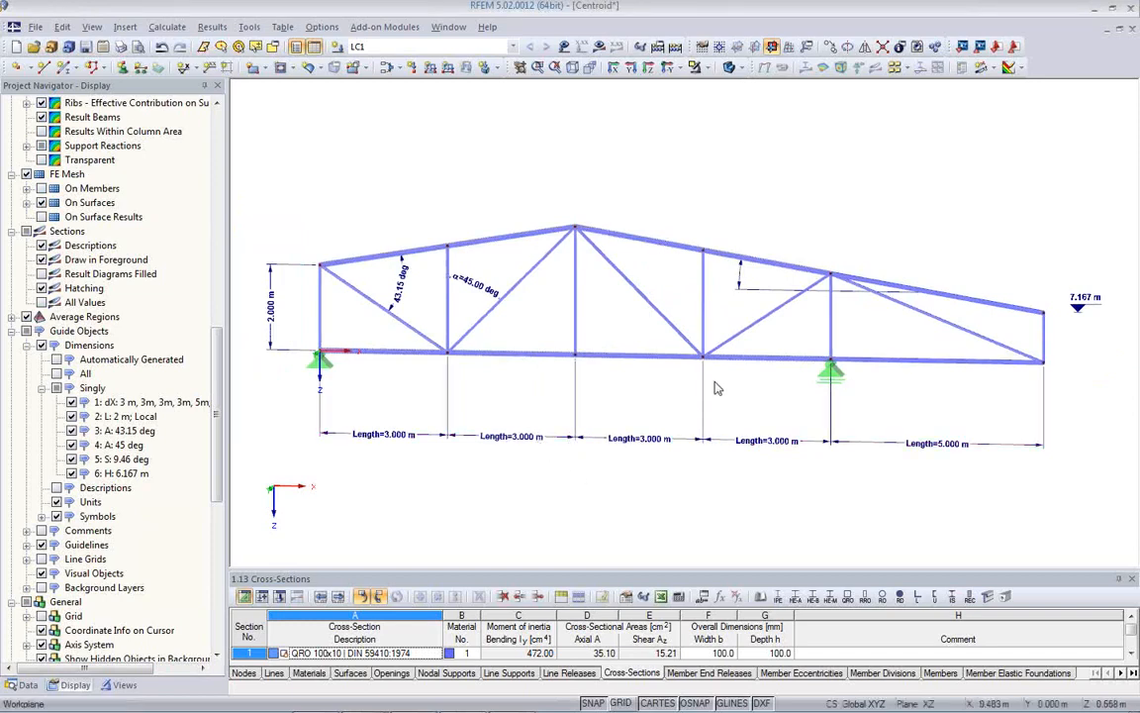
Hide all dimensions in the model view
{"action": "scroll", "coordinate": [572, 385], "scroll_direction": "up", "scroll_amount": 2}
{"action": "scroll", "coordinate": [572, 385], "scroll_direction": "down", "scroll_amount": 2}
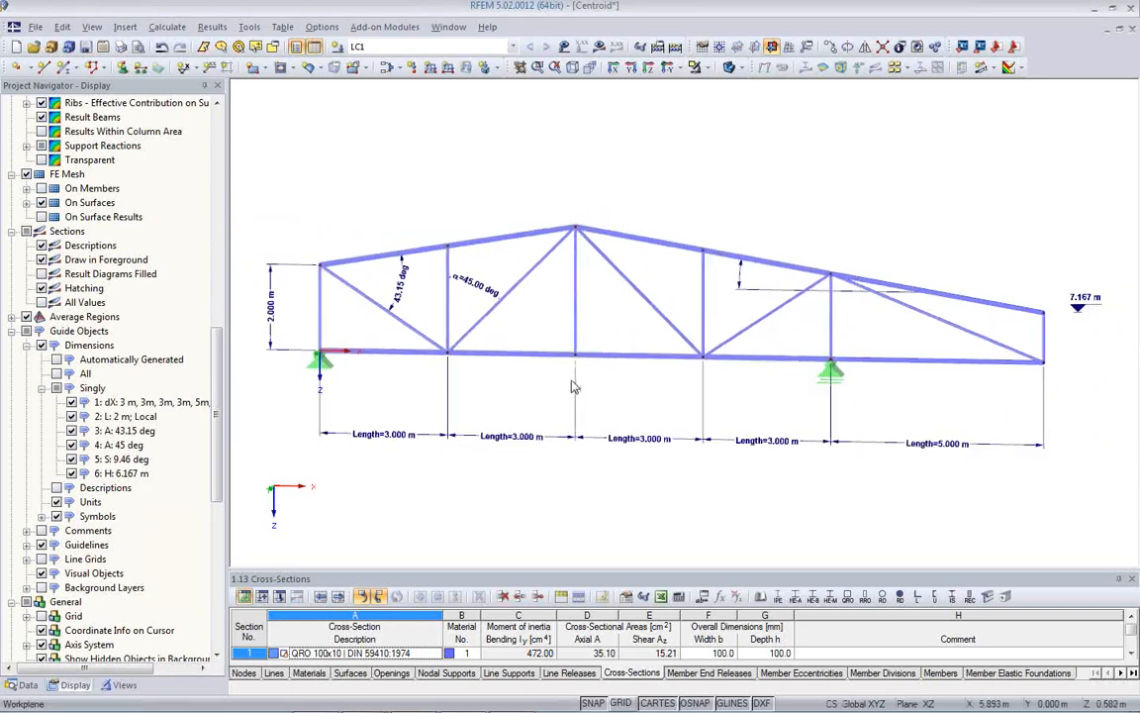
{"action": "left_click", "coordinate": [41, 344]}
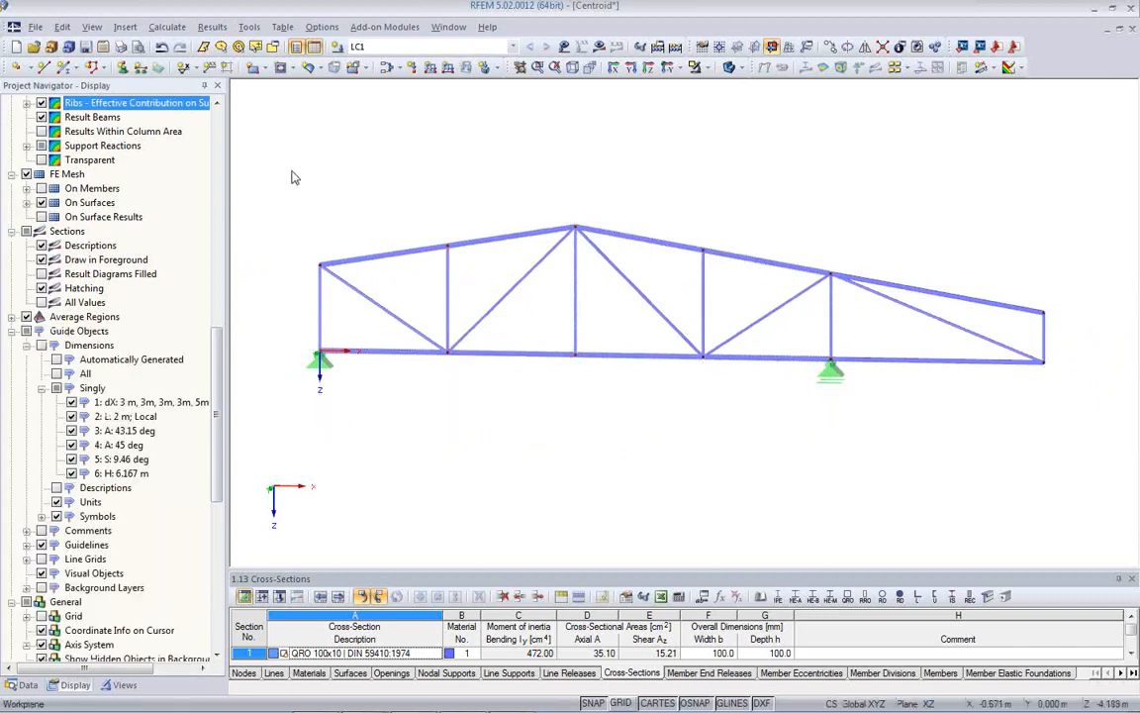
Determine the center of gravity of the entire truss and create a new node at that point
{"action": "left_click_drag", "start_coordinate": [284, 155], "coordinate": [1069, 447]}
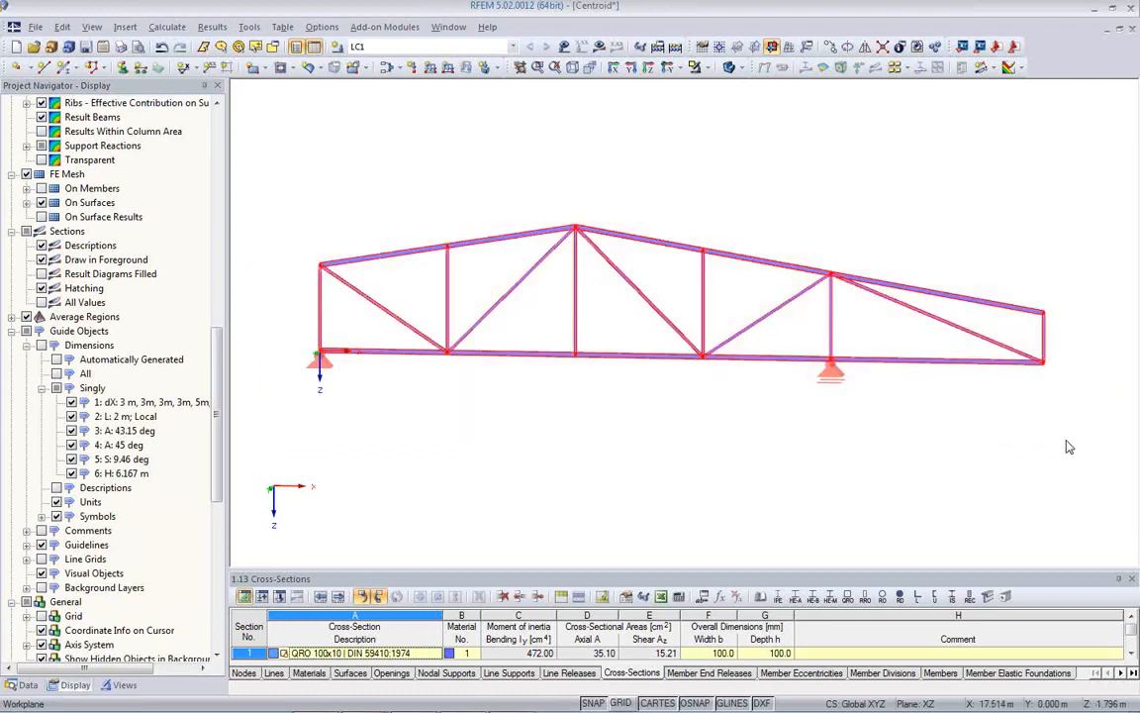
{"action": "right_click", "coordinate": [463, 249]}
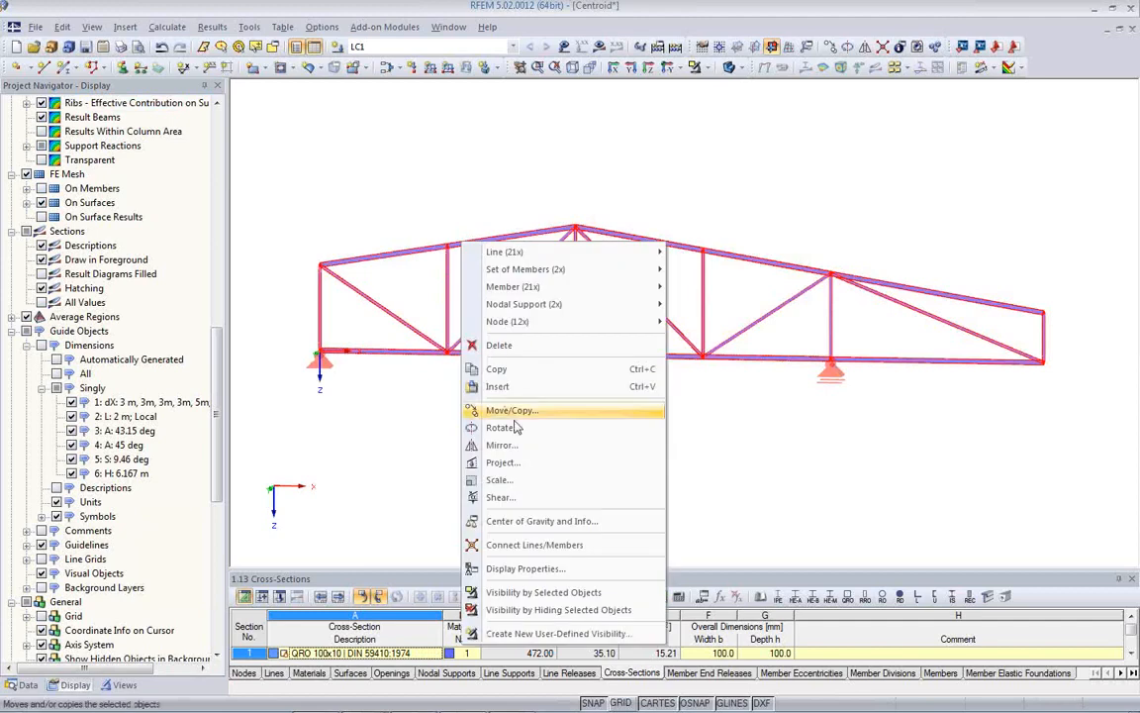
{"action": "left_click", "coordinate": [547, 524]}
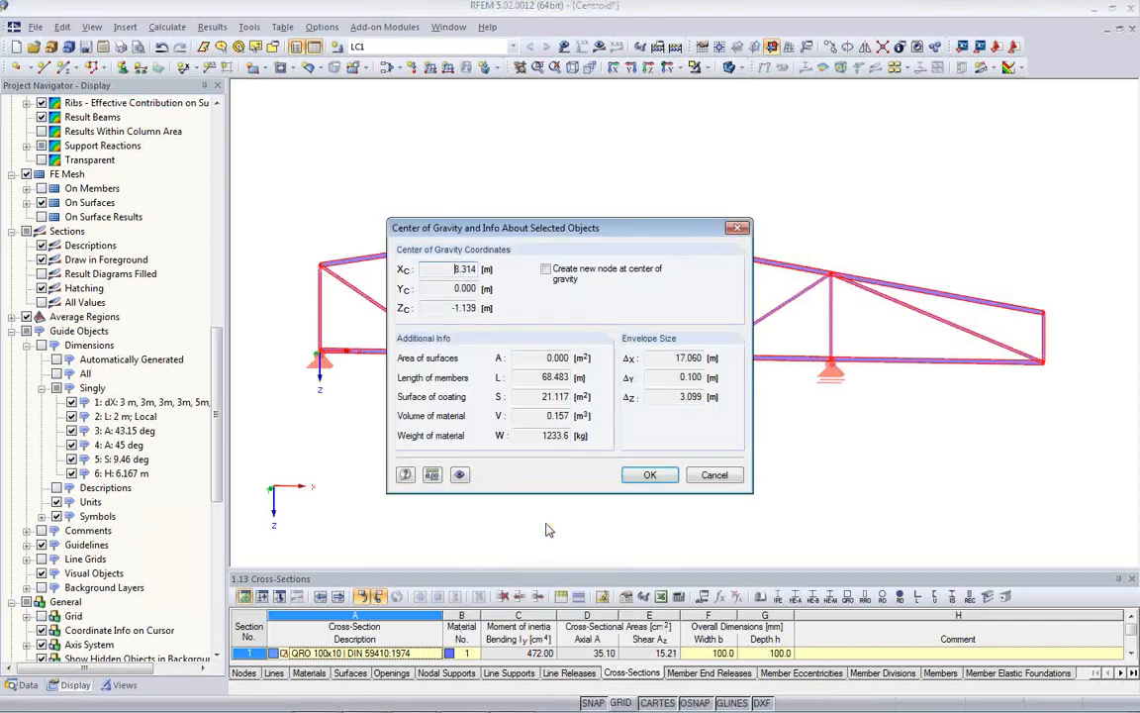
{"action": "left_click_drag", "start_coordinate": [534, 204], "coordinate": [263, 125]}
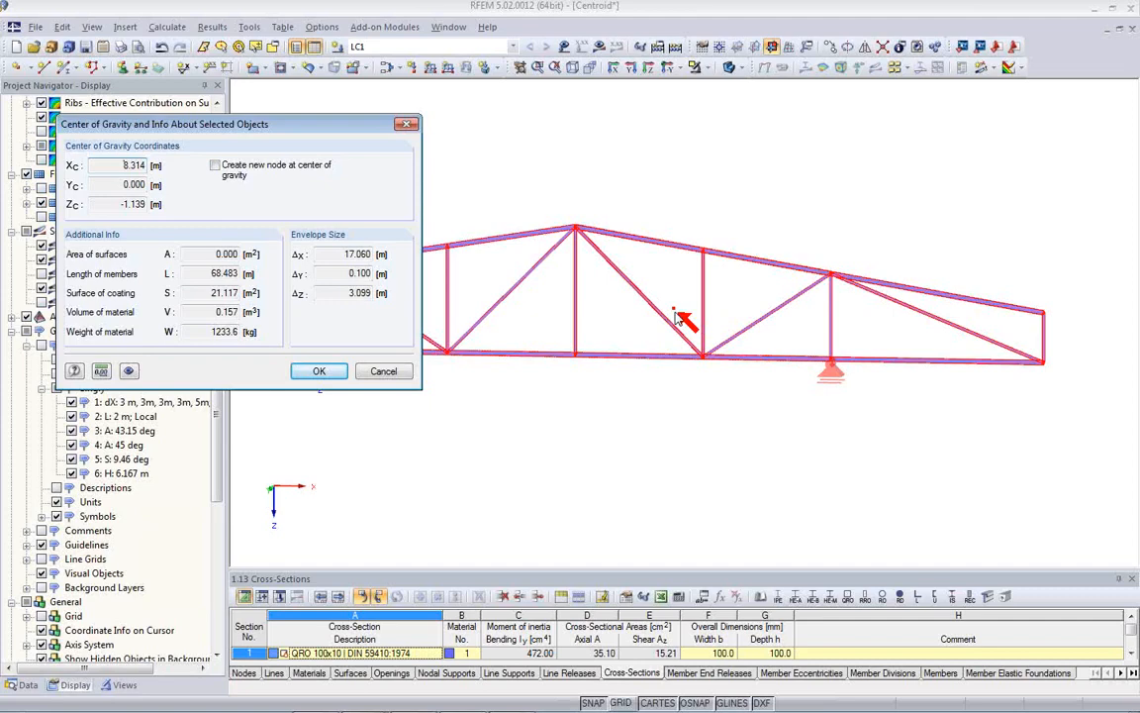
{"action": "left_click", "coordinate": [215, 166]}
{"action": "left_click", "coordinate": [312, 371]}
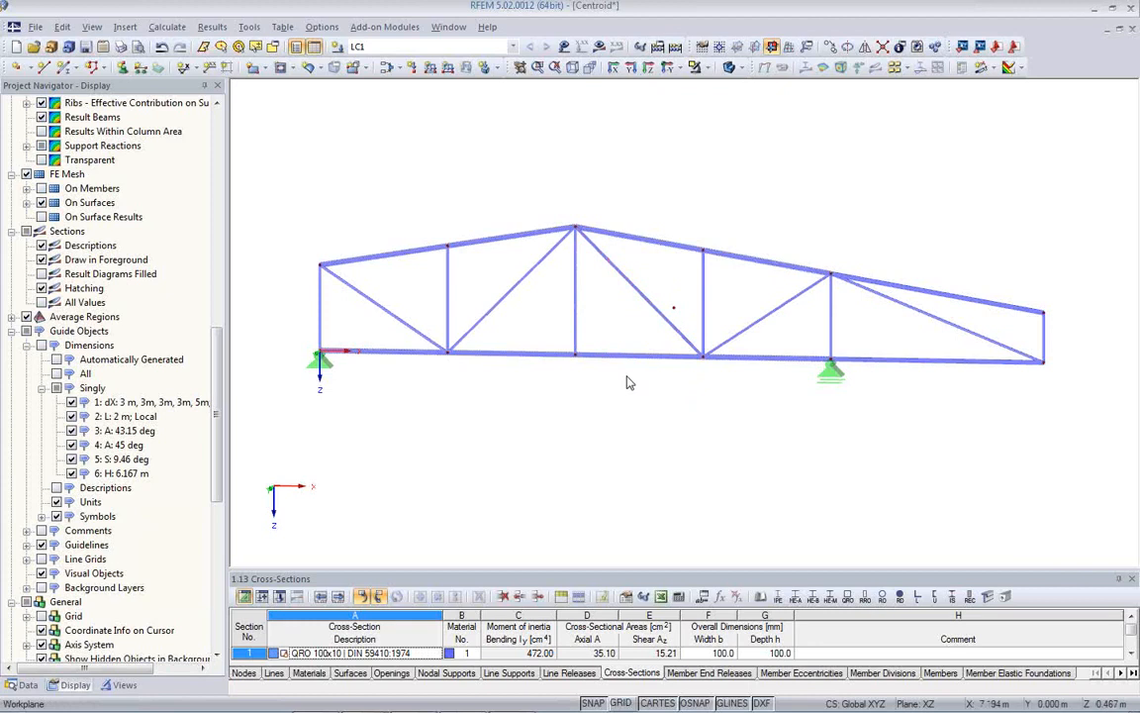
Check the center of gravity of only the truss's first panel at the origin, without creating a node
{"action": "left_click_drag", "start_coordinate": [254, 179], "coordinate": [457, 362]}
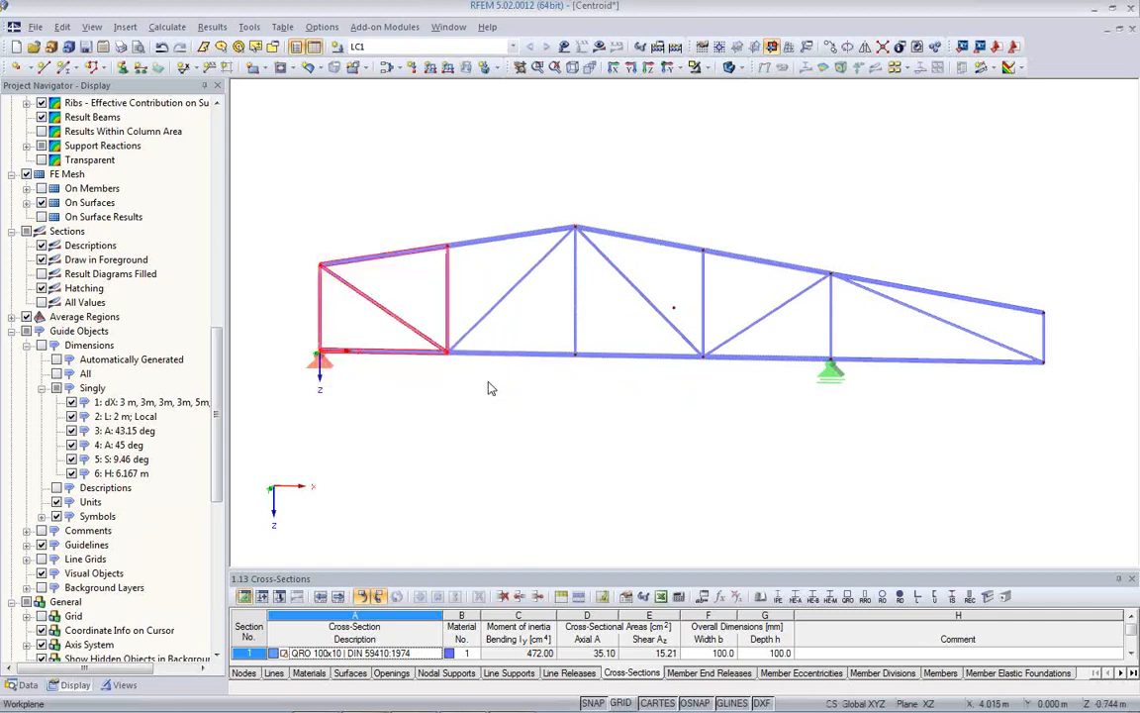
{"action": "right_click", "coordinate": [386, 260]}
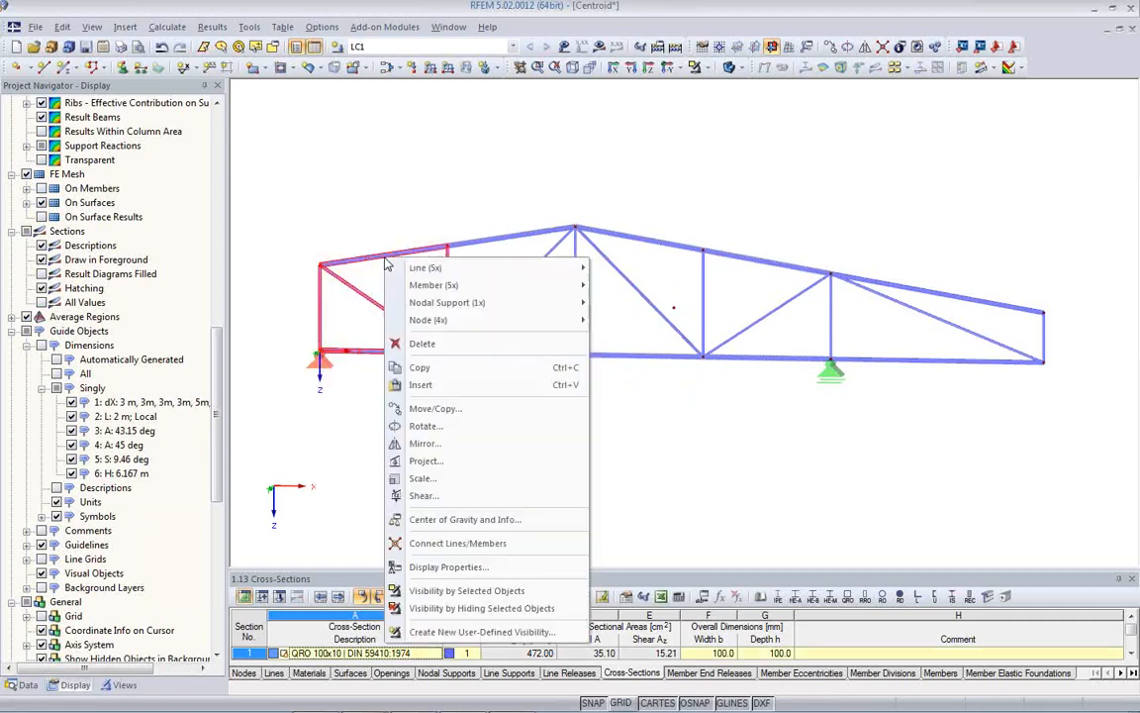
{"action": "left_click", "coordinate": [447, 518]}
{"action": "left_click_drag", "start_coordinate": [599, 238], "coordinate": [831, 243]}
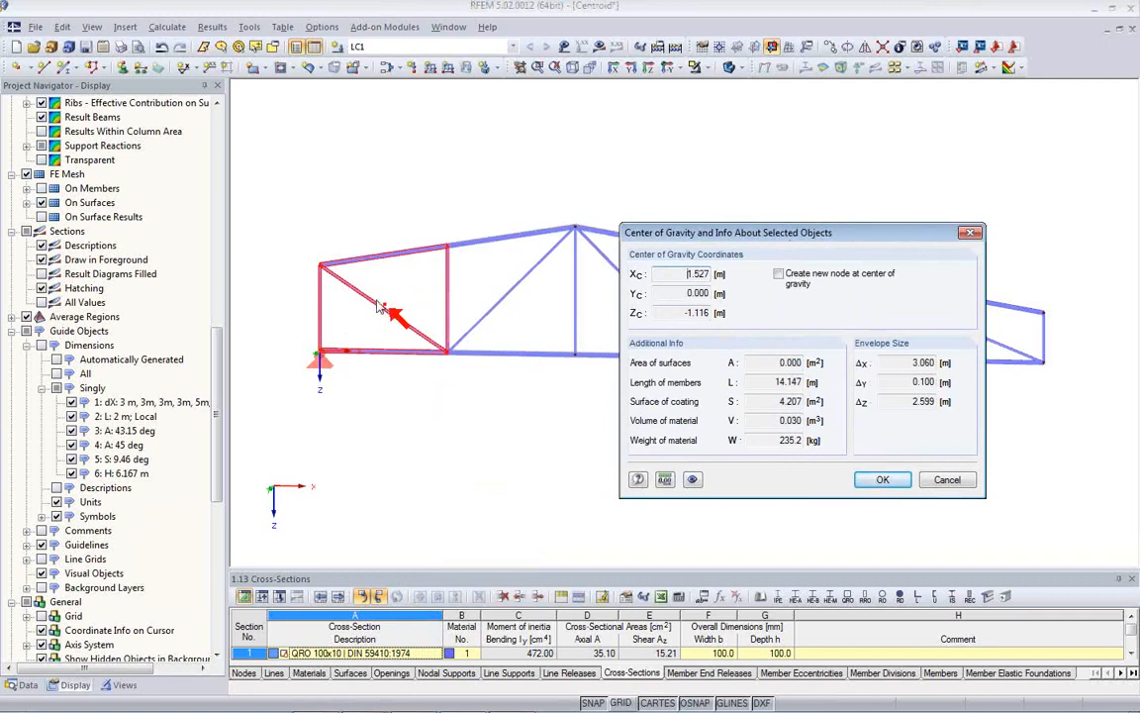
{"action": "left_click", "coordinate": [948, 479]}
{"action": "left_click", "coordinate": [754, 471]}
Close the Centroid model and save its changes
{"action": "scroll", "coordinate": [739, 465], "scroll_direction": "down", "scroll_amount": 1}
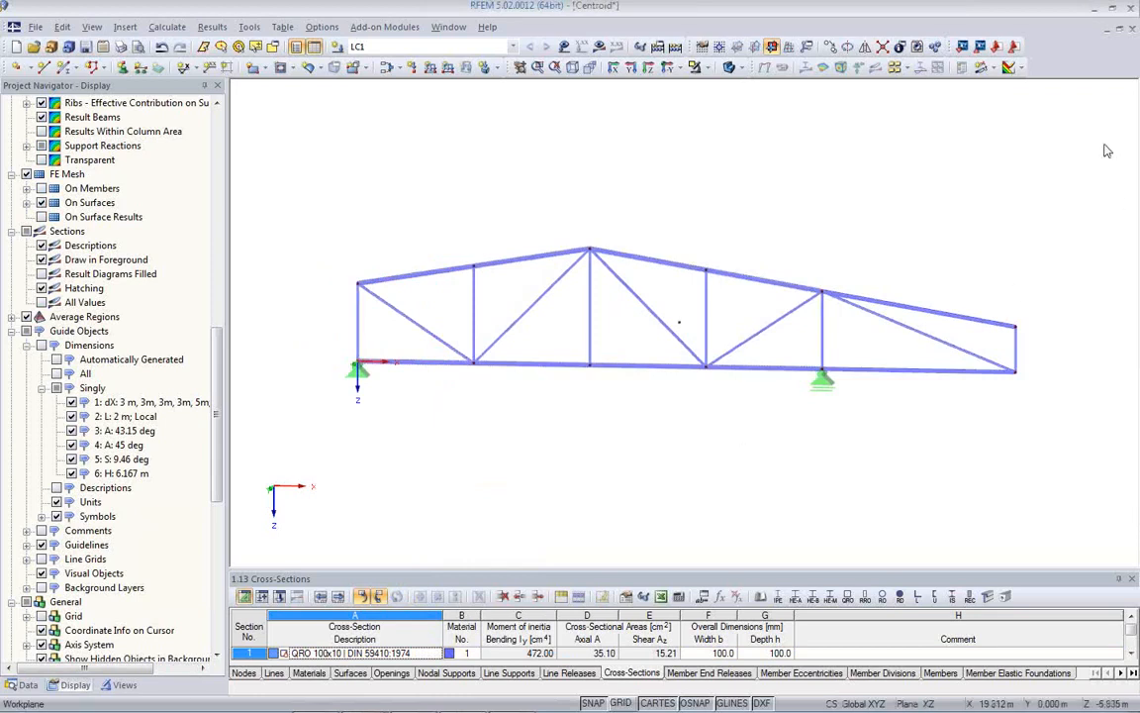
{"action": "left_click", "coordinate": [1133, 30]}
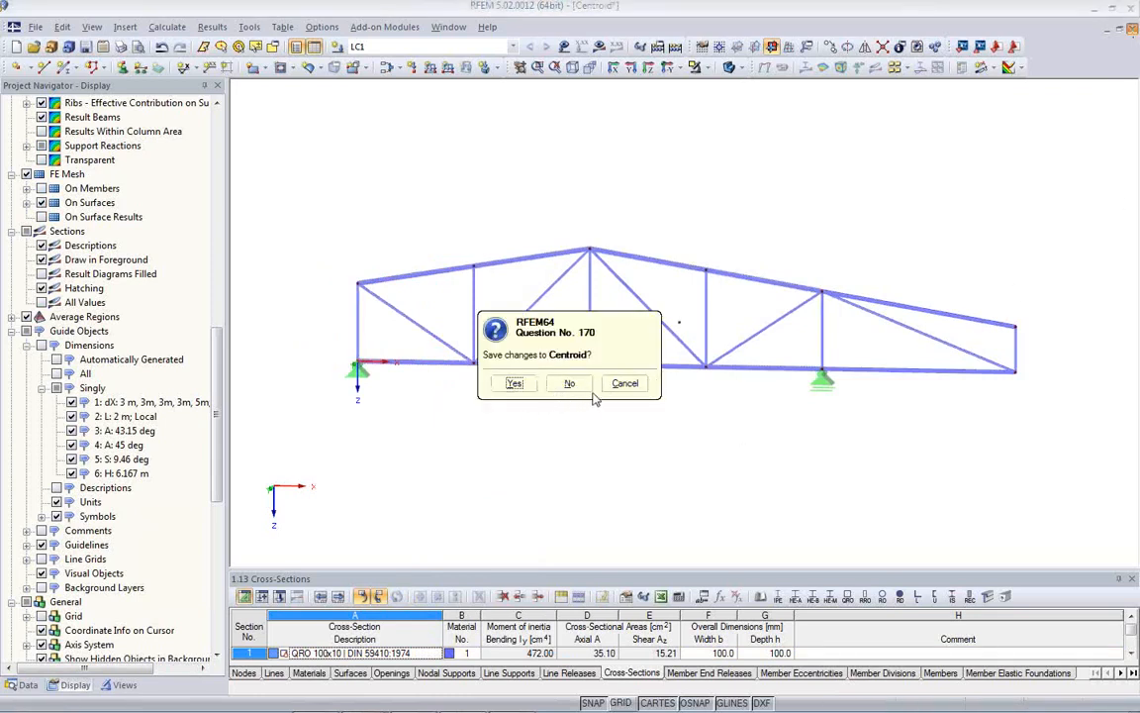
{"action": "left_click", "coordinate": [514, 383]}
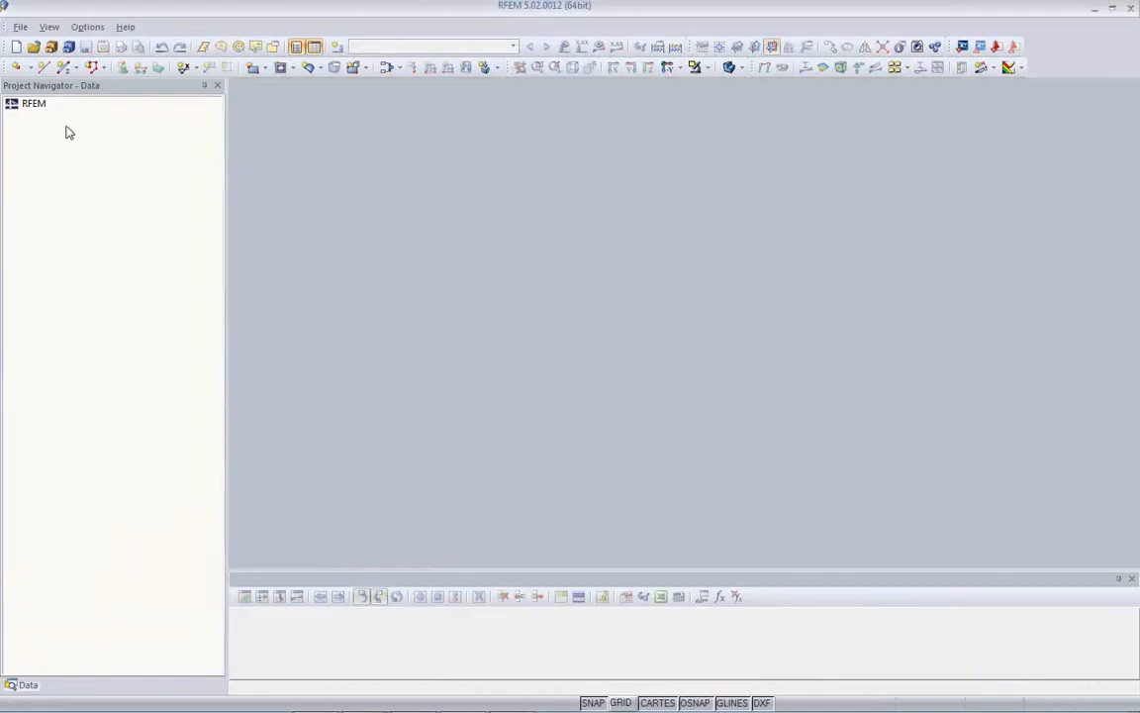
Open the Centroid_Surface model from the Webinar project in the Project Manager
{"action": "left_click", "coordinate": [53, 52]}
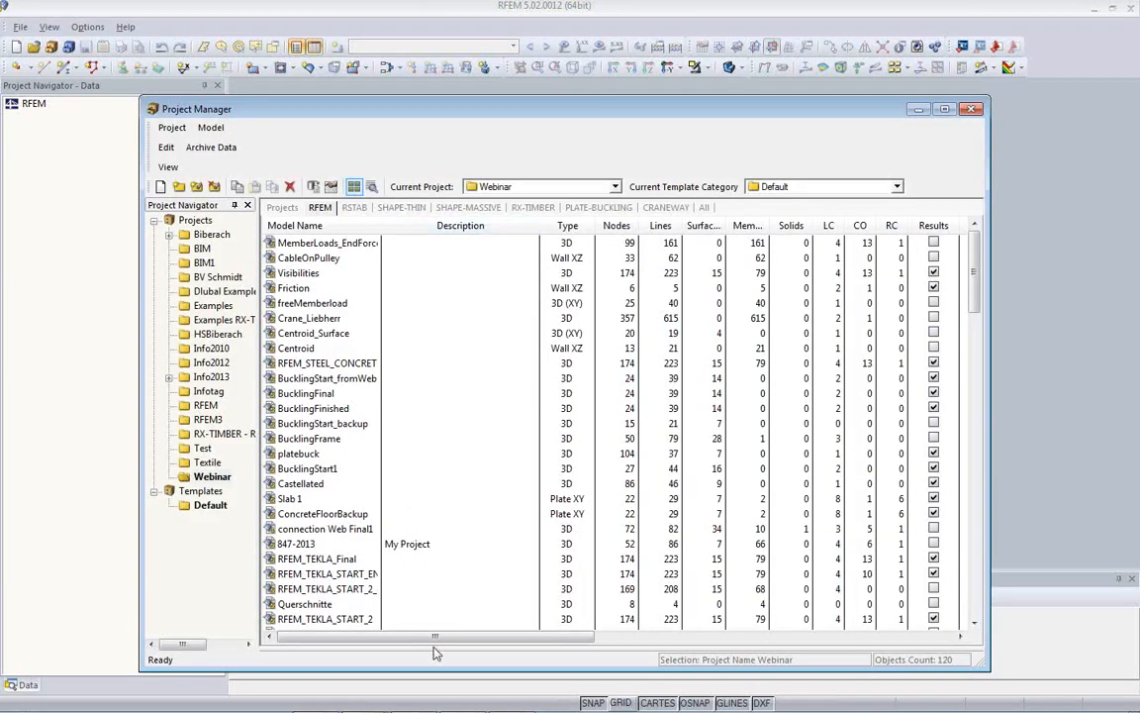
{"action": "left_click_drag", "start_coordinate": [432, 645], "coordinate": [436, 446]}
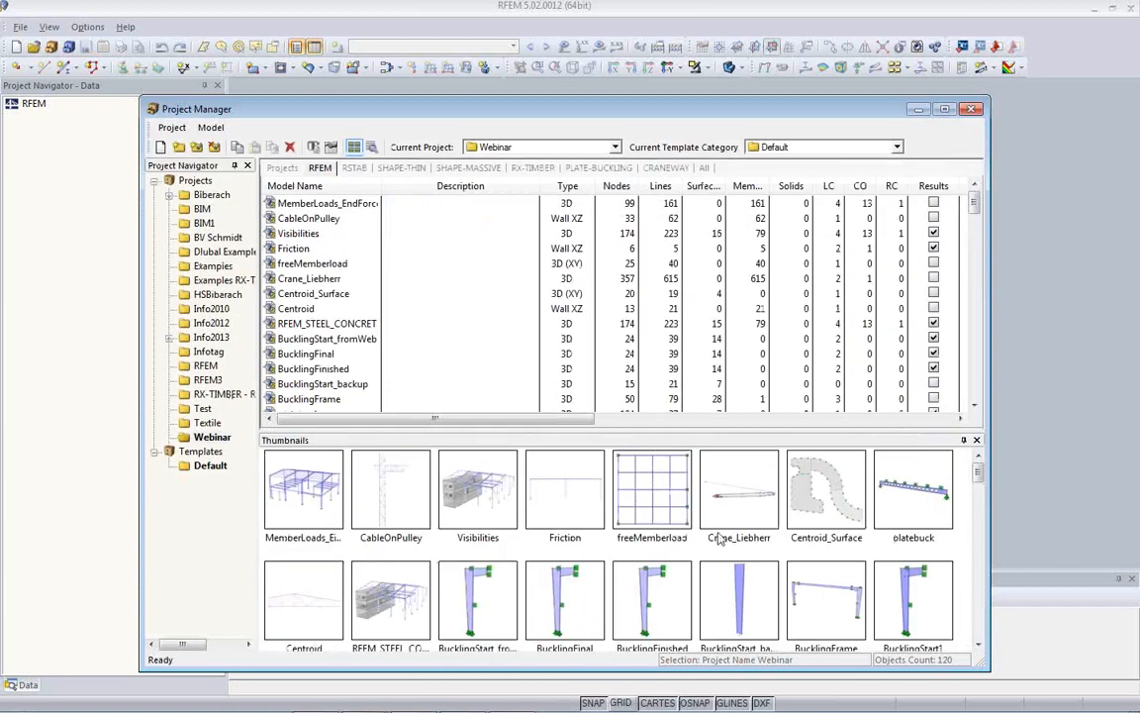
{"action": "left_click", "coordinate": [844, 536]}
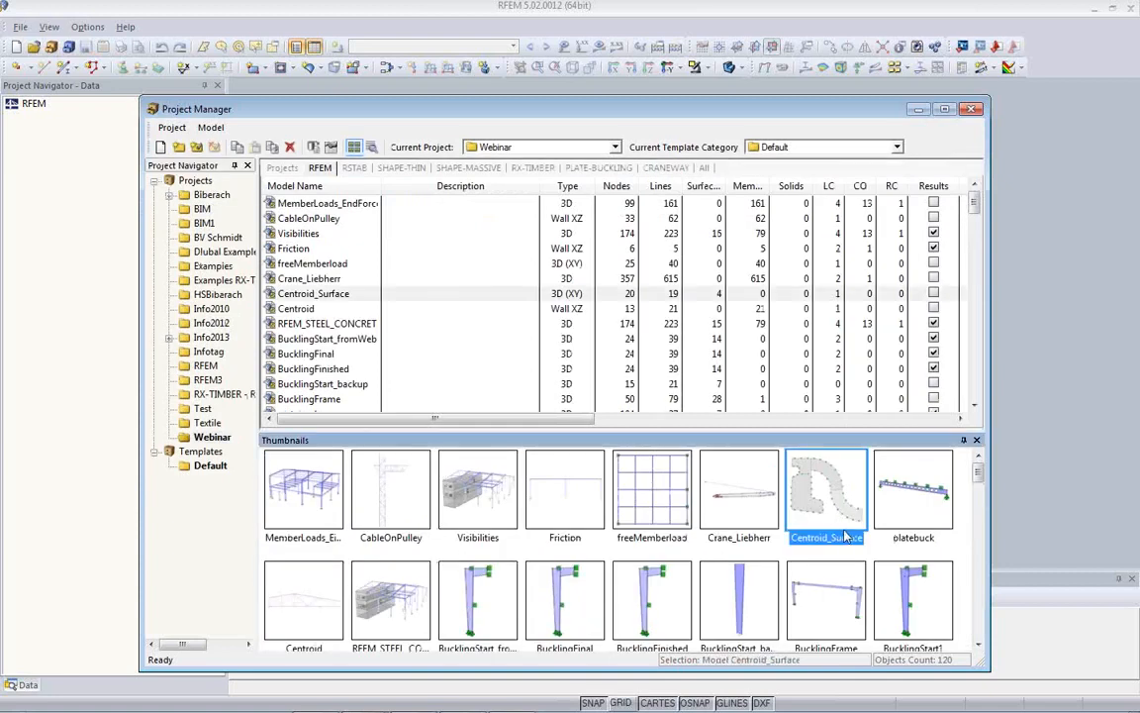
{"action": "double_click", "coordinate": [820, 510]}
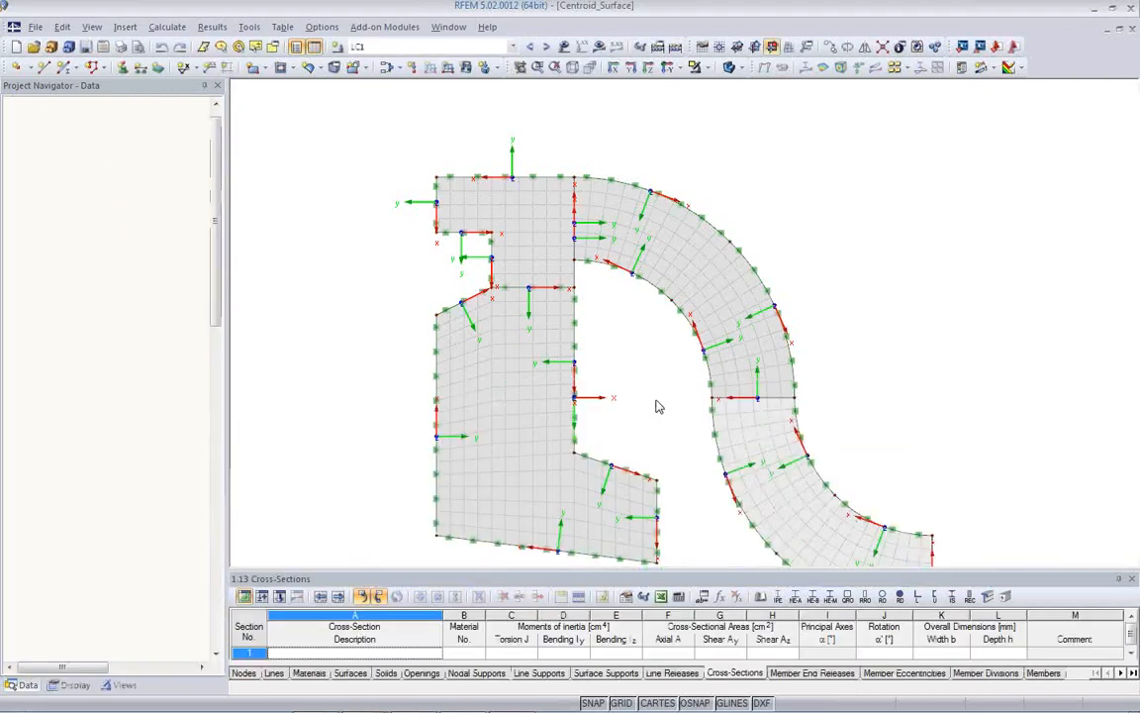
Check the center of gravity and info of the lower curved surface, without creating a node
{"action": "middle_click_drag", "start_coordinate": [667, 421], "coordinate": [570, 331]}
{"action": "scroll", "coordinate": [571, 330], "scroll_direction": "down", "scroll_amount": 2}
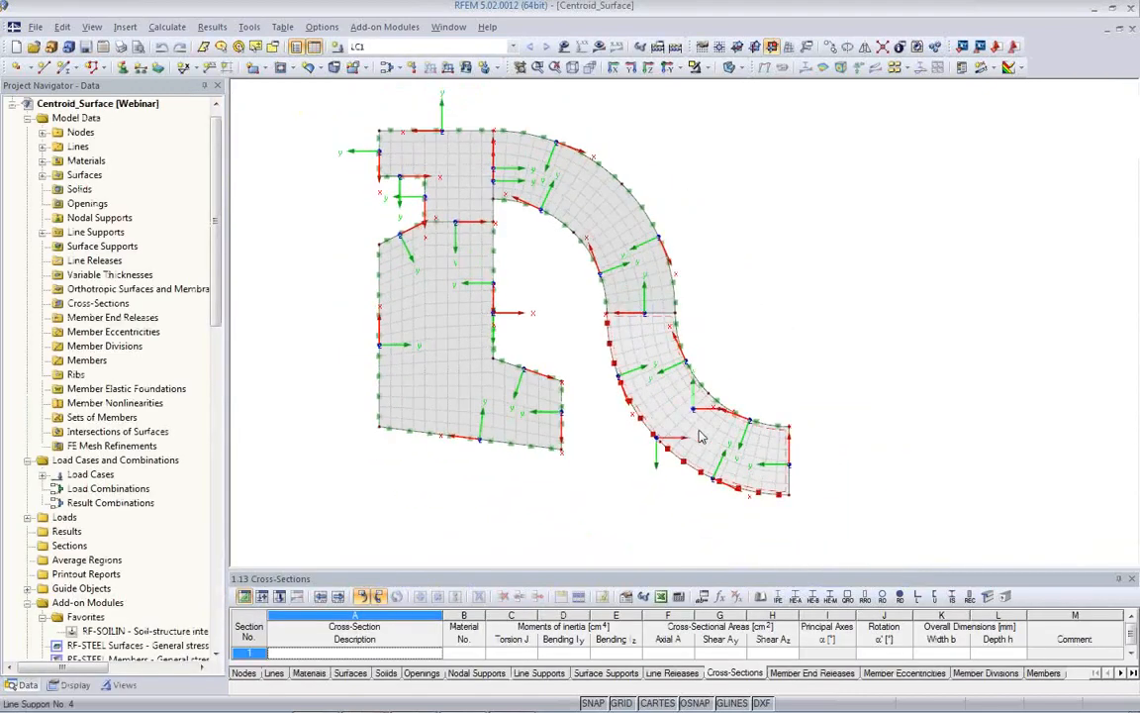
{"action": "left_click_drag", "start_coordinate": [810, 473], "coordinate": [696, 434]}
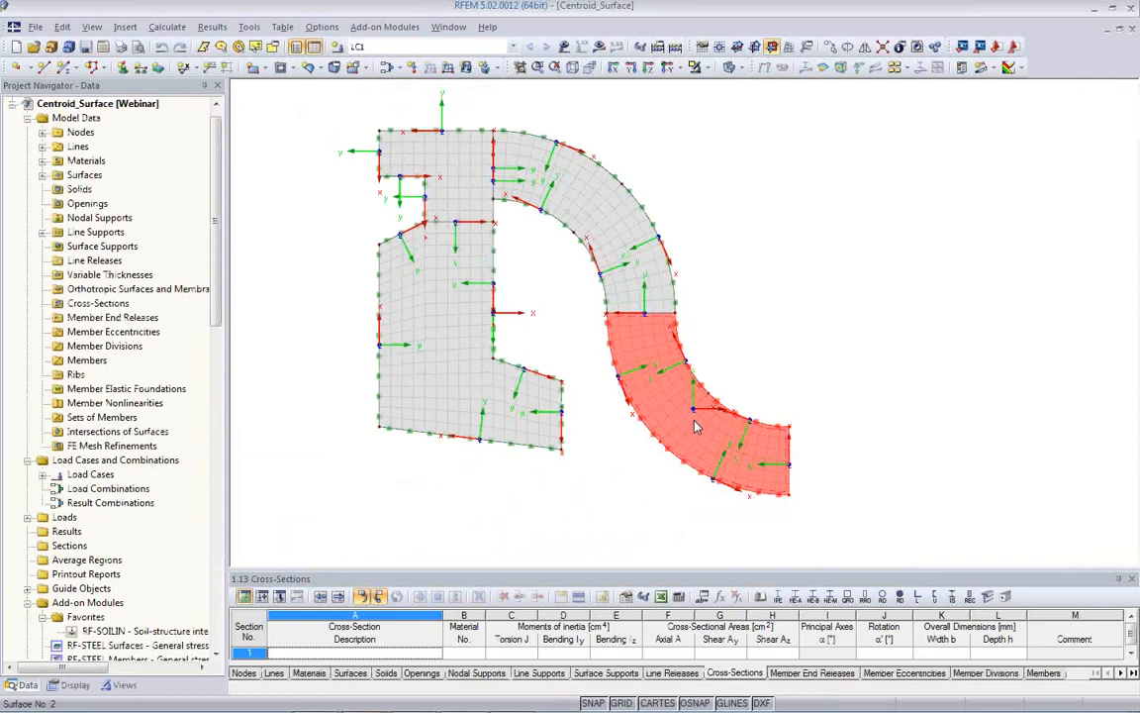
{"action": "right_click", "coordinate": [696, 427]}
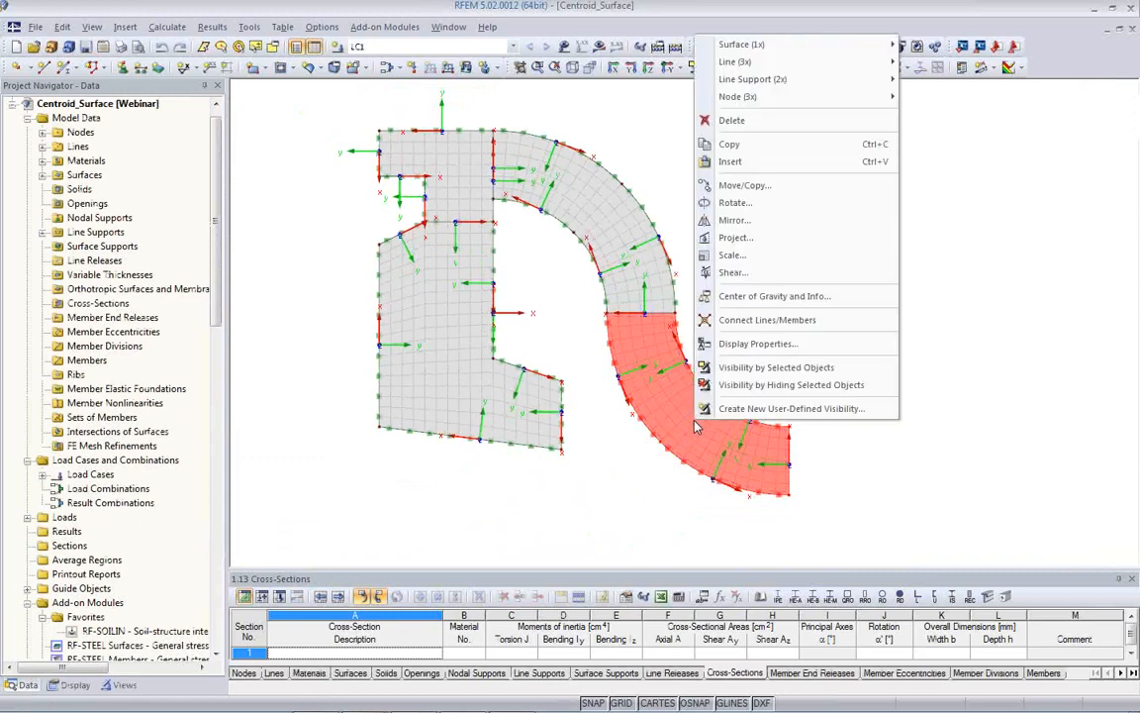
{"action": "left_click", "coordinate": [754, 297]}
{"action": "left_click_drag", "start_coordinate": [632, 229], "coordinate": [418, 201]}
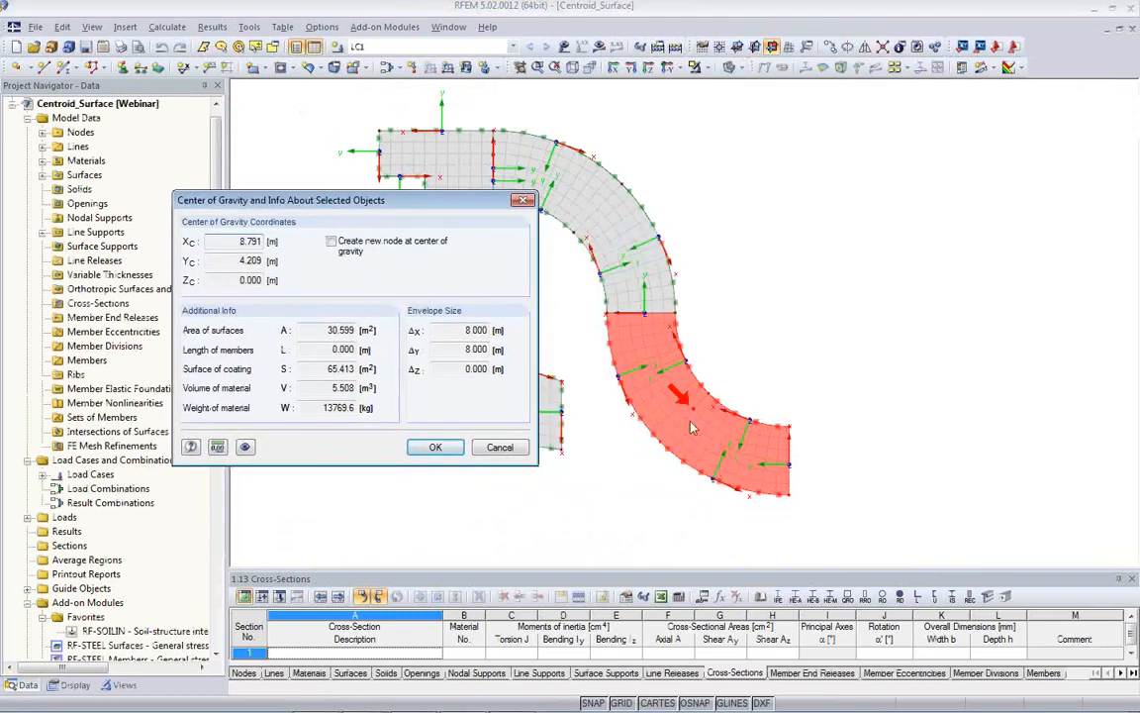
{"action": "left_click", "coordinate": [500, 448]}
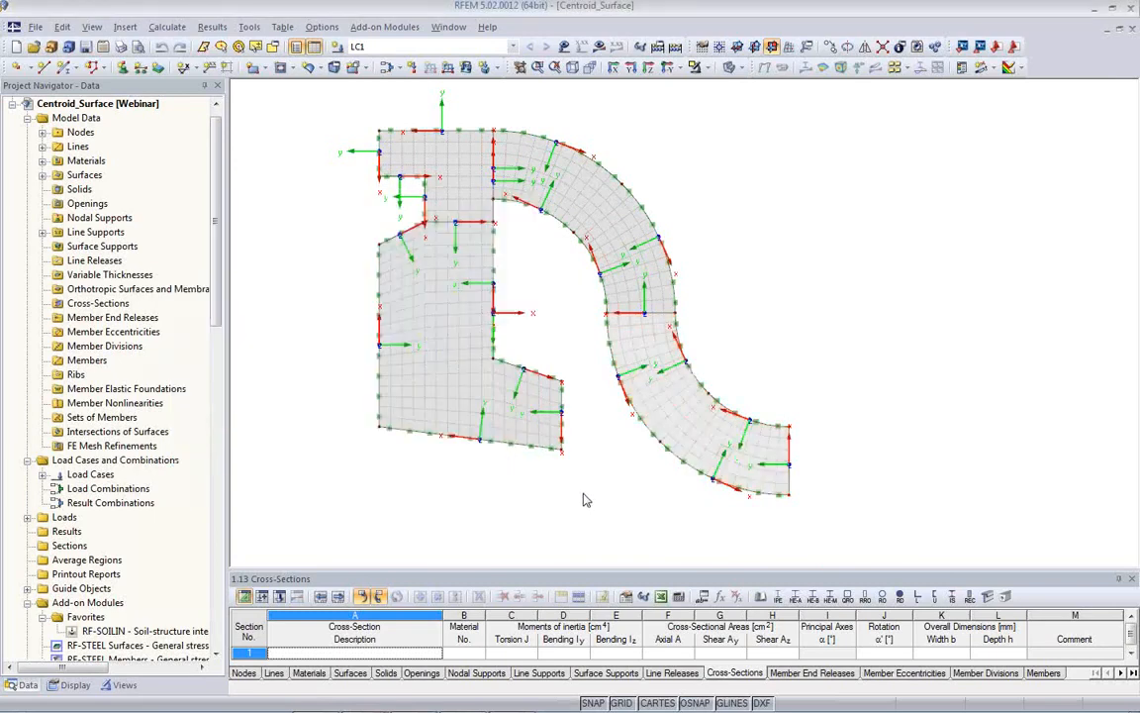
Turn on the display of the surface axis systems x,y,z and expand the display options for line axis systems
{"action": "mouse_move", "coordinate": [563, 459]}
{"action": "middle_mouse_down", "text": "ctrl"}
{"action": "mouse_move", "coordinate": [496, 371]}
{"action": "mouse_move", "coordinate": [485, 233]}
{"action": "mouse_move", "coordinate": [456, 250]}
{"action": "mouse_move", "coordinate": [505, 342]}
{"action": "mouse_move", "coordinate": [393, 273]}
{"action": "mouse_move", "coordinate": [395, 144]}
{"action": "mouse_move", "coordinate": [422, 275]}
{"action": "mouse_move", "coordinate": [548, 443]}
{"action": "middle_mouse_up", "text": "ctrl"}
{"action": "scroll", "coordinate": [548, 443], "scroll_direction": "up", "scroll_amount": 3}
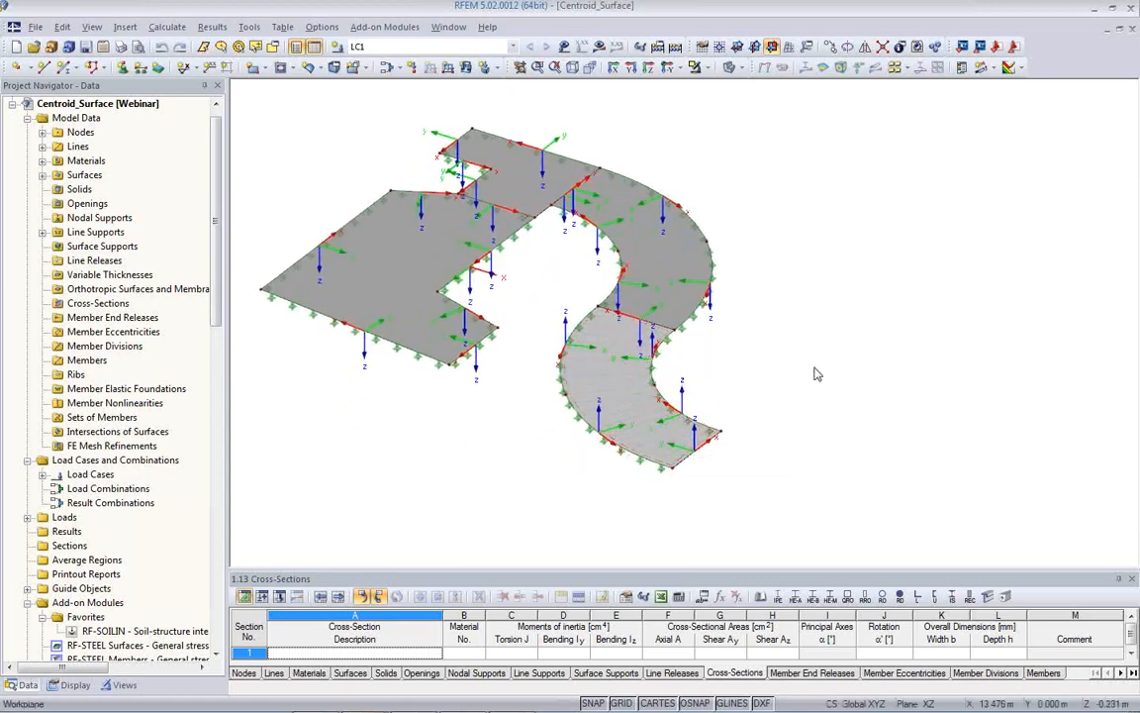
{"action": "middle_click_drag", "start_coordinate": [748, 408], "coordinate": [782, 396], "text": "ctrl"}
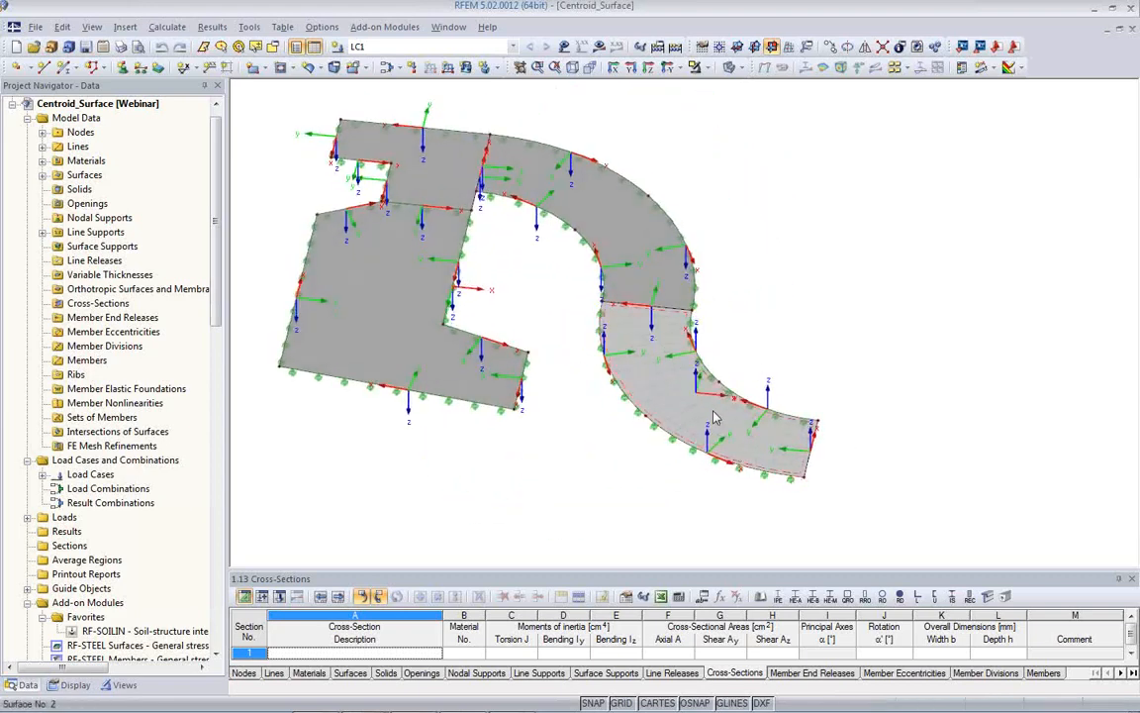
{"action": "left_click", "coordinate": [63, 686]}
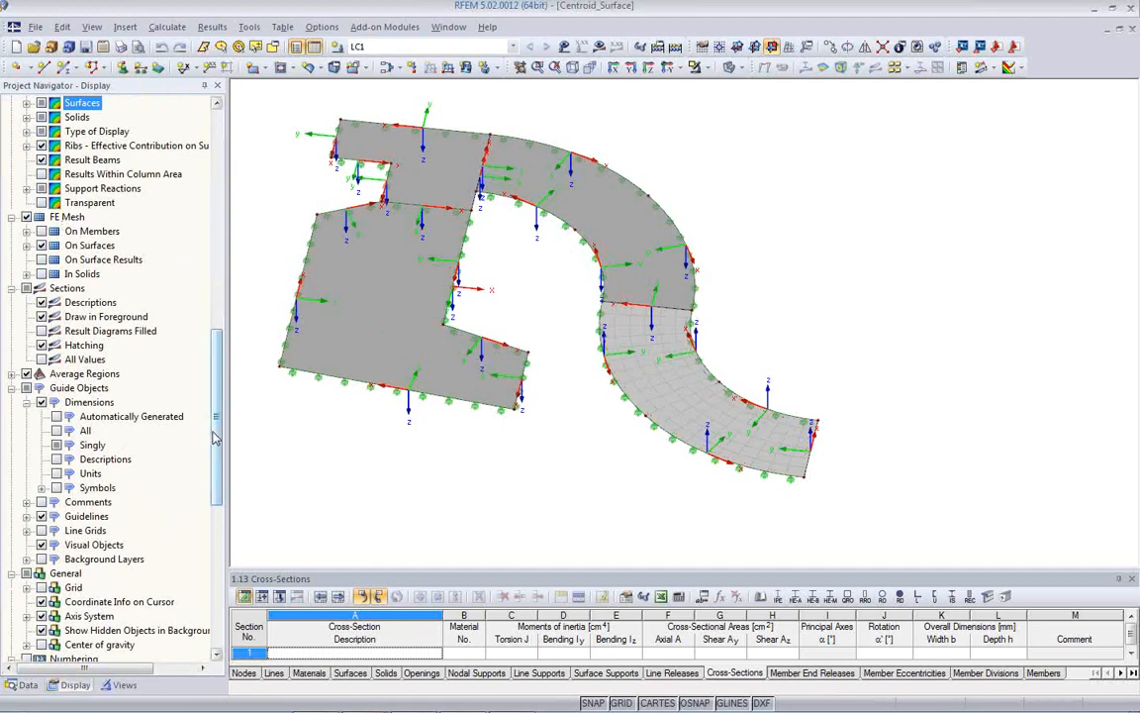
{"action": "left_click_drag", "start_coordinate": [216, 396], "coordinate": [216, 178]}
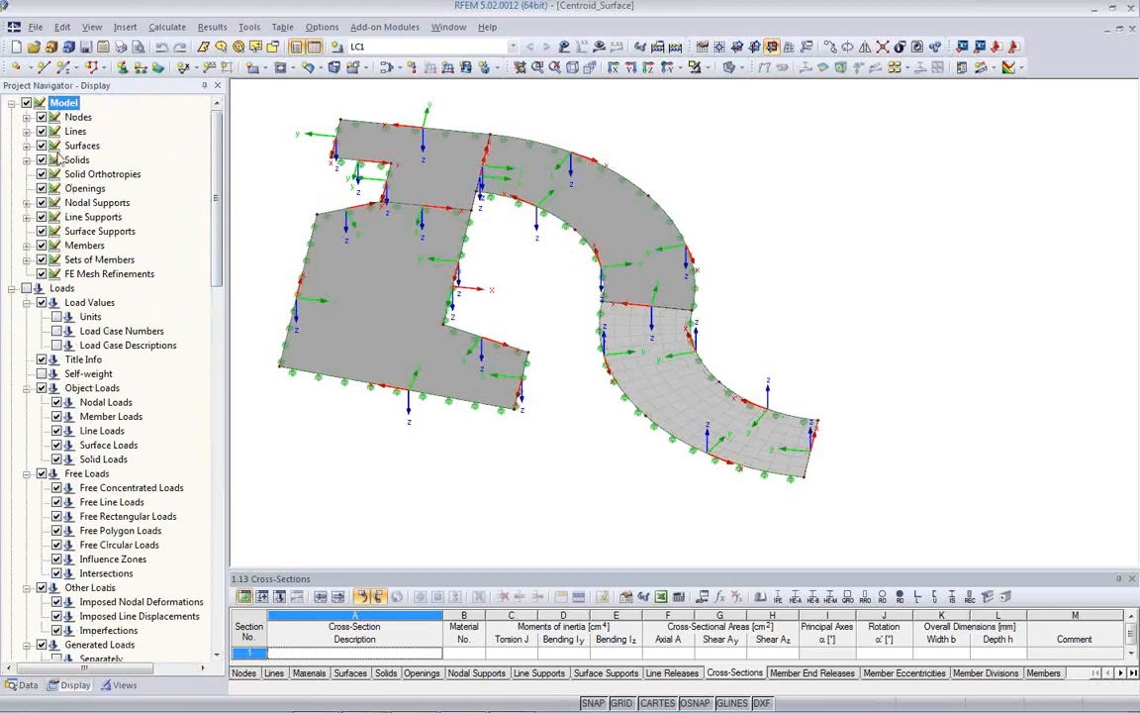
{"action": "left_click", "coordinate": [26, 145]}
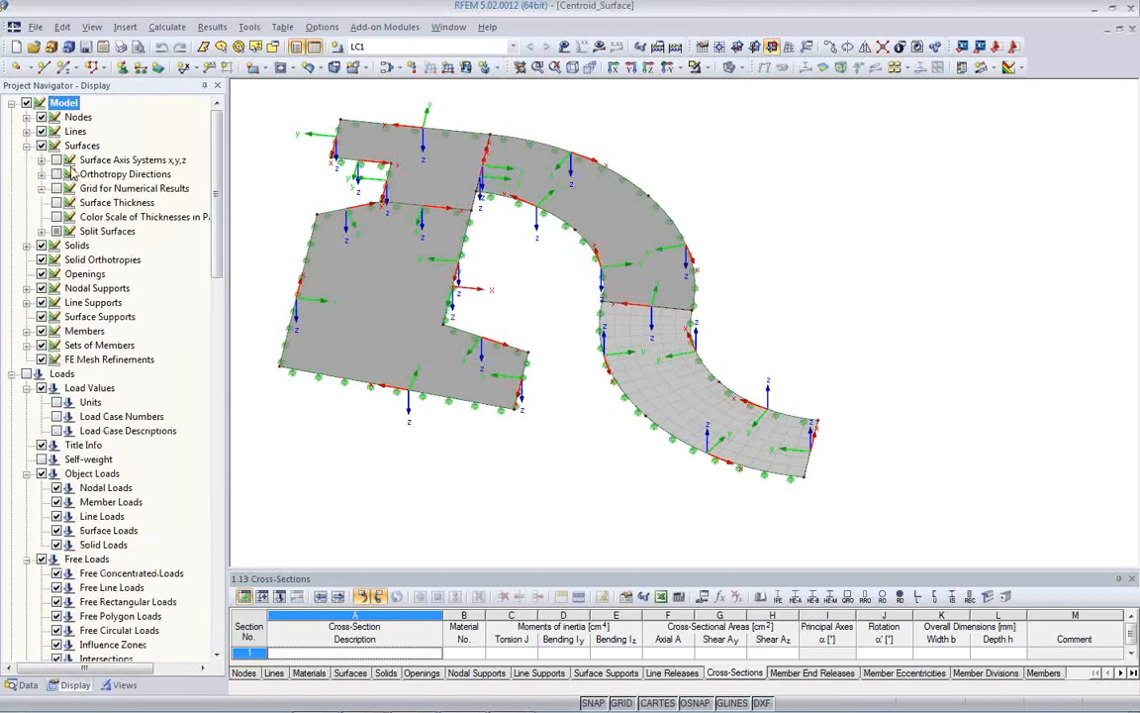
{"action": "left_click", "coordinate": [56, 160]}
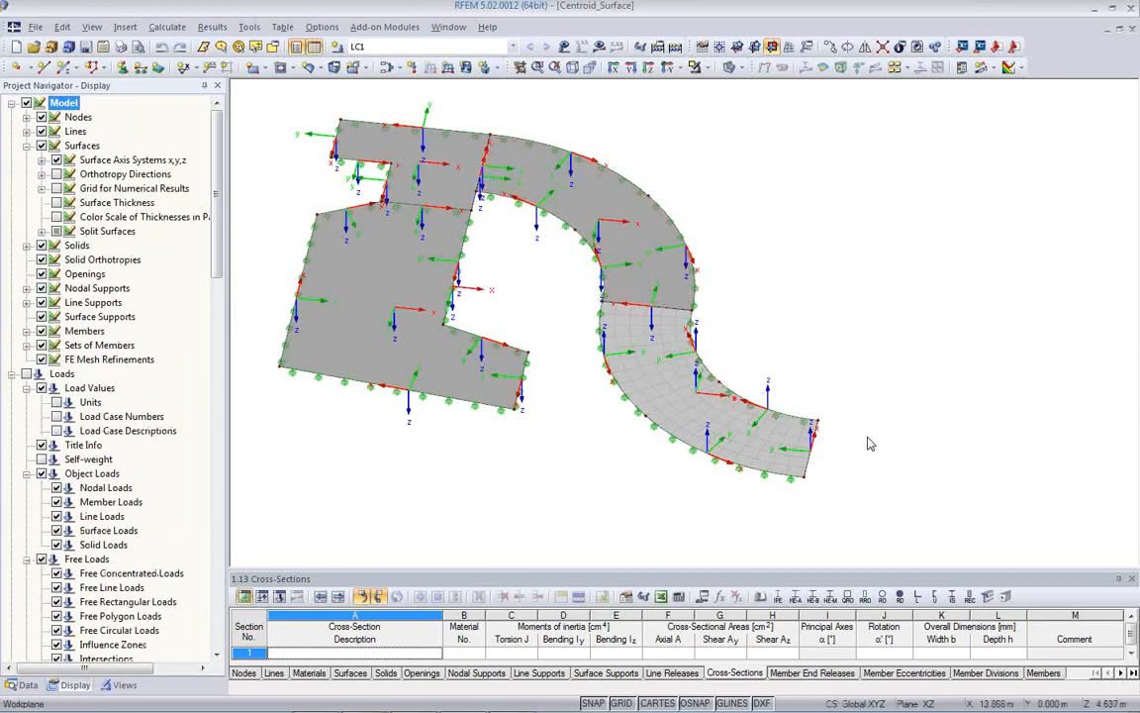
{"action": "left_click", "coordinate": [27, 132]}
{"action": "left_click", "coordinate": [41, 145]}
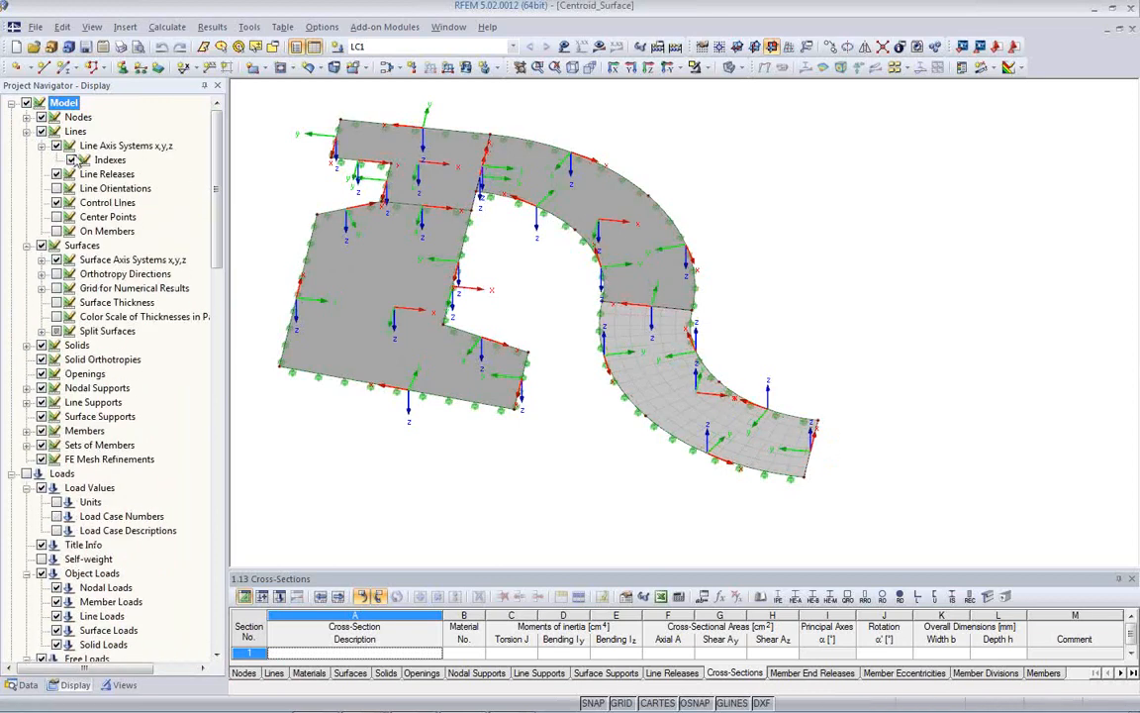
Calculate load case LC1 and display its results on the model
{"action": "middle_click_drag", "start_coordinate": [594, 441], "coordinate": [454, 380], "text": "ctrl"}
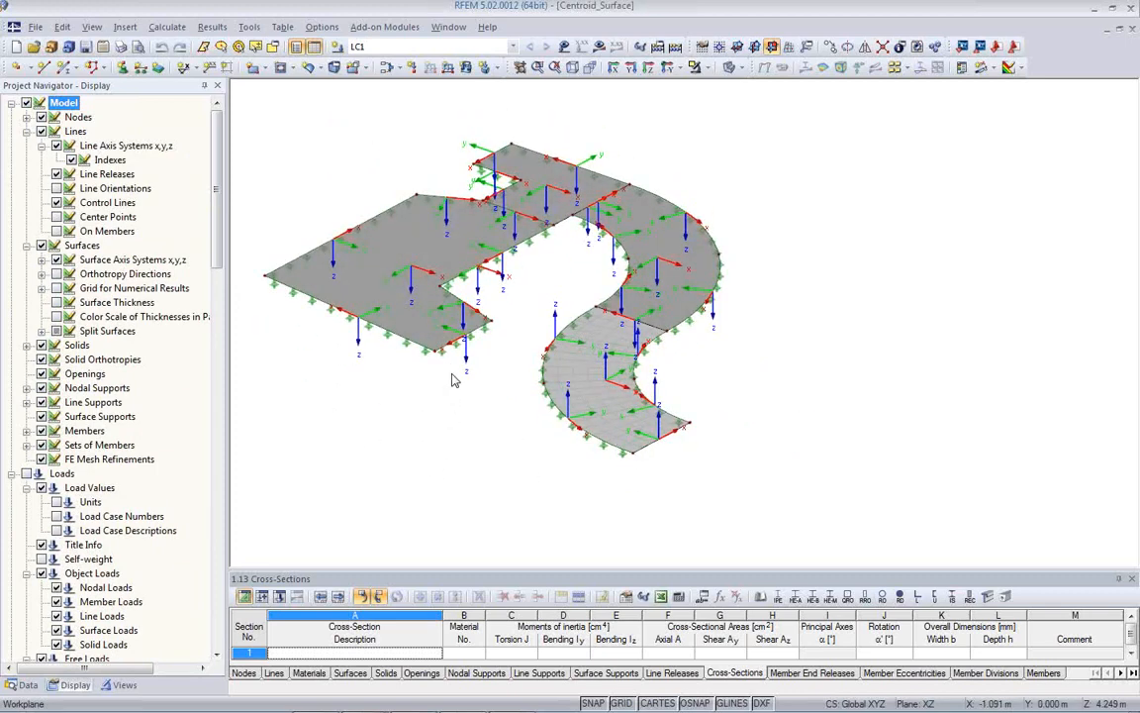
{"action": "middle_click_drag", "start_coordinate": [468, 378], "coordinate": [482, 394]}
{"action": "scroll", "coordinate": [547, 376], "scroll_direction": "up", "scroll_amount": 2}
{"action": "scroll", "coordinate": [547, 376], "scroll_direction": "down", "scroll_amount": 2}
{"action": "left_click", "coordinate": [831, 214]}
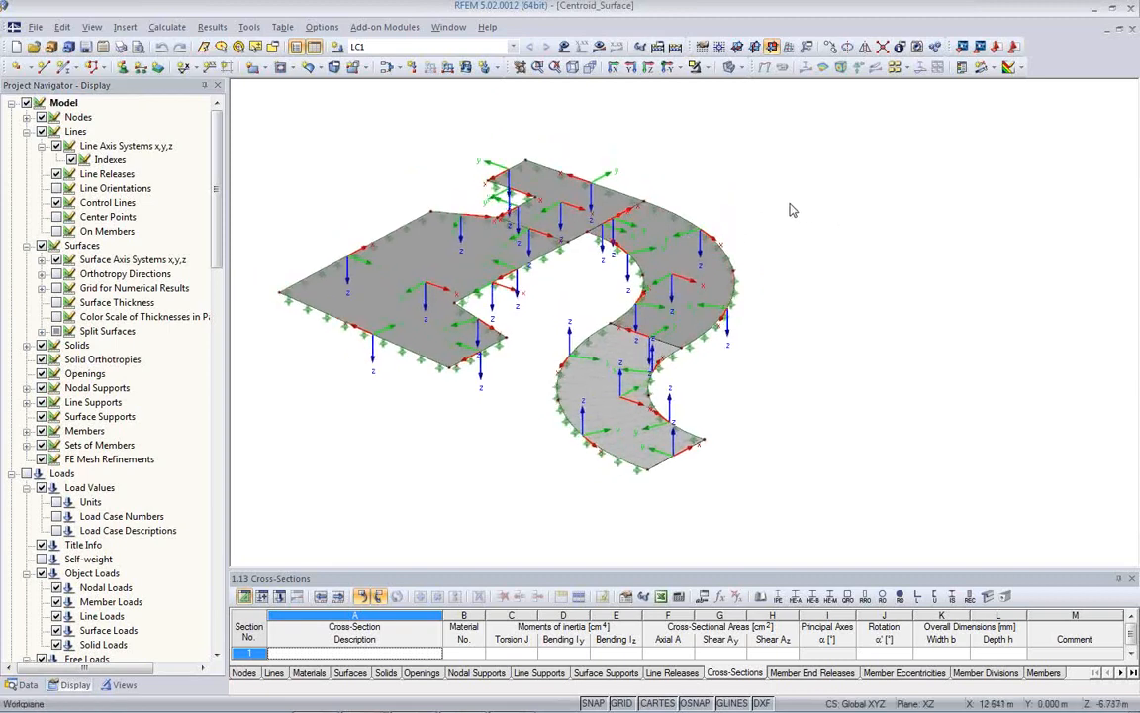
{"action": "left_click", "coordinate": [598, 45]}
{"action": "left_click", "coordinate": [542, 396]}
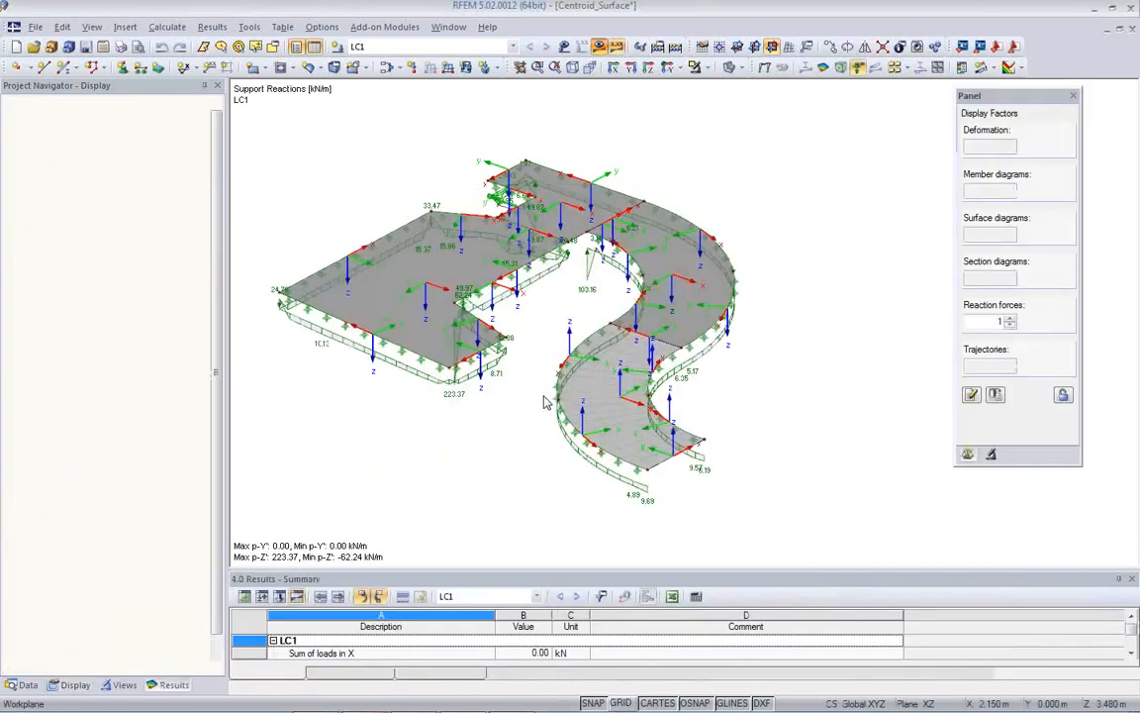
Hide the support reactions and display the basic internal force mx on the surfaces
{"action": "left_click", "coordinate": [856, 70]}
{"action": "middle_click_drag", "start_coordinate": [588, 369], "coordinate": [745, 534], "text": "ctrl"}
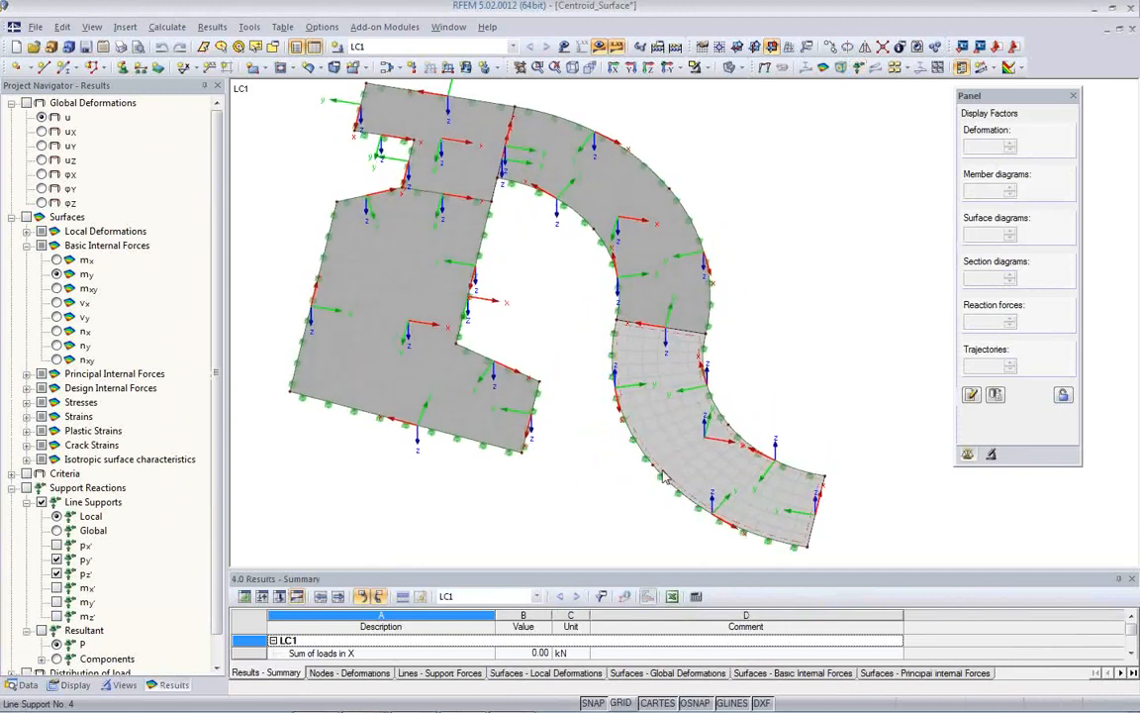
{"action": "left_click", "coordinate": [57, 259]}
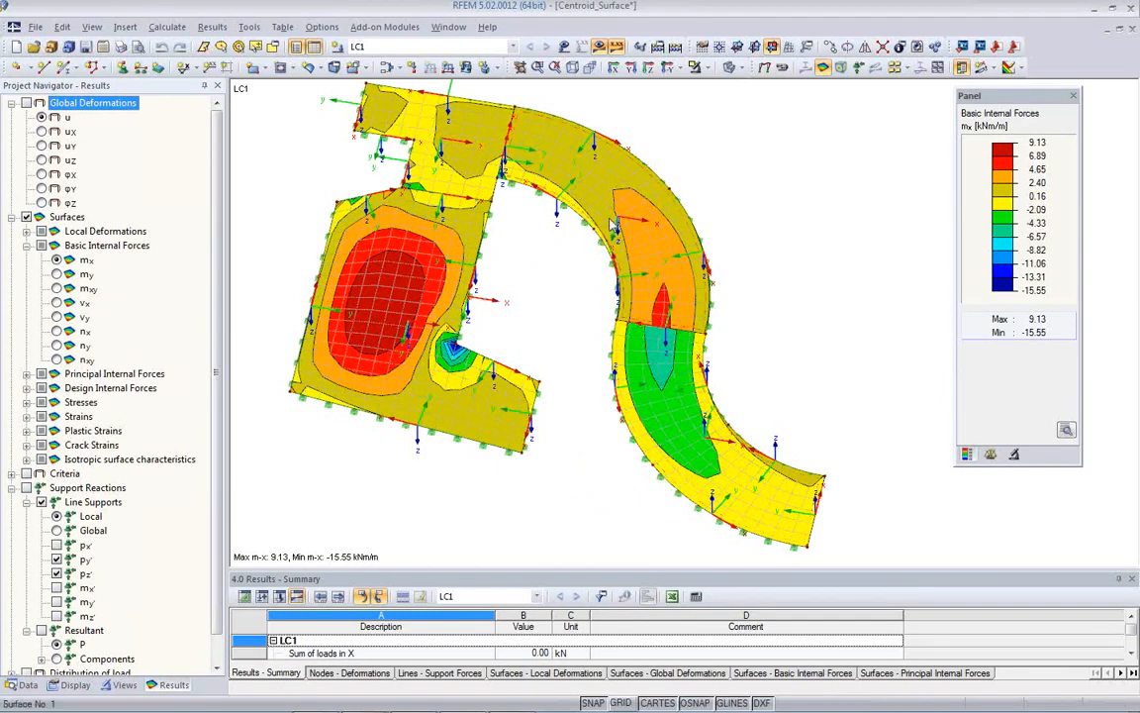
Examine the mx distribution and local axis directions on both sides of the edge shared by the two curved surfaces
{"action": "middle_click_drag", "start_coordinate": [557, 421], "coordinate": [555, 346]}
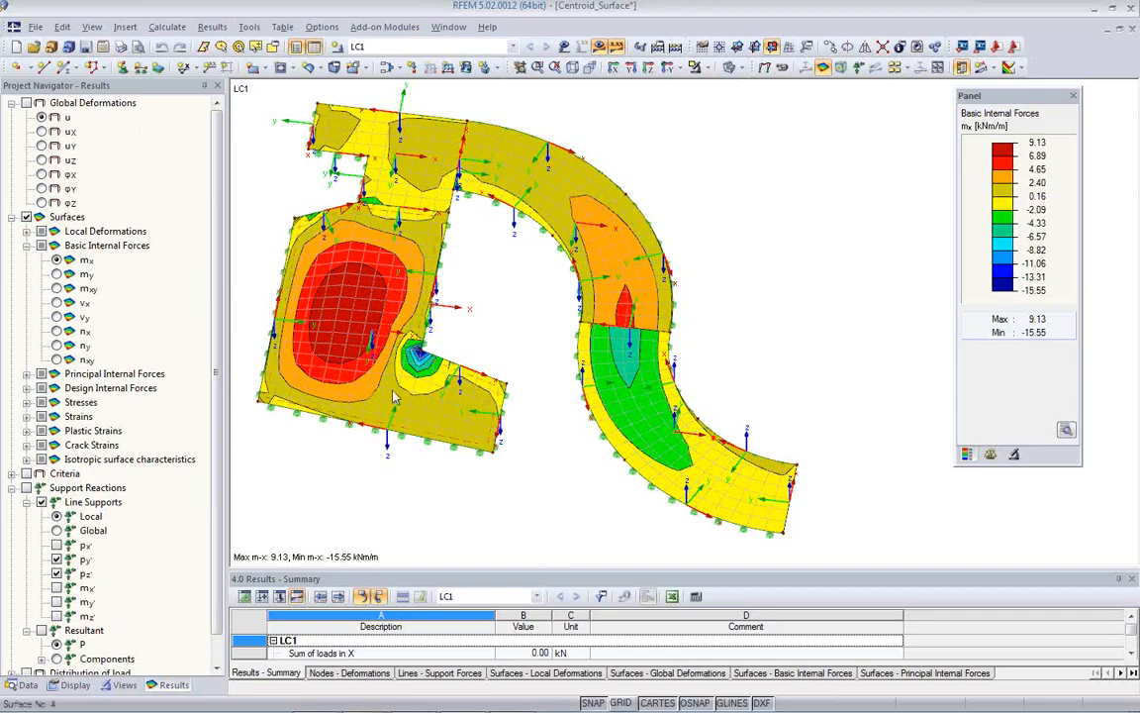
{"action": "middle_click_drag", "start_coordinate": [608, 410], "coordinate": [681, 433], "text": "ctrl"}
{"action": "scroll", "coordinate": [681, 432], "scroll_direction": "up", "scroll_amount": 2}
{"action": "scroll", "coordinate": [681, 433], "scroll_direction": "up", "scroll_amount": 1}
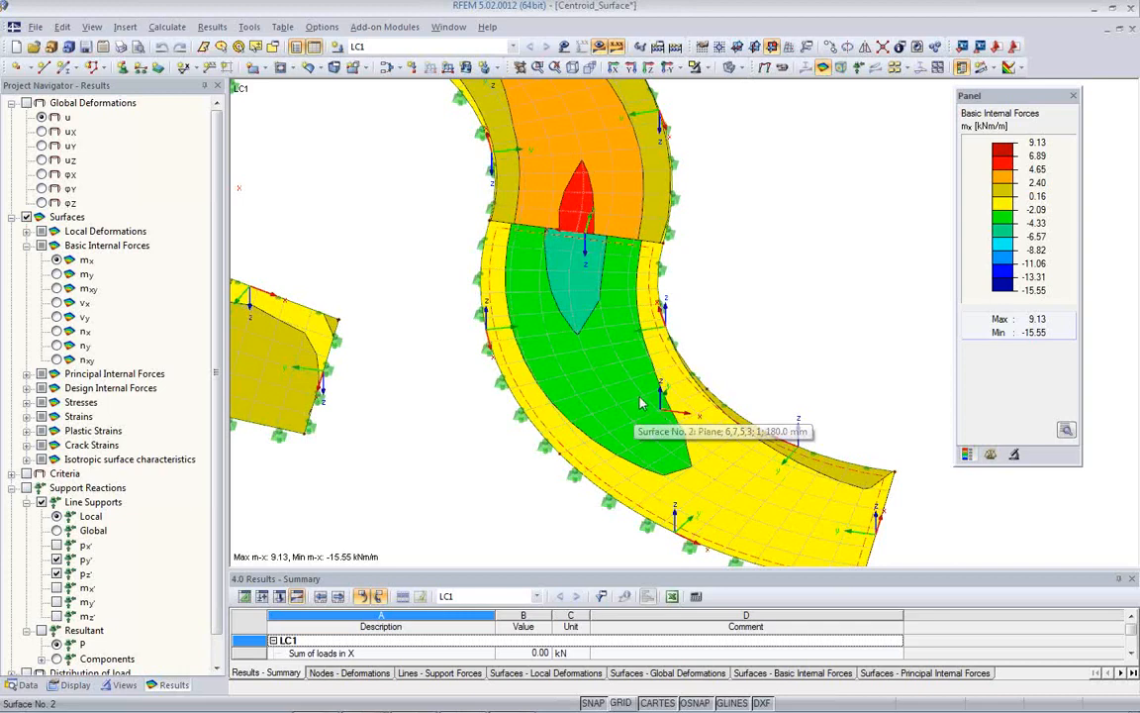
{"action": "left_click", "coordinate": [715, 420]}
{"action": "key", "text": "Delete"}
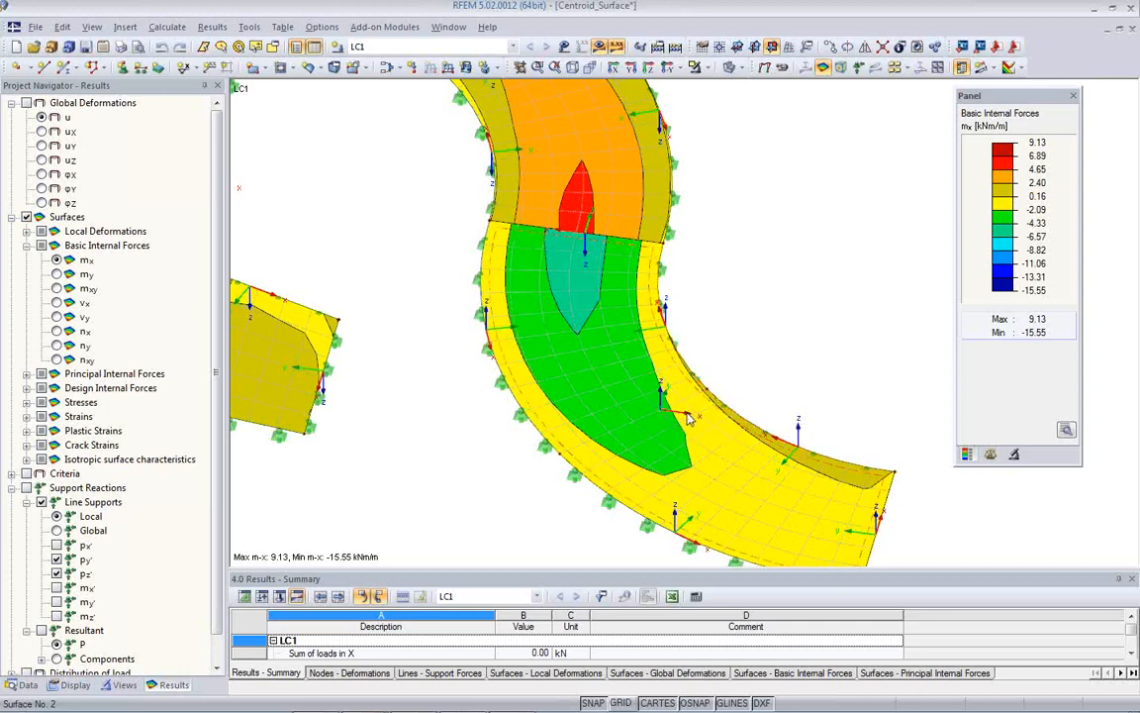
{"action": "scroll", "coordinate": [518, 391], "scroll_direction": "down", "scroll_amount": 4}
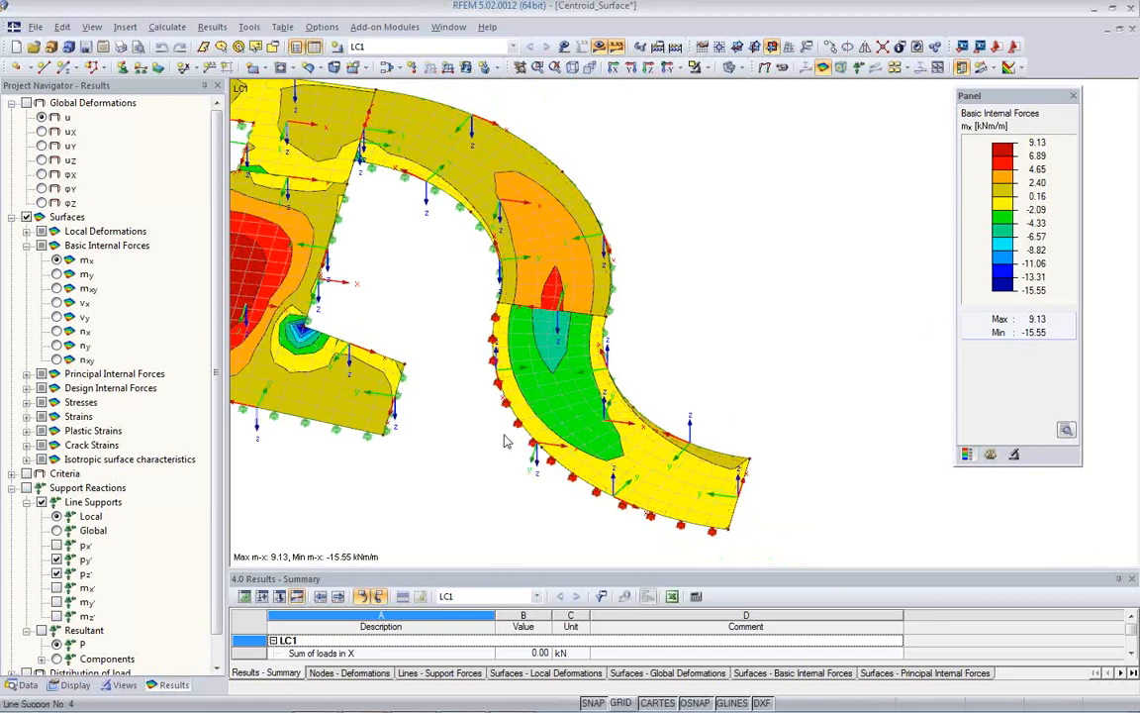
{"action": "middle_click_drag", "start_coordinate": [583, 438], "coordinate": [465, 255], "text": "ctrl"}
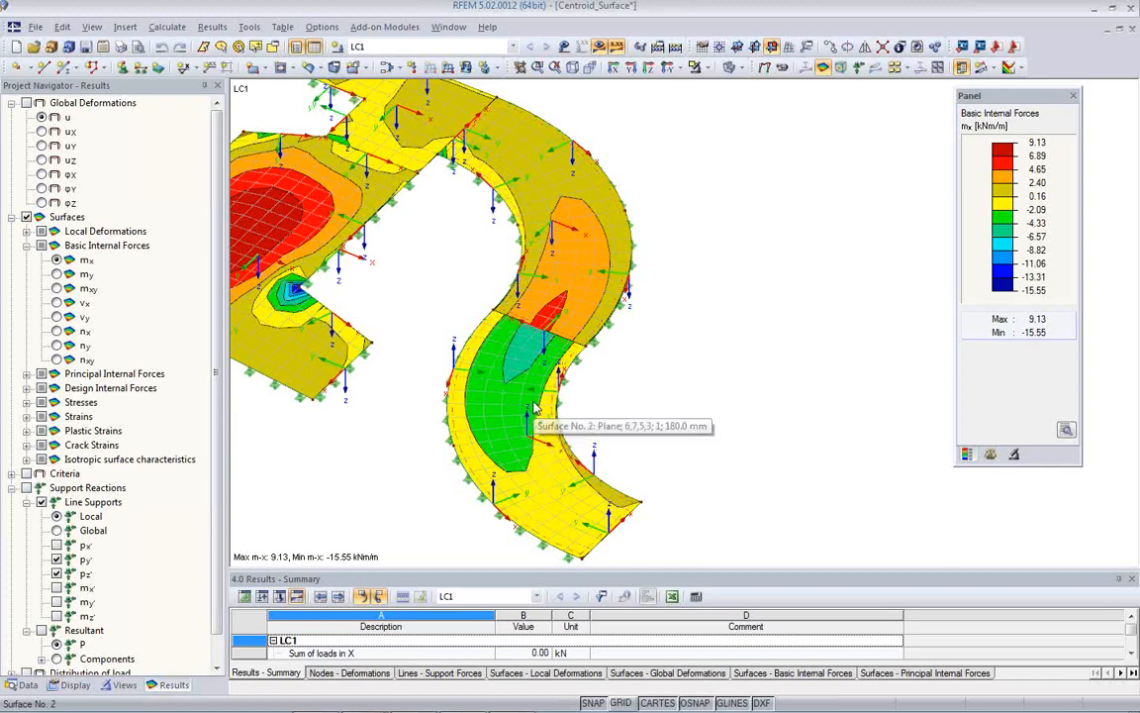
{"action": "middle_click_drag", "start_coordinate": [677, 437], "coordinate": [783, 394], "text": "ctrl"}
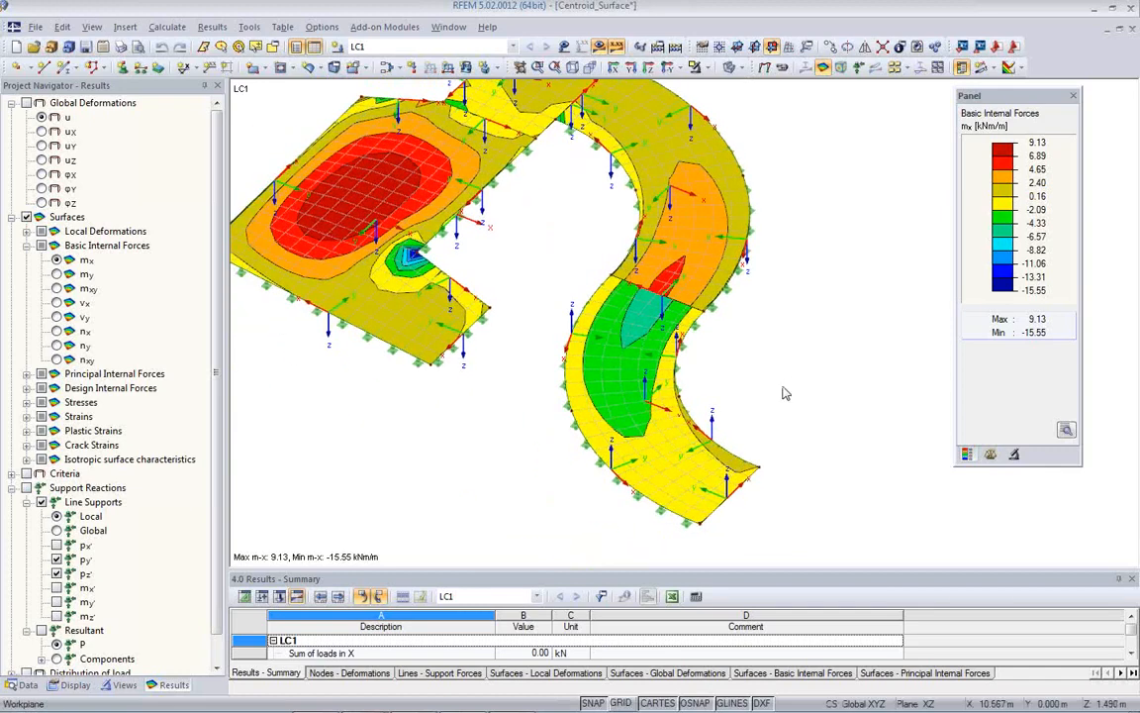
Reverse the local axis system of the lower curved surface, accepting the deletion of all results and the FE mesh
{"action": "right_click", "coordinate": [597, 437]}
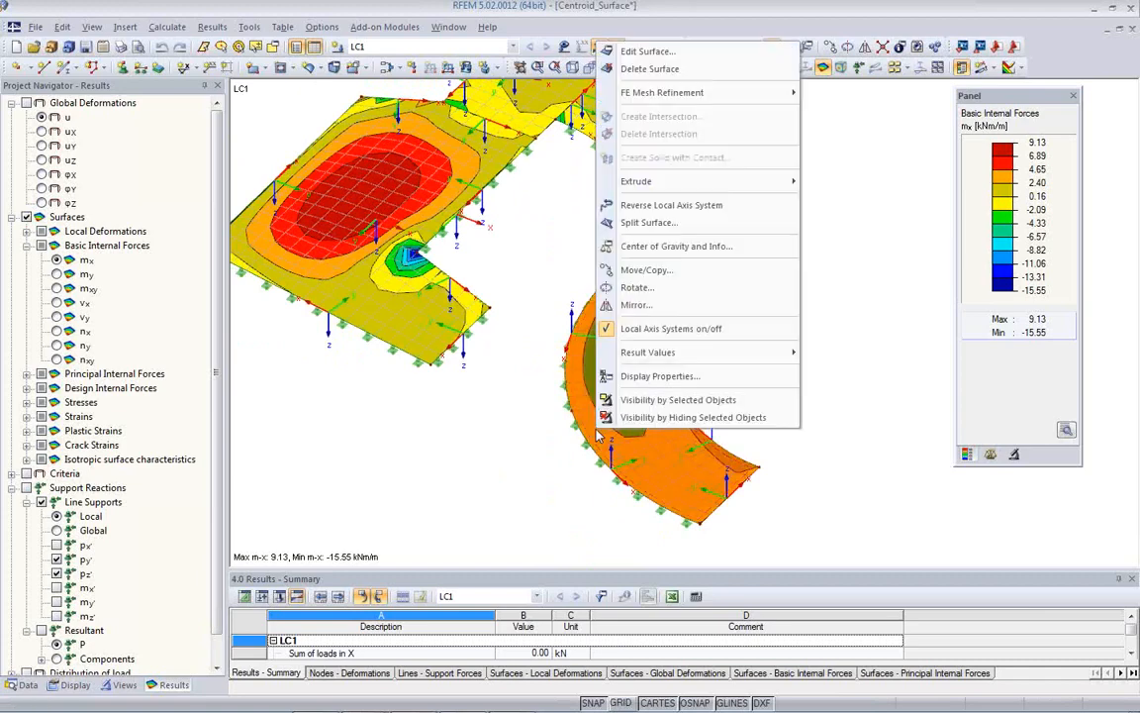
{"action": "left_click", "coordinate": [656, 207]}
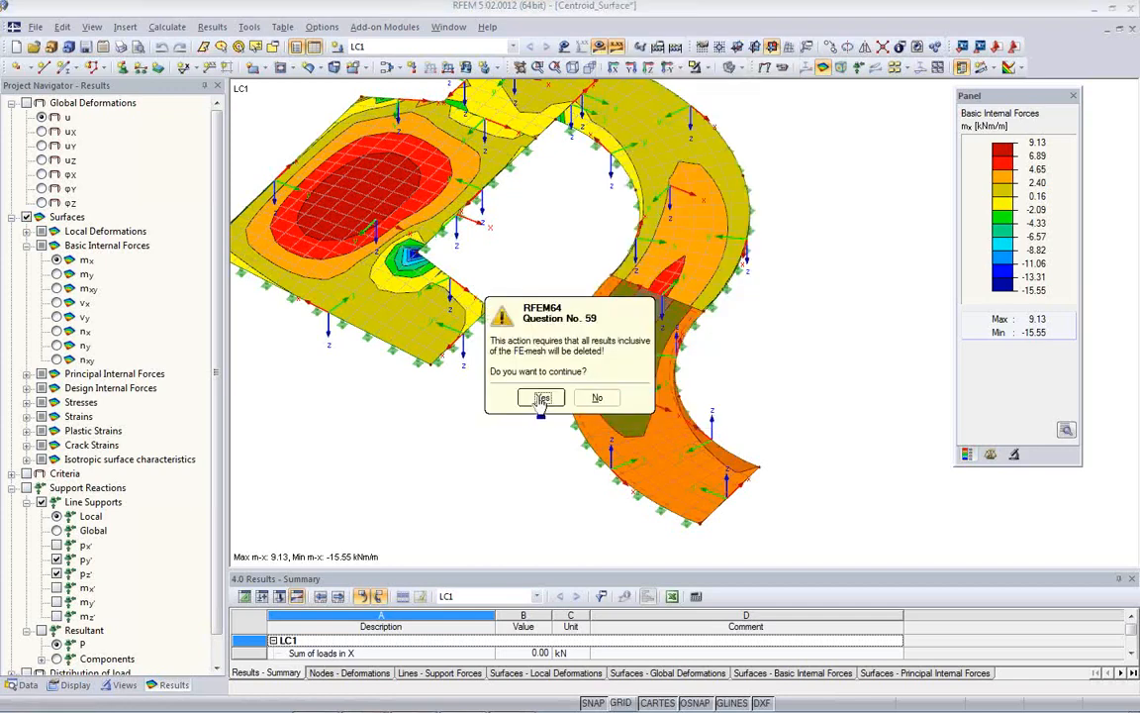
{"action": "left_click", "coordinate": [534, 400]}
Reverse the line orientation of the inner arc along the lower curved surface
{"action": "middle_click_drag", "start_coordinate": [853, 416], "coordinate": [646, 416], "text": "ctrl"}
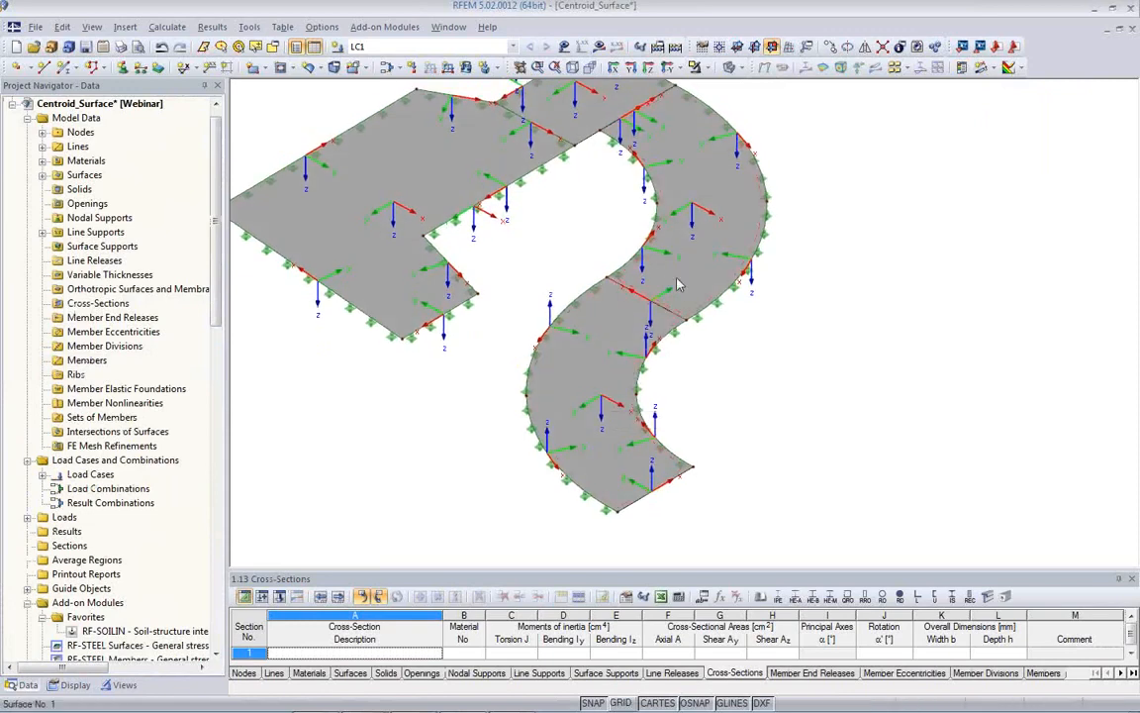
{"action": "middle_click_drag", "start_coordinate": [668, 451], "coordinate": [520, 459], "text": "ctrl"}
{"action": "scroll", "coordinate": [600, 429], "scroll_direction": "up", "scroll_amount": 4}
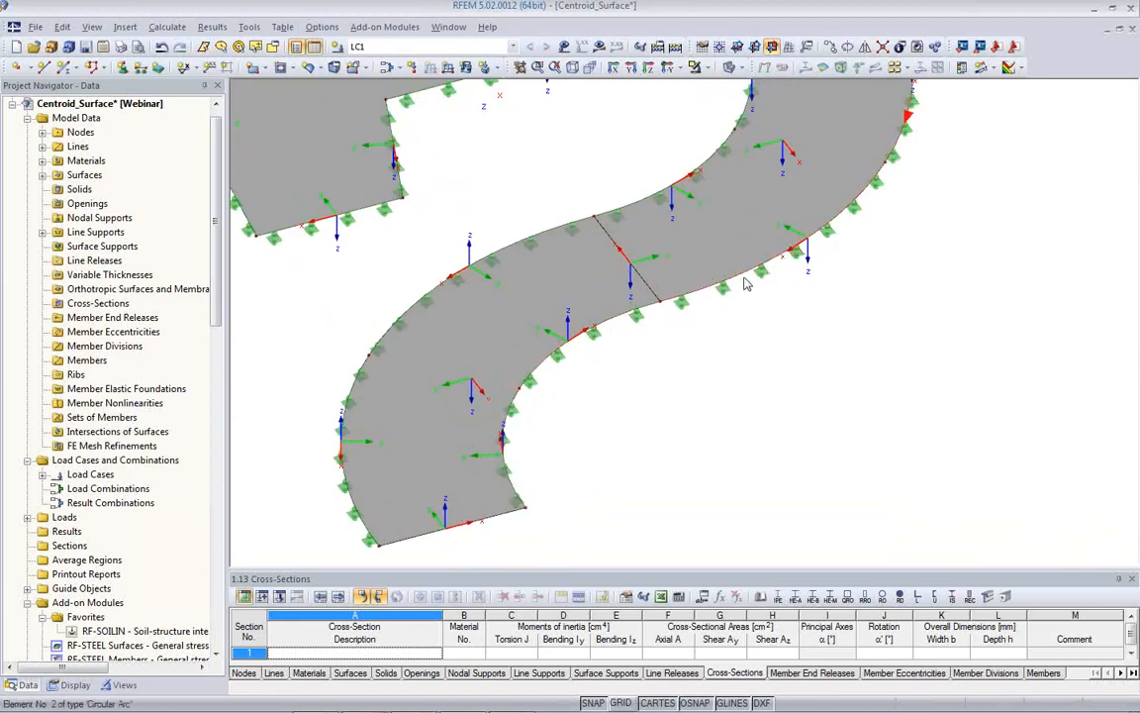
{"action": "middle_click_drag", "start_coordinate": [845, 297], "coordinate": [693, 434]}
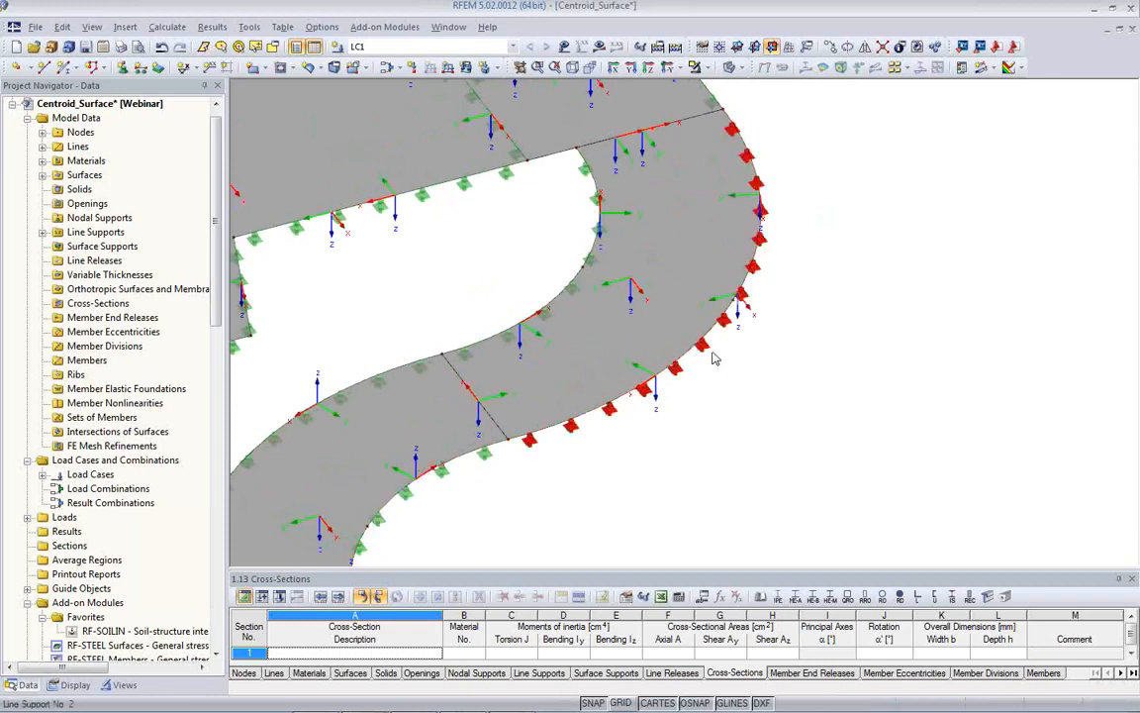
{"action": "middle_click_drag", "start_coordinate": [474, 498], "coordinate": [551, 390]}
{"action": "right_click", "coordinate": [494, 382]}
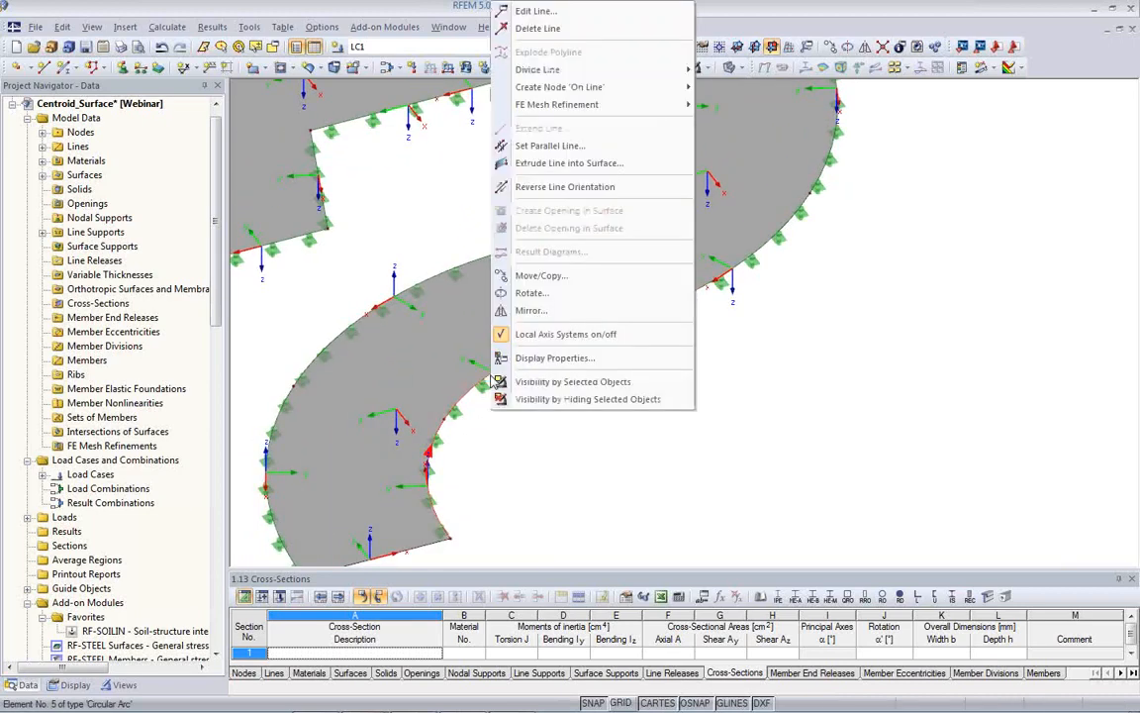
{"action": "left_click", "coordinate": [564, 187]}
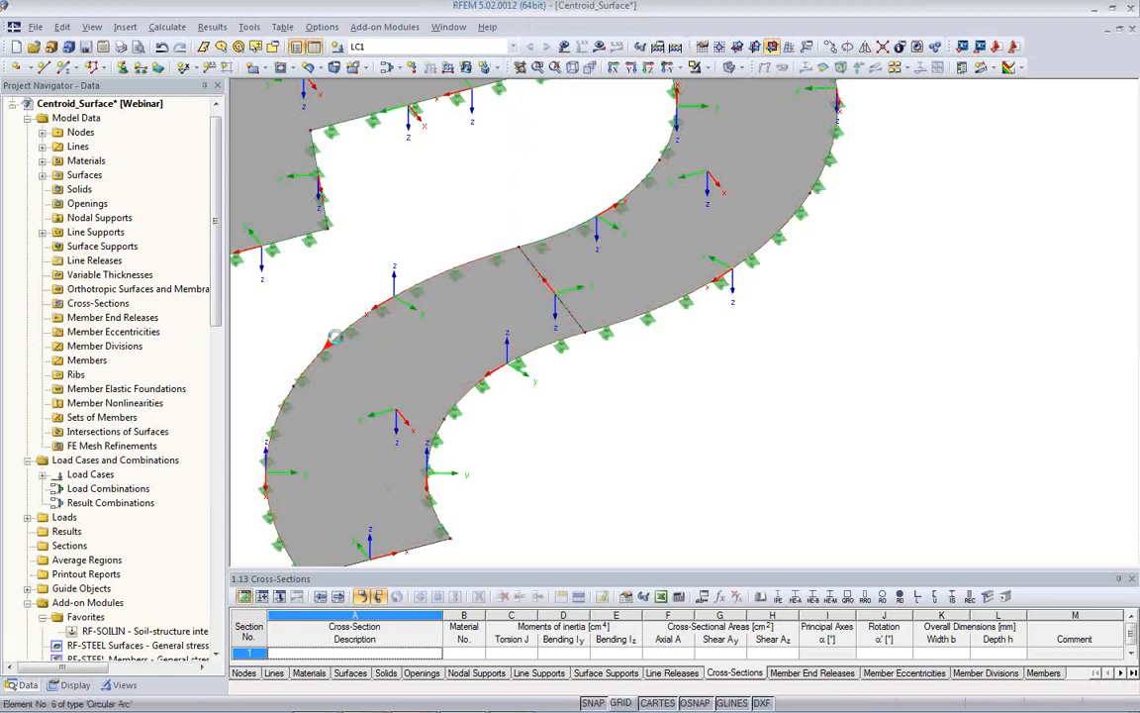
Reverse the line orientation of the outer arc along the lower curved surface
{"action": "middle_click_drag", "start_coordinate": [566, 297], "coordinate": [531, 408]}
{"action": "middle_click_drag", "start_coordinate": [619, 369], "coordinate": [512, 416], "text": "ctrl"}
{"action": "scroll", "coordinate": [659, 261], "scroll_direction": "up", "scroll_amount": 2}
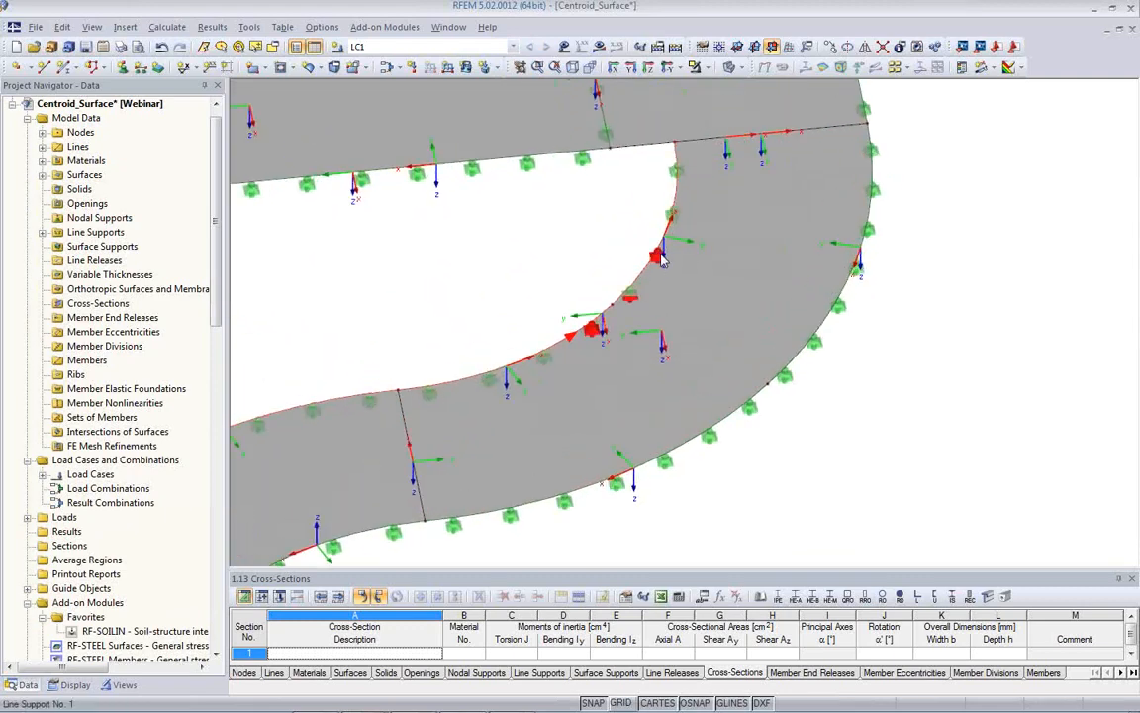
{"action": "scroll", "coordinate": [582, 327], "scroll_direction": "down", "scroll_amount": 2}
{"action": "scroll", "coordinate": [461, 401], "scroll_direction": "down", "scroll_amount": 1}
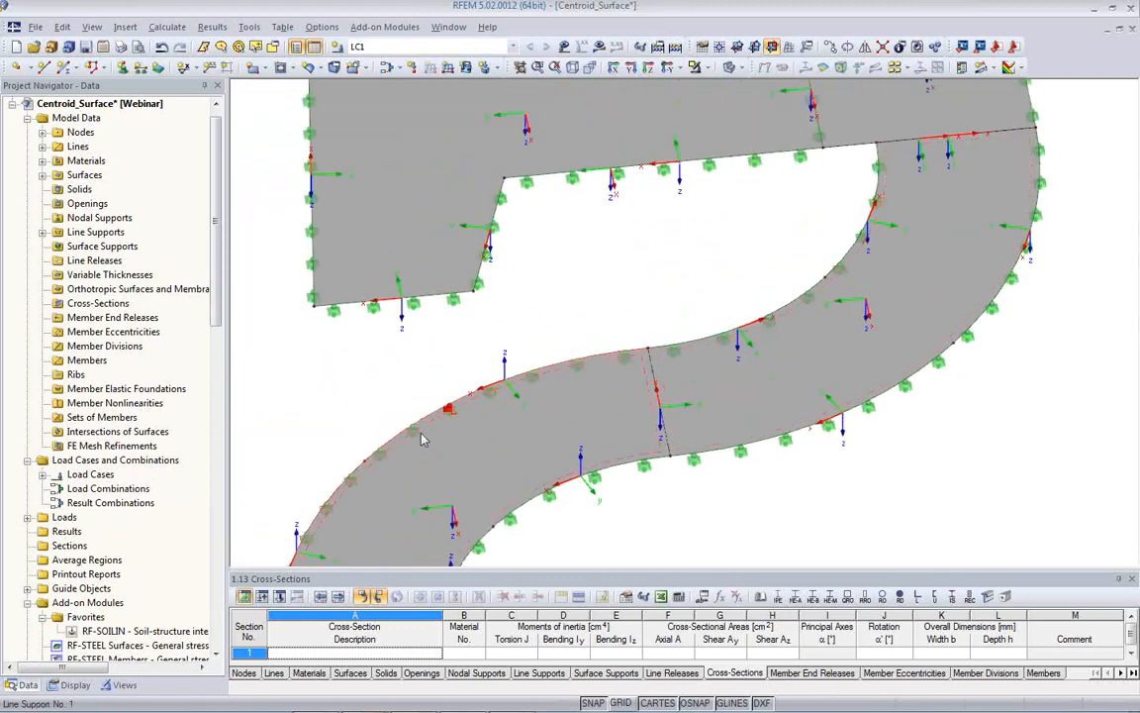
{"action": "right_click", "coordinate": [410, 361]}
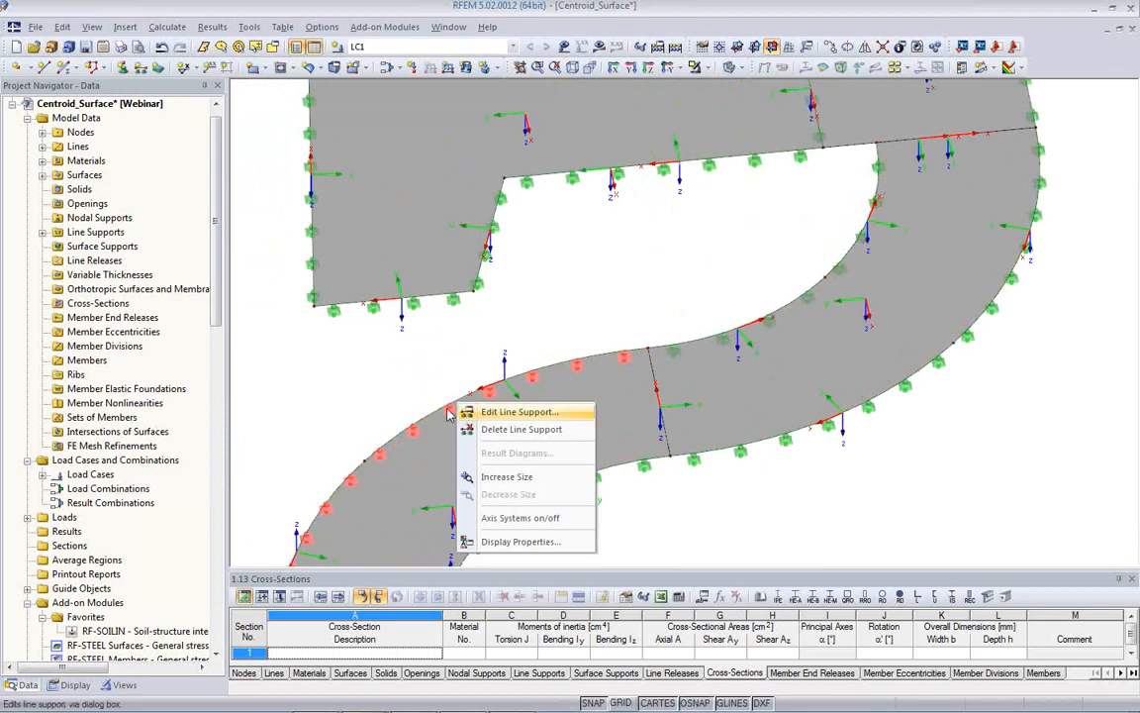
{"action": "right_click", "coordinate": [431, 421]}
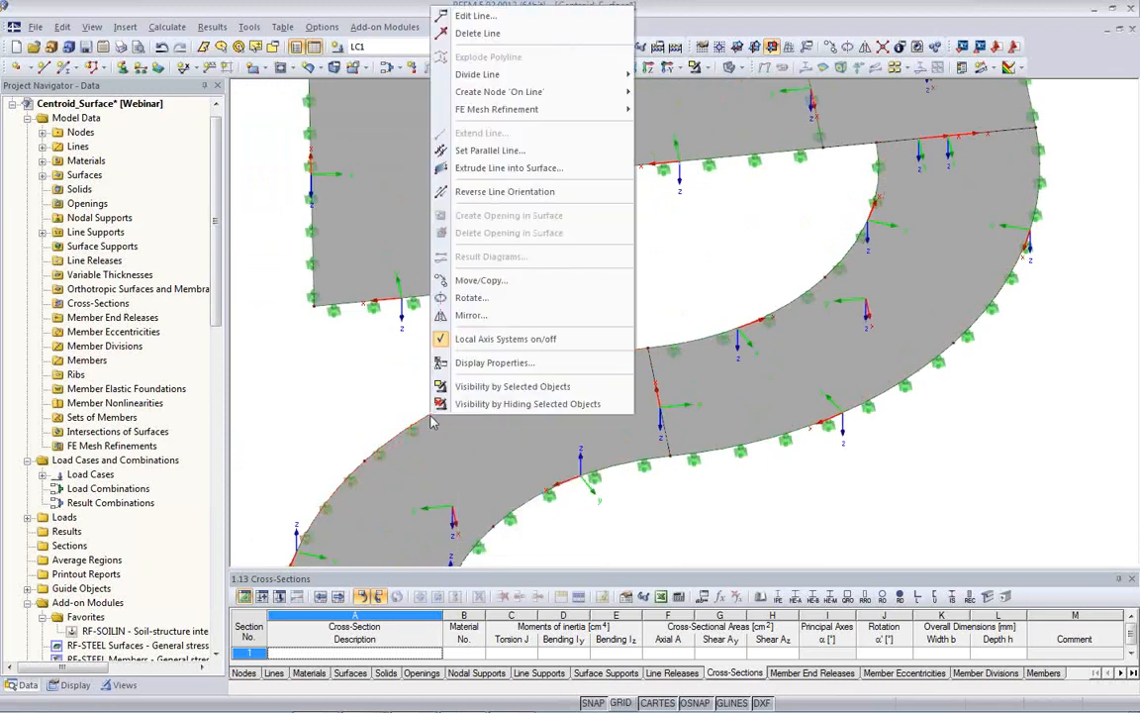
{"action": "left_click", "coordinate": [504, 191]}
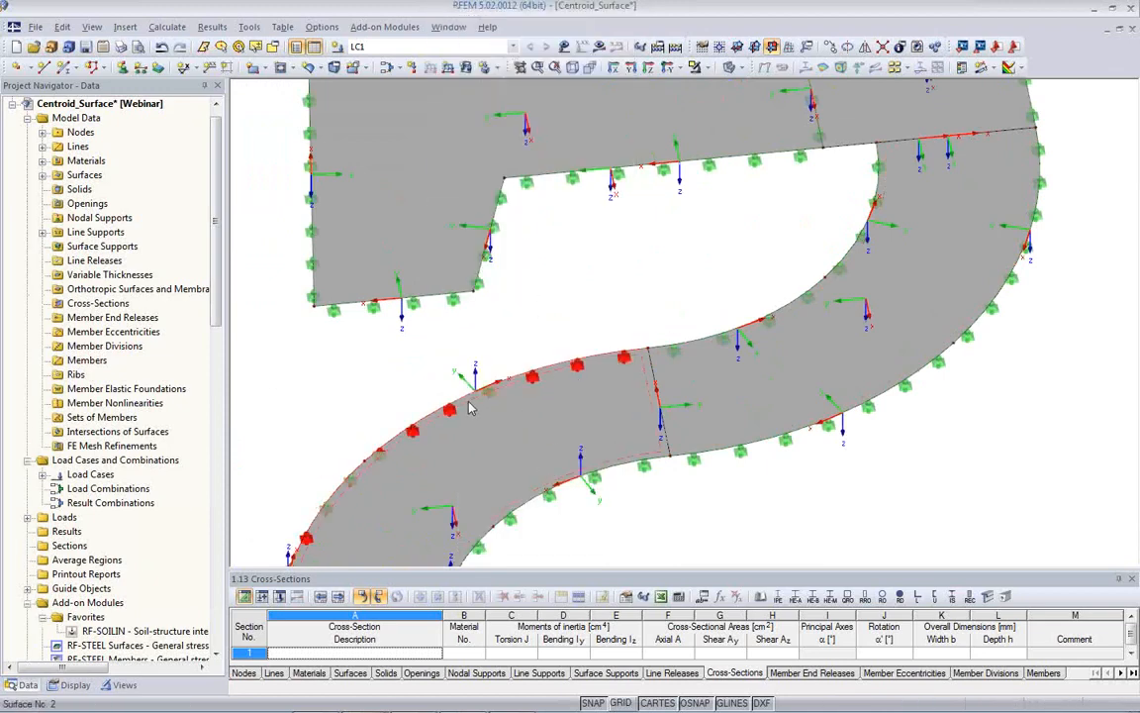
Set the line rotation angle β of the lower curved surface's outer arc, line 6, to 0°
{"action": "middle_click_drag", "start_coordinate": [750, 562], "coordinate": [787, 469]}
{"action": "scroll", "coordinate": [757, 462], "scroll_direction": "down", "scroll_amount": 2}
{"action": "scroll", "coordinate": [569, 368], "scroll_direction": "up", "scroll_amount": 2}
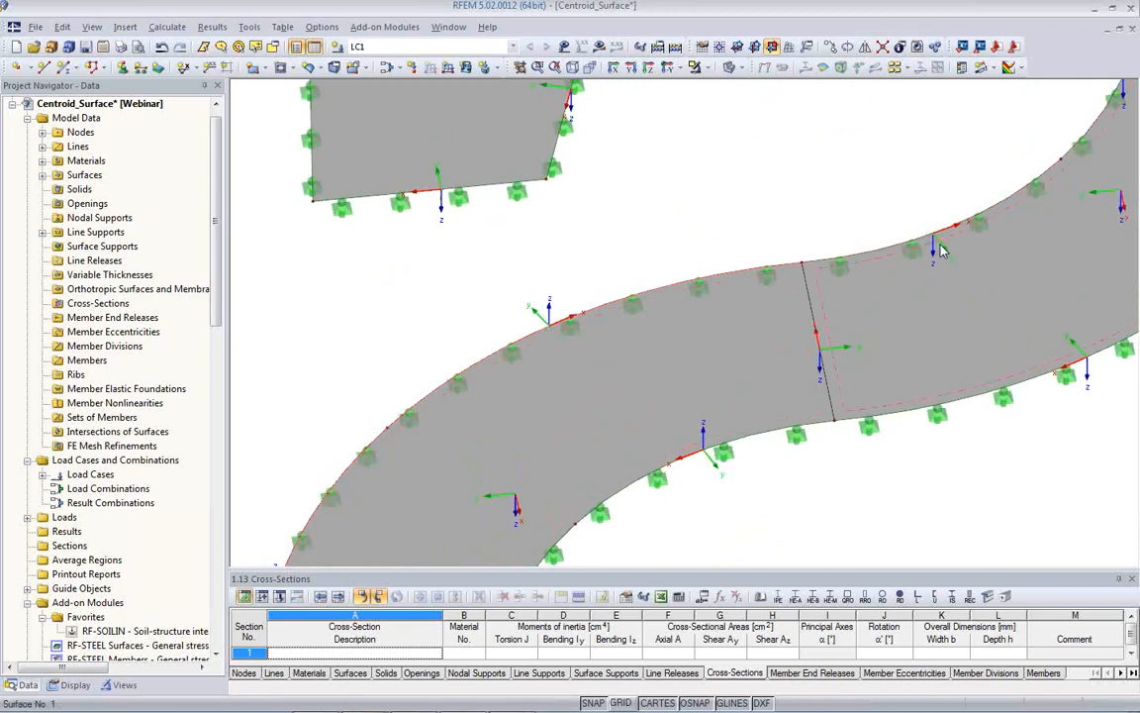
{"action": "double_click", "coordinate": [538, 339]}
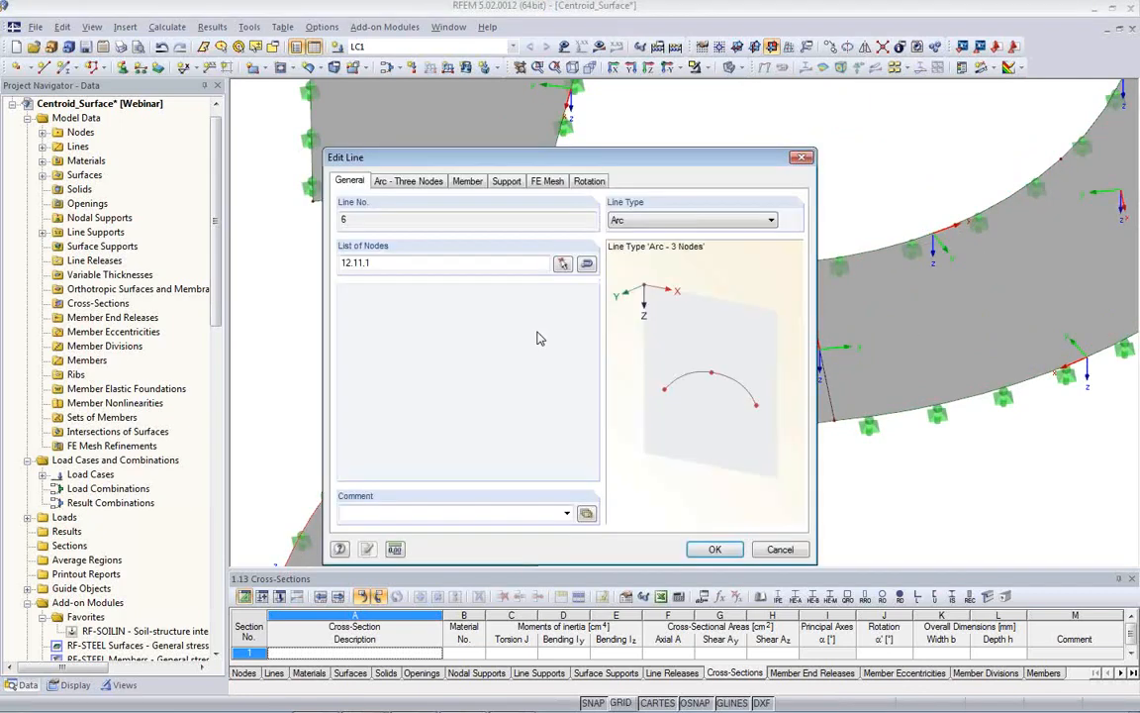
{"action": "left_click", "coordinate": [589, 181]}
{"action": "left_click_drag", "start_coordinate": [440, 265], "coordinate": [495, 265]}
{"action": "type", "text": "0"}
{"action": "left_click", "coordinate": [709, 549]}
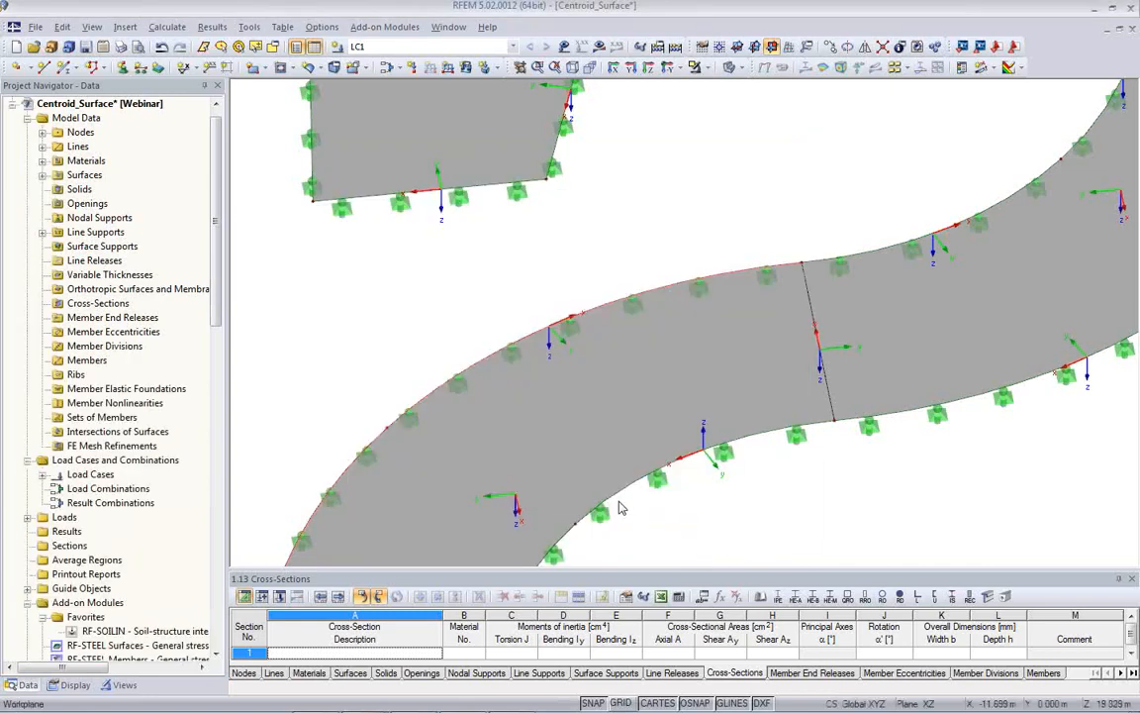
Set the line rotation angle β of the lower curved surface's inner arc, line 5, to 0°
{"action": "double_click", "coordinate": [618, 498]}
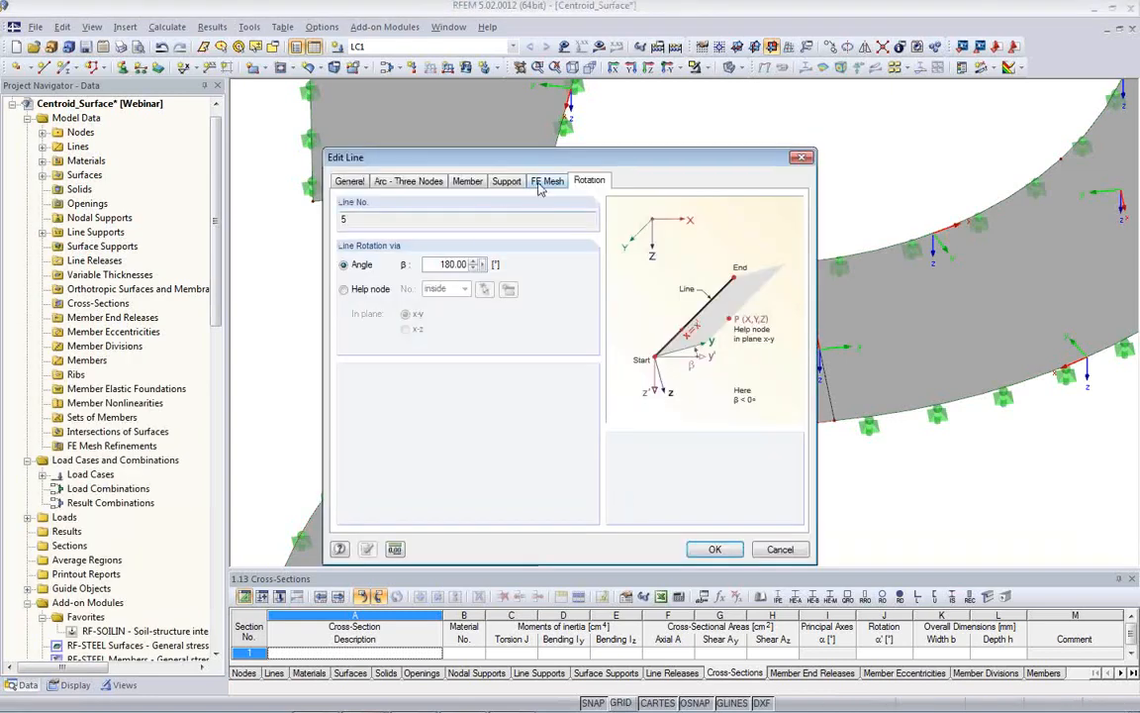
{"action": "left_click_drag", "start_coordinate": [439, 268], "coordinate": [498, 276]}
{"action": "type", "text": "0"}
{"action": "left_click", "coordinate": [700, 545]}
Recalculate load case LC1 and review the mx distribution across the two curved surfaces
{"action": "middle_click_drag", "start_coordinate": [710, 516], "coordinate": [567, 380]}
{"action": "scroll", "coordinate": [639, 372], "scroll_direction": "down", "scroll_amount": 2}
{"action": "scroll", "coordinate": [638, 374], "scroll_direction": "down", "scroll_amount": 1}
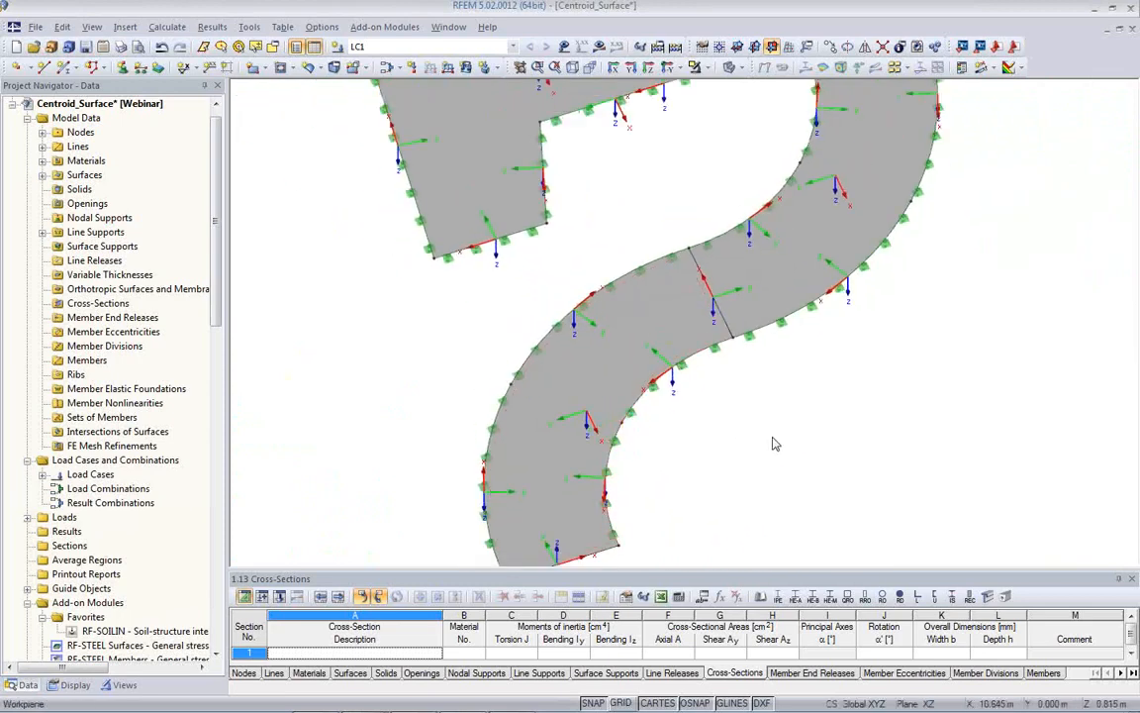
{"action": "middle_click_drag", "start_coordinate": [583, 468], "coordinate": [711, 485], "text": "ctrl"}
{"action": "scroll", "coordinate": [771, 438], "scroll_direction": "down", "scroll_amount": 1}
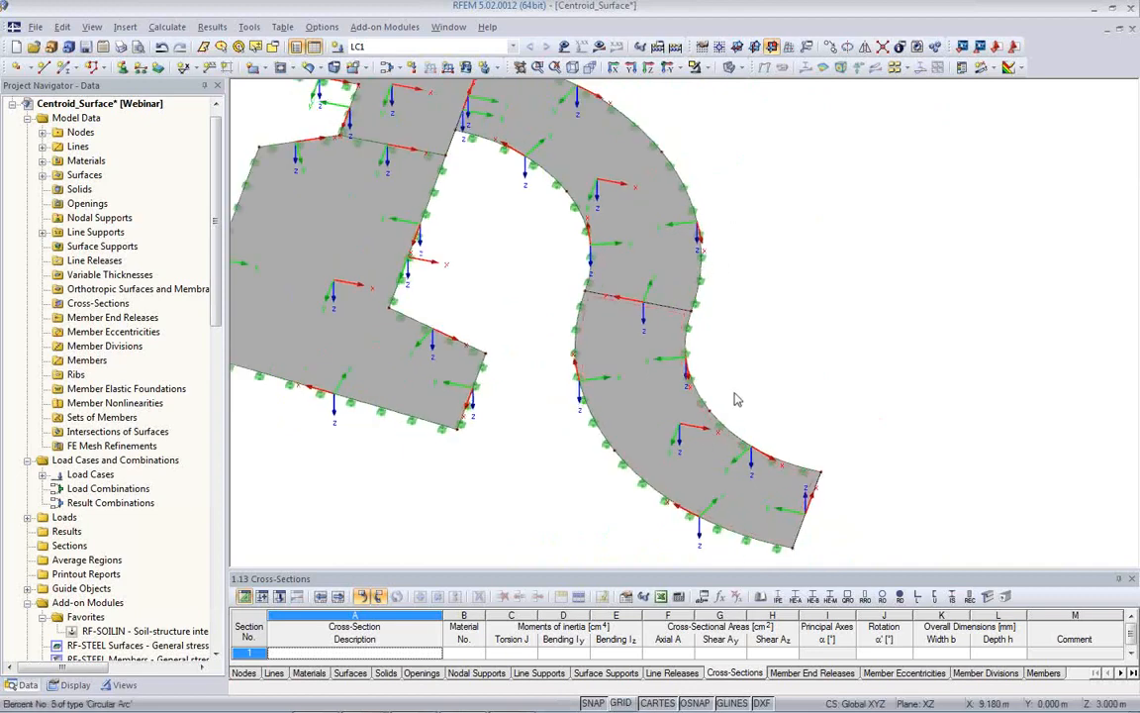
{"action": "middle_click_drag", "start_coordinate": [777, 302], "coordinate": [767, 347]}
{"action": "scroll", "coordinate": [773, 313], "scroll_direction": "down", "scroll_amount": 1}
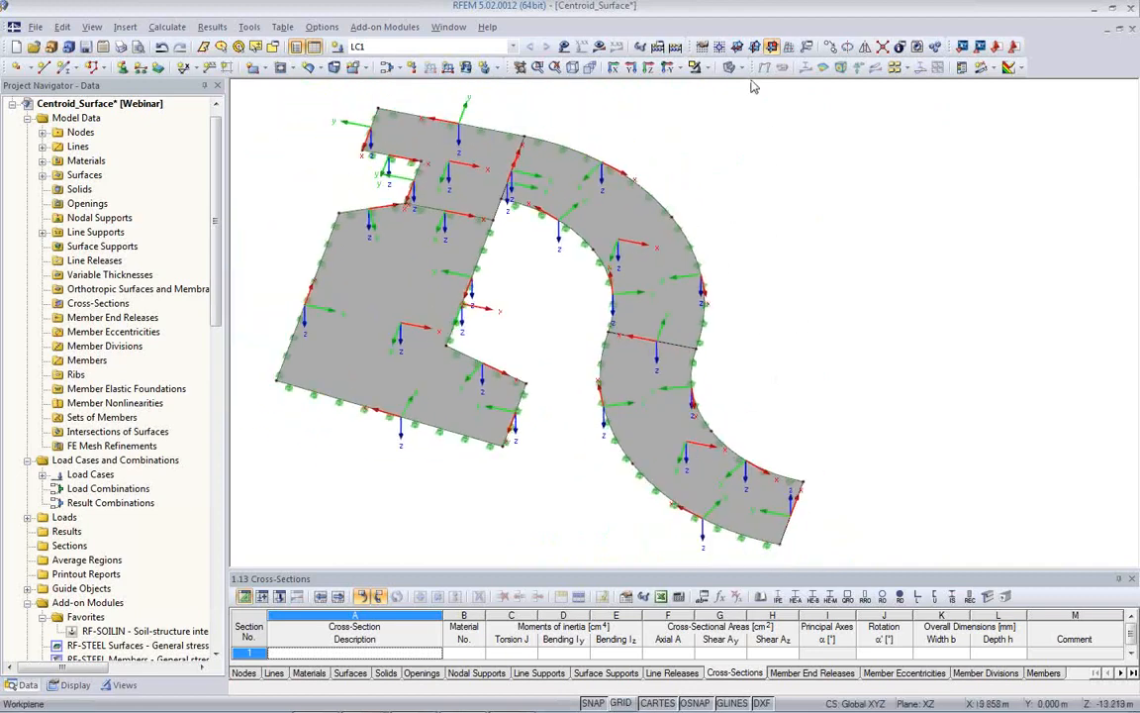
{"action": "left_click", "coordinate": [599, 46]}
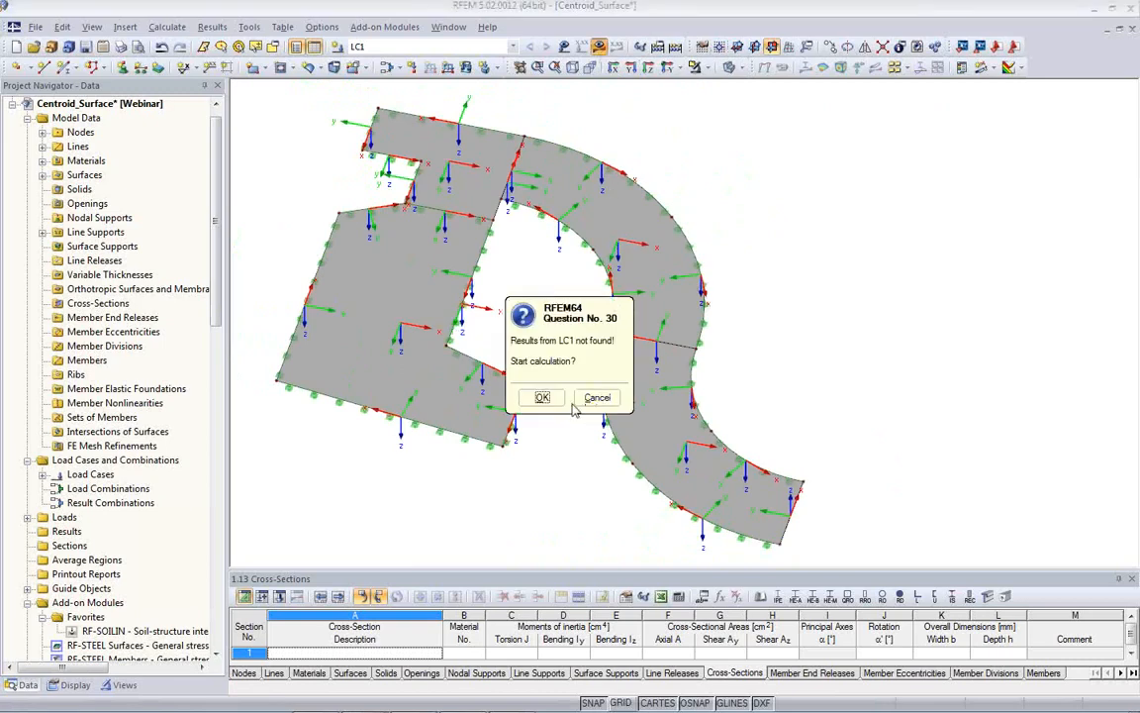
{"action": "left_click", "coordinate": [542, 398]}
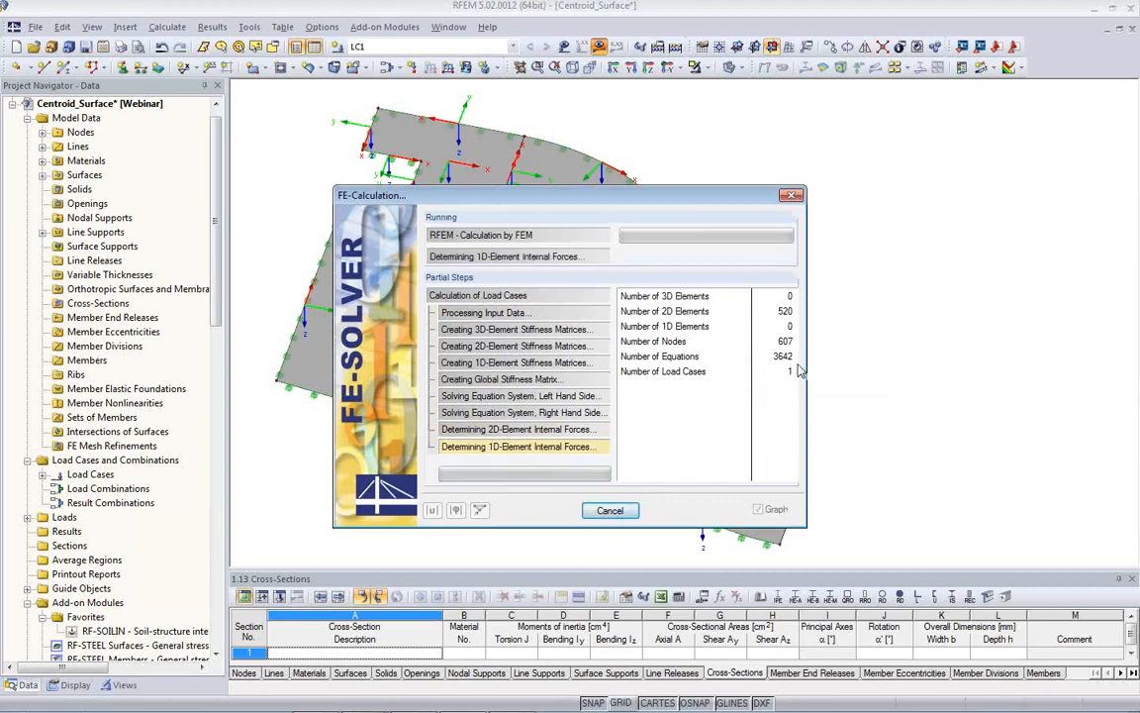
{"action": "middle_click_drag", "start_coordinate": [597, 461], "coordinate": [532, 394], "text": "ctrl"}
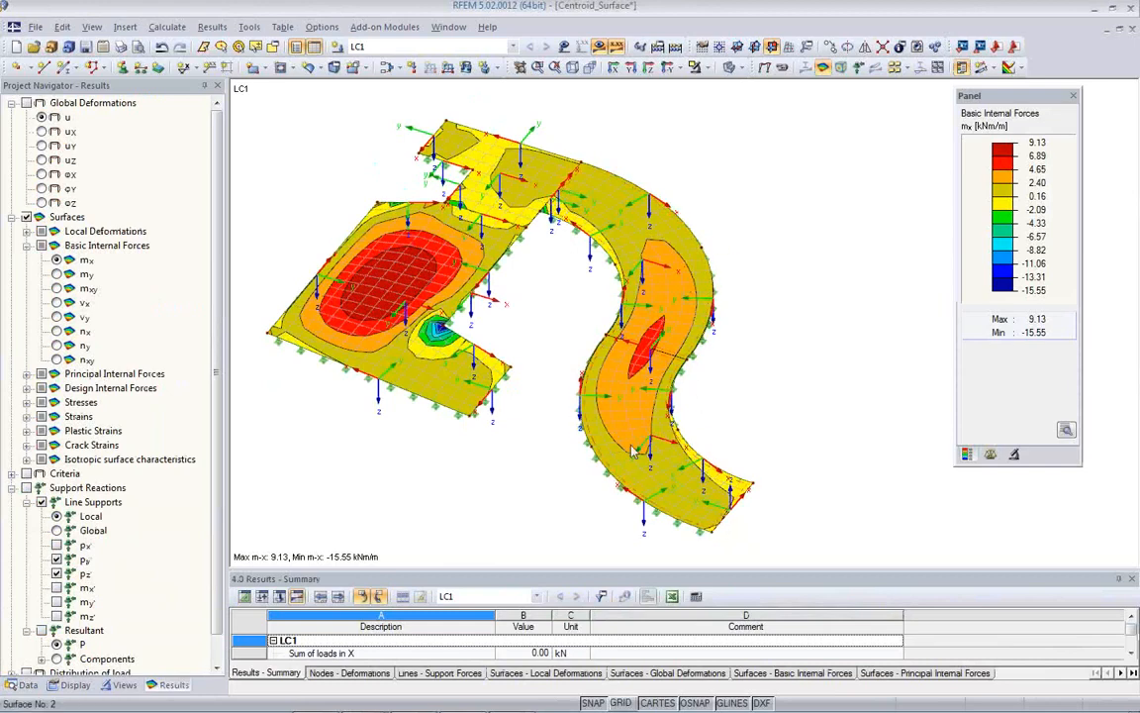
{"action": "middle_click_drag", "start_coordinate": [527, 449], "coordinate": [580, 489], "text": "ctrl"}
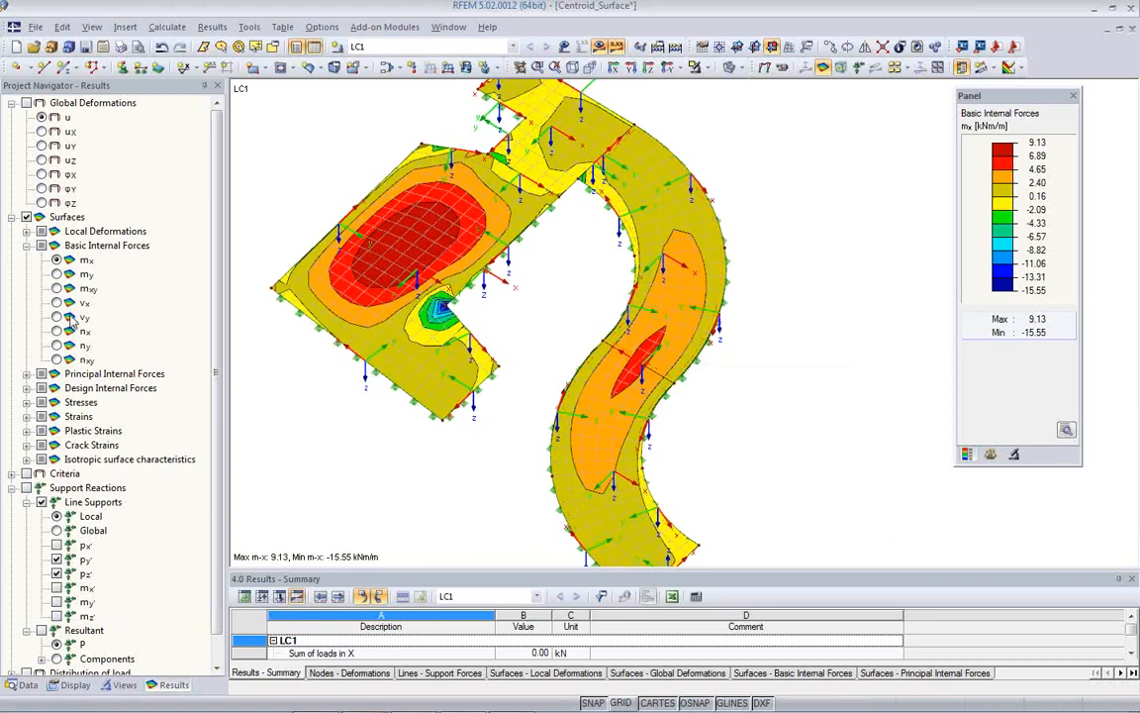
{"action": "middle_click_drag", "start_coordinate": [648, 401], "coordinate": [881, 440], "text": "ctrl"}
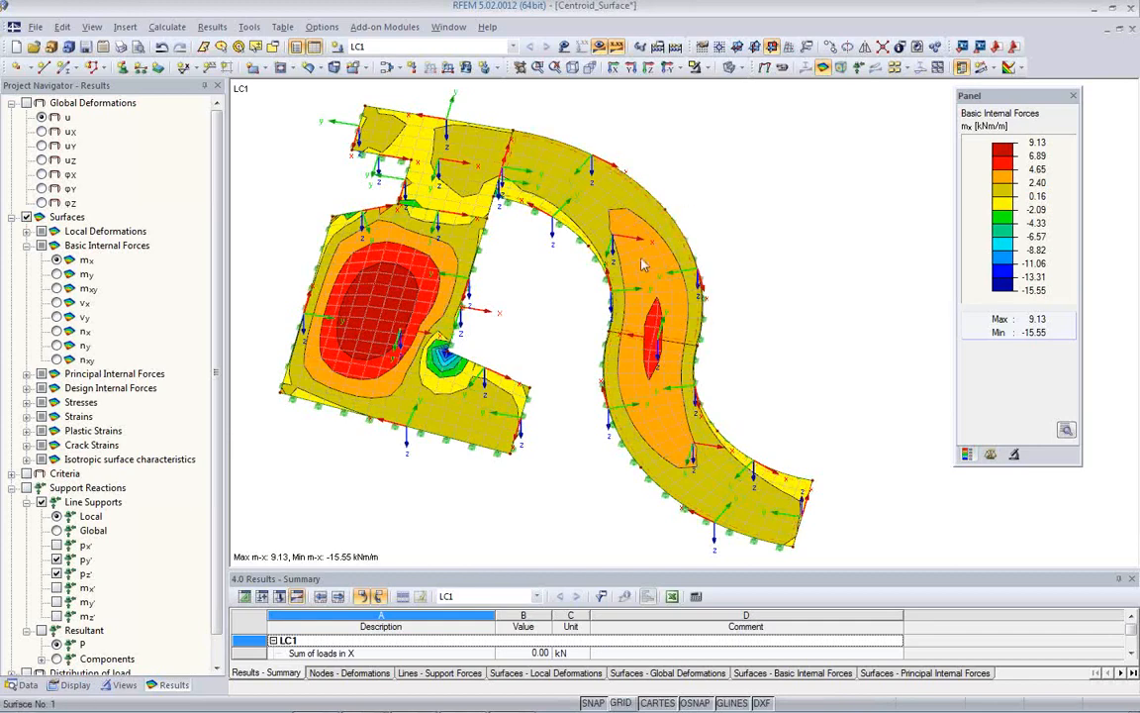
Align the input x-axis of the lower curved surface parallel to line 5, accepting the deletion of all results and the FE mesh
{"action": "middle_click_drag", "start_coordinate": [569, 464], "coordinate": [502, 477]}
{"action": "scroll", "coordinate": [526, 465], "scroll_direction": "up", "scroll_amount": 2}
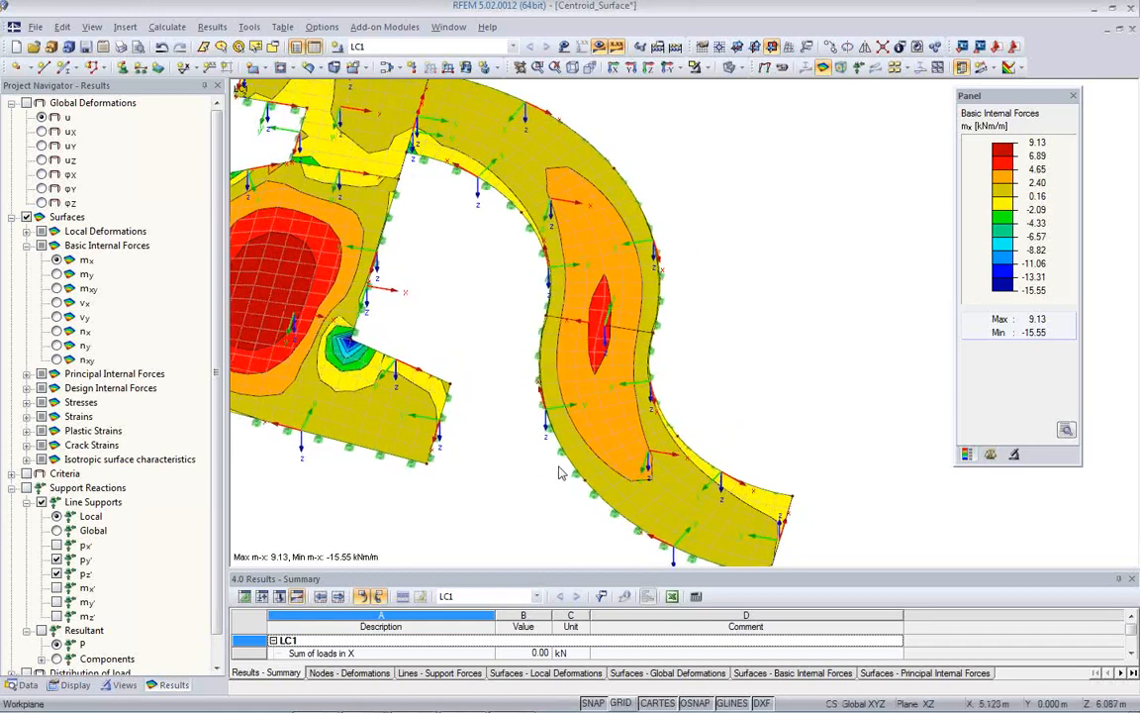
{"action": "double_click", "coordinate": [610, 431]}
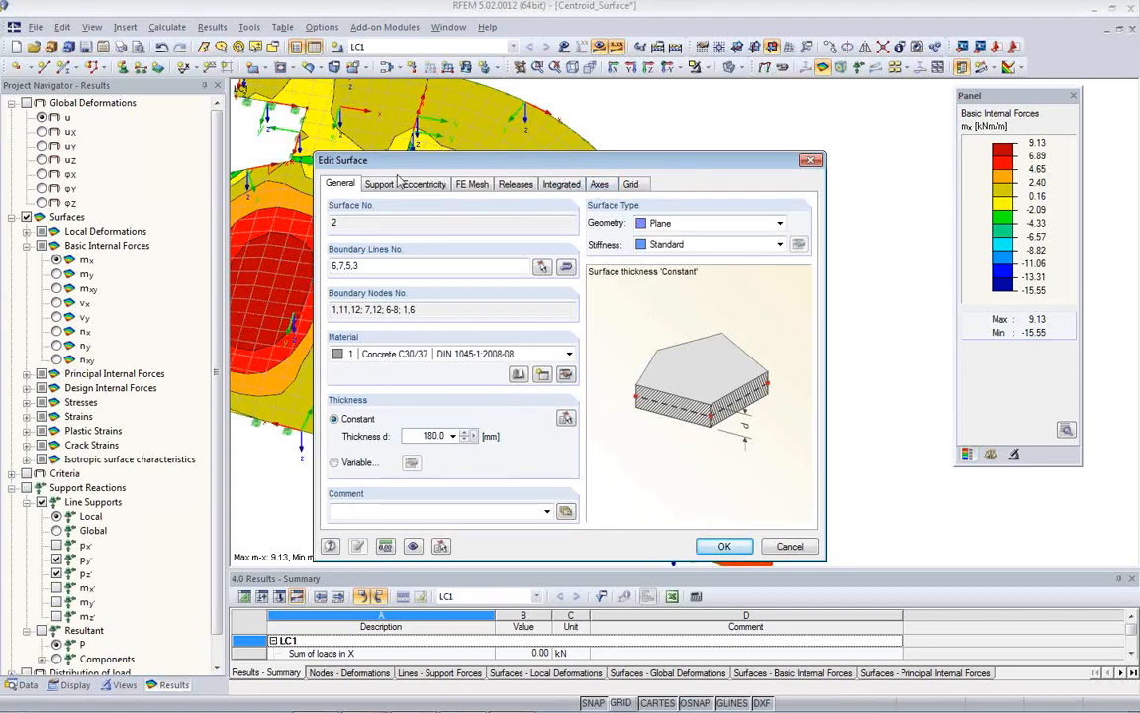
{"action": "left_click", "coordinate": [600, 185]}
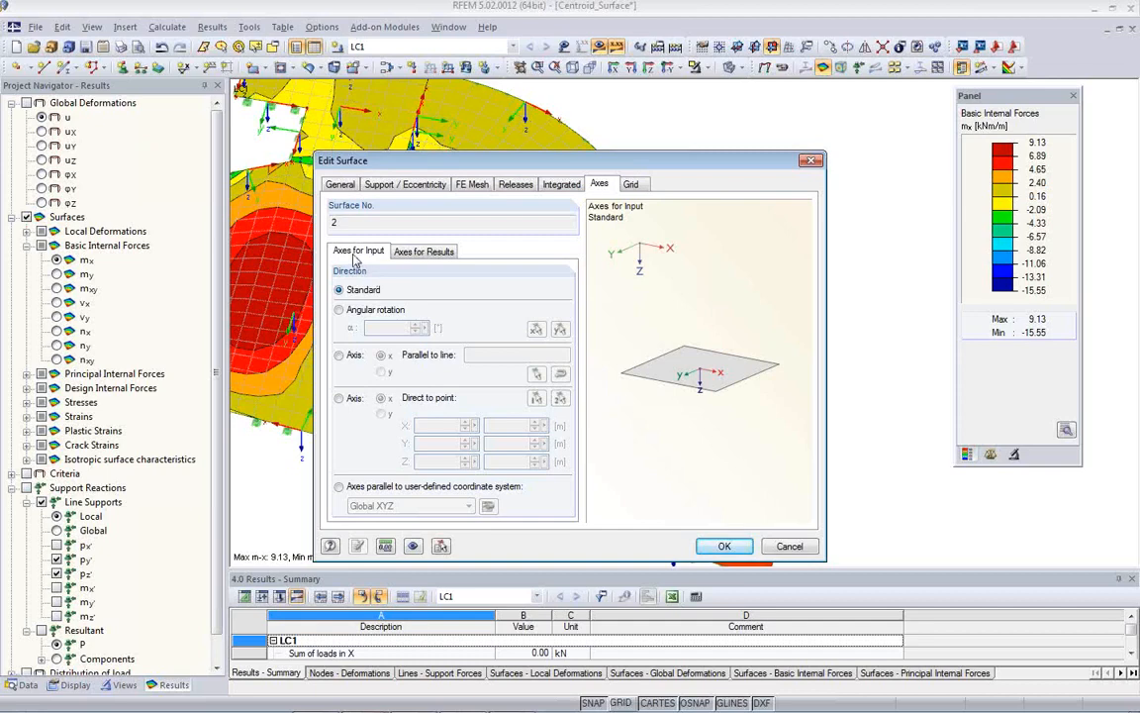
{"action": "left_click", "coordinate": [422, 255]}
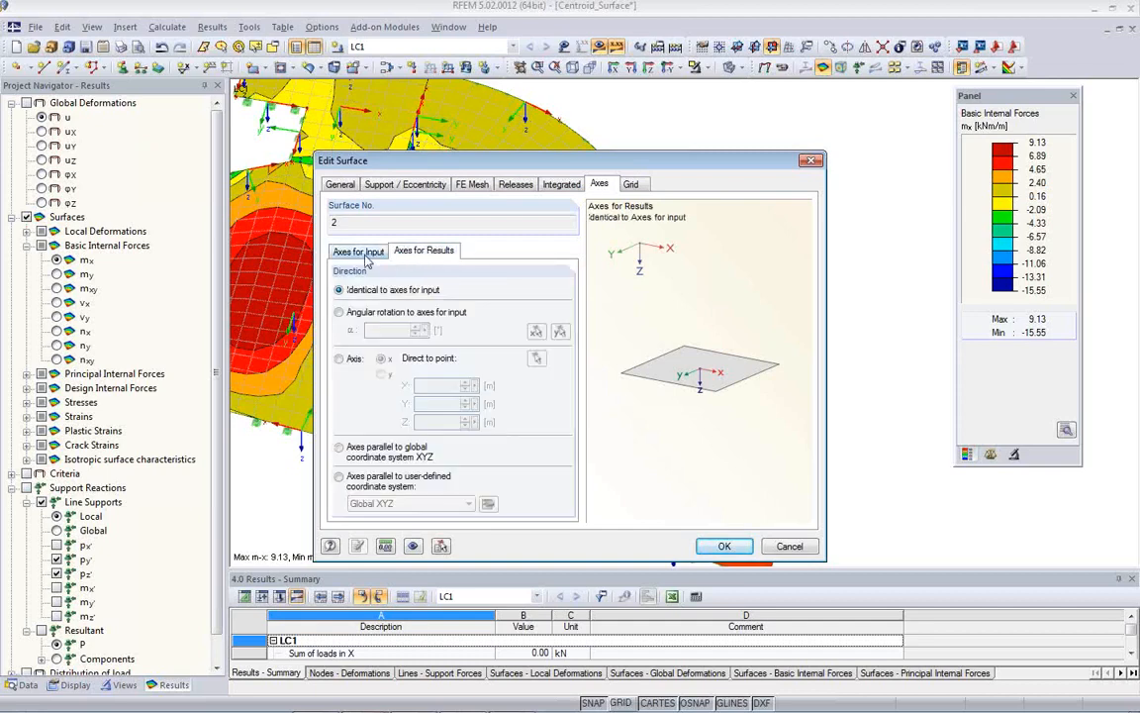
{"action": "left_click", "coordinate": [365, 253]}
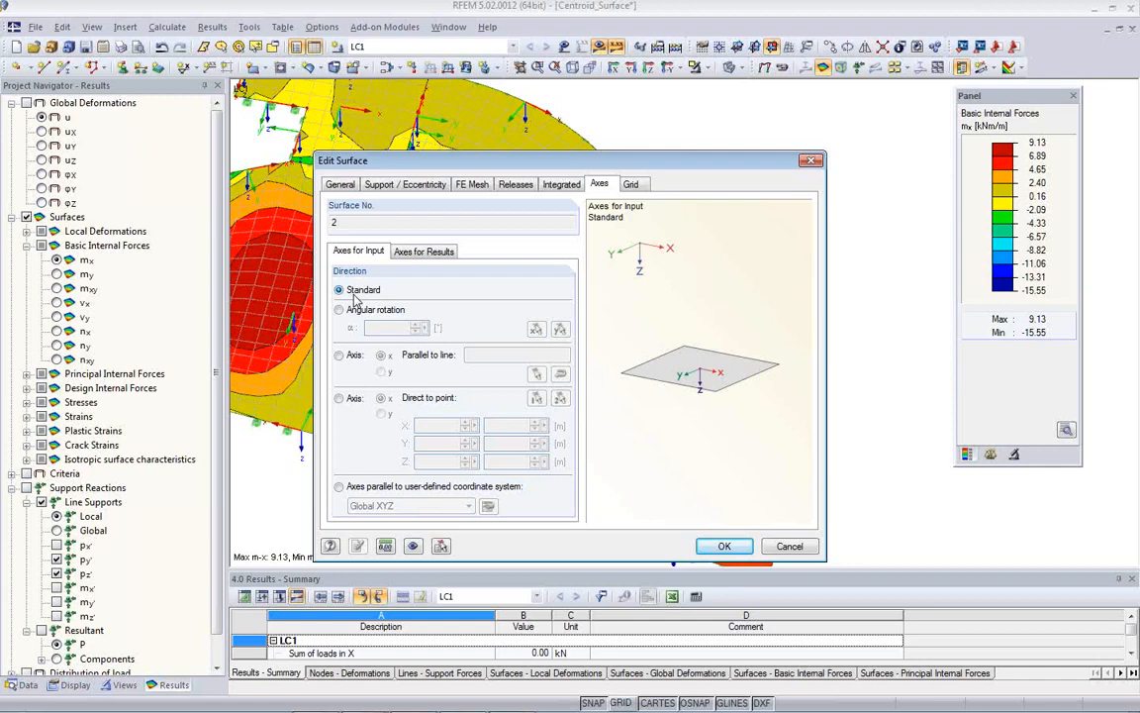
{"action": "left_click", "coordinate": [338, 356]}
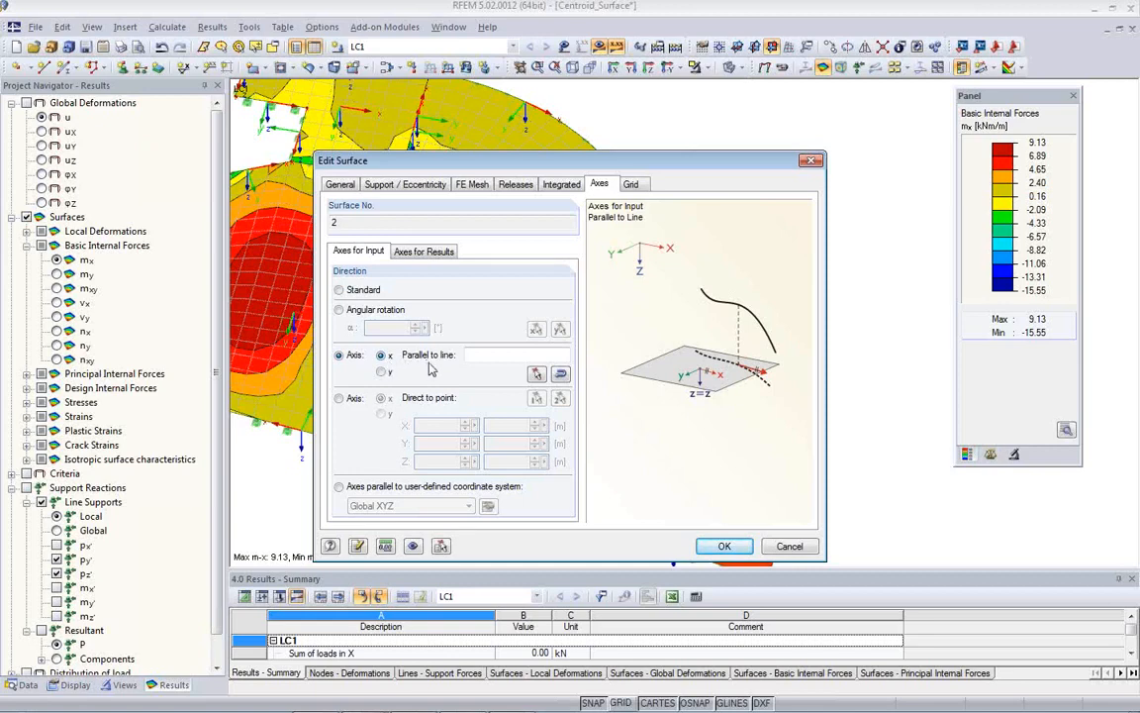
{"action": "left_click", "coordinate": [536, 374]}
{"action": "left_click", "coordinate": [693, 451]}
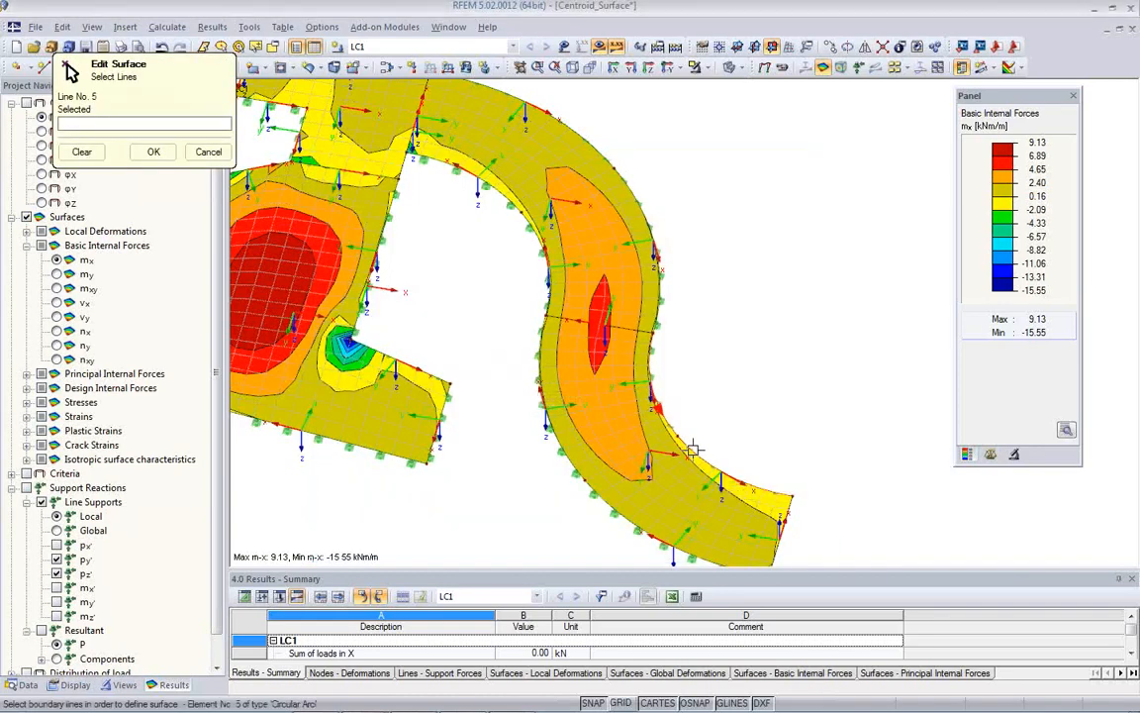
{"action": "left_click", "coordinate": [154, 152]}
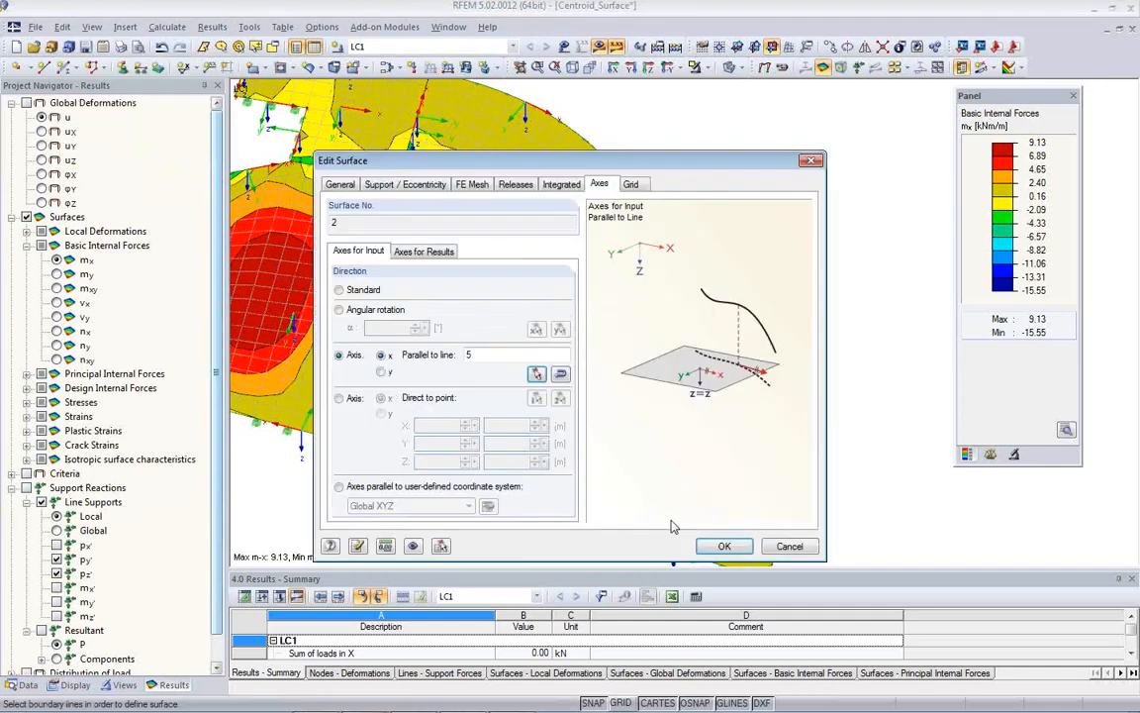
{"action": "key", "text": "Return"}
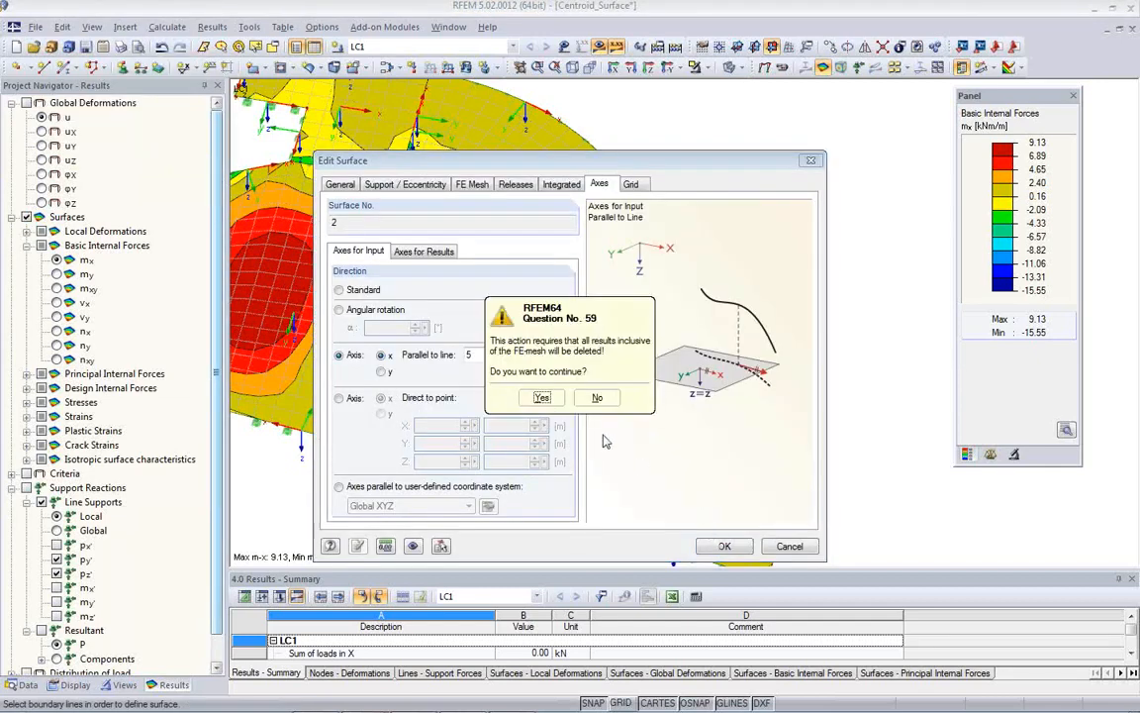
{"action": "left_click", "coordinate": [542, 397]}
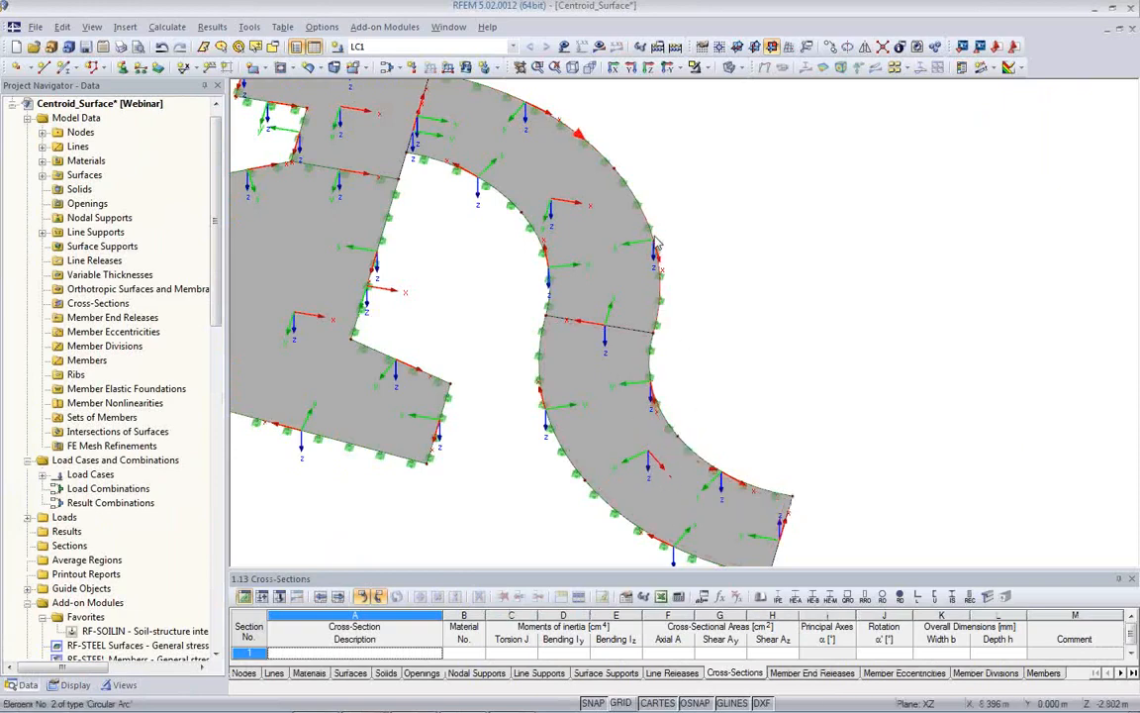
Align the input x-axis of the upper curved surface parallel to its outer arc, line 2
{"action": "double_click", "coordinate": [618, 206]}
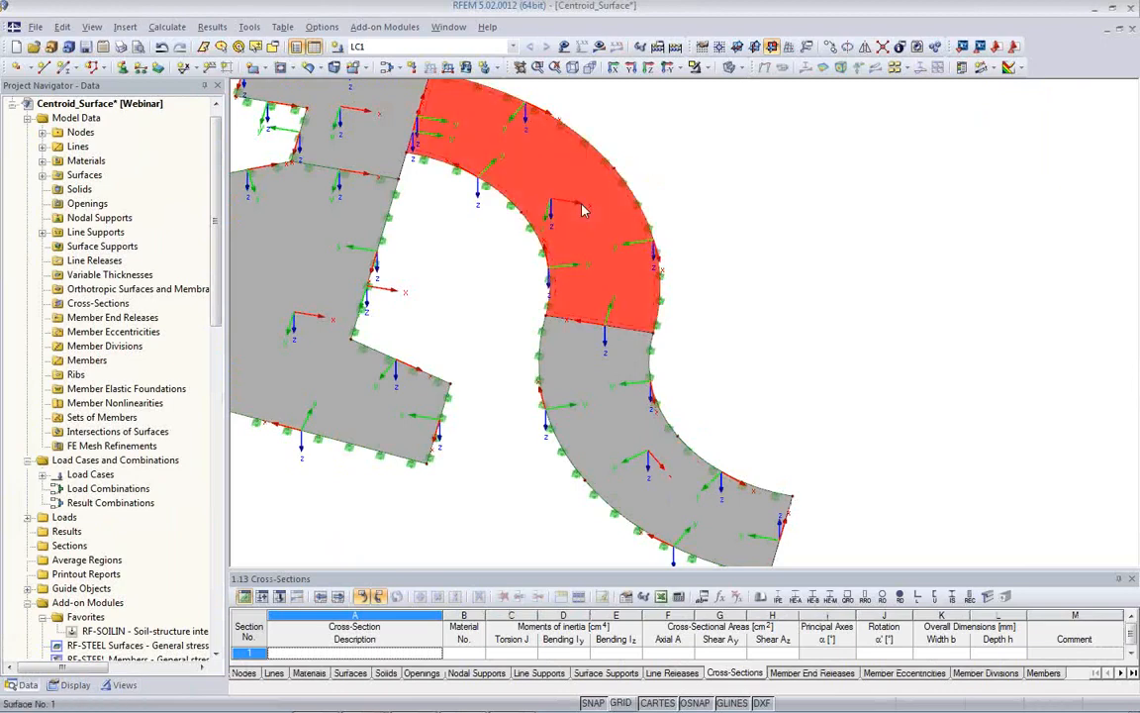
{"action": "left_click", "coordinate": [340, 356]}
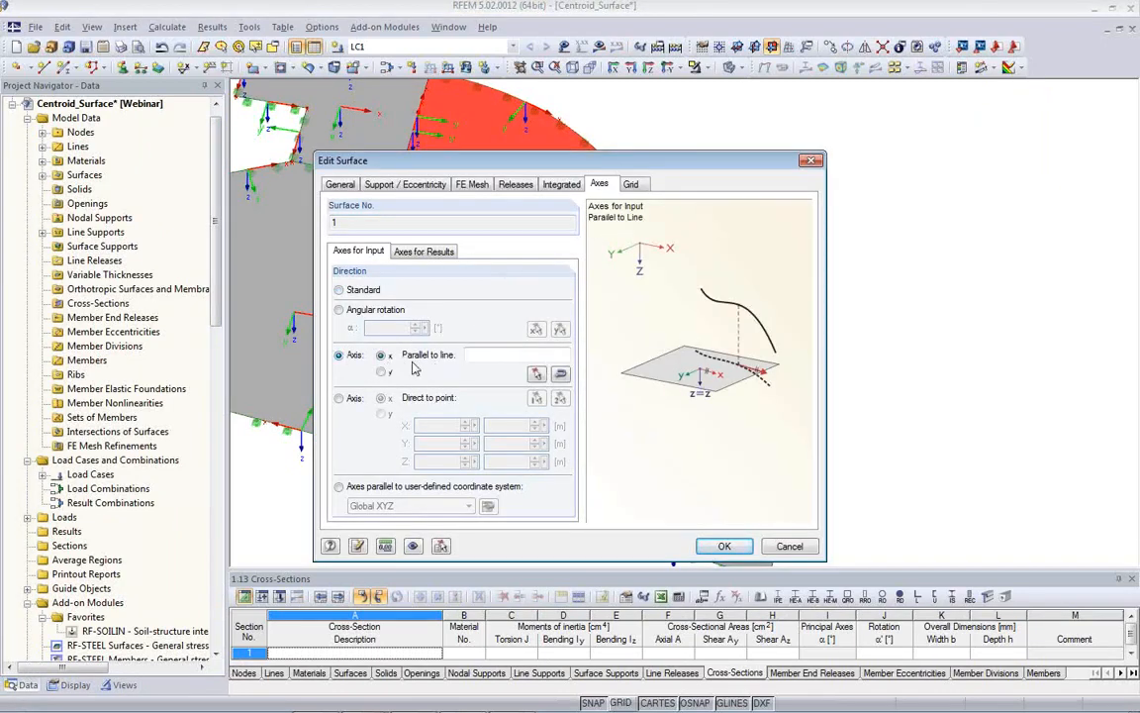
{"action": "left_click", "coordinate": [536, 373]}
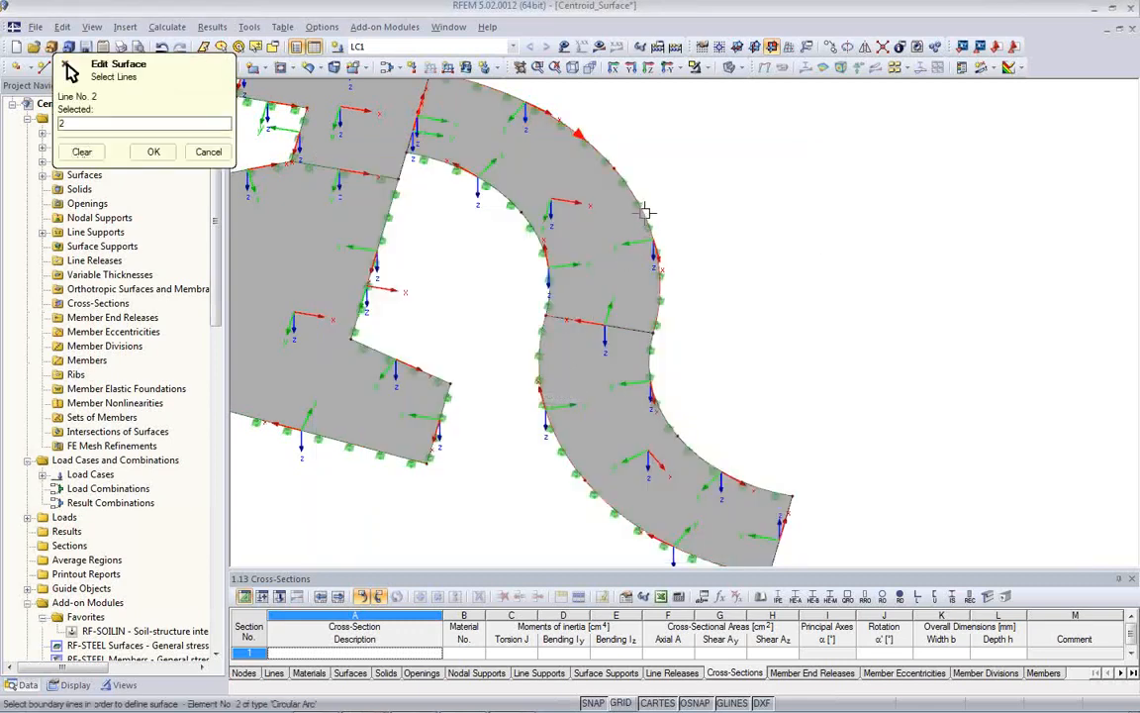
{"action": "left_click", "coordinate": [154, 152]}
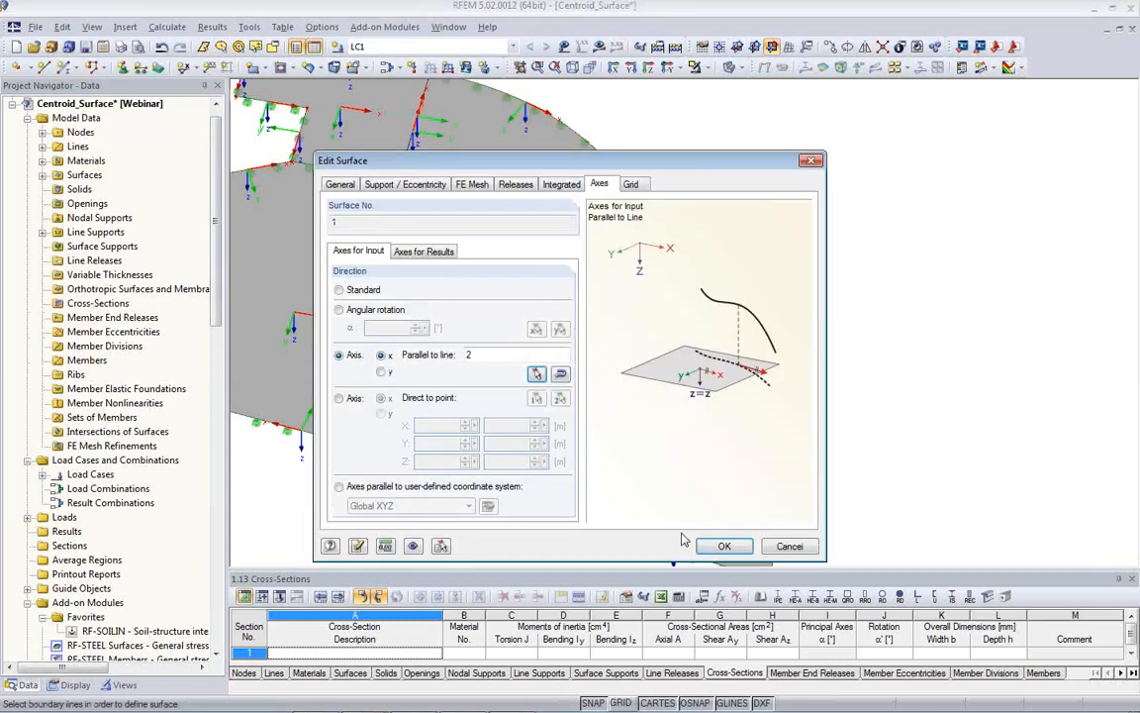
{"action": "left_click", "coordinate": [718, 545]}
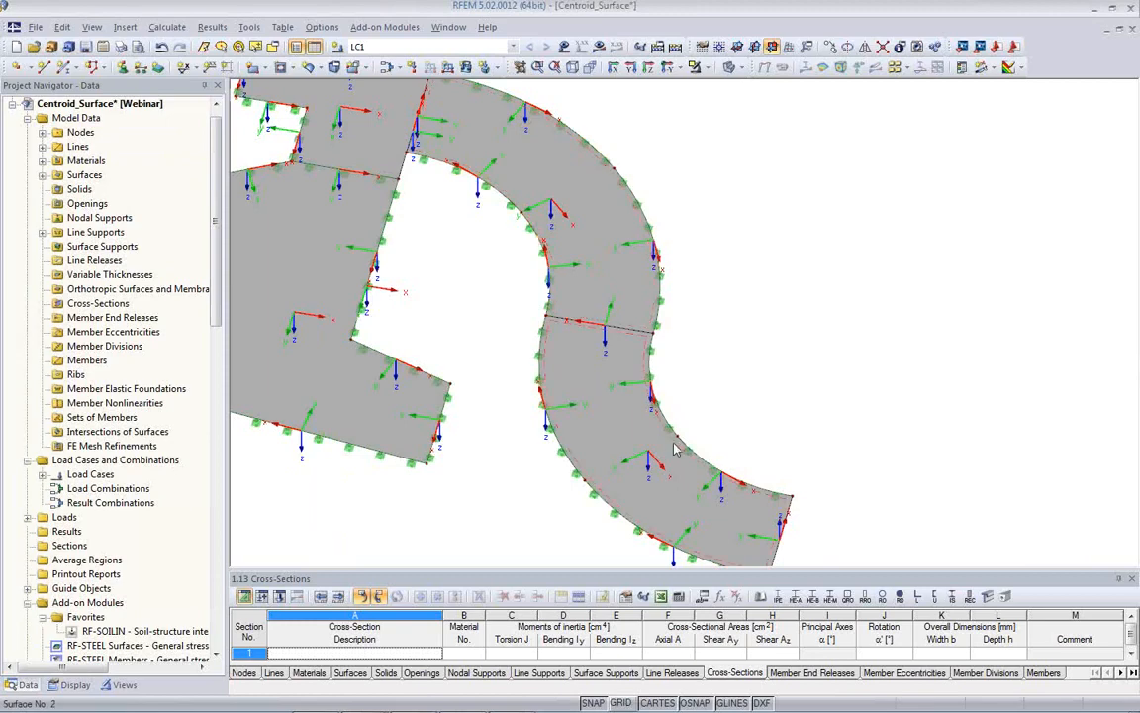
Recalculate load case LC1 and display the basic internal force my on the surfaces
{"action": "left_click", "coordinate": [597, 48]}
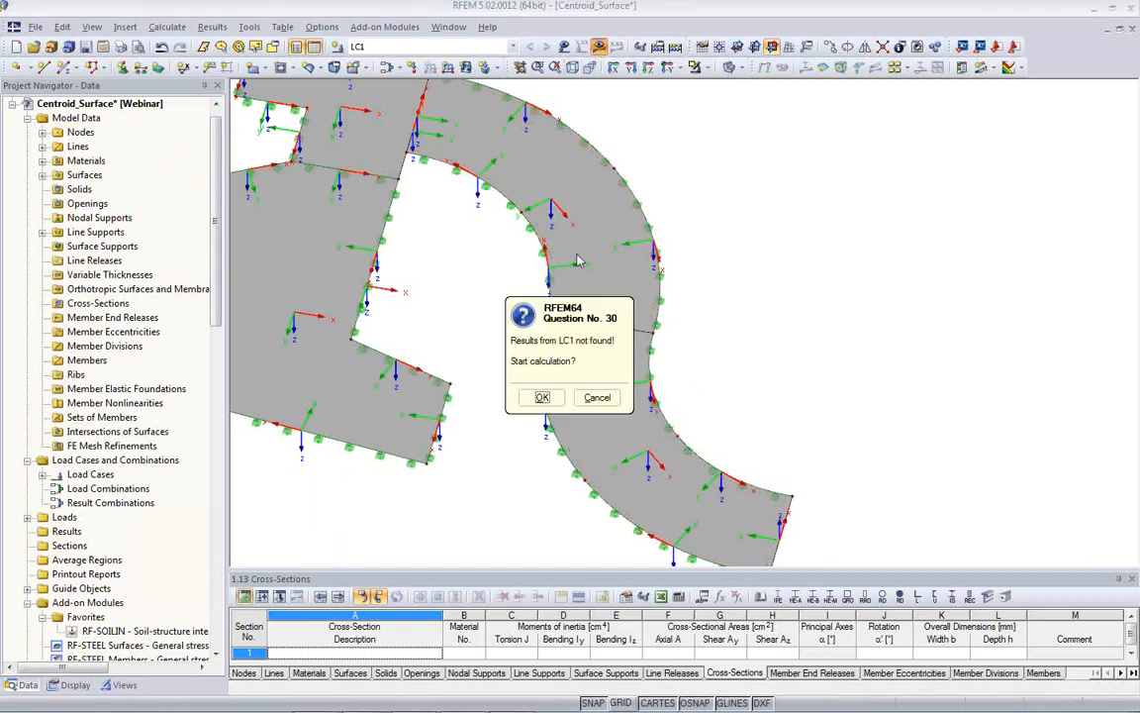
{"action": "left_click", "coordinate": [487, 372]}
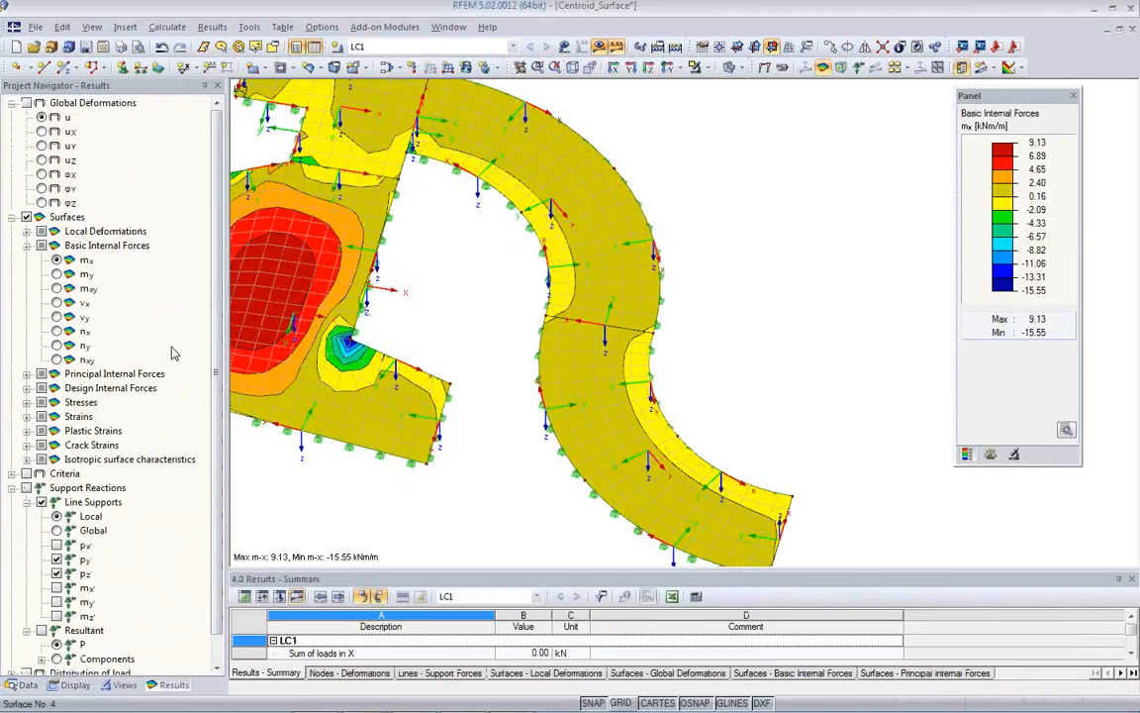
{"action": "left_click", "coordinate": [57, 274]}
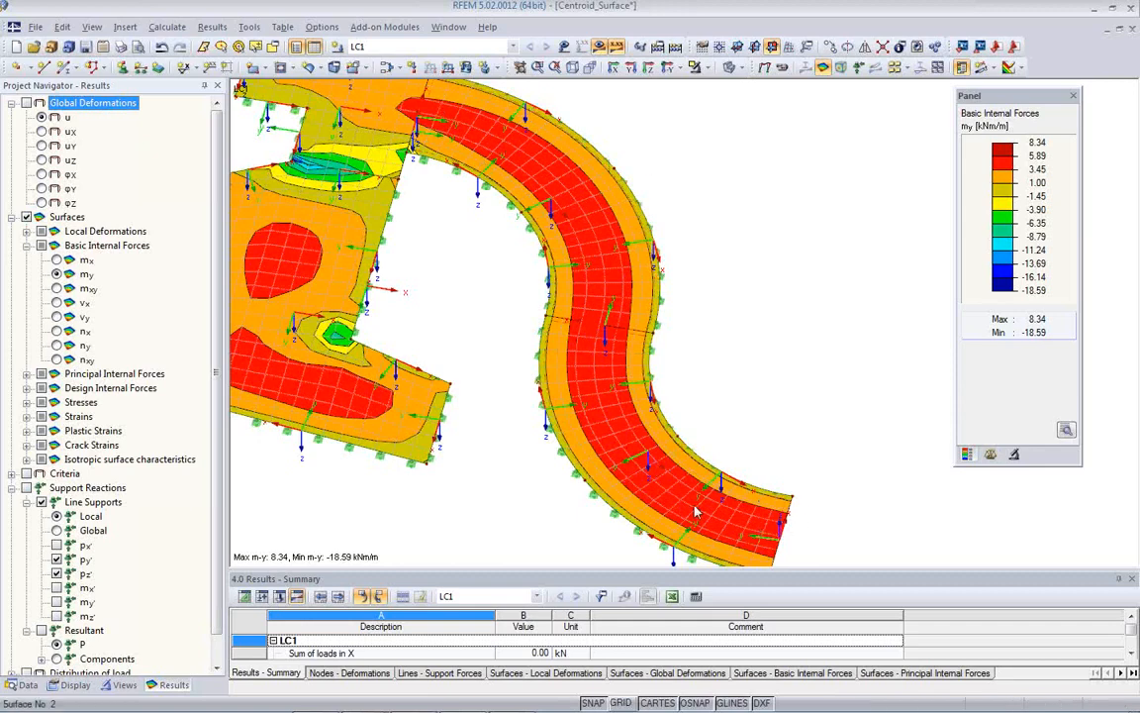
Switch the reference system of the line support type on line 6 from global axes to local line axes x,y,z
{"action": "left_click", "coordinate": [823, 456]}
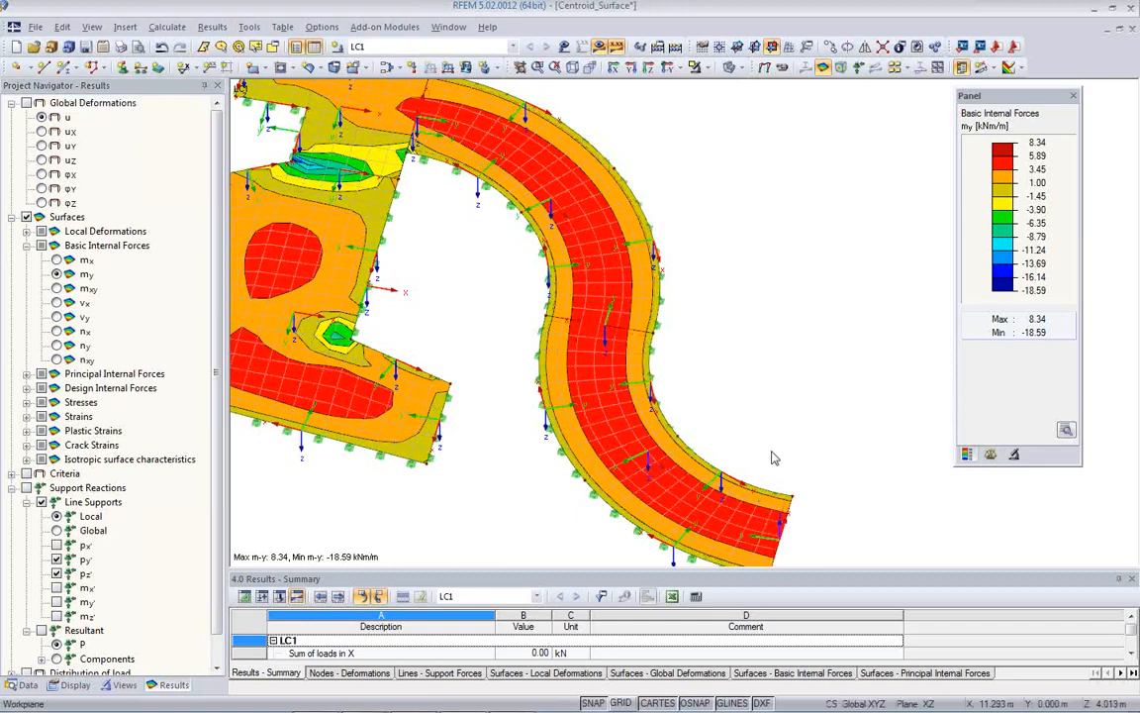
{"action": "middle_click_drag", "start_coordinate": [679, 415], "coordinate": [765, 388]}
{"action": "scroll", "coordinate": [692, 419], "scroll_direction": "down", "scroll_amount": 1}
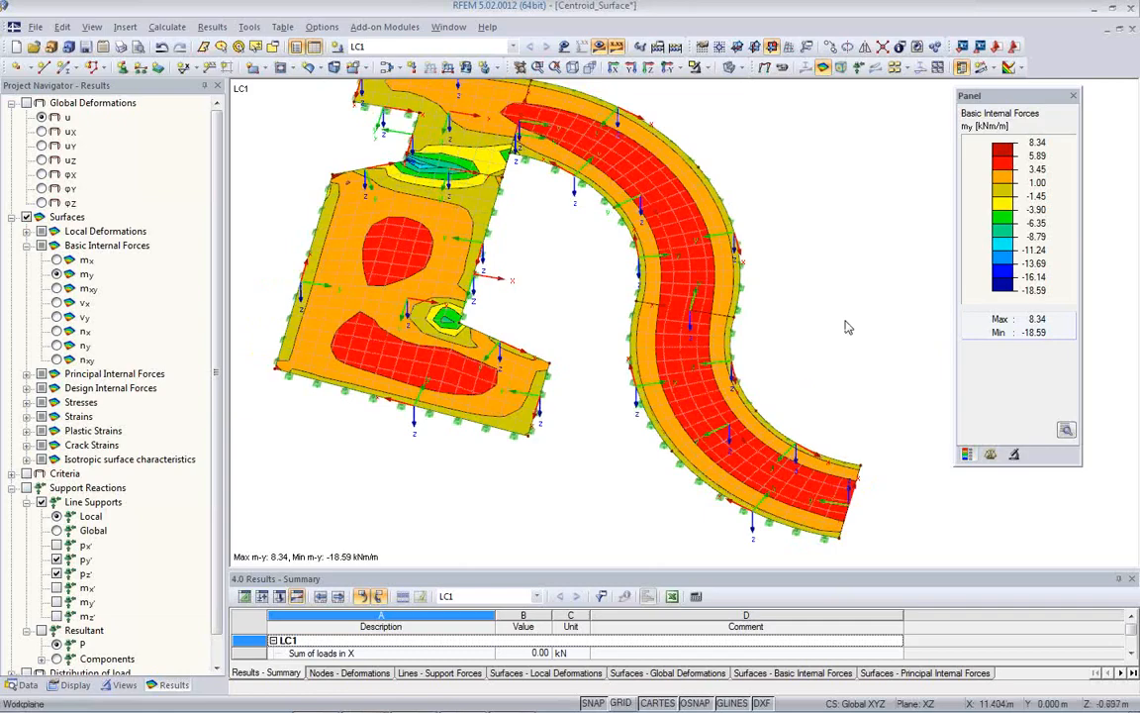
{"action": "middle_click_drag", "start_coordinate": [828, 389], "coordinate": [748, 427], "text": "ctrl"}
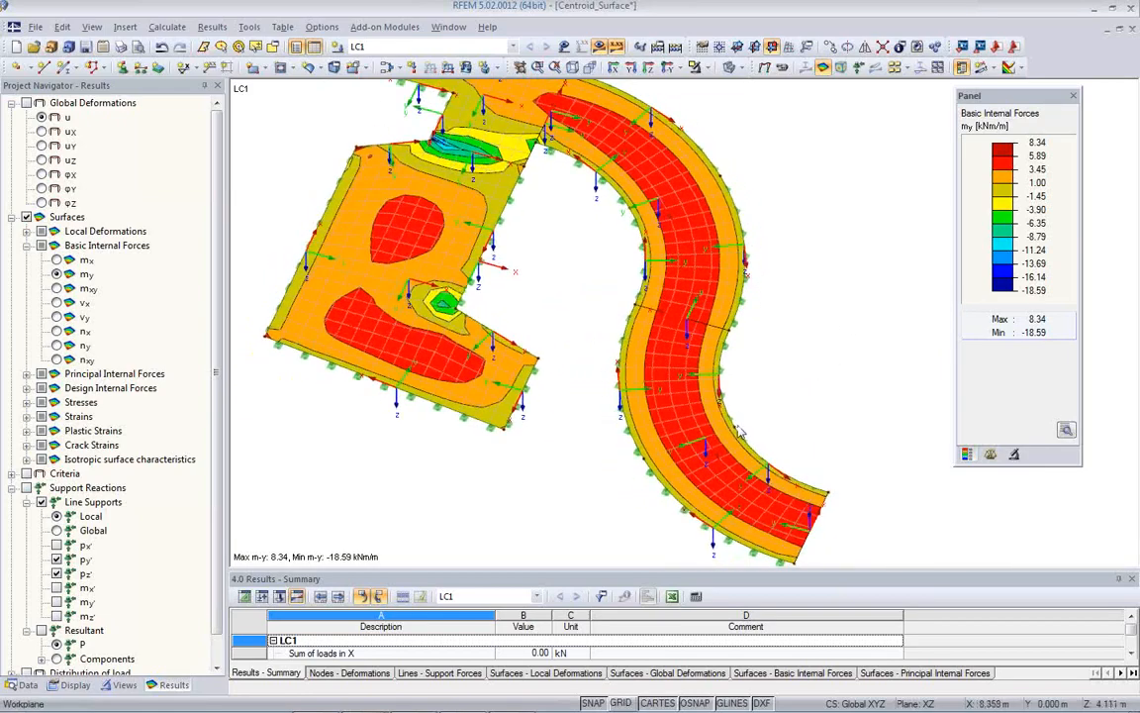
{"action": "scroll", "coordinate": [747, 428], "scroll_direction": "up", "scroll_amount": 2}
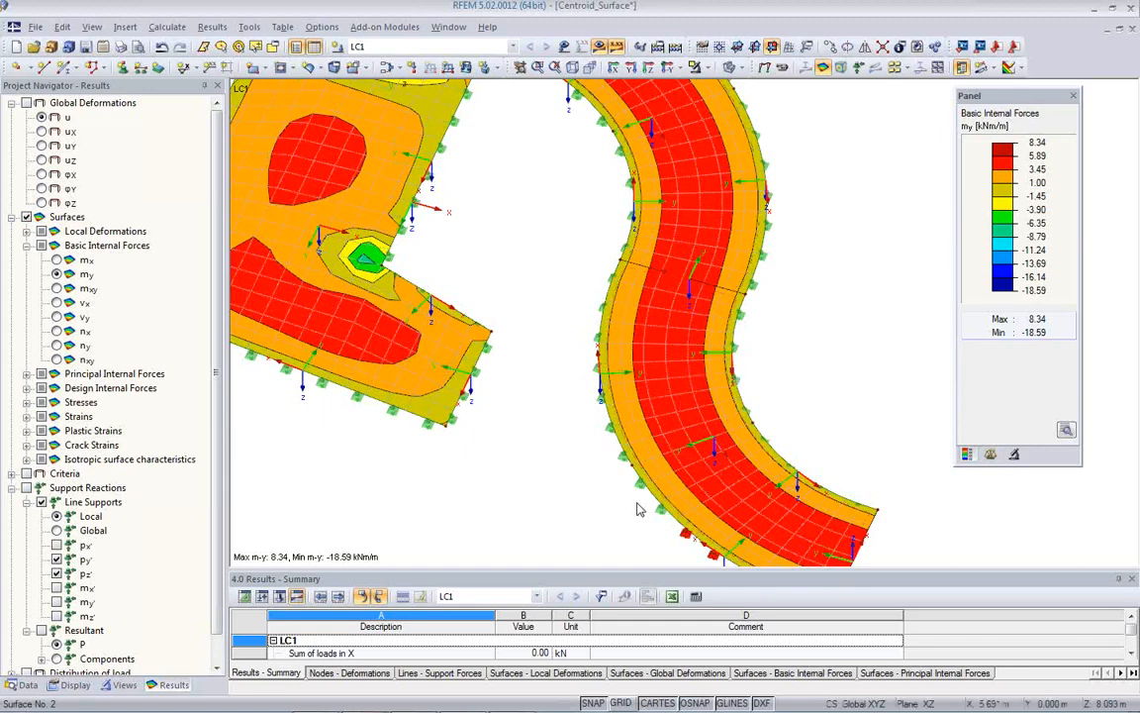
{"action": "scroll", "coordinate": [642, 473], "scroll_direction": "up", "scroll_amount": 4}
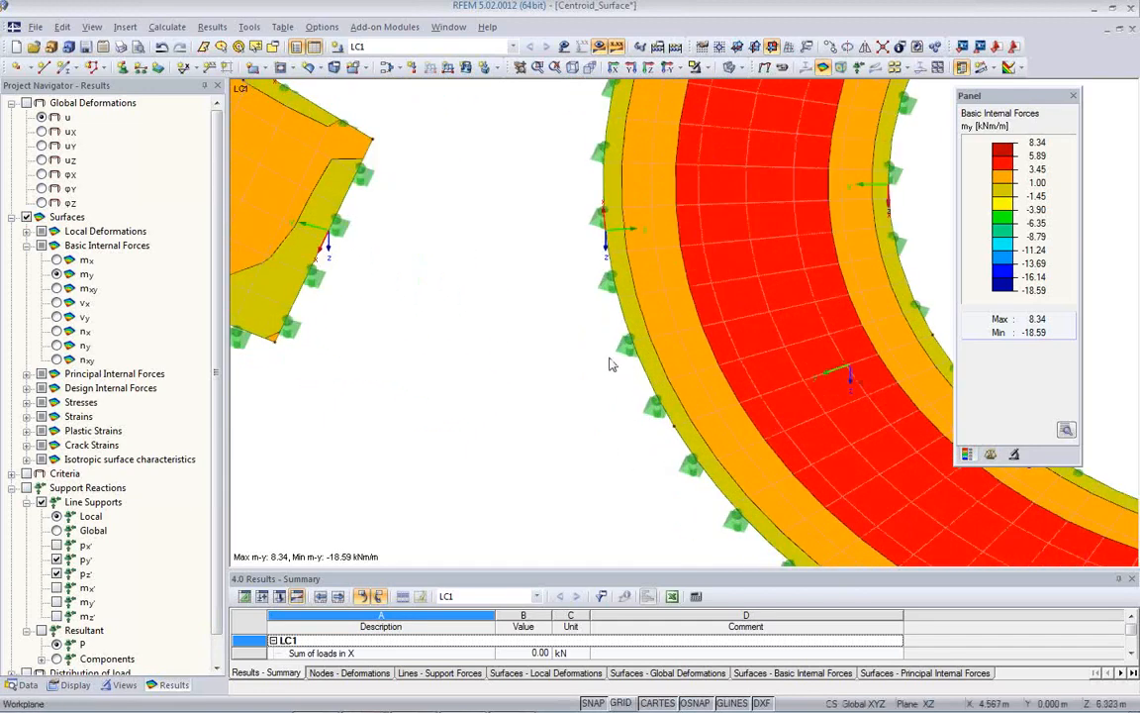
{"action": "double_click", "coordinate": [601, 297]}
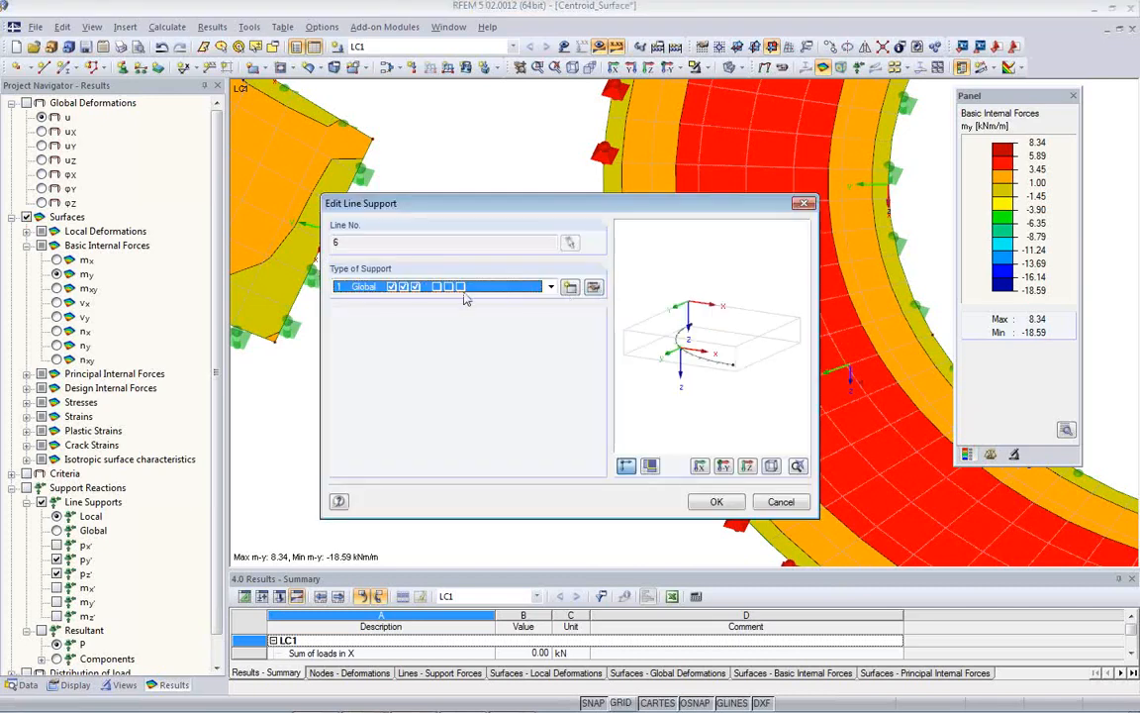
{"action": "left_click", "coordinate": [593, 292]}
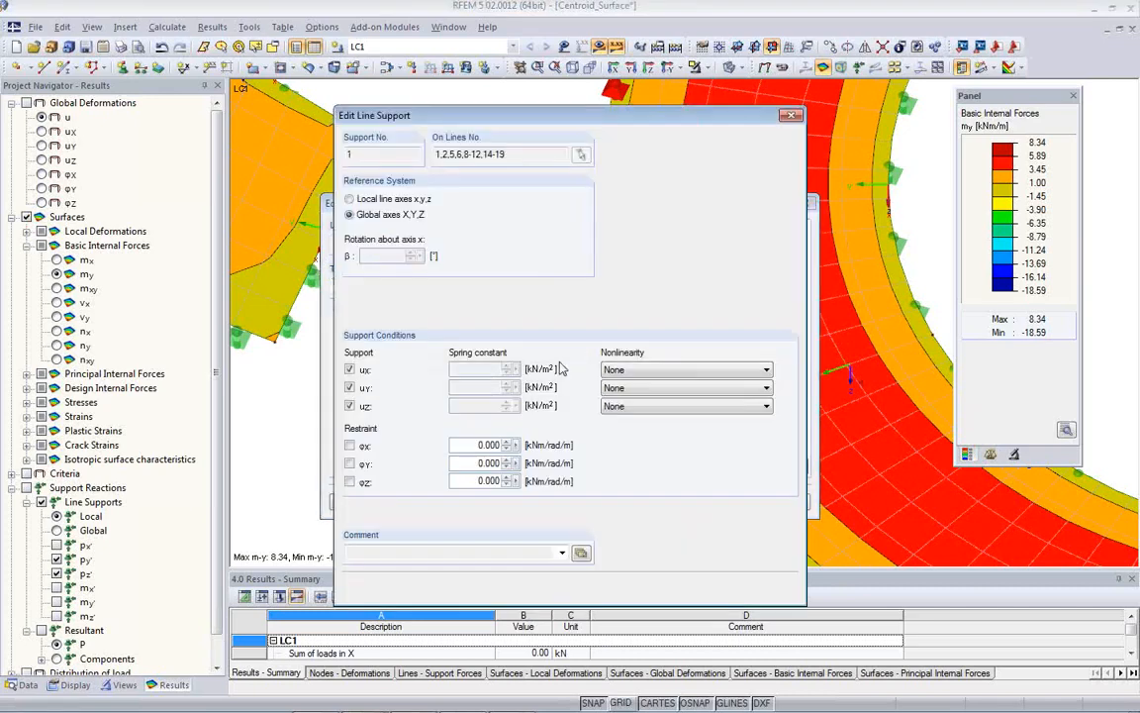
{"action": "left_click", "coordinate": [359, 200]}
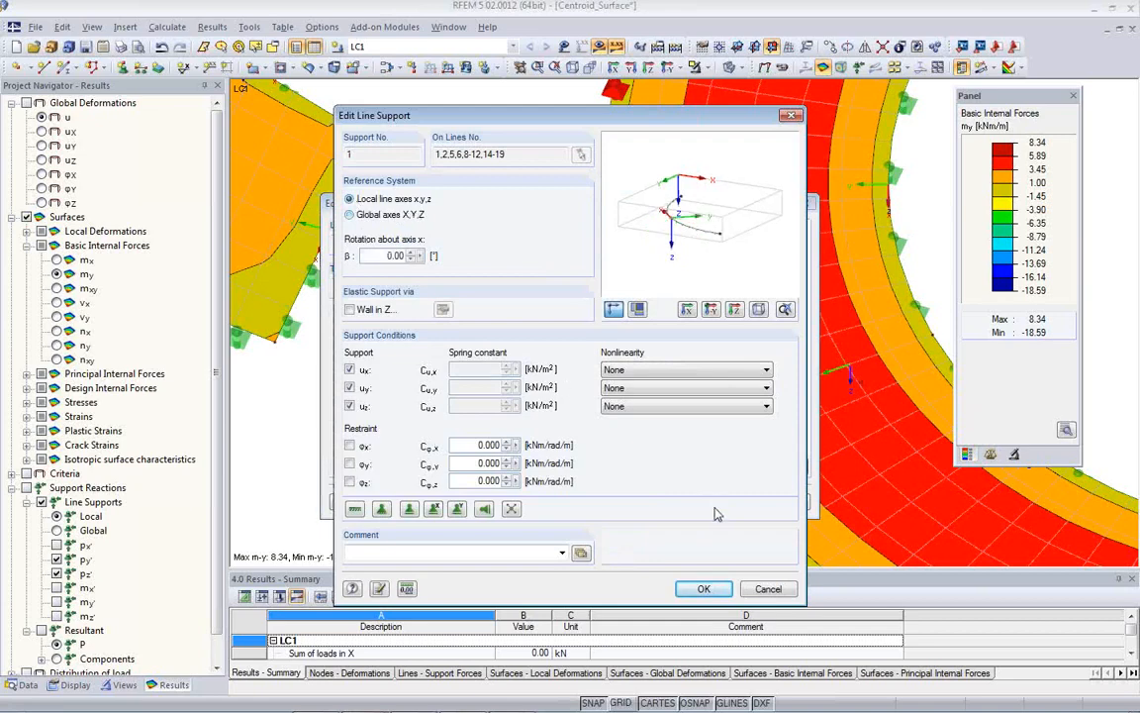
{"action": "left_click", "coordinate": [704, 588]}
{"action": "left_click", "coordinate": [543, 404]}
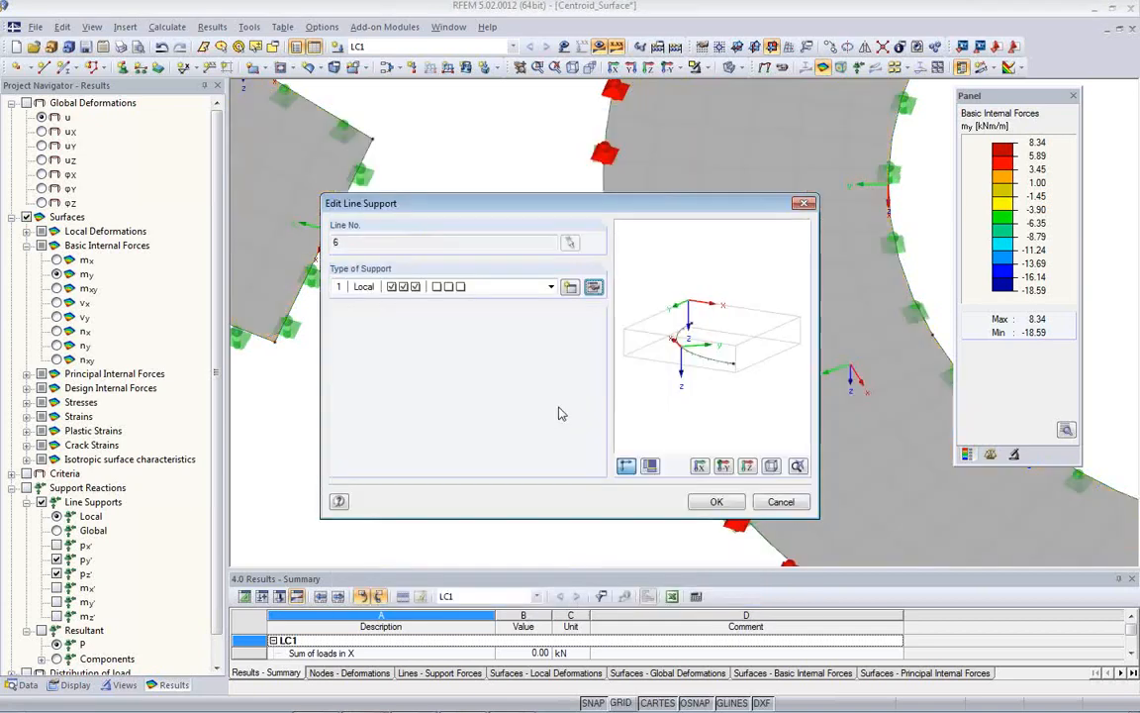
{"action": "left_click", "coordinate": [717, 502]}
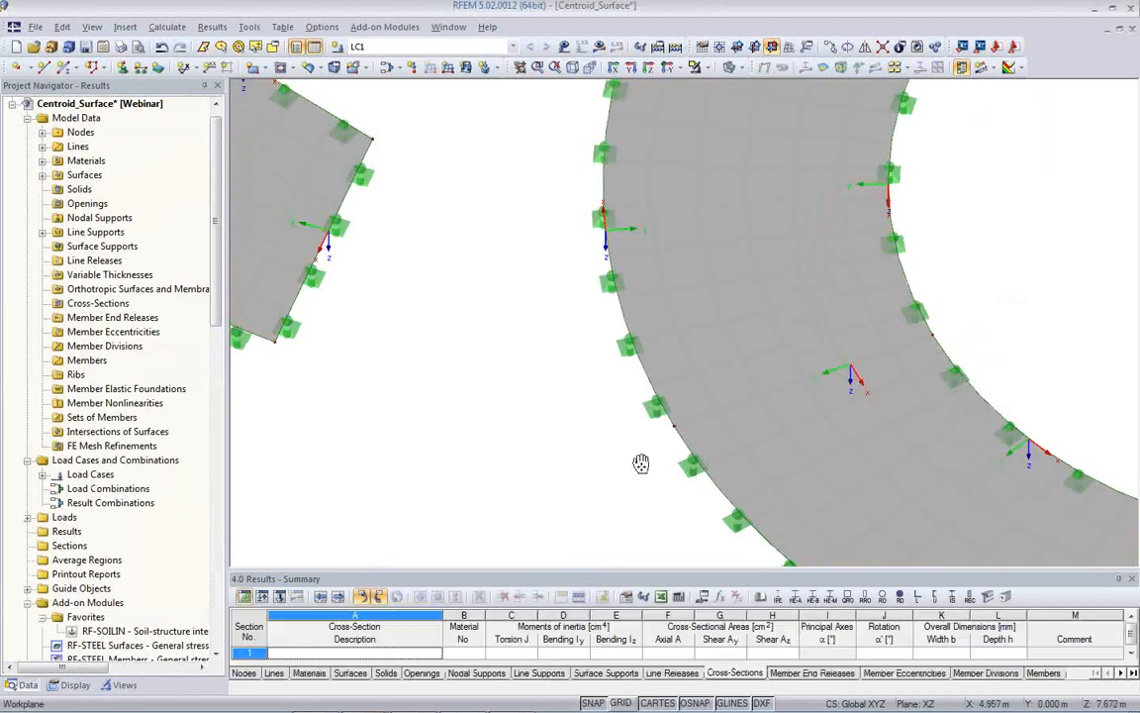
Recalculate load case LC1 and examine the my distribution along the two curved surfaces
{"action": "scroll", "coordinate": [643, 463], "scroll_direction": "up", "scroll_amount": 3}
{"action": "scroll", "coordinate": [494, 436], "scroll_direction": "down", "scroll_amount": 2}
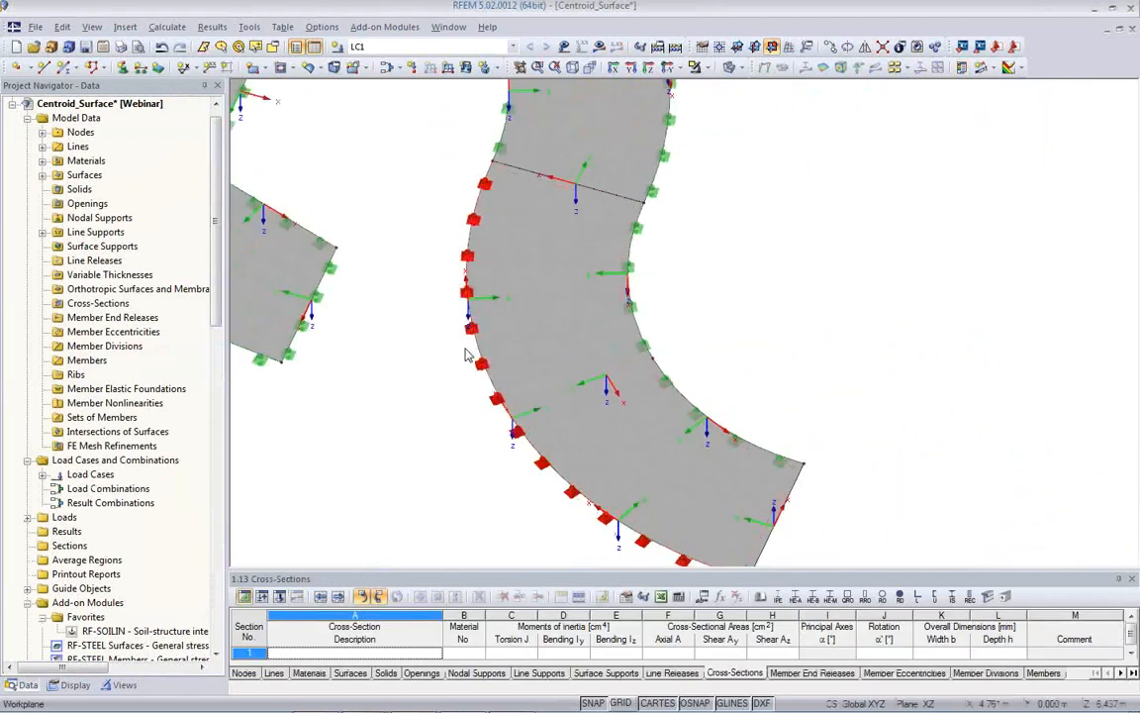
{"action": "scroll", "coordinate": [451, 367], "scroll_direction": "down", "scroll_amount": 3}
{"action": "middle_click_drag", "start_coordinate": [448, 387], "coordinate": [463, 476]}
{"action": "scroll", "coordinate": [467, 437], "scroll_direction": "down", "scroll_amount": 1}
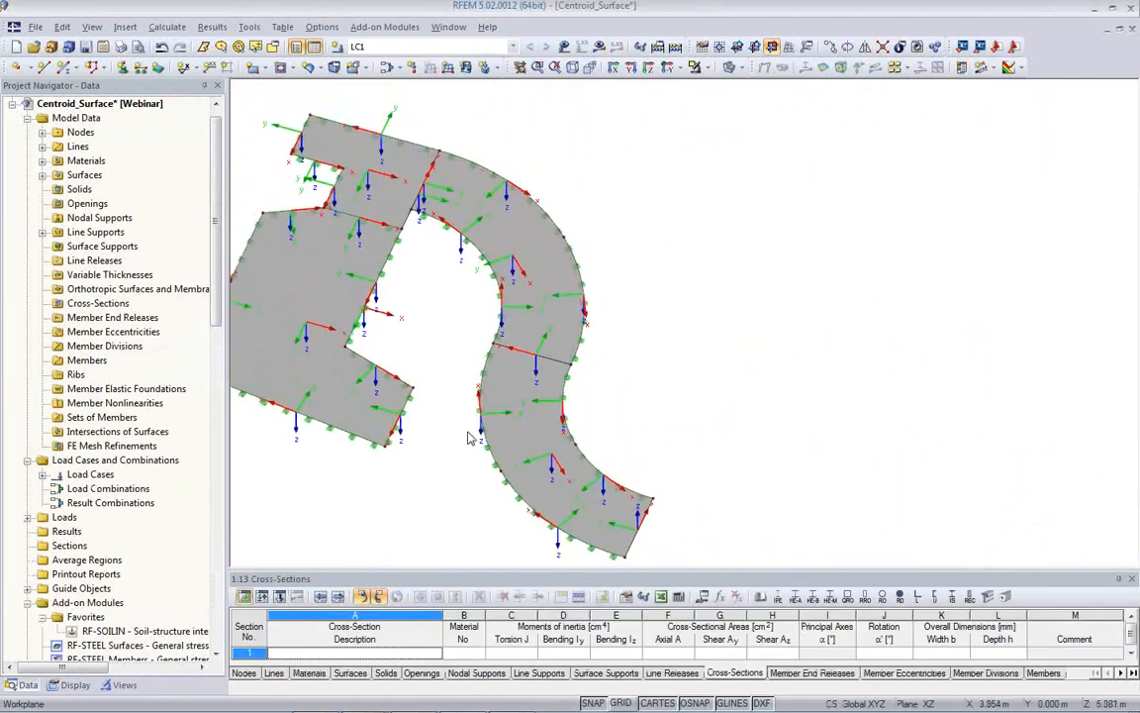
{"action": "left_click", "coordinate": [599, 46]}
{"action": "left_click", "coordinate": [531, 396]}
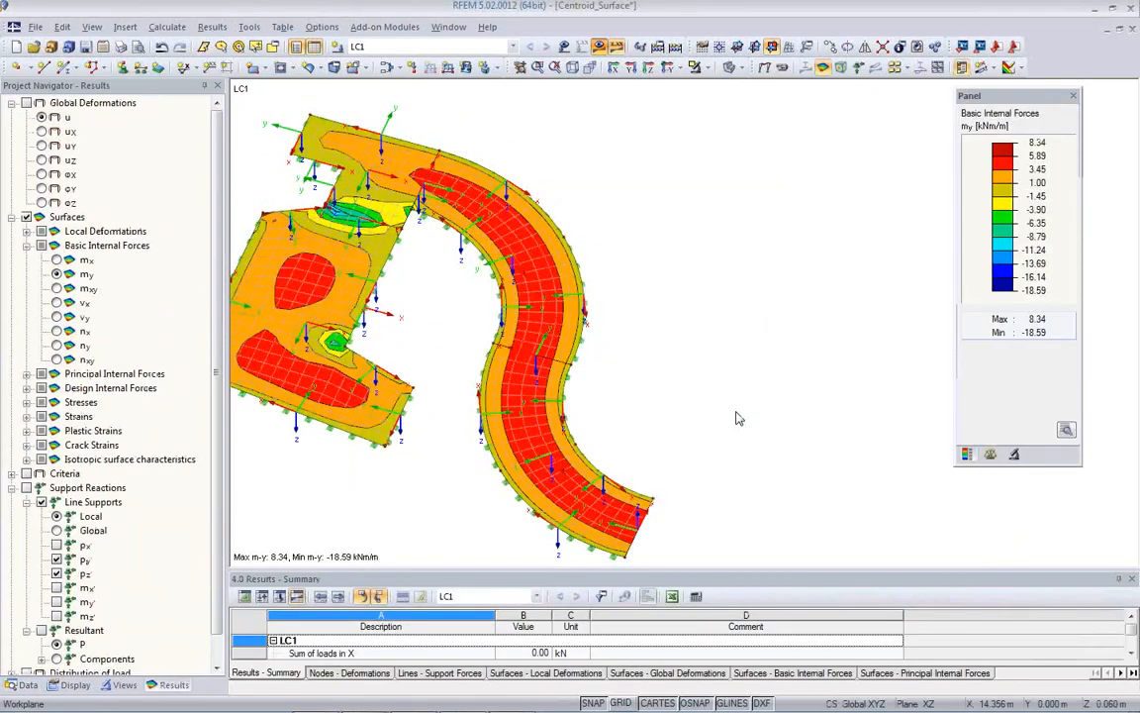
{"action": "middle_click_drag", "start_coordinate": [686, 410], "coordinate": [799, 398]}
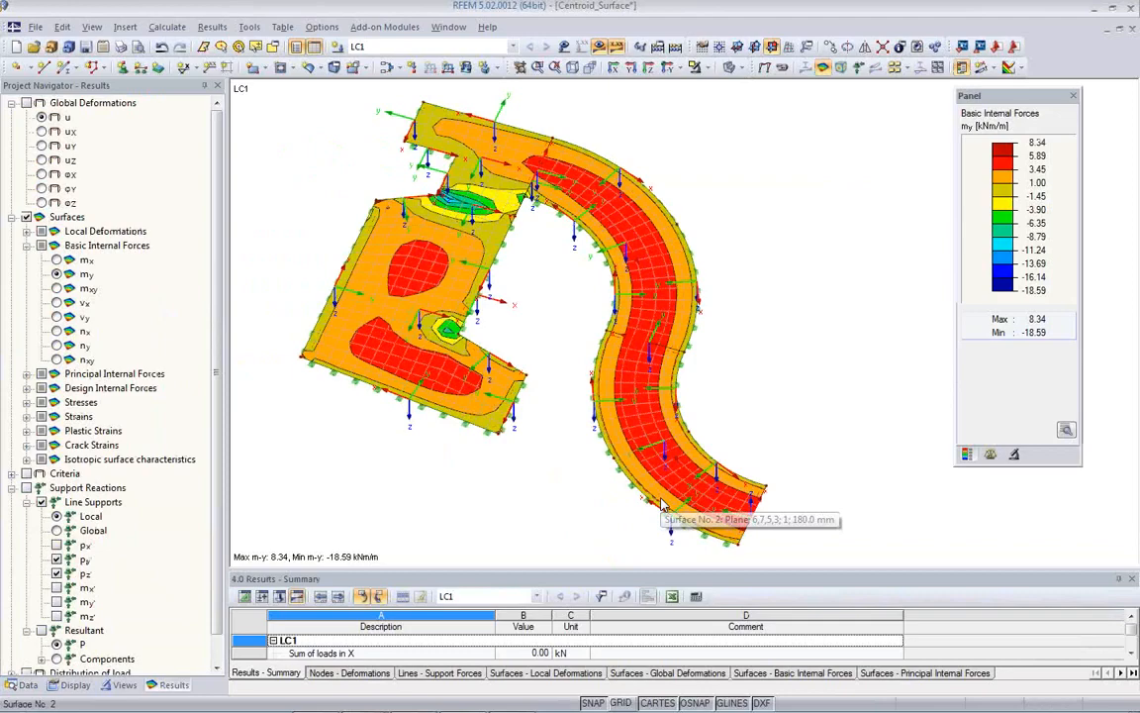
{"action": "middle_click_drag", "start_coordinate": [860, 473], "coordinate": [626, 459], "text": "ctrl"}
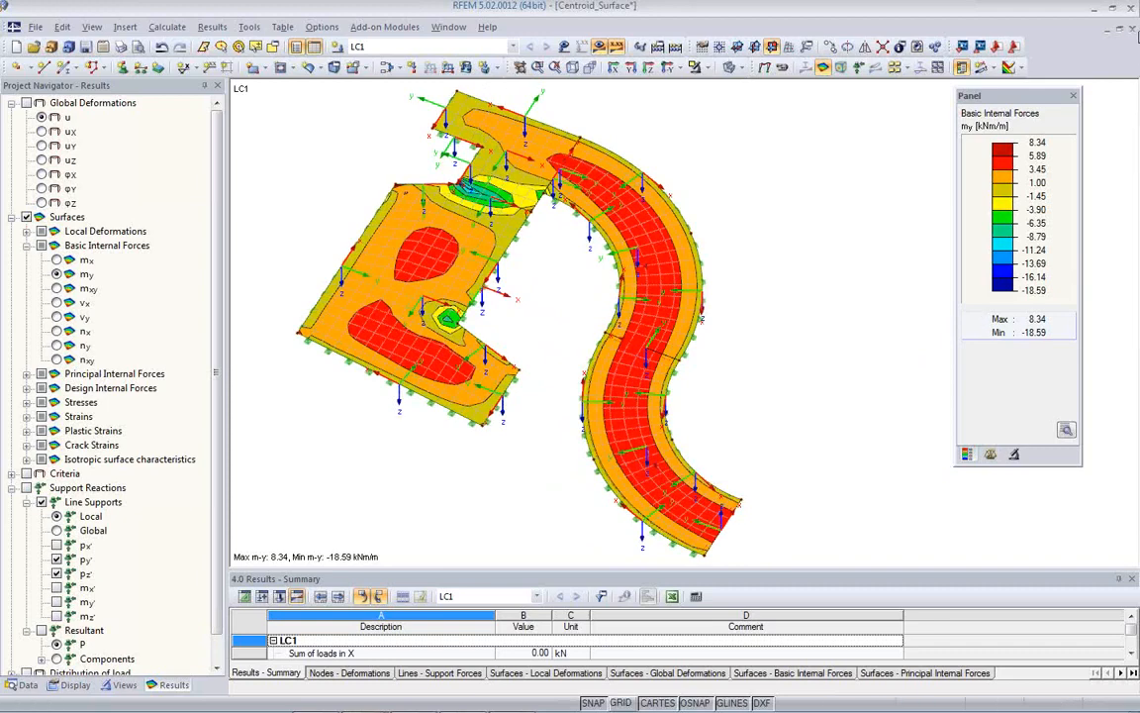
Close Centroid_Surface with its changes saved and open the Friction model from the Webinar project
{"action": "left_click", "coordinate": [1133, 29]}
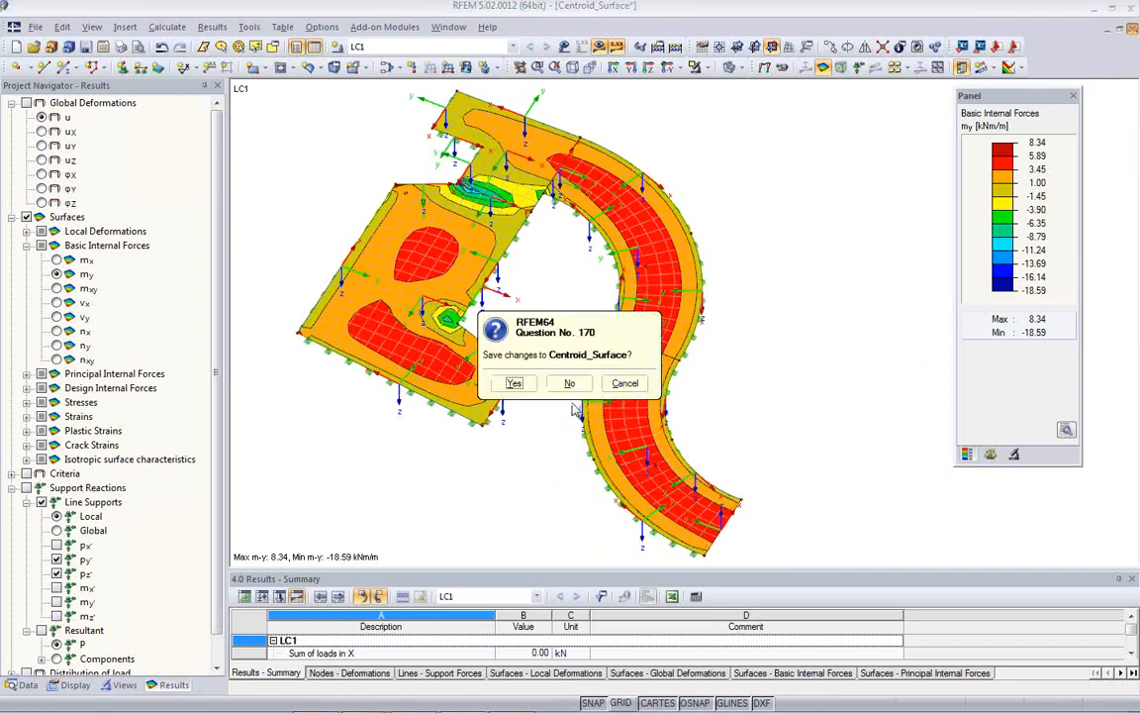
{"action": "left_click", "coordinate": [515, 384]}
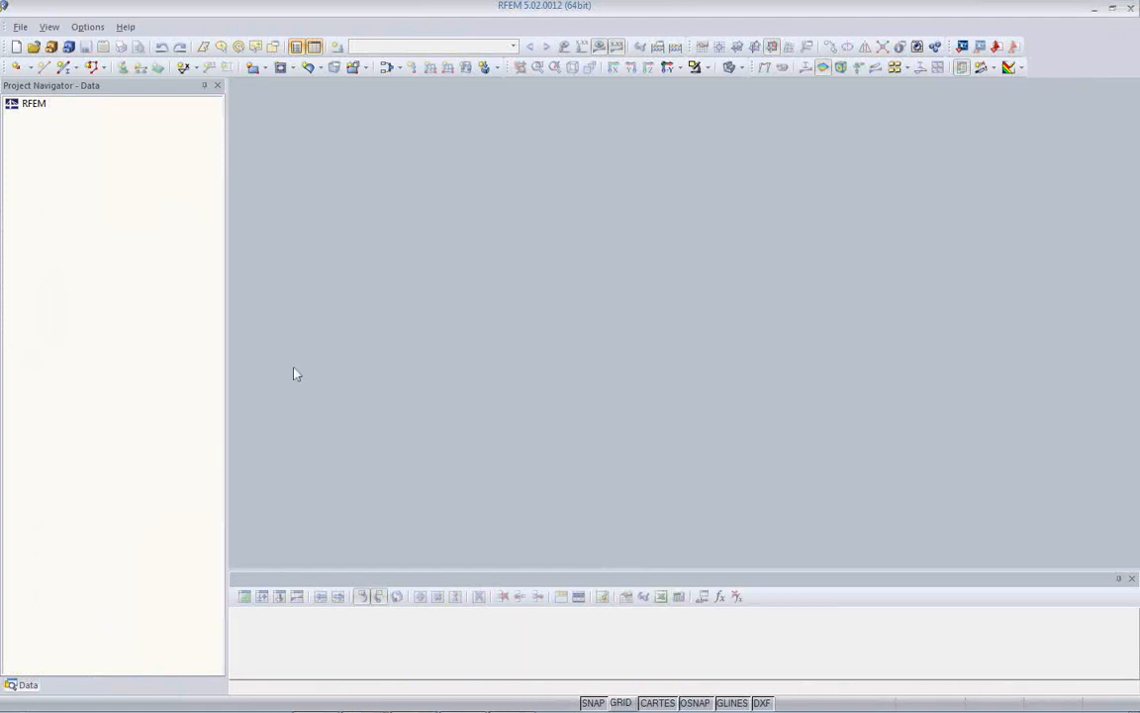
{"action": "left_click", "coordinate": [51, 47]}
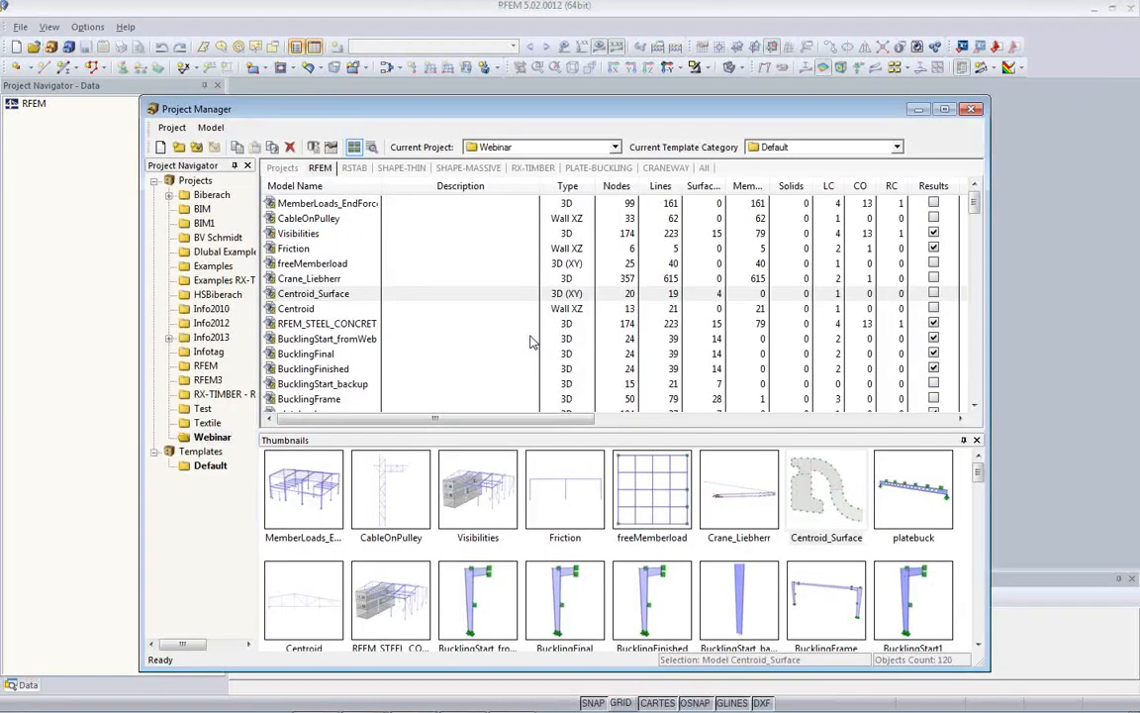
{"action": "double_click", "coordinate": [575, 501]}
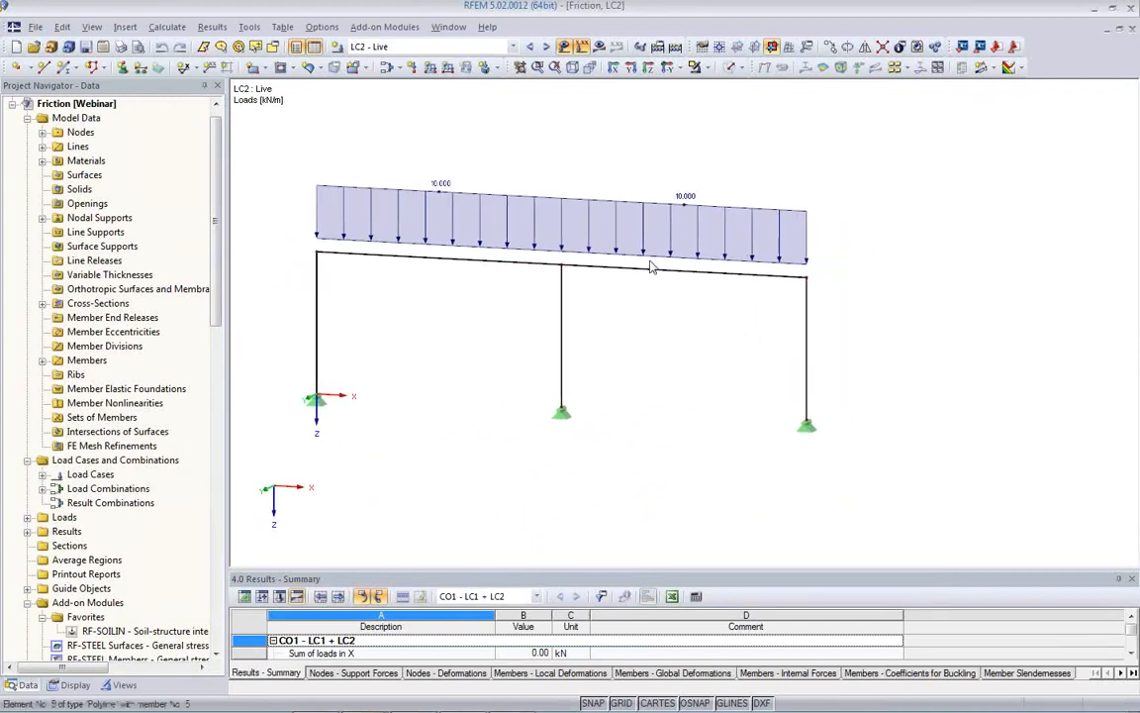
Review the frame's loads in LC1 - Gravity, LC2 - Live and load combination CO1, leaving CO1 active
{"action": "left_click", "coordinate": [504, 47]}
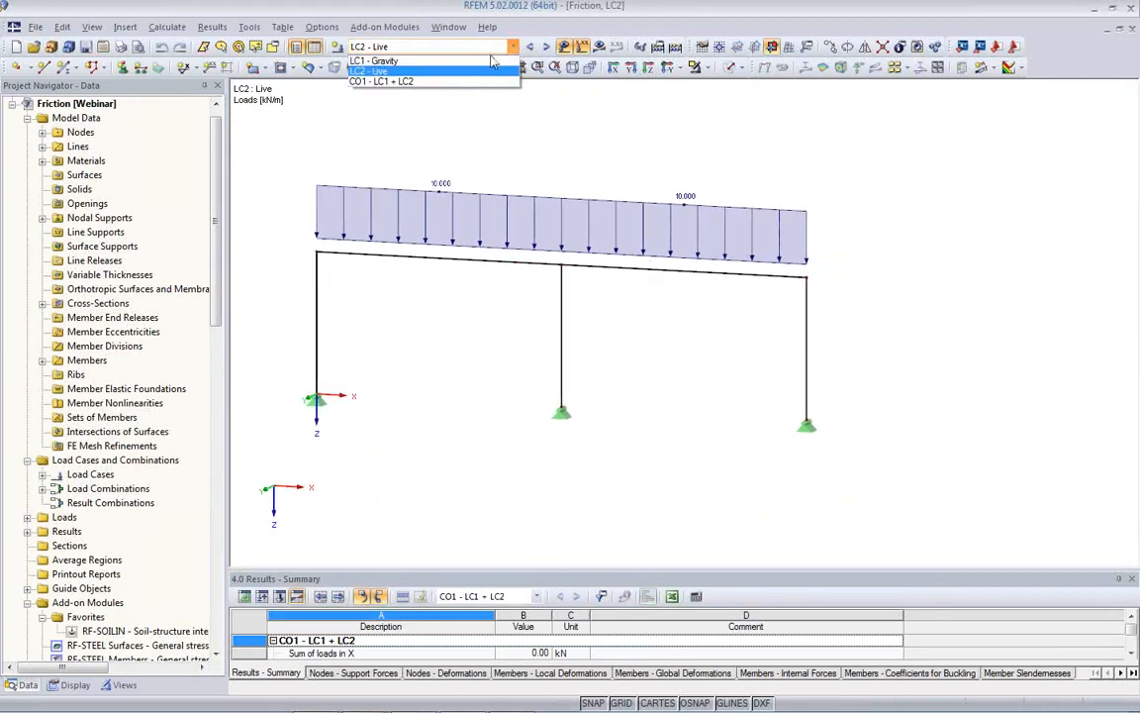
{"action": "left_click", "coordinate": [441, 60]}
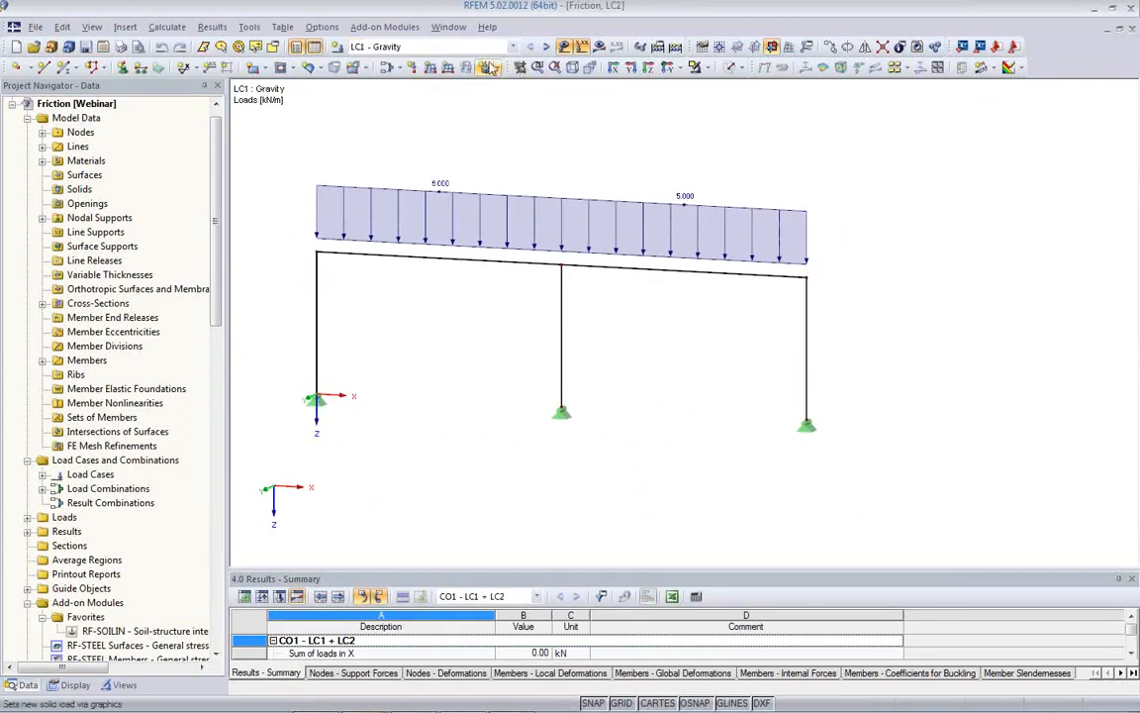
{"action": "left_click", "coordinate": [549, 48]}
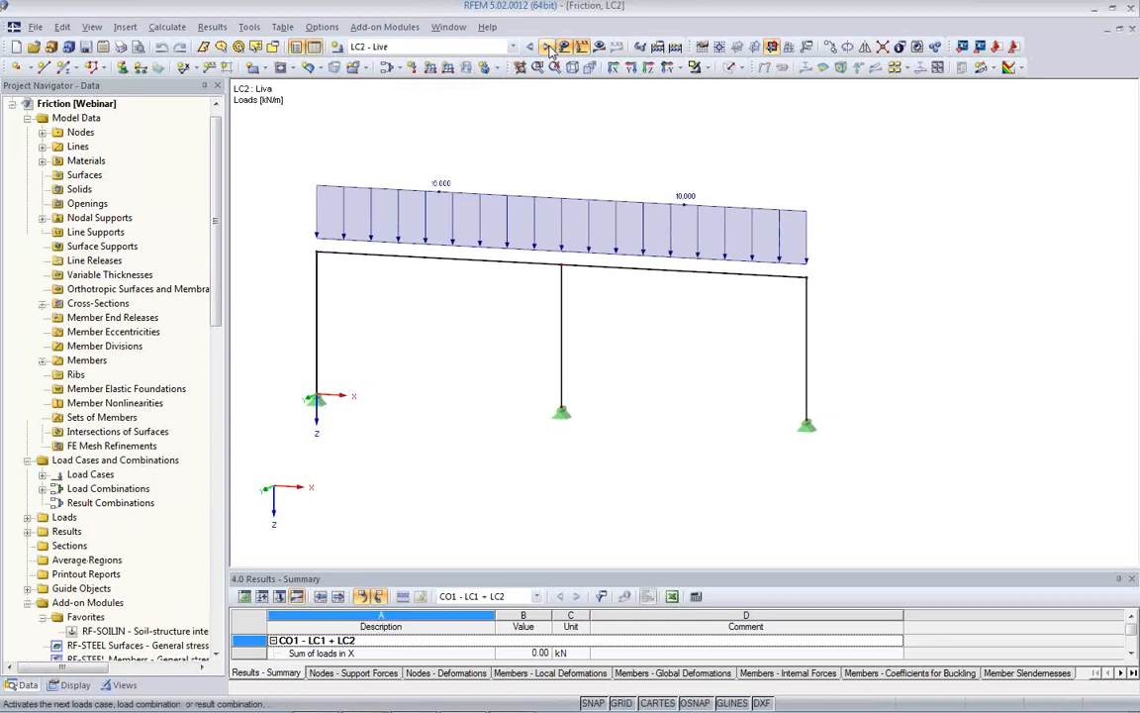
{"action": "left_click", "coordinate": [549, 47]}
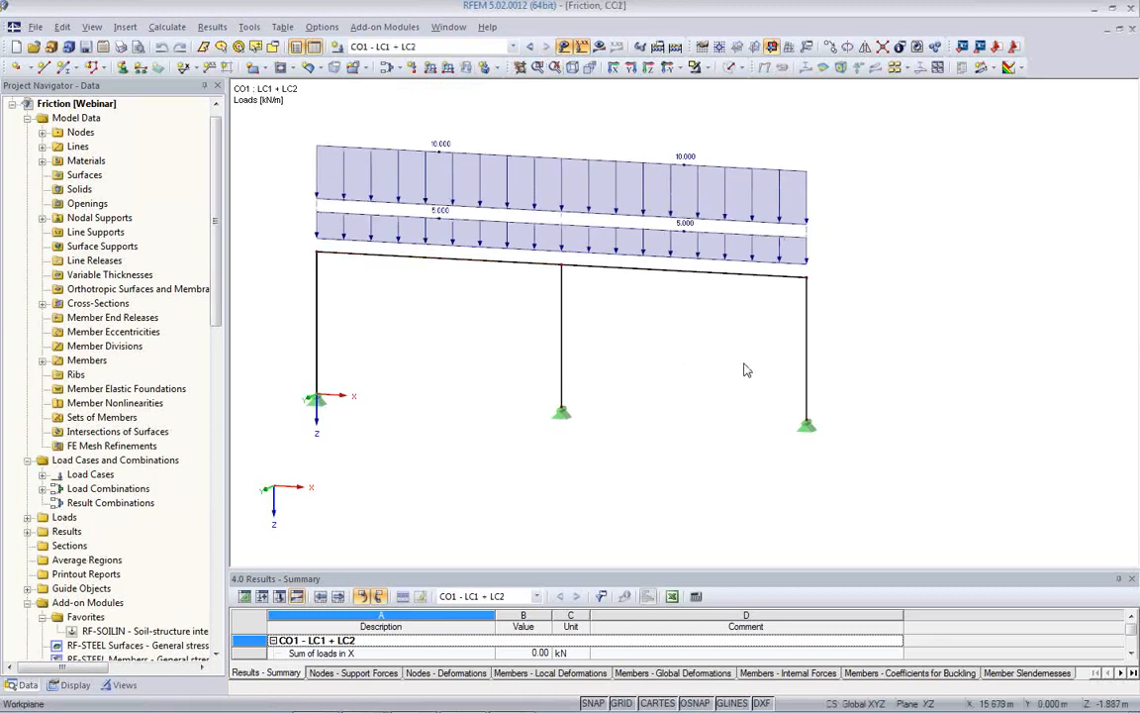
{"action": "middle_click_drag", "start_coordinate": [747, 369], "coordinate": [664, 385], "text": "ctrl"}
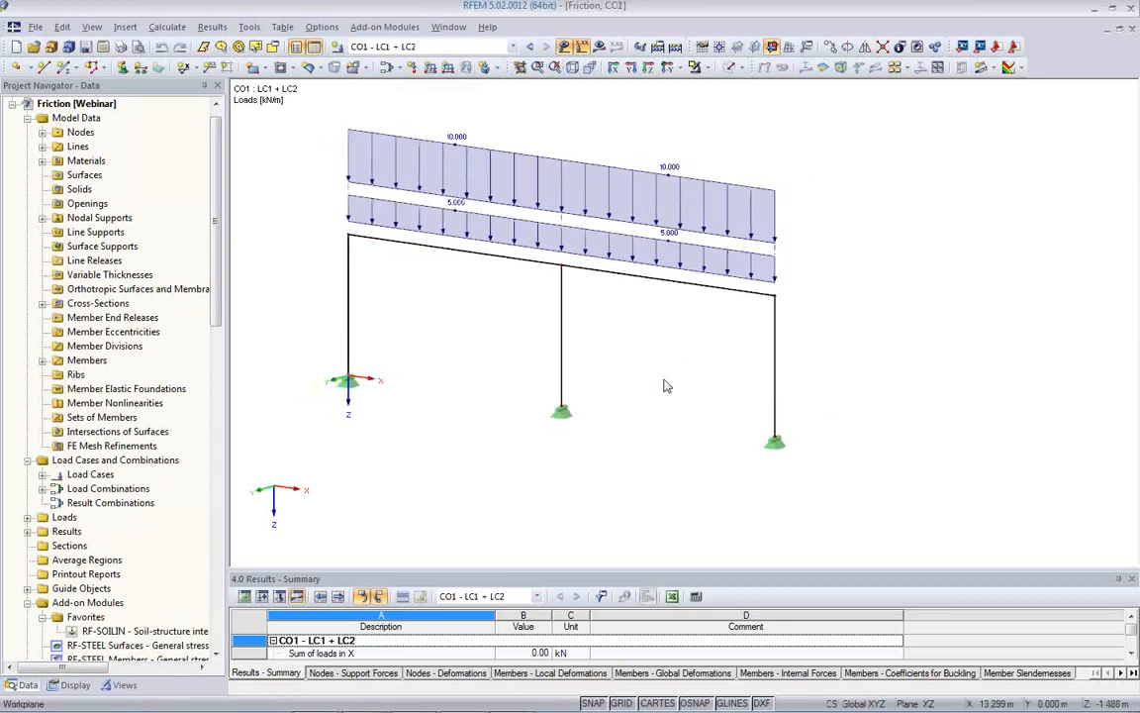
Display the CO1 results and examine the frame's global deformations and nodal support reactions
{"action": "left_click", "coordinate": [599, 47]}
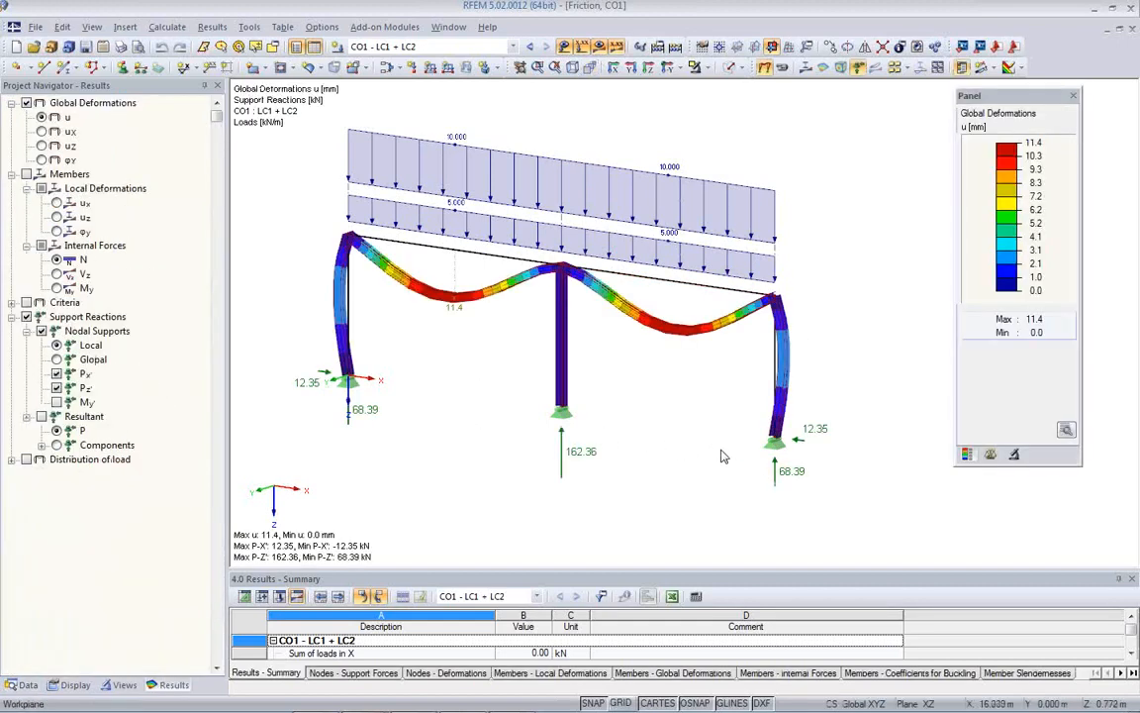
{"action": "middle_click_drag", "start_coordinate": [736, 450], "coordinate": [708, 453]}
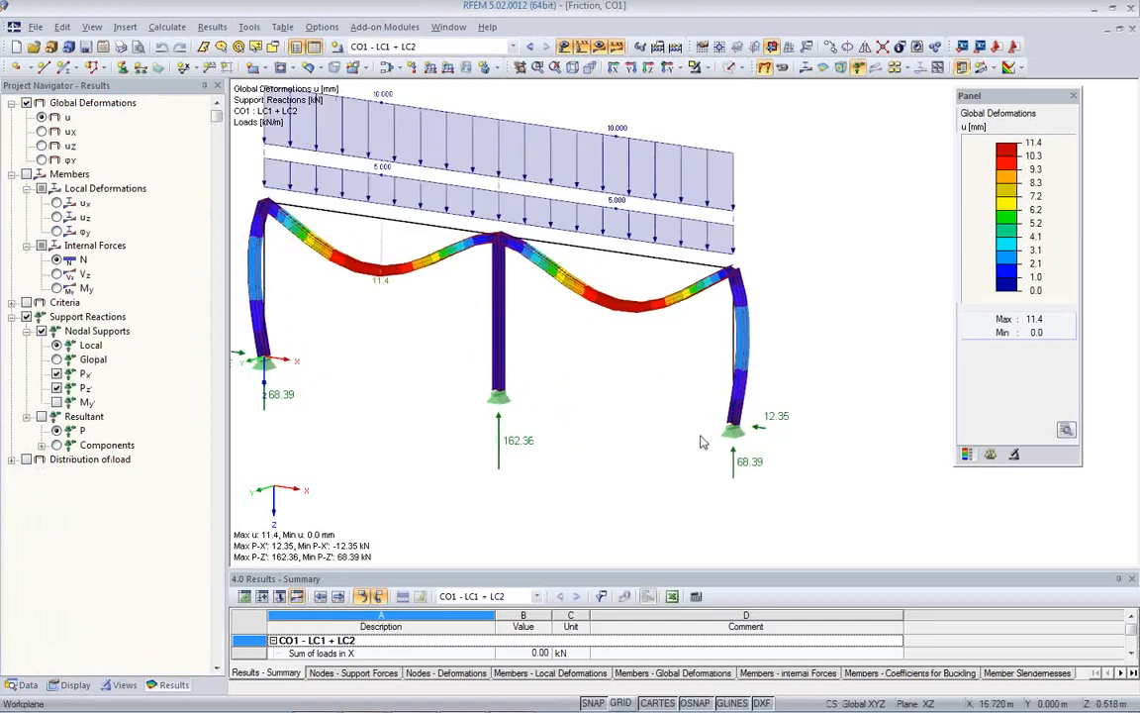
{"action": "scroll", "coordinate": [700, 436], "scroll_direction": "up", "scroll_amount": 3}
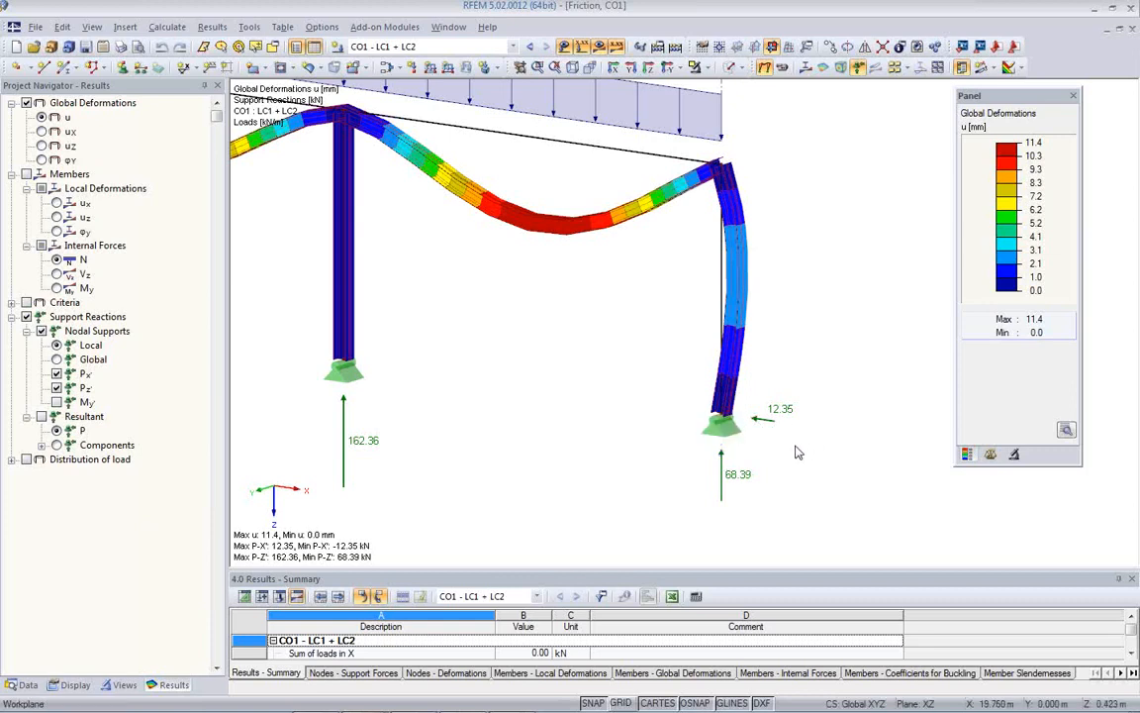
Start a new nodal support type for node 5 and set the uX' nonlinearity to Friction PZ'
{"action": "double_click", "coordinate": [725, 431]}
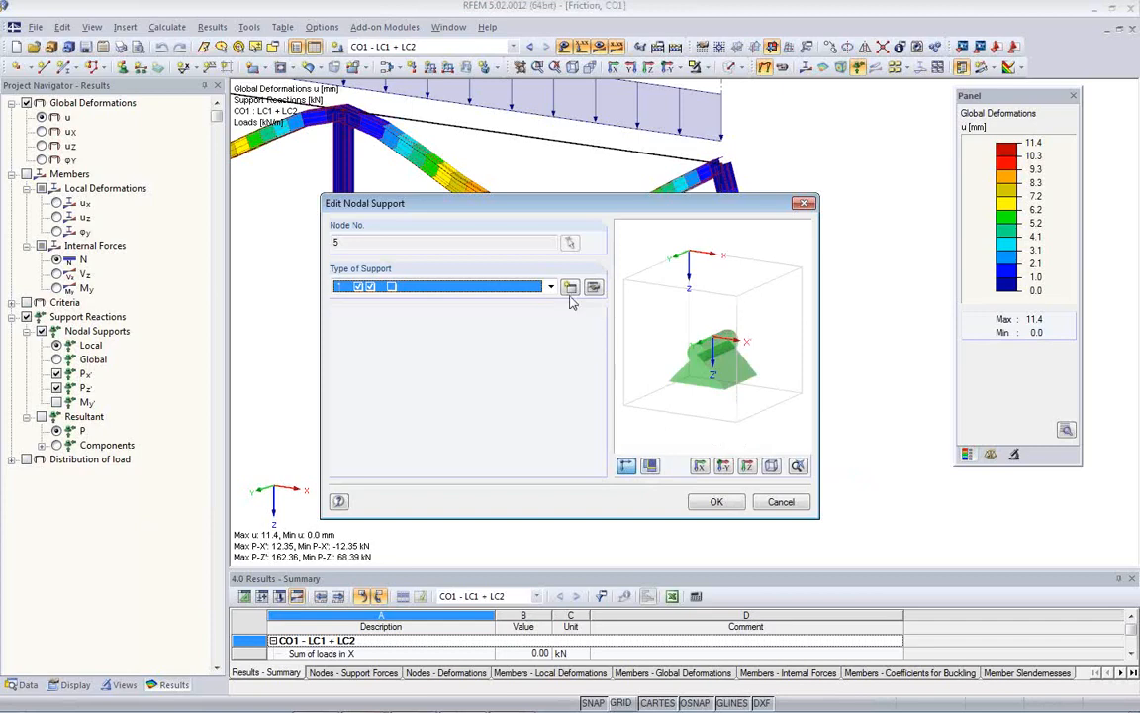
{"action": "left_click", "coordinate": [570, 290]}
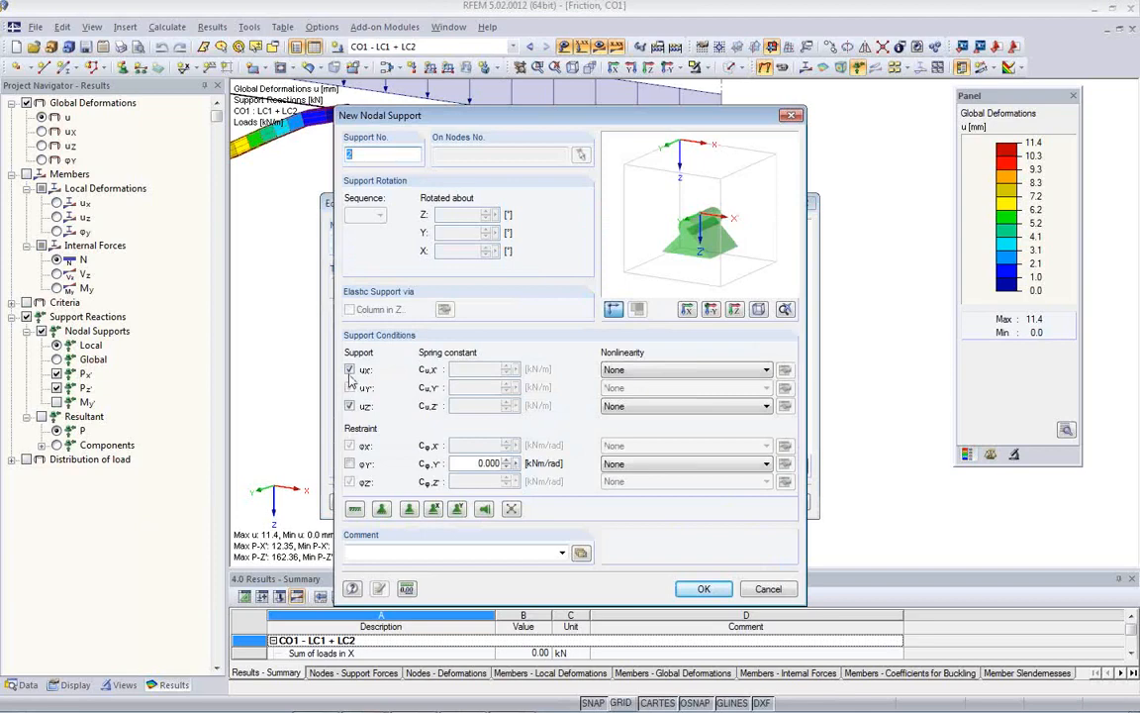
{"action": "left_click", "coordinate": [662, 375]}
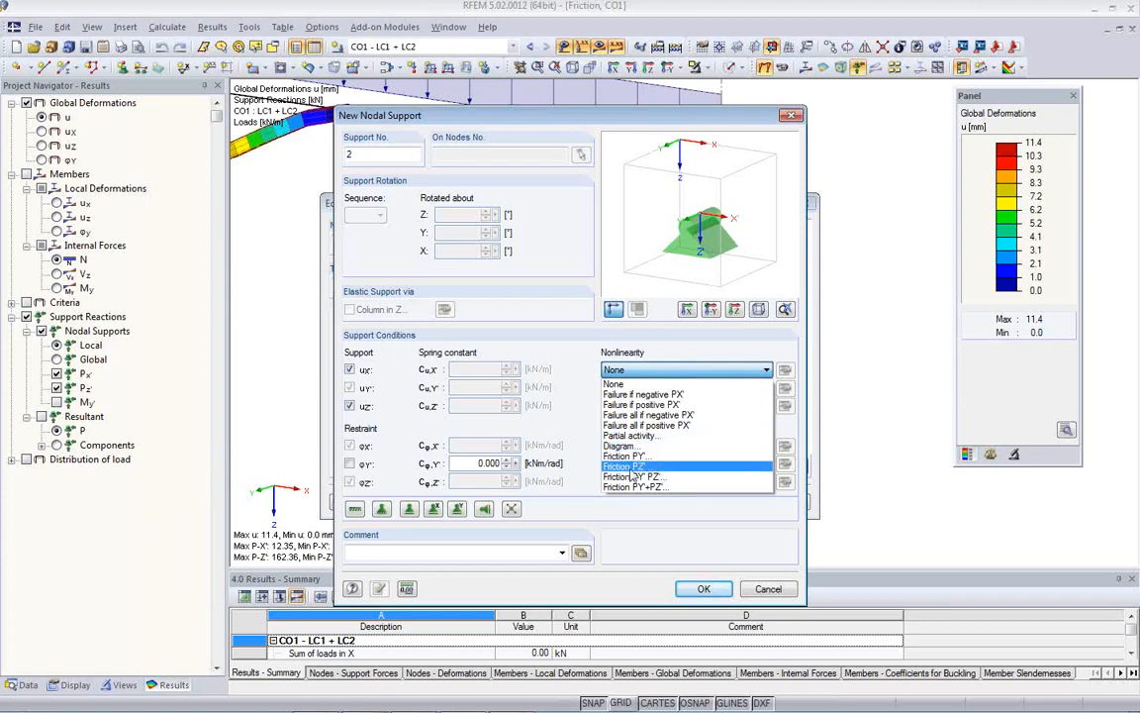
{"action": "left_click", "coordinate": [649, 468]}
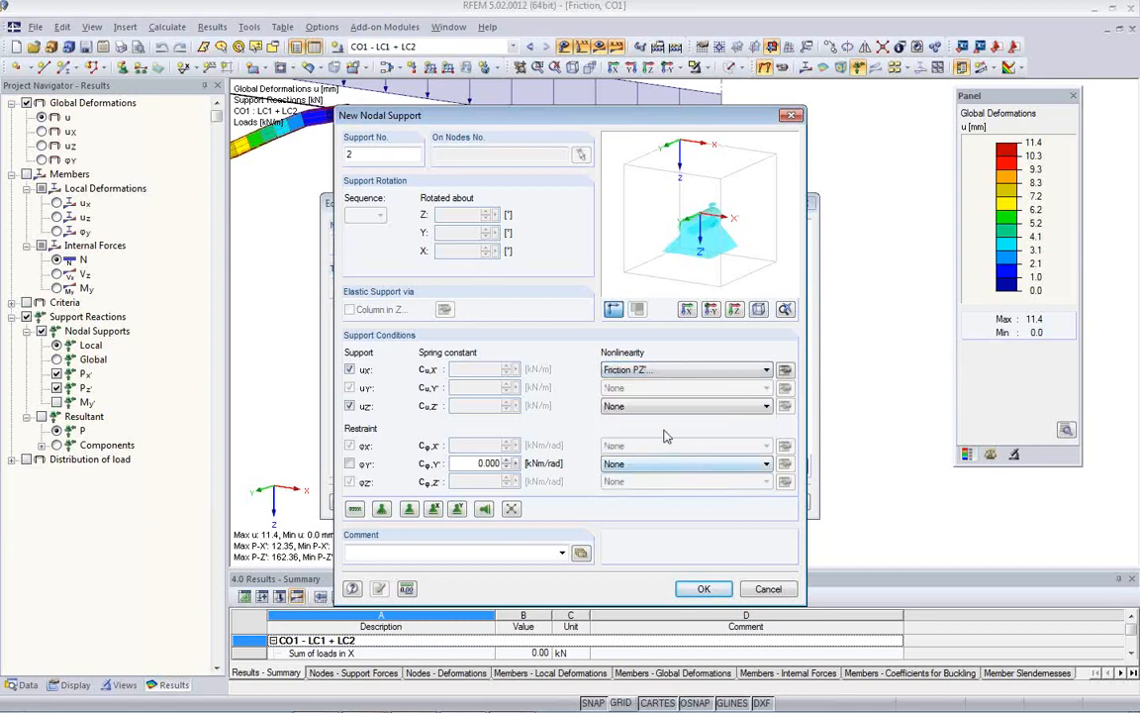
Accept a friction coefficient µx of 0.10 and assign the new support type to node 5
{"action": "left_click", "coordinate": [784, 371]}
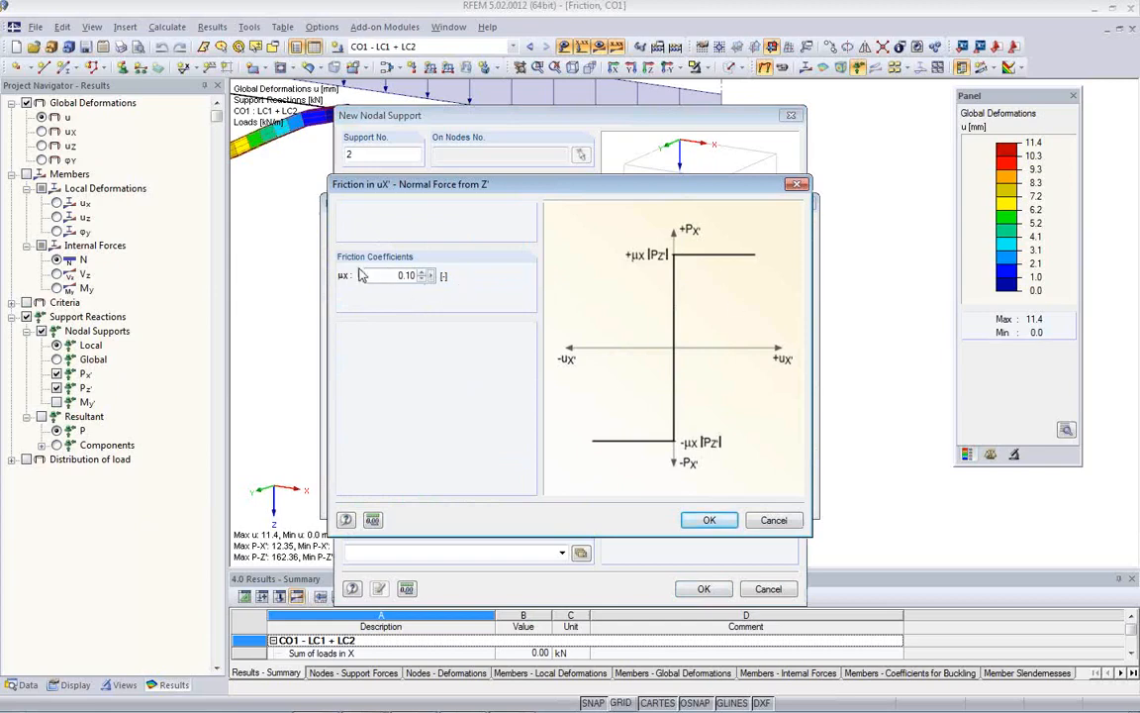
{"action": "left_click_drag", "start_coordinate": [384, 275], "coordinate": [433, 284]}
{"action": "left_click", "coordinate": [377, 279]}
{"action": "left_click", "coordinate": [709, 519]}
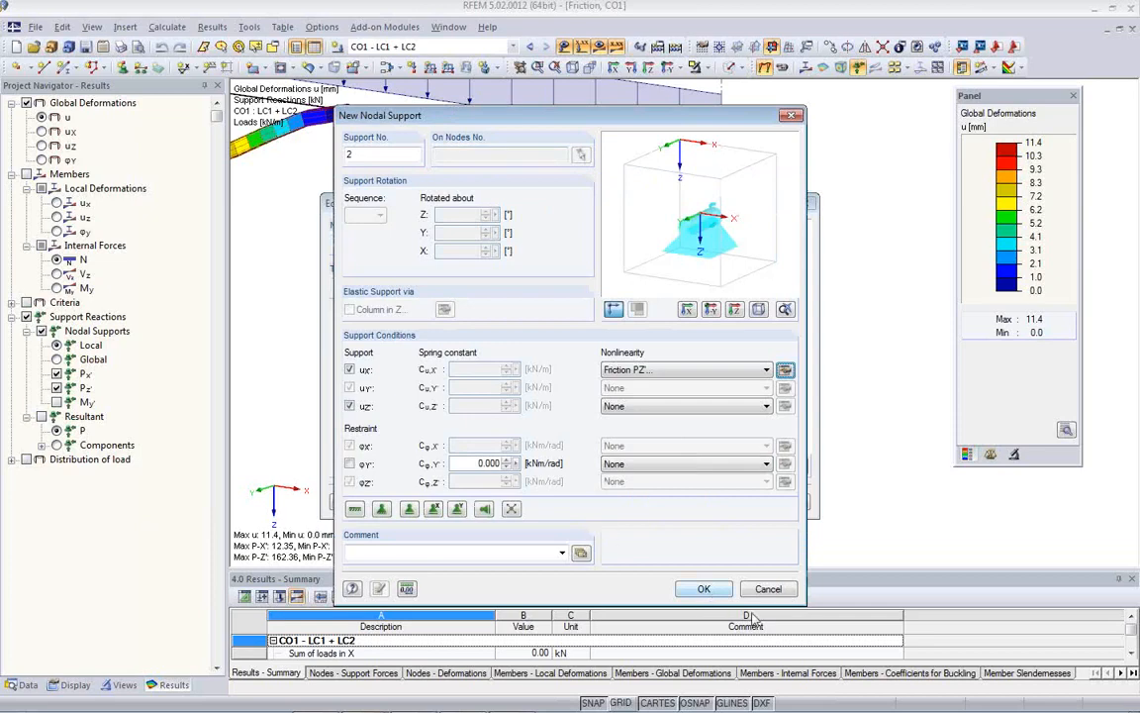
{"action": "left_click", "coordinate": [704, 589]}
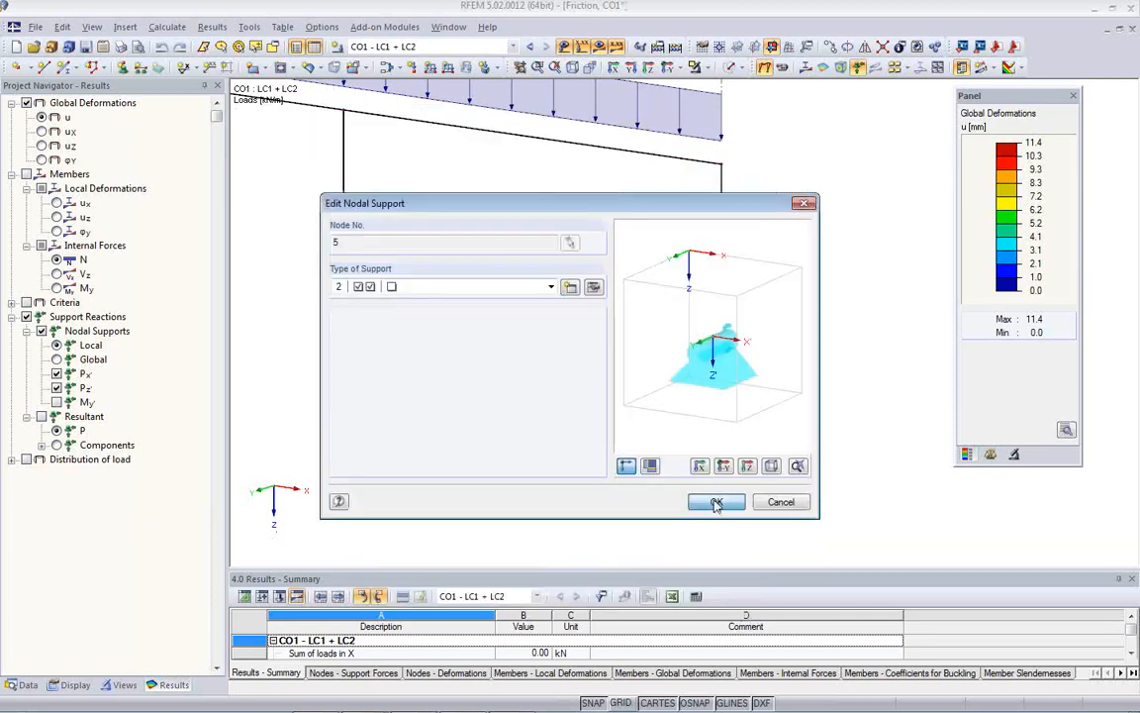
{"action": "left_click", "coordinate": [716, 502]}
{"action": "scroll", "coordinate": [730, 401], "scroll_direction": "up", "scroll_amount": 3}
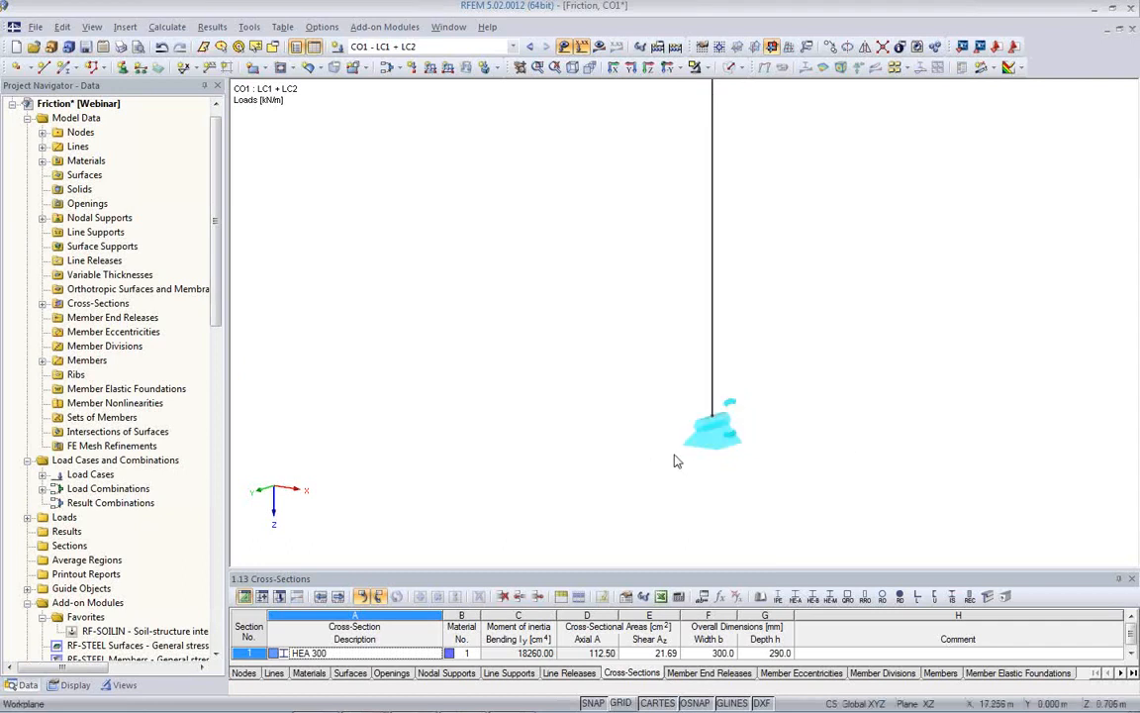
Calculate CO1 with the friction support in place and examine the deformation and the horizontal and vertical reactions at node 5
{"action": "scroll", "coordinate": [657, 473], "scroll_direction": "down", "scroll_amount": 3}
{"action": "scroll", "coordinate": [594, 436], "scroll_direction": "down", "scroll_amount": 3}
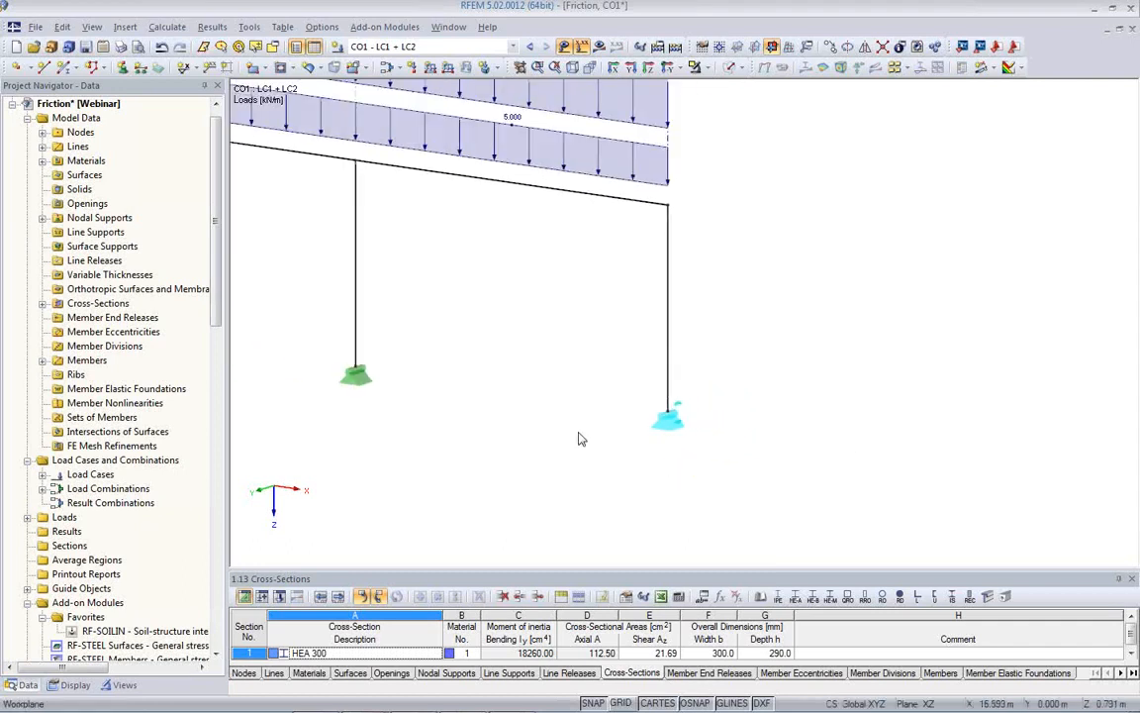
{"action": "left_click", "coordinate": [599, 46]}
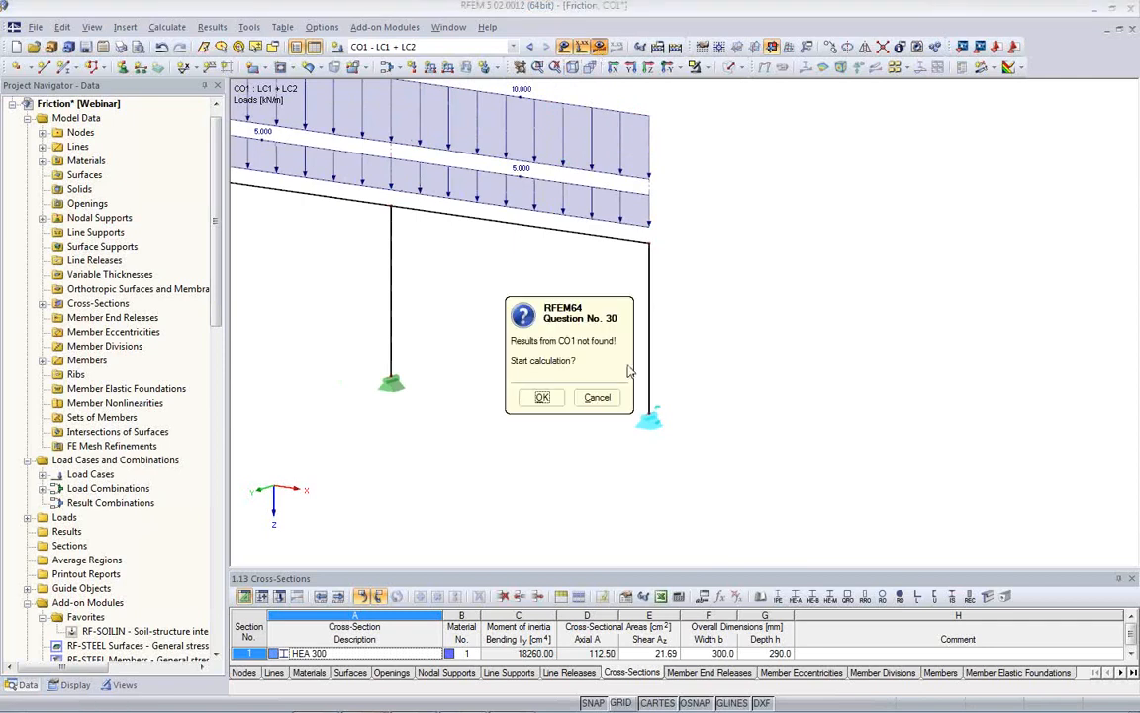
{"action": "left_click", "coordinate": [544, 397]}
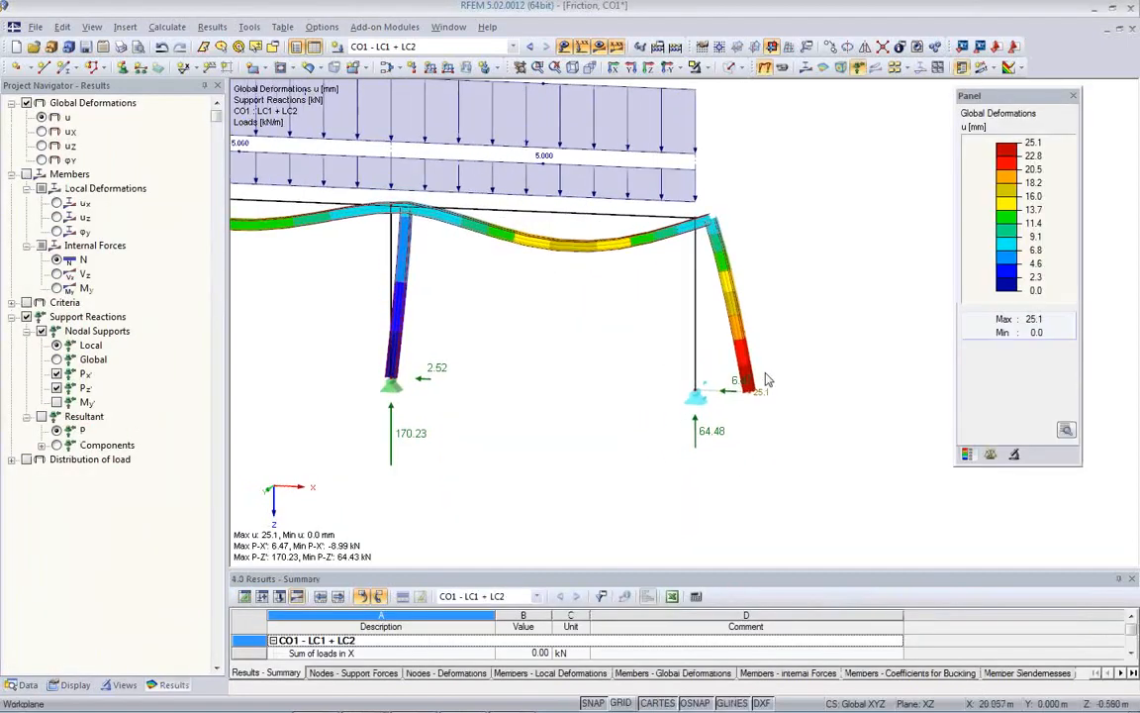
{"action": "scroll", "coordinate": [742, 396], "scroll_direction": "up", "scroll_amount": 4}
{"action": "scroll", "coordinate": [750, 404], "scroll_direction": "up", "scroll_amount": 2}
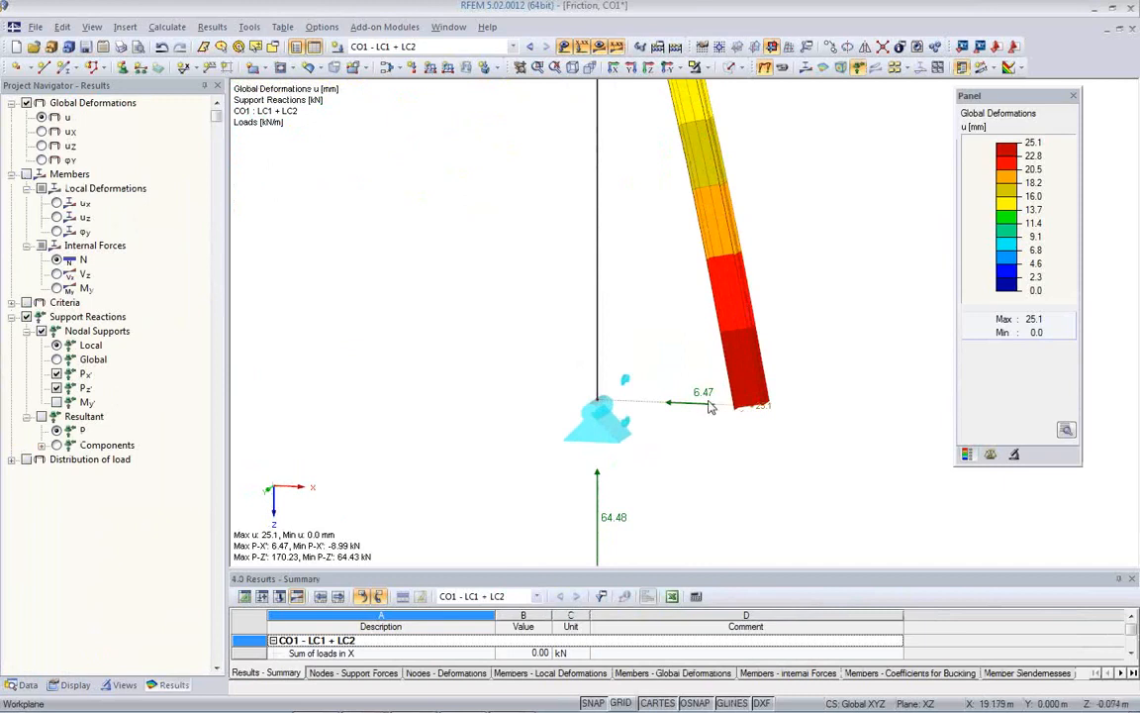
{"action": "middle_click_drag", "start_coordinate": [669, 467], "coordinate": [640, 353]}
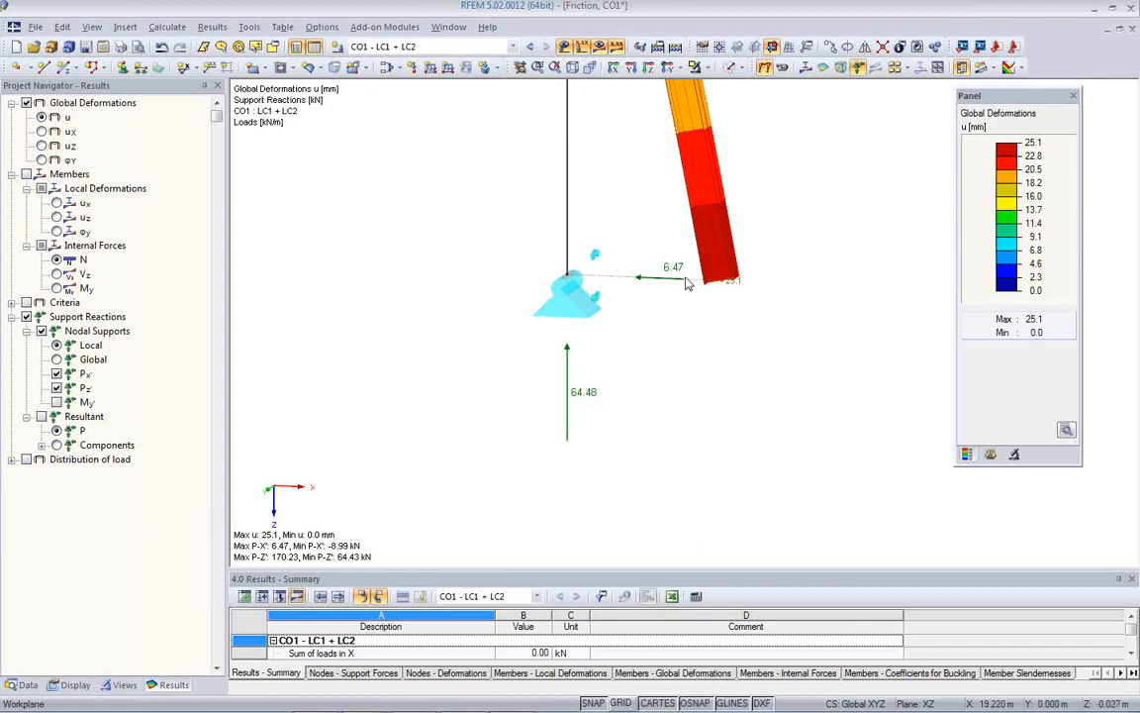
{"action": "scroll", "coordinate": [667, 342], "scroll_direction": "down", "scroll_amount": 2}
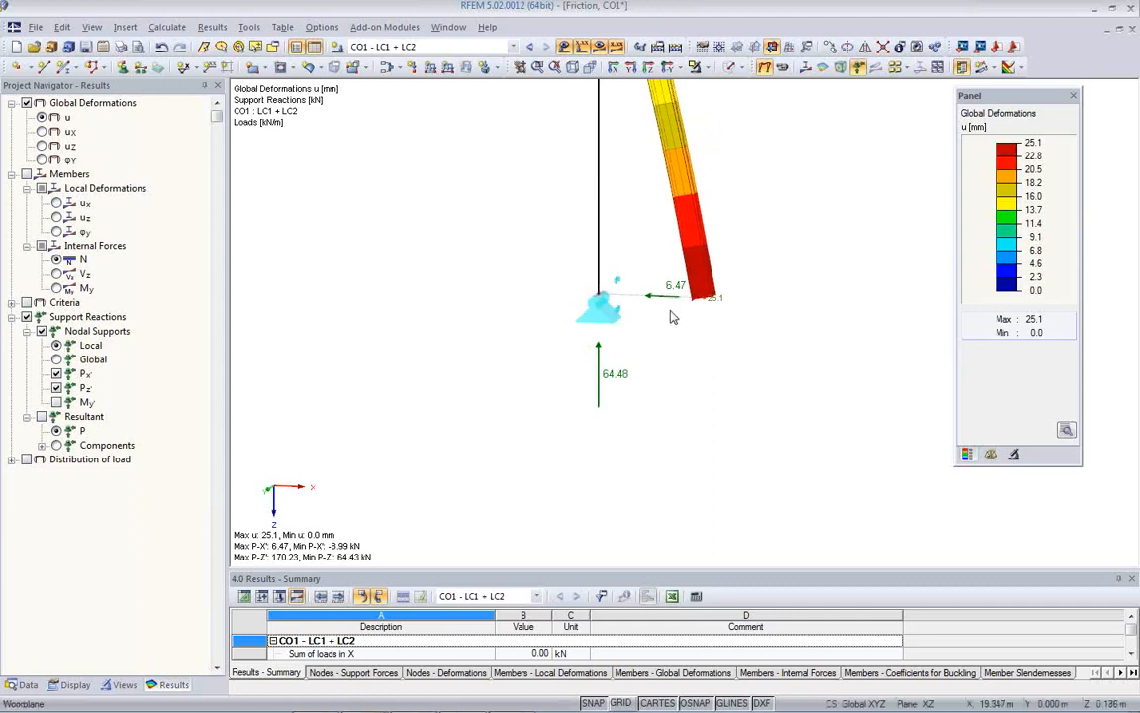
{"action": "scroll", "coordinate": [713, 369], "scroll_direction": "down", "scroll_amount": 3}
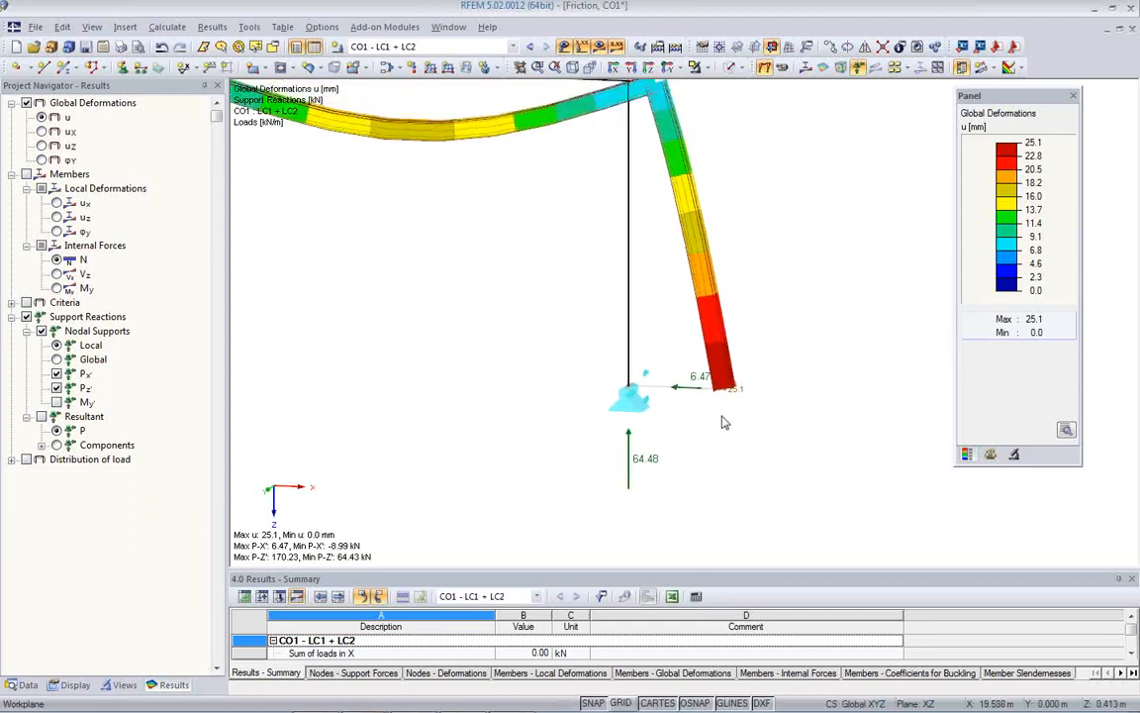
{"action": "middle_click_drag", "start_coordinate": [752, 423], "coordinate": [712, 455], "text": "ctrl"}
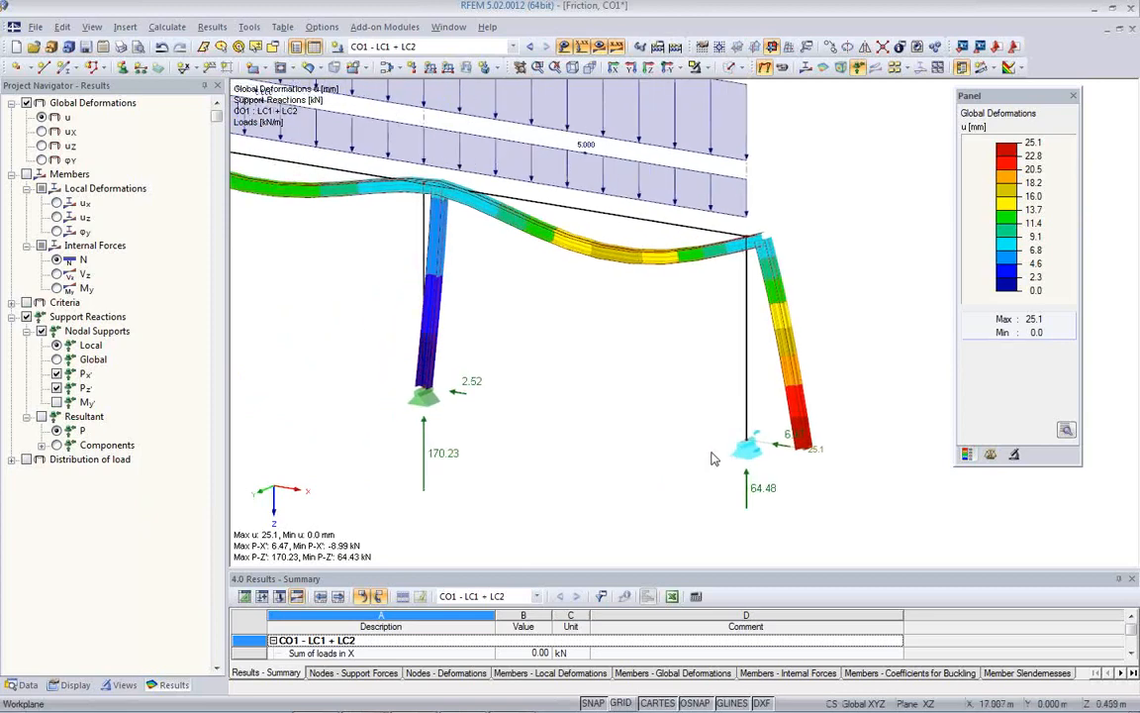
Switch to LC2 - Live, calculate its results and examine the support reactions and deformation at node 5
{"action": "left_click", "coordinate": [510, 47]}
{"action": "left_click", "coordinate": [368, 72]}
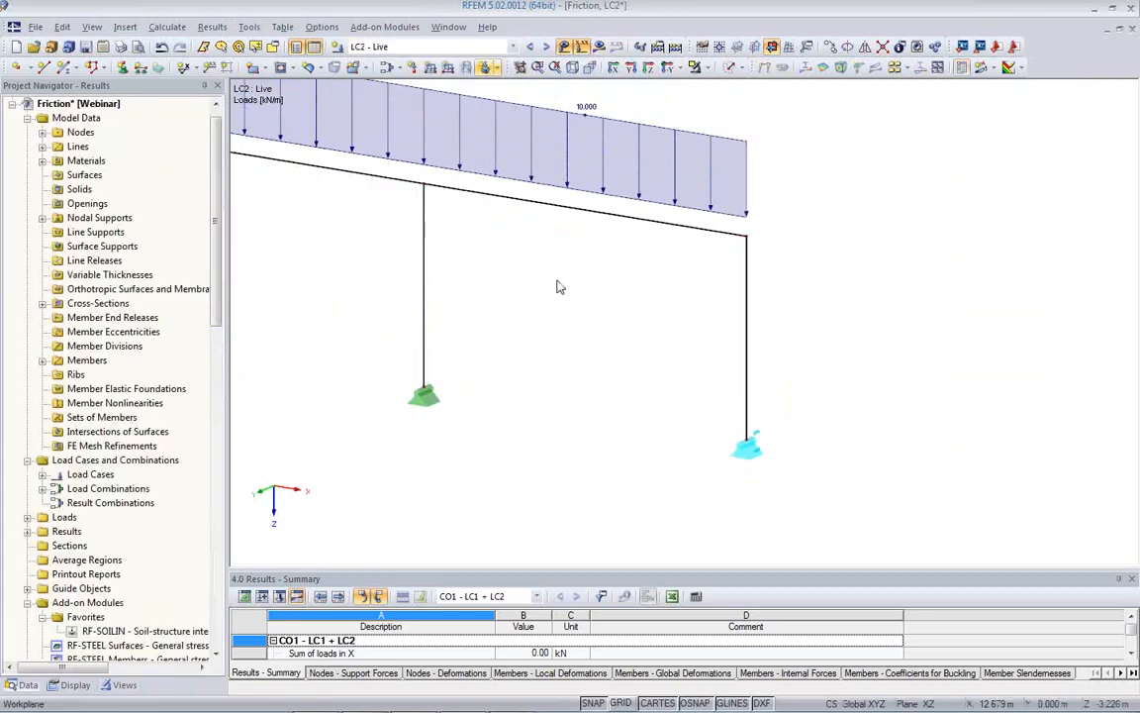
{"action": "left_click", "coordinate": [601, 49]}
{"action": "left_click", "coordinate": [572, 402]}
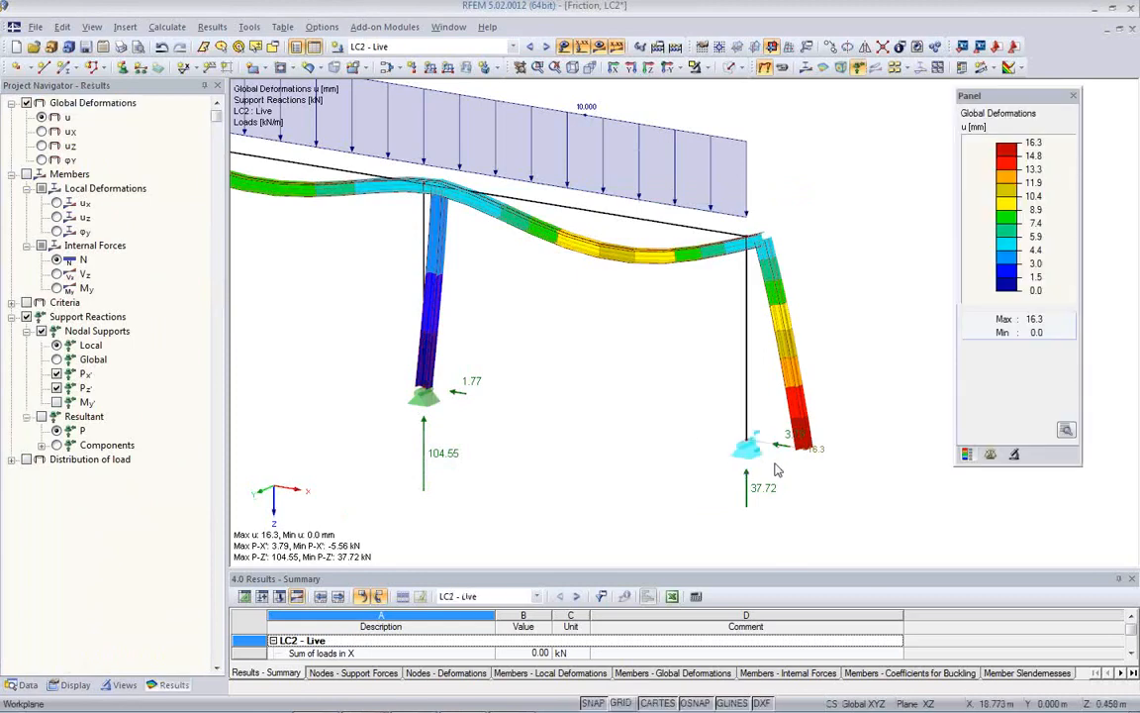
{"action": "scroll", "coordinate": [792, 472], "scroll_direction": "up", "scroll_amount": 5}
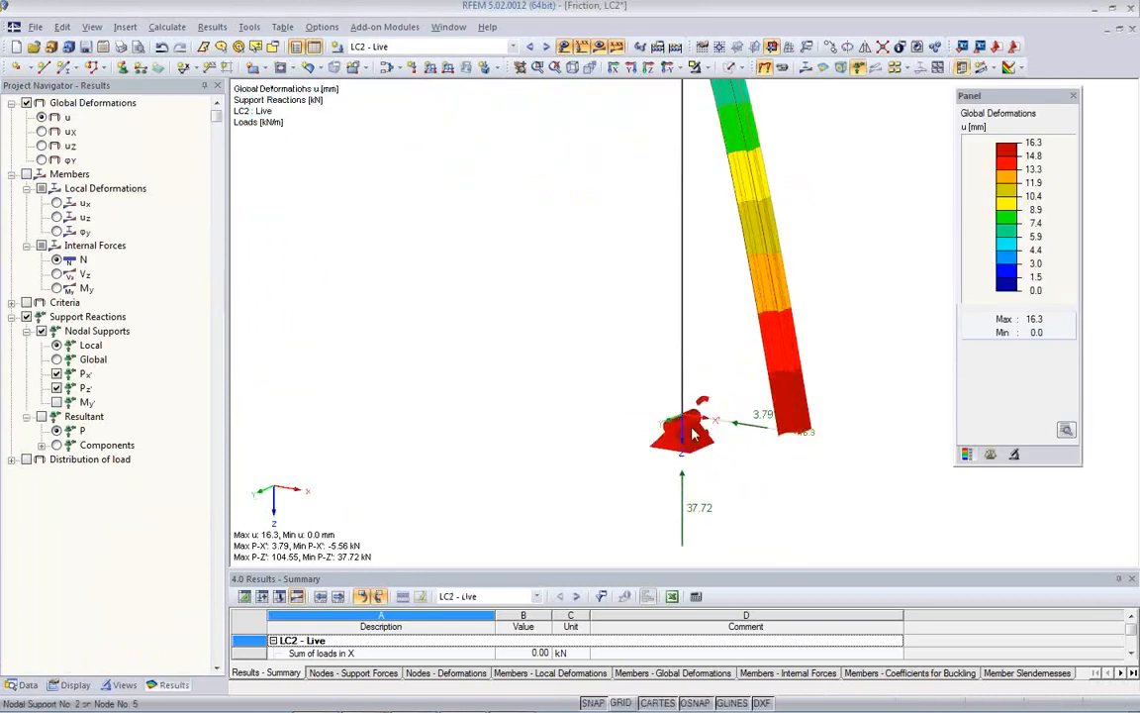
{"action": "middle_click_drag", "start_coordinate": [728, 469], "coordinate": [627, 434]}
{"action": "scroll", "coordinate": [627, 436], "scroll_direction": "up", "scroll_amount": 1}
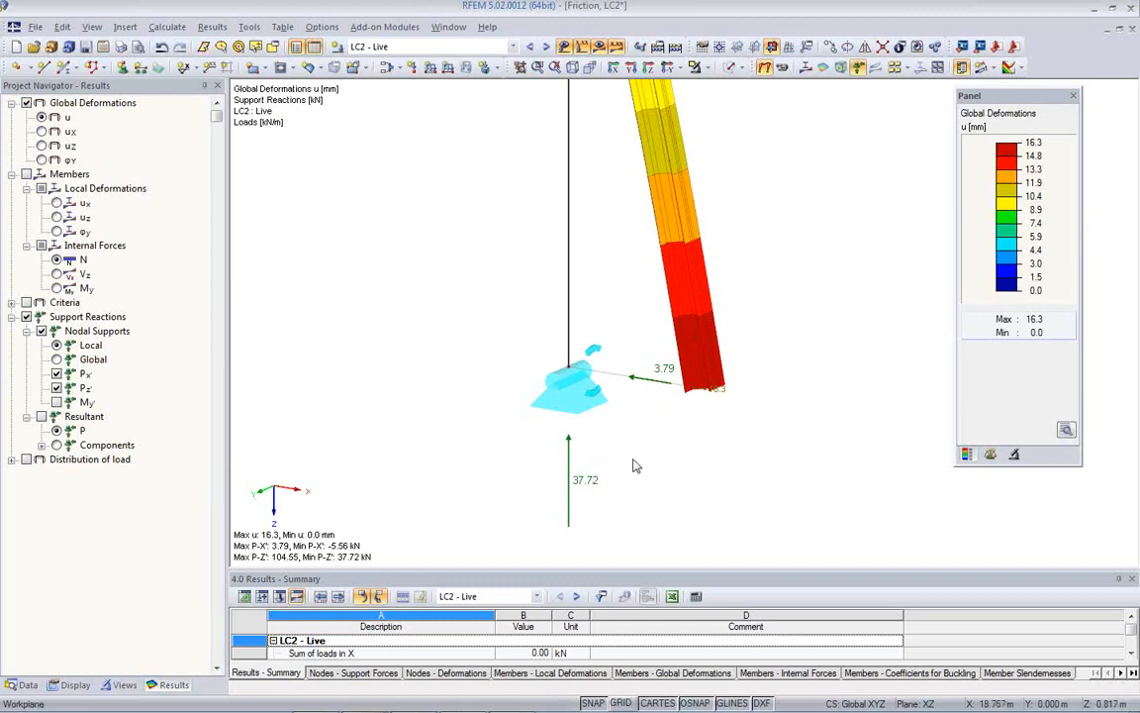
{"action": "scroll", "coordinate": [632, 460], "scroll_direction": "down", "scroll_amount": 3}
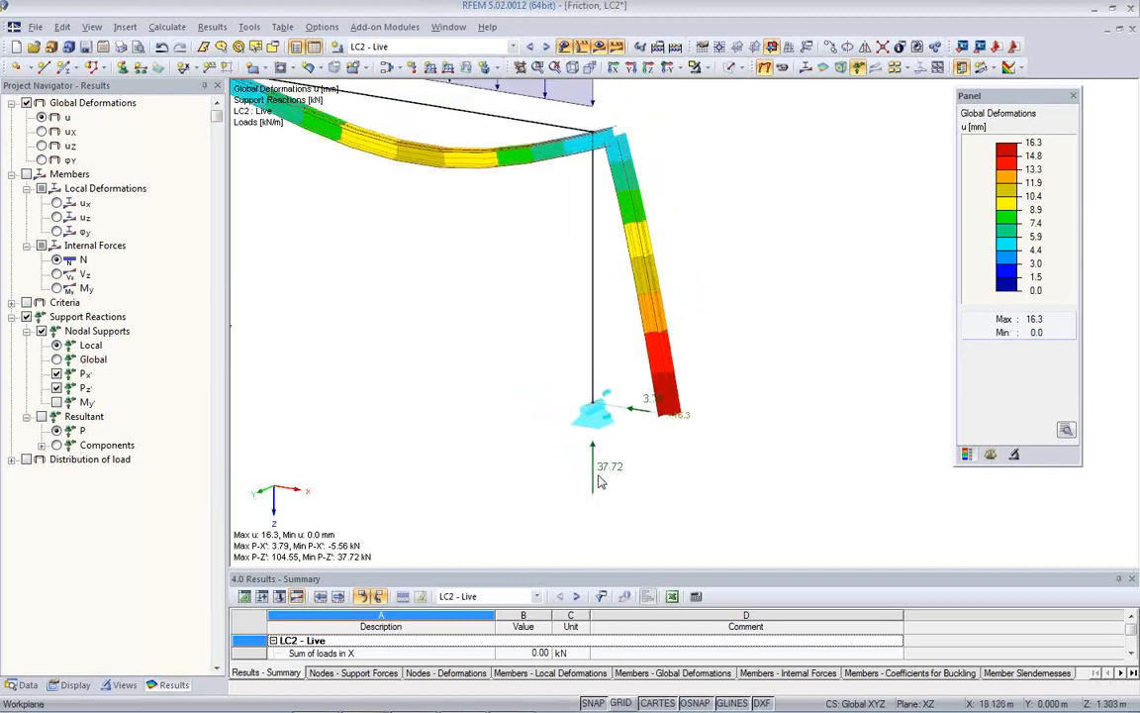
{"action": "scroll", "coordinate": [622, 447], "scroll_direction": "up", "scroll_amount": 2}
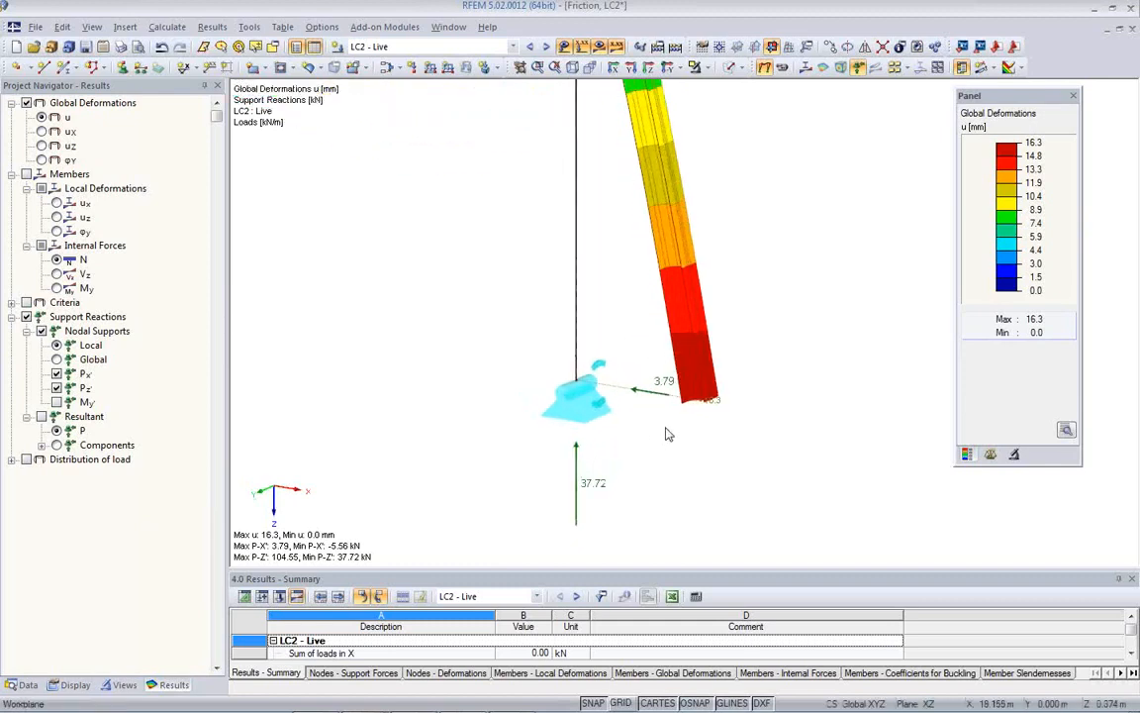
{"action": "scroll", "coordinate": [622, 446], "scroll_direction": "down", "scroll_amount": 3}
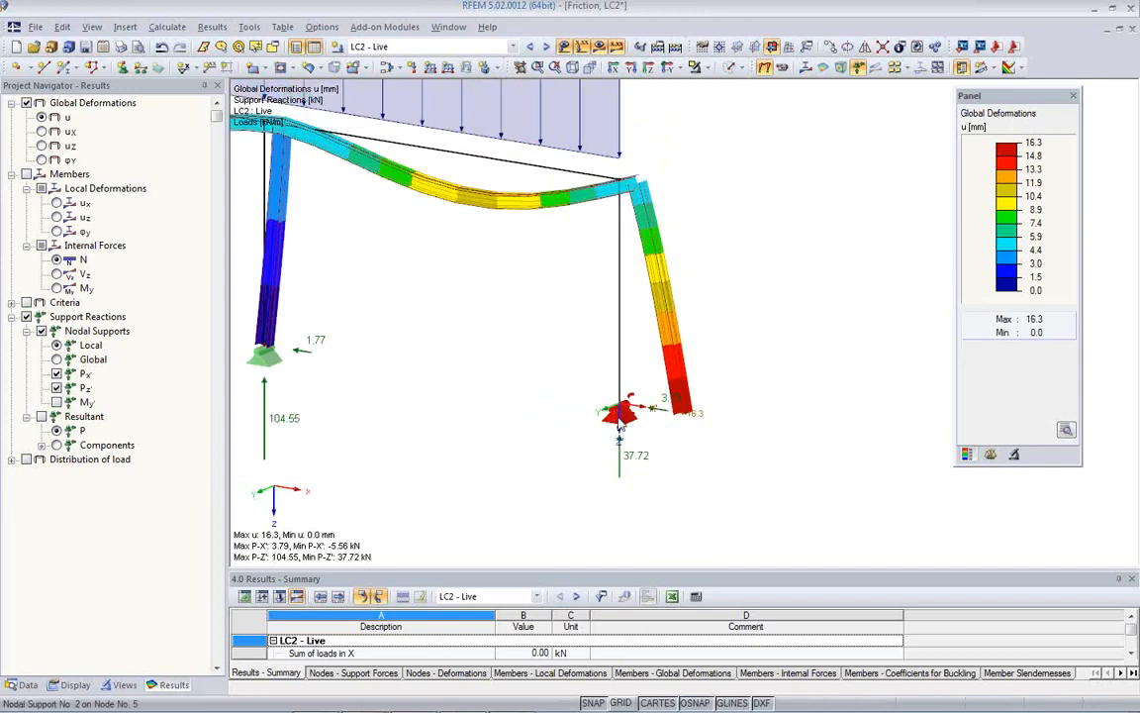
Edit the nodal support type at node 5, setting the uX' nonlinearity to Friction PY' PZ' with a friction coefficient µx of 0.10
{"action": "double_click", "coordinate": [619, 416]}
{"action": "left_click", "coordinate": [594, 289]}
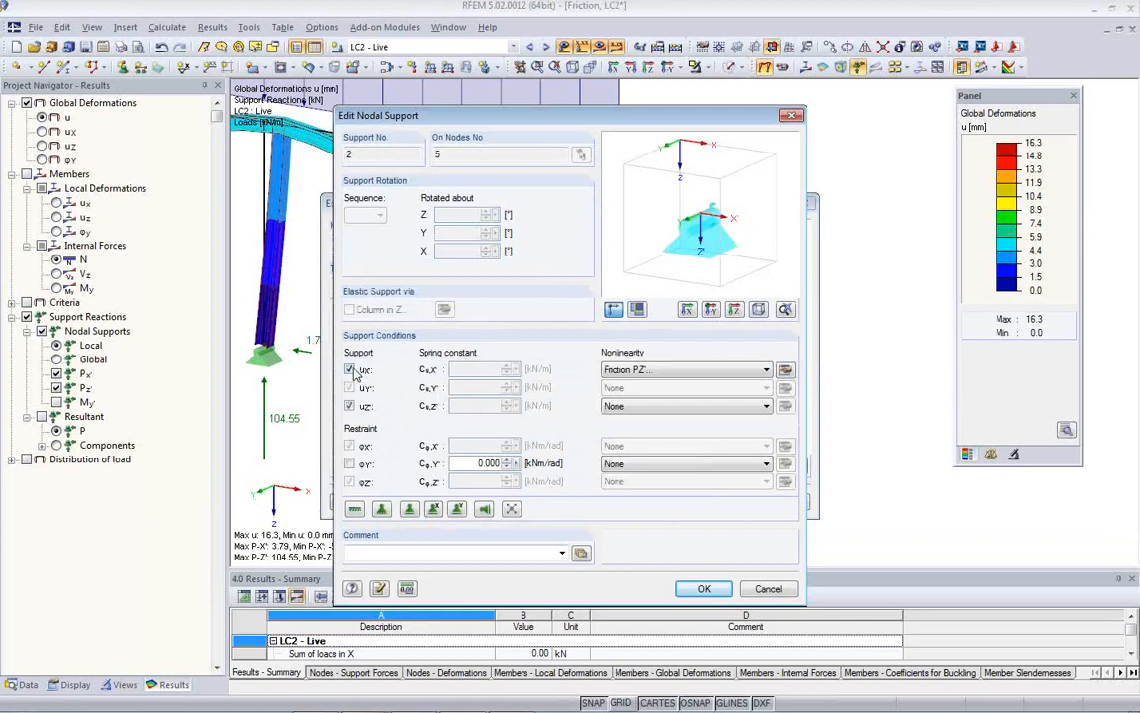
{"action": "left_click", "coordinate": [765, 372]}
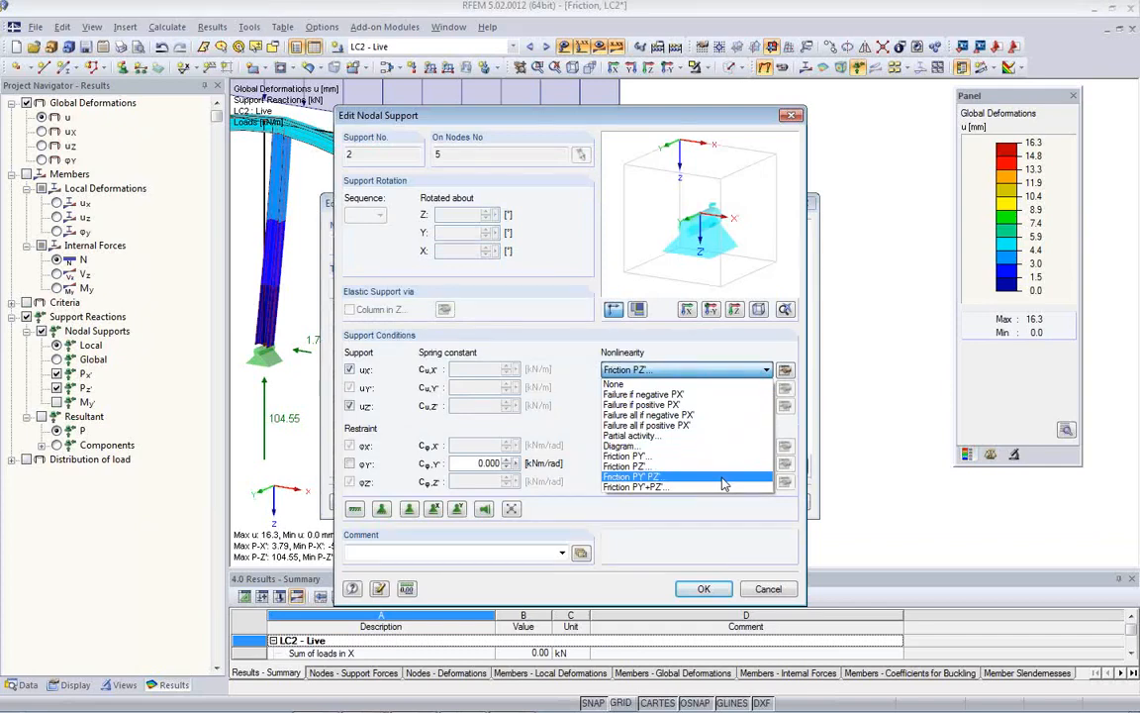
{"action": "left_click", "coordinate": [659, 480]}
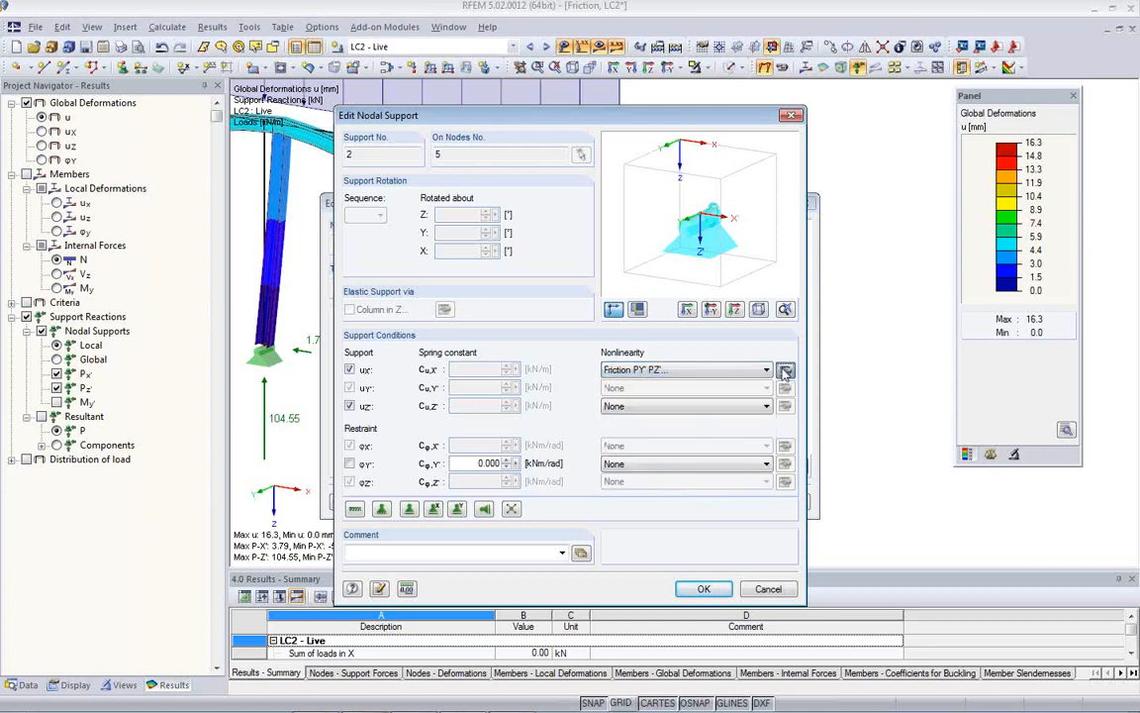
{"action": "left_click", "coordinate": [785, 369]}
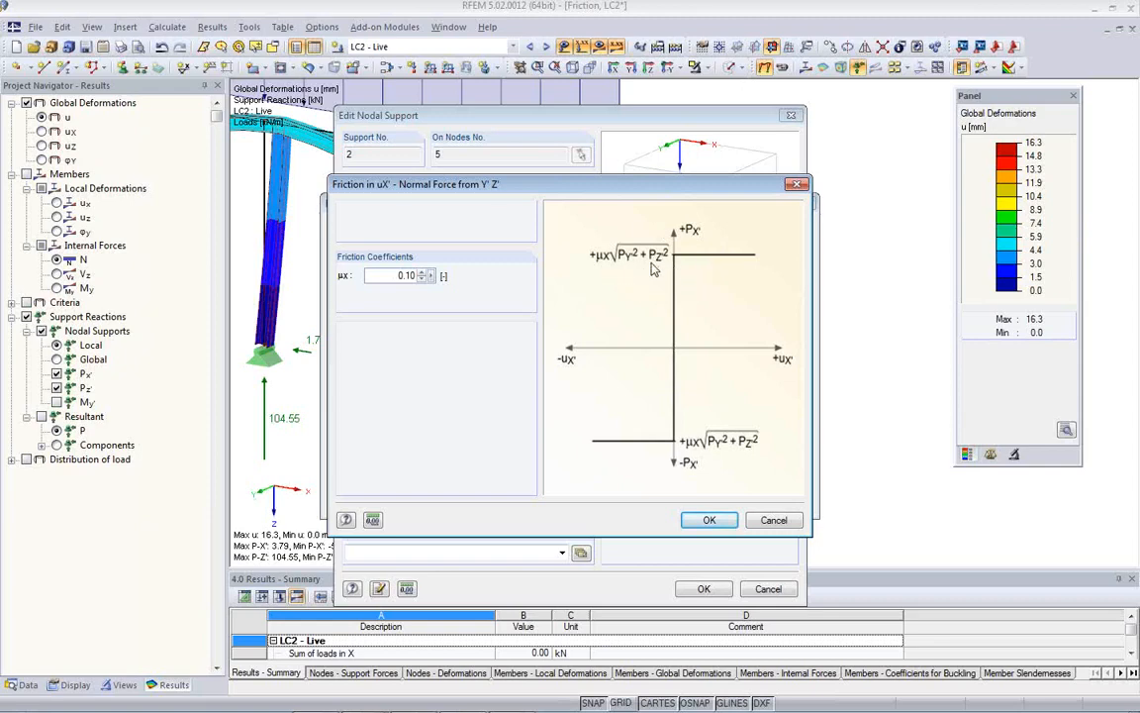
{"action": "left_click", "coordinate": [709, 519]}
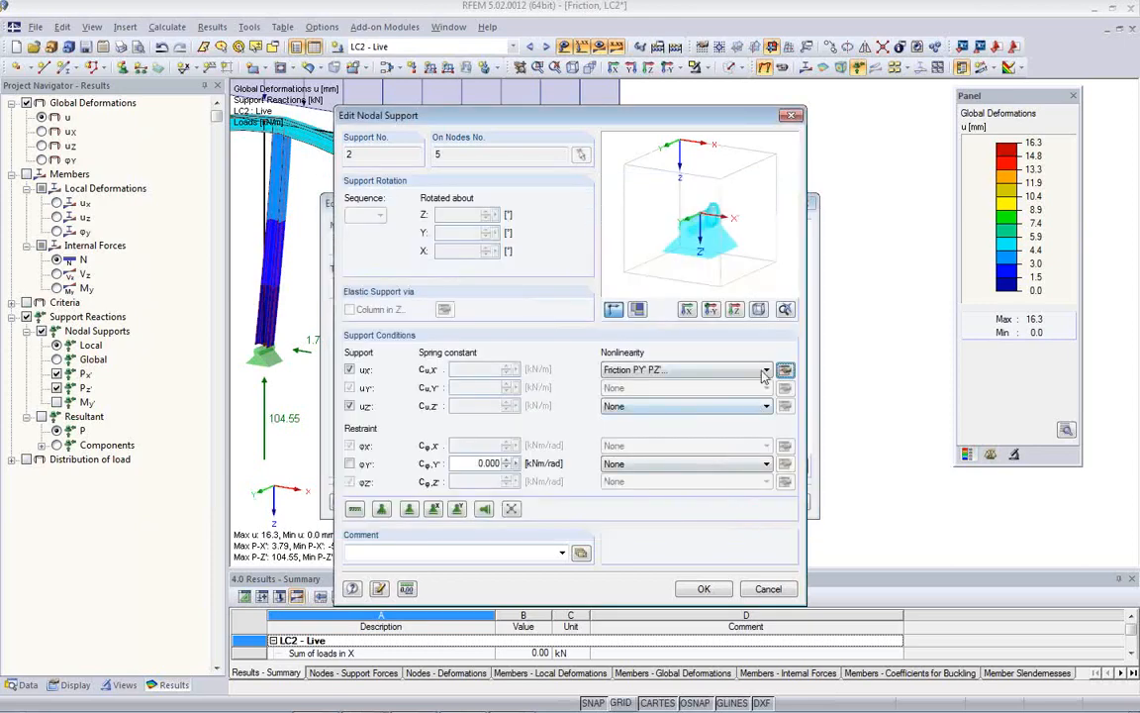
Switch the uX' nonlinearity to Friction PY'+PZ' and inspect its friction coefficients µXY and µXZ without changing them
{"action": "left_click", "coordinate": [683, 369]}
{"action": "left_click", "coordinate": [713, 480]}
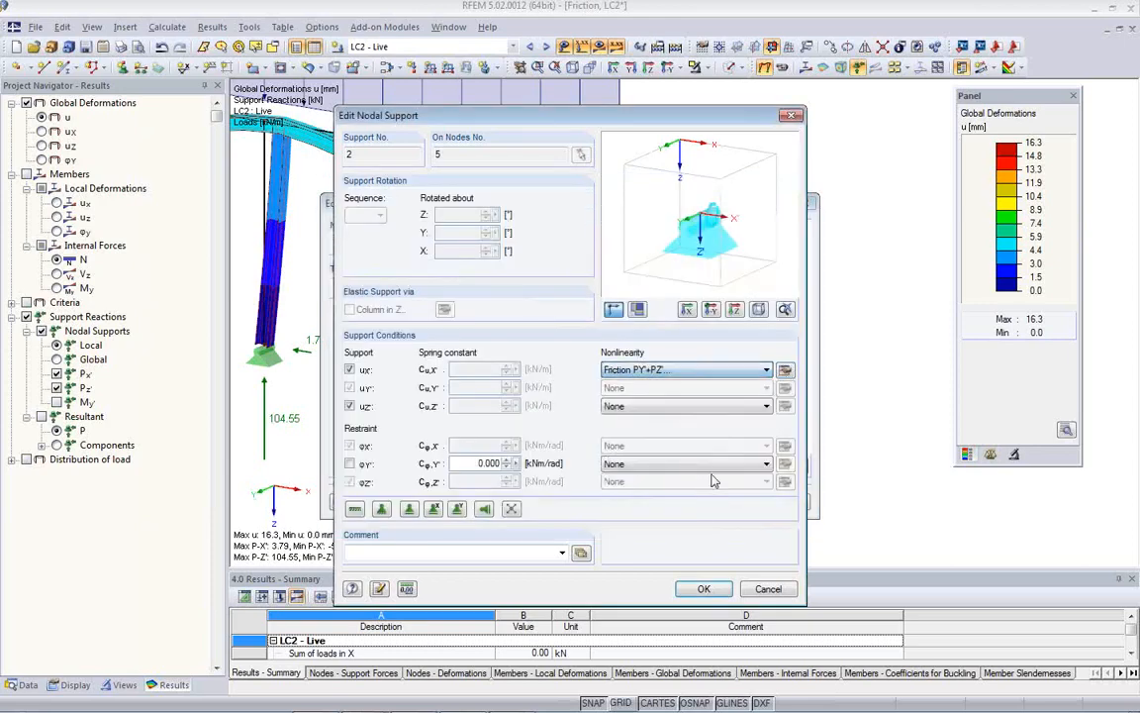
{"action": "left_click", "coordinate": [785, 369]}
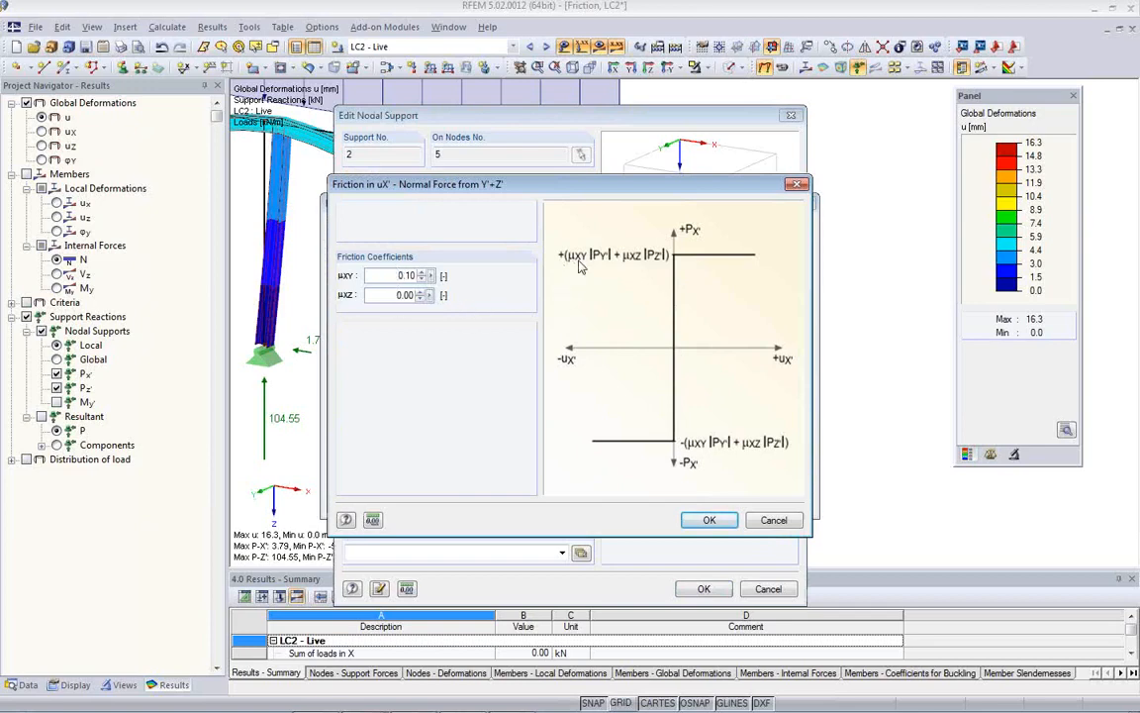
{"action": "left_click", "coordinate": [774, 519]}
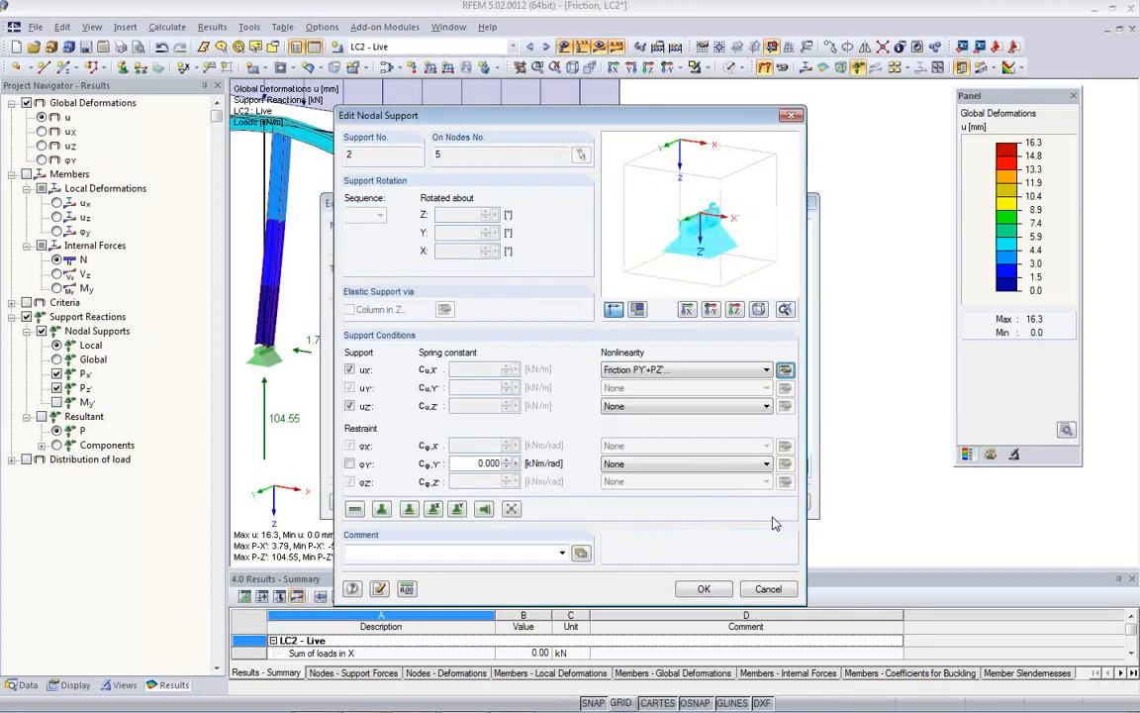
Change the uX' nonlinearity to Diagram, open its definition and check for saved diagram data to load
{"action": "left_click", "coordinate": [764, 370]}
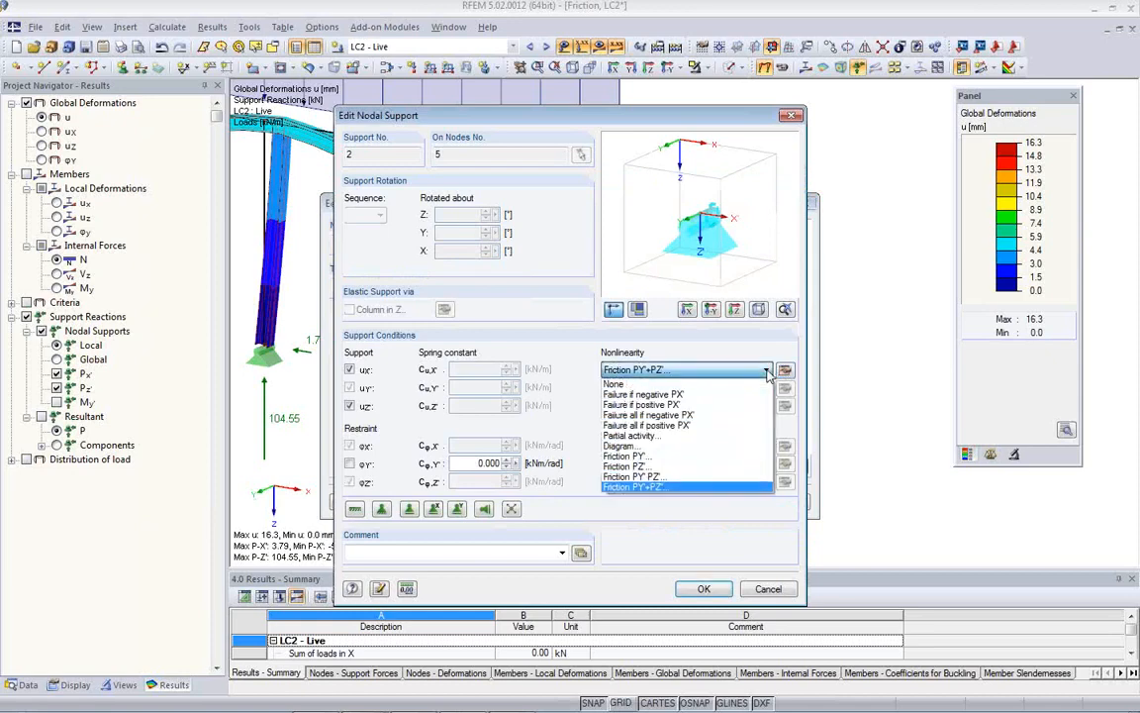
{"action": "left_click", "coordinate": [723, 451]}
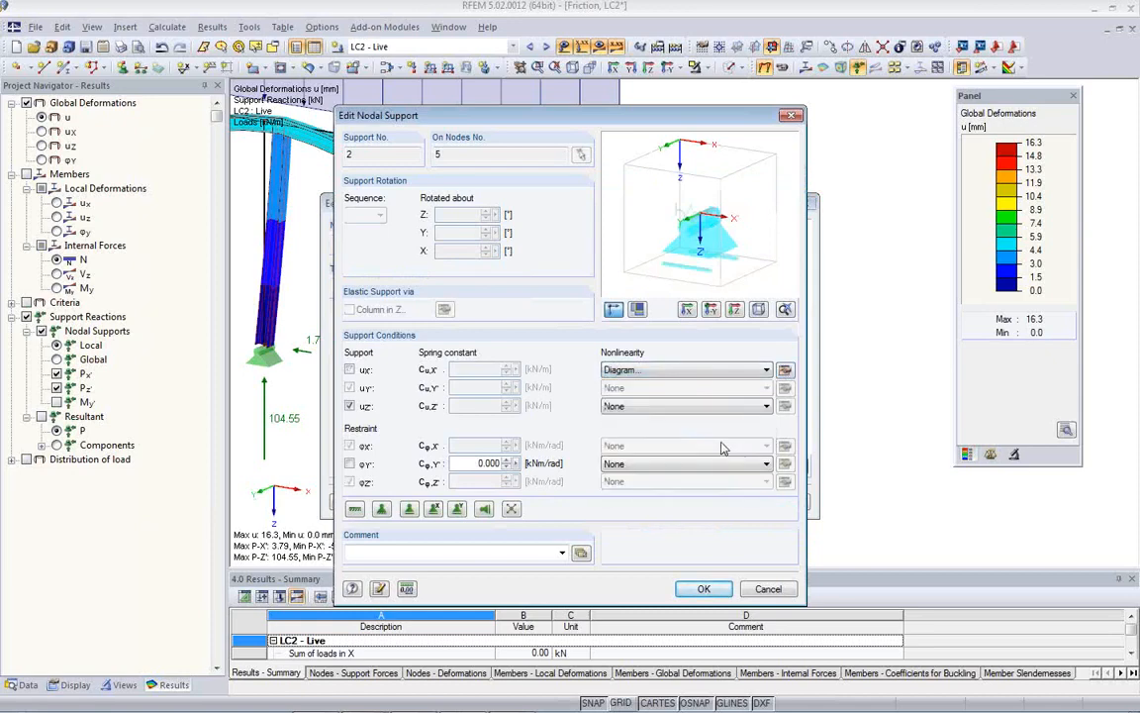
{"action": "left_click", "coordinate": [784, 370]}
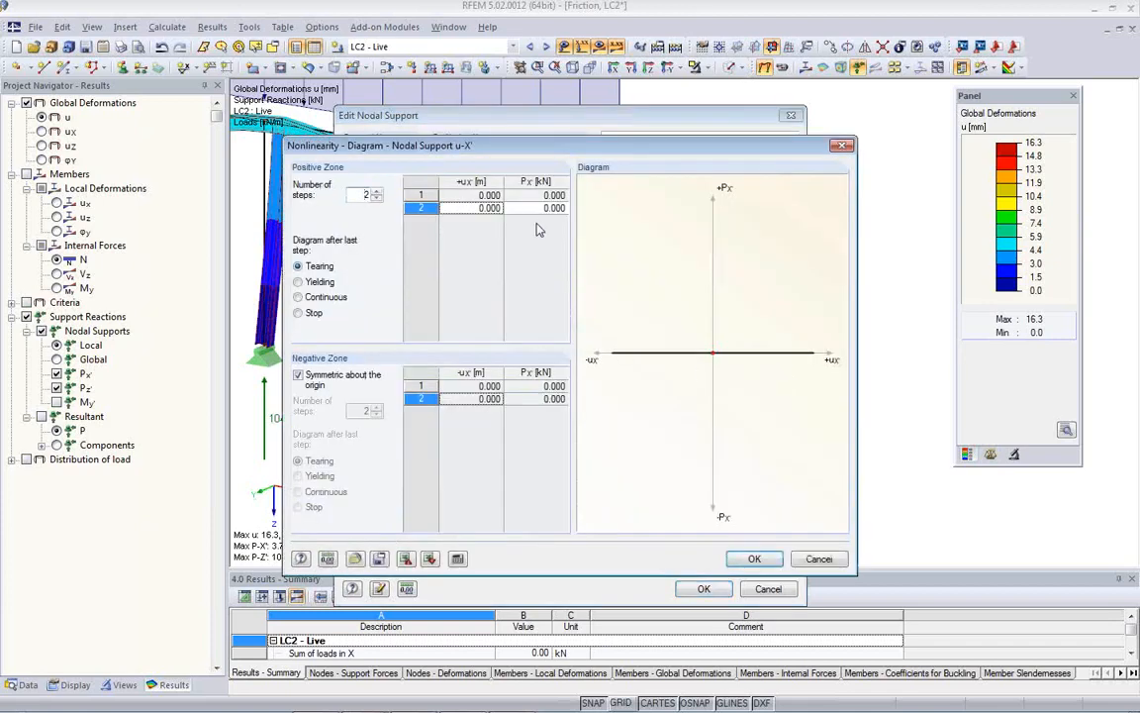
{"action": "left_click", "coordinate": [356, 557]}
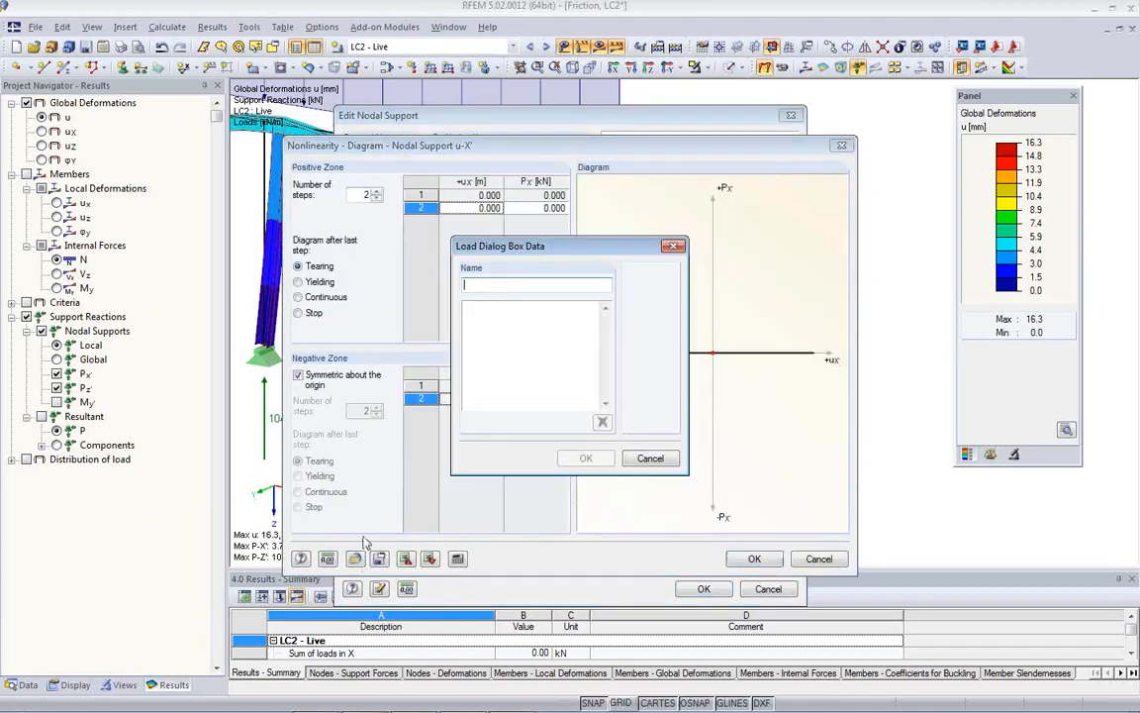
{"action": "left_click", "coordinate": [651, 458]}
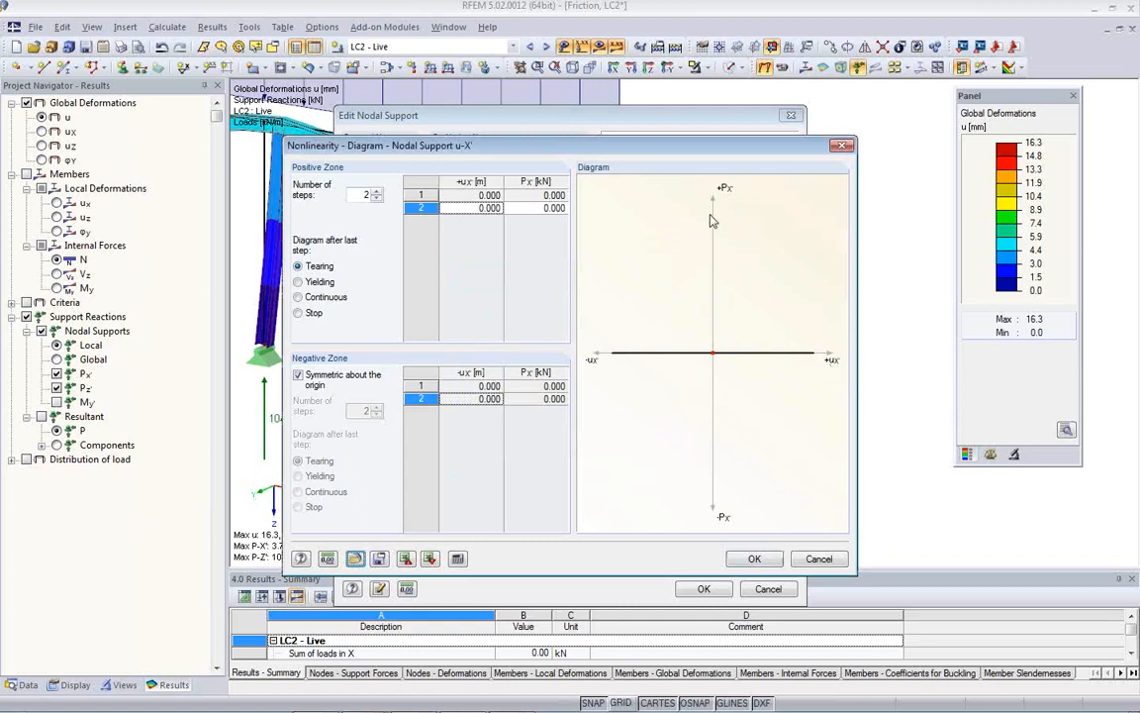
Define a three-step positive zone for the uX' diagram, with 10 kN at 0.1 m and 13 kN at 0.2 m
{"action": "left_click", "coordinate": [485, 207]}
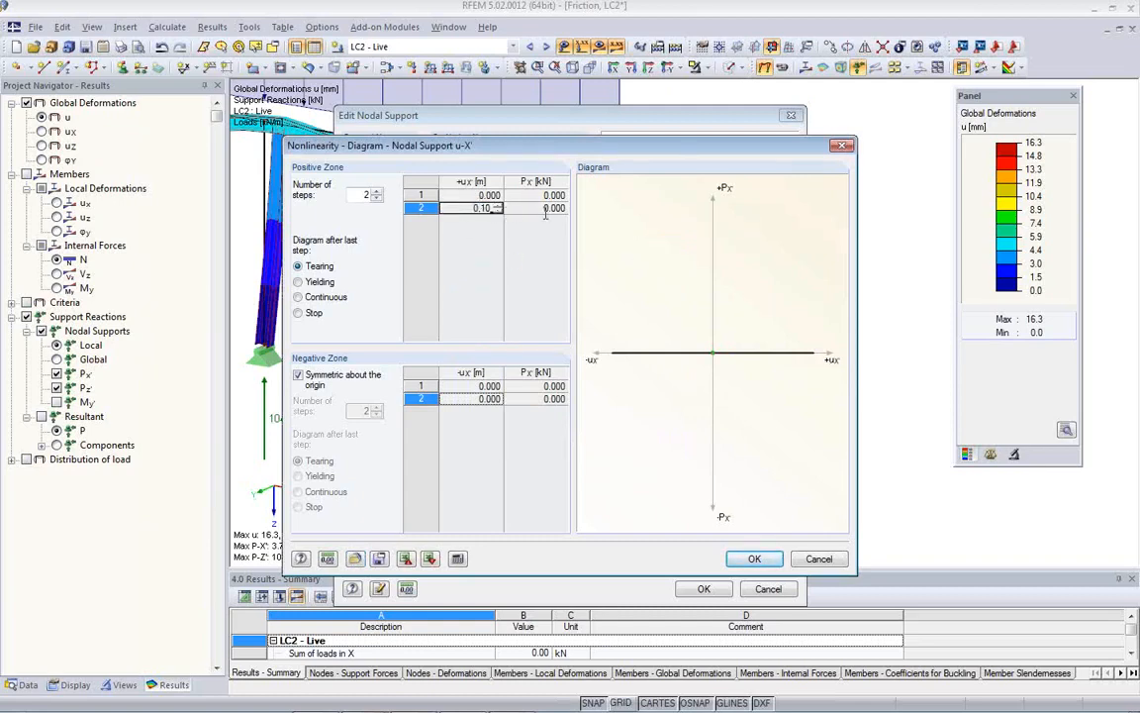
{"action": "left_click", "coordinate": [378, 192]}
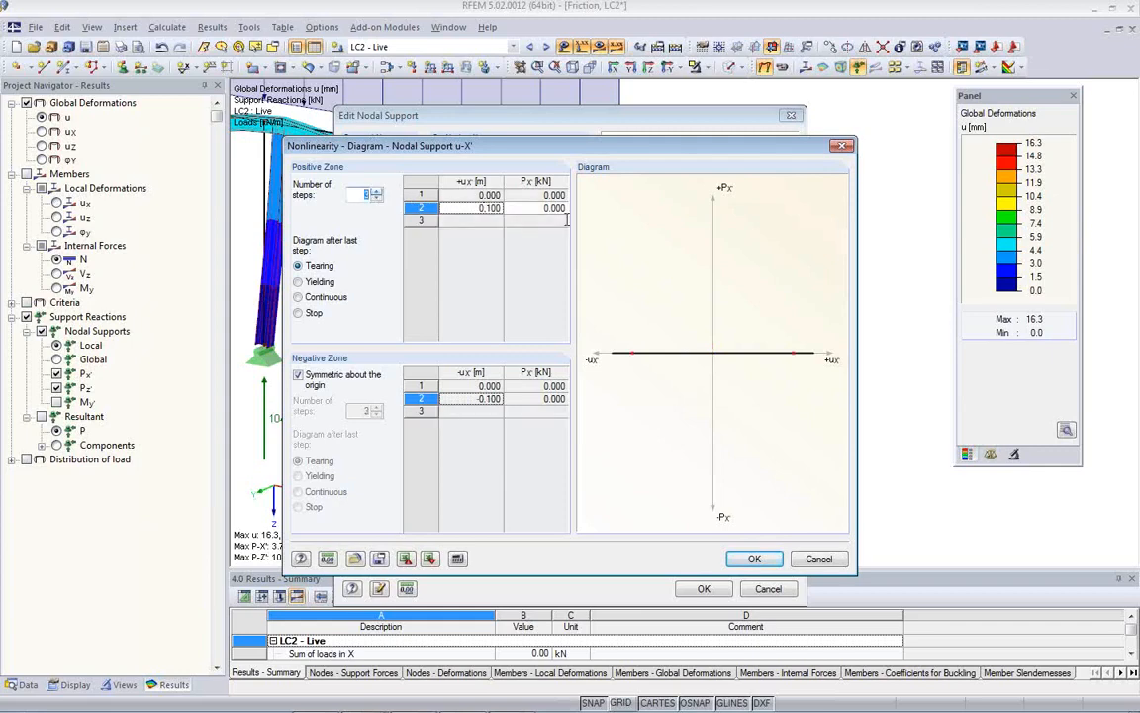
{"action": "left_click", "coordinate": [523, 210]}
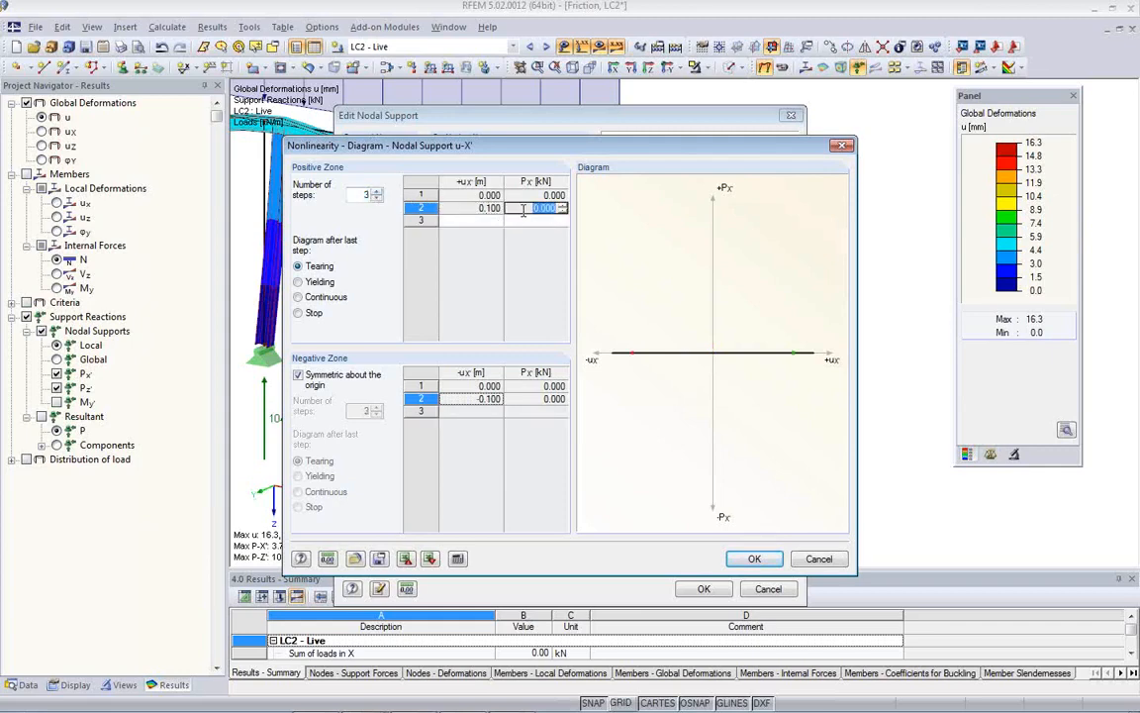
{"action": "type", "text": "10"}
{"action": "left_click", "coordinate": [482, 220]}
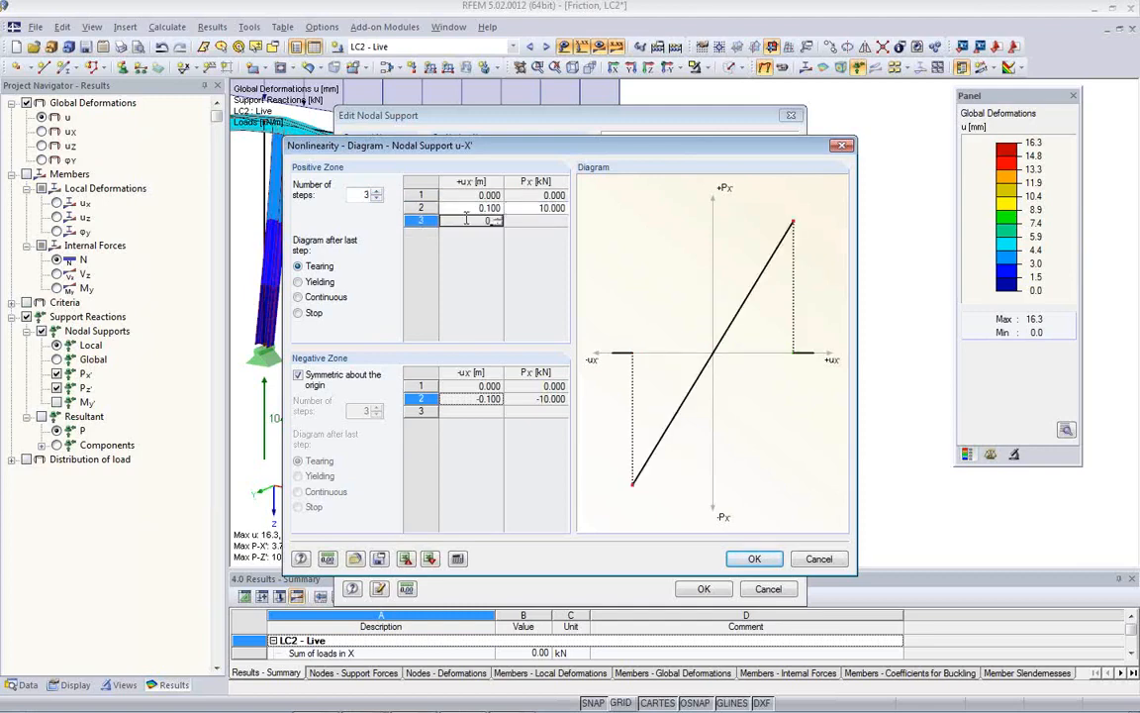
{"action": "left_click", "coordinate": [540, 221]}
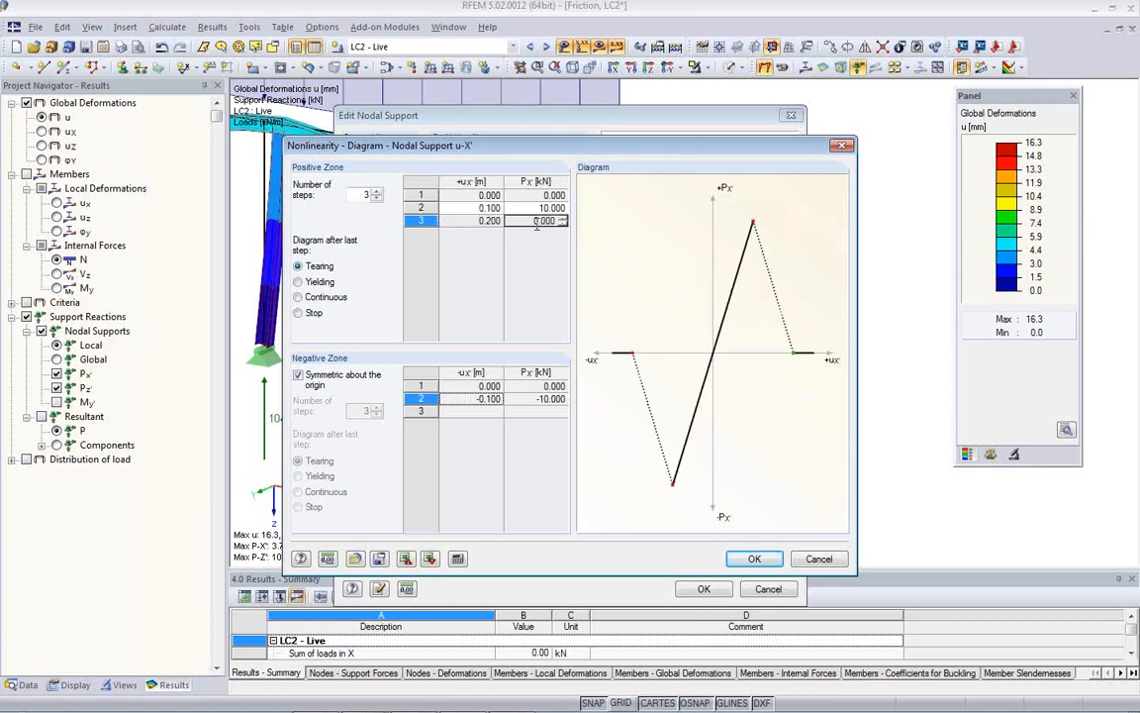
{"action": "type", "text": "13"}
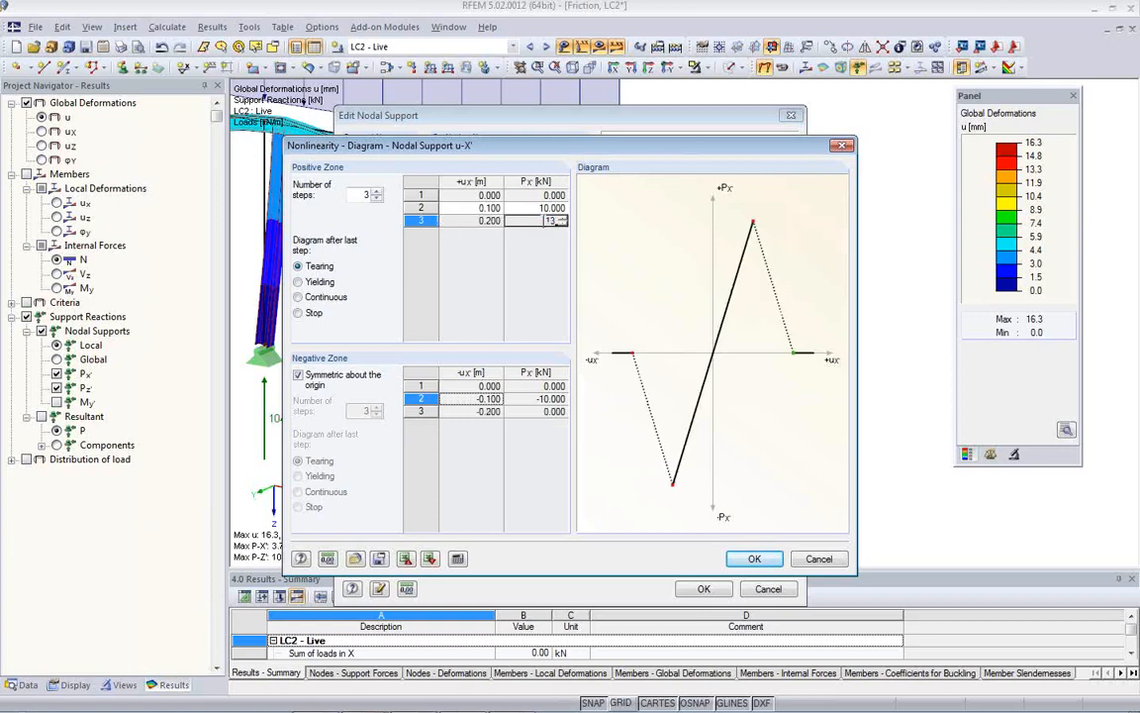
{"action": "left_click", "coordinate": [536, 206]}
Try the Yielding, Continuous, Stop and Tearing options for the uX' diagram's behaviour after its last step
{"action": "left_click", "coordinate": [298, 282]}
{"action": "left_click", "coordinate": [298, 297]}
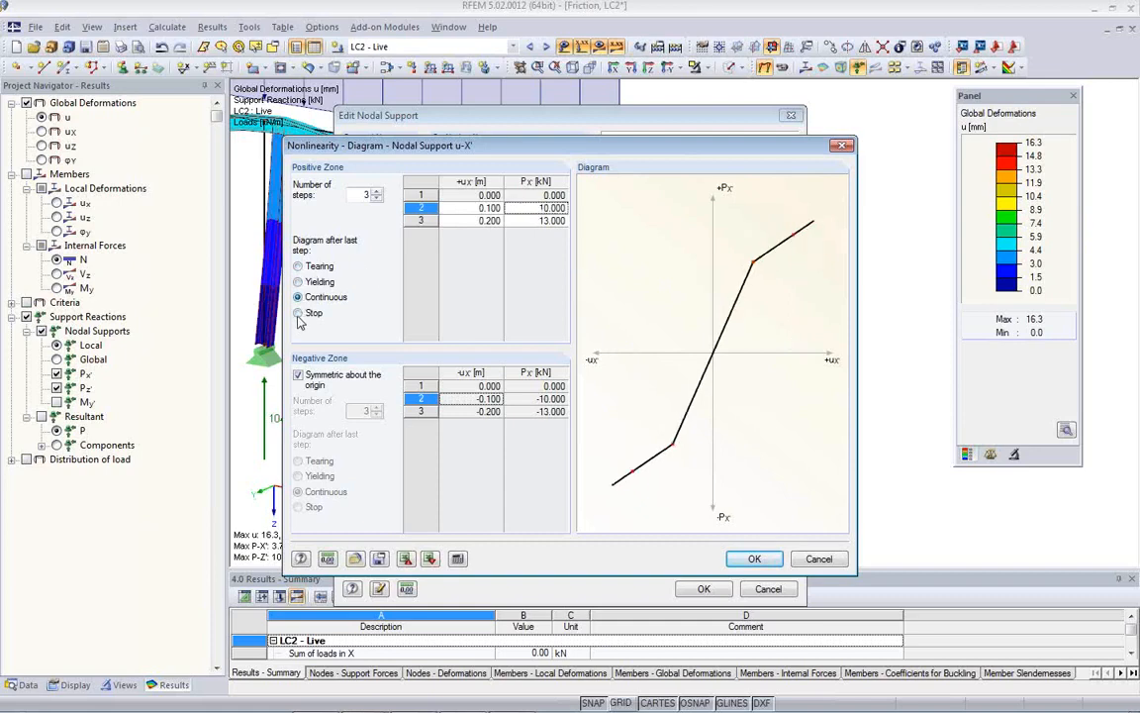
{"action": "left_click", "coordinate": [298, 313]}
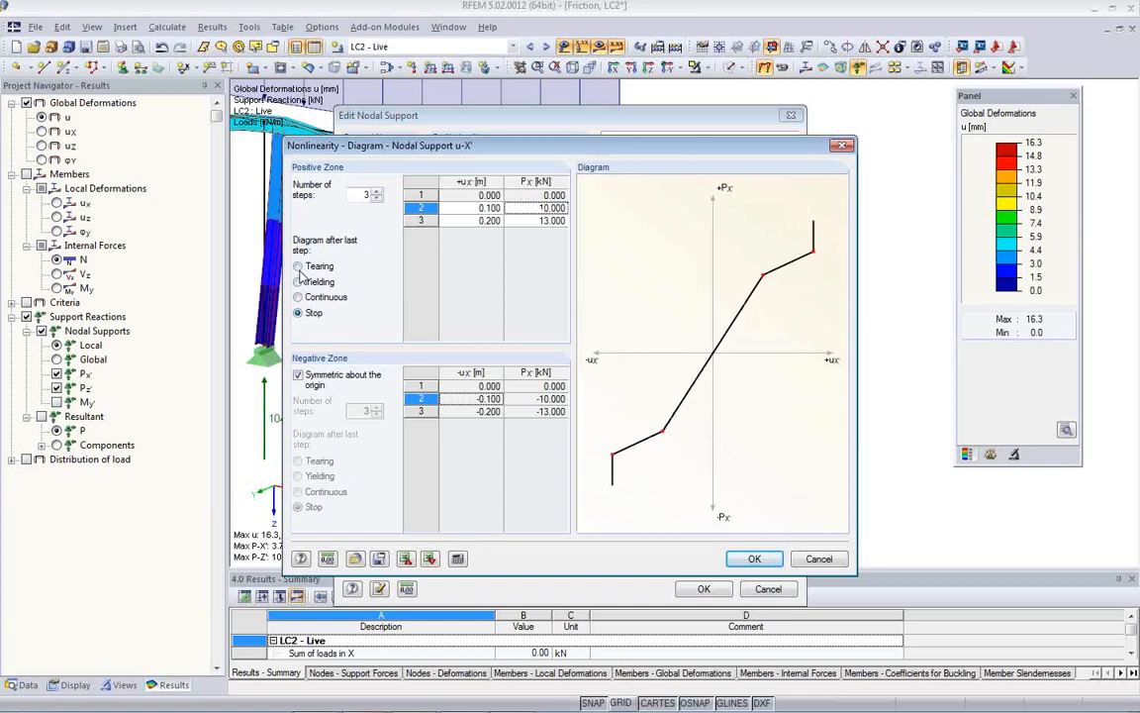
{"action": "left_click", "coordinate": [298, 267]}
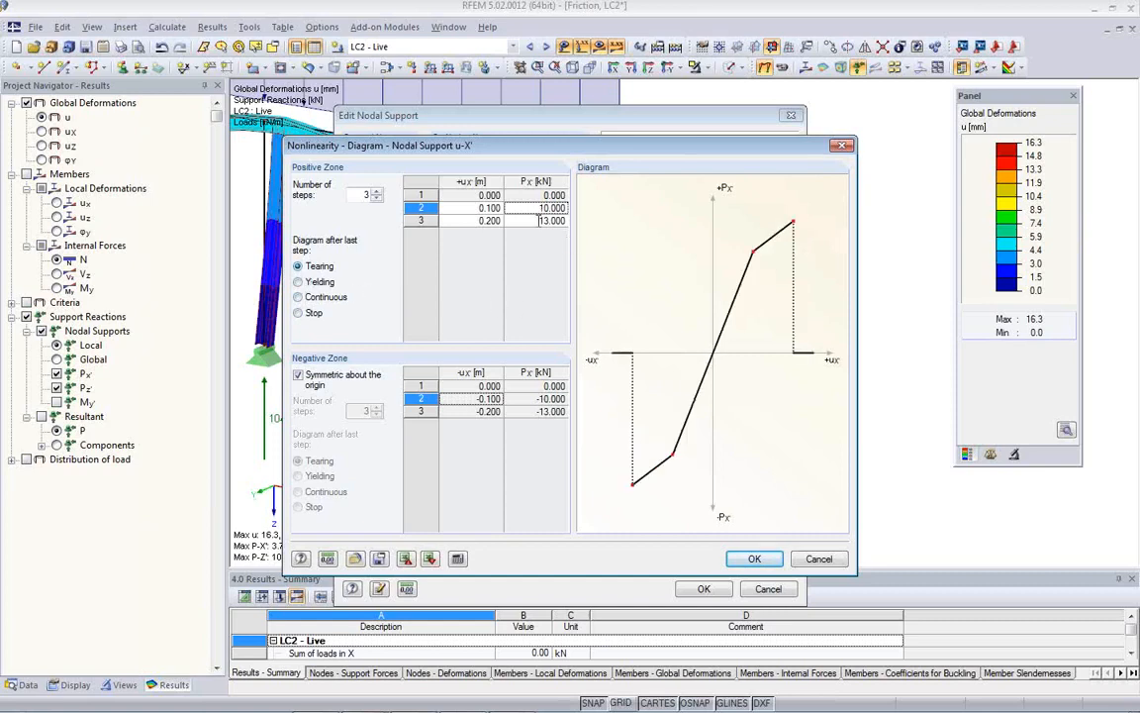
Turn the negative zone's symmetry about the origin off and on again, and discard the uX' diagram definition
{"action": "left_click", "coordinate": [532, 208]}
{"action": "left_click", "coordinate": [298, 376]}
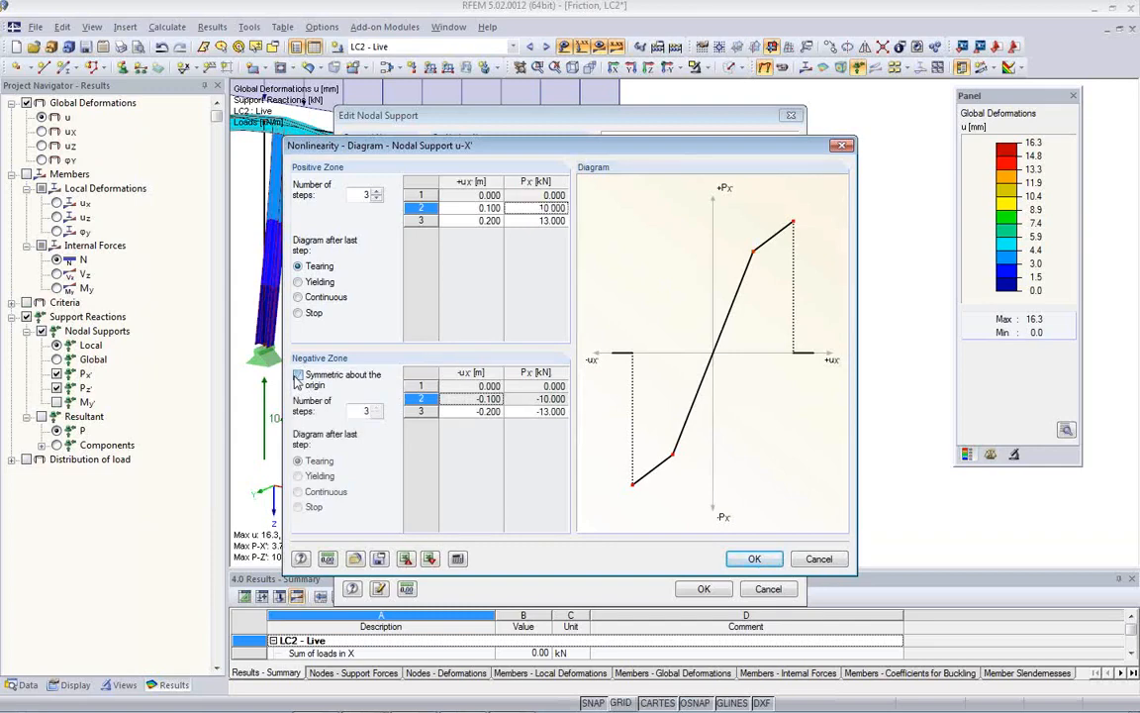
{"action": "left_click", "coordinate": [298, 376]}
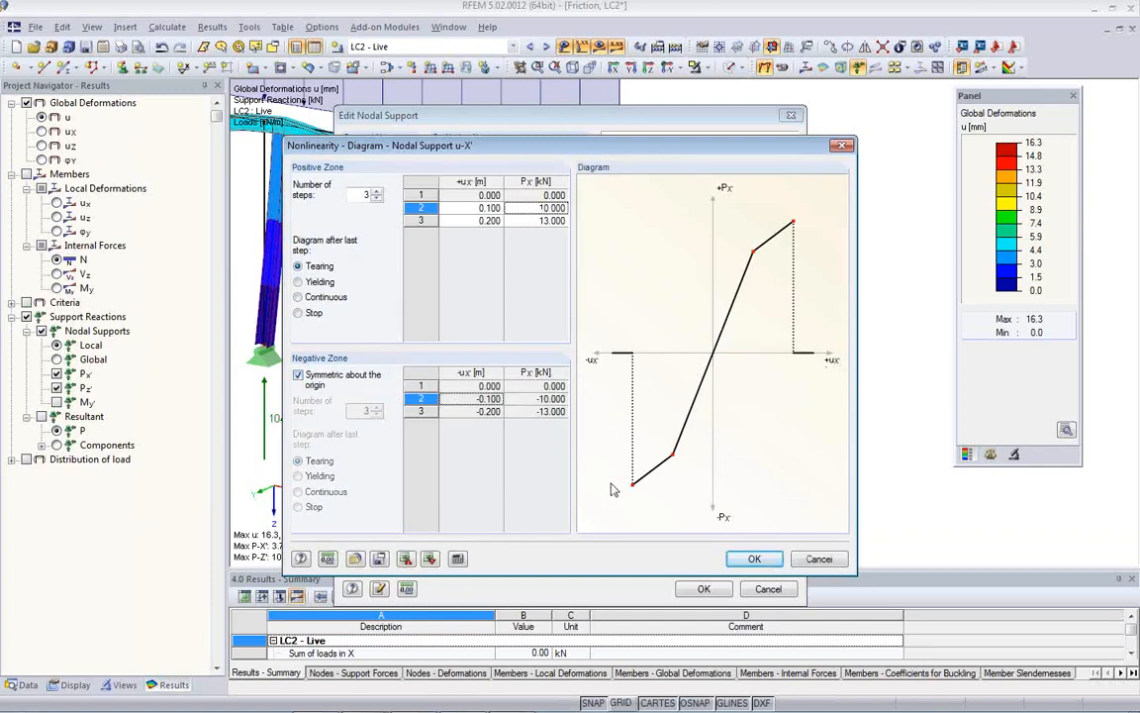
{"action": "left_click", "coordinate": [819, 559]}
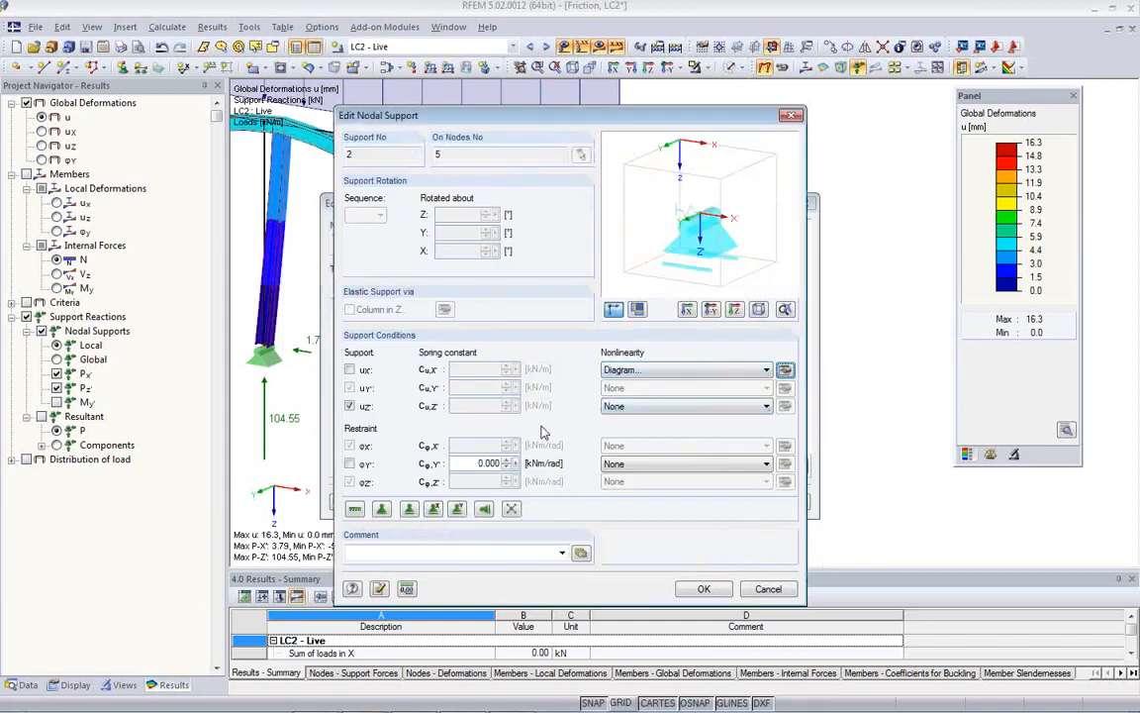
Review the nonlinearity options available for uX' and cancel all edits to the node 5 support
{"action": "left_click", "coordinate": [768, 370]}
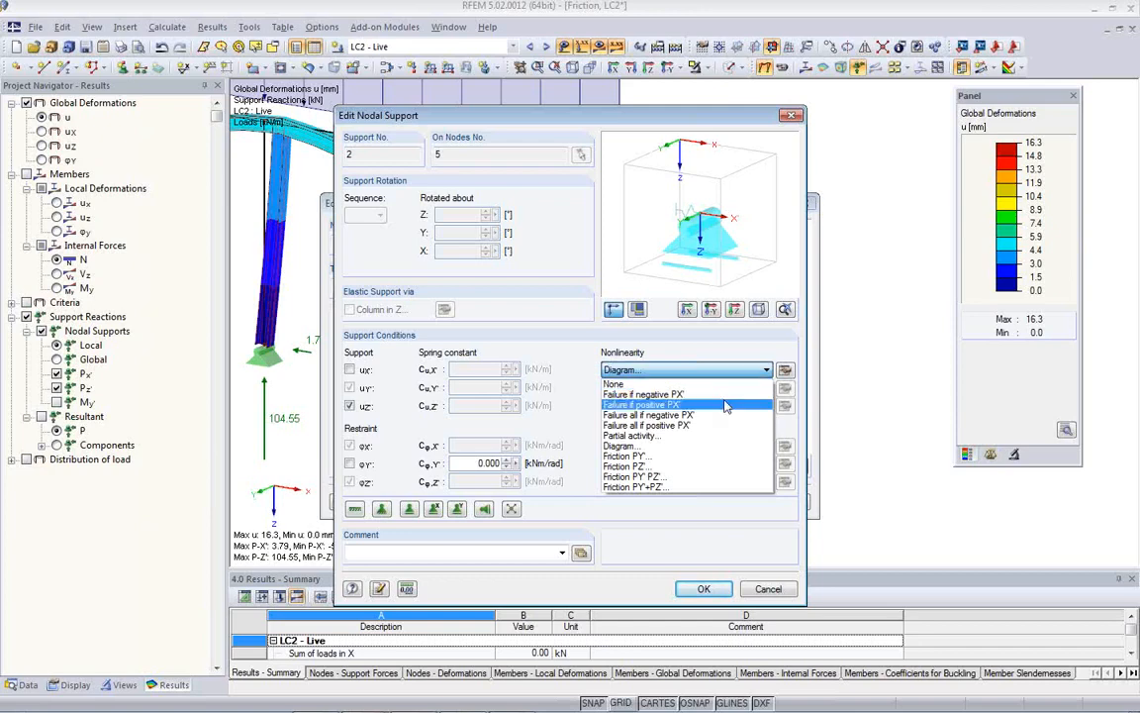
{"action": "left_click", "coordinate": [779, 594]}
{"action": "left_click", "coordinate": [779, 594]}
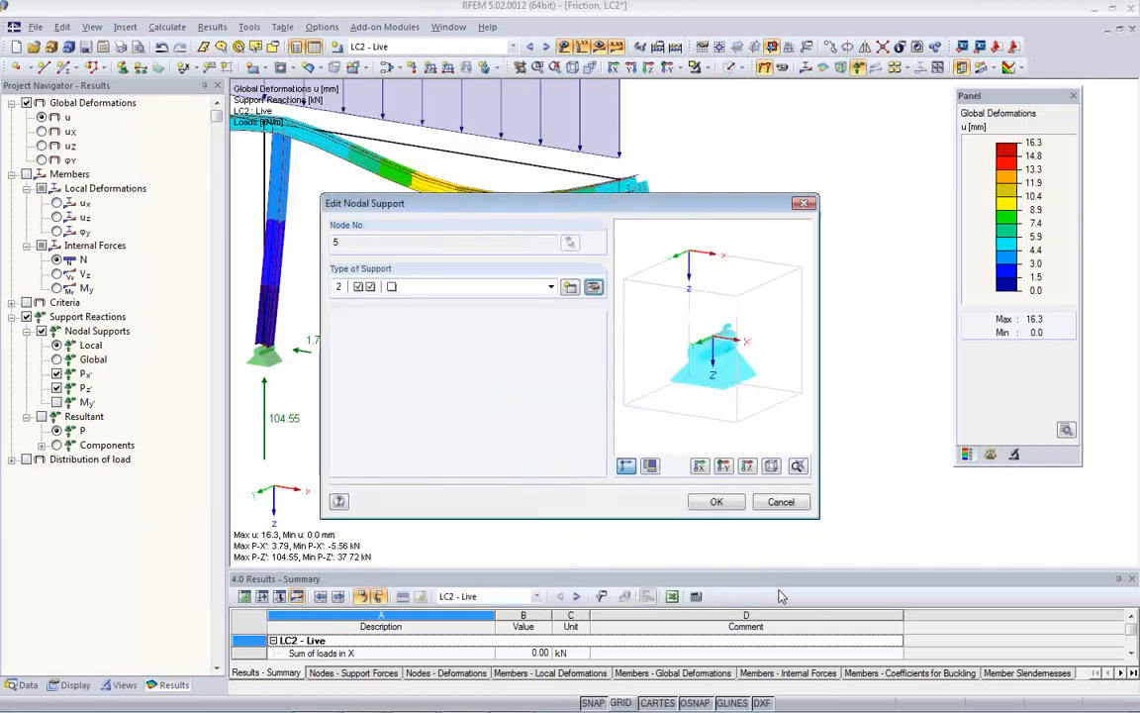
{"action": "left_click", "coordinate": [781, 503]}
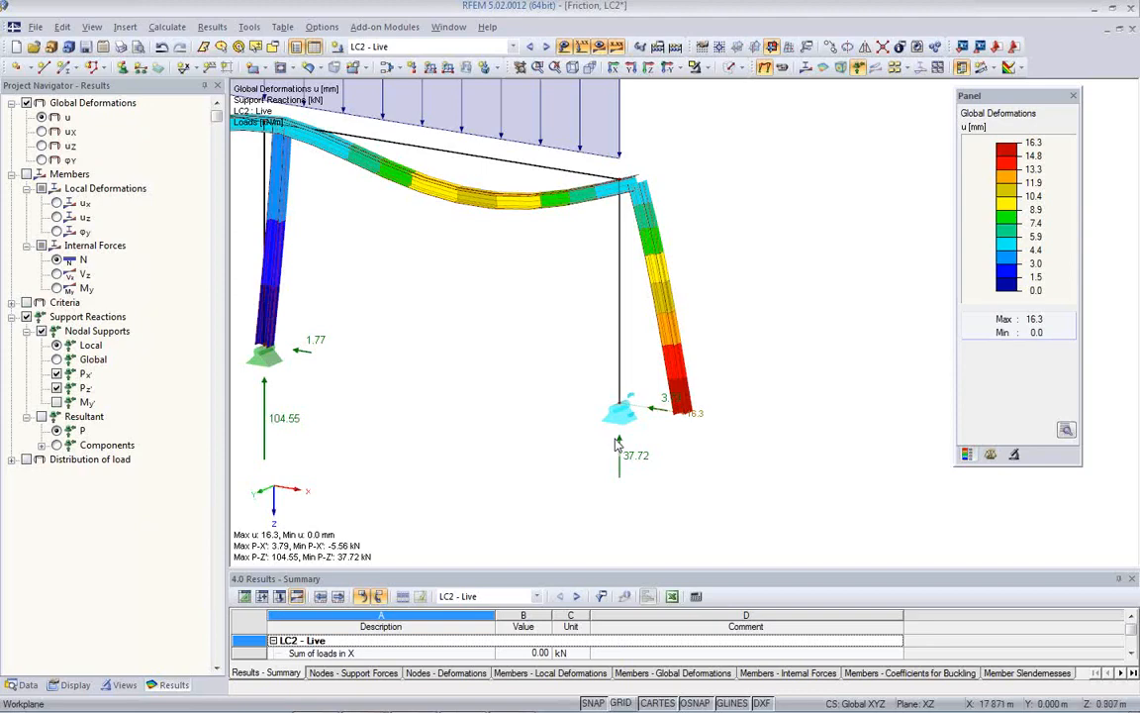
Close the Friction model and open the CableOnPulley model from the Webinar project
{"action": "left_click", "coordinate": [1131, 30]}
{"action": "left_click", "coordinate": [515, 349]}
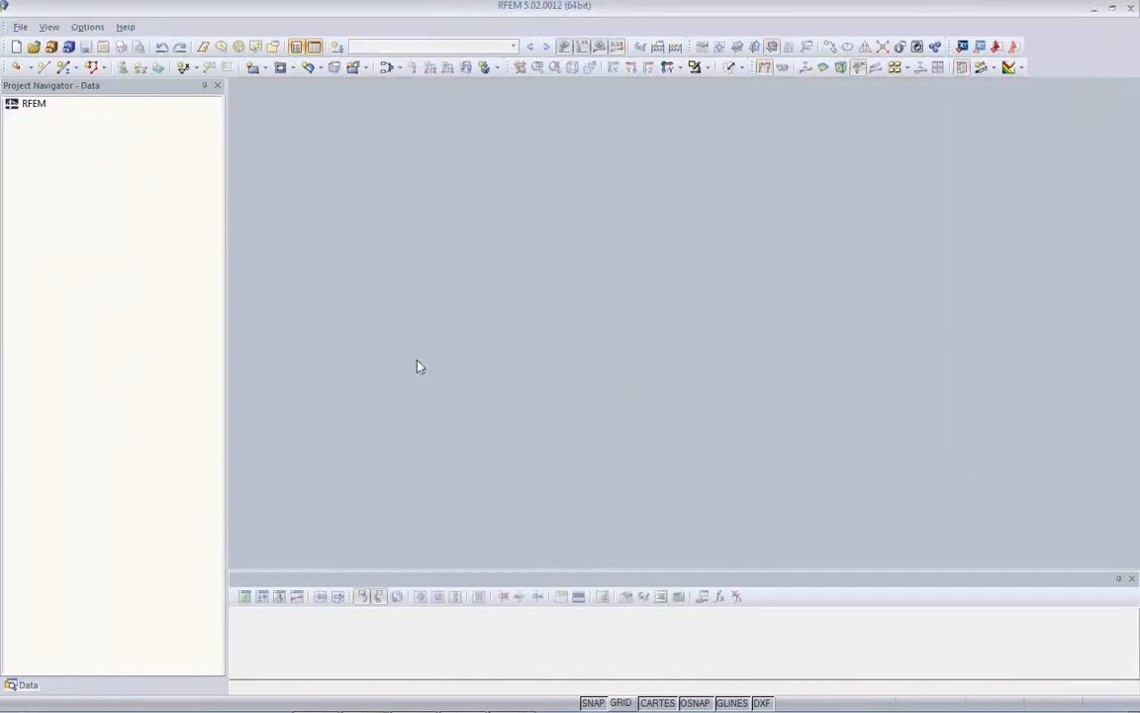
{"action": "left_click", "coordinate": [51, 46]}
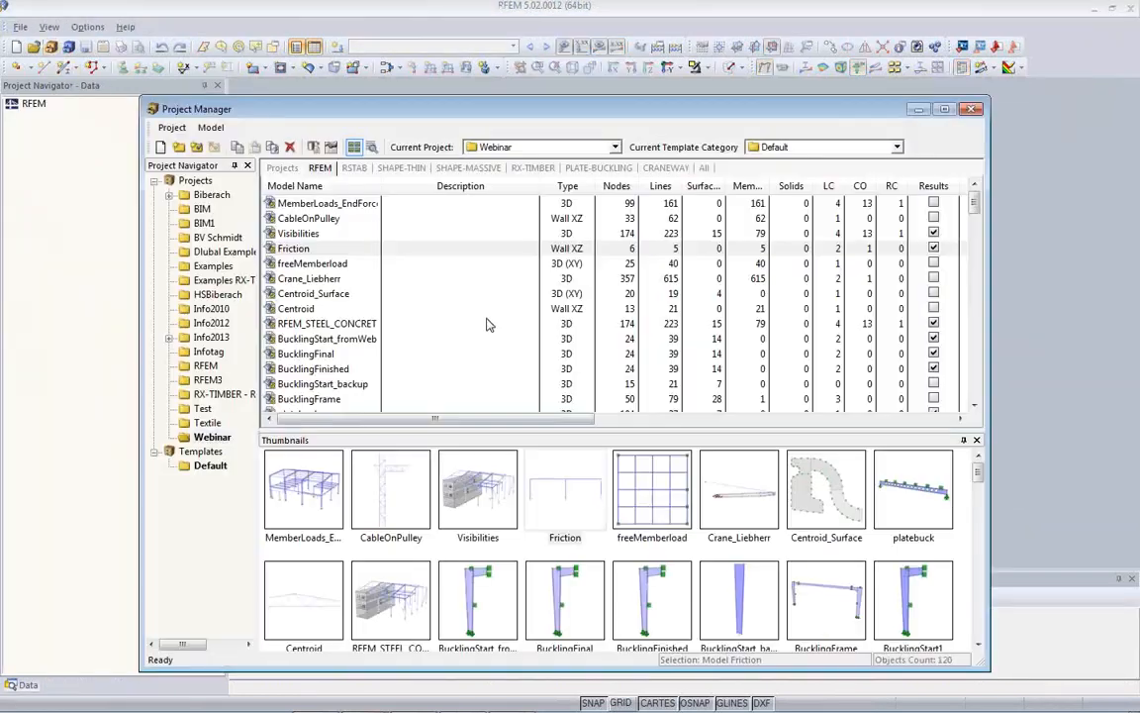
{"action": "left_click", "coordinate": [387, 526]}
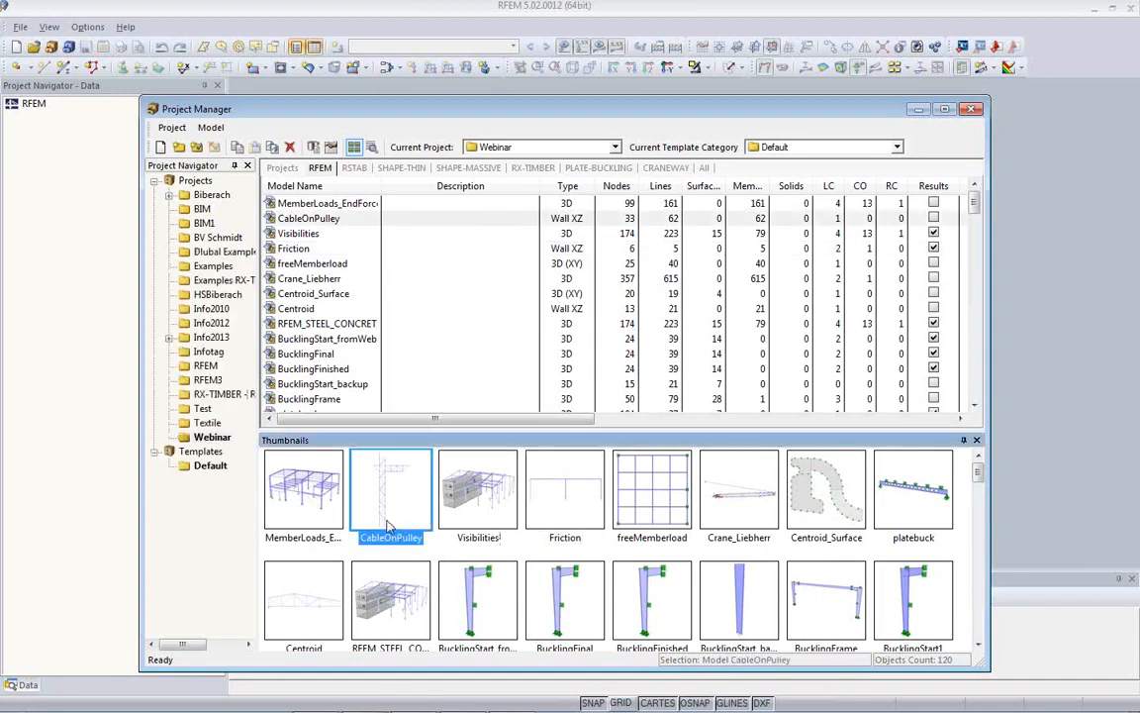
{"action": "double_click", "coordinate": [389, 525]}
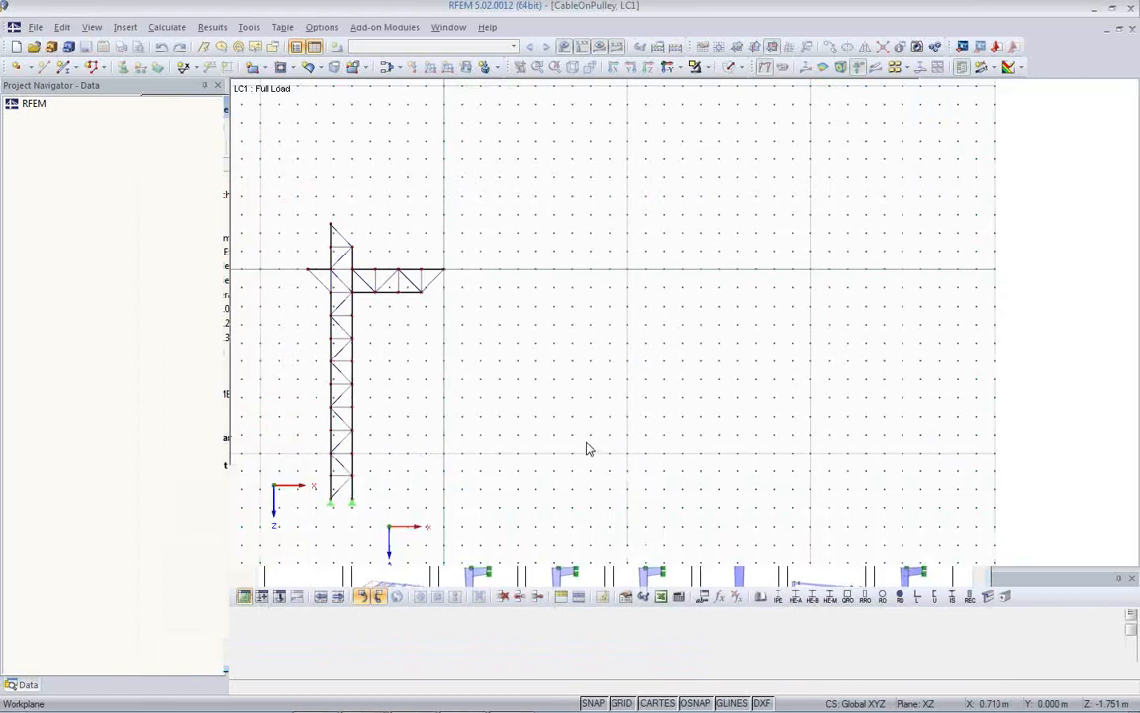
Draw a polyline from the tower's left support through the rear arm tip, mast top and boom tip to a free end hanging below
{"action": "middle_click_drag", "start_coordinate": [489, 429], "coordinate": [632, 381]}
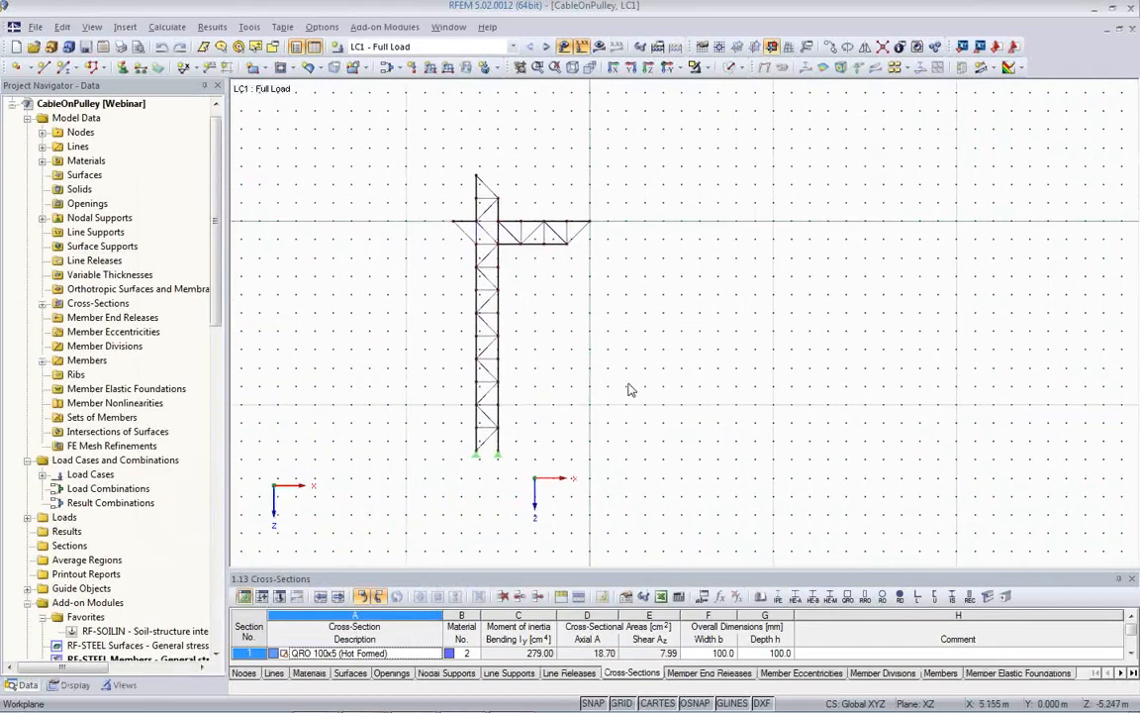
{"action": "scroll", "coordinate": [528, 429], "scroll_direction": "up", "scroll_amount": 1}
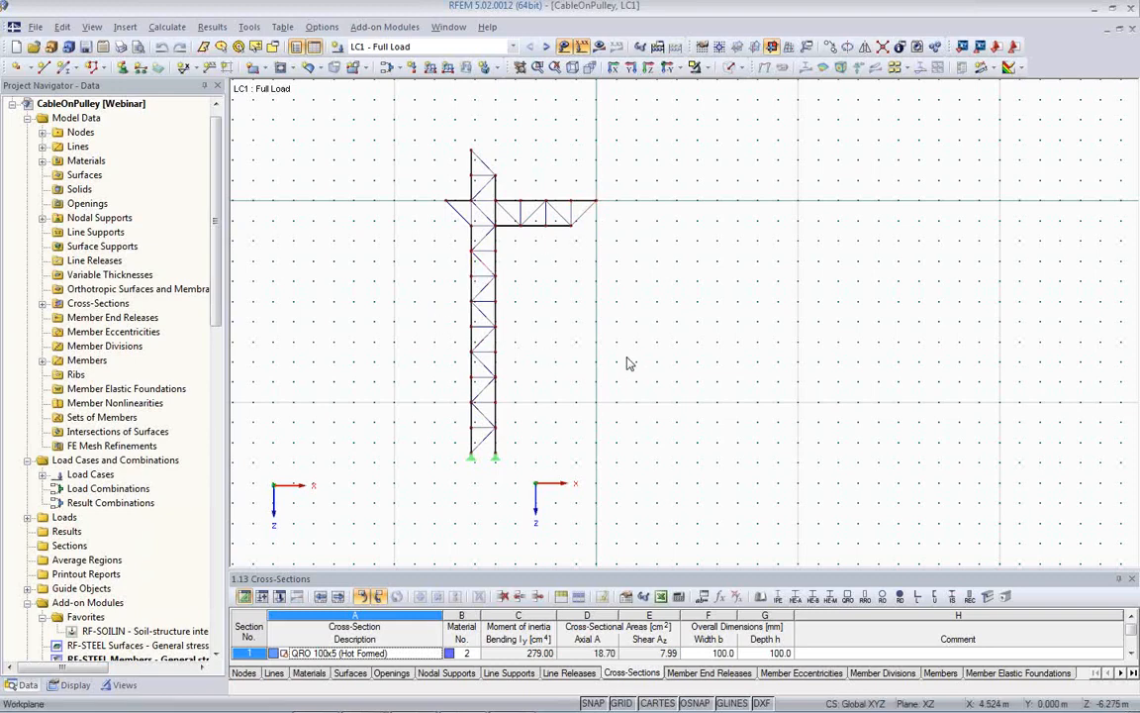
{"action": "middle_click_drag", "start_coordinate": [628, 360], "coordinate": [574, 381]}
{"action": "scroll", "coordinate": [525, 382], "scroll_direction": "up", "scroll_amount": 1}
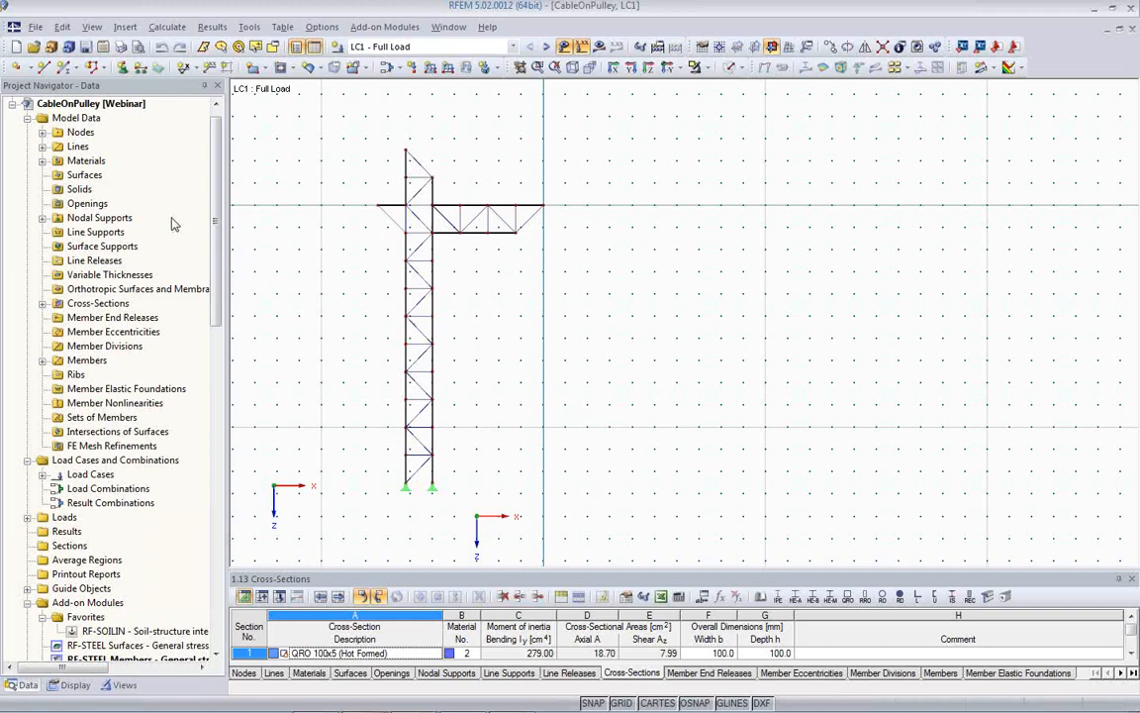
{"action": "left_click", "coordinate": [90, 68]}
{"action": "left_click", "coordinate": [407, 487]}
{"action": "left_click", "coordinate": [417, 461]}
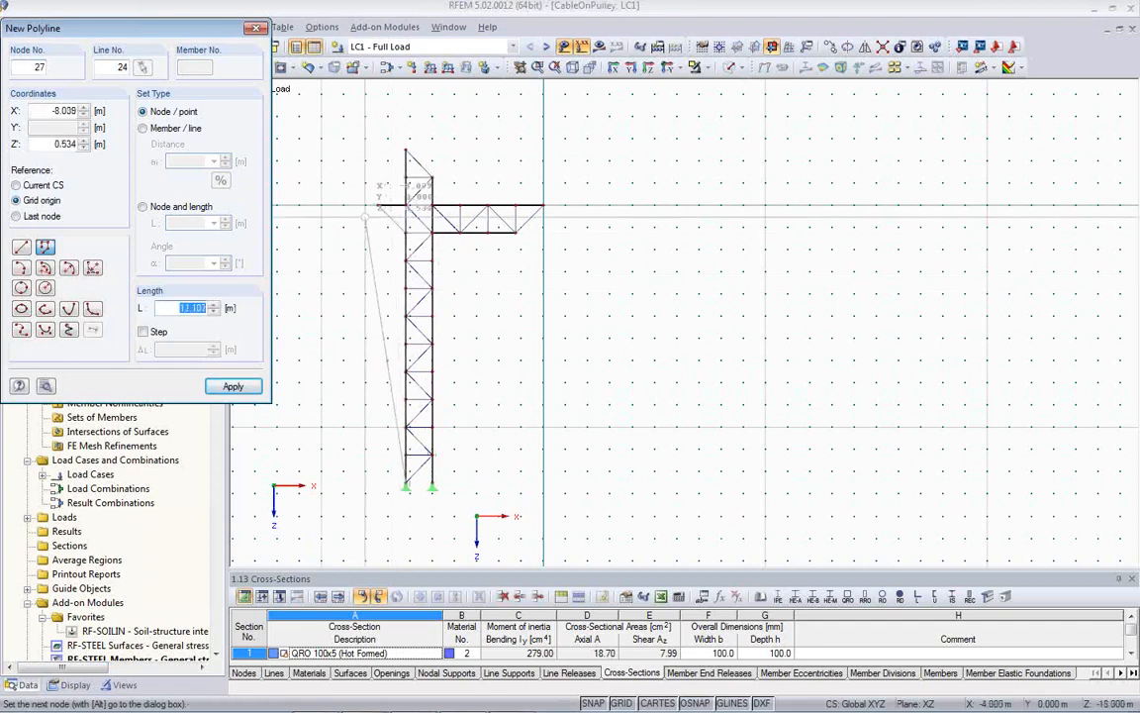
{"action": "left_click", "coordinate": [379, 205]}
{"action": "left_click", "coordinate": [406, 149]}
{"action": "left_click", "coordinate": [543, 205]}
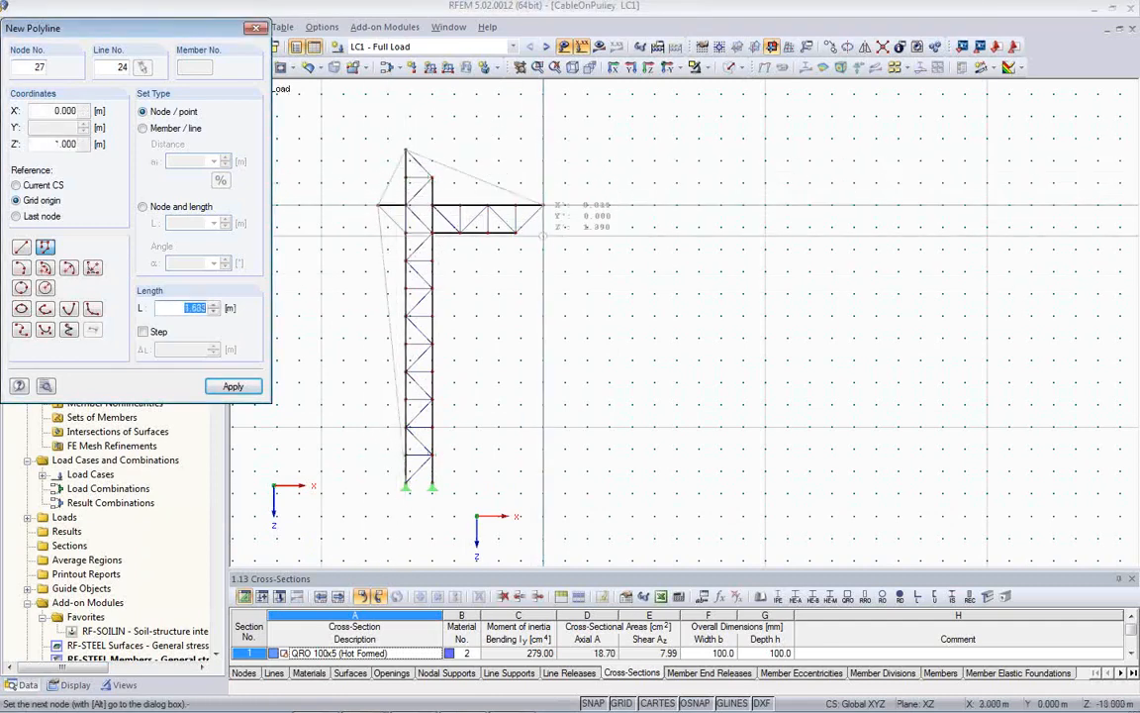
{"action": "left_click", "coordinate": [544, 294]}
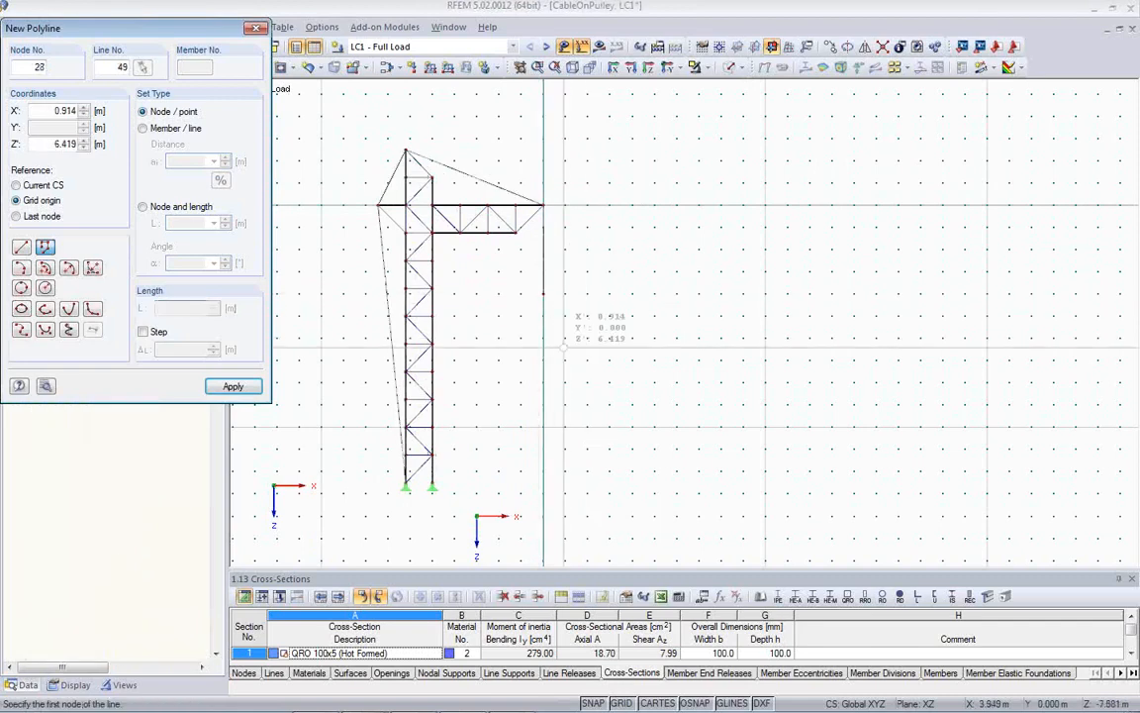
{"action": "key", "text": "Escape"}
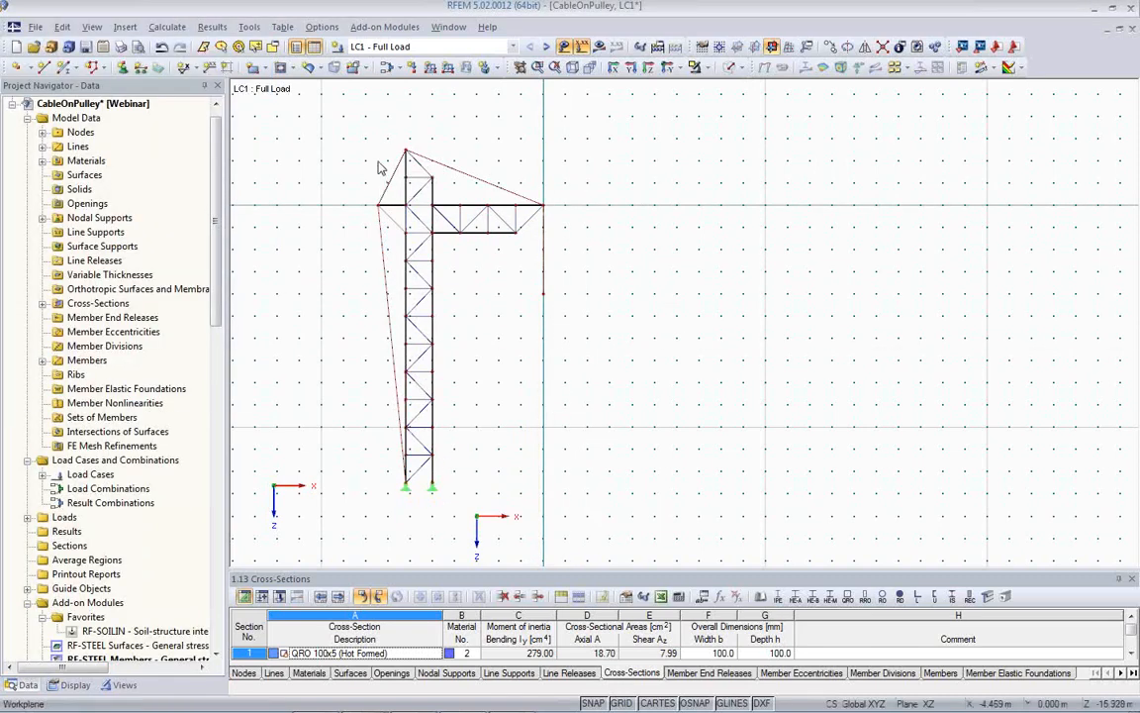
Assign the polyline a member of type Cable on Pulleys with cross-section RD 40 in Steel S 235
{"action": "double_click", "coordinate": [390, 333]}
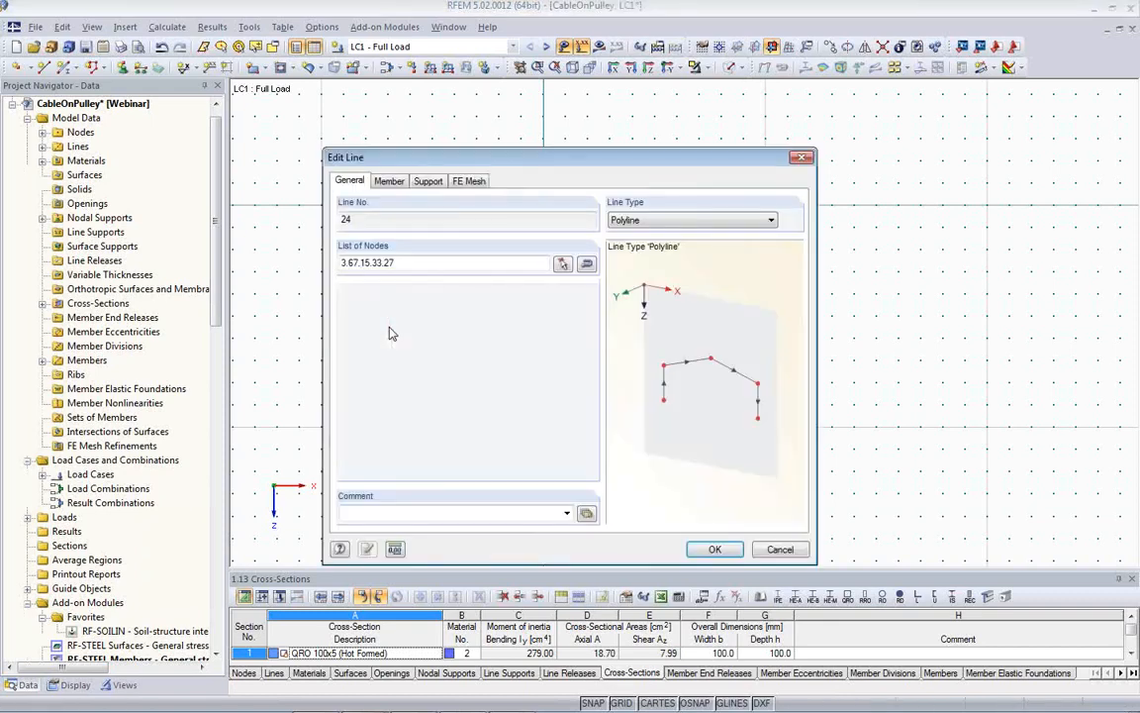
{"action": "left_click", "coordinate": [389, 181]}
{"action": "left_click", "coordinate": [345, 264]}
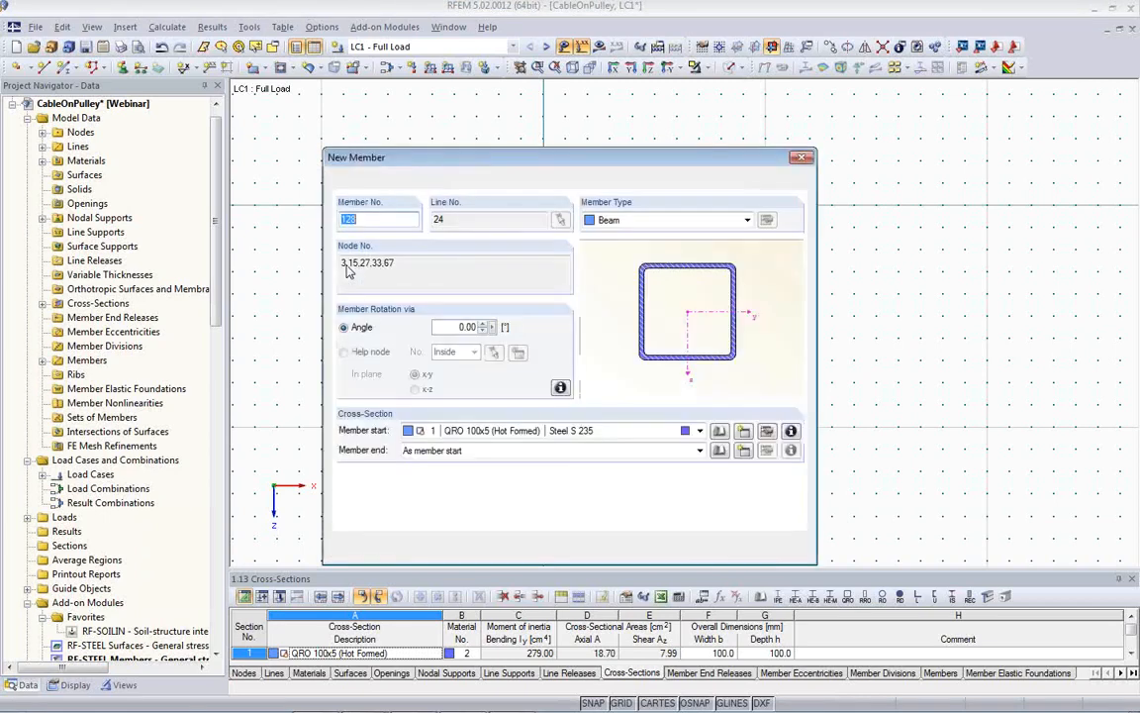
{"action": "left_click", "coordinate": [626, 431]}
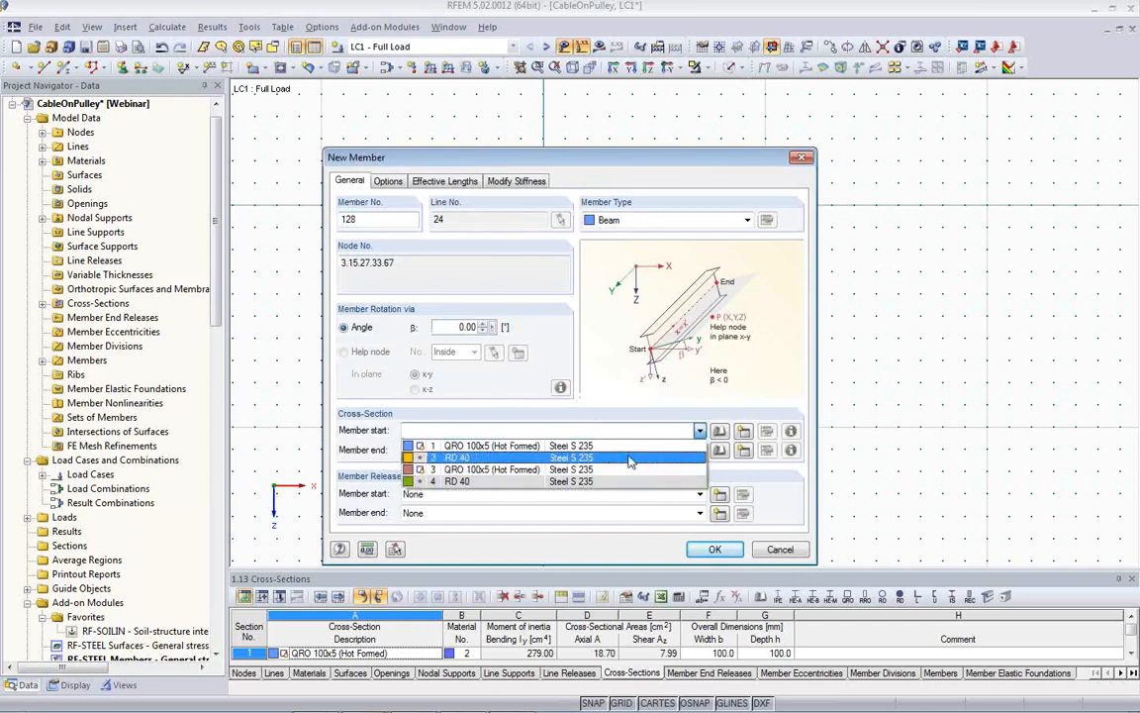
{"action": "left_click", "coordinate": [520, 460]}
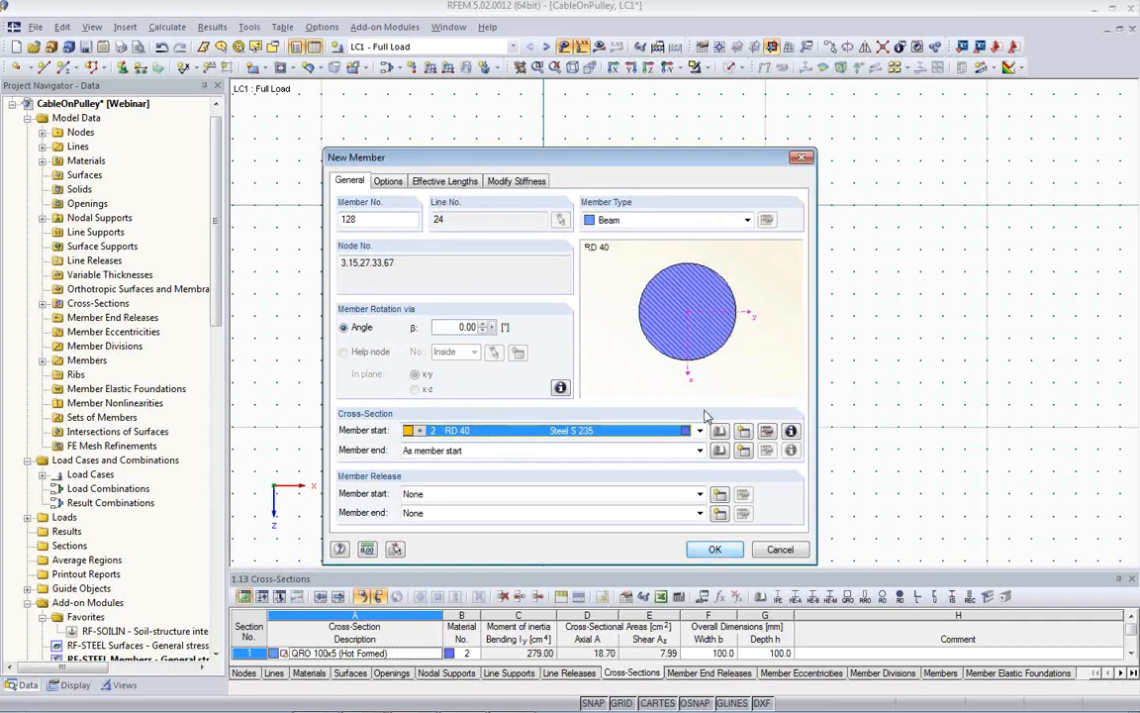
{"action": "left_click", "coordinate": [700, 221]}
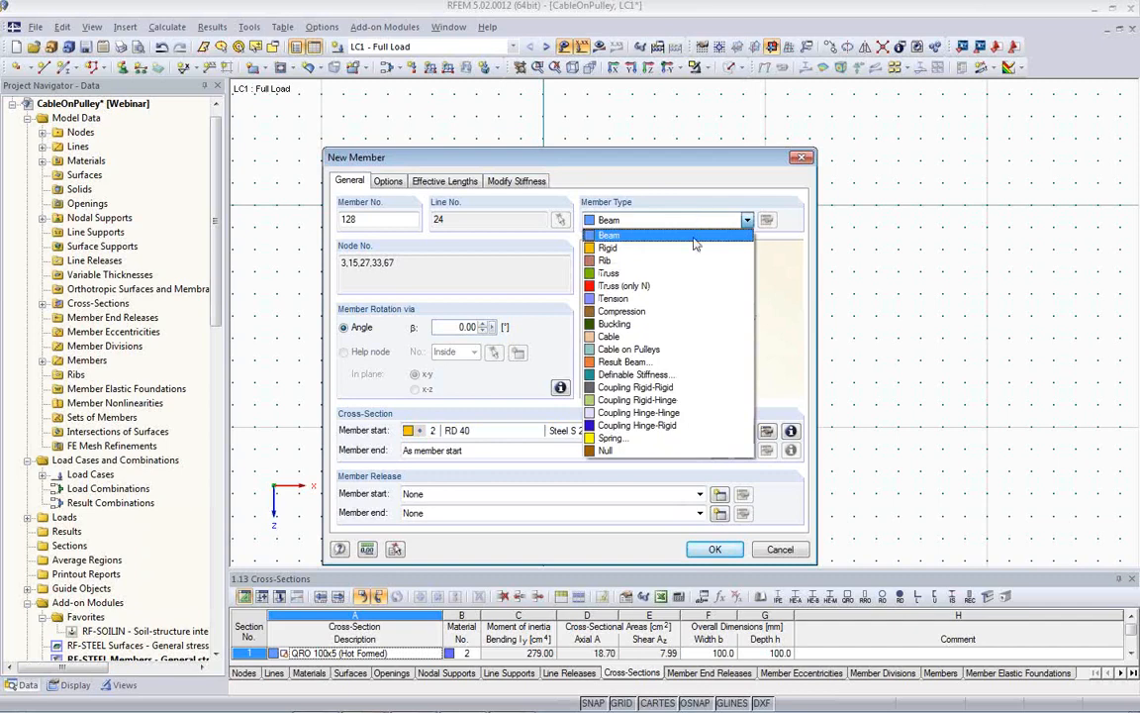
{"action": "left_click", "coordinate": [677, 350]}
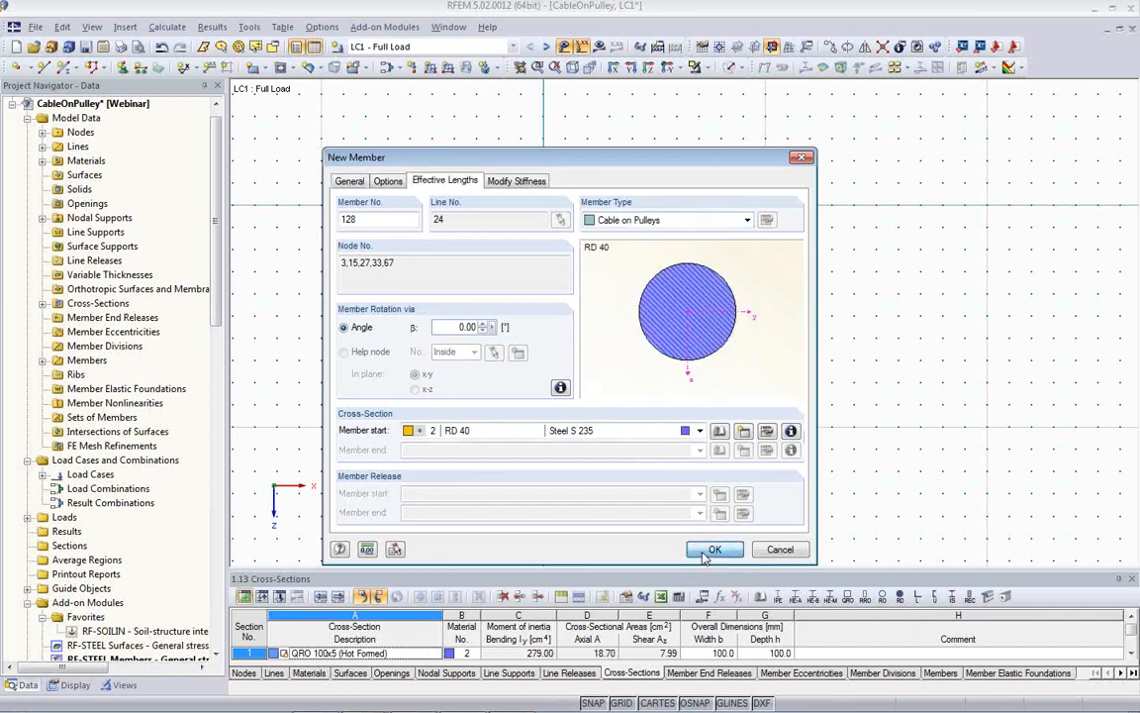
{"action": "left_click", "coordinate": [703, 557]}
{"action": "left_click", "coordinate": [707, 551]}
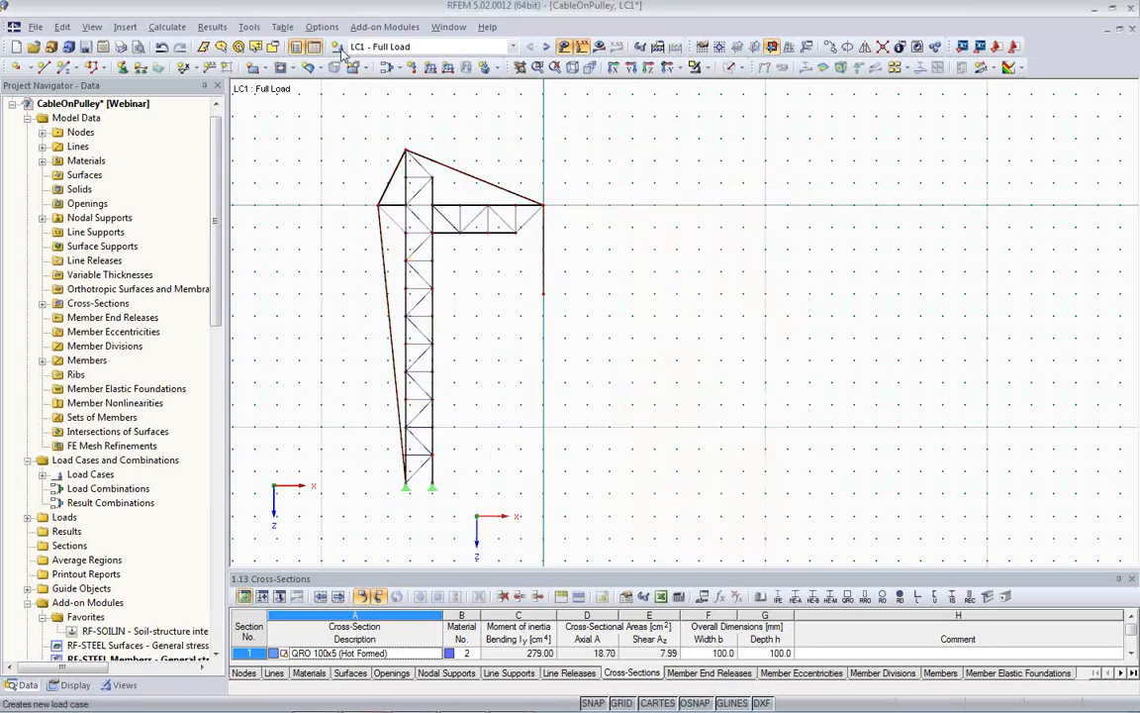
Apply a nodal load of PZ 100 kN to the free cable end hanging below the boom tip
{"action": "left_click", "coordinate": [413, 68]}
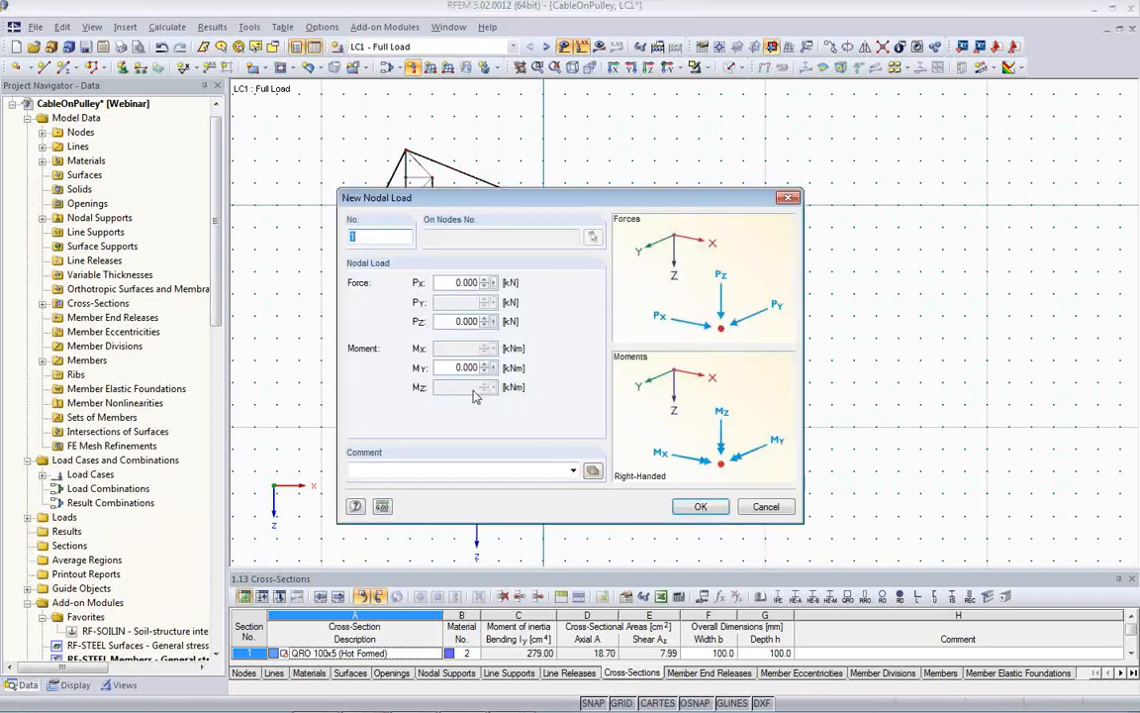
{"action": "double_click", "coordinate": [446, 321]}
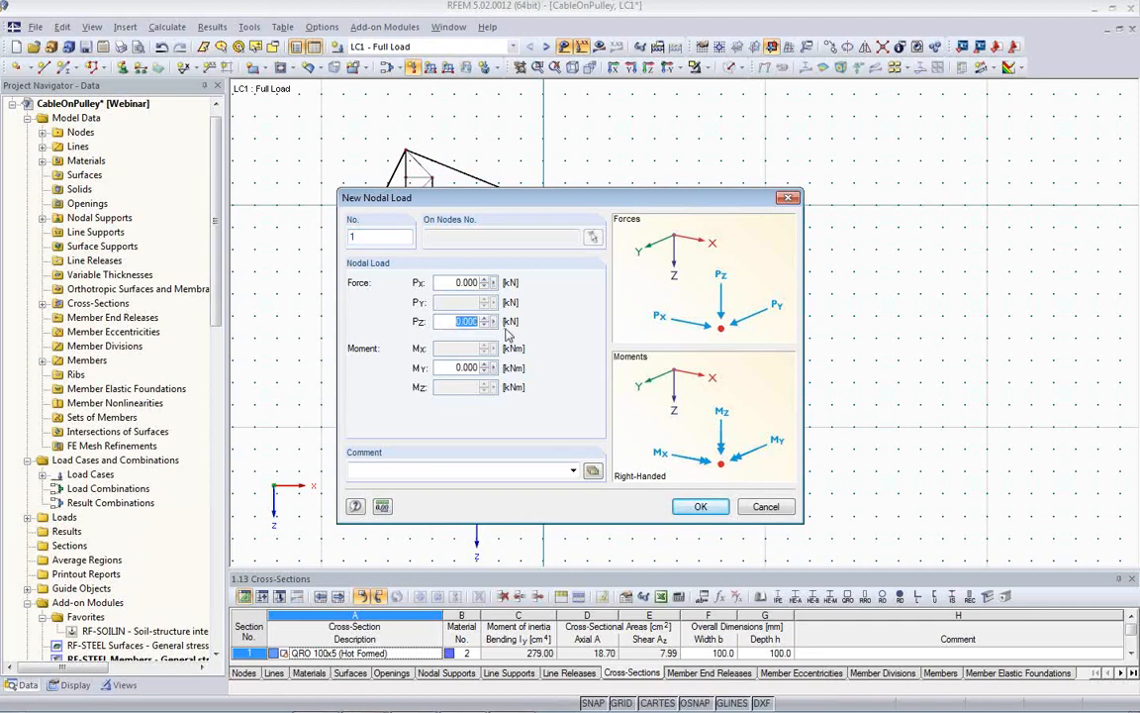
{"action": "type", "text": "10"}
{"action": "left_click", "coordinate": [700, 506]}
{"action": "left_click", "coordinate": [545, 295]}
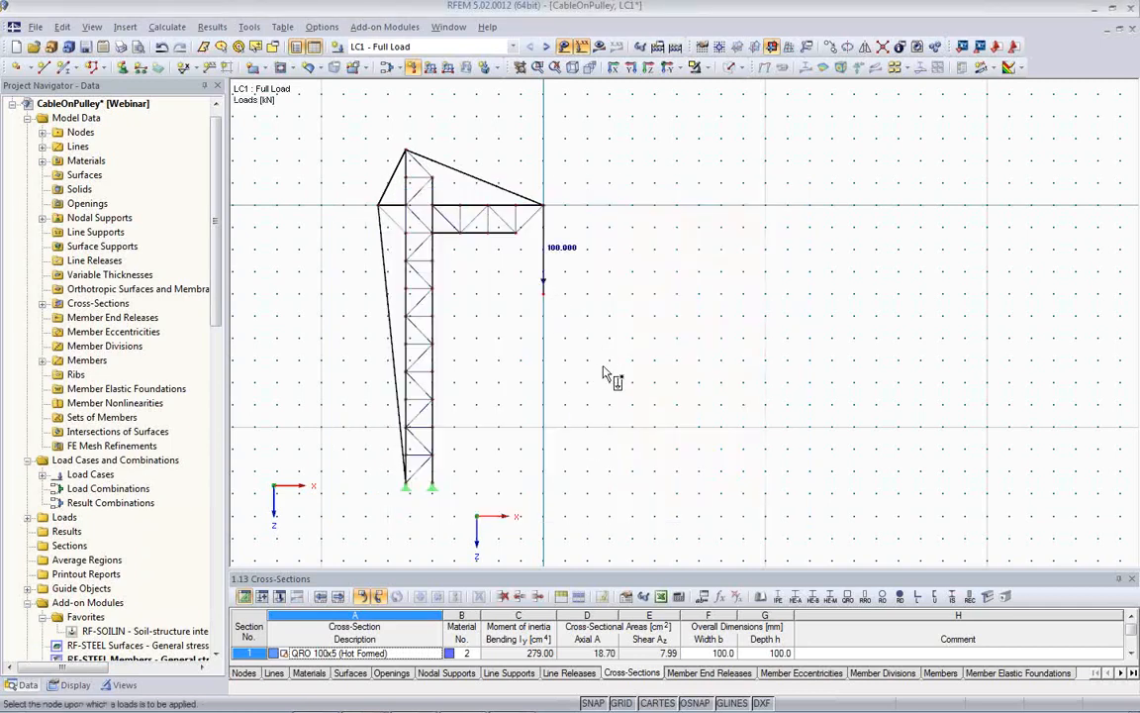
Copy the complete crane with its cable, supports and load 20 m in the X direction
{"action": "middle_click_drag", "start_coordinate": [603, 370], "coordinate": [586, 393]}
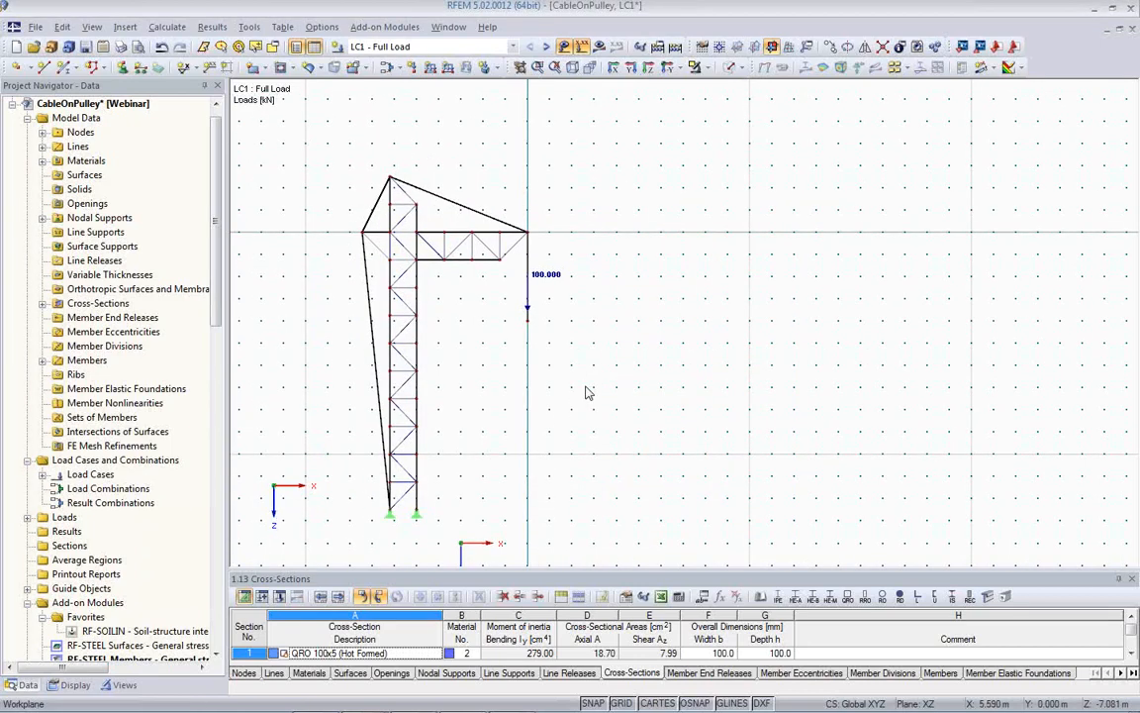
{"action": "scroll", "coordinate": [586, 393], "scroll_direction": "down", "scroll_amount": 1}
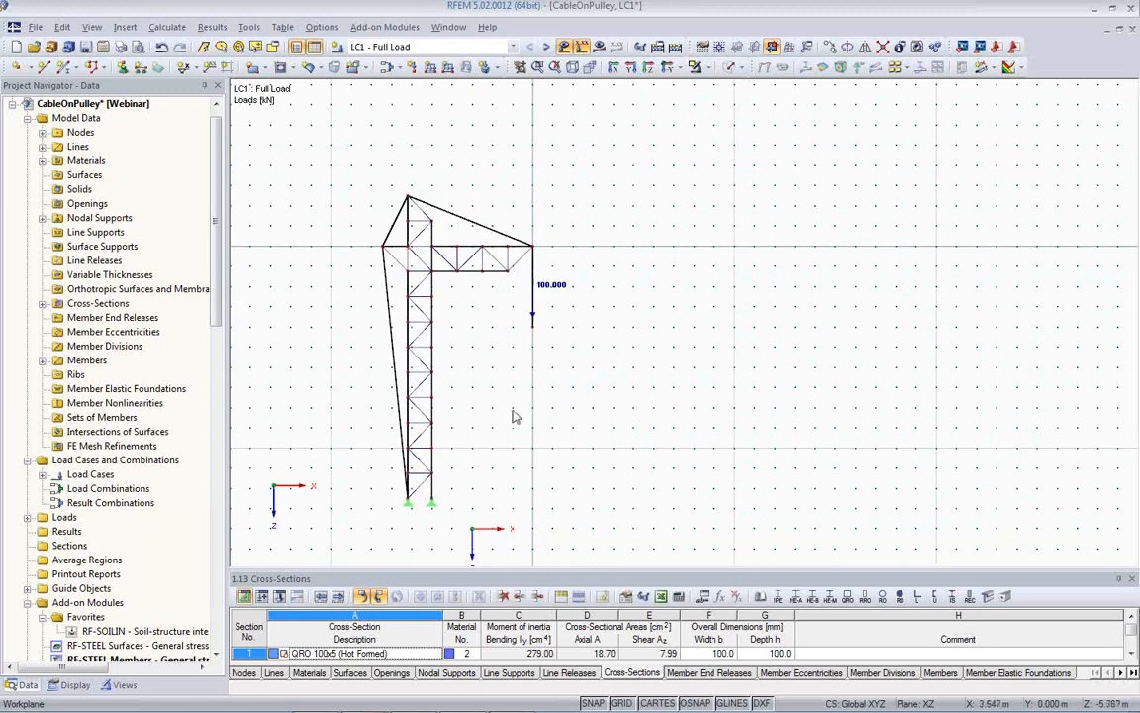
{"action": "left_click_drag", "start_coordinate": [308, 140], "coordinate": [539, 477]}
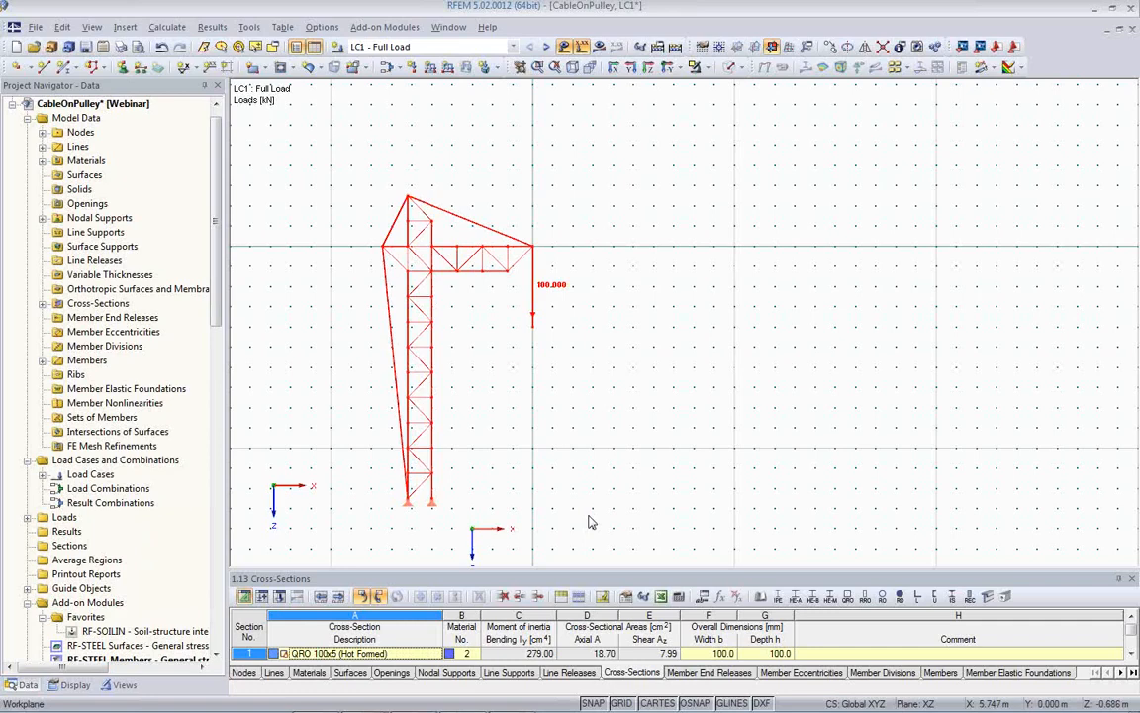
{"action": "key", "text": "ctrl+v"}
{"action": "type", "text": "2"}
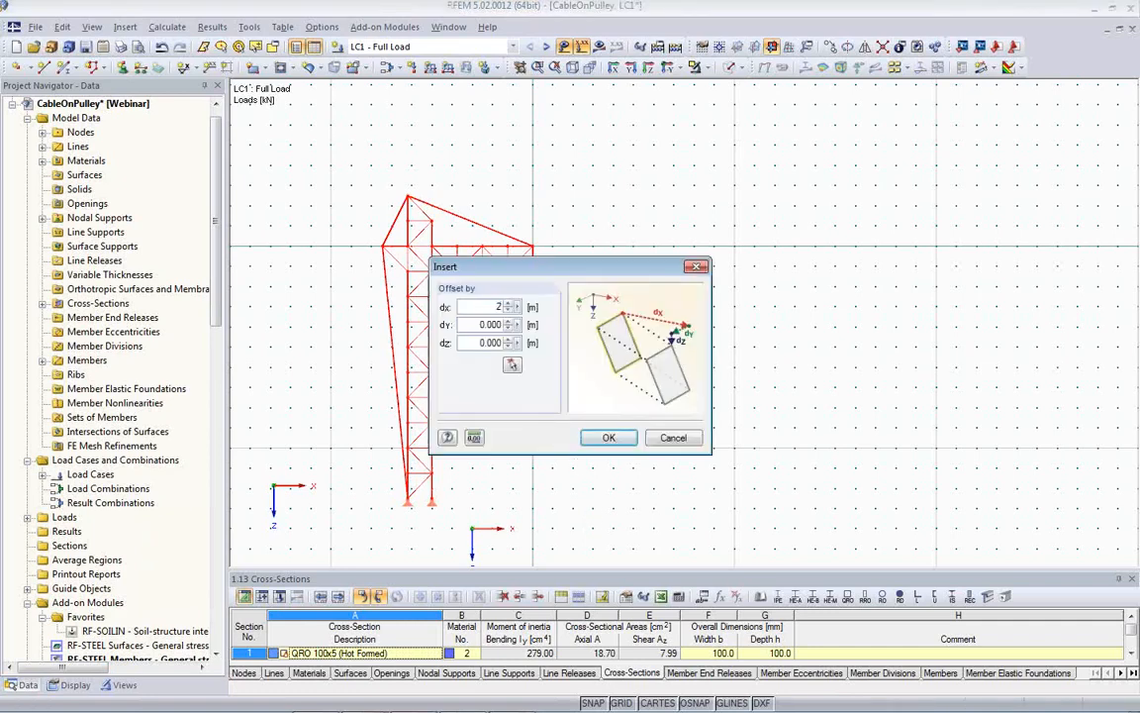
{"action": "left_click", "coordinate": [608, 438]}
{"action": "middle_click_drag", "start_coordinate": [711, 433], "coordinate": [576, 410]}
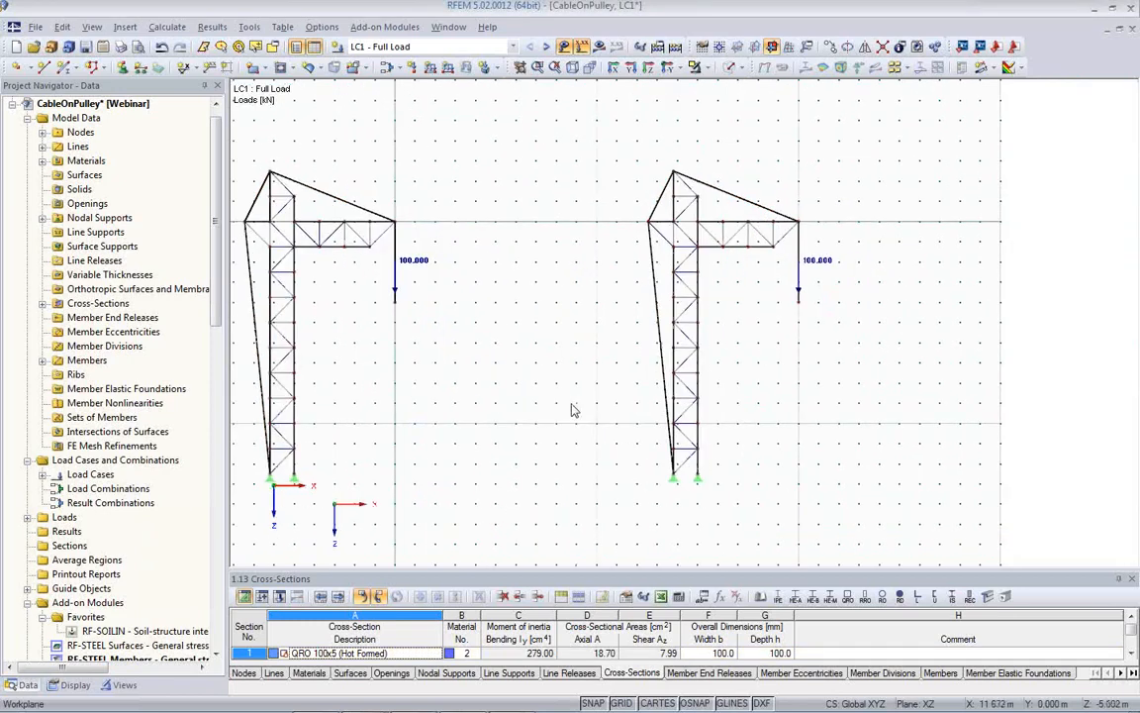
Change the member type of the copied crane's polyline member from Cable on Pulleys to Cable
{"action": "double_click", "coordinate": [659, 346]}
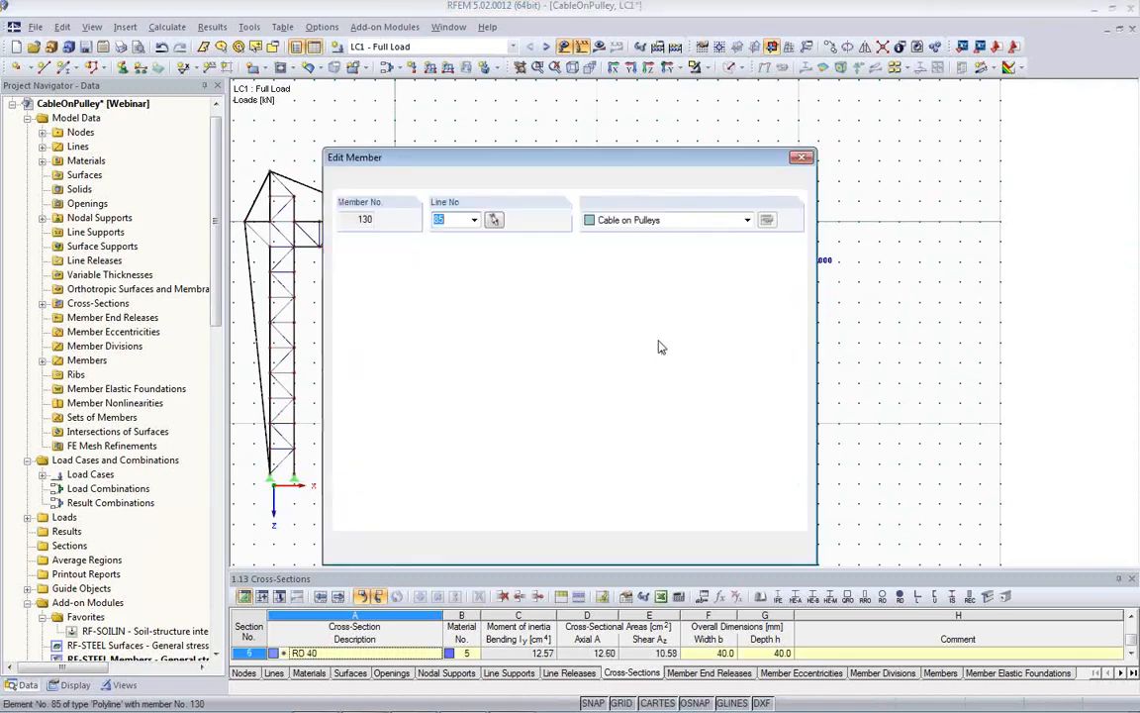
{"action": "left_click", "coordinate": [747, 220]}
{"action": "left_click", "coordinate": [711, 336]}
{"action": "left_click", "coordinate": [718, 548]}
{"action": "left_click", "coordinate": [551, 498]}
{"action": "scroll", "coordinate": [552, 484], "scroll_direction": "down", "scroll_amount": 1}
{"action": "middle_click_drag", "start_coordinate": [573, 464], "coordinate": [649, 436]}
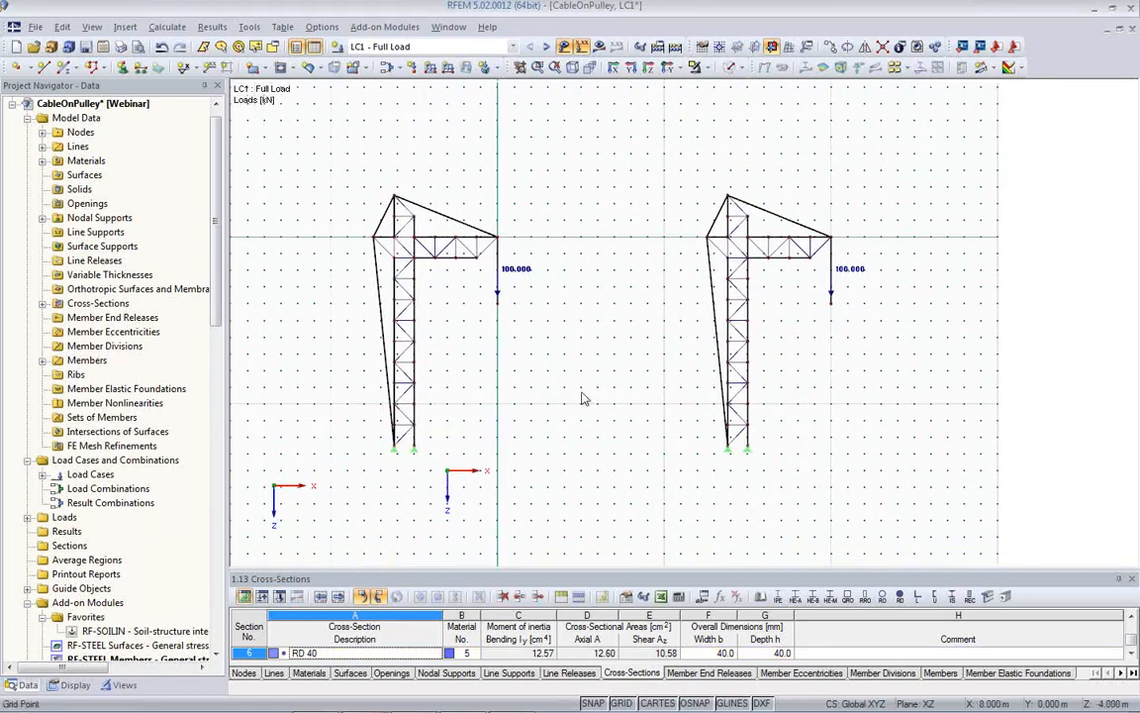
Calculate load case LC1 - Full Load and display the global deformations u of both cranes
{"action": "left_click", "coordinate": [599, 46]}
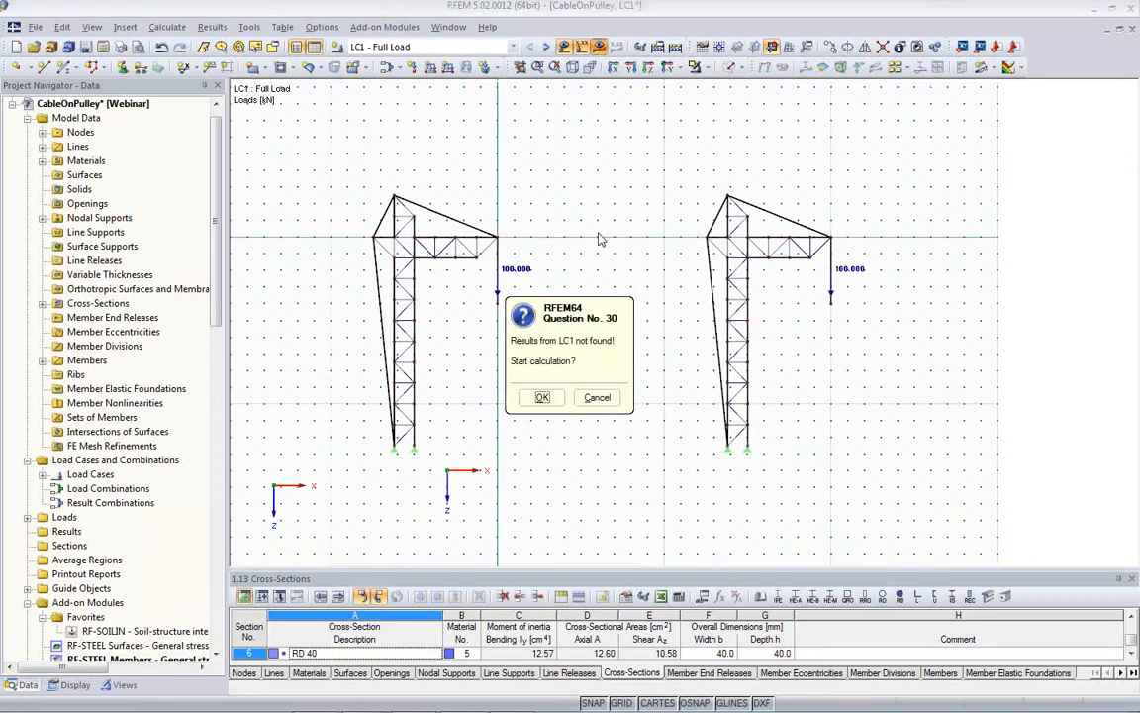
{"action": "left_click", "coordinate": [555, 398]}
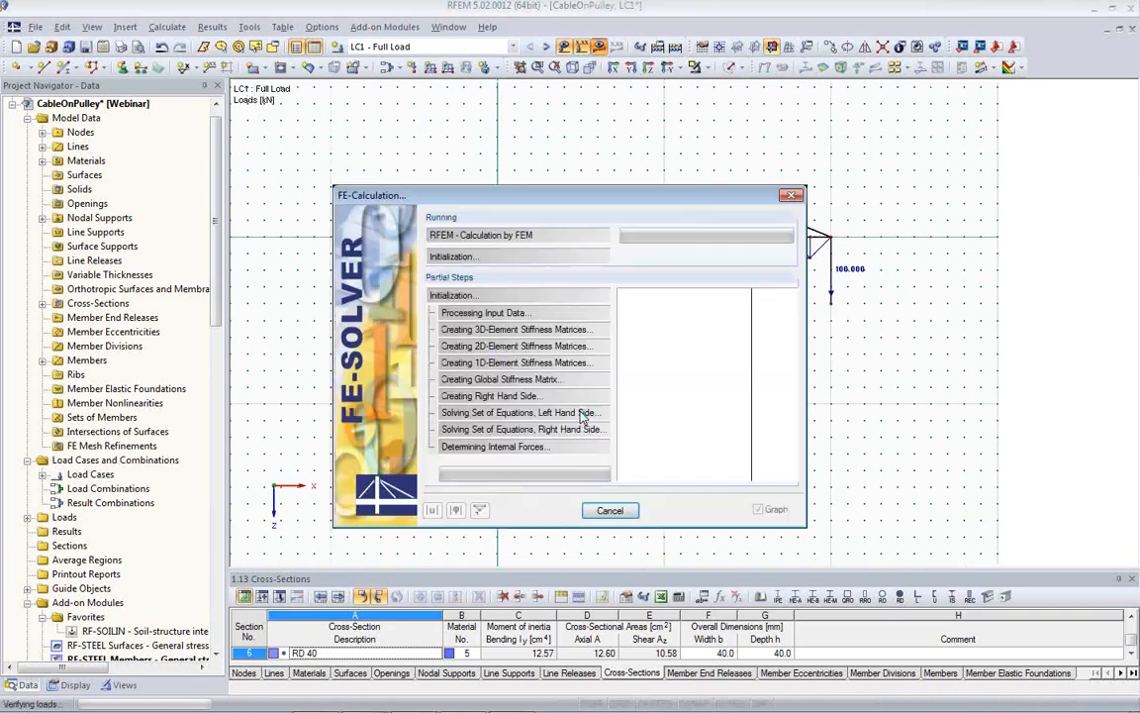
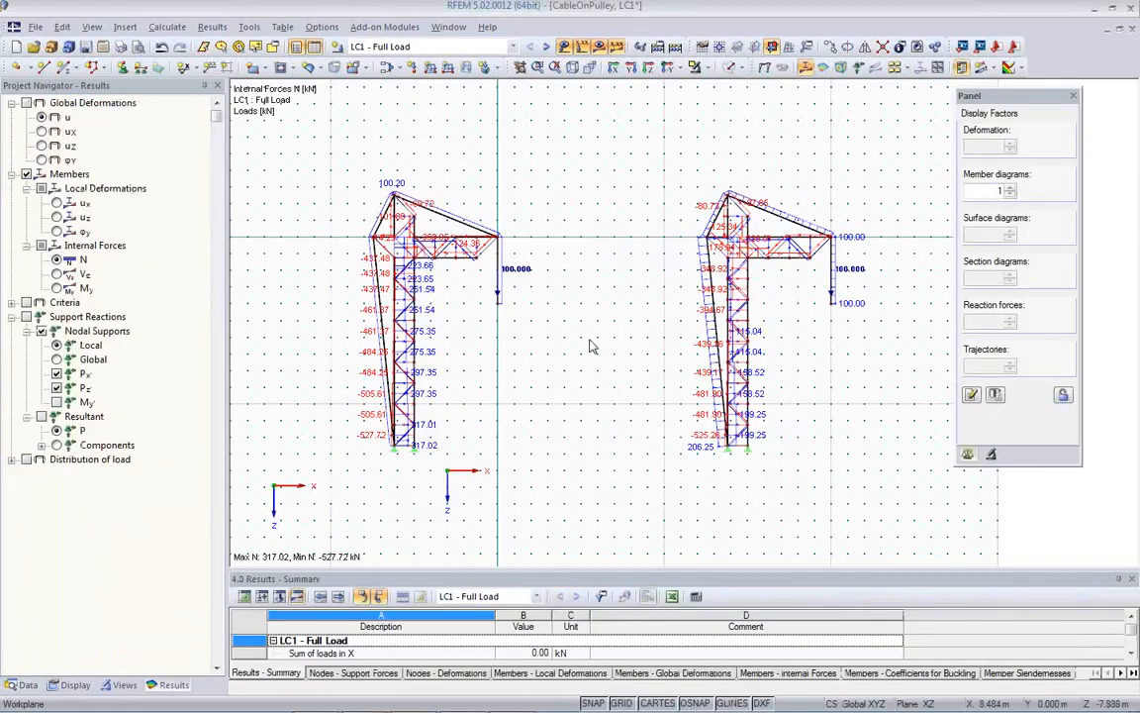
{"action": "left_click", "coordinate": [764, 70]}
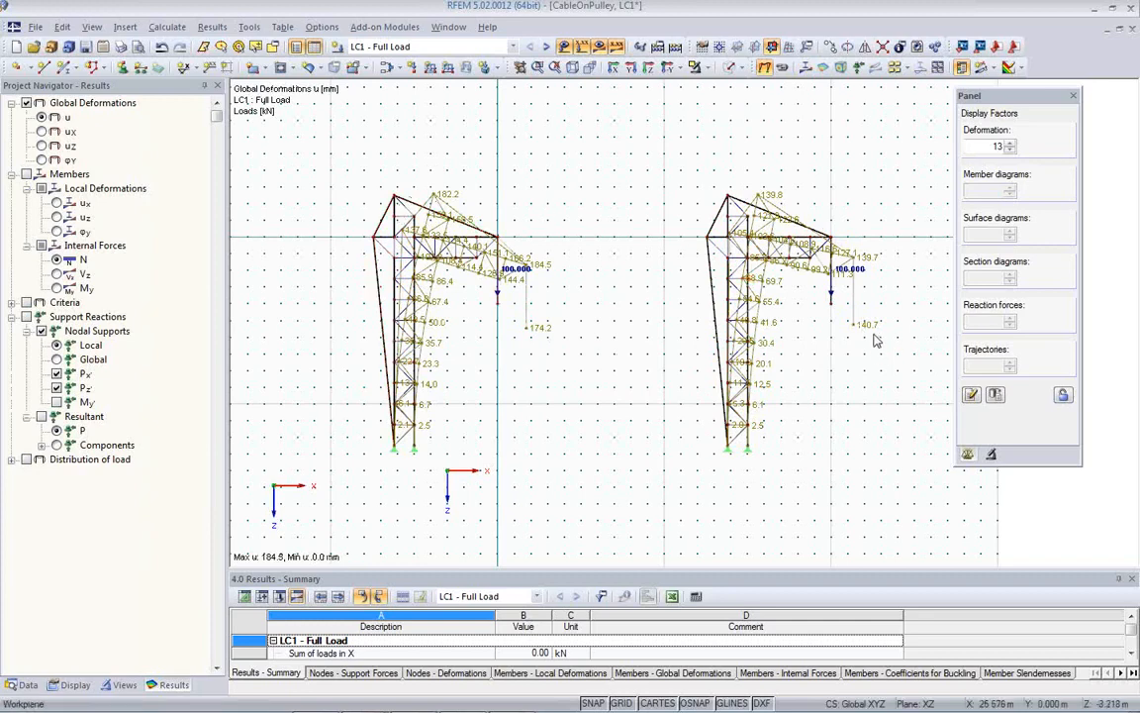
Hide the work plane grid and open the visibility settings for user-defined and generated groups
{"action": "left_click", "coordinate": [622, 703]}
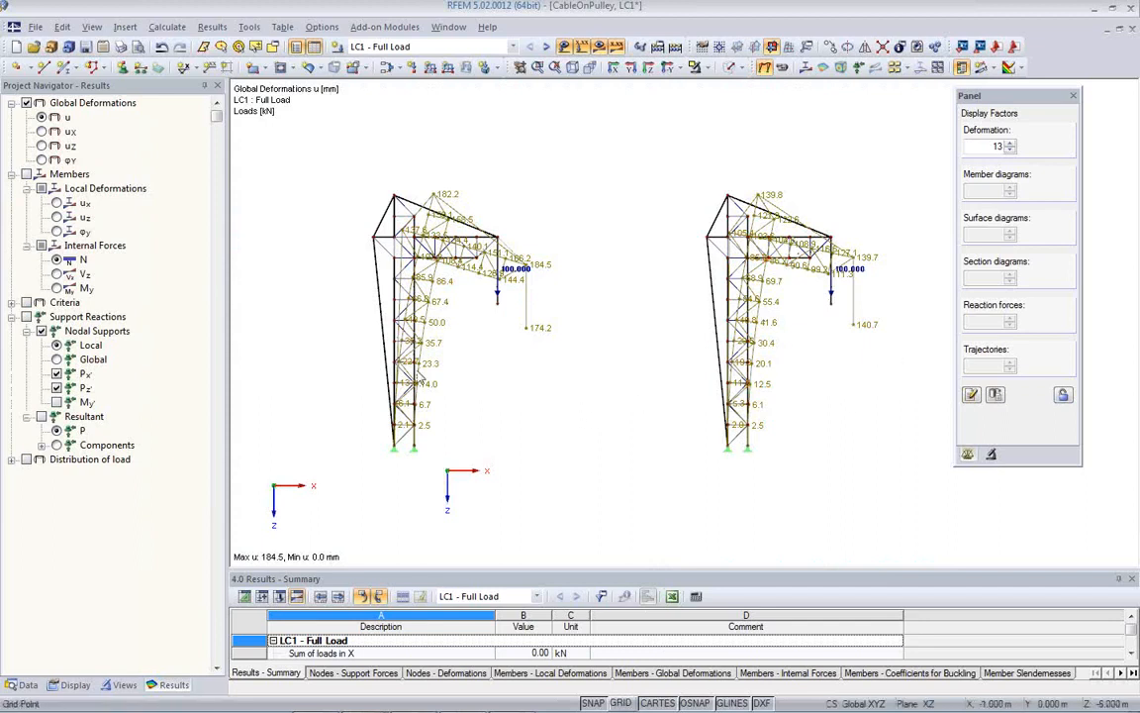
{"action": "left_click", "coordinate": [120, 684]}
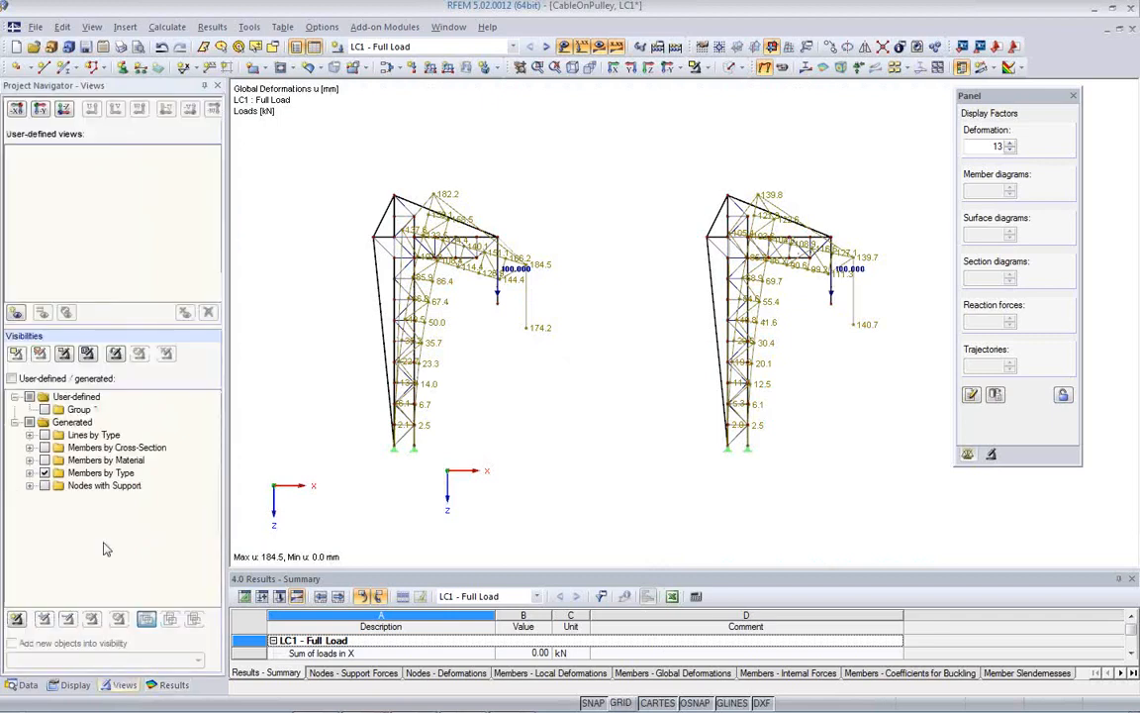
{"action": "left_click", "coordinate": [29, 447]}
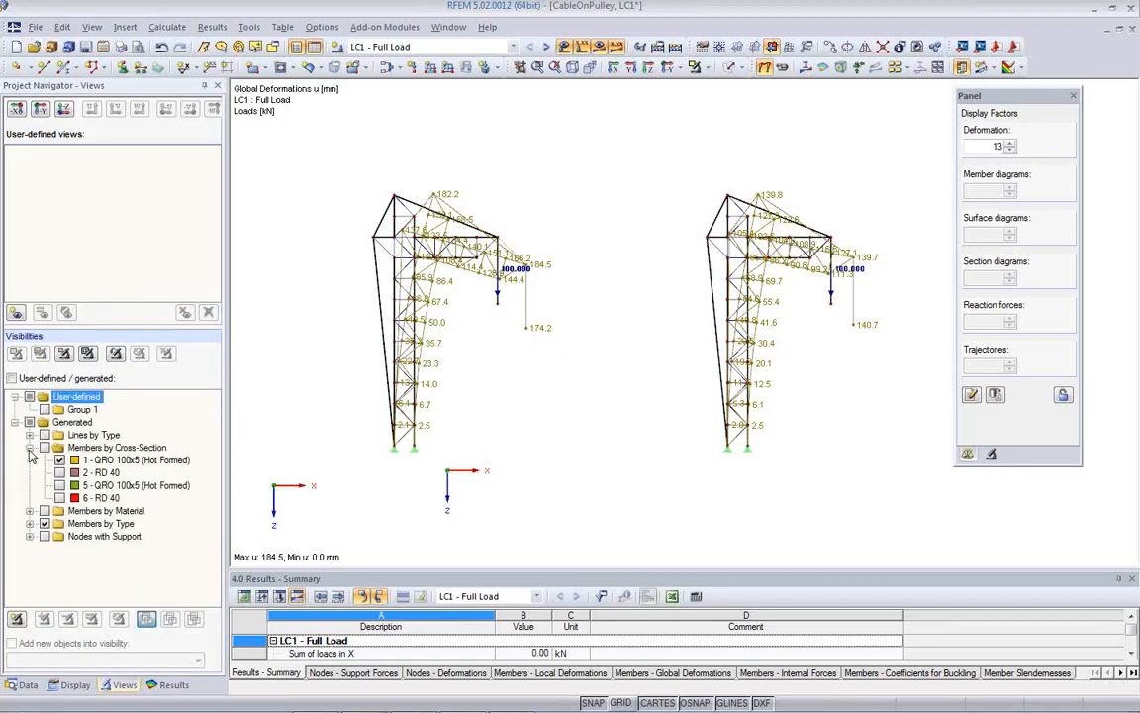
{"action": "left_click", "coordinate": [59, 473]}
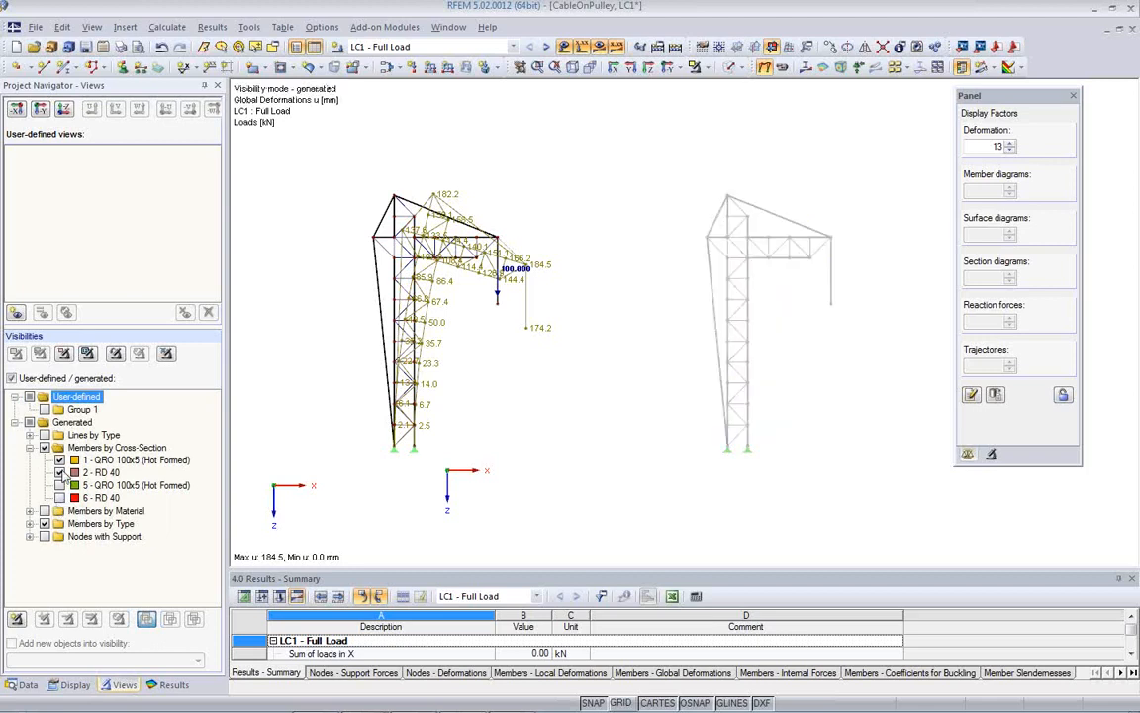
{"action": "left_click", "coordinate": [59, 461]}
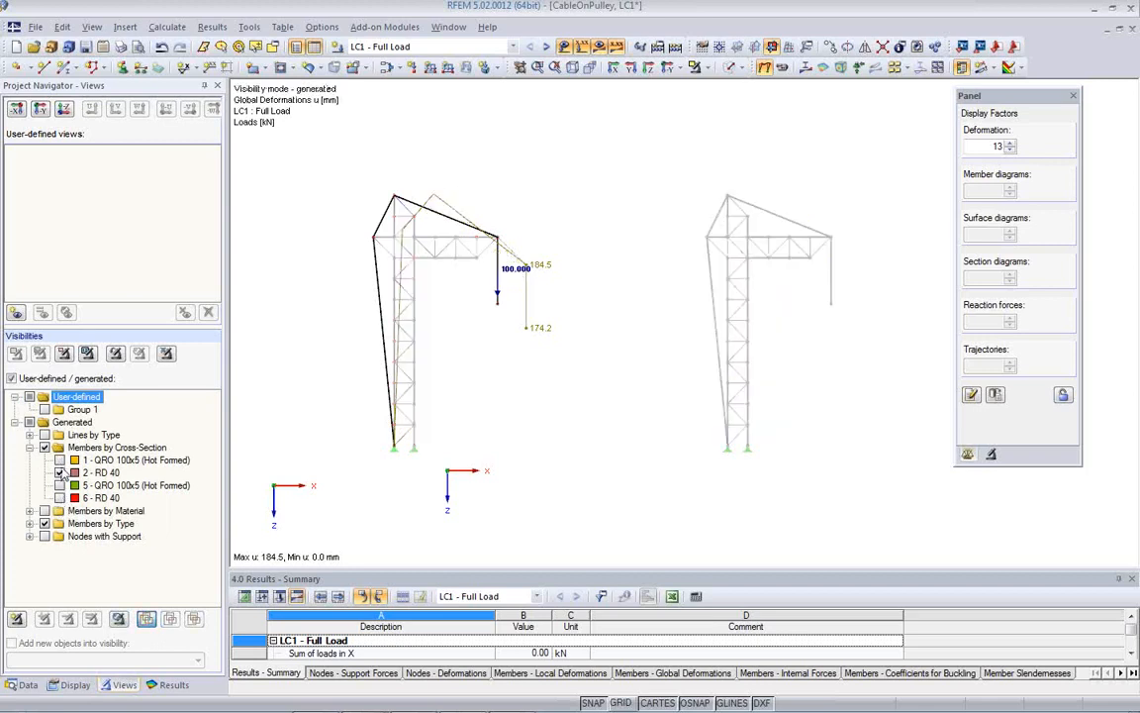
{"action": "left_click", "coordinate": [45, 449]}
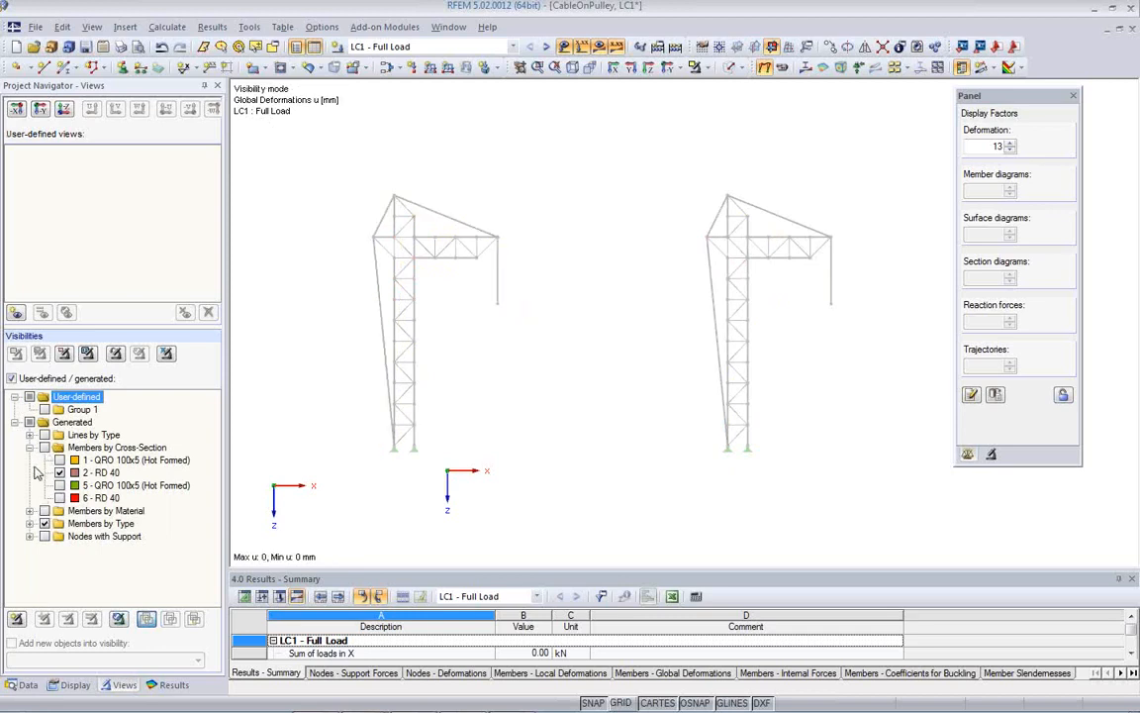
Limit the visible members to the types Cable and Cable on Pulleys and display their axial forces N
{"action": "left_click", "coordinate": [30, 525]}
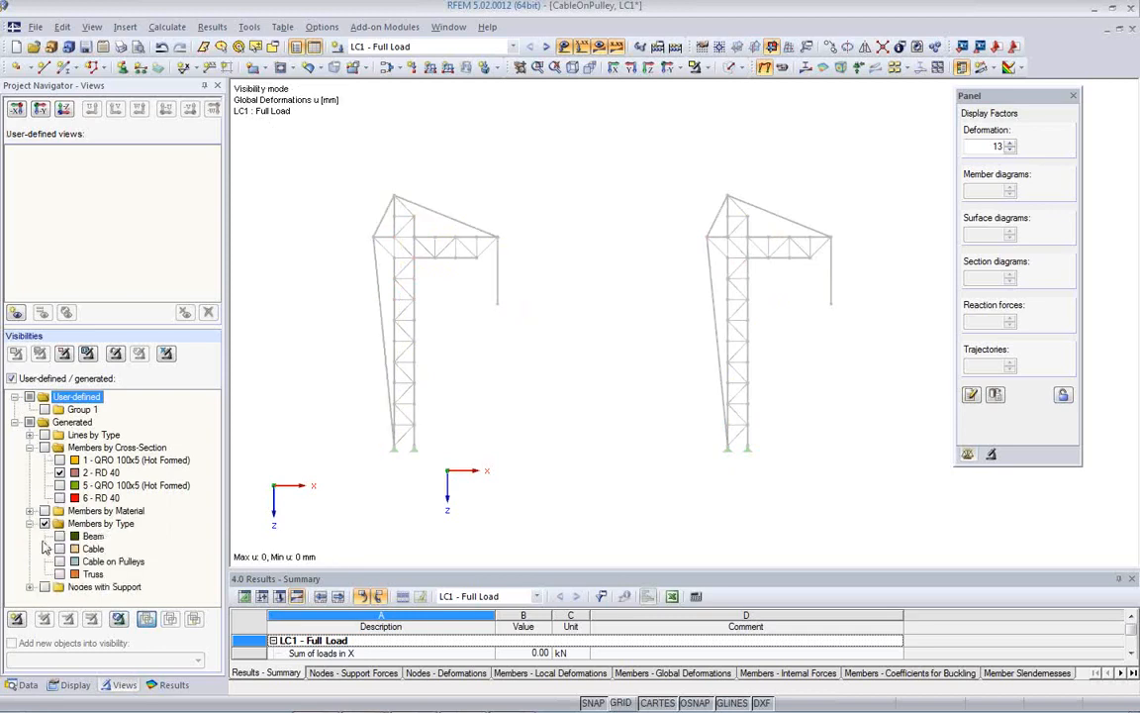
{"action": "left_click", "coordinate": [60, 549]}
{"action": "left_click", "coordinate": [60, 561]}
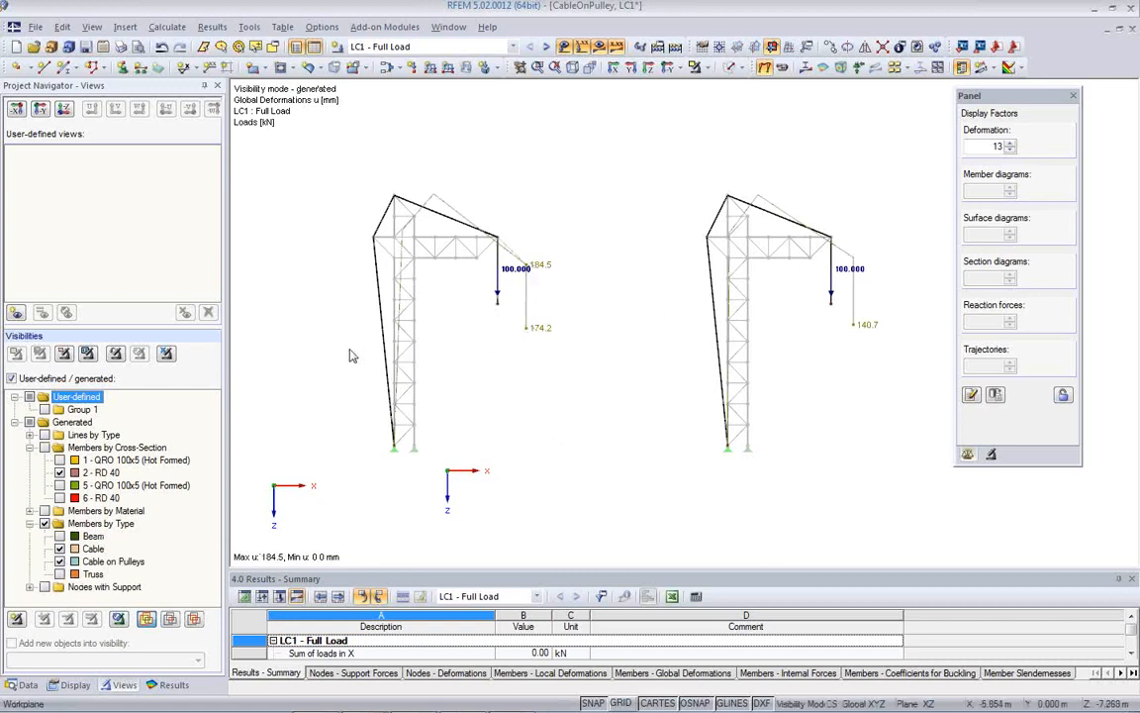
{"action": "left_click", "coordinate": [165, 685]}
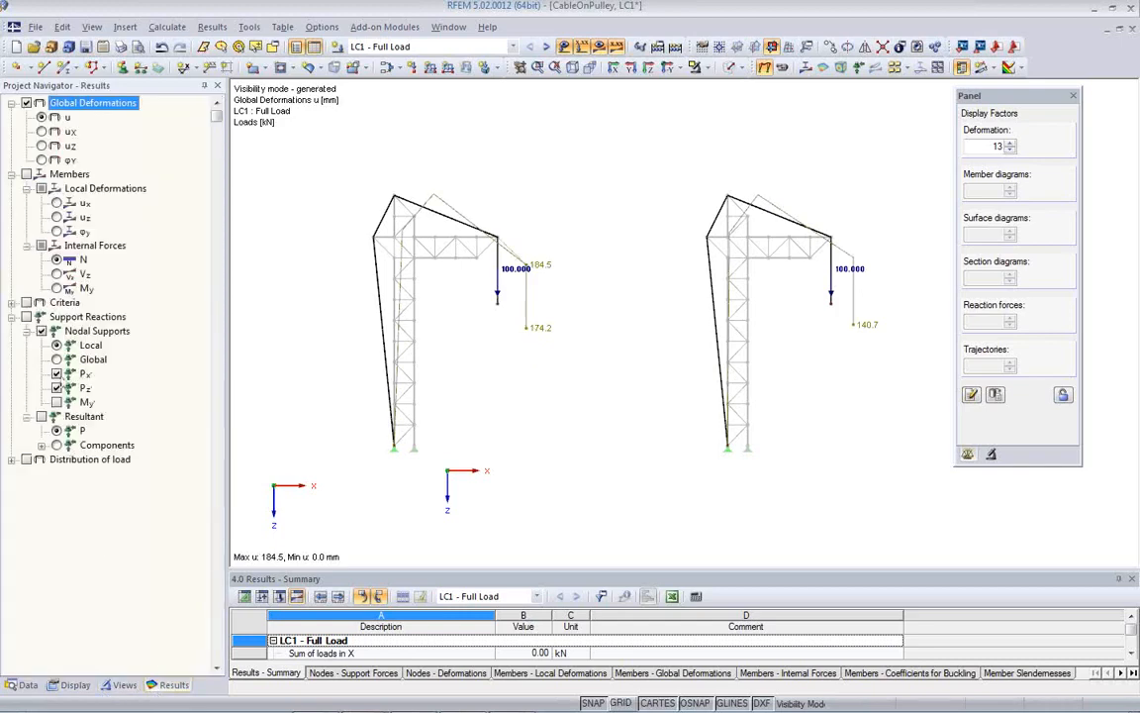
{"action": "left_click", "coordinate": [26, 175]}
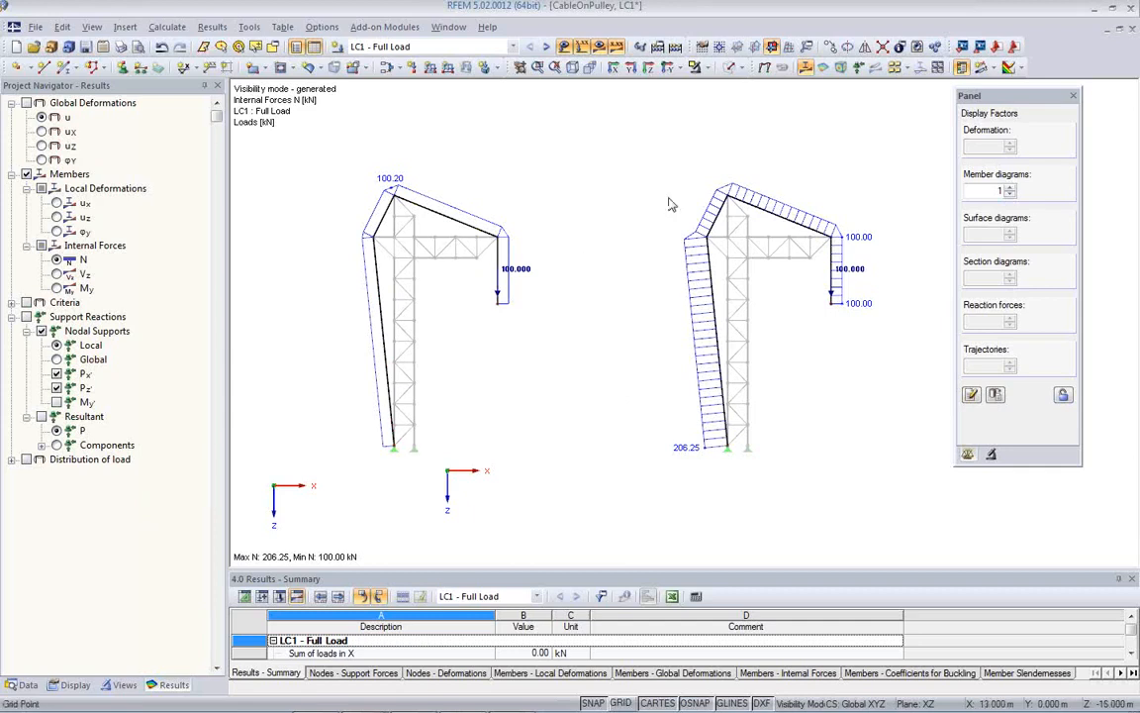
Close the CableOnPulley model and open the Crane_Liebherr model from the Webinar project
{"action": "left_click", "coordinate": [1133, 30]}
{"action": "left_click", "coordinate": [572, 382]}
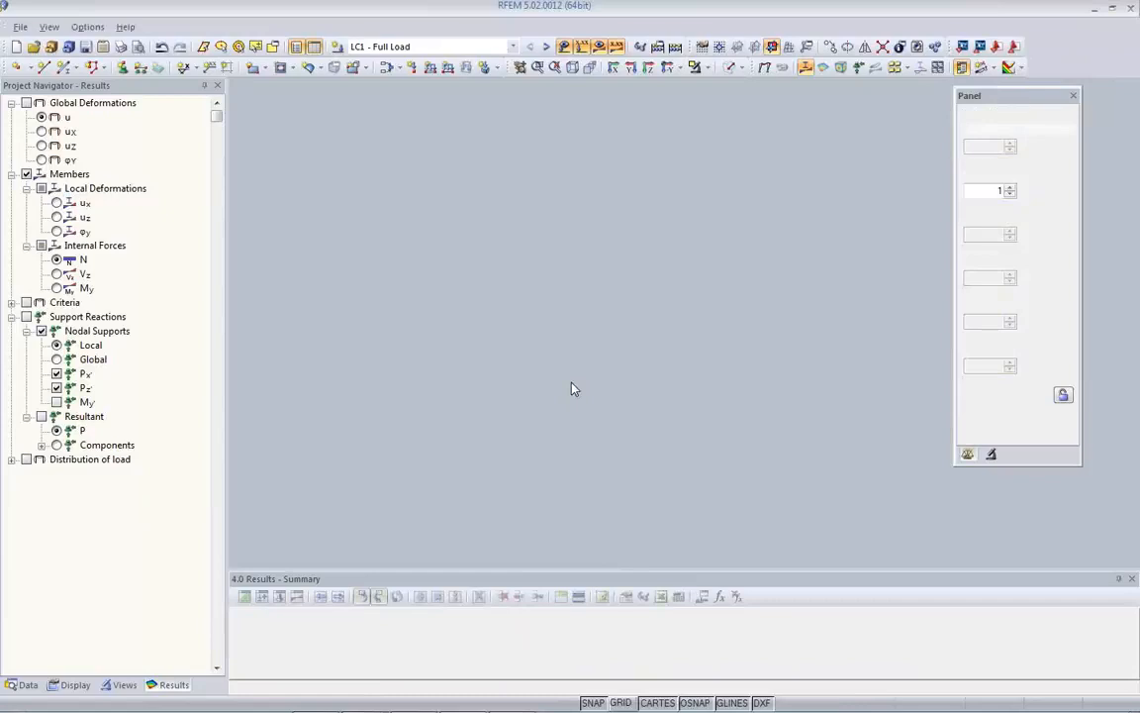
{"action": "left_click", "coordinate": [256, 47]}
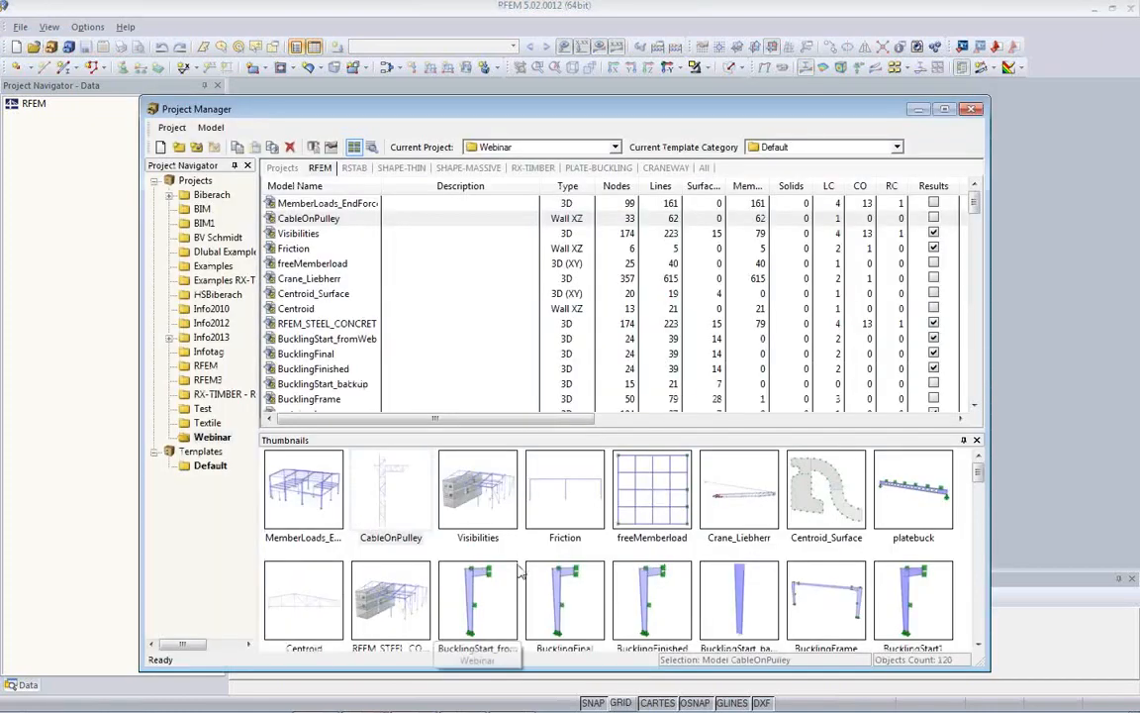
{"action": "left_click", "coordinate": [742, 521]}
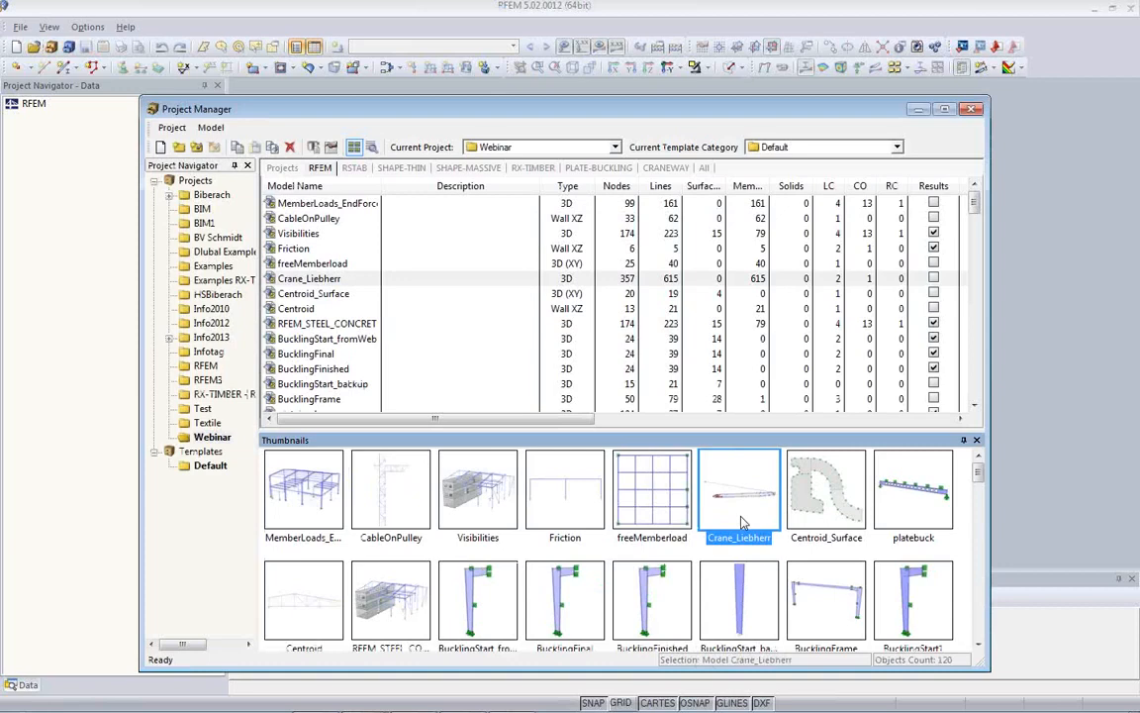
{"action": "double_click", "coordinate": [741, 516]}
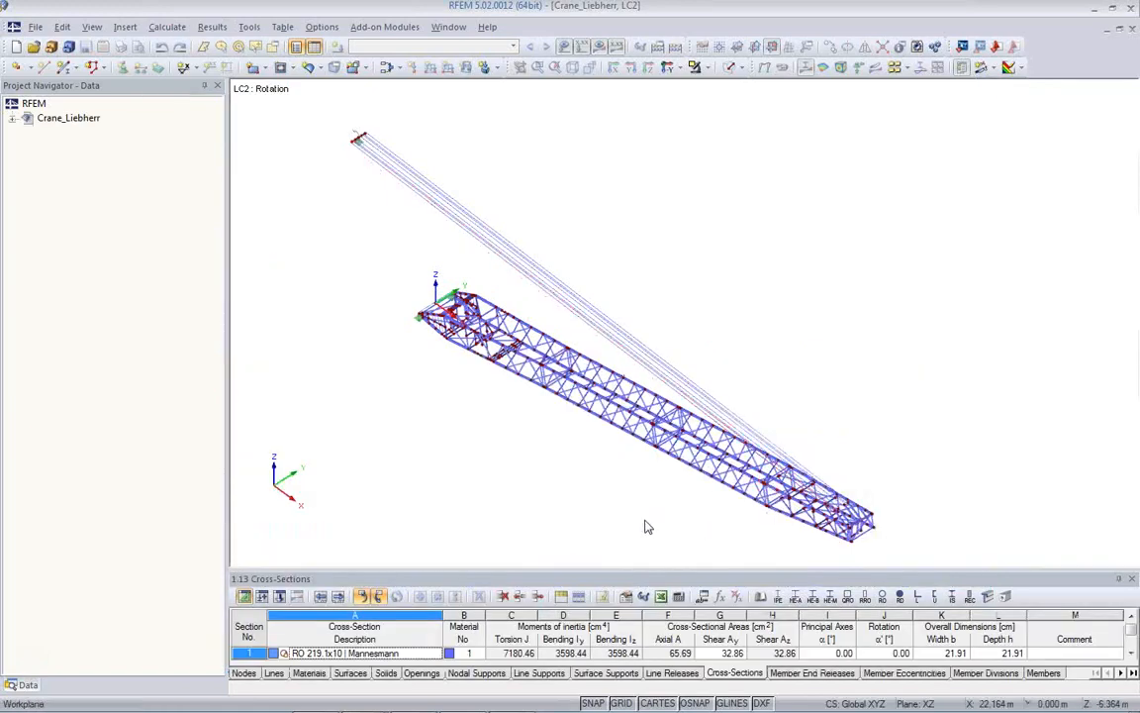
Inspect the boom and its cables from several angles with load case LC2 - Rotation selected
{"action": "middle_click_drag", "start_coordinate": [701, 487], "coordinate": [679, 345], "text": "ctrl"}
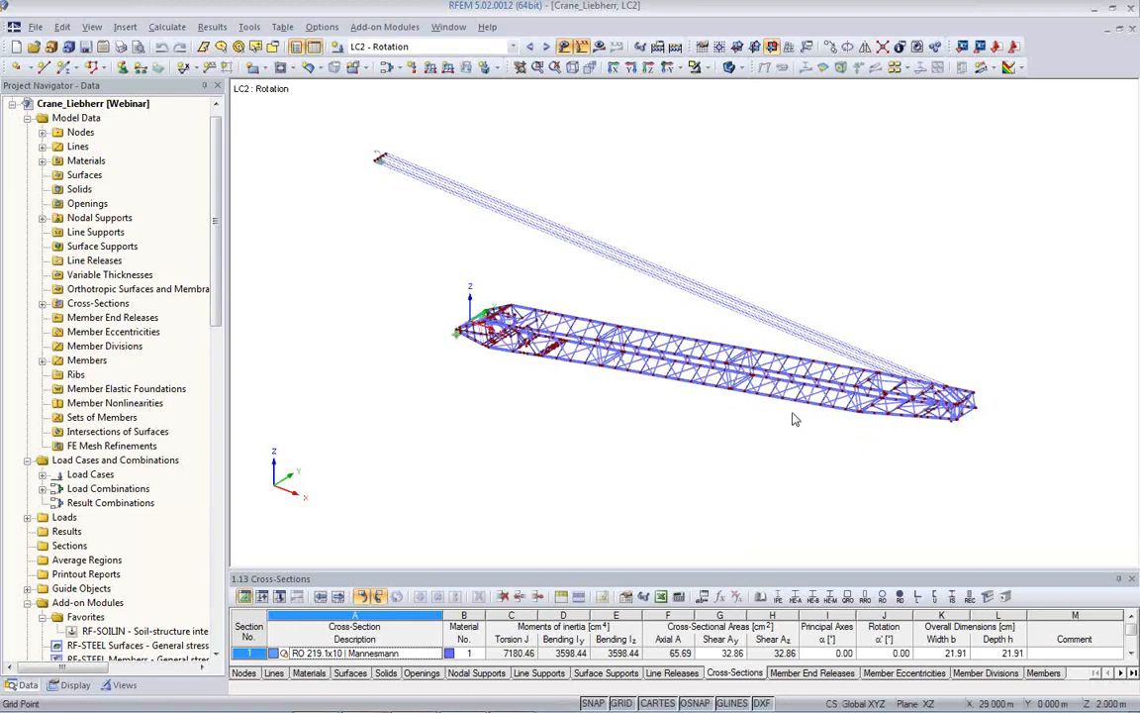
{"action": "middle_click_drag", "start_coordinate": [774, 454], "coordinate": [740, 395], "text": "ctrl"}
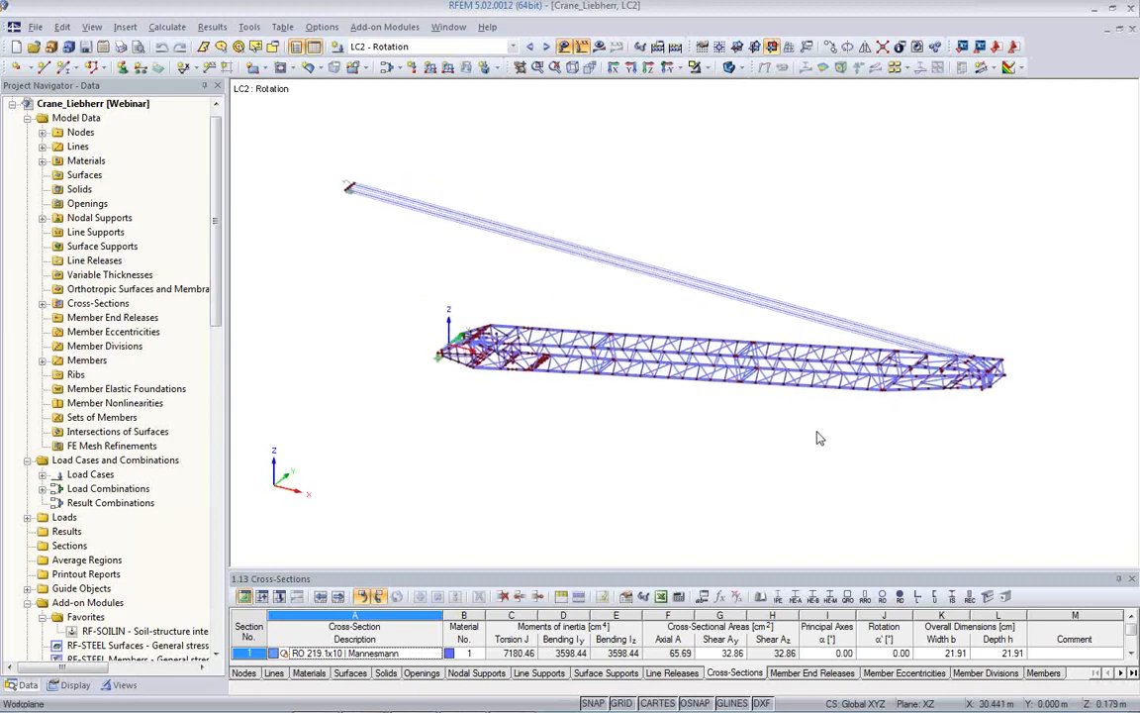
{"action": "middle_click_drag", "start_coordinate": [613, 441], "coordinate": [387, 381], "text": "ctrl"}
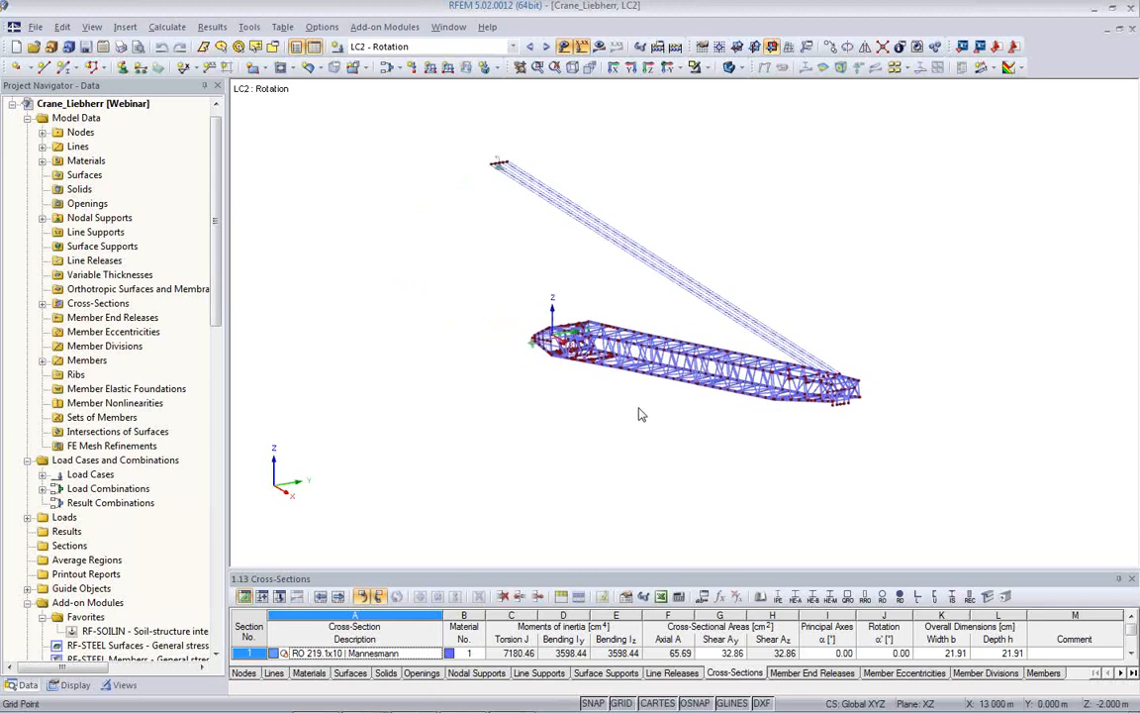
{"action": "middle_click_drag", "start_coordinate": [611, 419], "coordinate": [693, 465], "text": "ctrl"}
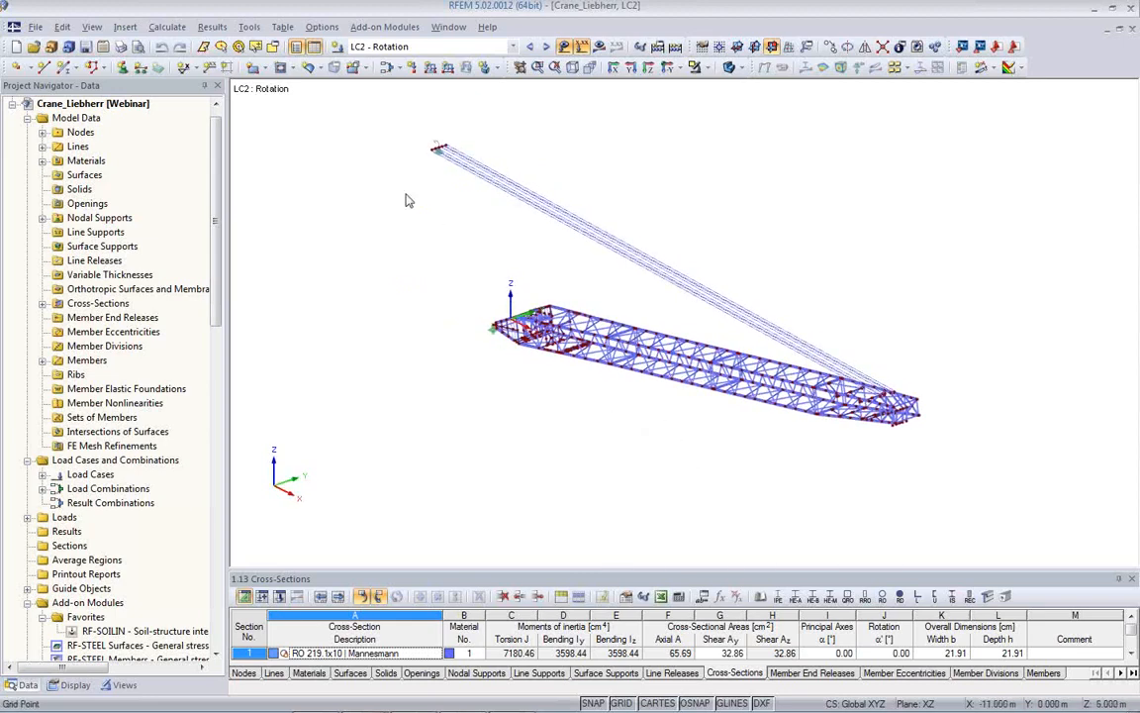
{"action": "left_click", "coordinate": [395, 46]}
{"action": "left_click", "coordinate": [396, 72]}
{"action": "left_click", "coordinate": [248, 27]}
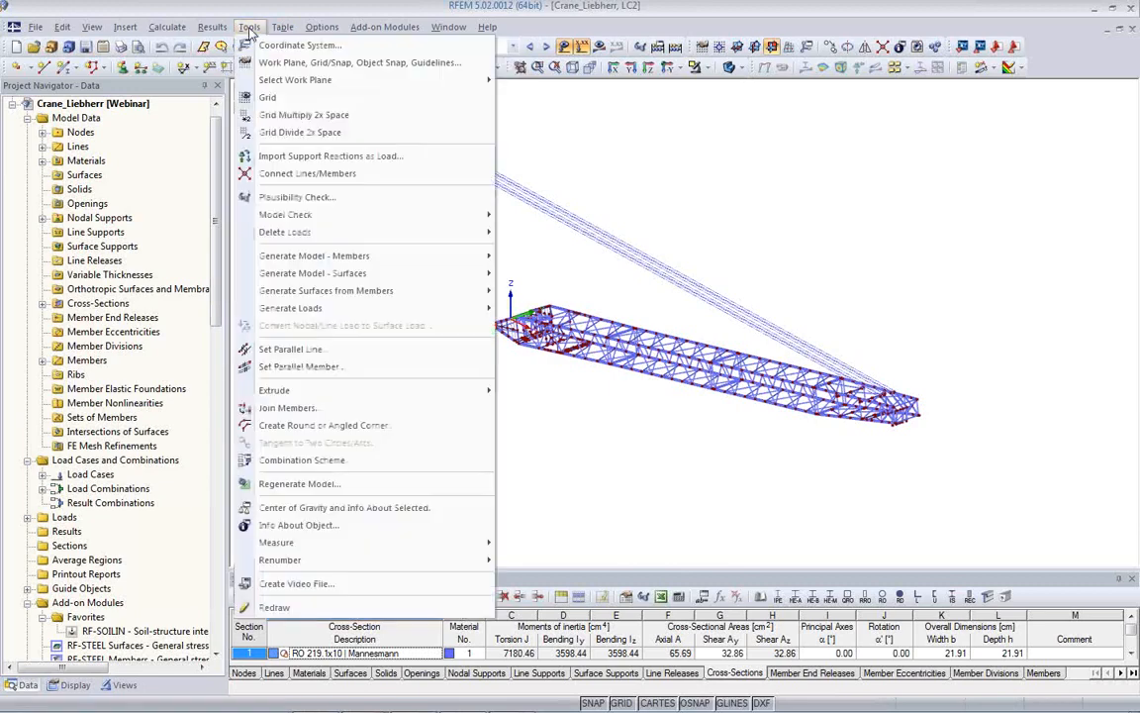
Generate a load from movement in LC2 on all members, using rotation about a parallel +Z axis with an angular acceleration
{"action": "mouse_move", "coordinate": [295, 312]}
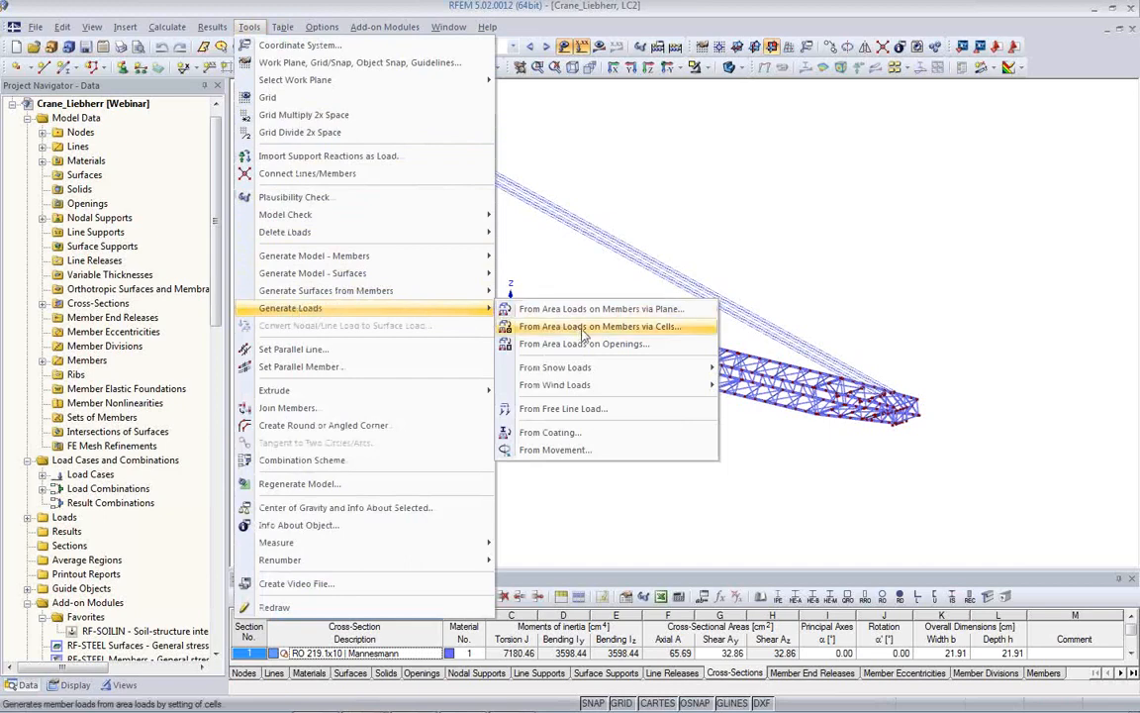
{"action": "left_click", "coordinate": [603, 457]}
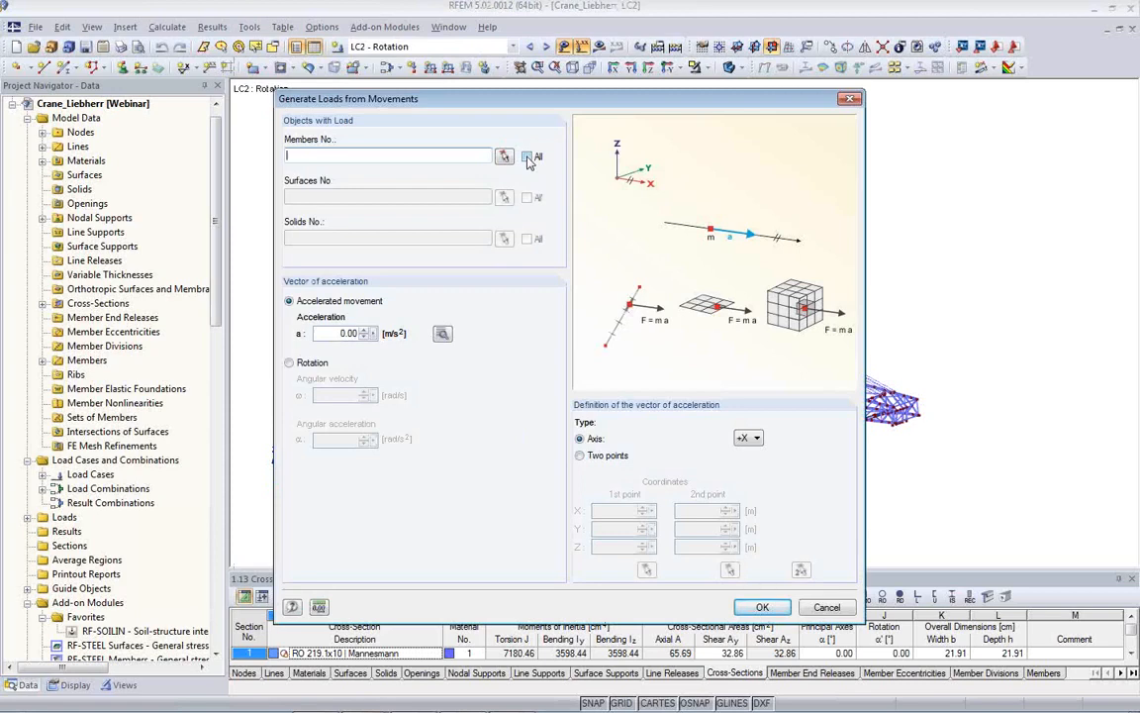
{"action": "left_click", "coordinate": [527, 157]}
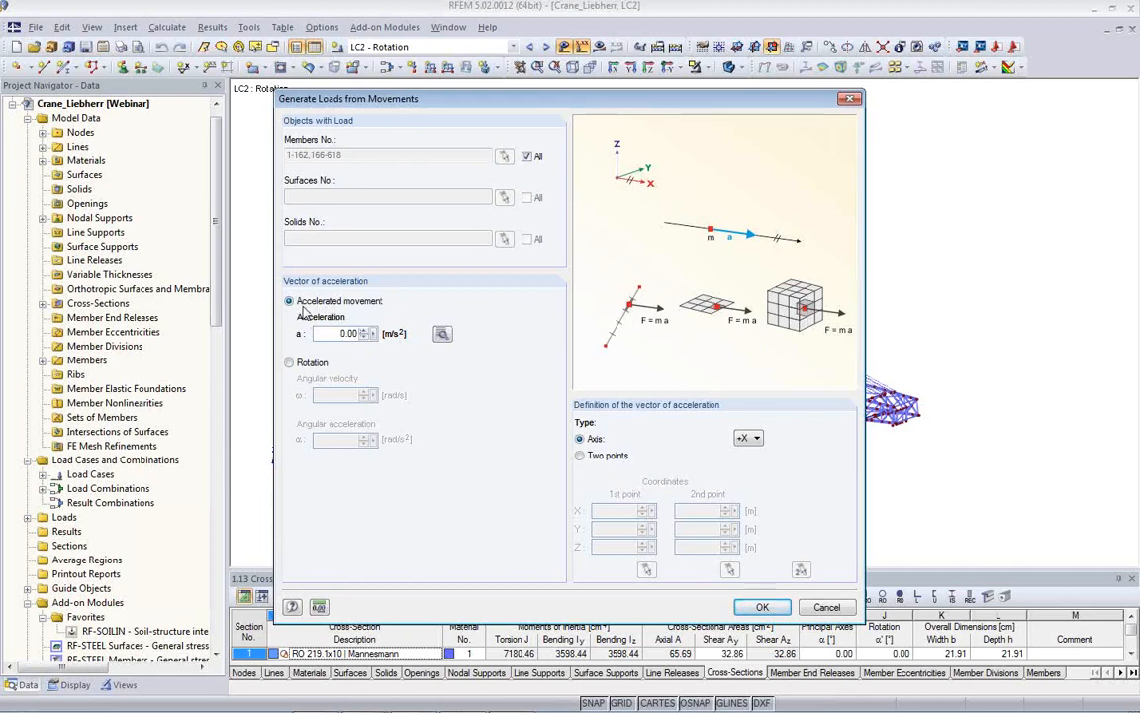
{"action": "left_click", "coordinate": [290, 364]}
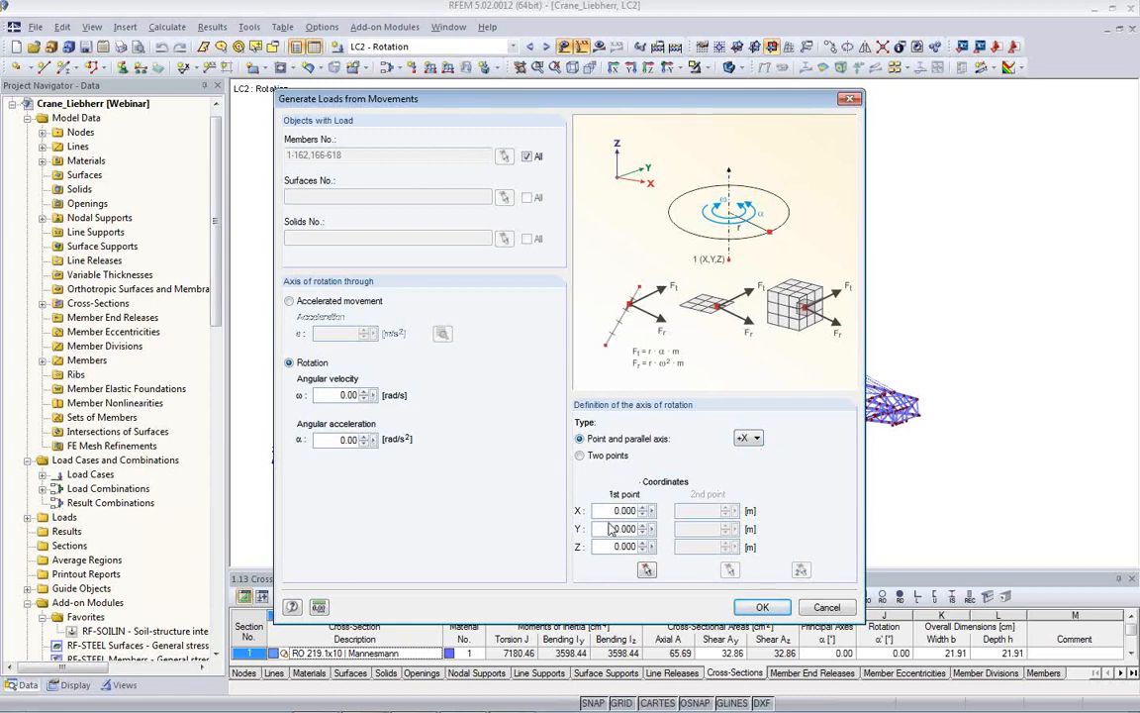
{"action": "left_click", "coordinate": [754, 439]}
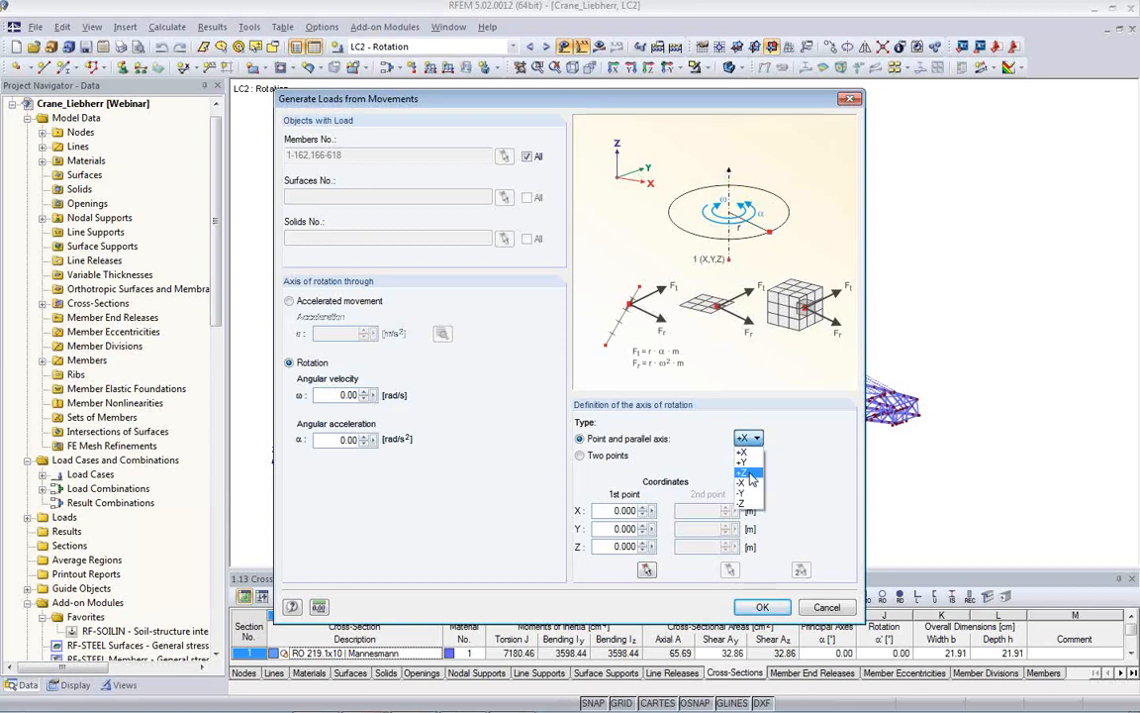
{"action": "left_click", "coordinate": [751, 474]}
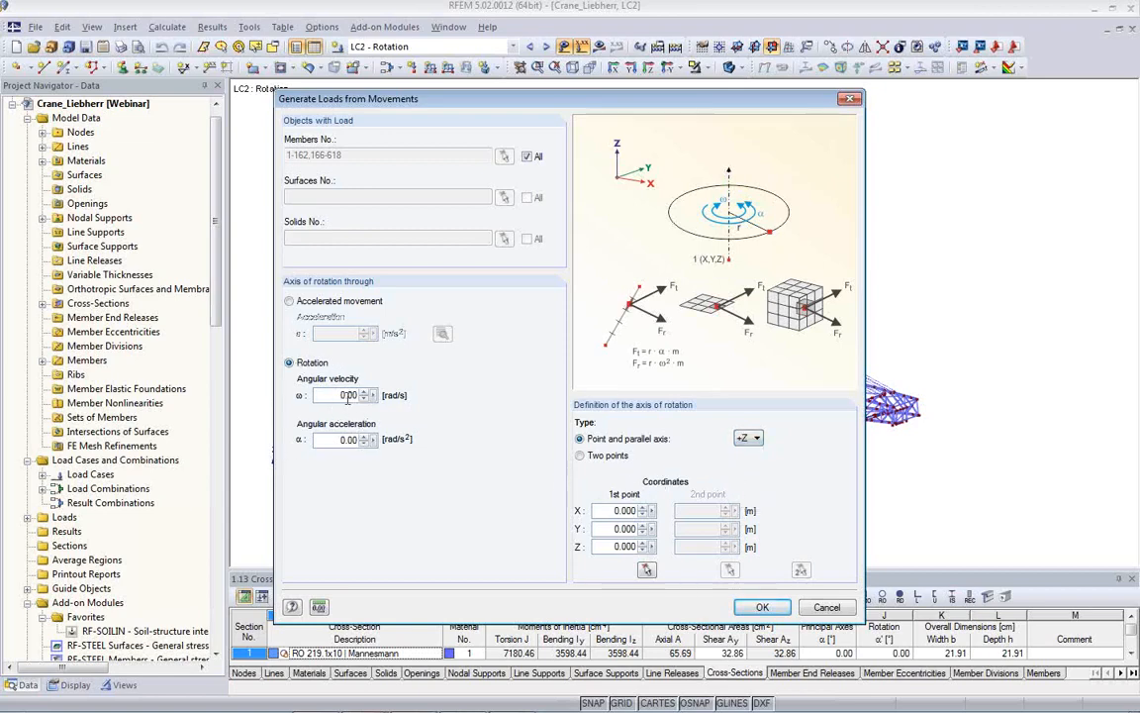
{"action": "left_click_drag", "start_coordinate": [336, 441], "coordinate": [421, 453]}
{"action": "left_click", "coordinate": [763, 606]}
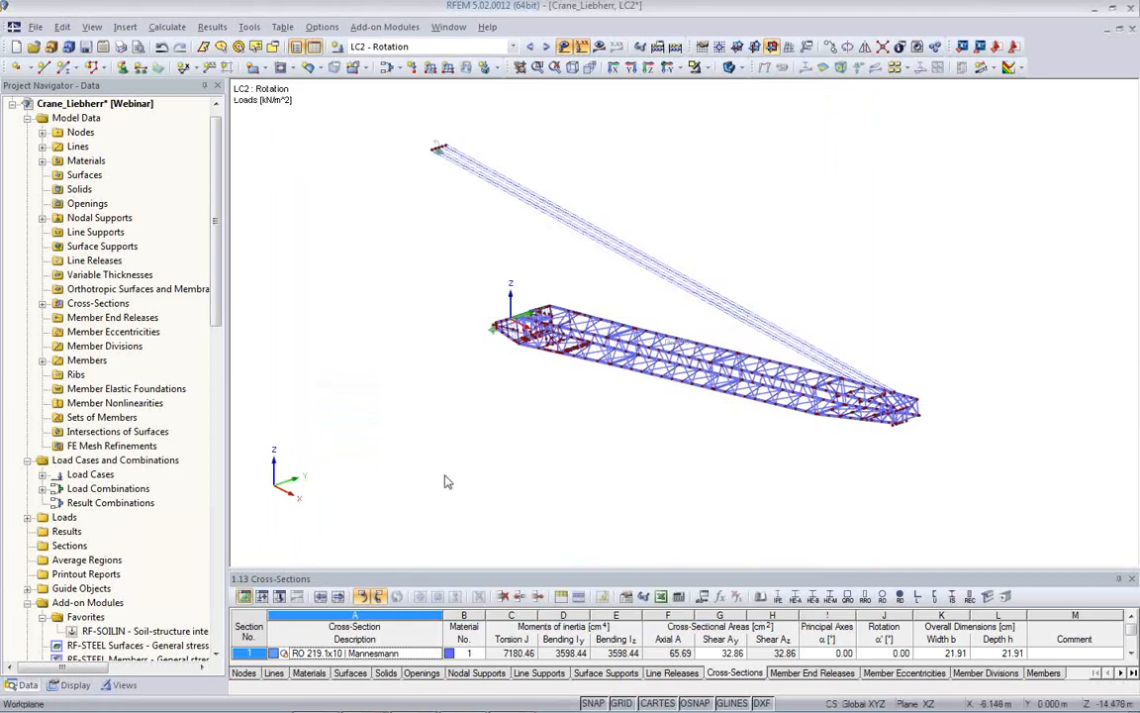
Look through the load cases, load combinations and LC2 loads in the project tree and find the generated rotation load
{"action": "left_click", "coordinate": [43, 475]}
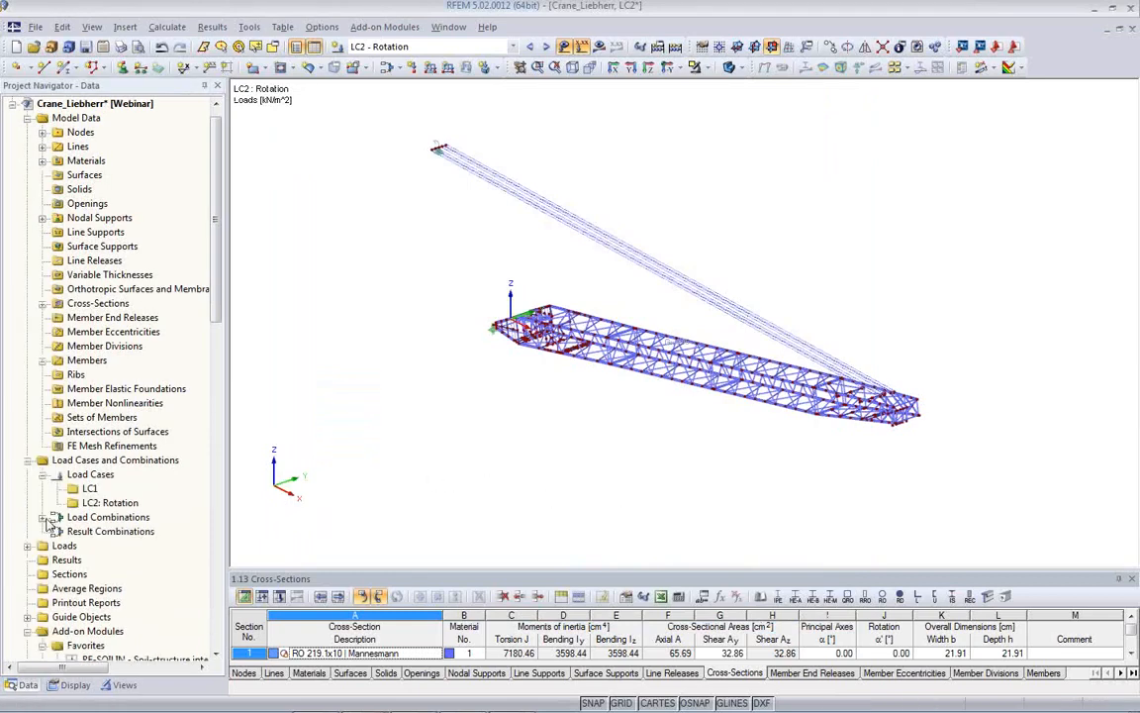
{"action": "left_click", "coordinate": [43, 516]}
{"action": "scroll", "coordinate": [87, 572], "scroll_direction": "down", "scroll_amount": 1}
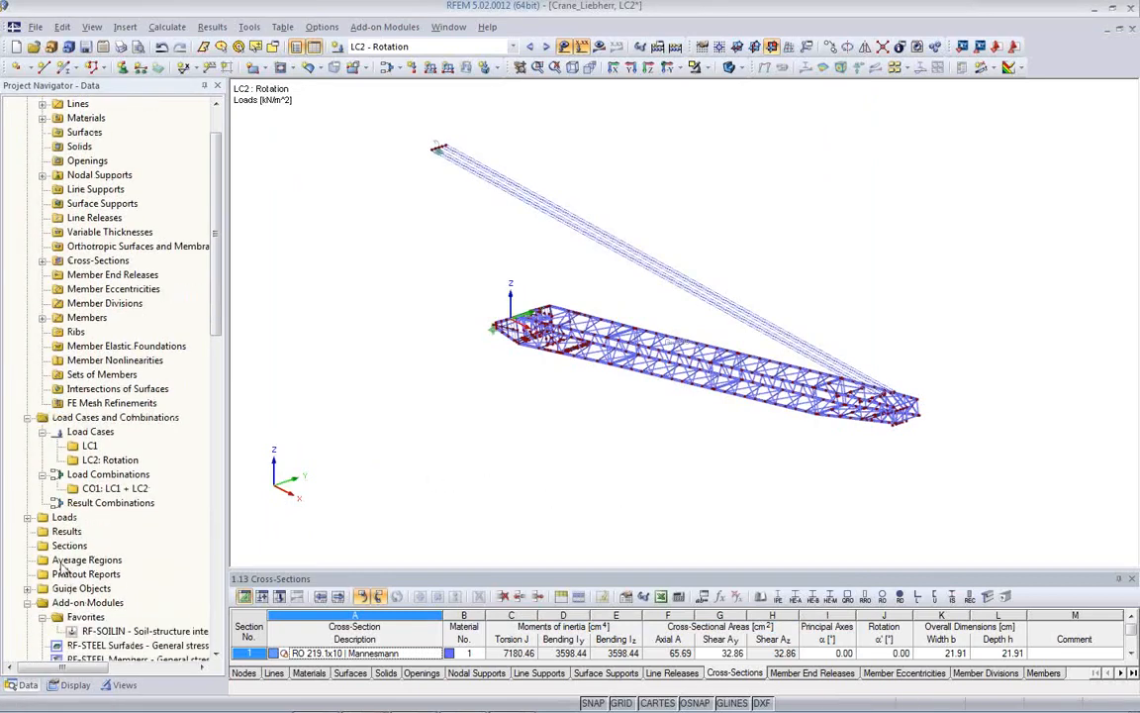
{"action": "left_click", "coordinate": [28, 517]}
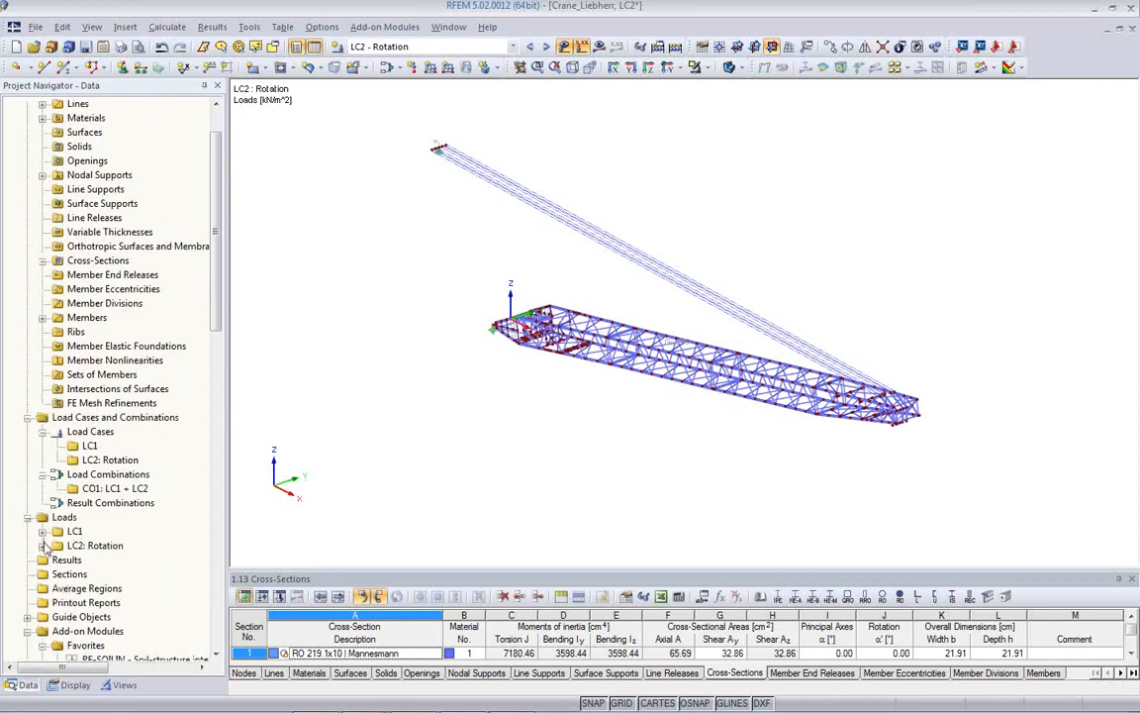
{"action": "left_click", "coordinate": [44, 546]}
{"action": "scroll", "coordinate": [181, 556], "scroll_direction": "down", "scroll_amount": 1}
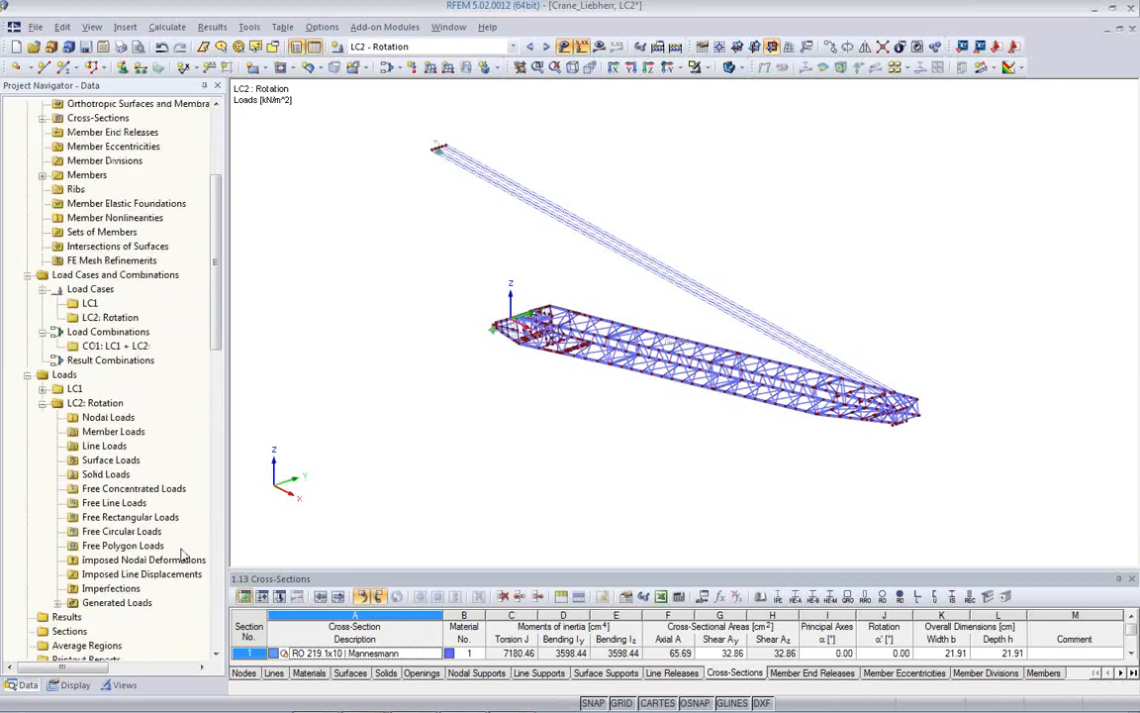
{"action": "left_click", "coordinate": [59, 602]}
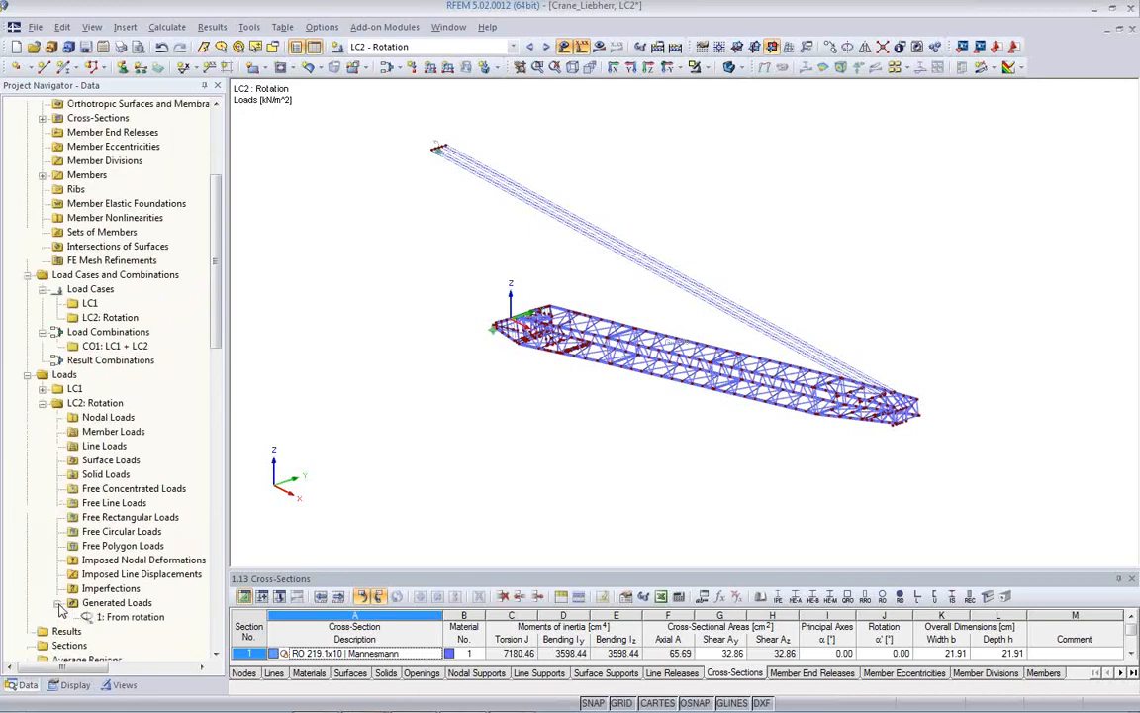
{"action": "left_click", "coordinate": [131, 617]}
Calculate the results for load case LC2 - Rotation and dismiss the displacement warning
{"action": "middle_click_drag", "start_coordinate": [705, 468], "coordinate": [679, 353], "text": "ctrl"}
{"action": "scroll", "coordinate": [679, 354], "scroll_direction": "up", "scroll_amount": 4}
{"action": "scroll", "coordinate": [679, 354], "scroll_direction": "down", "scroll_amount": 3}
{"action": "middle_click_drag", "start_coordinate": [622, 321], "coordinate": [693, 301], "text": "ctrl"}
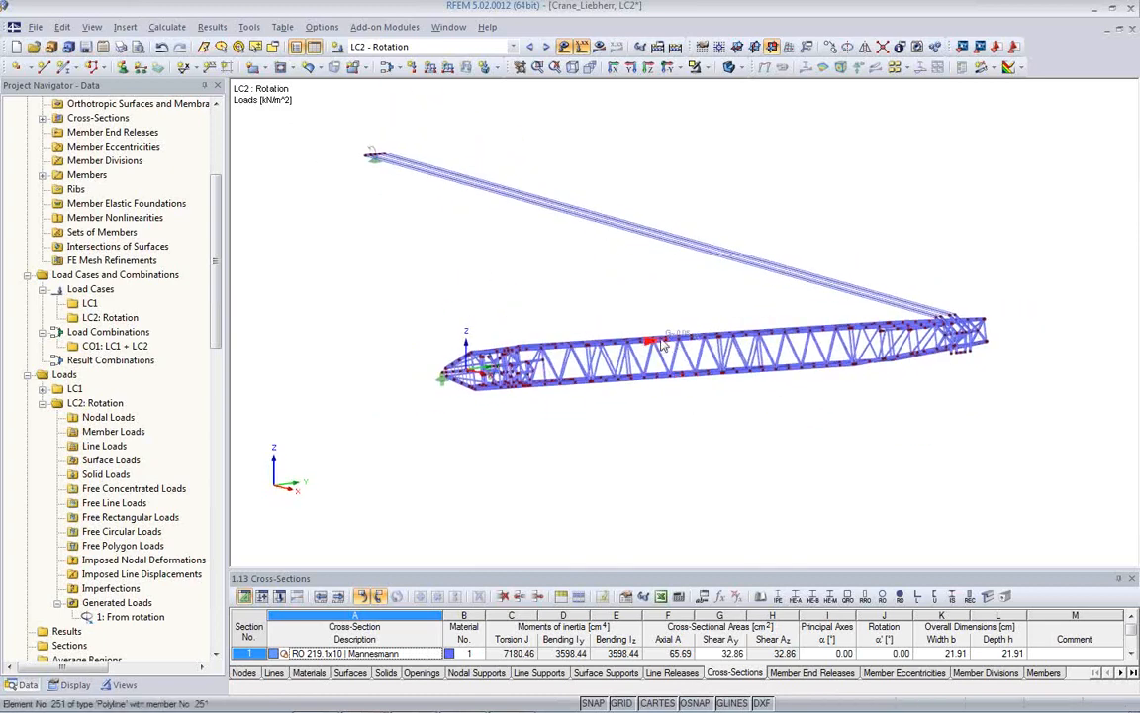
{"action": "middle_click_drag", "start_coordinate": [696, 414], "coordinate": [560, 424], "text": "ctrl"}
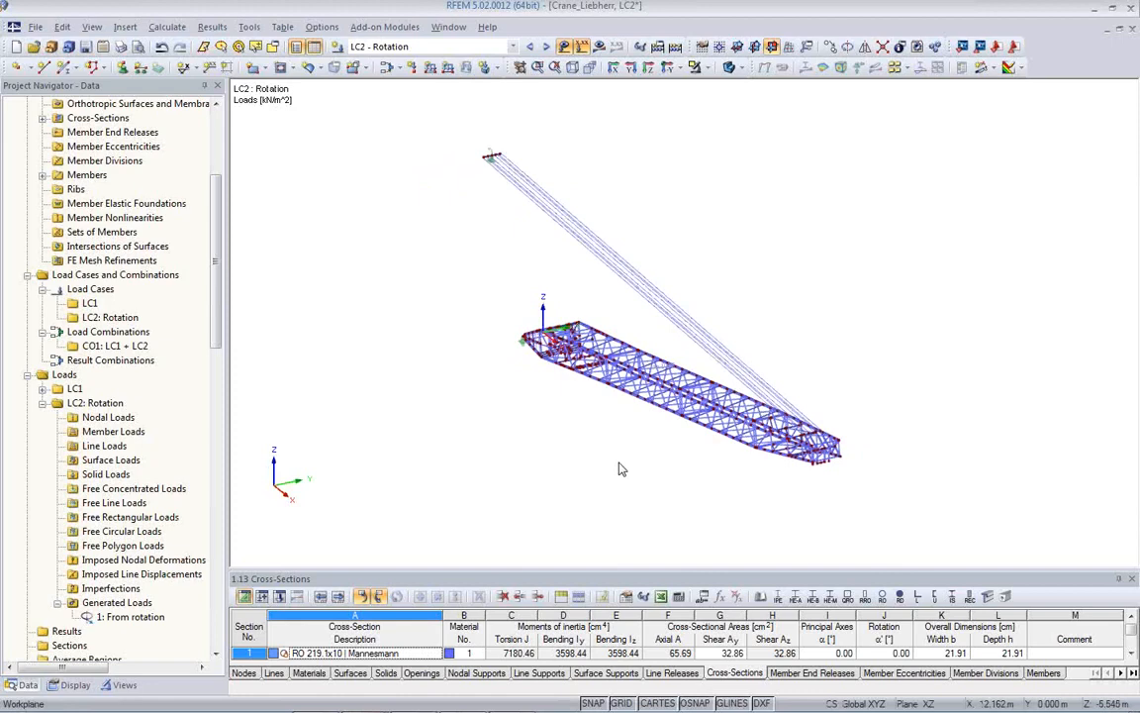
{"action": "left_click", "coordinate": [599, 47]}
{"action": "left_click", "coordinate": [542, 397]}
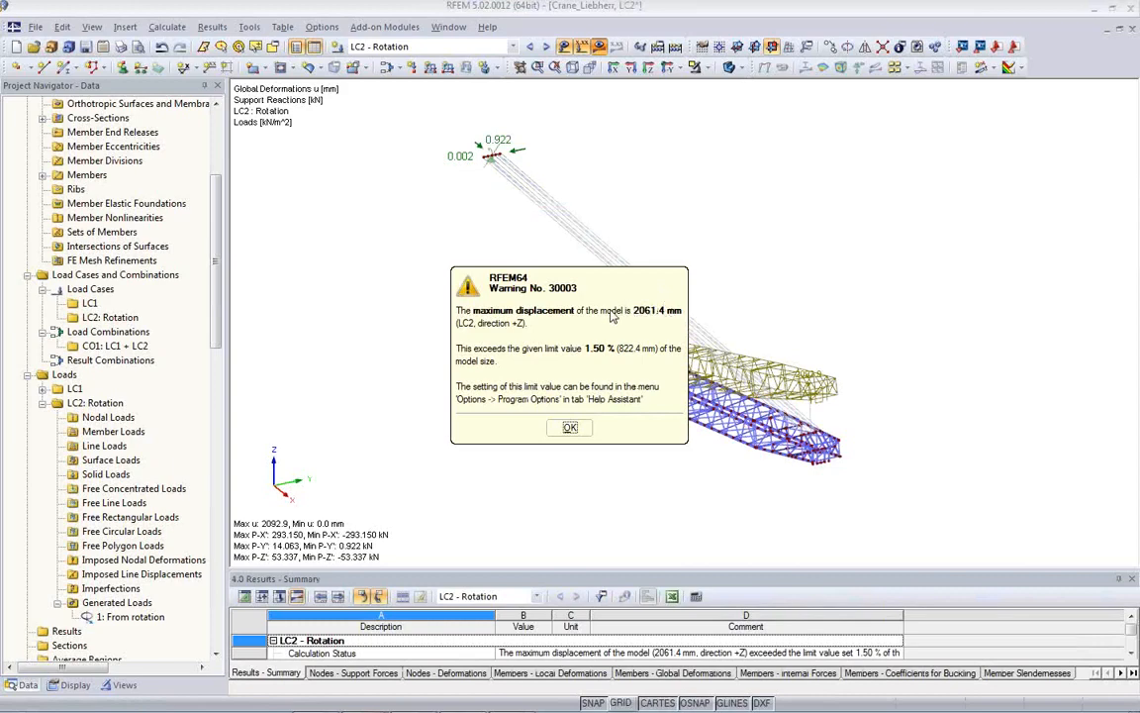
{"action": "left_click", "coordinate": [571, 426]}
{"action": "left_click", "coordinate": [572, 431]}
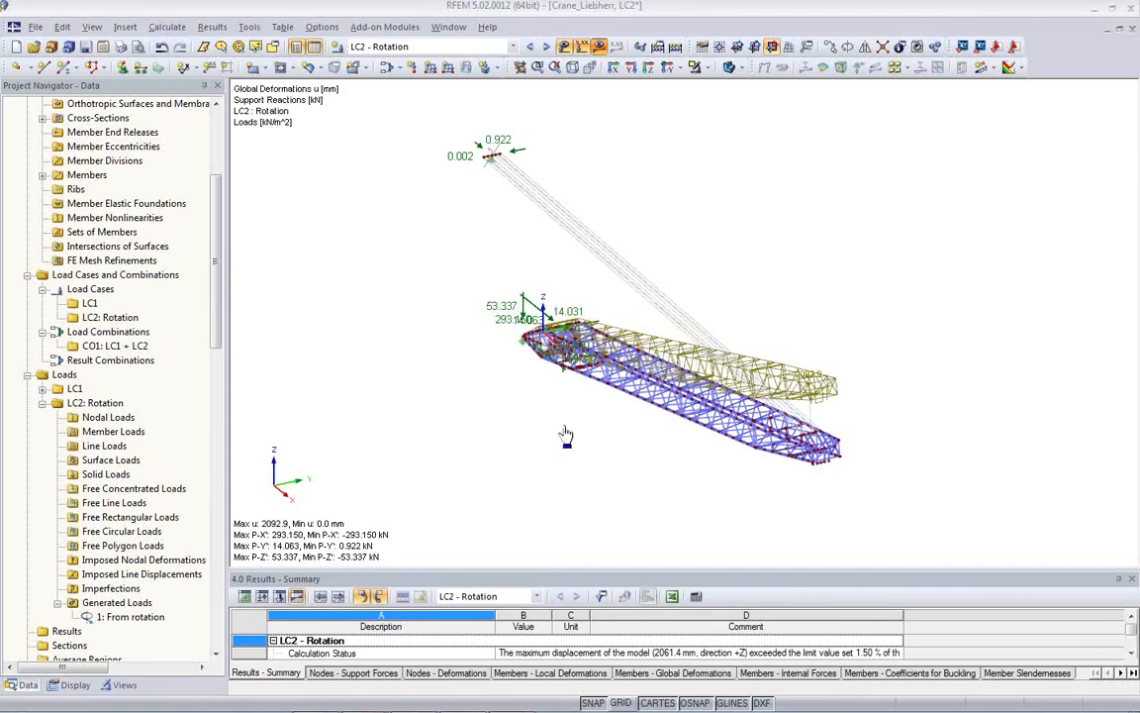
Examine the crane's LC2 deformed shape and the support reactions at the foot of the boom
{"action": "middle_click_drag", "start_coordinate": [595, 445], "coordinate": [902, 579], "text": "ctrl"}
{"action": "middle_click_drag", "start_coordinate": [550, 436], "coordinate": [466, 382], "text": "ctrl"}
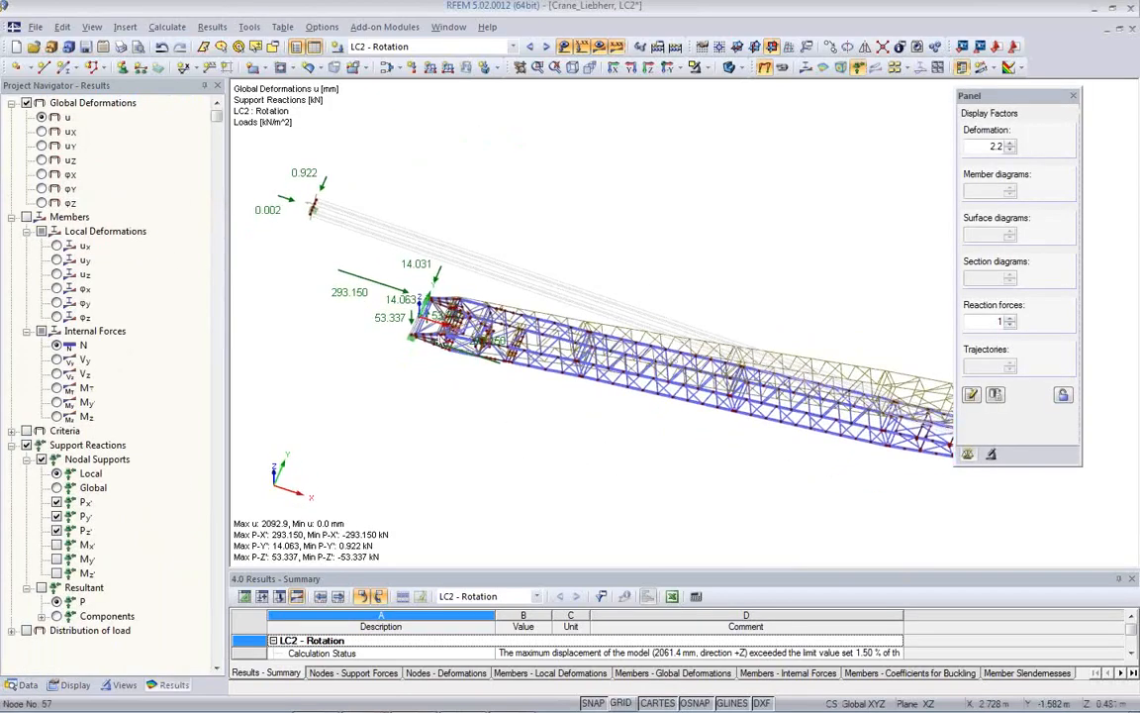
{"action": "scroll", "coordinate": [430, 333], "scroll_direction": "up", "scroll_amount": 5}
{"action": "scroll", "coordinate": [430, 333], "scroll_direction": "down", "scroll_amount": 2}
{"action": "middle_click_drag", "start_coordinate": [554, 402], "coordinate": [432, 295], "text": "ctrl"}
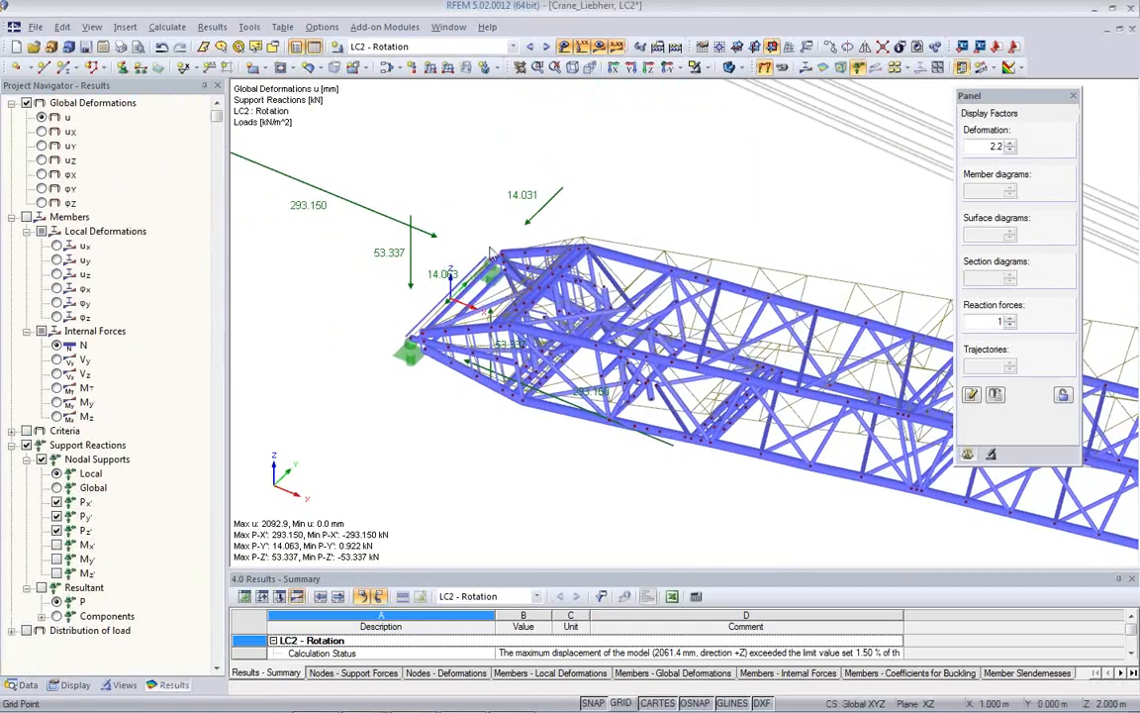
{"action": "scroll", "coordinate": [482, 281], "scroll_direction": "down", "scroll_amount": 4}
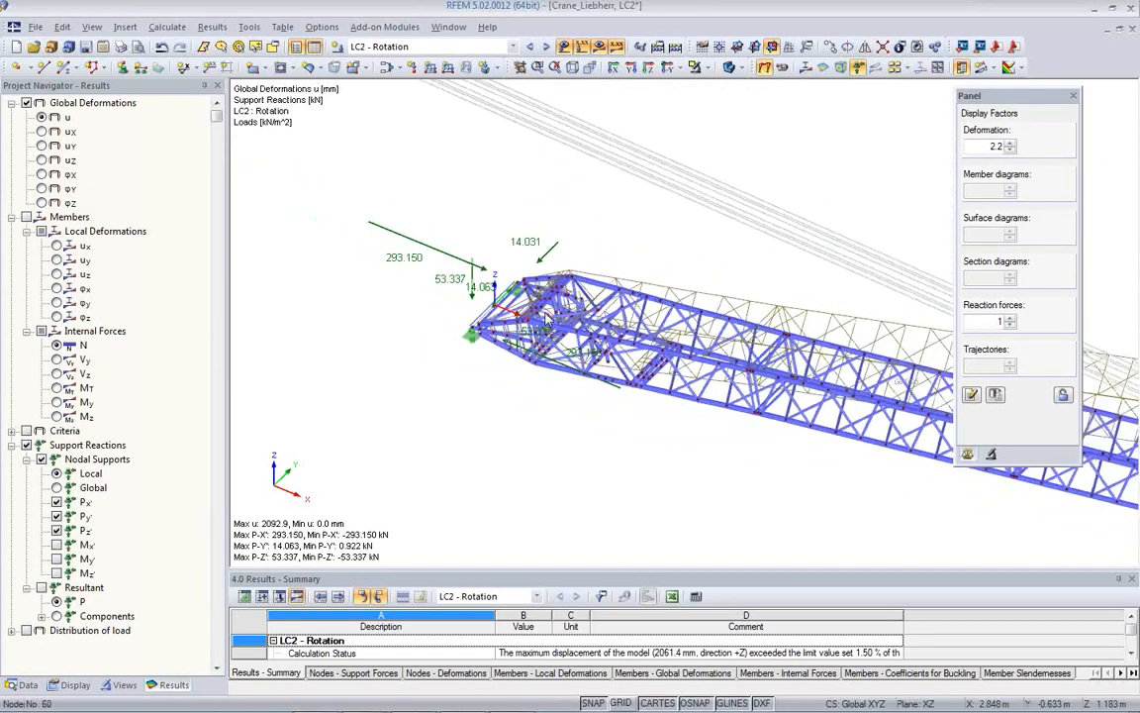
{"action": "scroll", "coordinate": [492, 286], "scroll_direction": "down", "scroll_amount": 5}
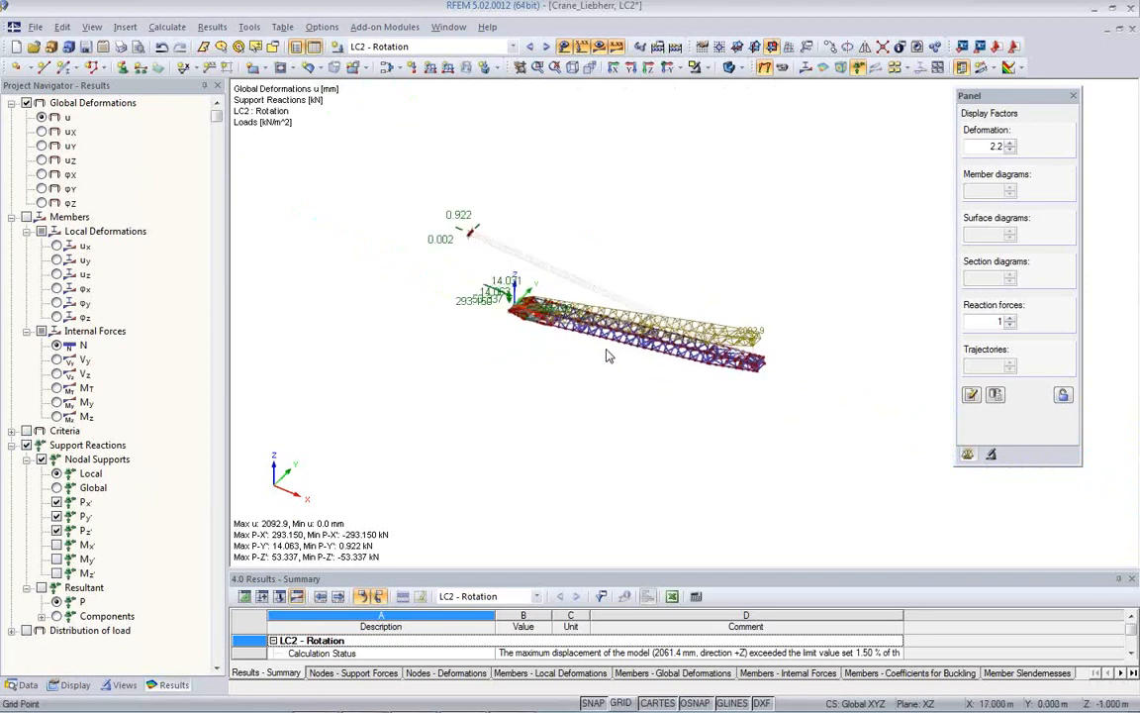
{"action": "middle_click_drag", "start_coordinate": [890, 419], "coordinate": [787, 374], "text": "ctrl"}
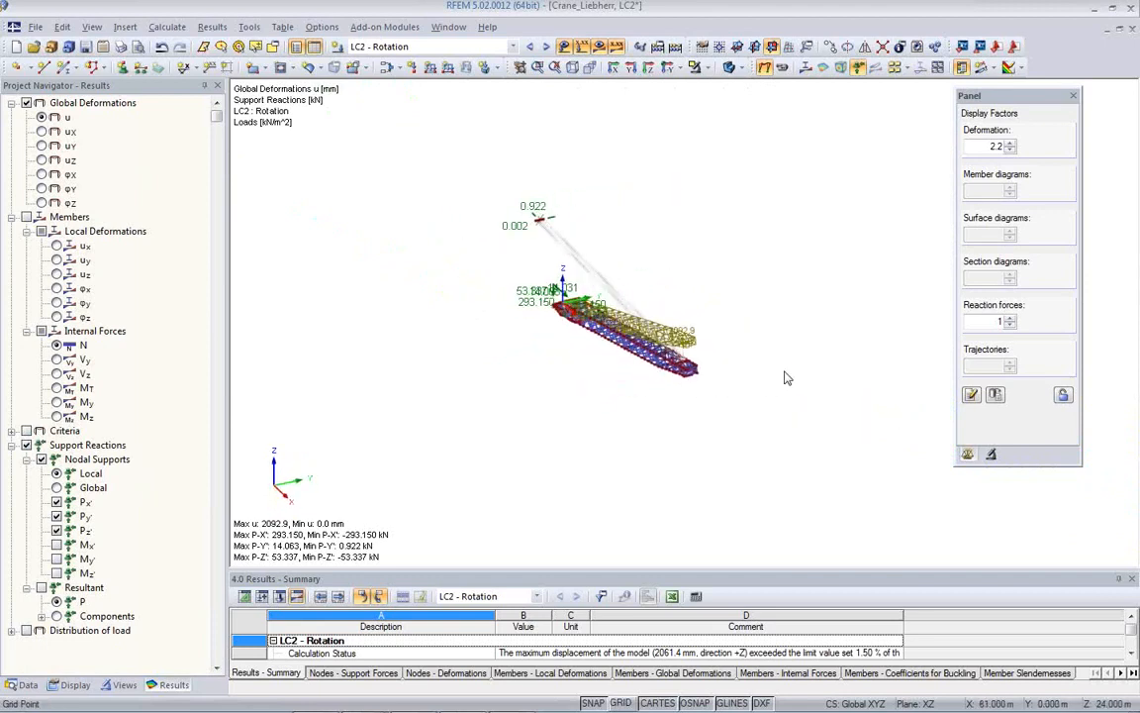
Show the global deformation uY for LC2 and increase the deformation display factor to 70.4
{"action": "left_click", "coordinate": [41, 145]}
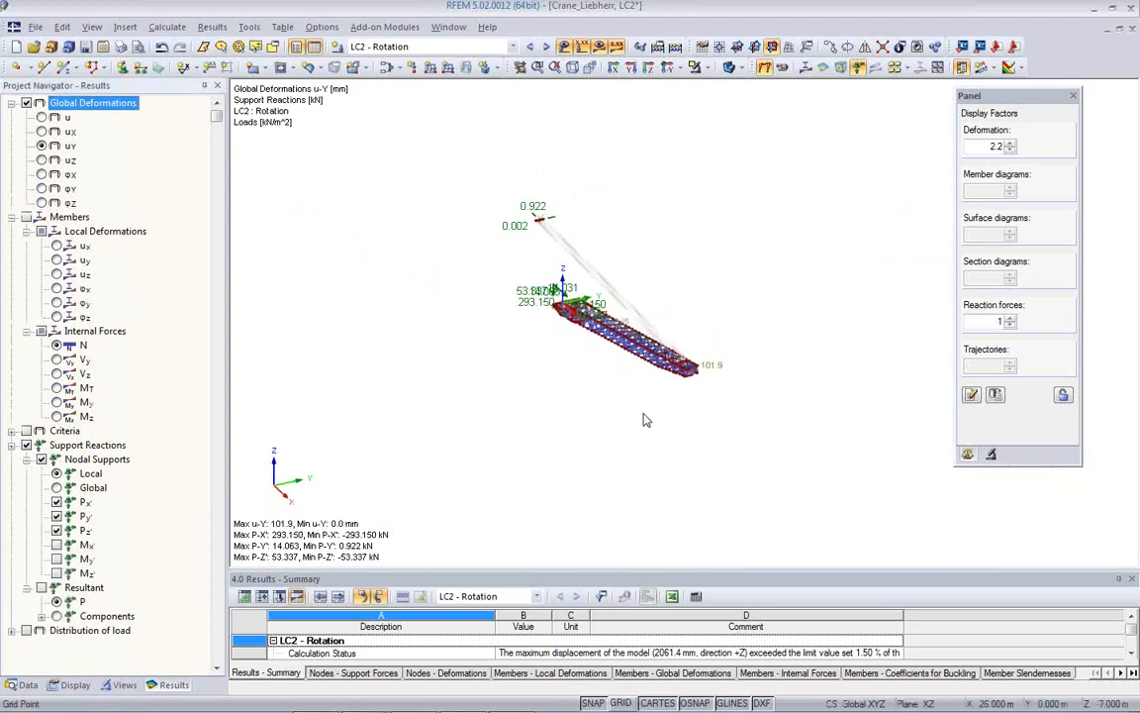
{"action": "left_click", "coordinate": [1008, 143]}
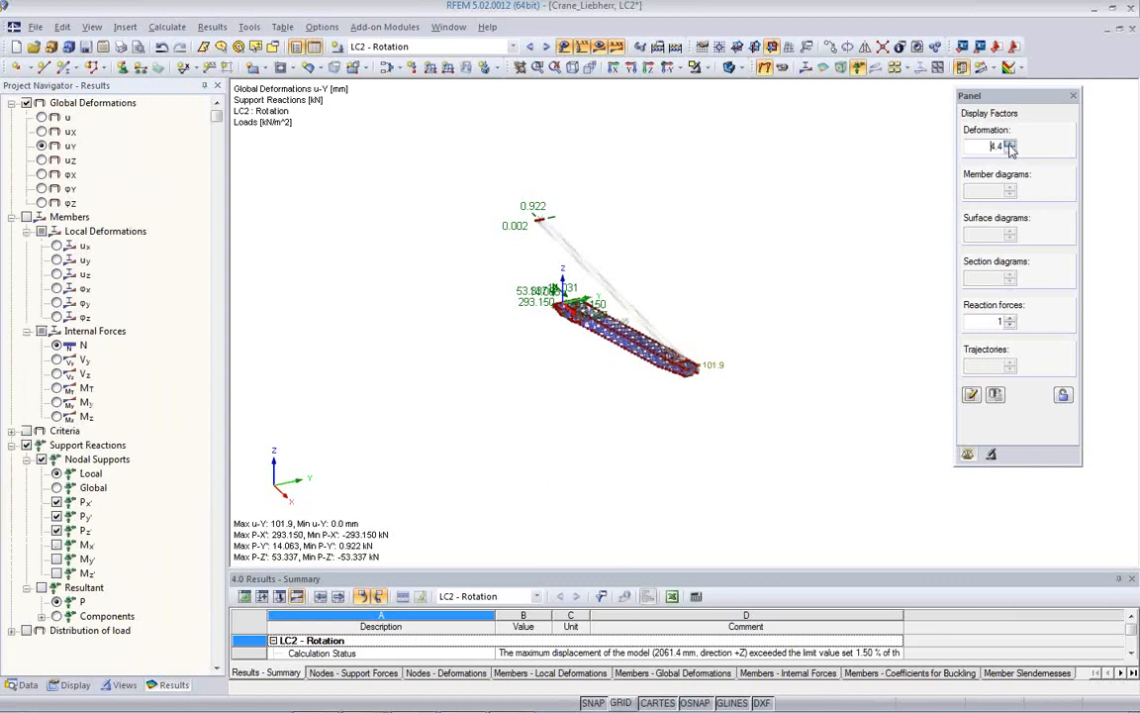
{"action": "left_click", "coordinate": [1008, 143]}
{"action": "left_click", "coordinate": [1008, 143]}
{"action": "left_click", "coordinate": [1009, 143]}
{"action": "left_click", "coordinate": [1009, 145]}
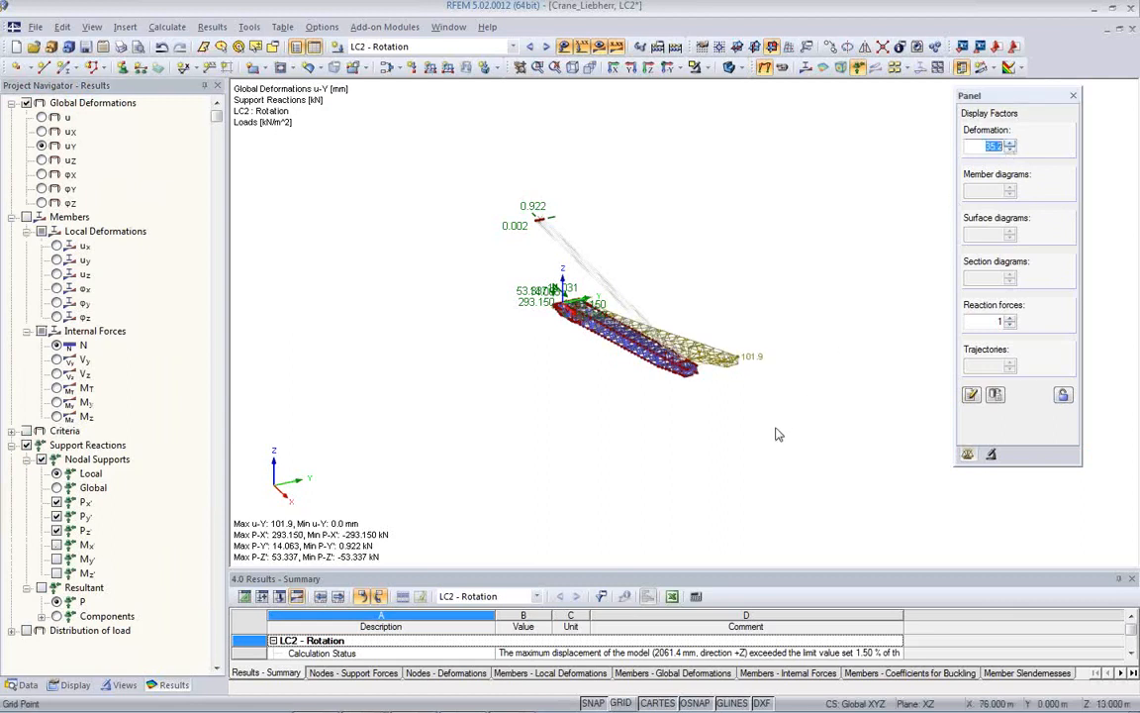
Hide the result values in the model and examine the boom's sideways deformation
{"action": "middle_click_drag", "start_coordinate": [776, 433], "coordinate": [600, 435]}
{"action": "left_click", "coordinate": [615, 47]}
{"action": "middle_click_drag", "start_coordinate": [656, 325], "coordinate": [639, 373], "text": "ctrl"}
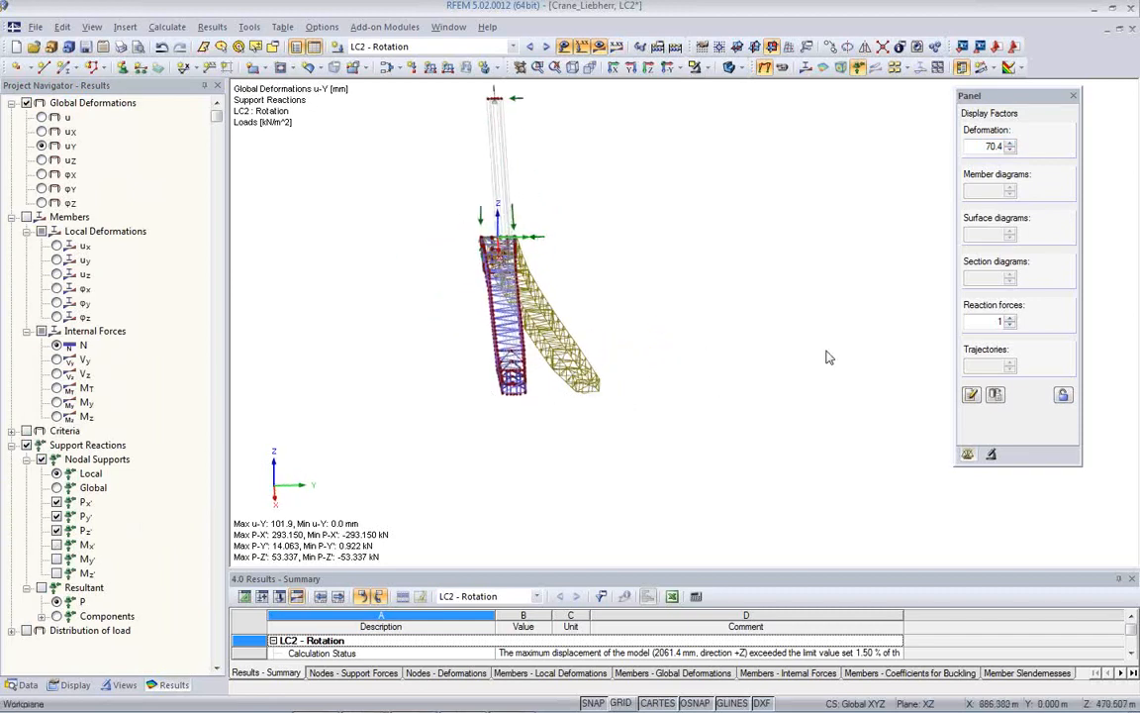
{"action": "middle_click_drag", "start_coordinate": [515, 432], "coordinate": [568, 406], "text": "ctrl"}
{"action": "middle_click_drag", "start_coordinate": [663, 405], "coordinate": [598, 365], "text": "ctrl"}
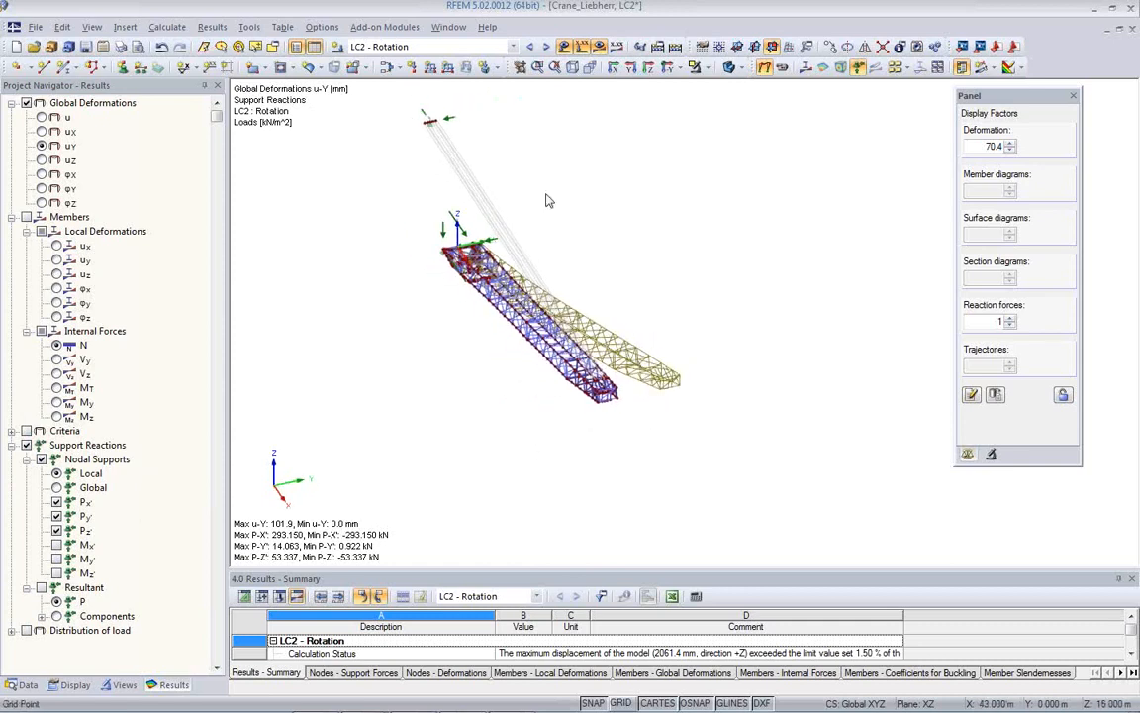
View the loads of load case LC1, and make load combination CO1 - LC1 + LC2 the current one
{"action": "left_click", "coordinate": [502, 47]}
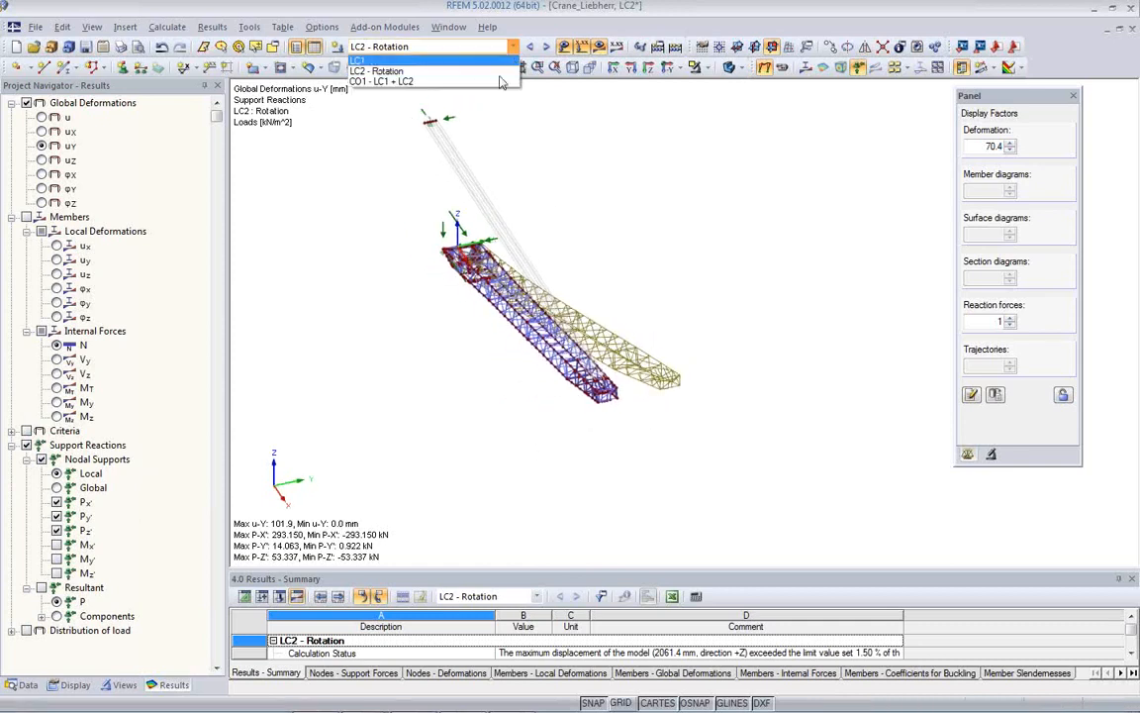
{"action": "left_click", "coordinate": [415, 61]}
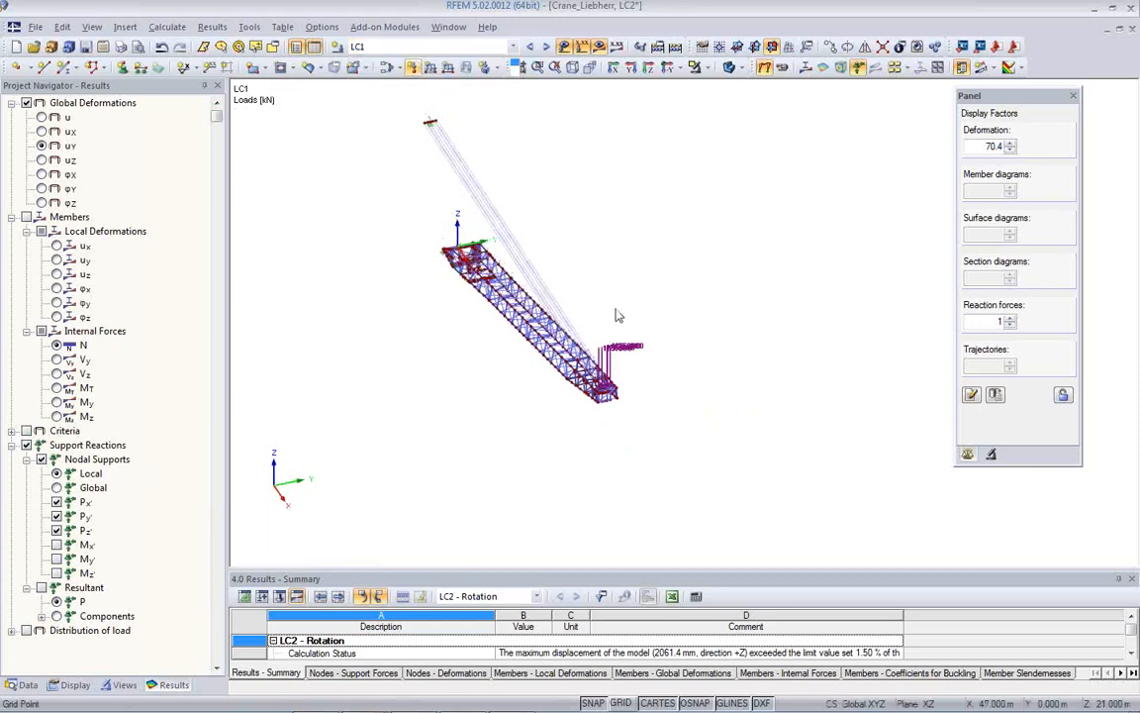
{"action": "left_click", "coordinate": [512, 49]}
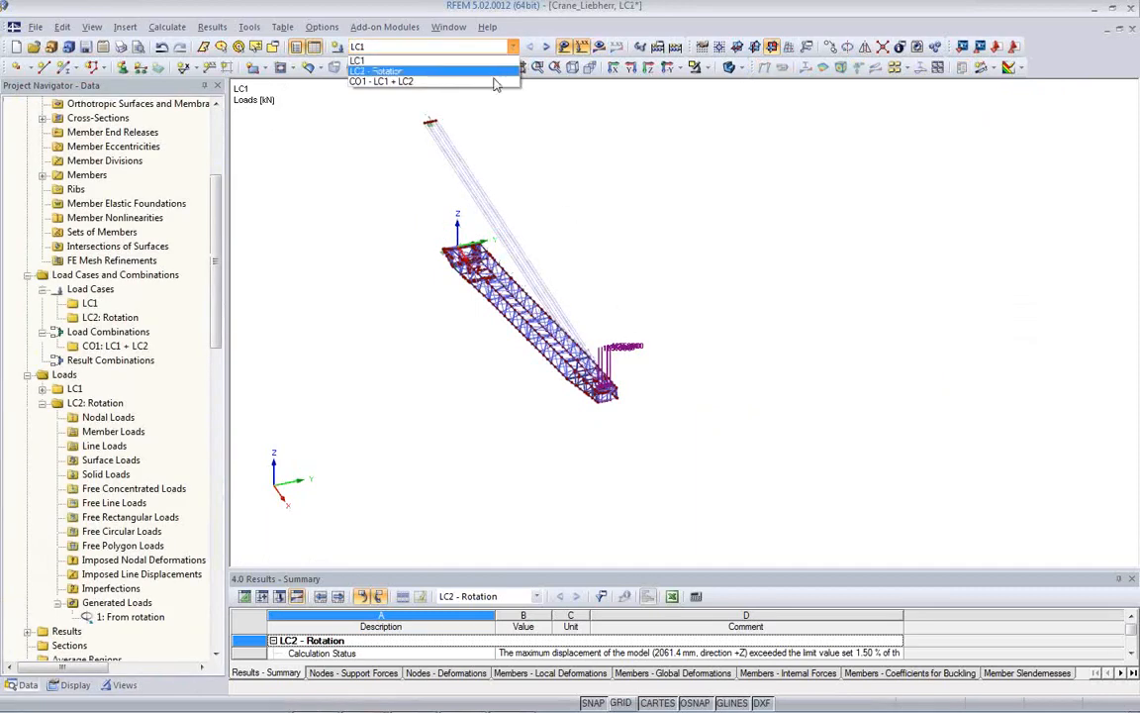
{"action": "left_click", "coordinate": [396, 79]}
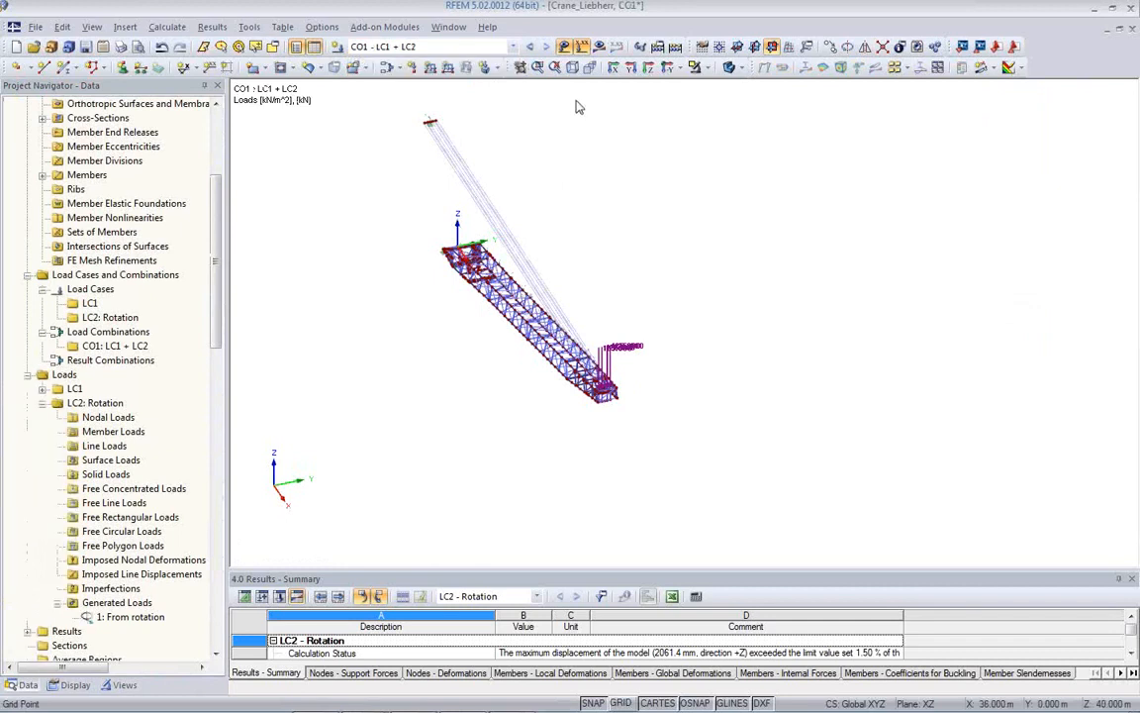
Calculate the results for load combination CO1 and dismiss the displacement warning
{"action": "left_click", "coordinate": [599, 46]}
{"action": "left_click", "coordinate": [542, 397]}
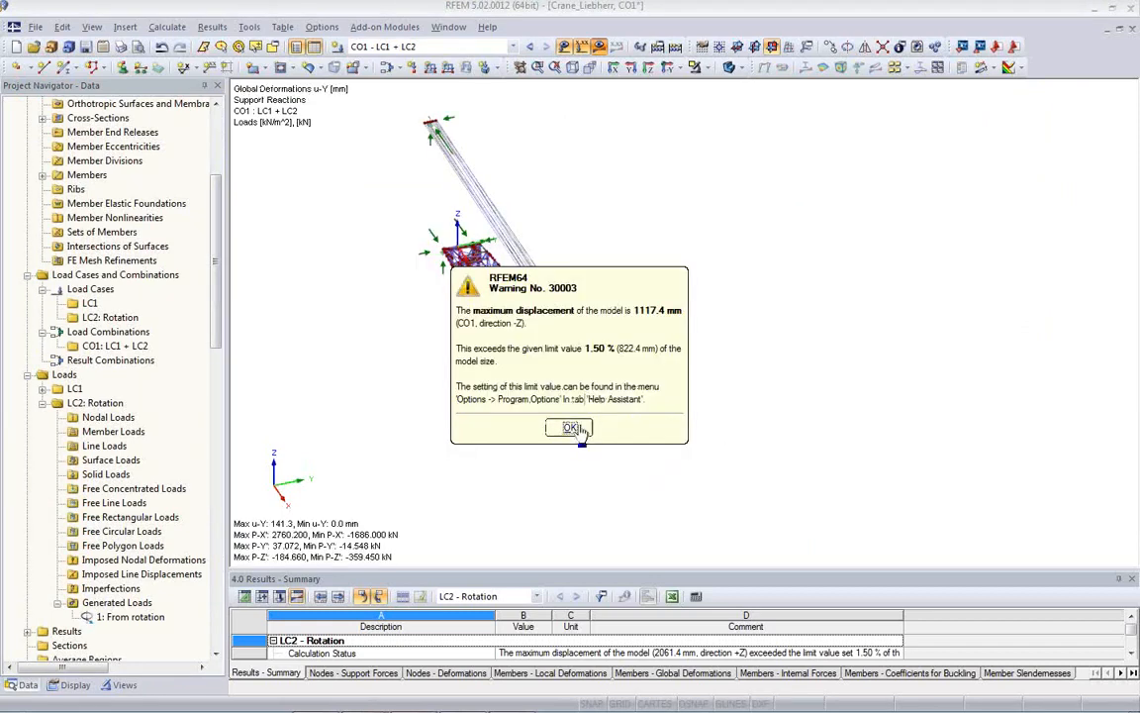
{"action": "left_click", "coordinate": [578, 428]}
{"action": "left_click", "coordinate": [578, 427]}
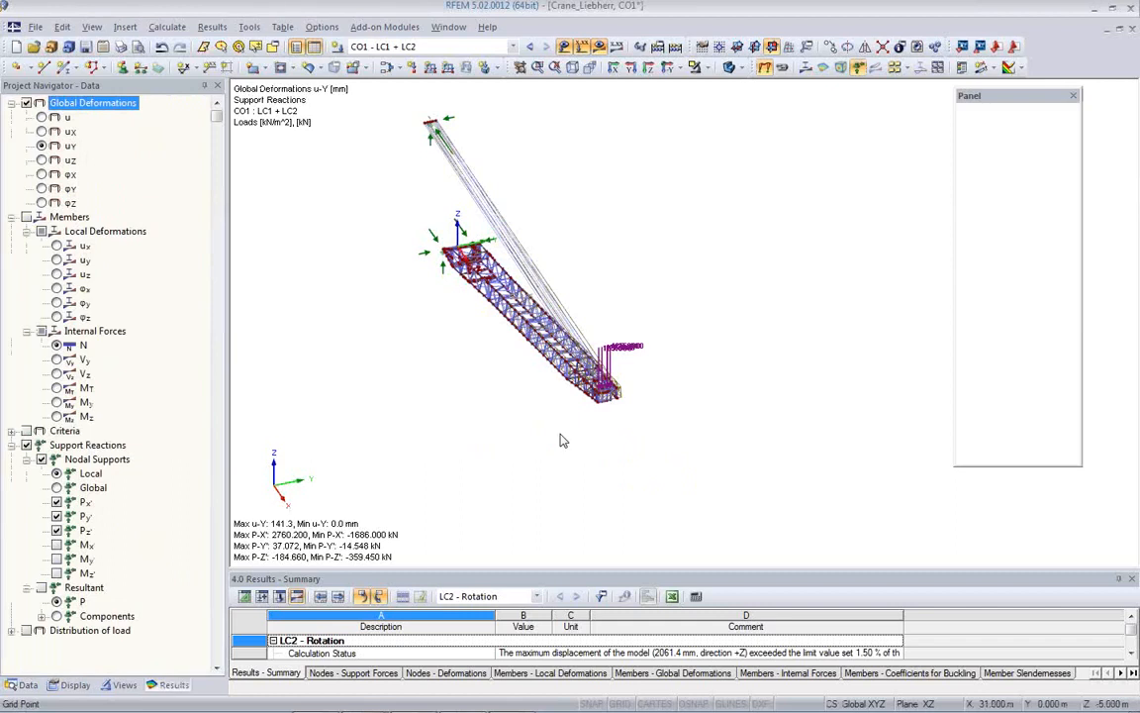
Hide the loads and show CO1's total global deformation u after raising the deformation display factor to 75.2
{"action": "left_click", "coordinate": [565, 49]}
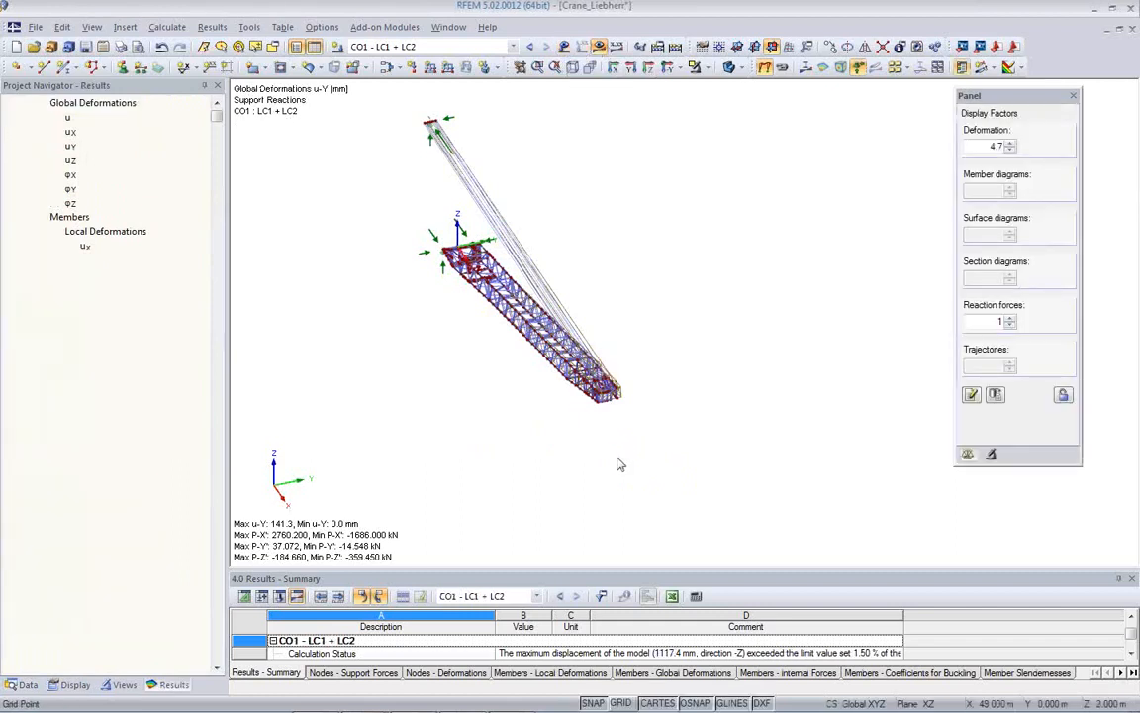
{"action": "left_click", "coordinate": [1008, 143]}
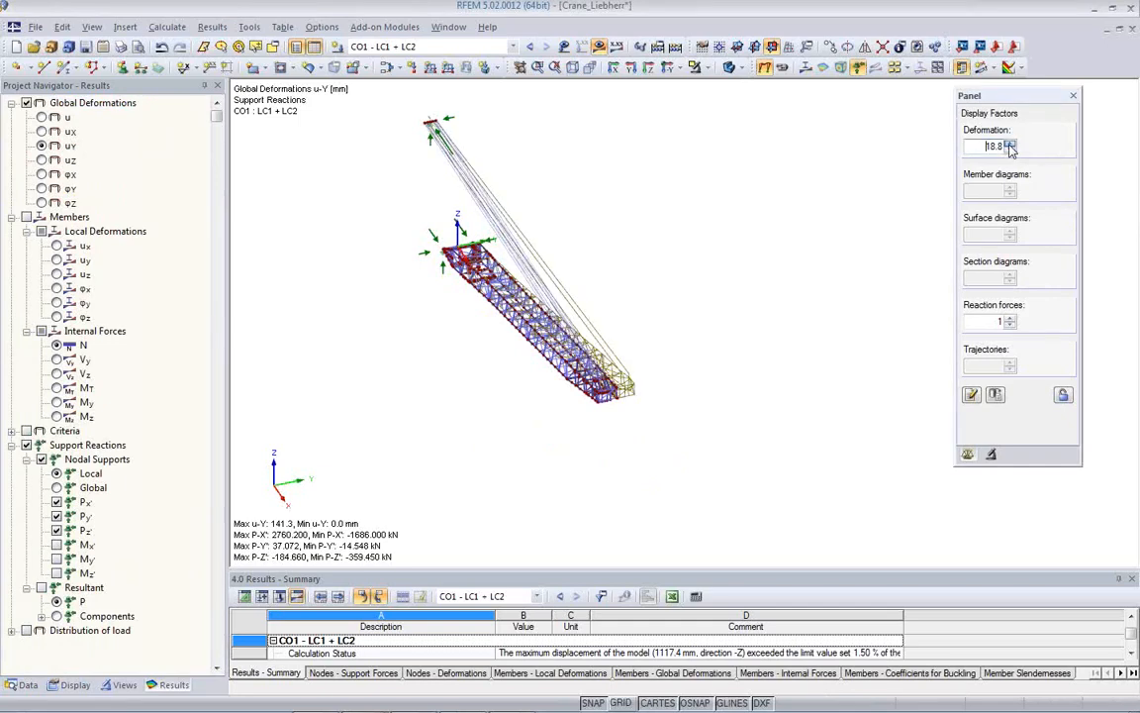
{"action": "middle_click_drag", "start_coordinate": [787, 407], "coordinate": [770, 348], "text": "ctrl"}
{"action": "left_click", "coordinate": [42, 117]}
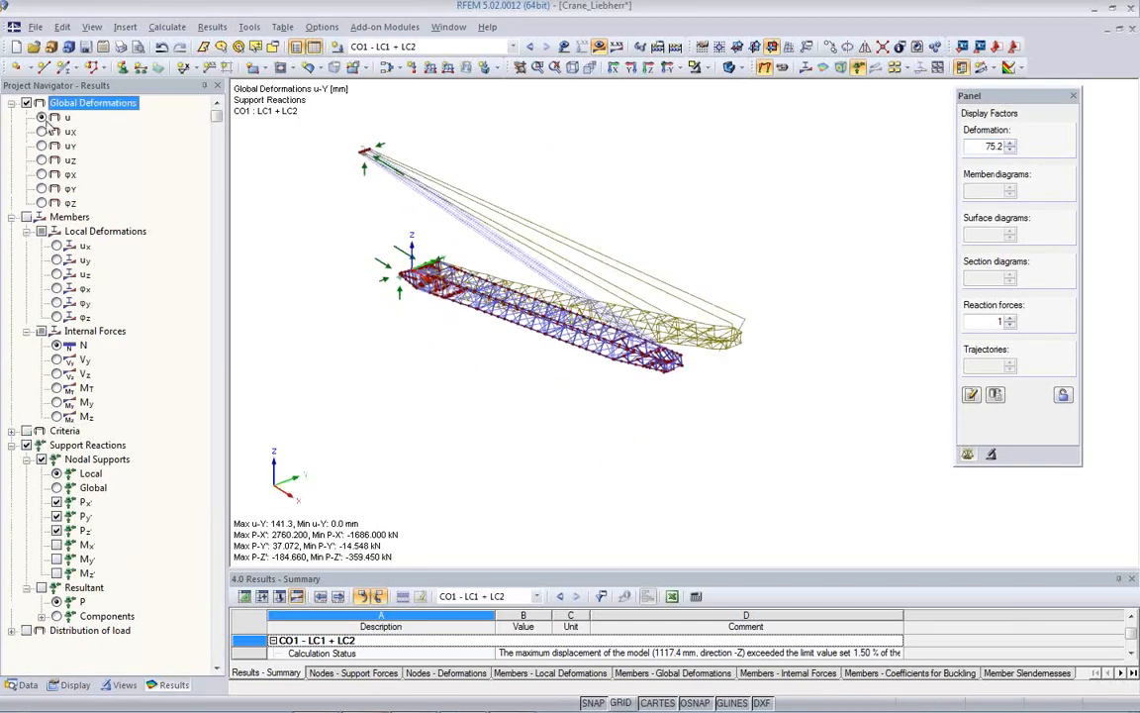
Reduce the deformation display factor to 9.4 and examine the crane's total deformed shape for CO1 from several angles
{"action": "middle_click_drag", "start_coordinate": [643, 309], "coordinate": [604, 198], "text": "ctrl"}
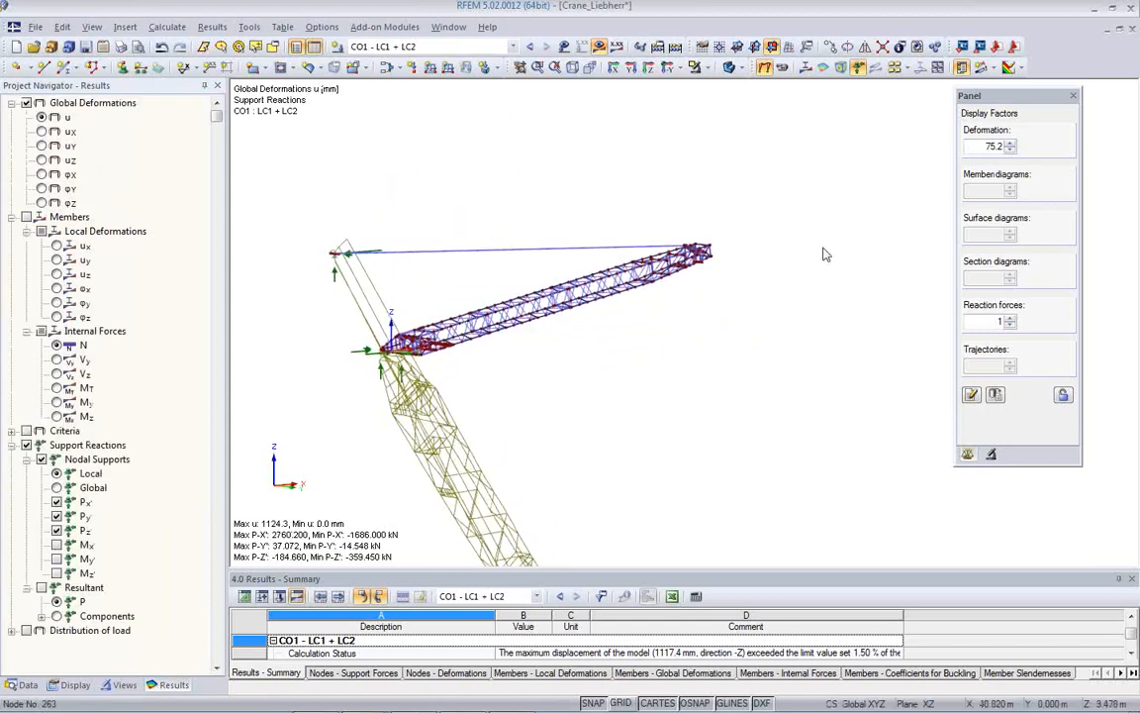
{"action": "left_click", "coordinate": [1009, 150]}
{"action": "left_click", "coordinate": [1010, 150]}
{"action": "left_click", "coordinate": [1010, 150]}
{"action": "middle_click_drag", "start_coordinate": [758, 332], "coordinate": [779, 503], "text": "ctrl"}
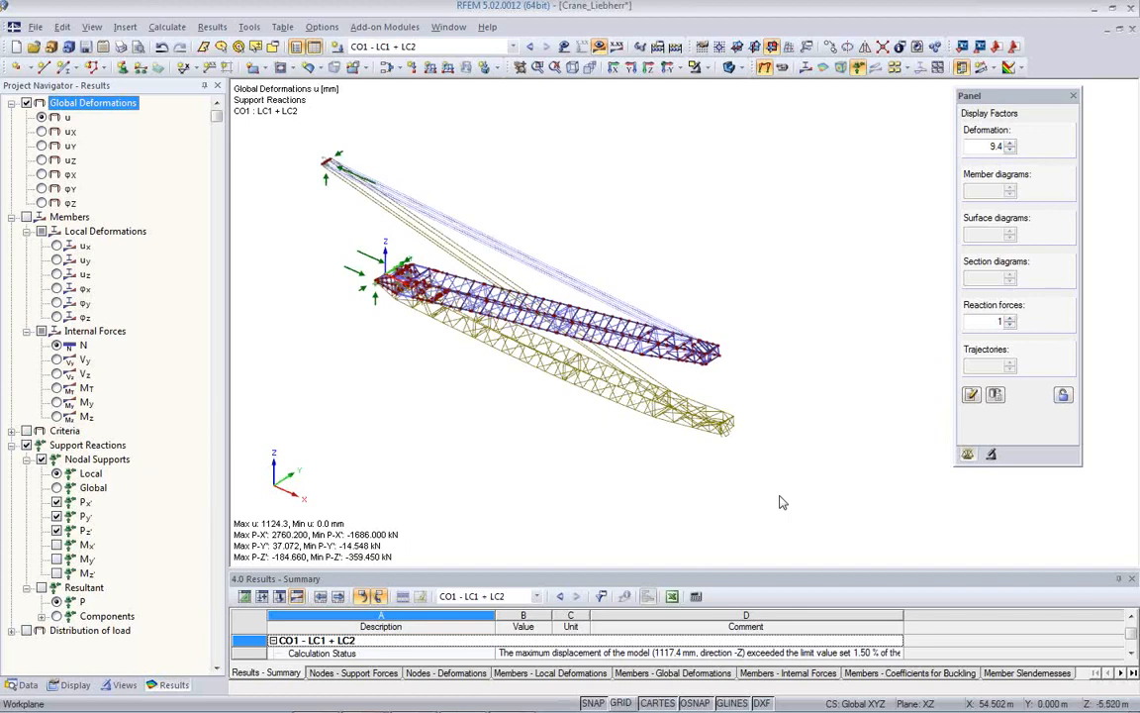
{"action": "mouse_move", "coordinate": [643, 473]}
{"action": "middle_mouse_down", "text": "ctrl"}
{"action": "mouse_move", "coordinate": [593, 435]}
{"action": "mouse_move", "coordinate": [485, 397]}
{"action": "mouse_move", "coordinate": [559, 422]}
{"action": "mouse_move", "coordinate": [620, 469]}
{"action": "middle_mouse_up", "text": "ctrl"}
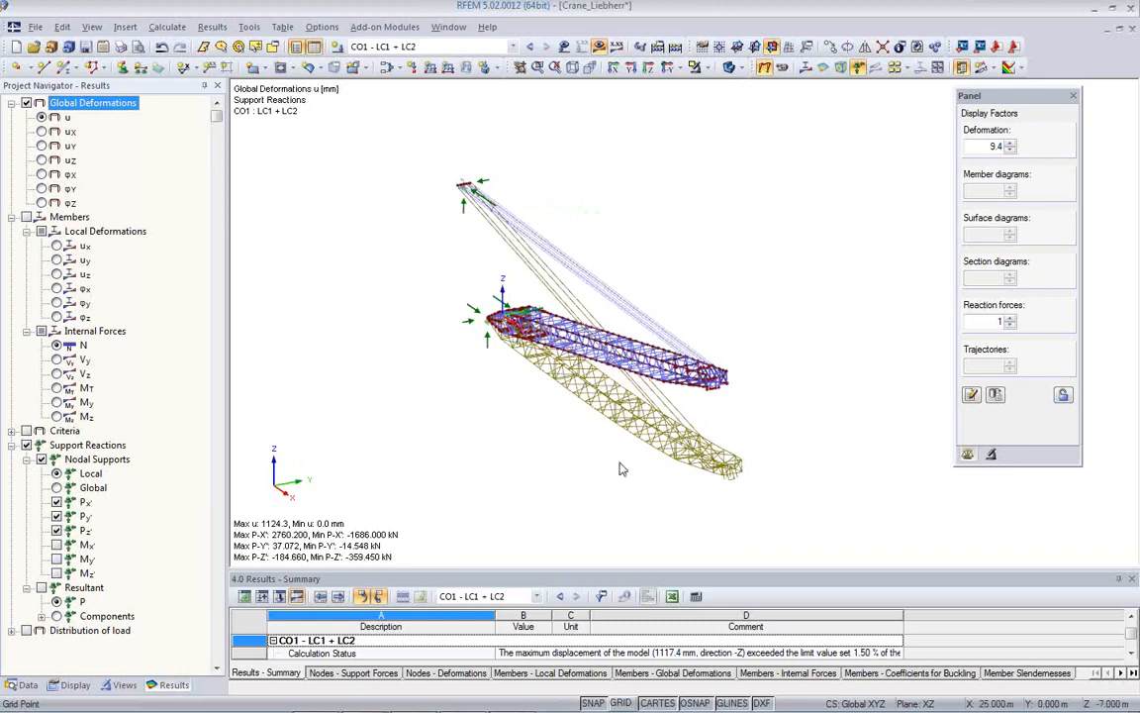
{"action": "middle_click_drag", "start_coordinate": [588, 422], "coordinate": [764, 448], "text": "ctrl"}
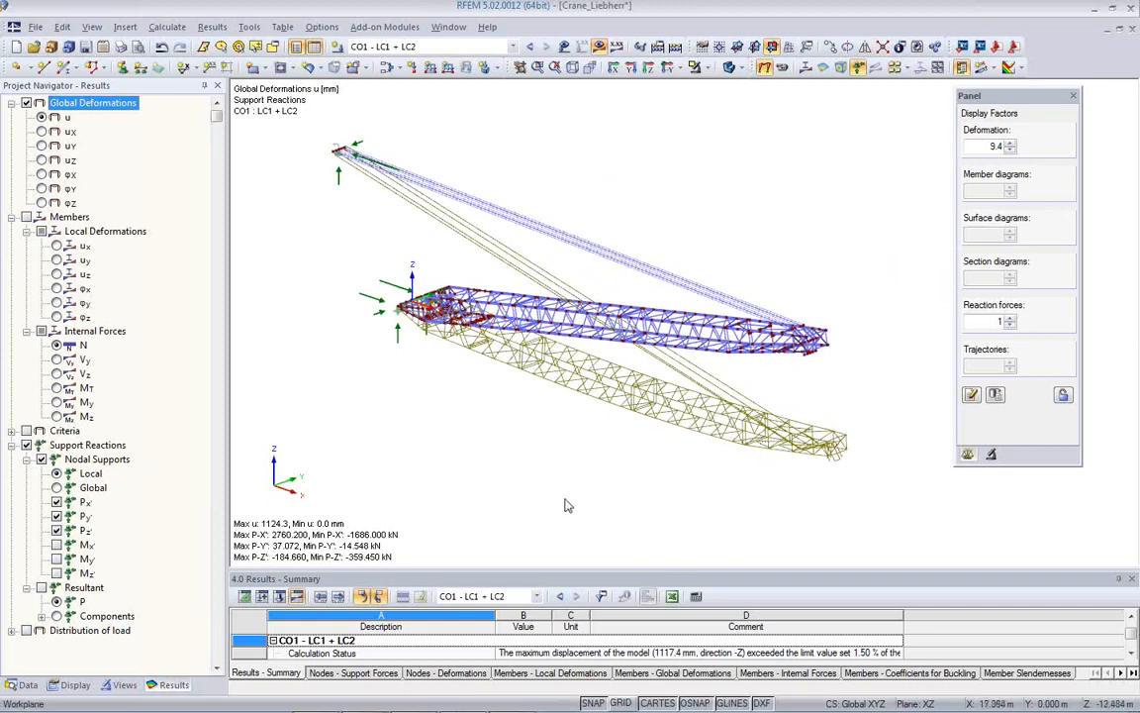
Close Crane_Liebherr without saving the changes and open the freeMemberload model from the Webinar project
{"action": "left_click", "coordinate": [1134, 31]}
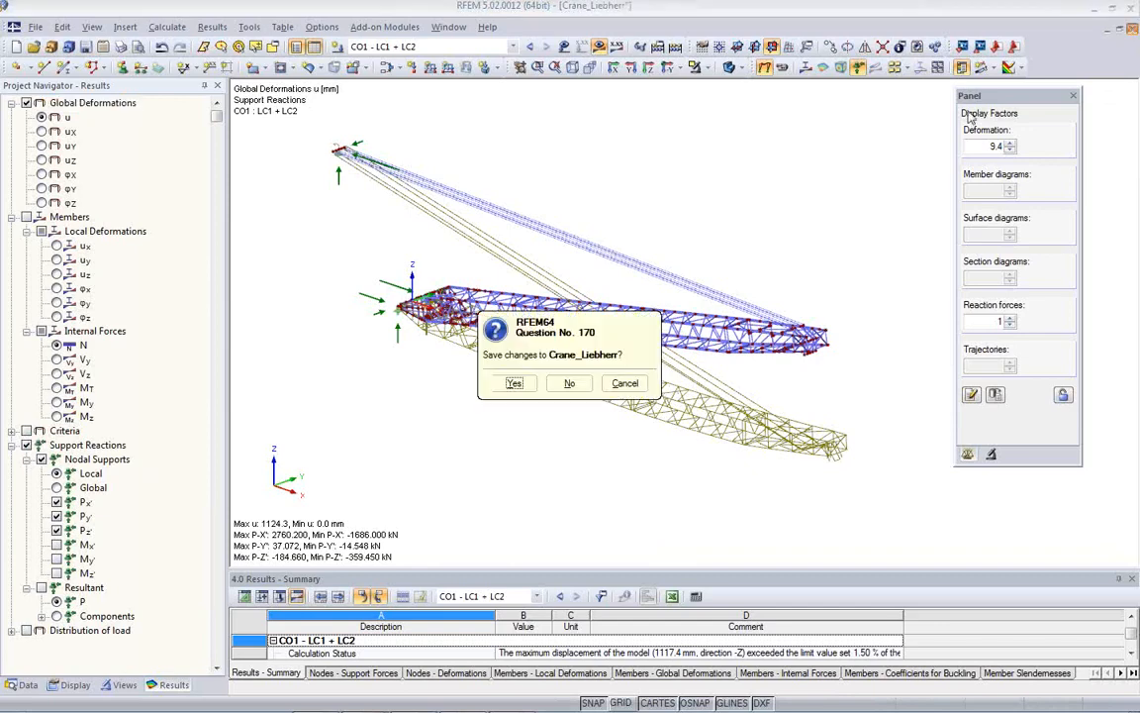
{"action": "left_click", "coordinate": [571, 383]}
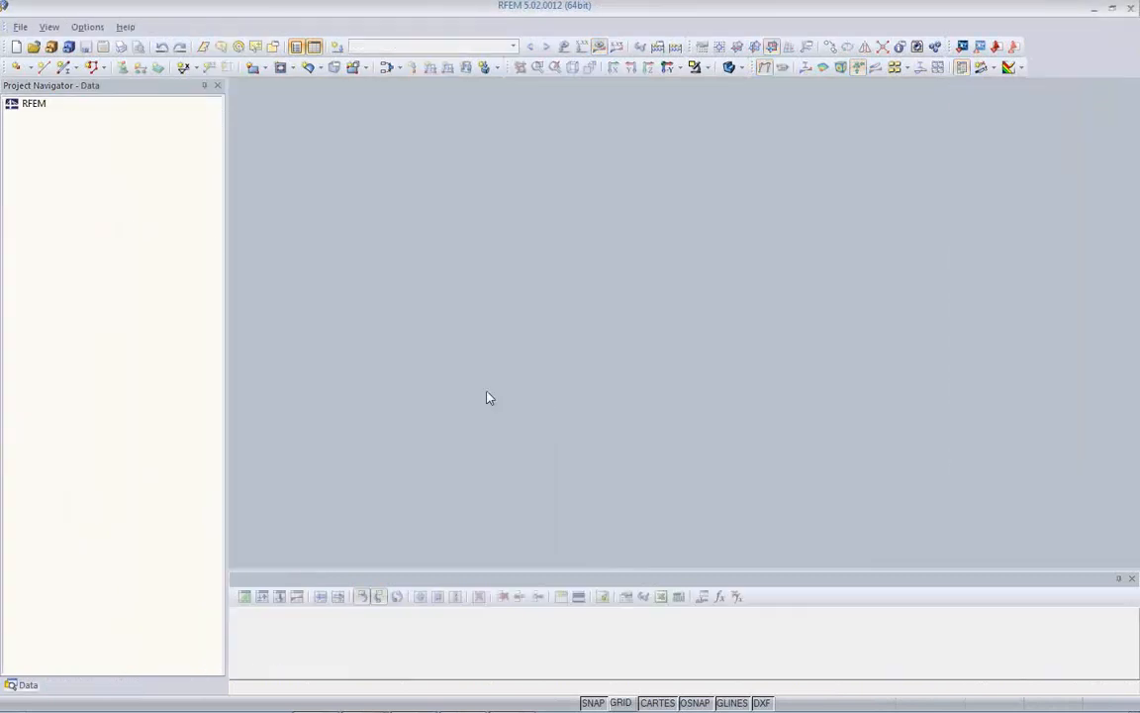
{"action": "left_click", "coordinate": [52, 56]}
{"action": "left_click", "coordinate": [651, 505]}
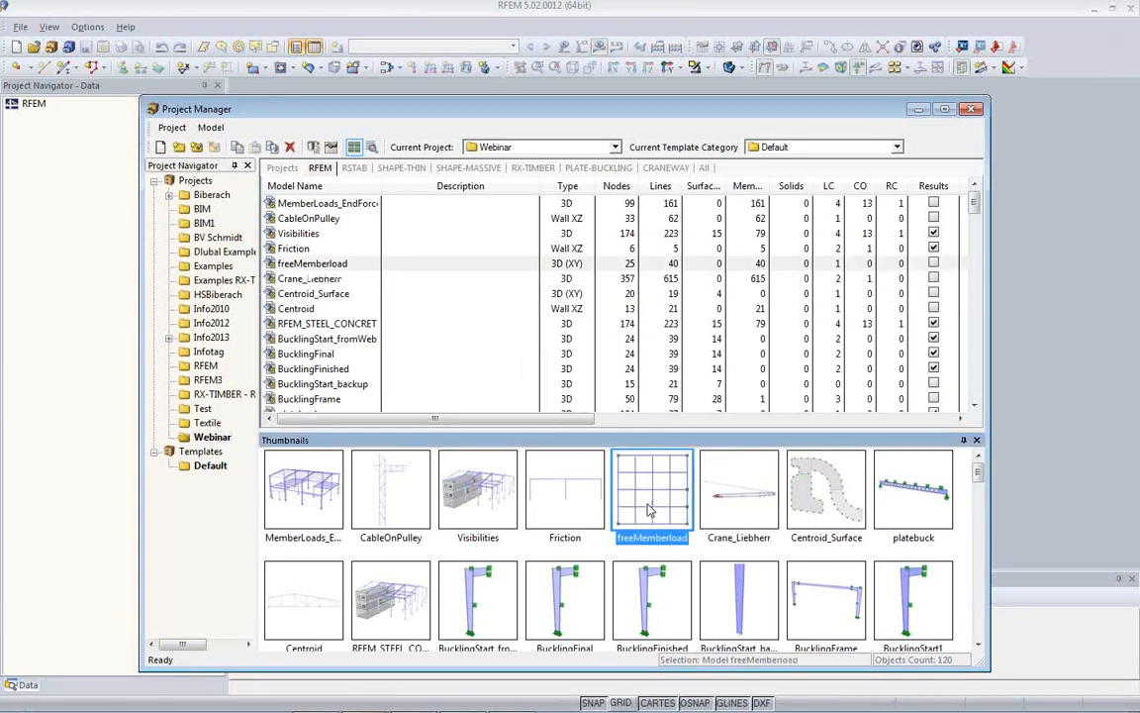
{"action": "double_click", "coordinate": [650, 508]}
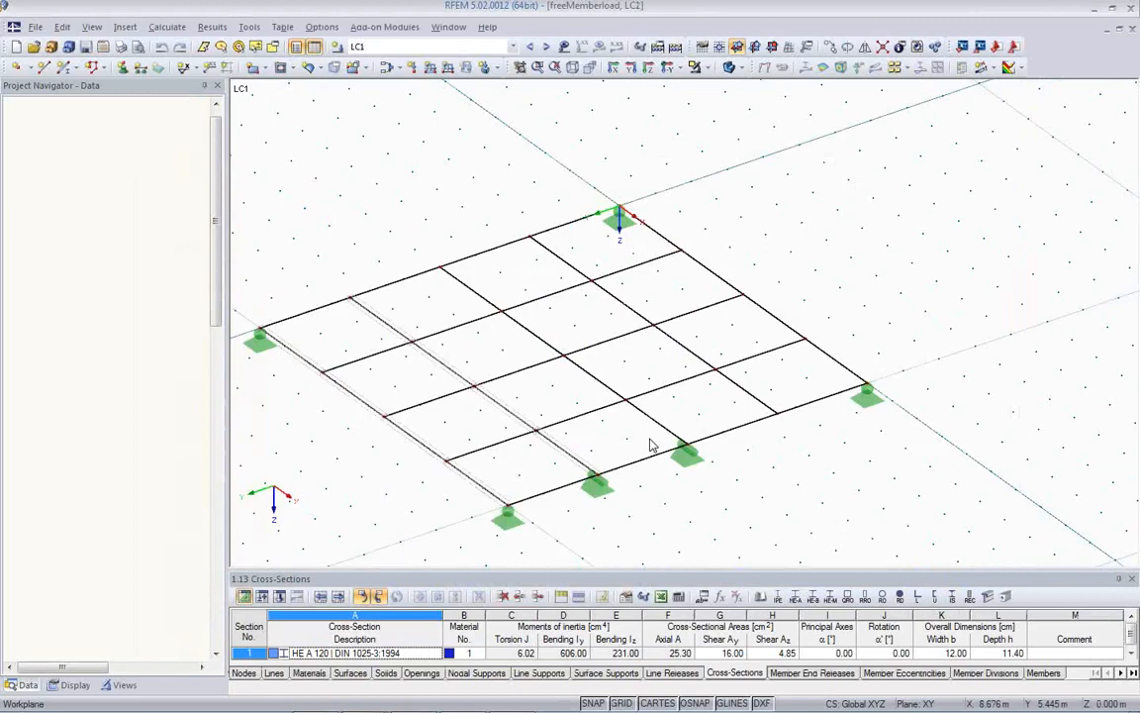
Hide the work plane grid and inspect the definition of the continuous member set along the grillage's front edge without changing it
{"action": "middle_click_drag", "start_coordinate": [700, 502], "coordinate": [714, 388]}
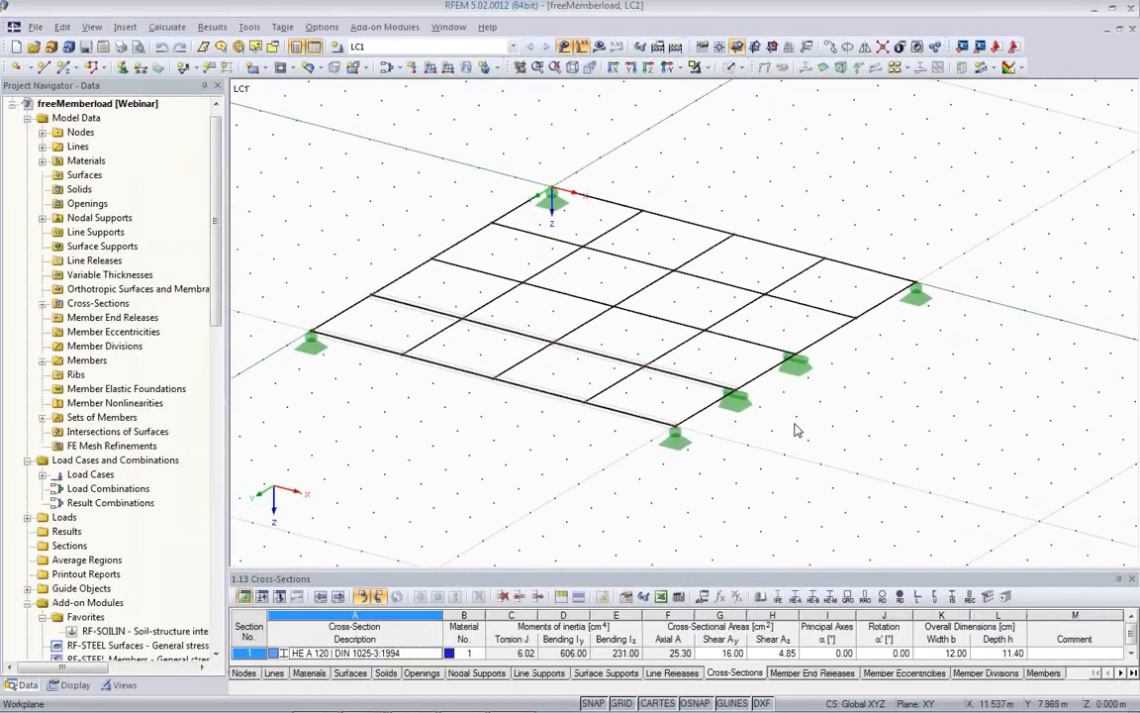
{"action": "left_click", "coordinate": [620, 703]}
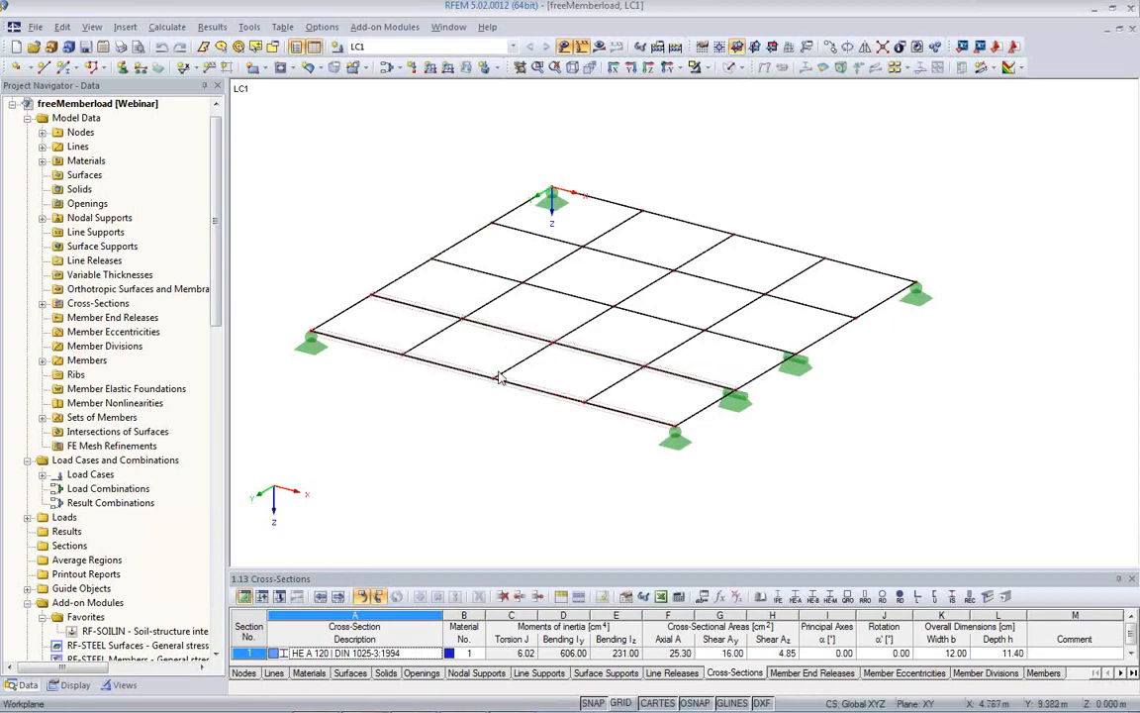
{"action": "double_click", "coordinate": [473, 387]}
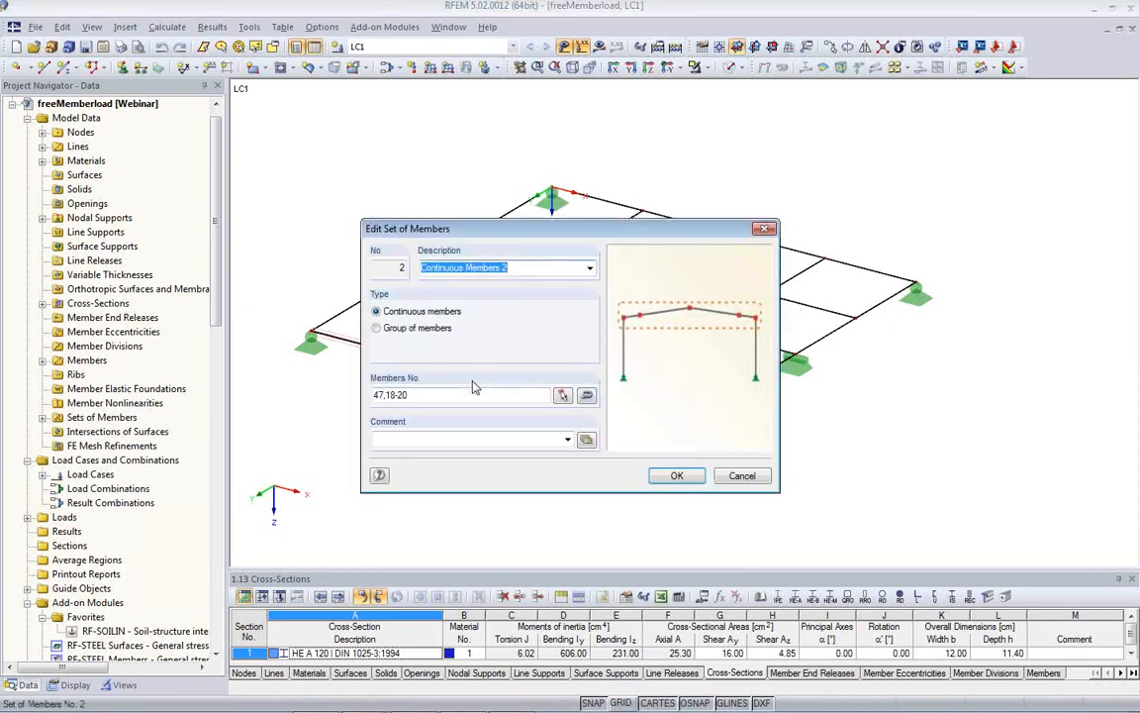
{"action": "left_click", "coordinate": [740, 479]}
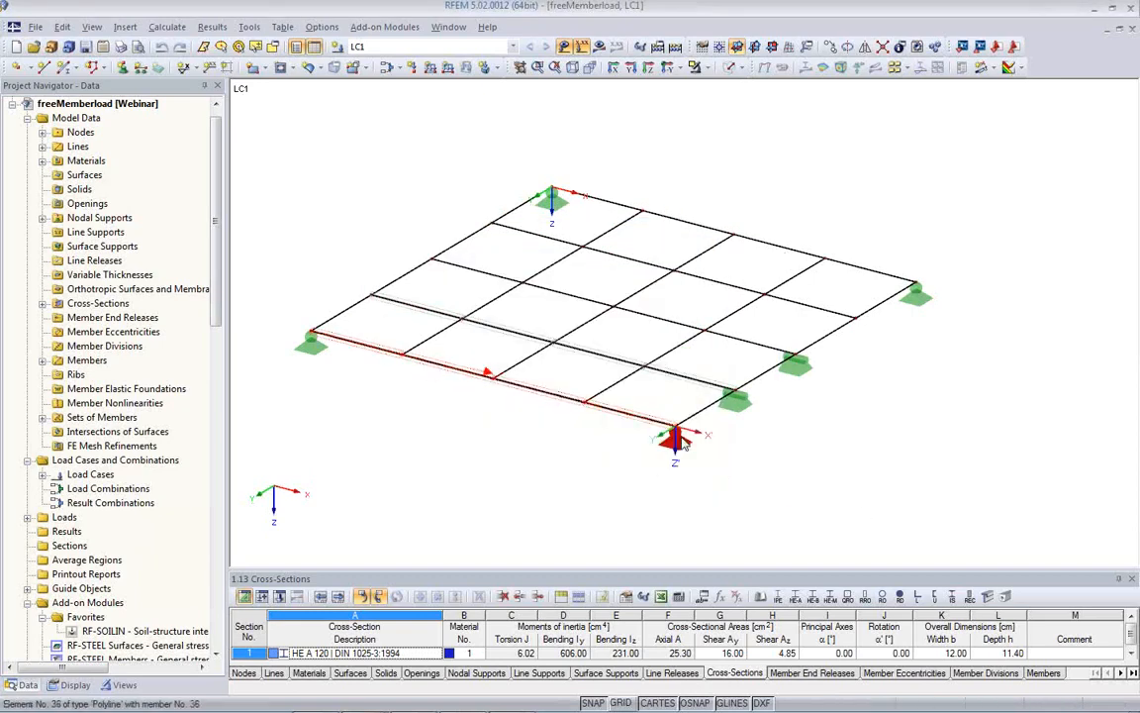
{"action": "double_click", "coordinate": [430, 376]}
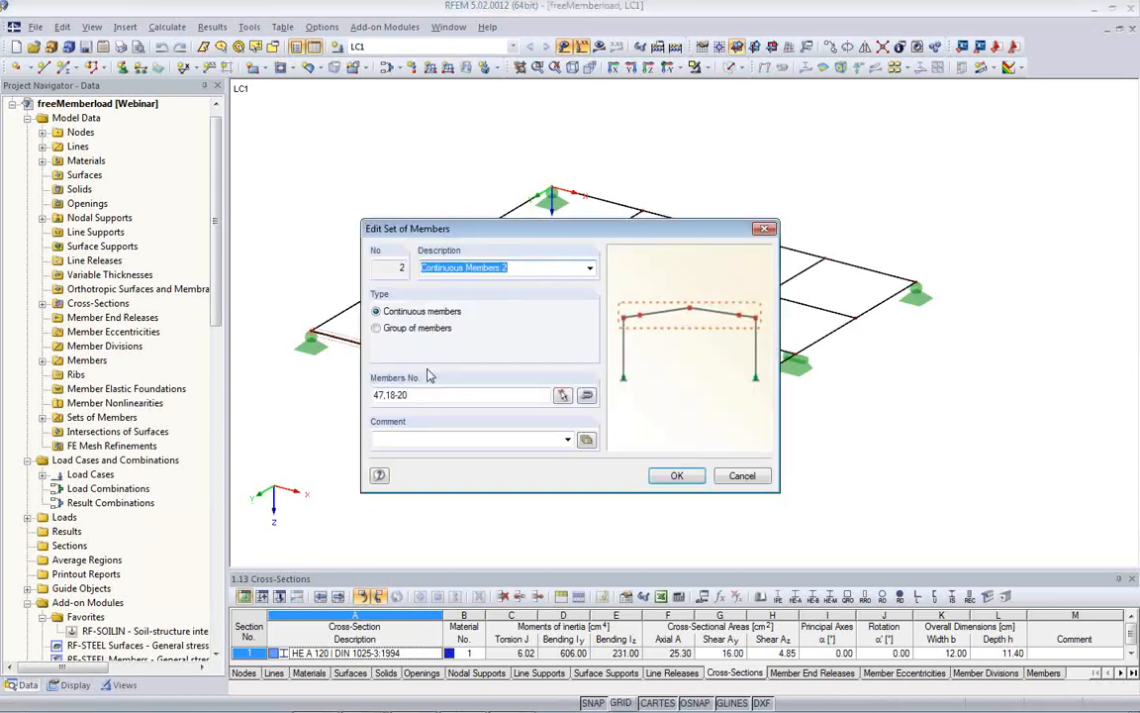
{"action": "left_click", "coordinate": [743, 477]}
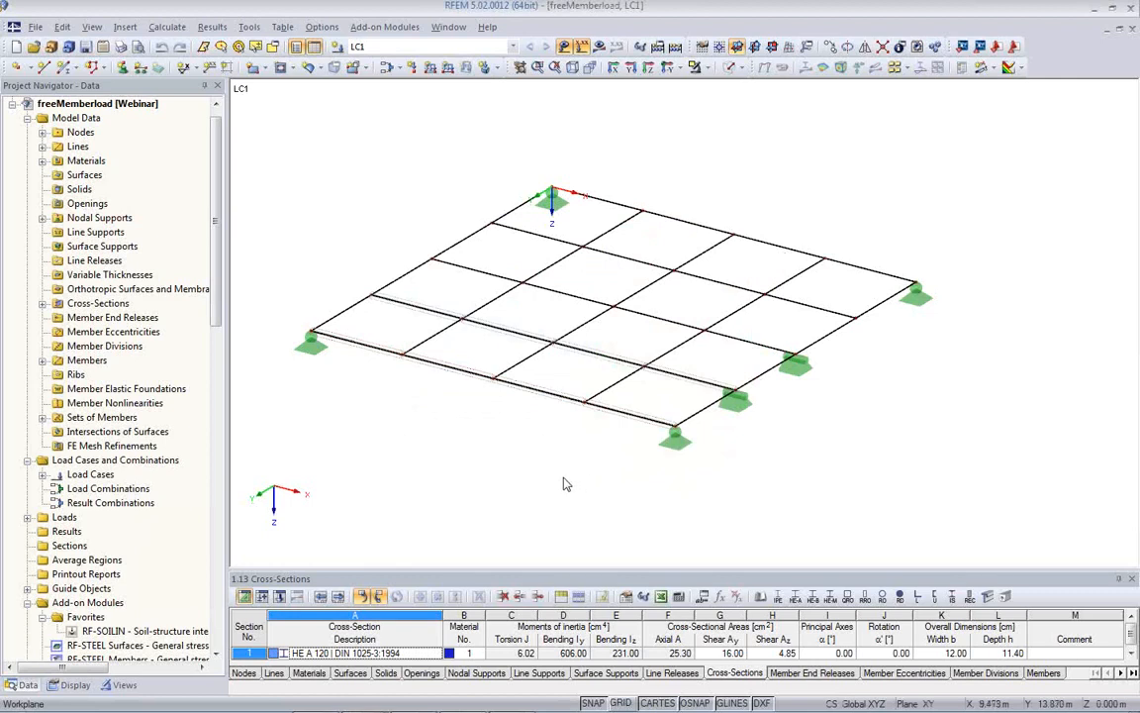
{"action": "middle_click_drag", "start_coordinate": [519, 323], "coordinate": [579, 319]}
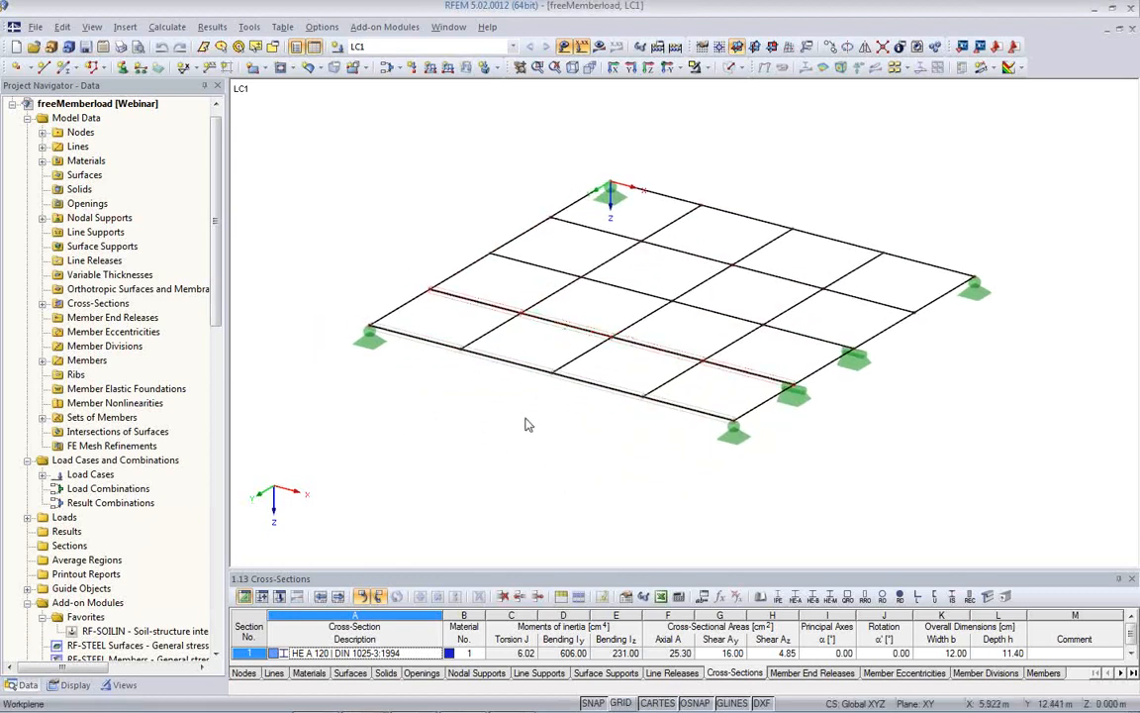
Define a trapezoidal force load on members in global ZL, with p1 2 kN/m and p2 8 kN/m over the total member length
{"action": "left_click", "coordinate": [430, 69]}
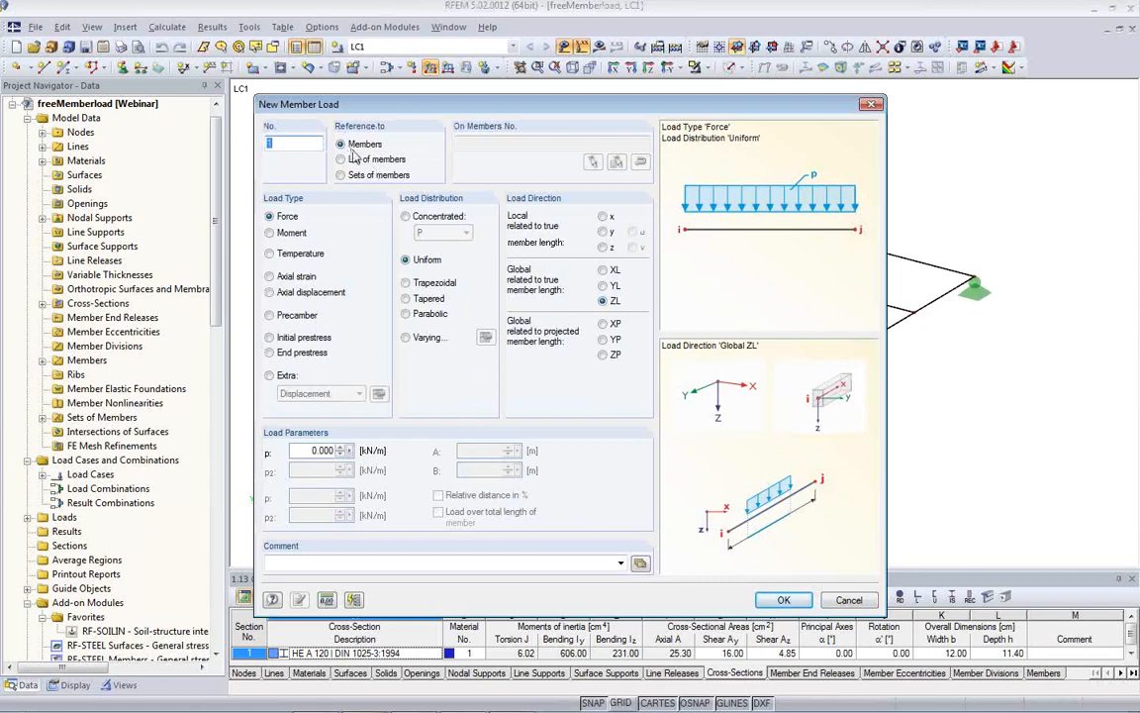
{"action": "left_click", "coordinate": [406, 283]}
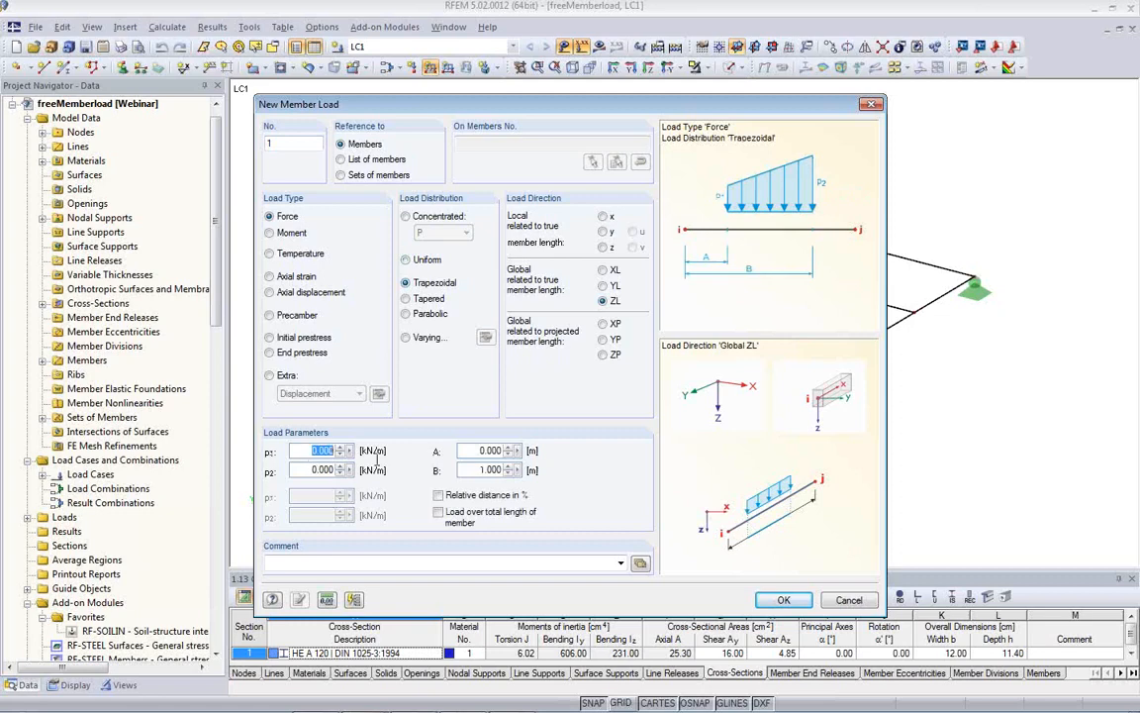
{"action": "type", "text": "2"}
{"action": "key", "text": "Tab"}
{"action": "left_click", "coordinate": [438, 513]}
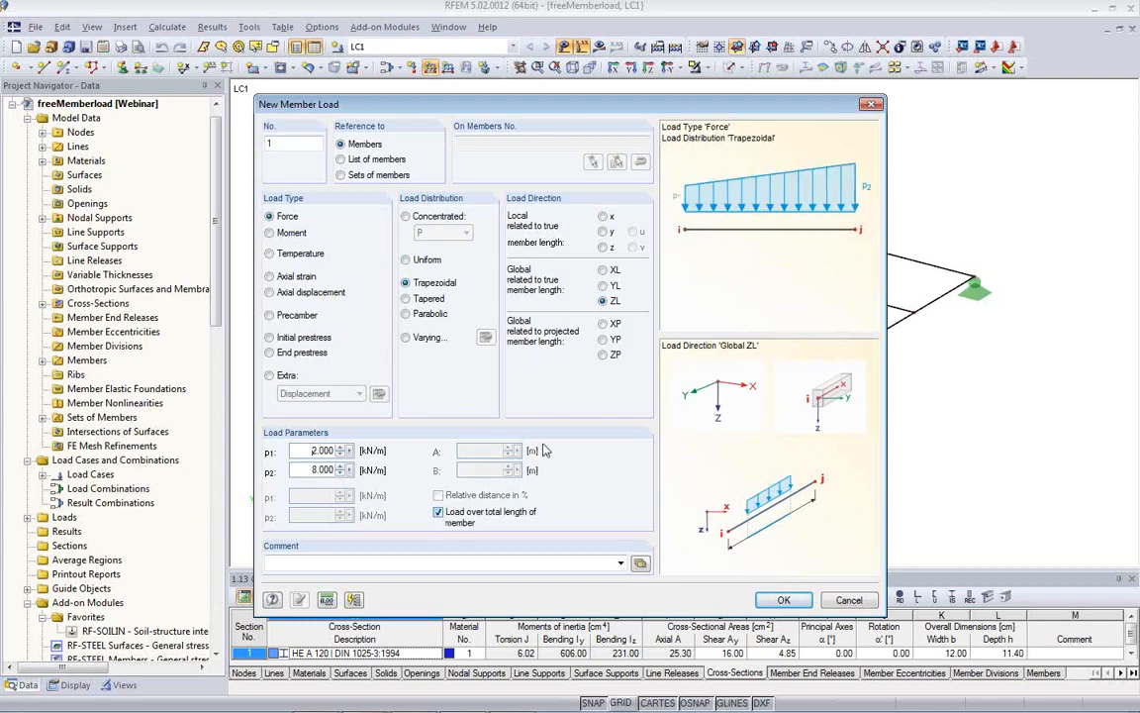
{"action": "left_click", "coordinate": [783, 600]}
Apply the trapezoidal load individually to the four members of the grillage's middle beam line parallel to X
{"action": "left_click", "coordinate": [557, 276]}
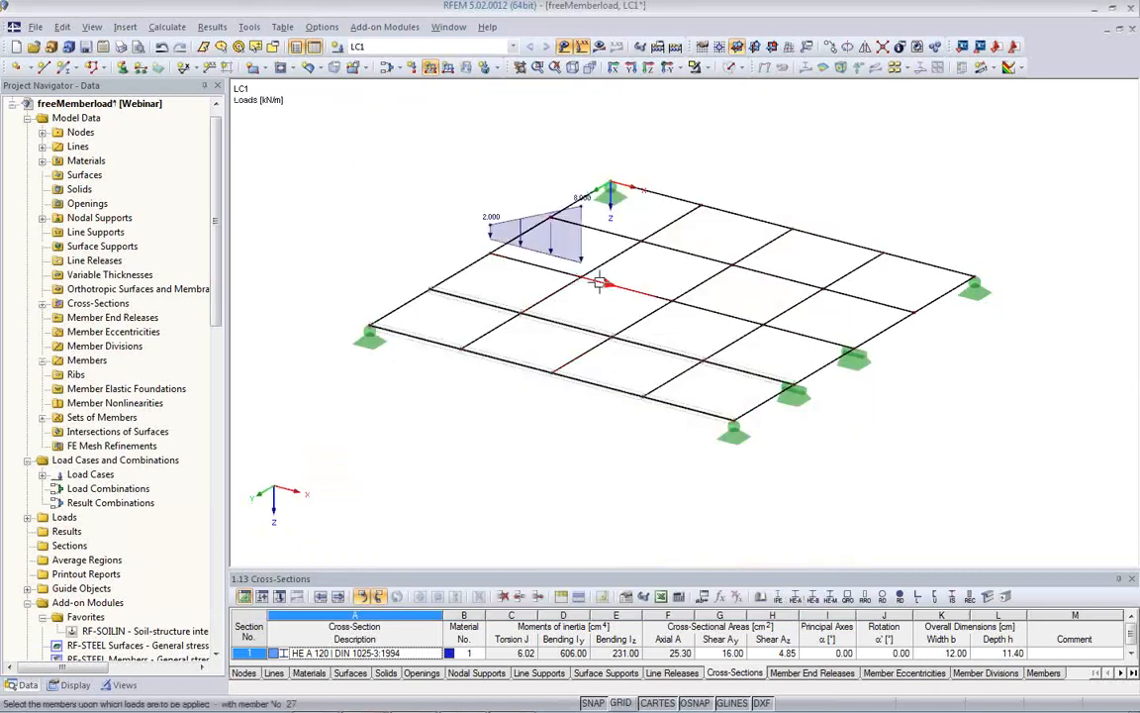
{"action": "left_click", "coordinate": [632, 275]}
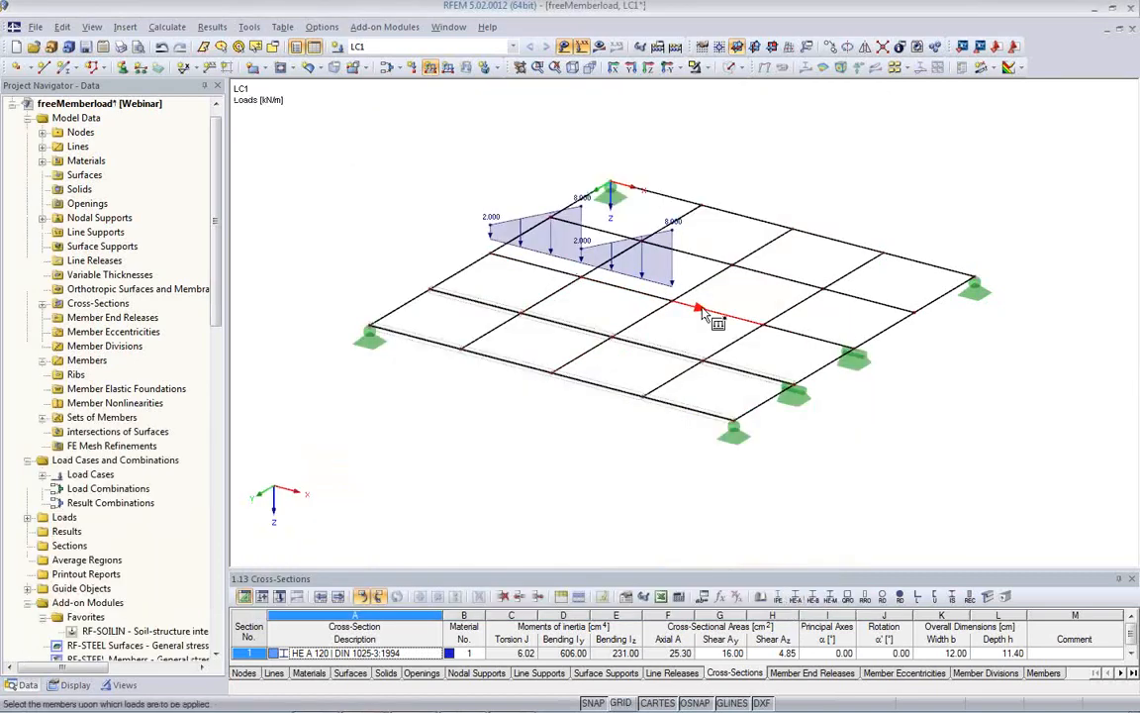
{"action": "left_click", "coordinate": [702, 309]}
{"action": "left_click", "coordinate": [778, 331]}
{"action": "right_click", "coordinate": [620, 425]}
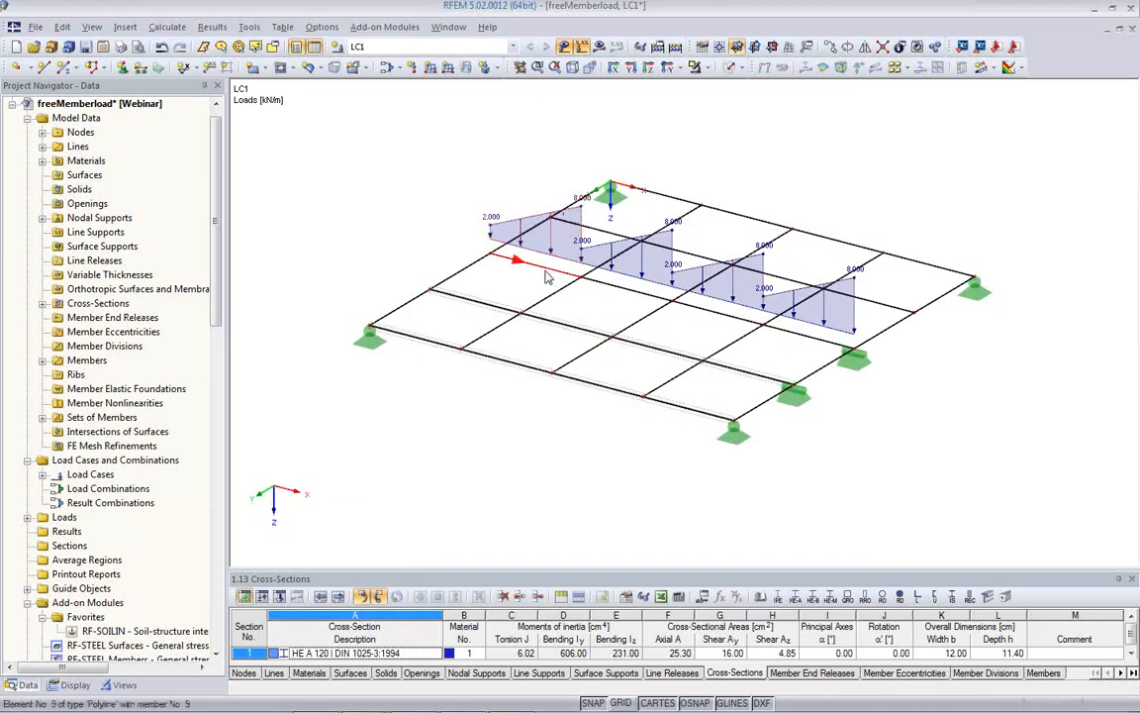
{"action": "middle_click_drag", "start_coordinate": [617, 313], "coordinate": [552, 350]}
{"action": "scroll", "coordinate": [545, 348], "scroll_direction": "up", "scroll_amount": 2}
{"action": "scroll", "coordinate": [542, 350], "scroll_direction": "up", "scroll_amount": 1}
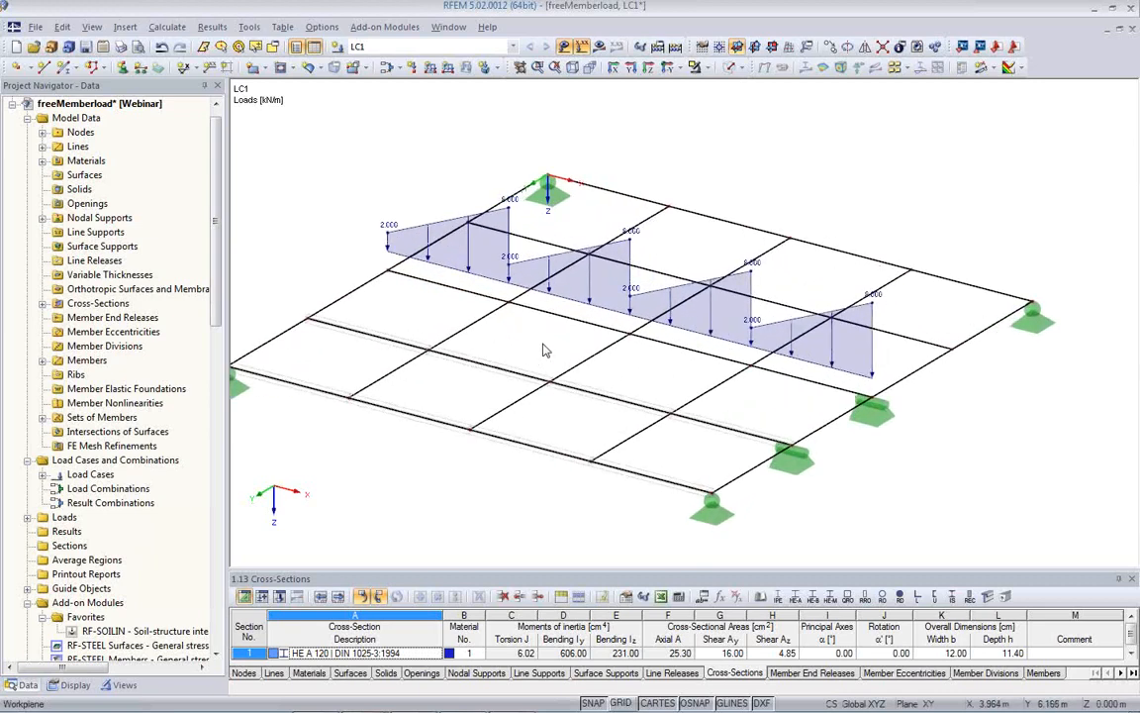
{"action": "scroll", "coordinate": [492, 313], "scroll_direction": "down", "scroll_amount": 1}
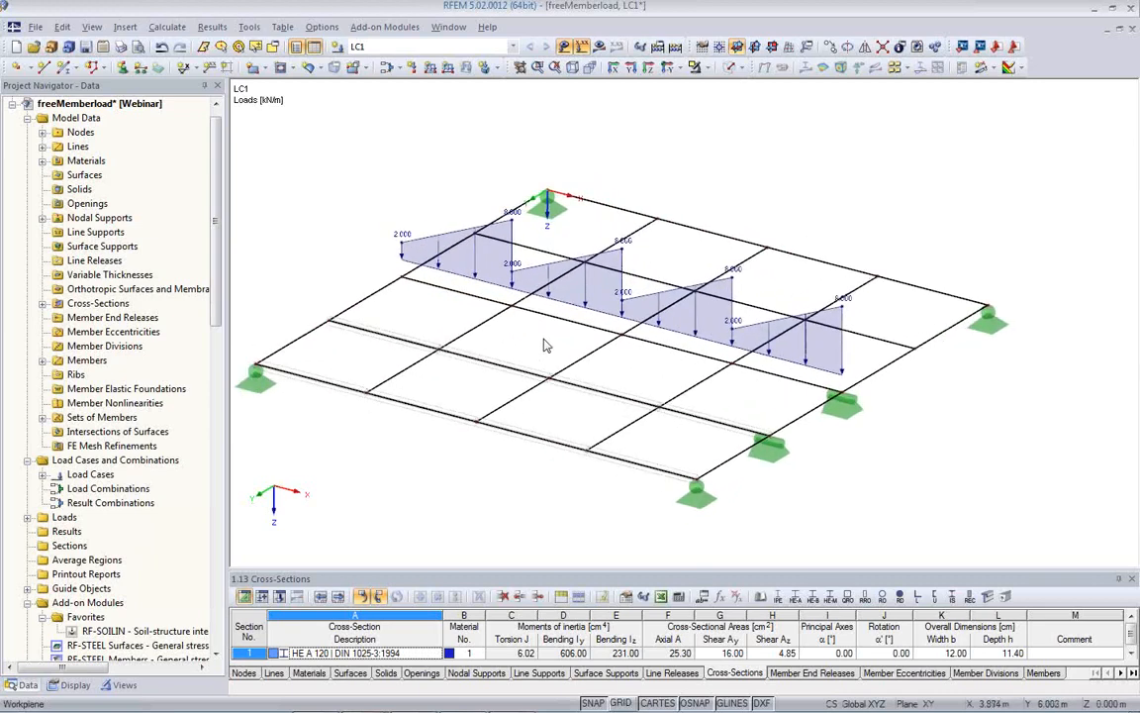
Apply a trapezoidal load of 2 to 8 kN/m over the total length of a list of members containing members 5-8
{"action": "left_click", "coordinate": [430, 69]}
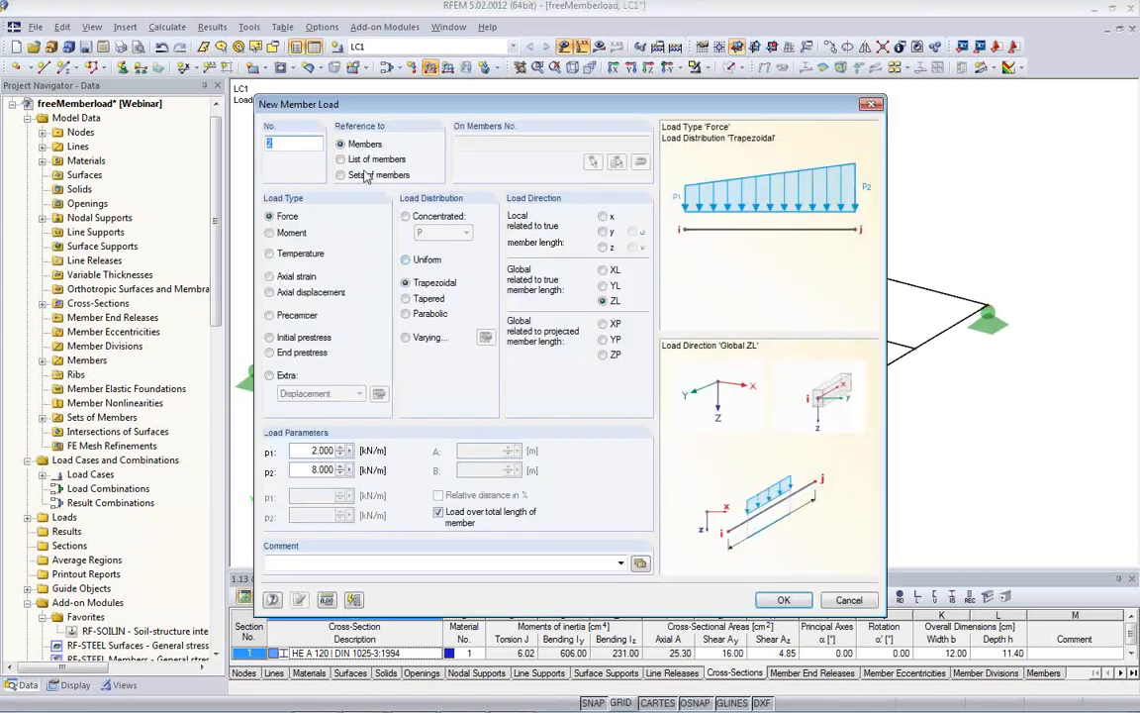
{"action": "left_click", "coordinate": [342, 160]}
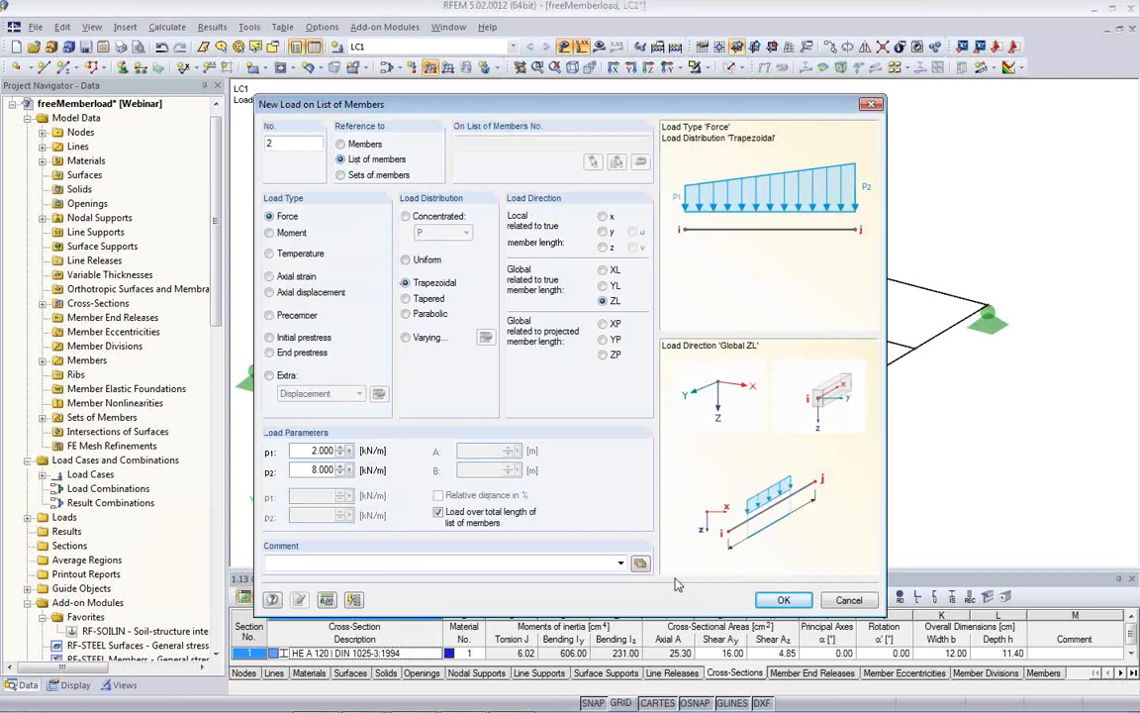
{"action": "left_click", "coordinate": [783, 601]}
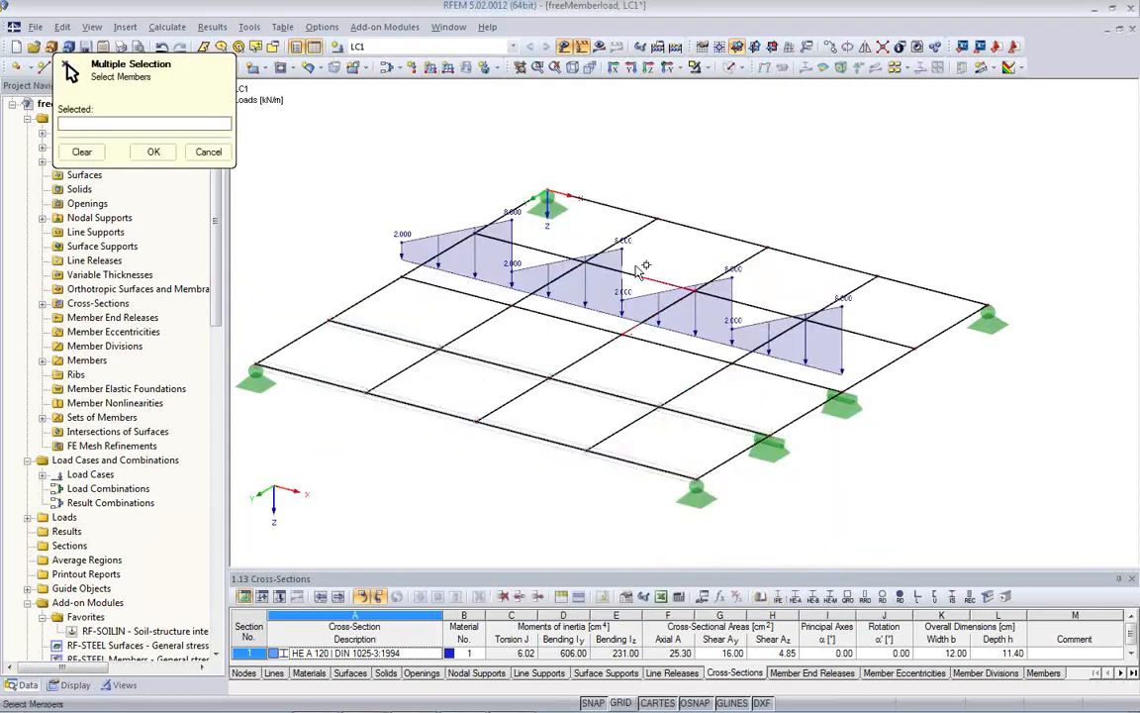
{"action": "middle_click_drag", "start_coordinate": [646, 273], "coordinate": [629, 364], "text": "ctrl"}
{"action": "left_click", "coordinate": [538, 196]}
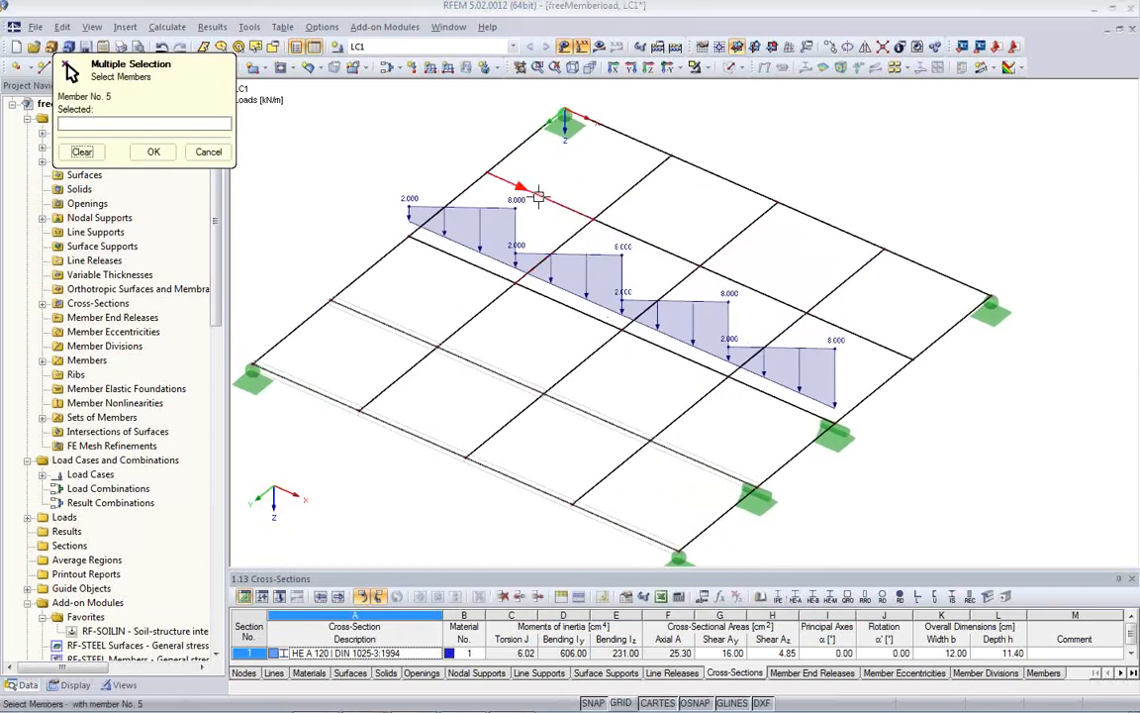
{"action": "left_click", "coordinate": [656, 243]}
{"action": "left_click", "coordinate": [758, 289]}
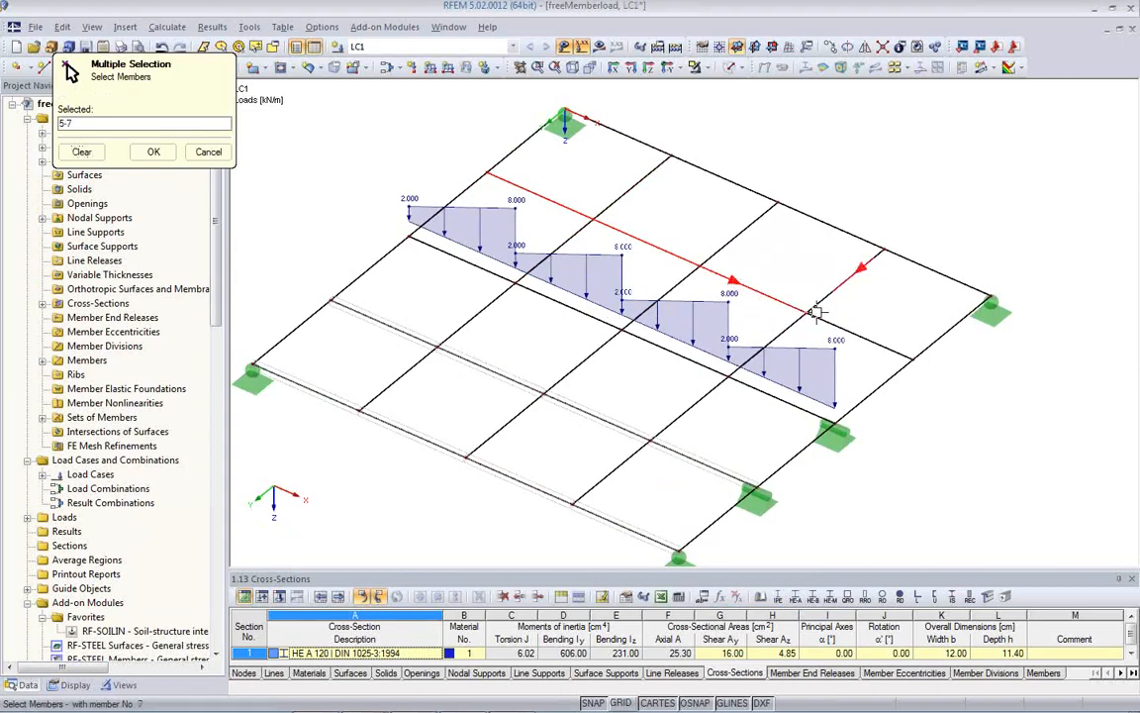
{"action": "left_click", "coordinate": [859, 331]}
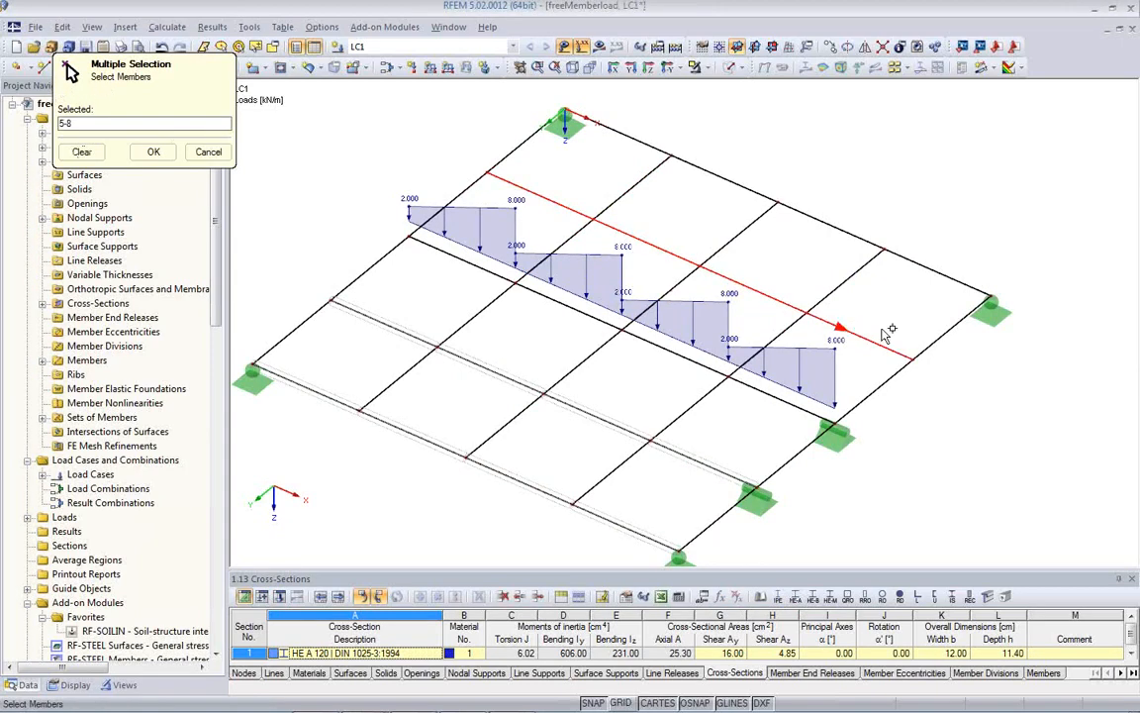
{"action": "left_click", "coordinate": [154, 152]}
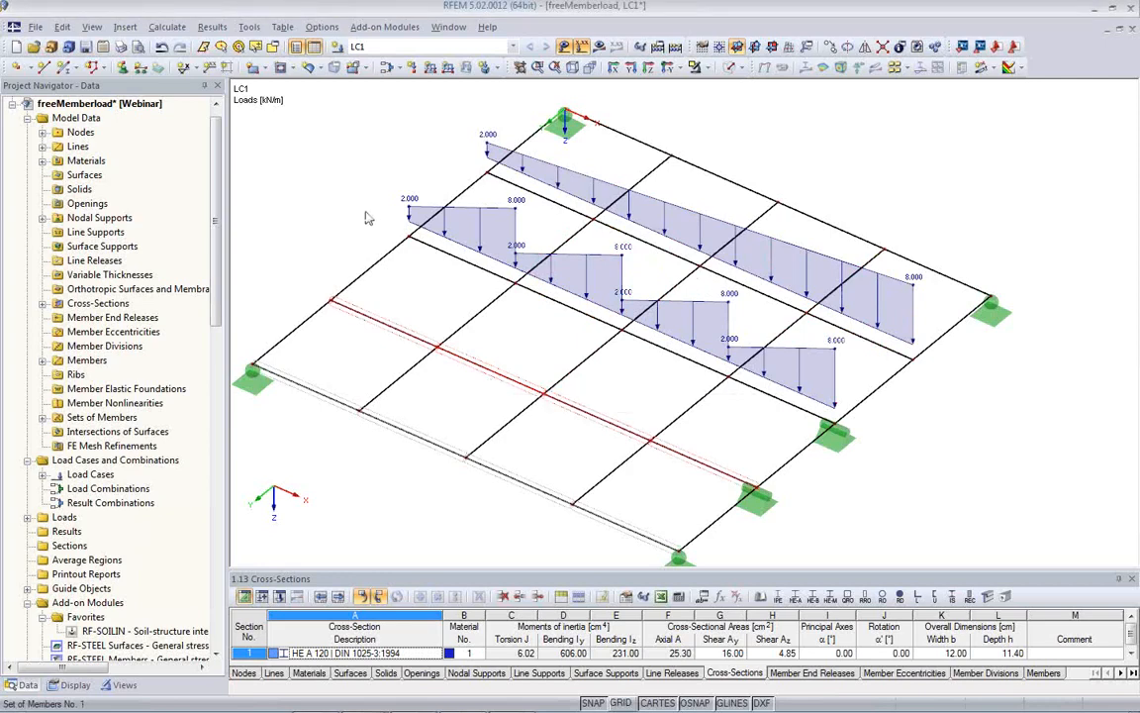
Apply the 2 to 8 kN/m trapezoidal load over the total length of set of members no. 1, referring it to sets of members
{"action": "left_click", "coordinate": [430, 69]}
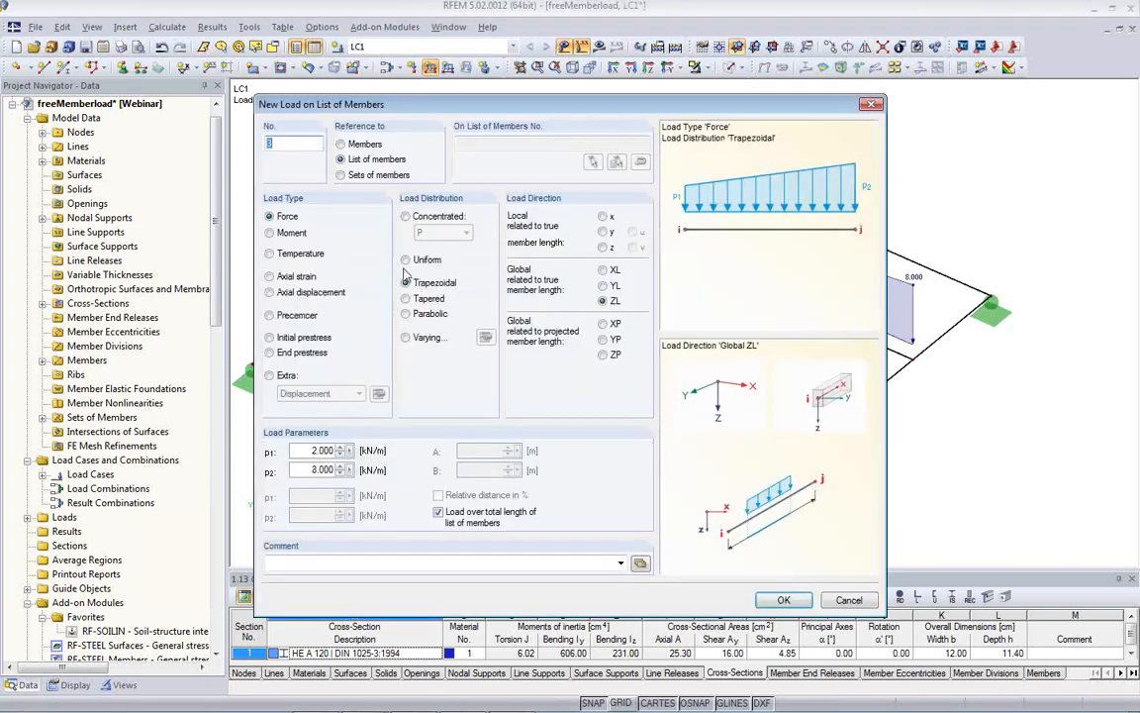
{"action": "left_click", "coordinate": [341, 174]}
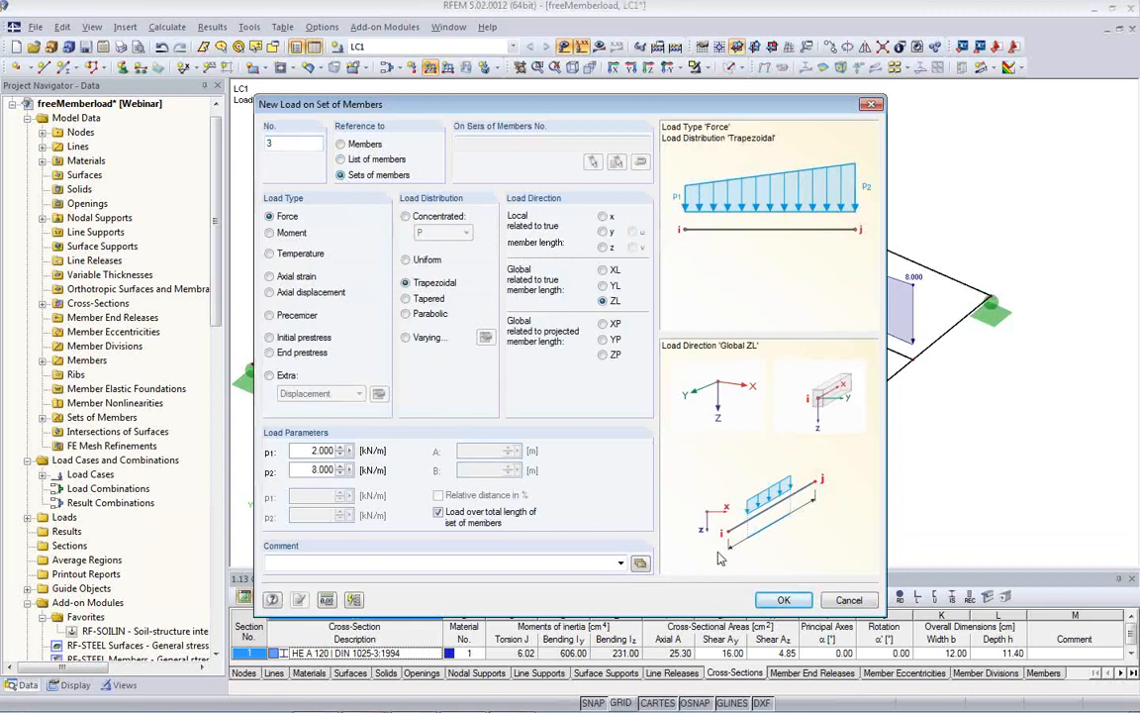
{"action": "left_click", "coordinate": [783, 599]}
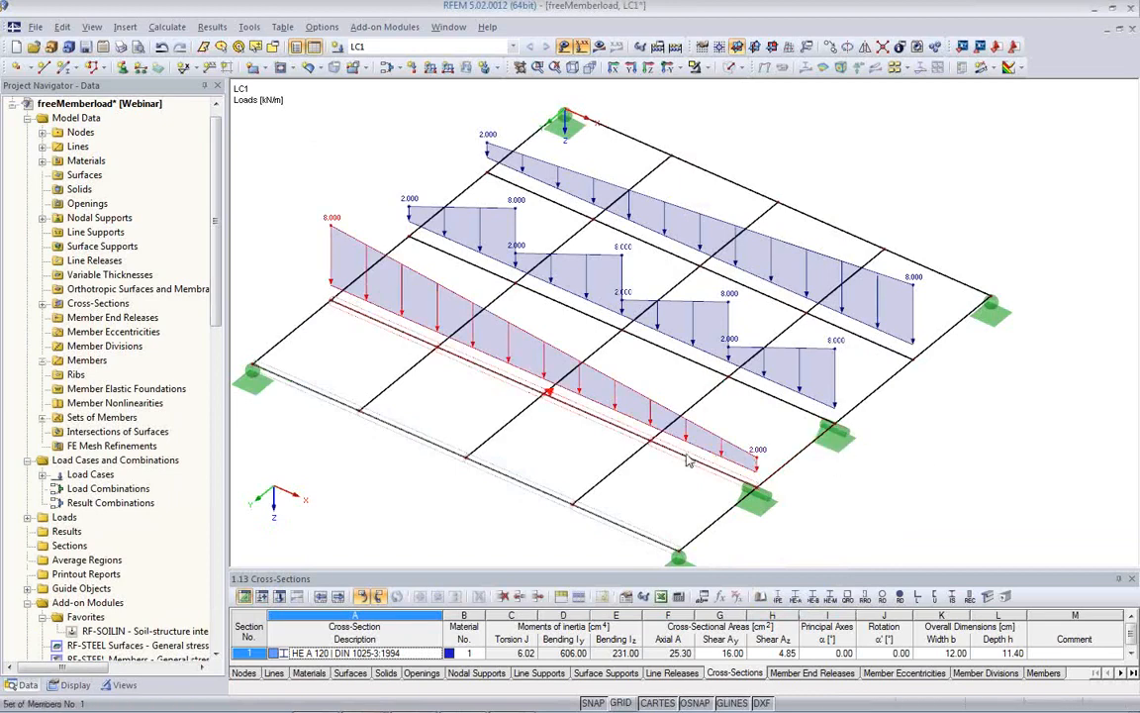
Reverse the orientation of the loaded set of members no. 1
{"action": "right_click", "coordinate": [496, 385]}
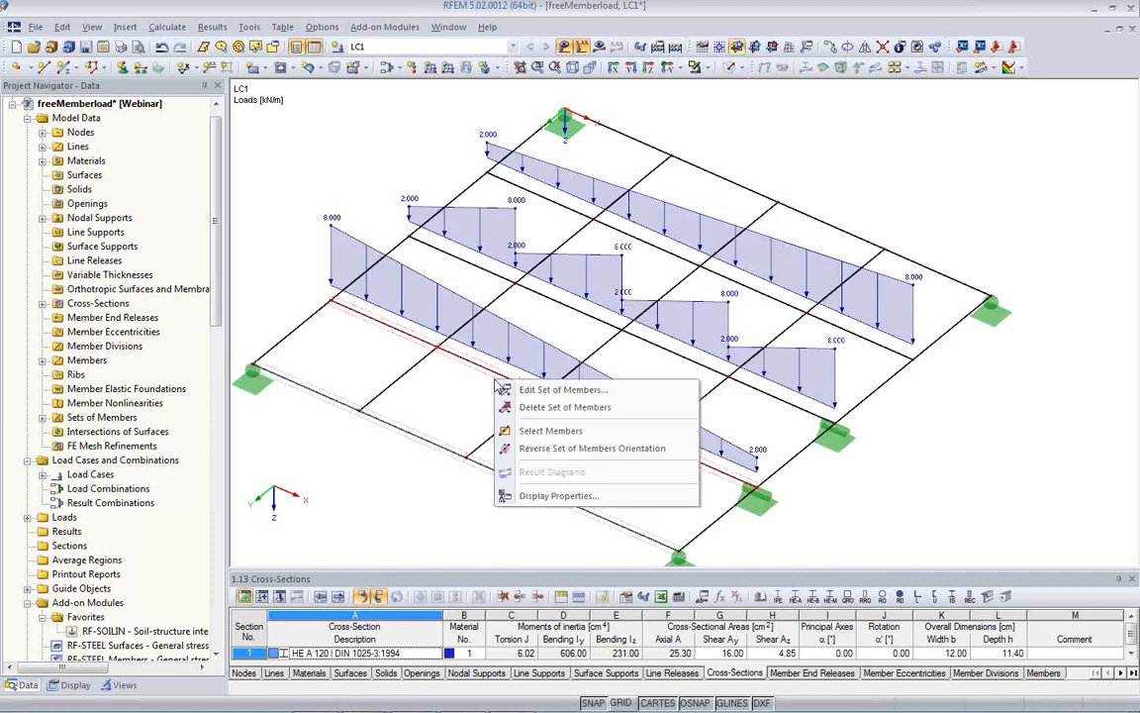
{"action": "left_click", "coordinate": [544, 450]}
{"action": "middle_click_drag", "start_coordinate": [592, 446], "coordinate": [670, 400], "text": "ctrl"}
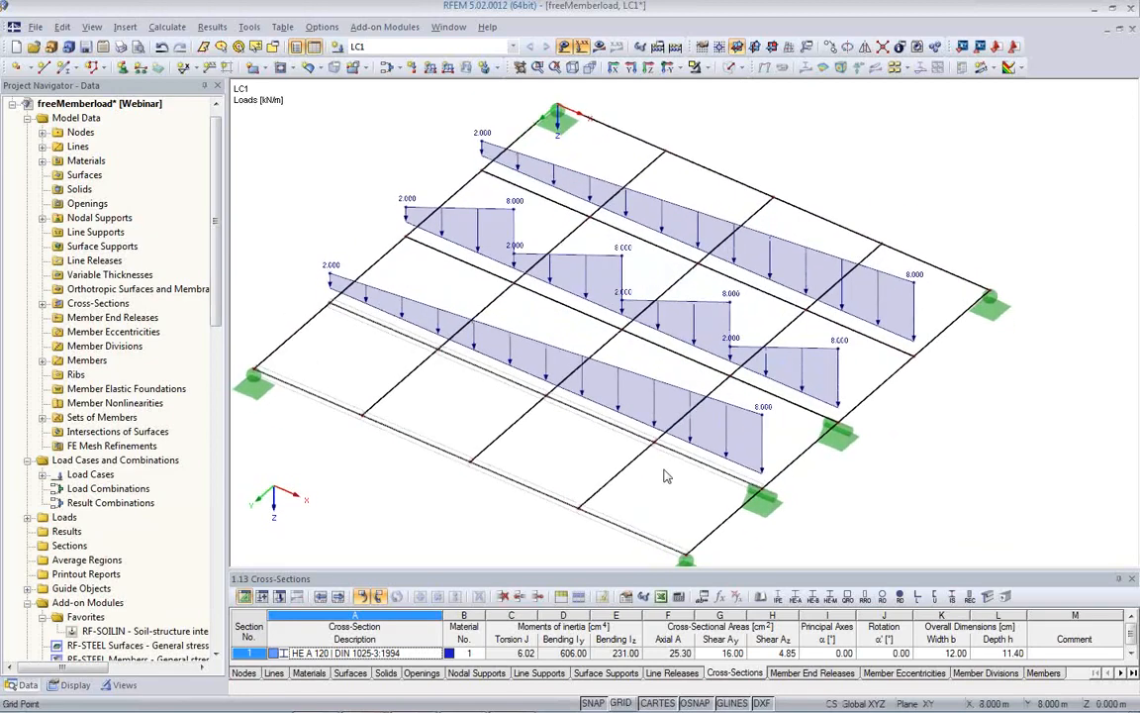
Show the work plane grid and move the middle node of the loaded set of members off its straight line
{"action": "scroll", "coordinate": [738, 396], "scroll_direction": "up", "scroll_amount": 3}
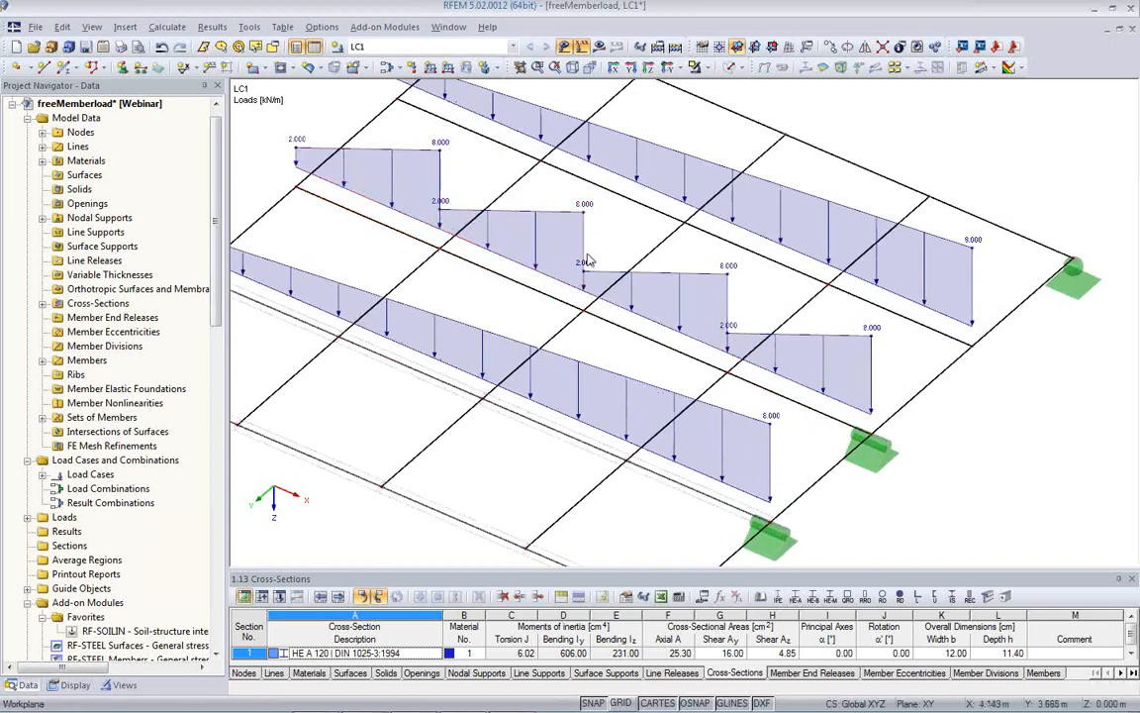
{"action": "mouse_move", "coordinate": [738, 407]}
{"action": "middle_mouse_down", "text": "ctrl"}
{"action": "mouse_move", "coordinate": [756, 313]}
{"action": "mouse_move", "coordinate": [742, 387]}
{"action": "middle_mouse_up", "text": "ctrl"}
{"action": "scroll", "coordinate": [738, 383], "scroll_direction": "down", "scroll_amount": 2}
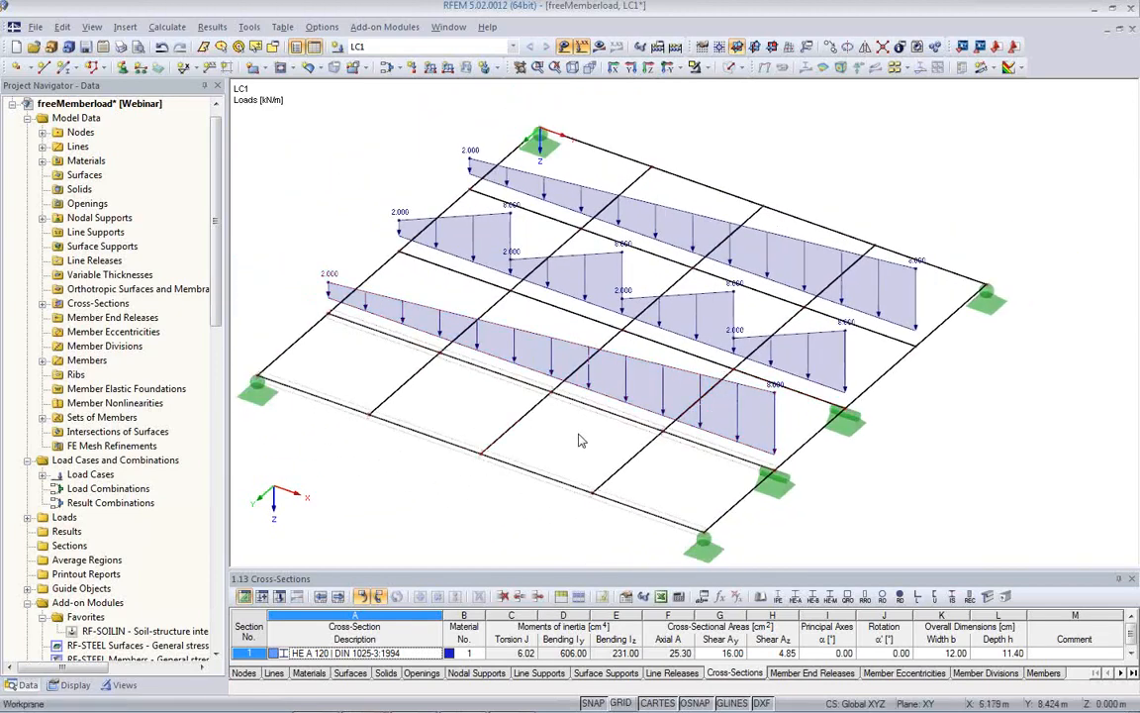
{"action": "left_click", "coordinate": [621, 702]}
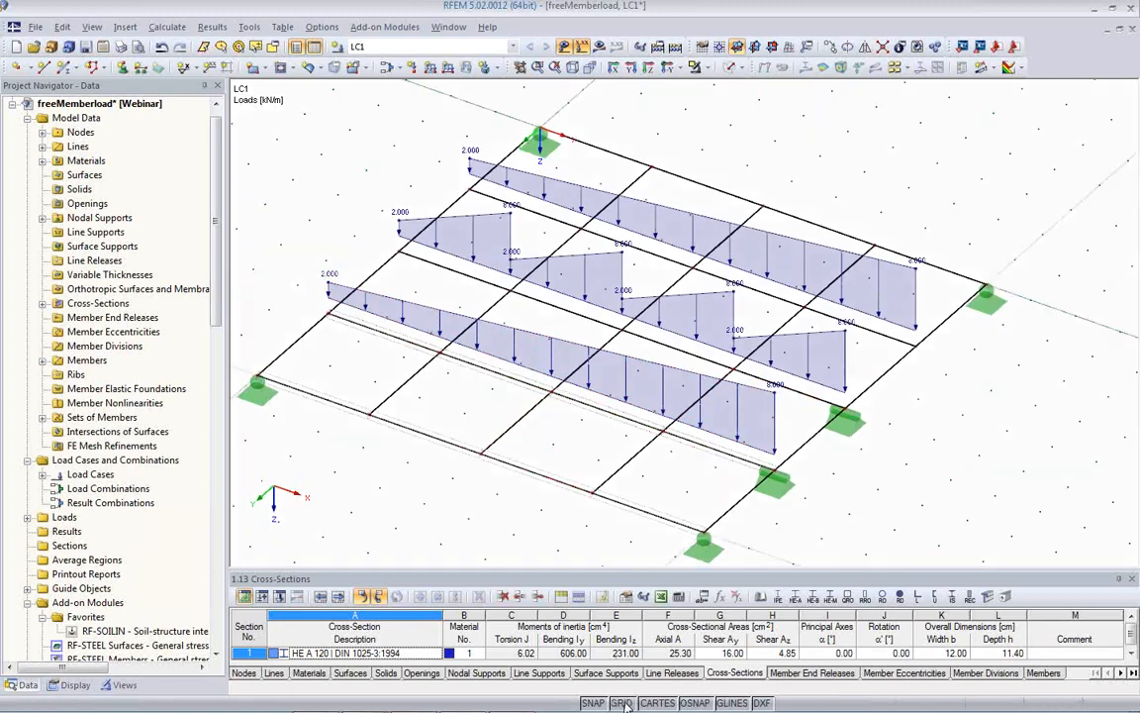
{"action": "left_click", "coordinate": [498, 392]}
{"action": "middle_click_drag", "start_coordinate": [569, 444], "coordinate": [633, 368], "text": "ctrl"}
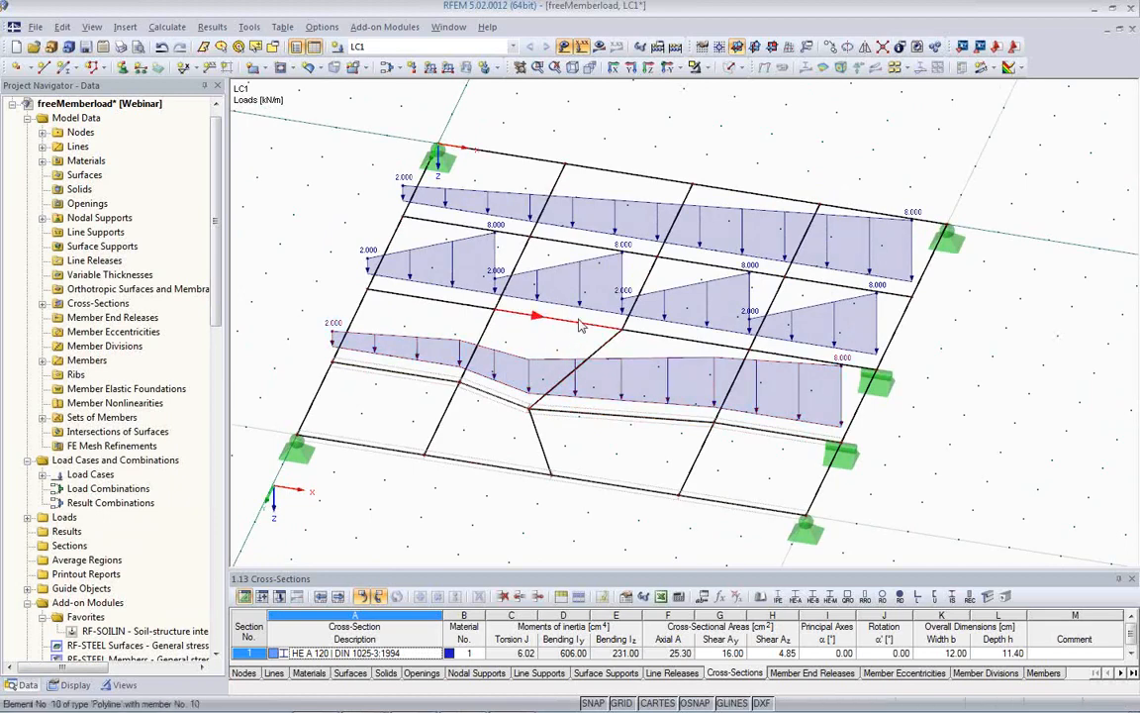
Set the work plane origin at node 13 and shift the middle nodes of the other two loaded beam lines along X
{"action": "left_click", "coordinate": [695, 65]}
{"action": "left_click", "coordinate": [622, 329]}
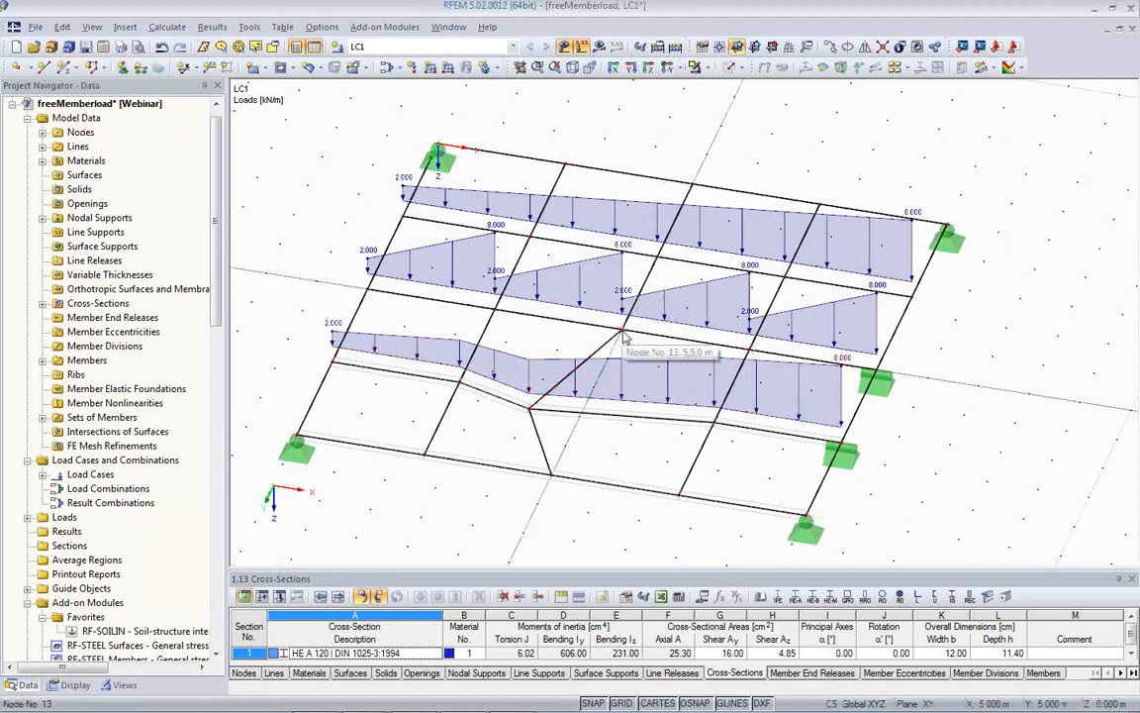
{"action": "left_click_drag", "start_coordinate": [622, 331], "coordinate": [571, 322]}
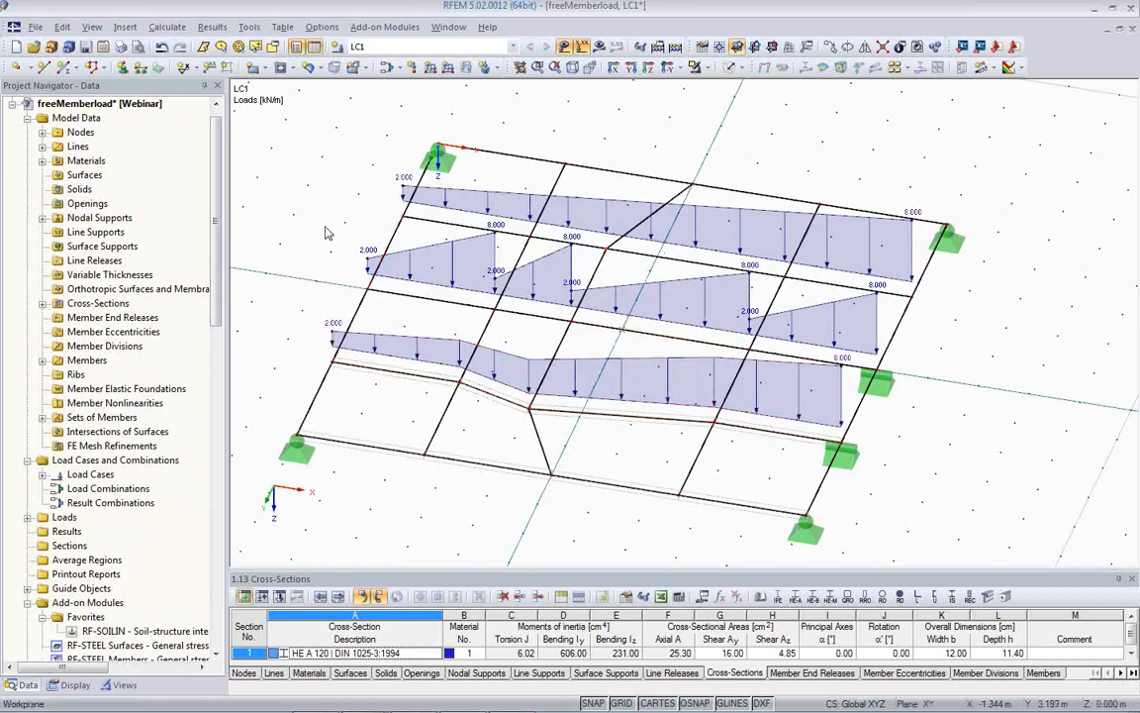
{"action": "middle_click_drag", "start_coordinate": [327, 233], "coordinate": [465, 317], "text": "ctrl"}
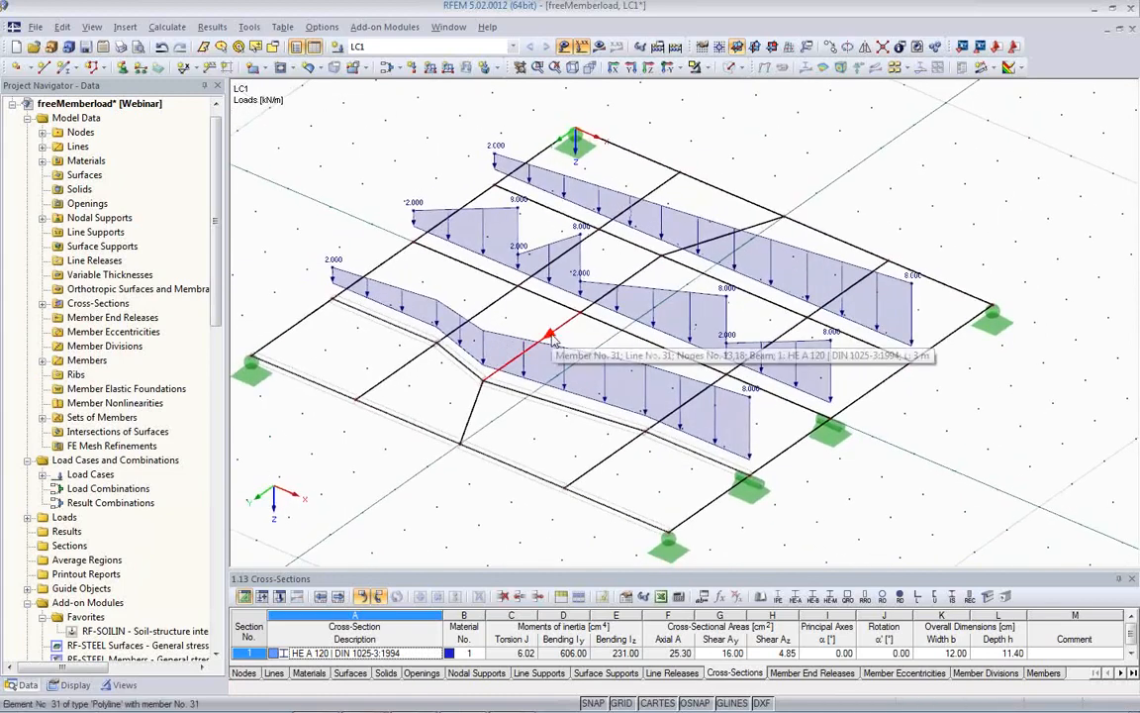
Create load case LC2 with the action category Imposed and open the conversion of a free line load to member loads
{"action": "left_click", "coordinate": [337, 52]}
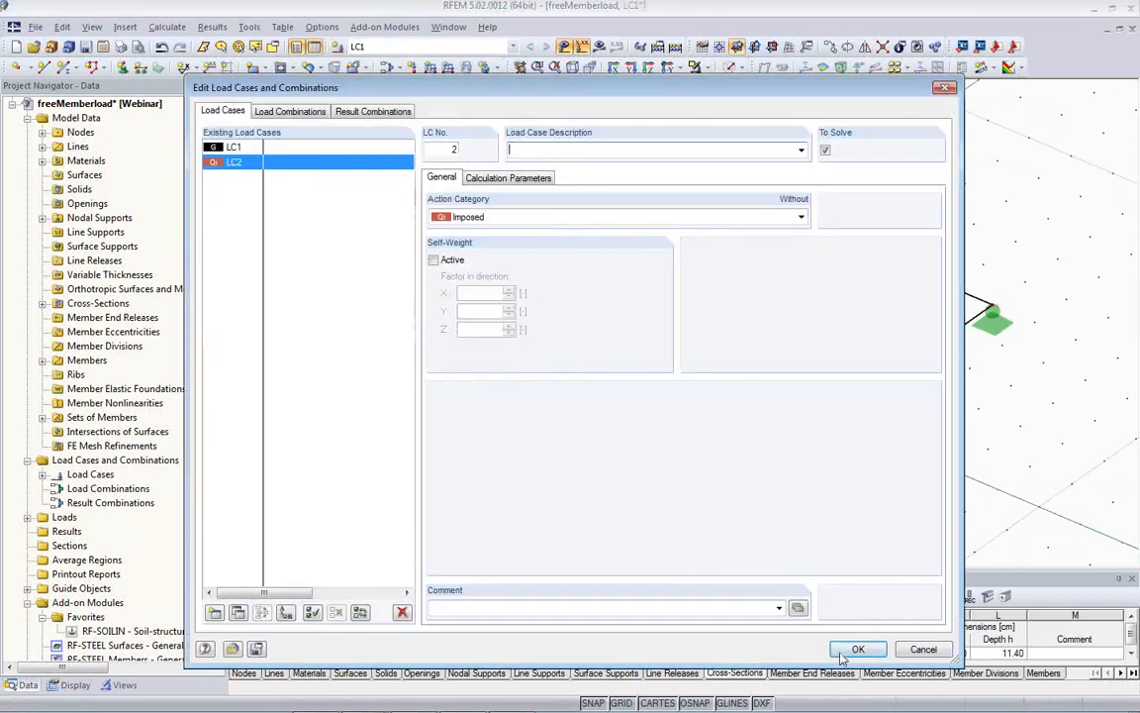
{"action": "left_click", "coordinate": [857, 650]}
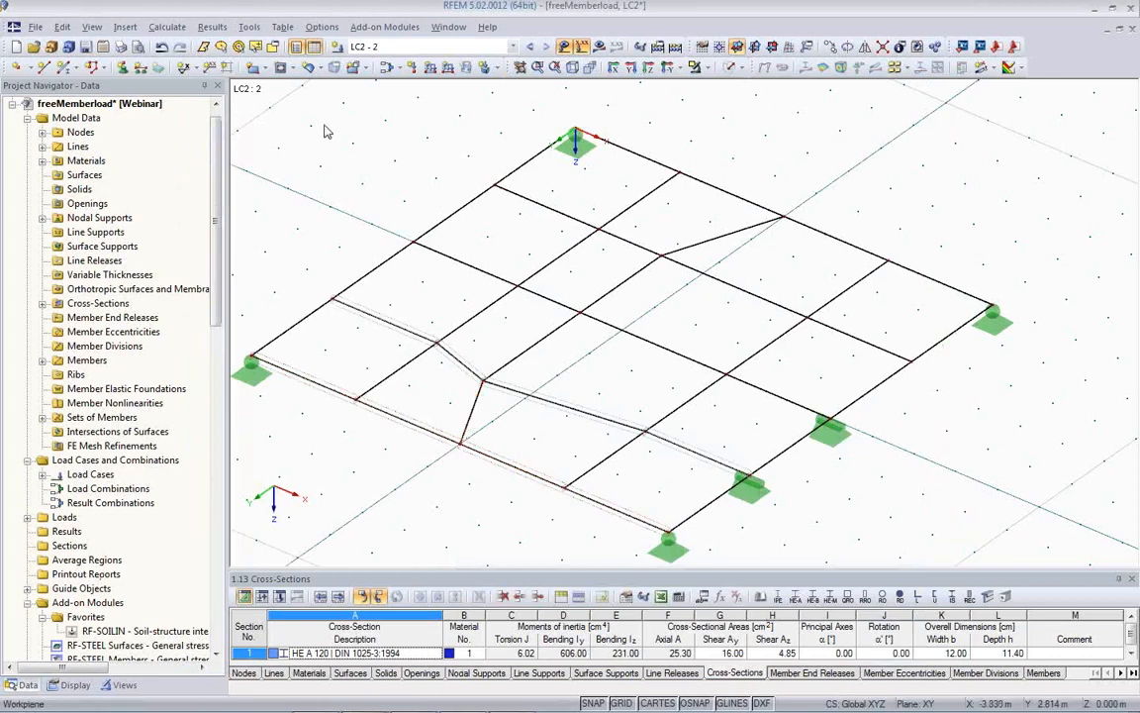
{"action": "left_click", "coordinate": [248, 27]}
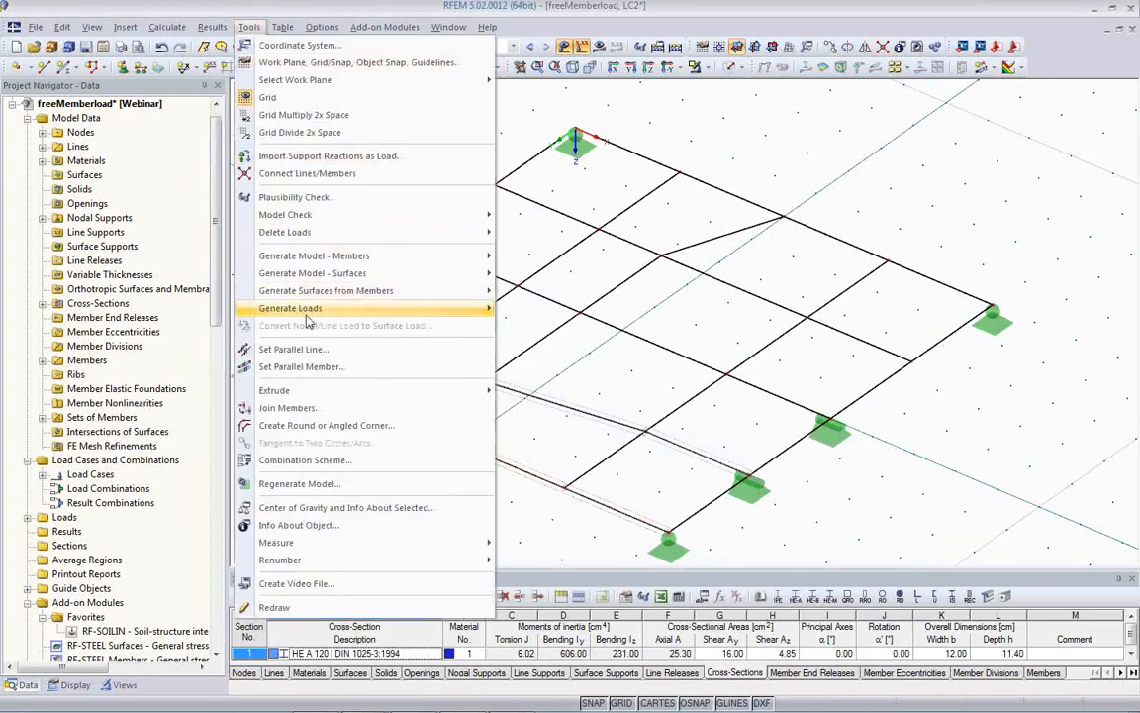
{"action": "mouse_move", "coordinate": [297, 308]}
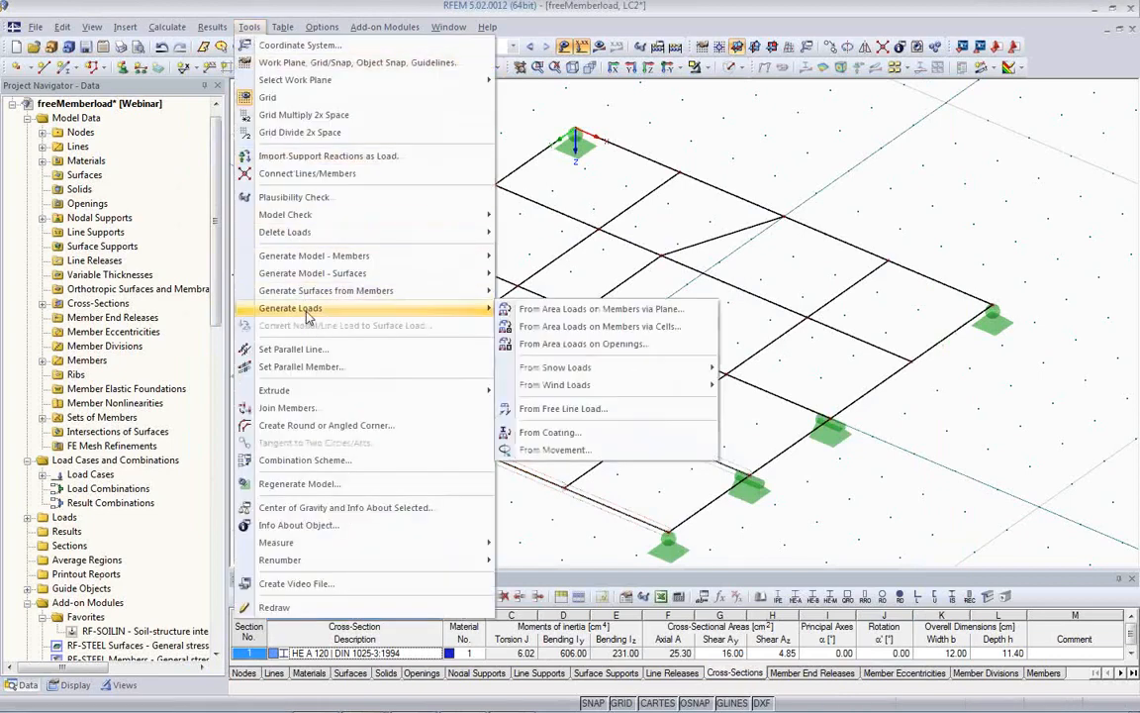
{"action": "left_click", "coordinate": [579, 416]}
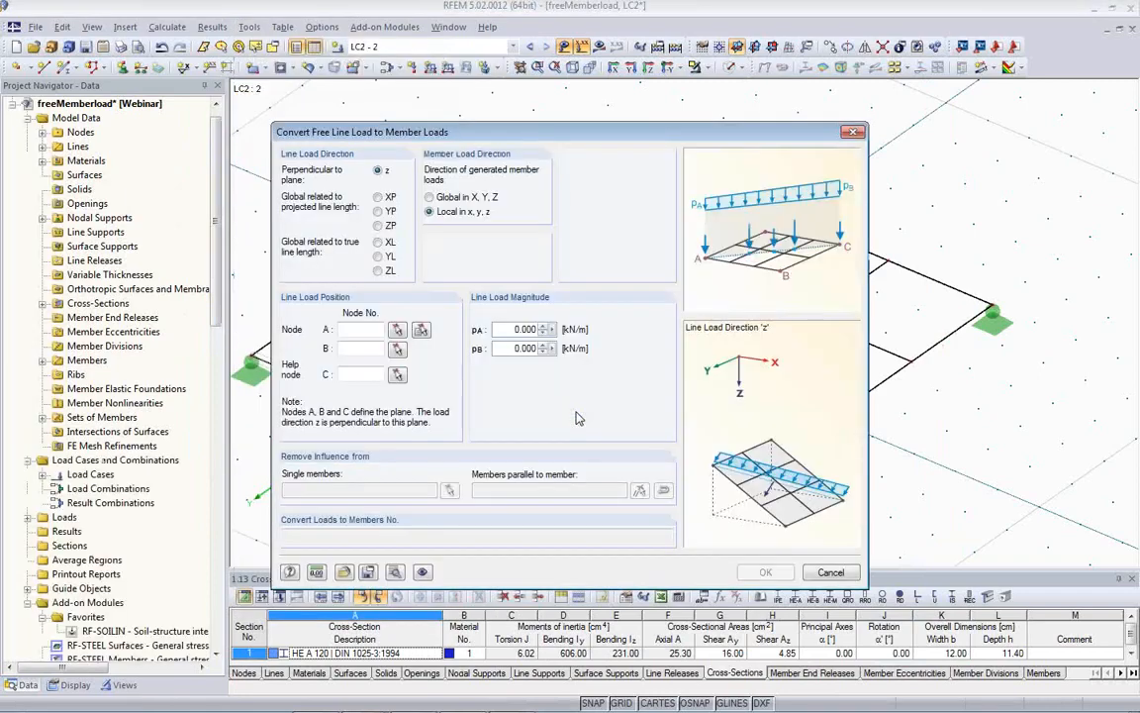
{"action": "left_click_drag", "start_coordinate": [621, 139], "coordinate": [208, 256]}
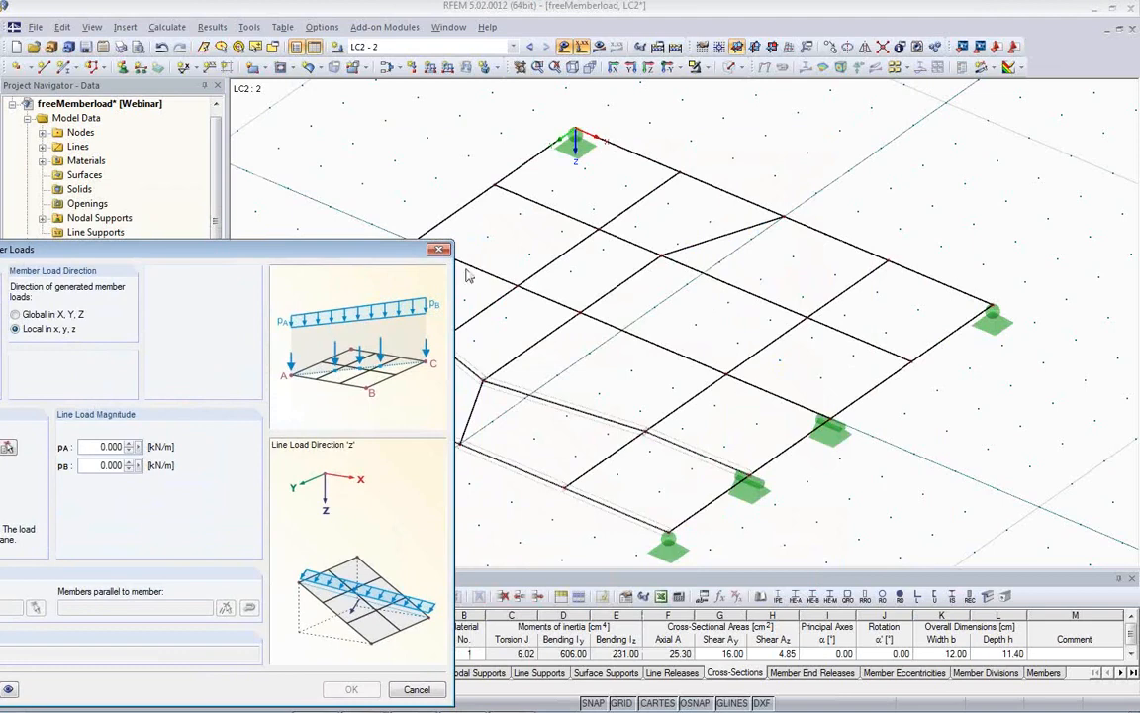
{"action": "left_click_drag", "start_coordinate": [351, 251], "coordinate": [547, 142]}
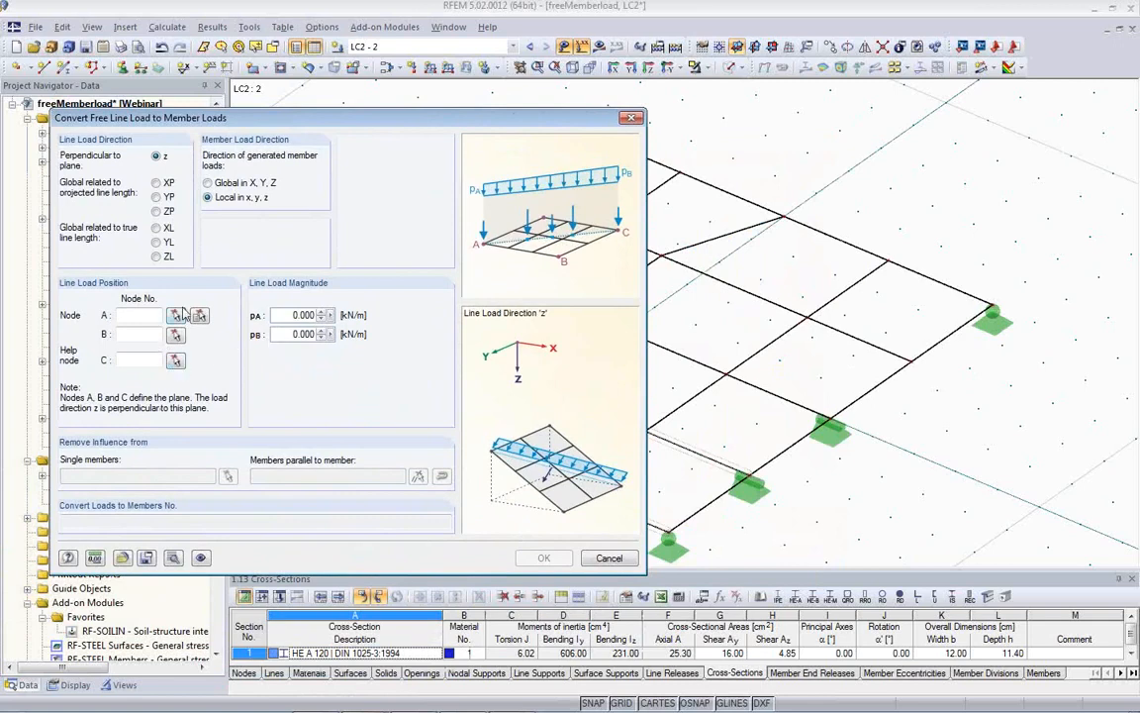
Convert a free line load in direction ZL, varying from 5 to 10 kN/m between nodes 23 and 4, into member loads
{"action": "left_click", "coordinate": [155, 256]}
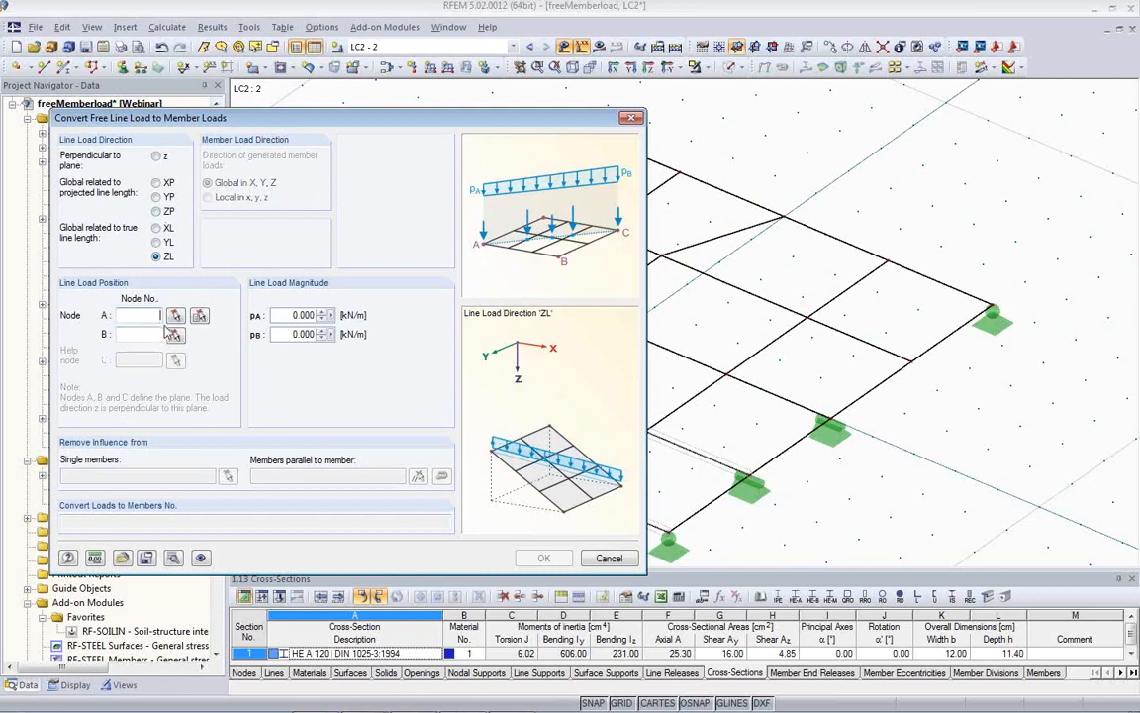
{"action": "left_click", "coordinate": [285, 315]}
{"action": "type", "text": "5"}
{"action": "key", "text": "Tab"}
{"action": "type", "text": "1"}
{"action": "left_click", "coordinate": [199, 316]}
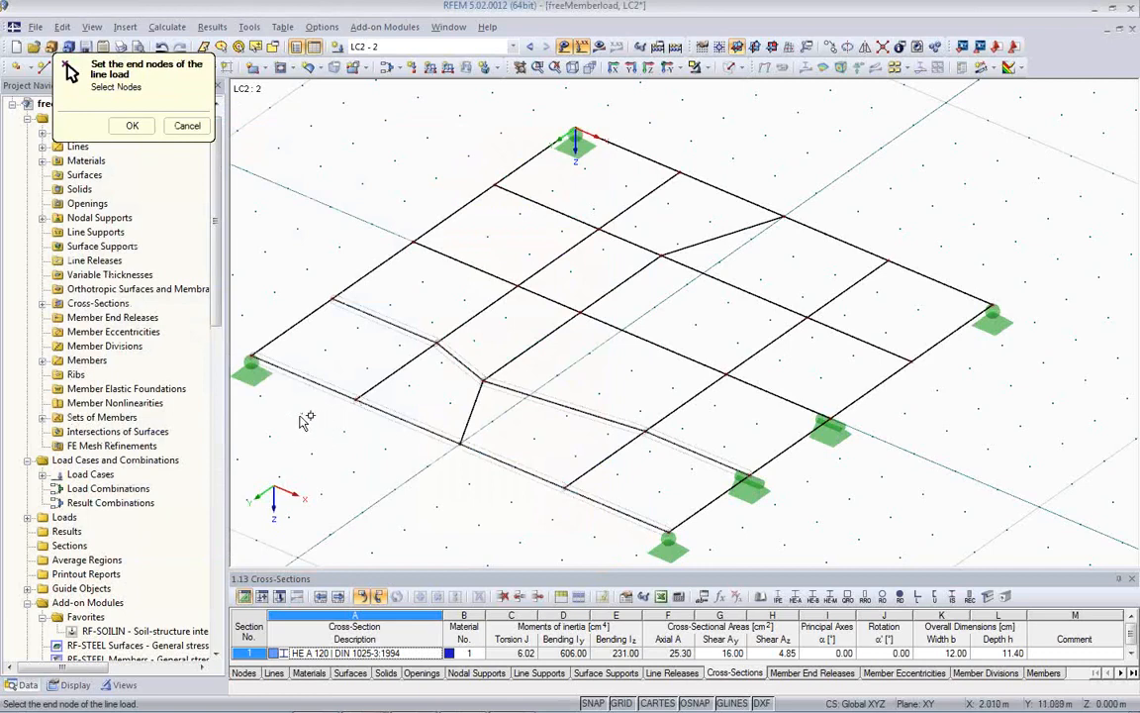
{"action": "left_click", "coordinate": [461, 442]}
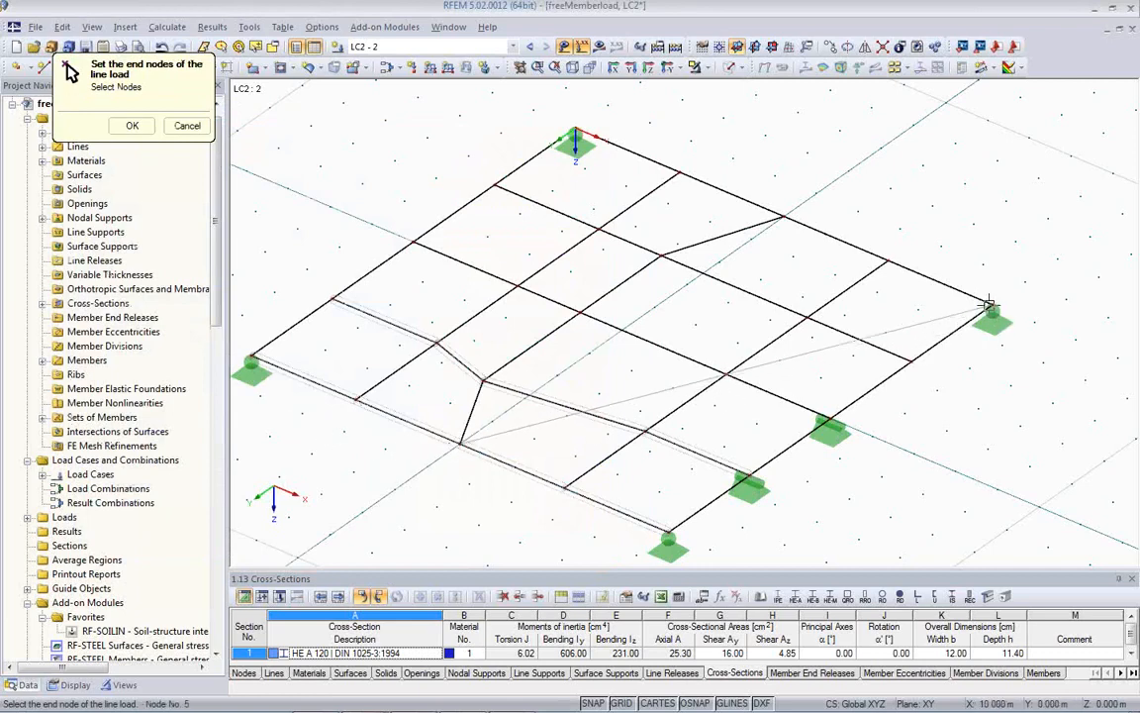
{"action": "left_click", "coordinate": [892, 261]}
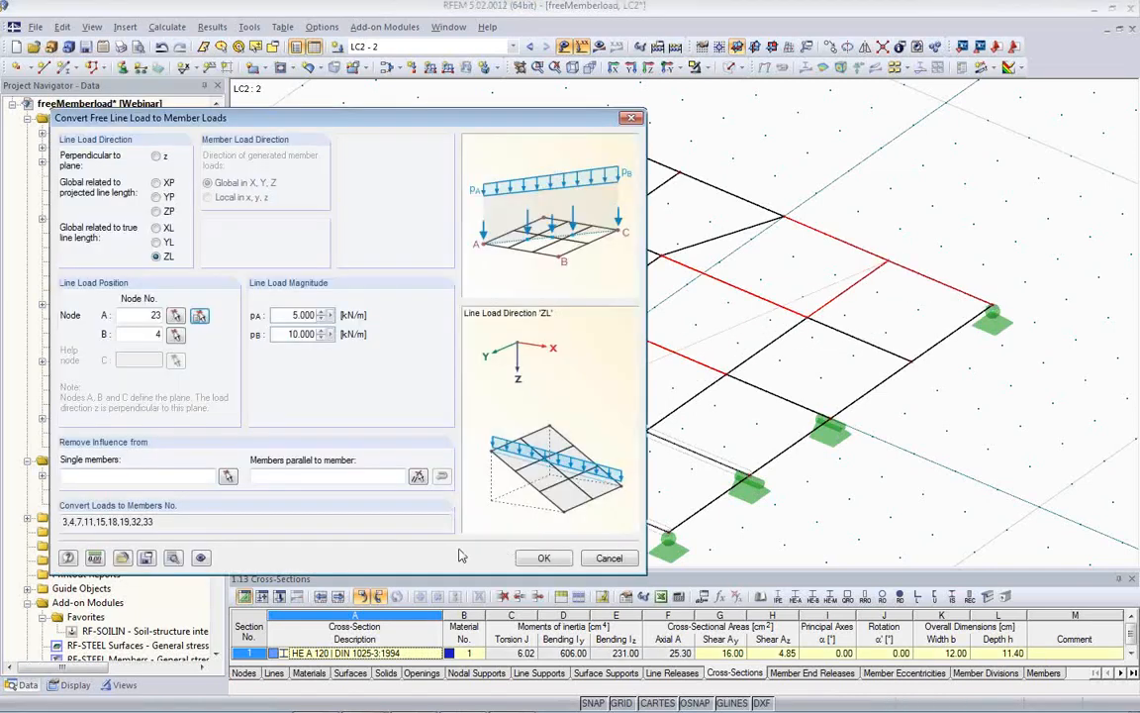
{"action": "left_click", "coordinate": [544, 558]}
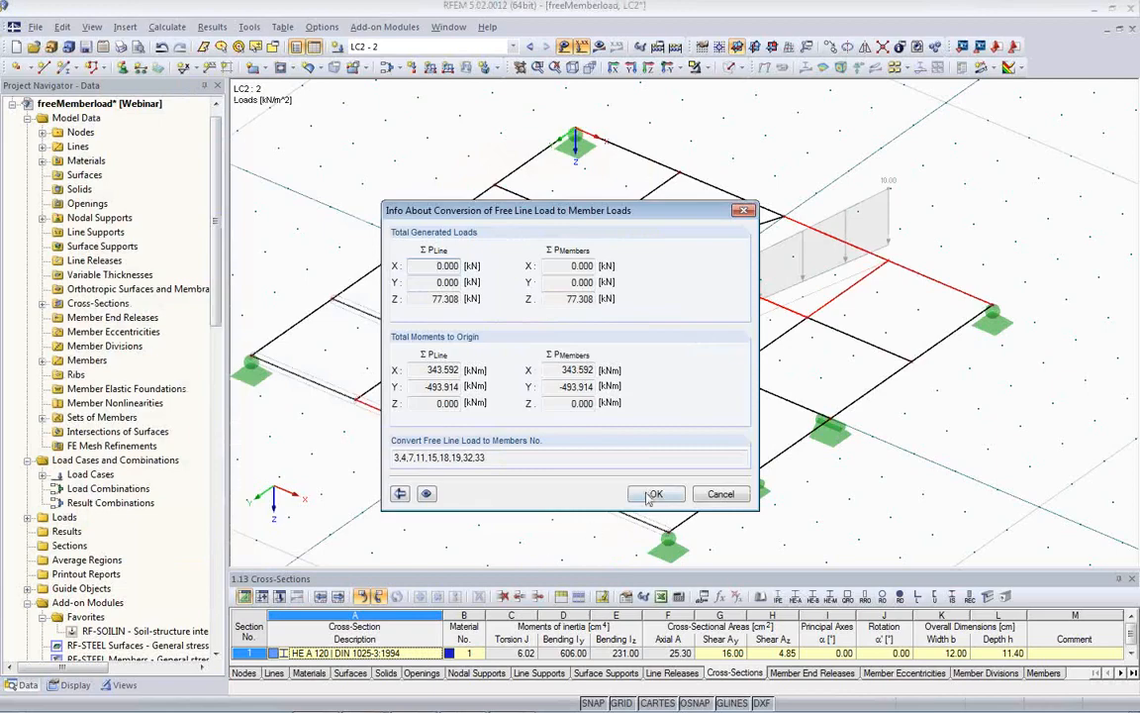
{"action": "left_click", "coordinate": [653, 494]}
Calculate LC2 and display the global deformations u of the grillage under the converted line load
{"action": "middle_click_drag", "start_coordinate": [582, 437], "coordinate": [453, 388], "text": "ctrl"}
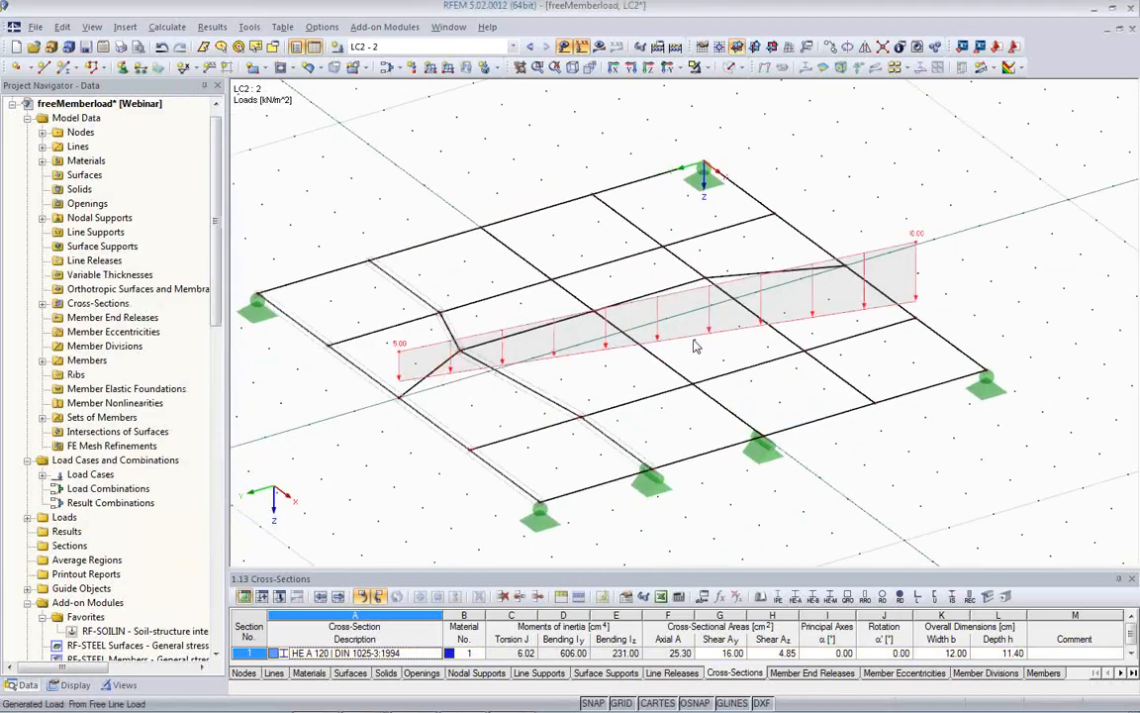
{"action": "middle_click_drag", "start_coordinate": [554, 398], "coordinate": [619, 379], "text": "ctrl"}
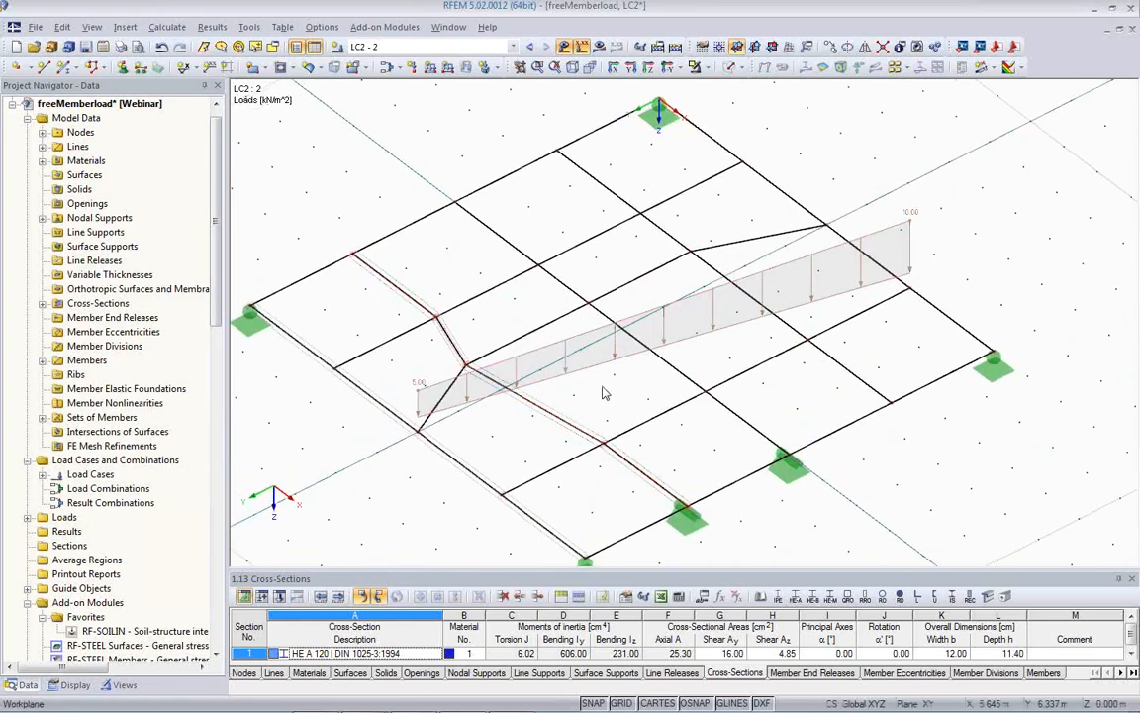
{"action": "left_click", "coordinate": [600, 49]}
{"action": "left_click", "coordinate": [539, 396]}
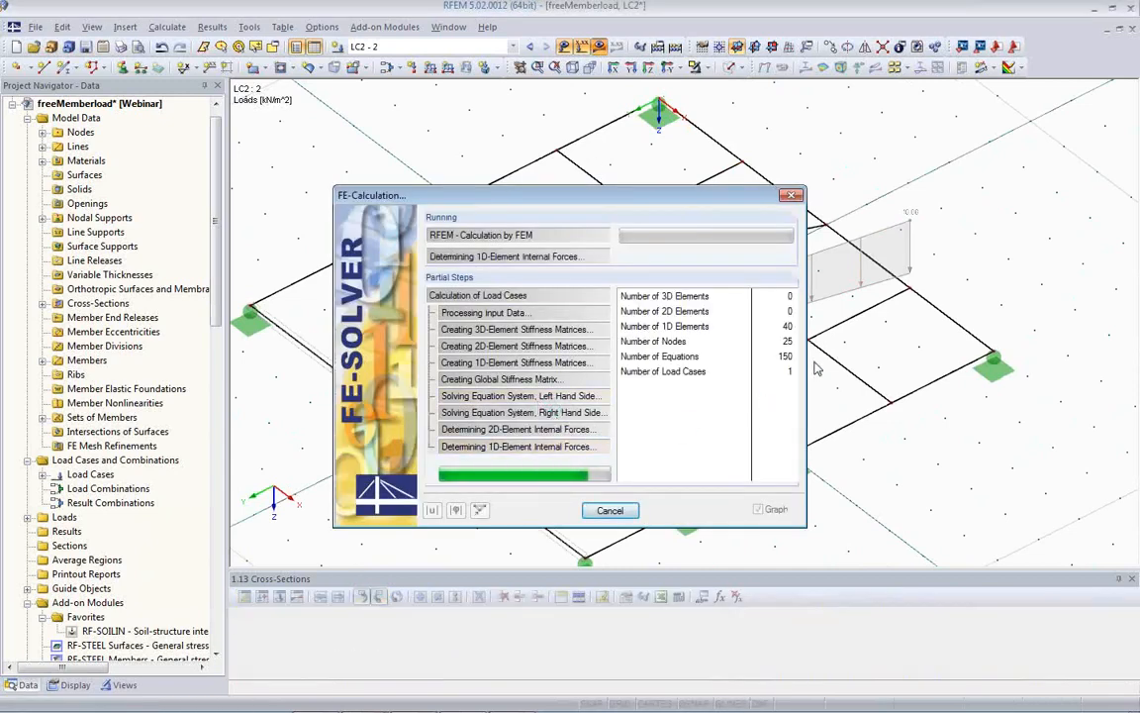
{"action": "left_click", "coordinate": [565, 358]}
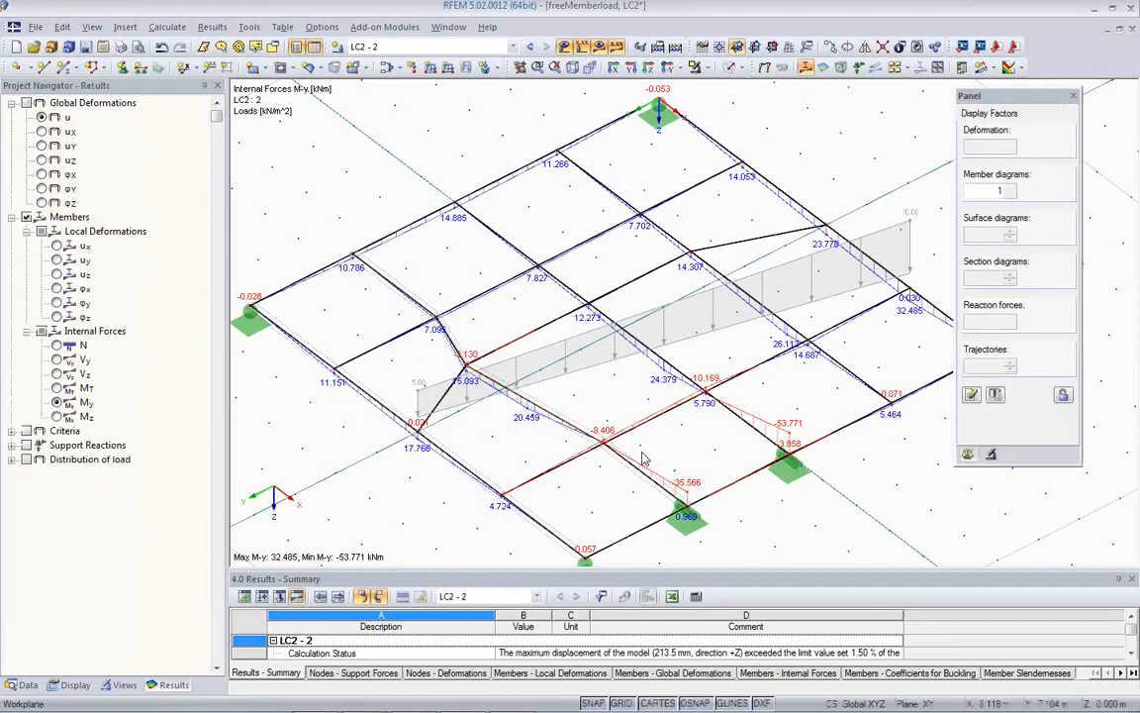
{"action": "left_click", "coordinate": [763, 67]}
{"action": "middle_click_drag", "start_coordinate": [701, 416], "coordinate": [610, 306], "text": "ctrl"}
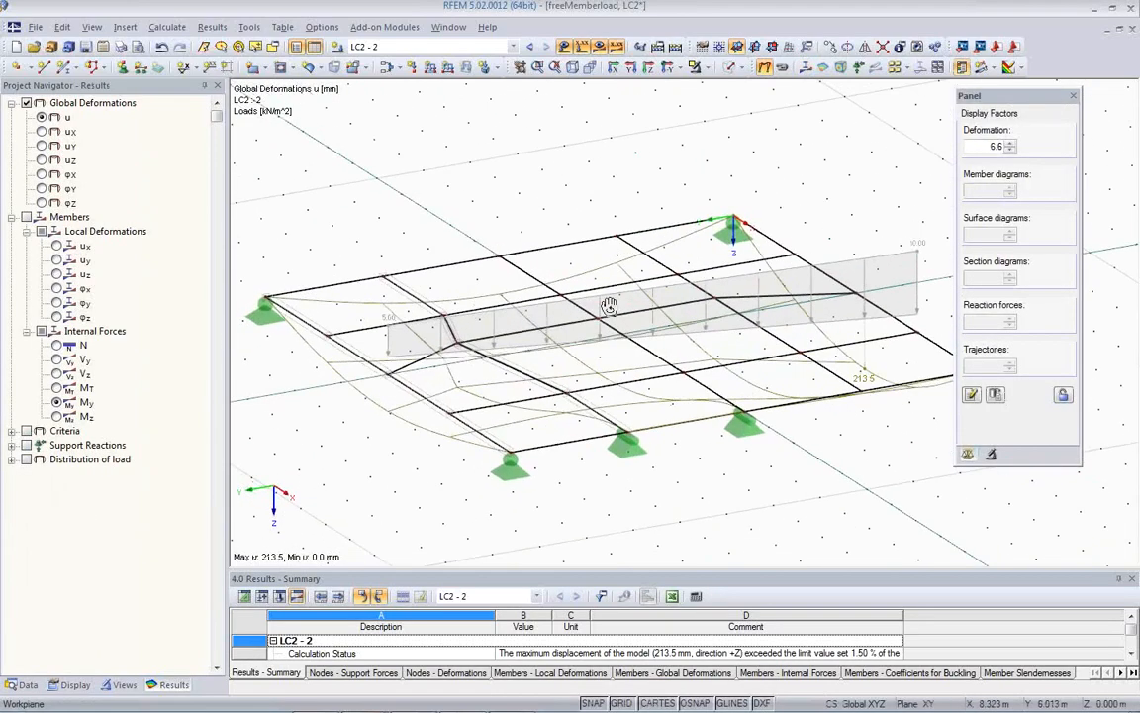
{"action": "middle_click_drag", "start_coordinate": [794, 367], "coordinate": [810, 323], "text": "ctrl"}
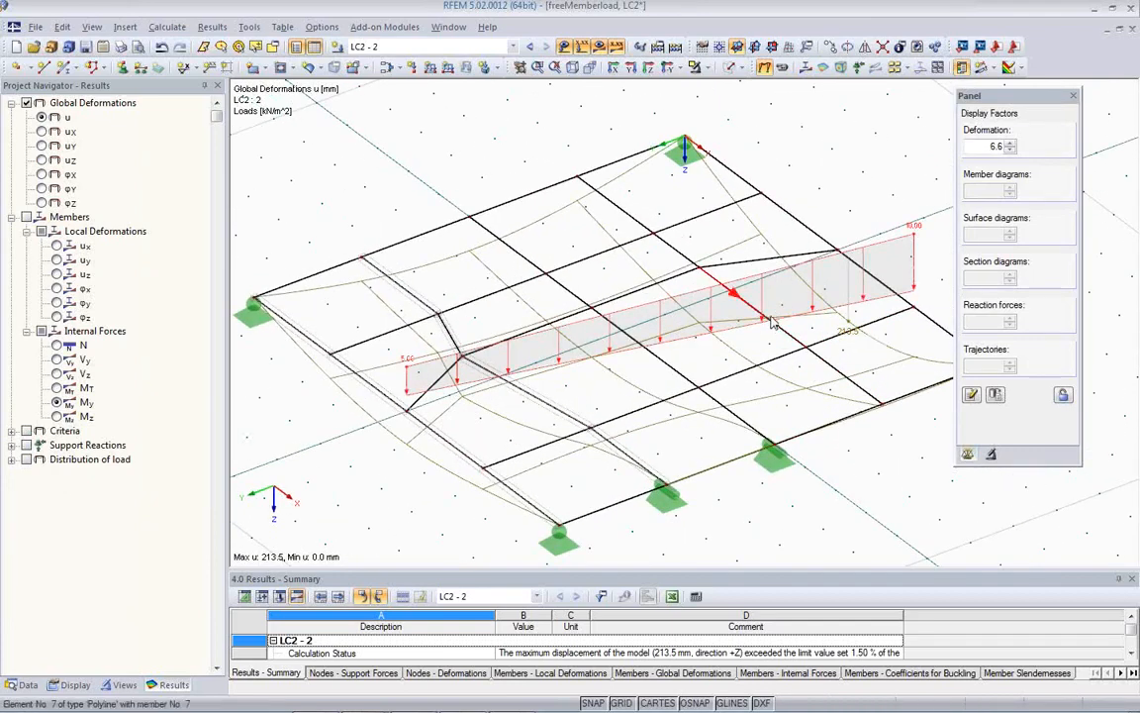
{"action": "middle_click_drag", "start_coordinate": [575, 400], "coordinate": [689, 358], "text": "ctrl"}
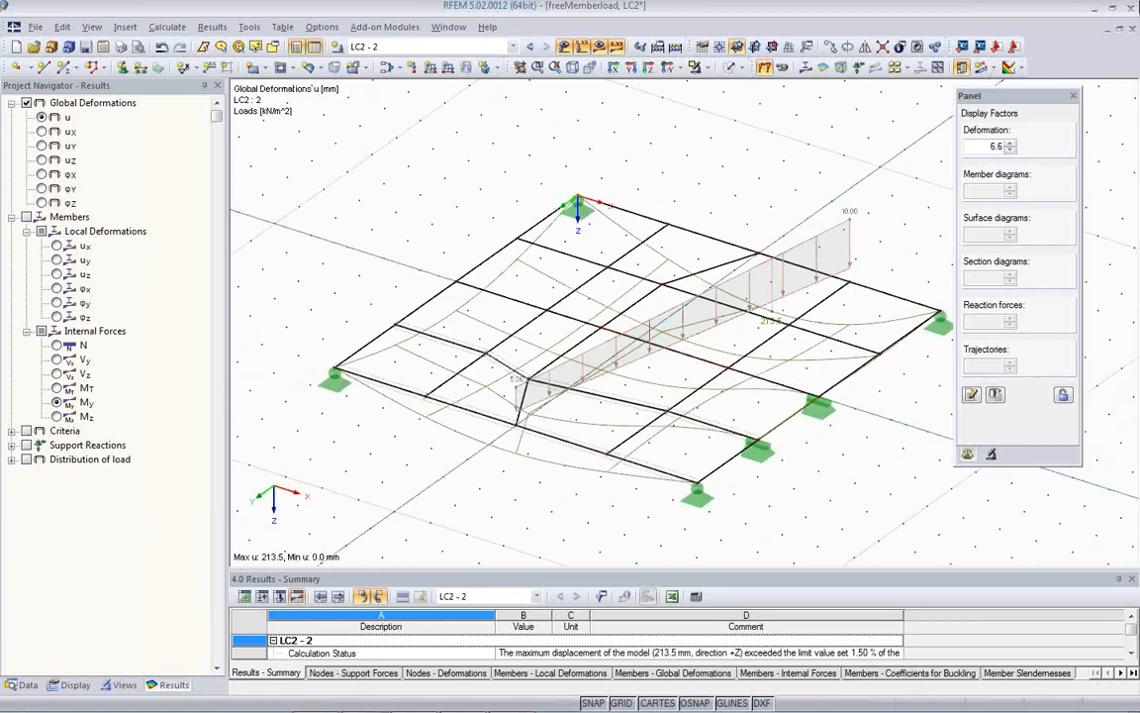
Close freeMemberload without saving and open the MemberLoads_EndForces model from the Webinar project
{"action": "left_click", "coordinate": [1133, 29]}
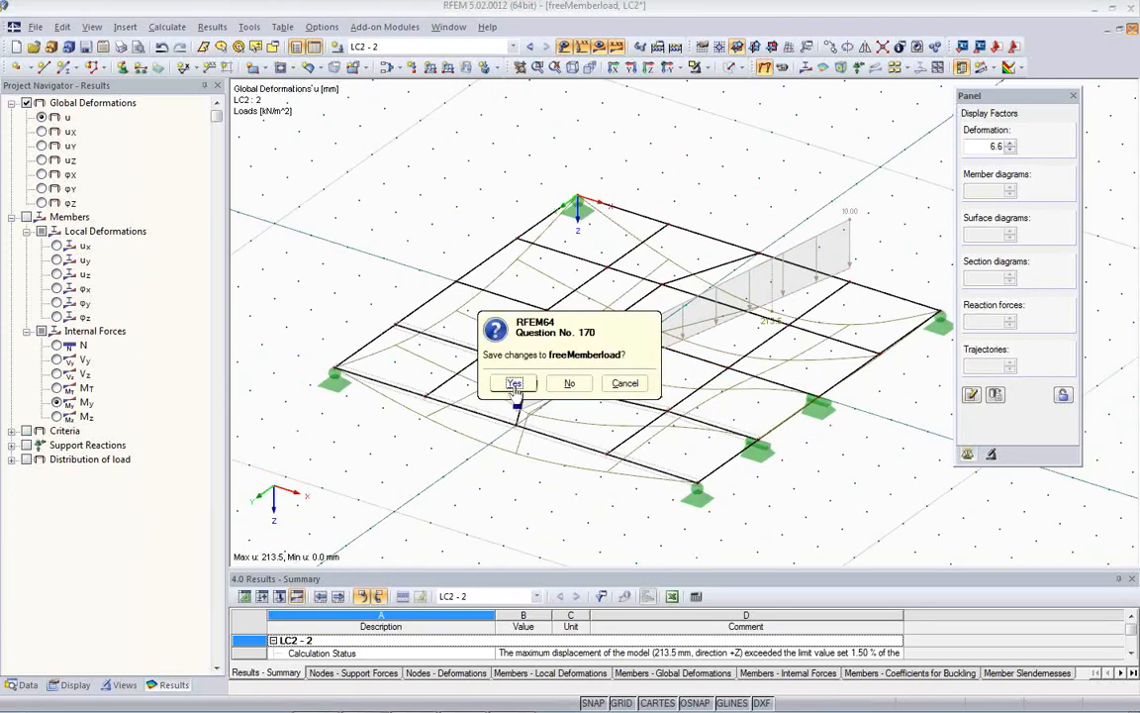
{"action": "left_click", "coordinate": [567, 384]}
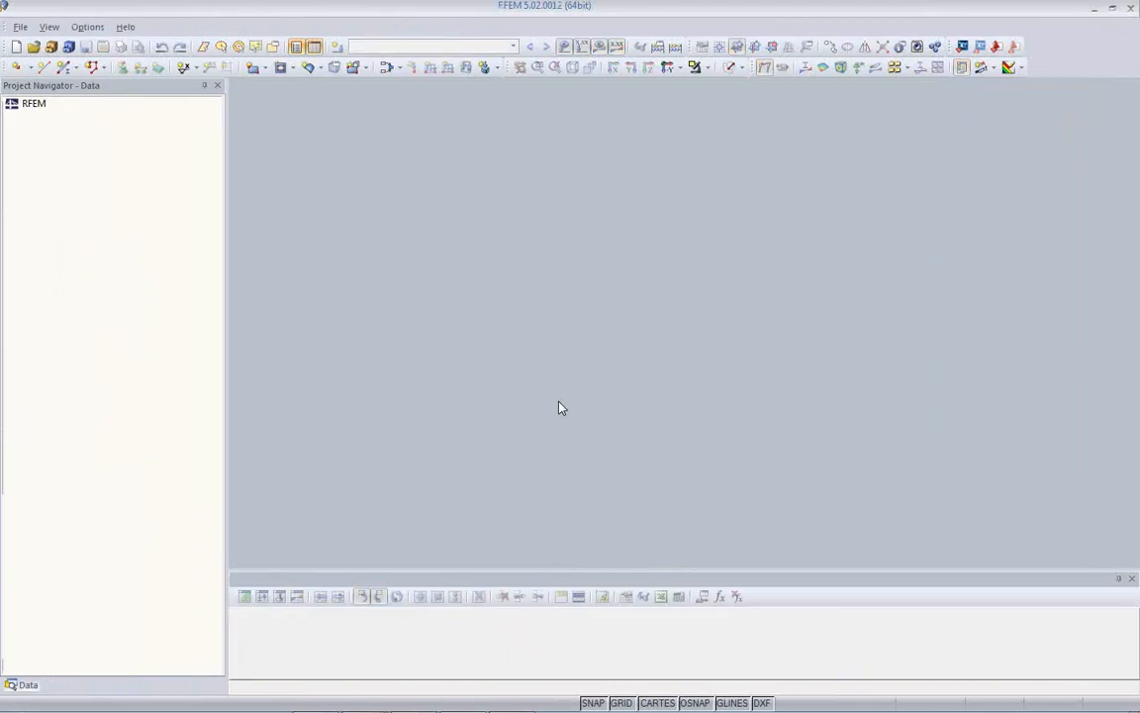
{"action": "left_click", "coordinate": [49, 69]}
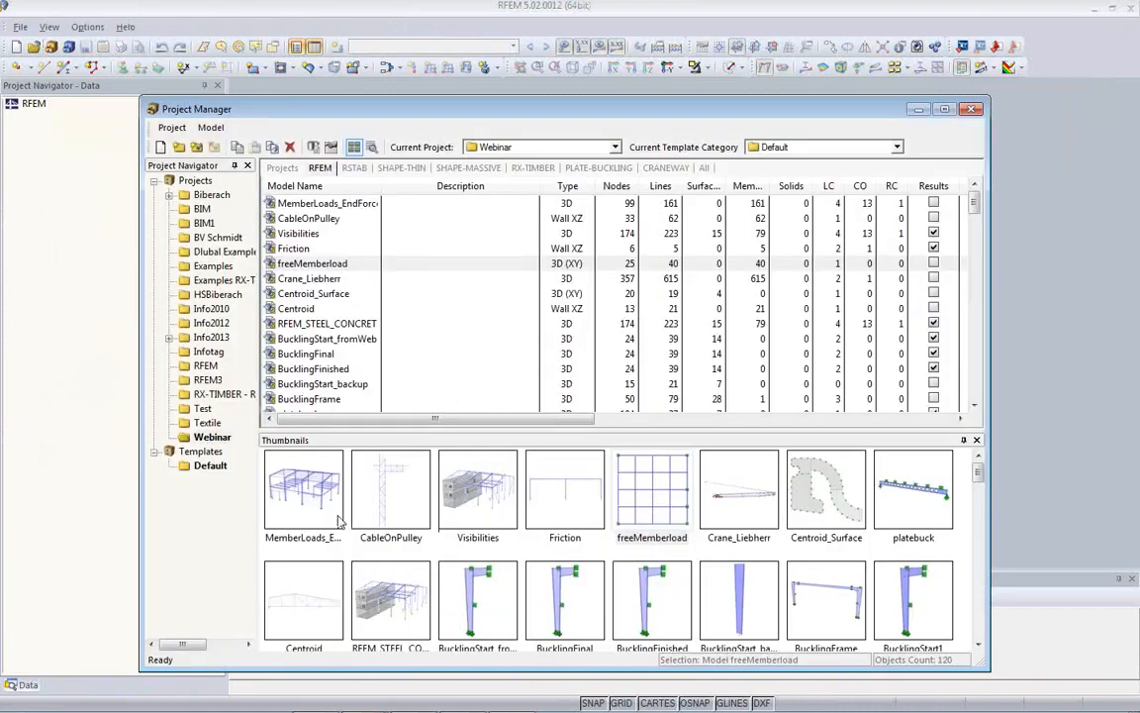
{"action": "left_click", "coordinate": [316, 514]}
{"action": "double_click", "coordinate": [317, 514]}
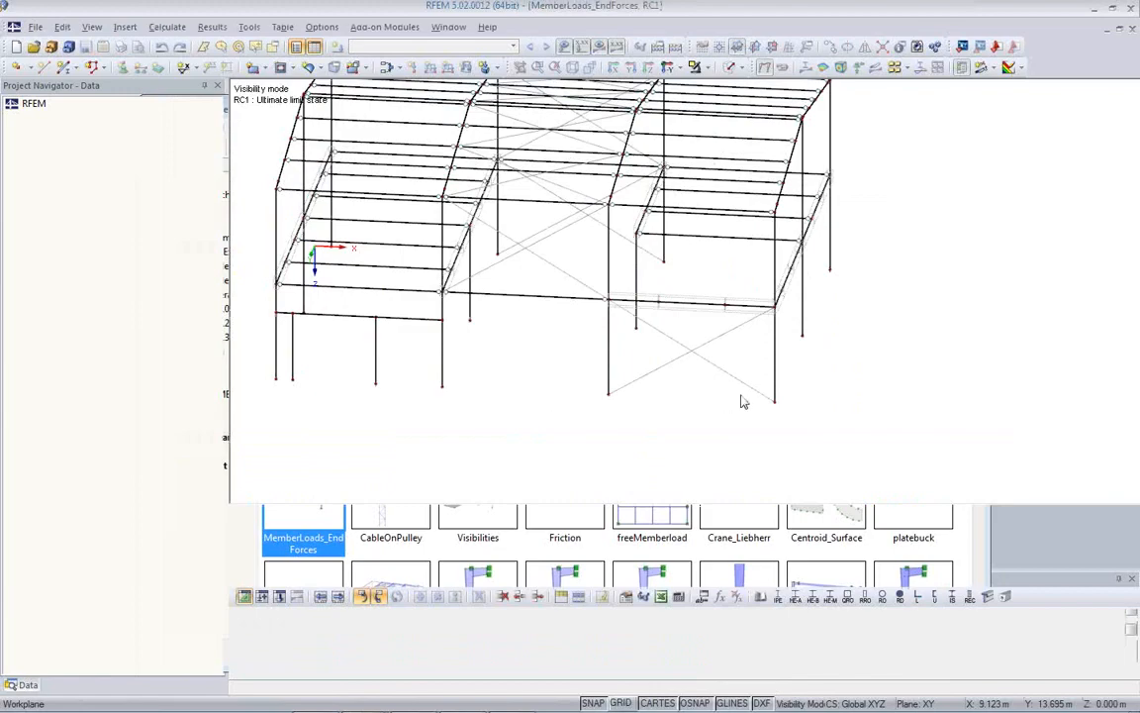
Create a new line grid guide object and pick its insert point near the model origin, at about X 0.511 m, Y -0.054 m
{"action": "middle_click_drag", "start_coordinate": [754, 333], "coordinate": [594, 357], "text": "ctrl"}
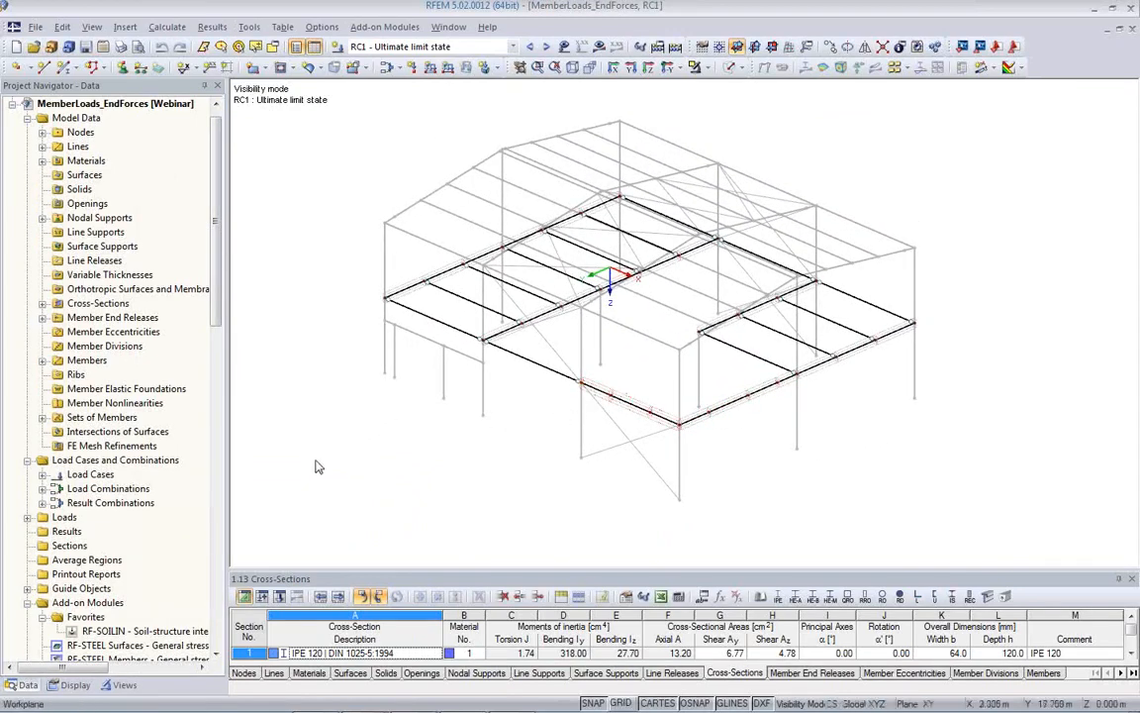
{"action": "left_click_drag", "start_coordinate": [215, 329], "coordinate": [224, 413]}
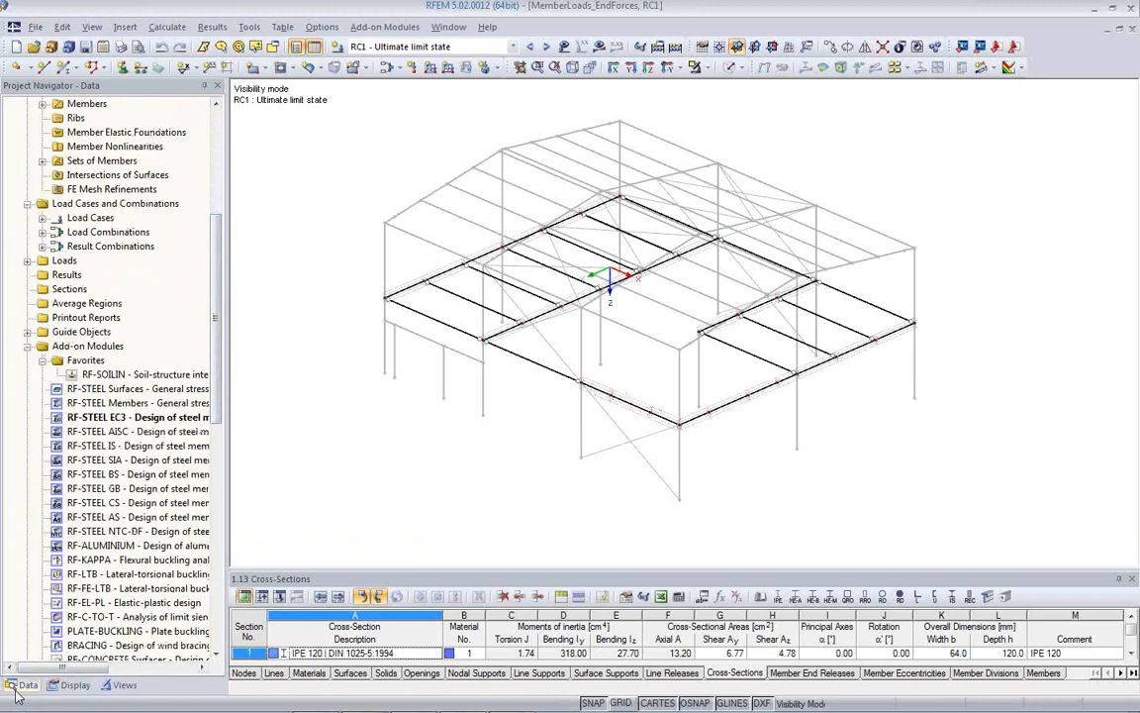
{"action": "left_click", "coordinate": [27, 332]}
{"action": "left_click", "coordinate": [87, 389]}
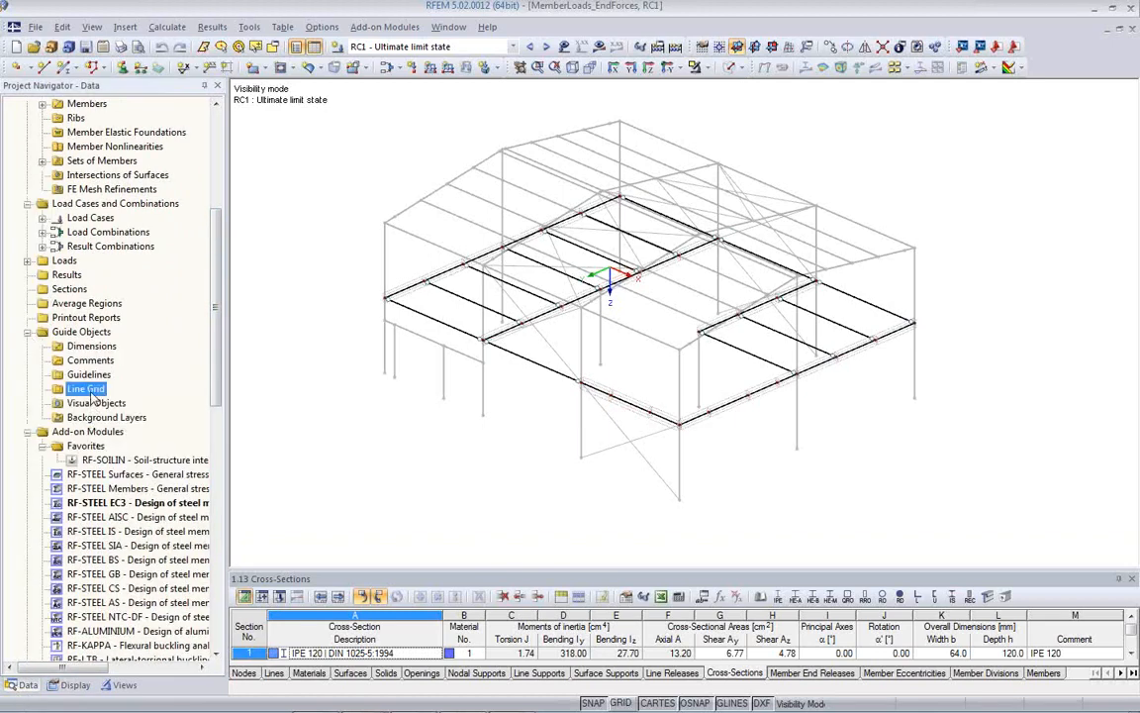
{"action": "right_click", "coordinate": [94, 397]}
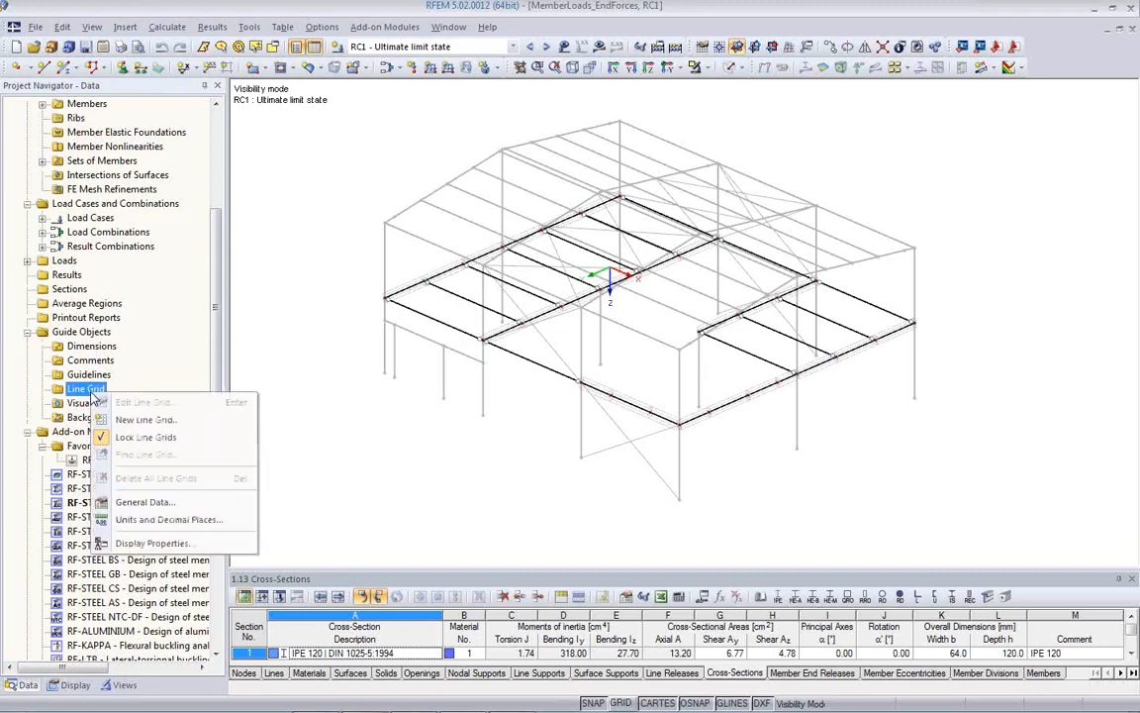
{"action": "left_click", "coordinate": [134, 422]}
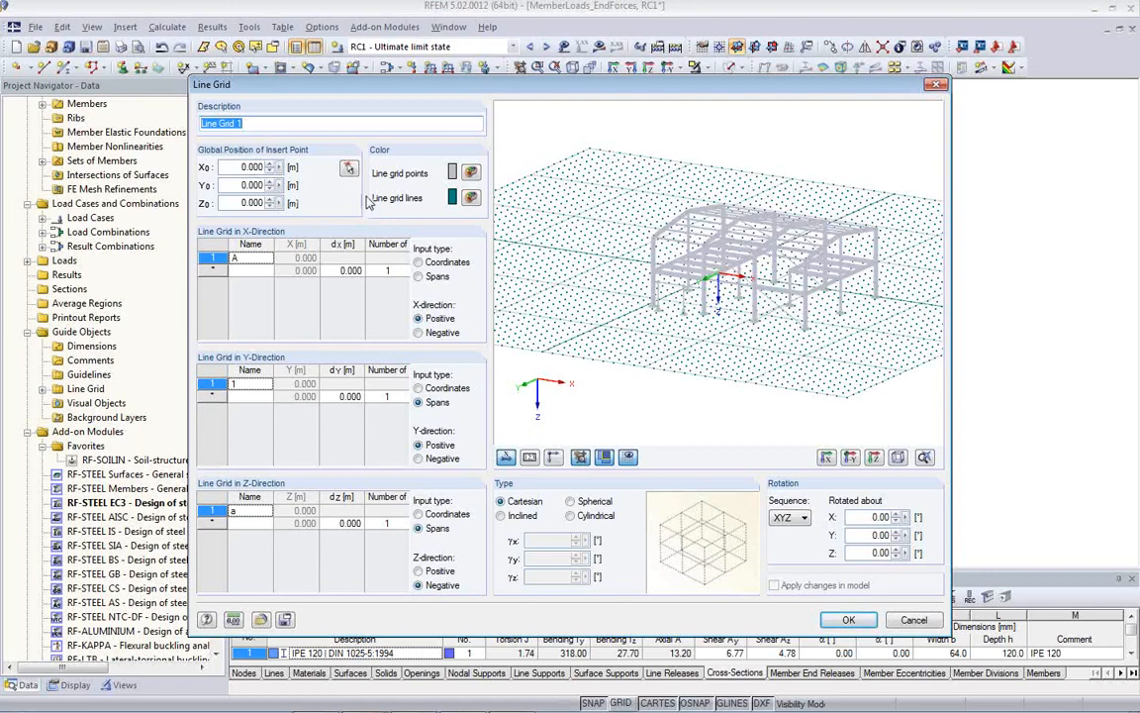
{"action": "left_click", "coordinate": [347, 169]}
{"action": "middle_click_drag", "start_coordinate": [641, 318], "coordinate": [636, 360], "text": "ctrl"}
{"action": "scroll", "coordinate": [616, 198], "scroll_direction": "up", "scroll_amount": 5}
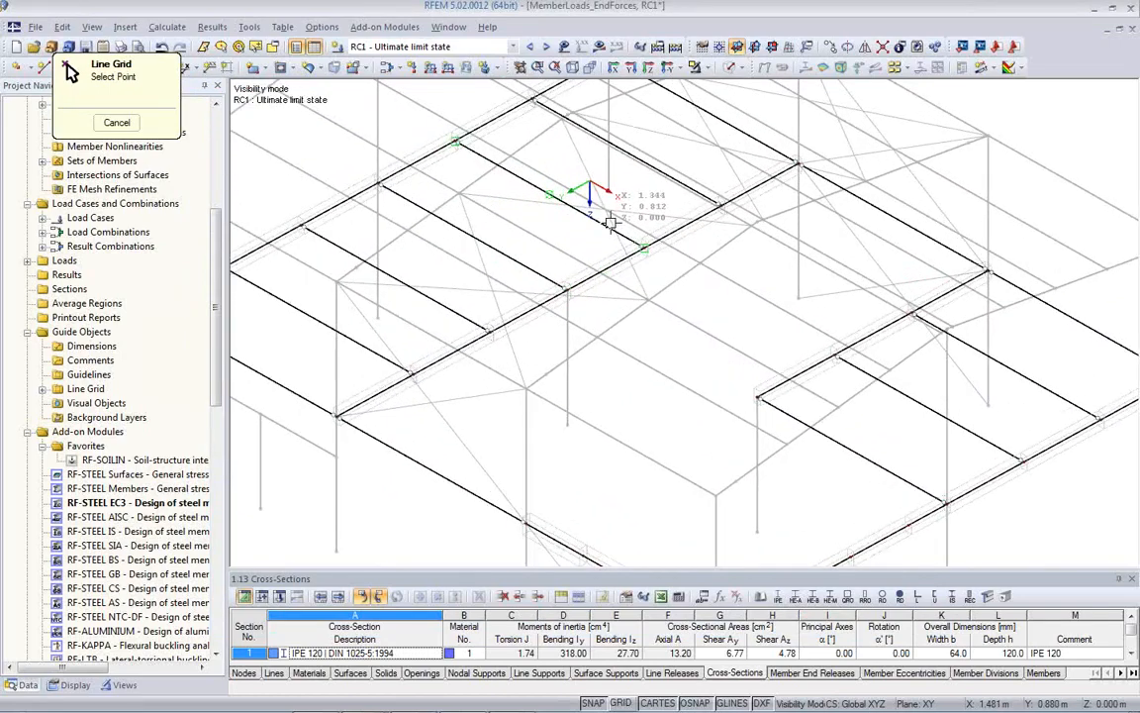
{"action": "left_click", "coordinate": [601, 176]}
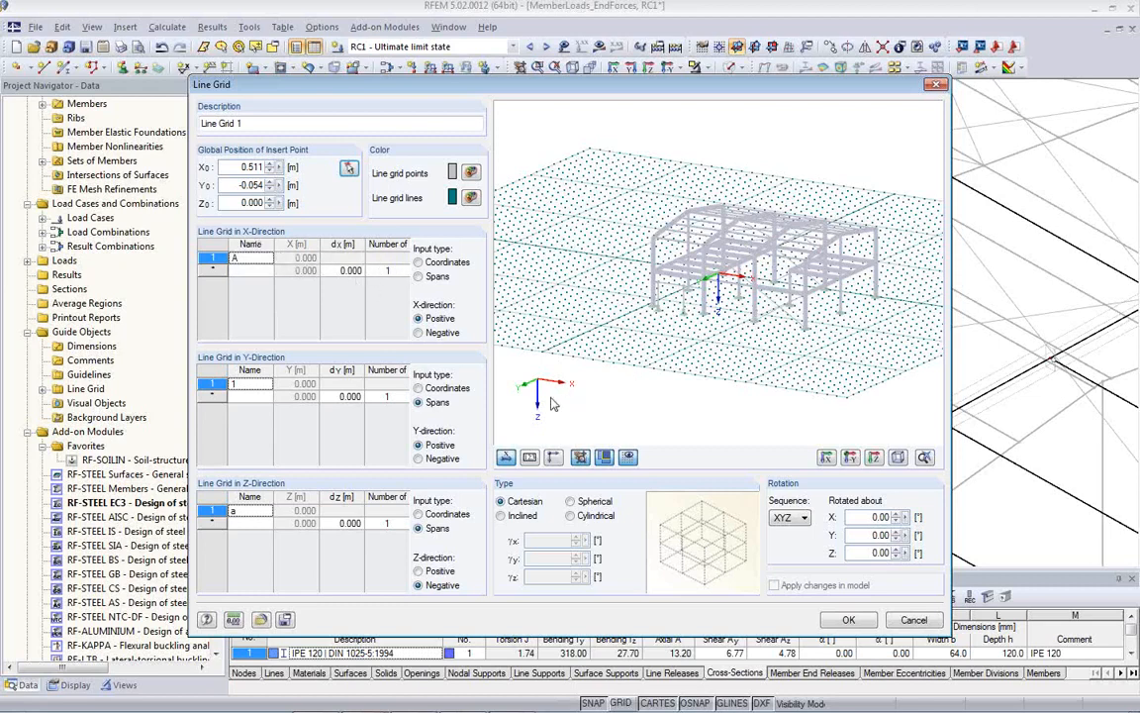
Define three 5 m spans for the line grid in the X-direction
{"action": "left_click", "coordinate": [386, 271]}
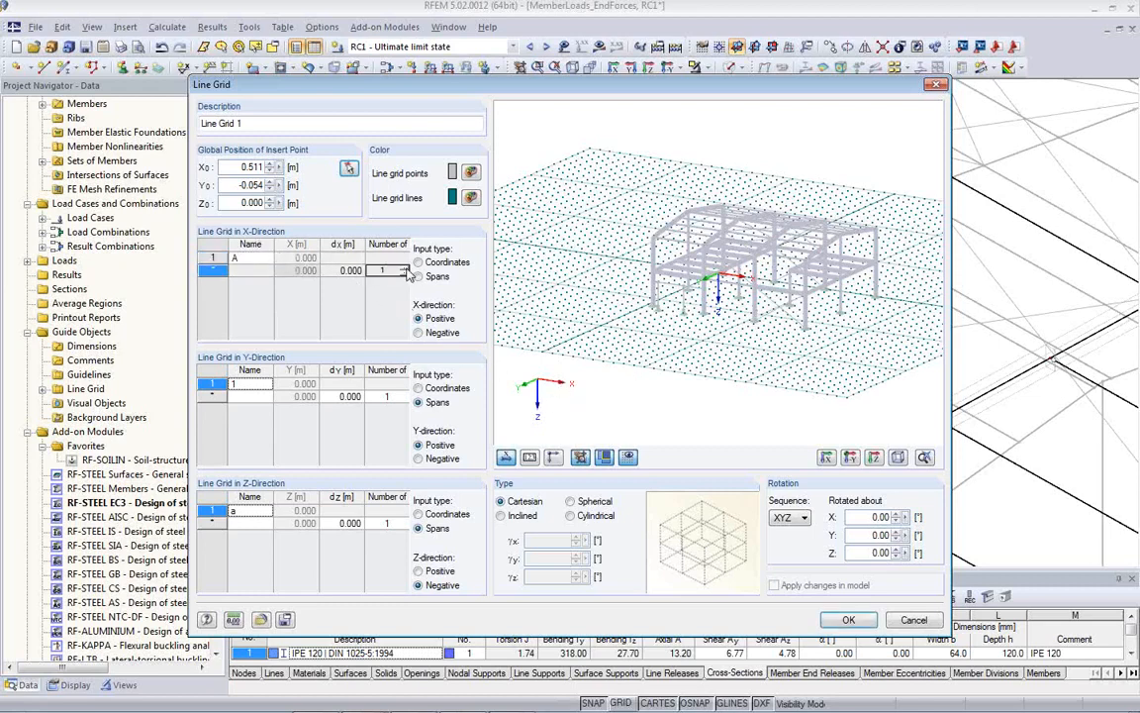
{"action": "left_click", "coordinate": [404, 267]}
{"action": "left_click", "coordinate": [404, 267]}
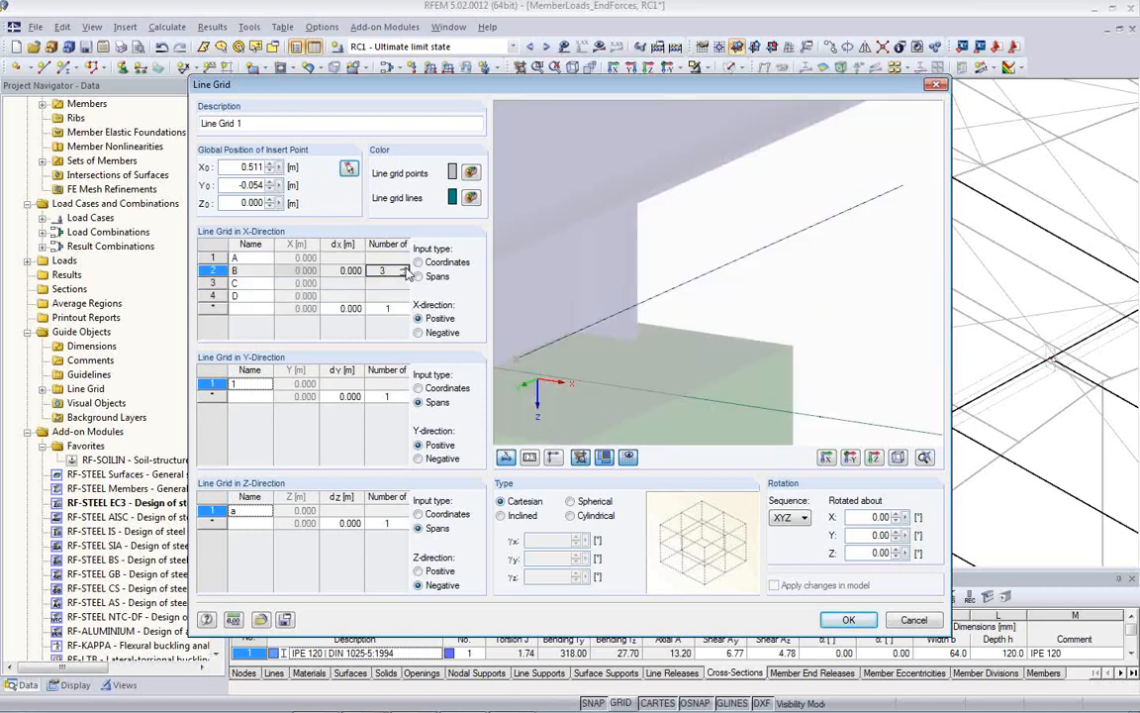
{"action": "double_click", "coordinate": [341, 271]}
{"action": "type", "text": "1.5"}
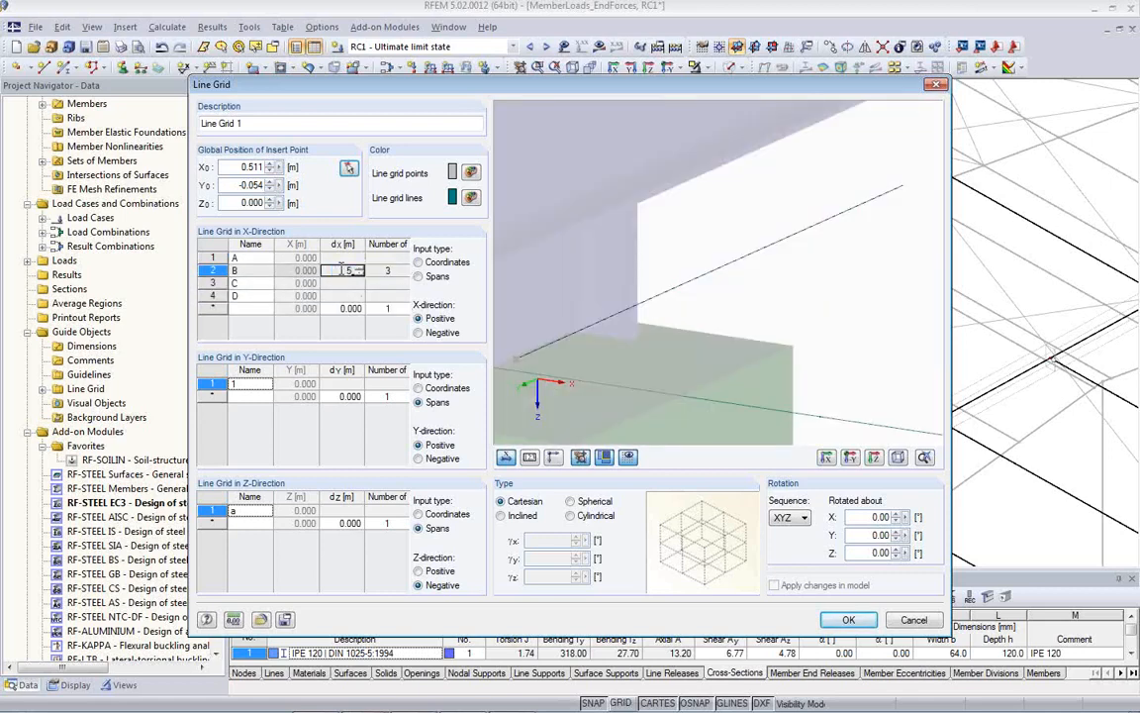
{"action": "key", "text": "Tab"}
{"action": "middle_click_drag", "start_coordinate": [808, 379], "coordinate": [467, 395], "text": "ctrl"}
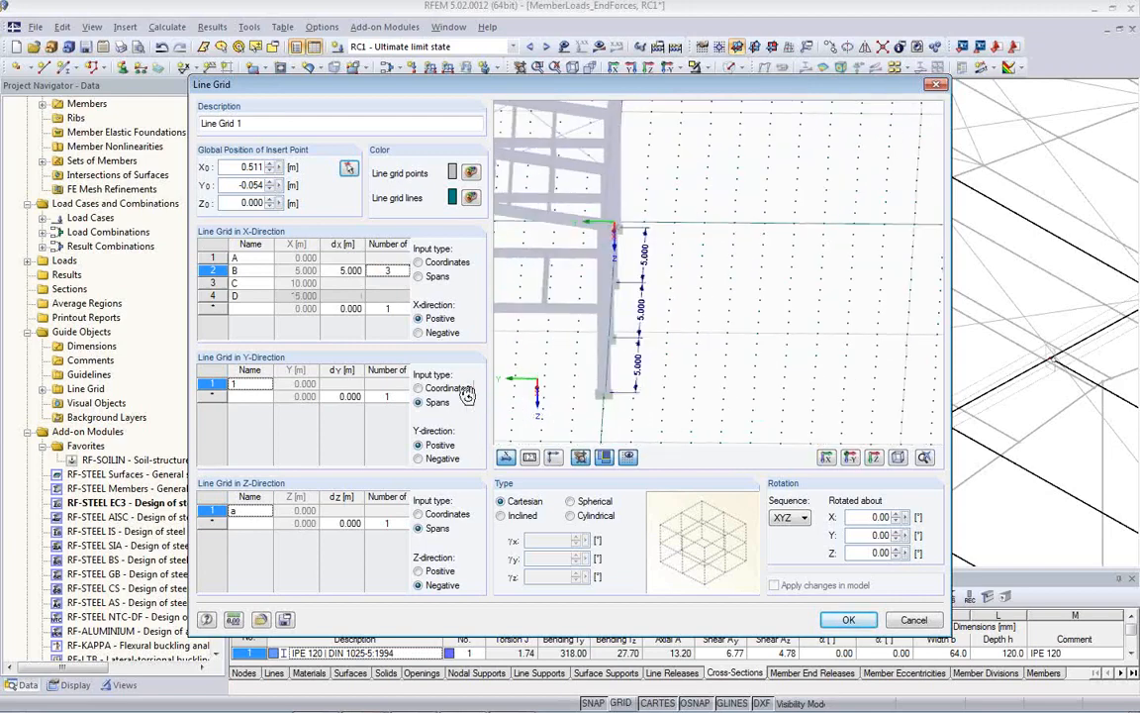
{"action": "middle_click_drag", "start_coordinate": [606, 398], "coordinate": [830, 337], "text": "ctrl"}
{"action": "mouse_move", "coordinate": [716, 348]}
{"action": "middle_mouse_down", "text": "ctrl"}
{"action": "mouse_move", "coordinate": [794, 388]}
{"action": "mouse_move", "coordinate": [711, 345]}
{"action": "middle_mouse_up", "text": "ctrl"}
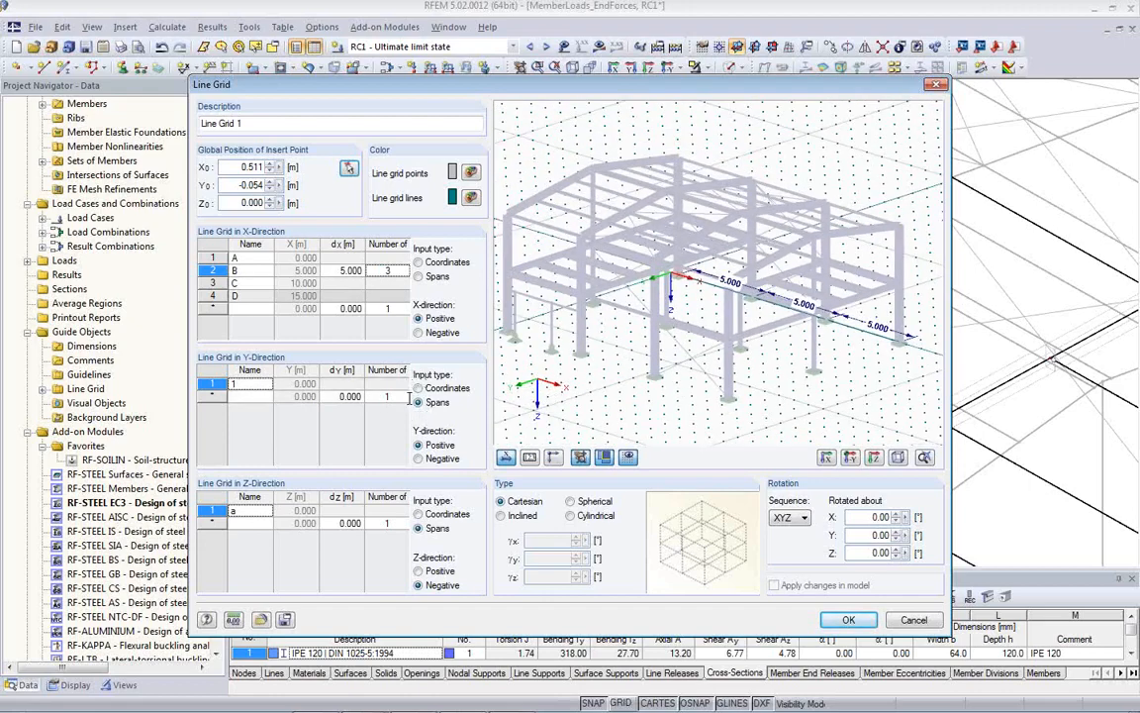
Define two 6 m spans for the line grid in the Y-direction
{"action": "left_click", "coordinate": [333, 396]}
{"action": "double_click", "coordinate": [332, 396]}
{"action": "type", "text": "5"}
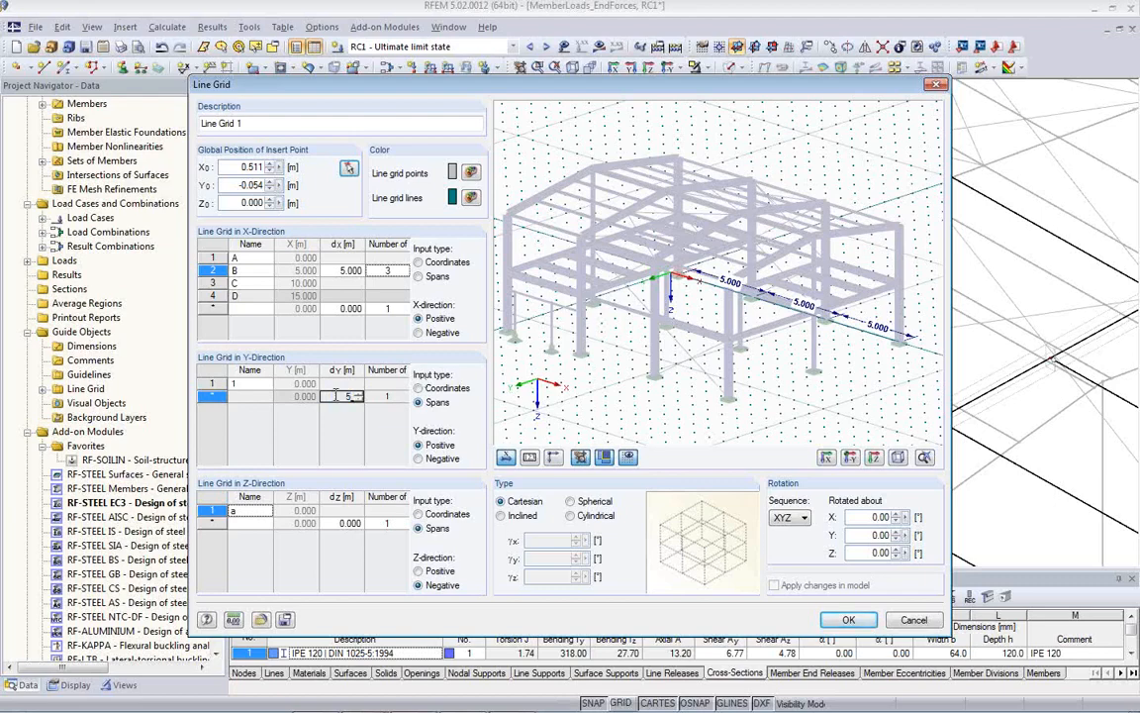
{"action": "left_click", "coordinate": [387, 396]}
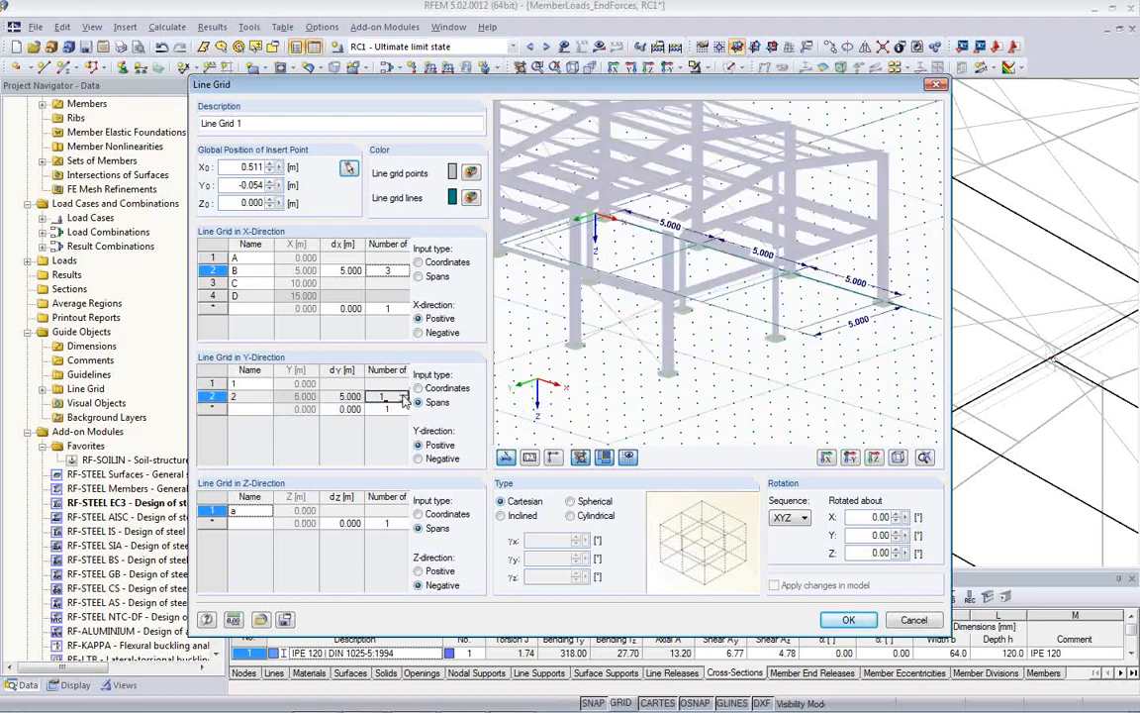
{"action": "left_click", "coordinate": [341, 395]}
{"action": "type", "text": "6"}
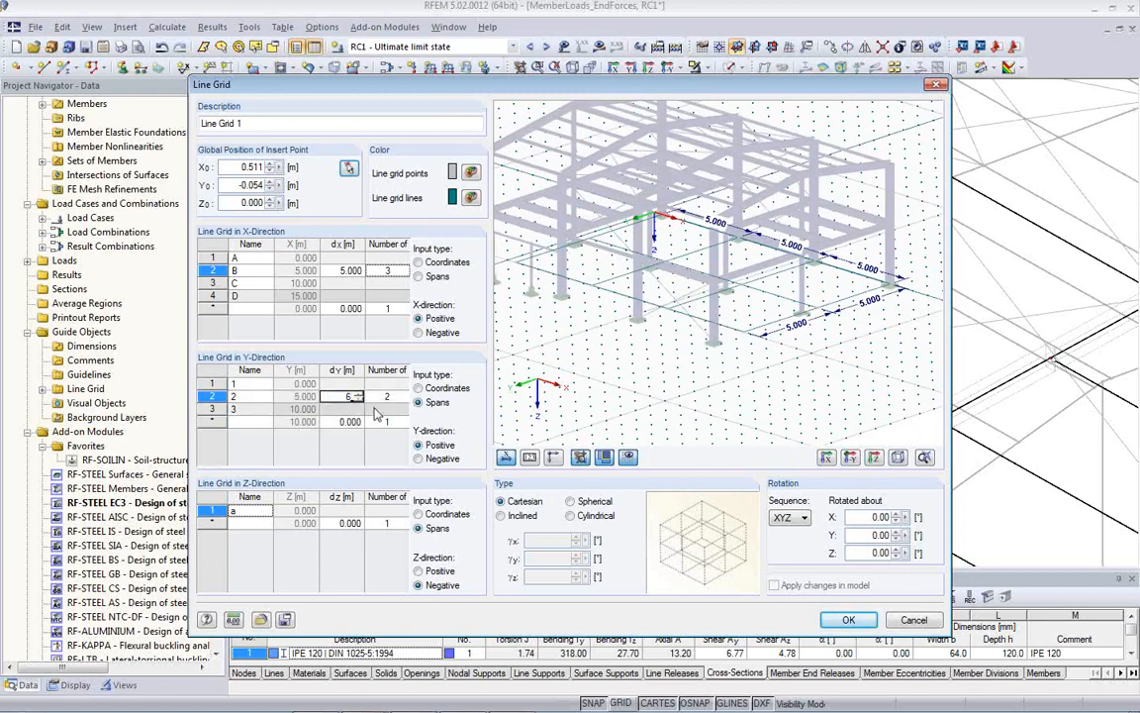
{"action": "key", "text": "Tab"}
{"action": "middle_click_drag", "start_coordinate": [747, 349], "coordinate": [802, 361], "text": "ctrl"}
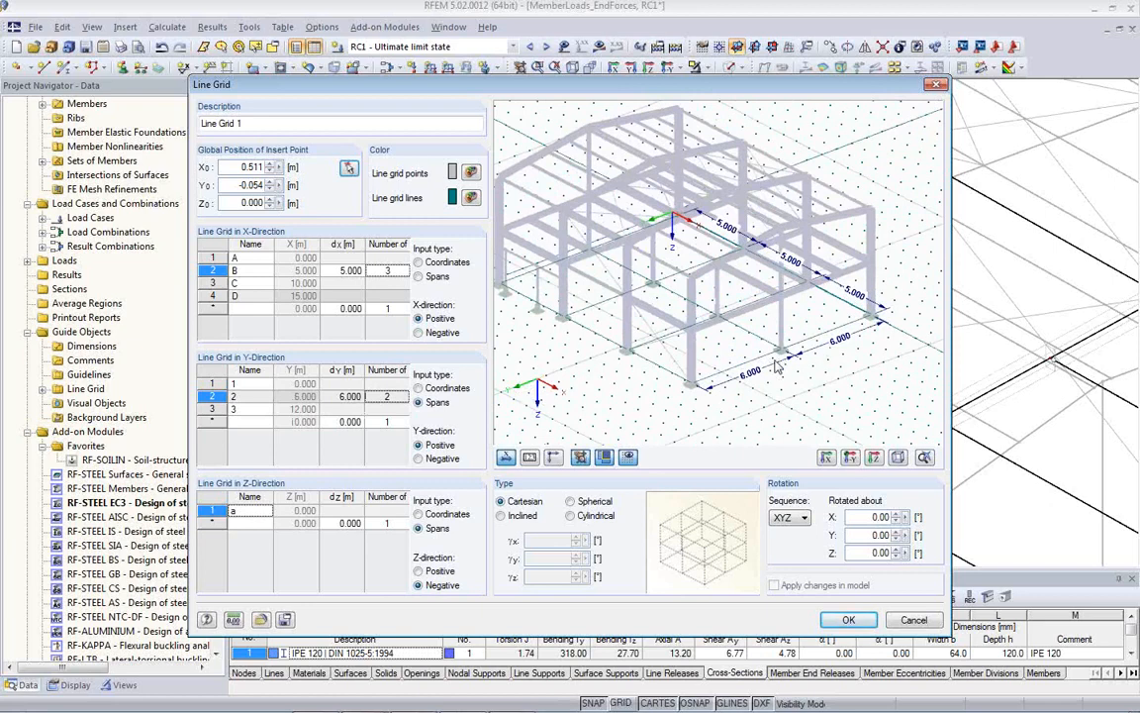
Define two 3 m spans for the line grid in the negative Z-direction
{"action": "left_click", "coordinate": [352, 523]}
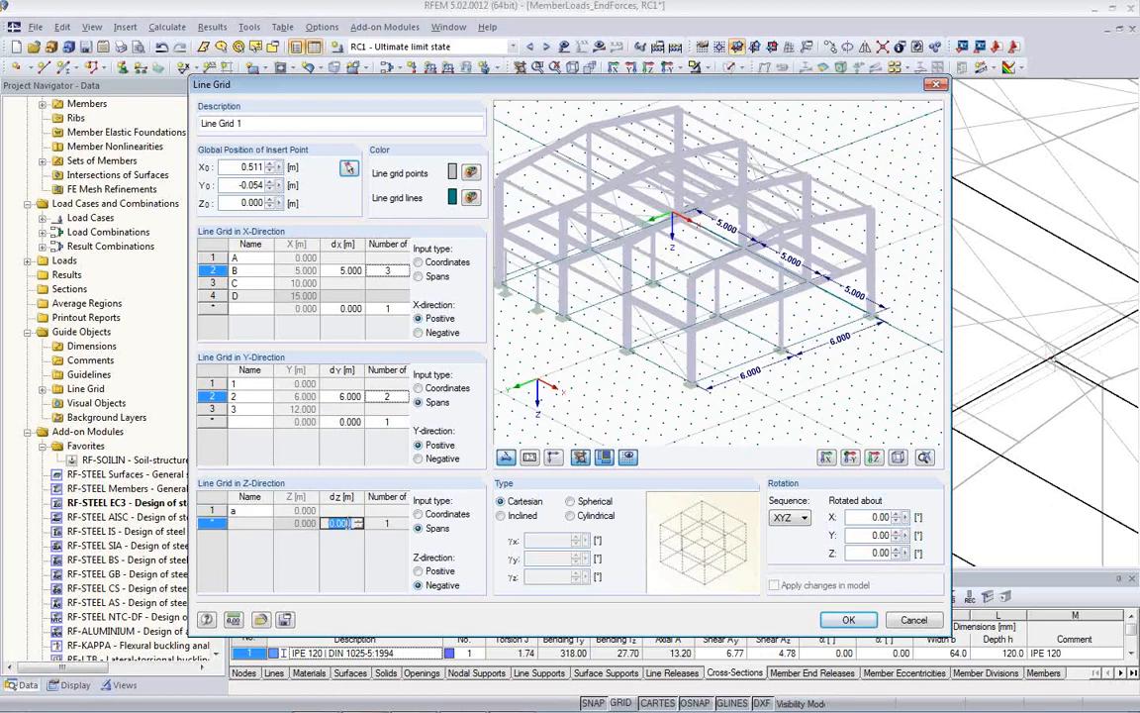
{"action": "type", "text": "3"}
{"action": "left_click", "coordinate": [403, 528]}
{"action": "left_click", "coordinate": [403, 524]}
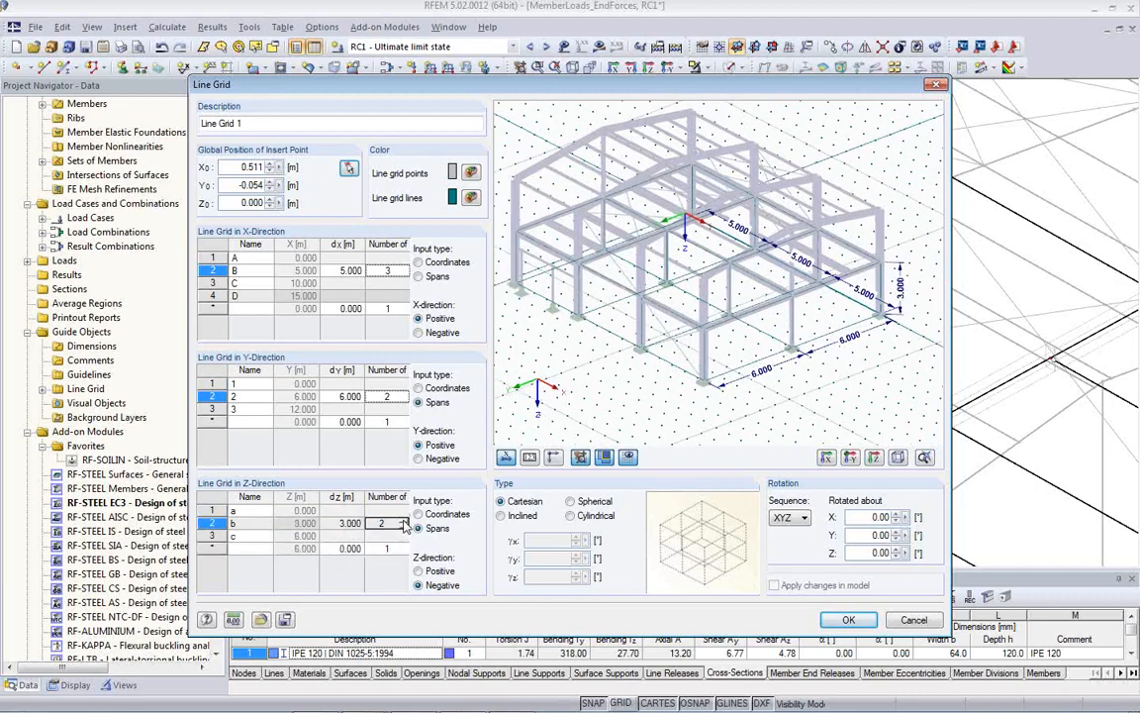
{"action": "middle_click_drag", "start_coordinate": [805, 406], "coordinate": [819, 361], "text": "ctrl"}
Show the grid line names, keep the default naming in X and Y, and insert the line grid into the model
{"action": "left_click", "coordinate": [605, 457]}
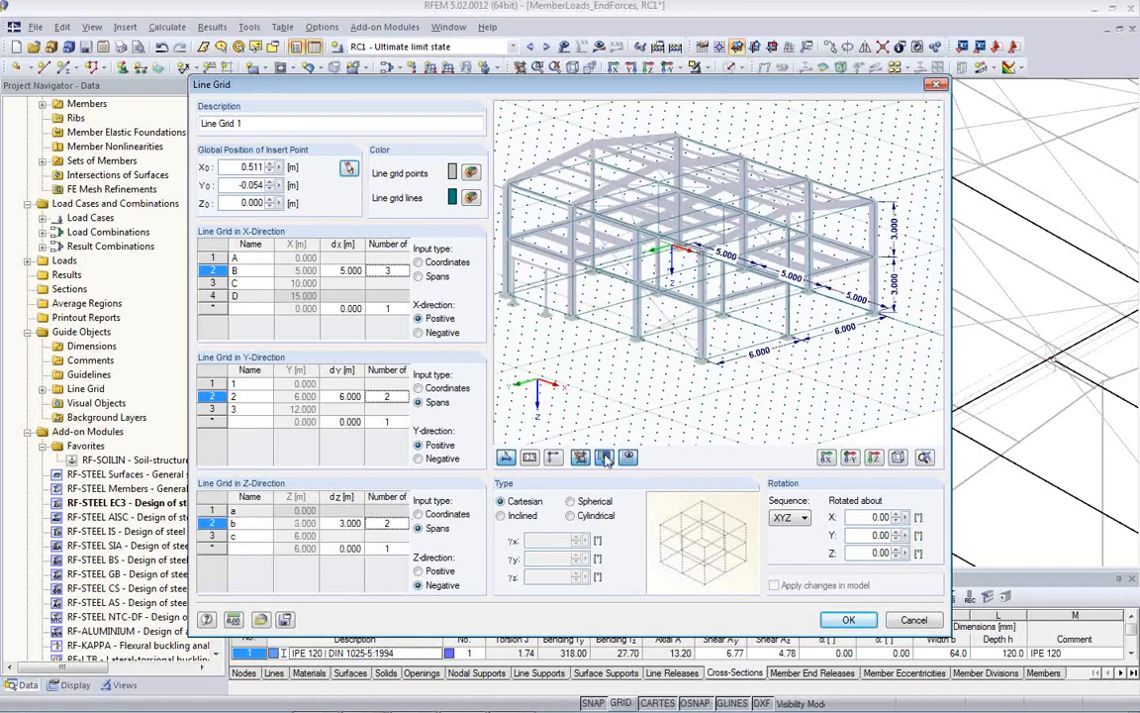
{"action": "left_click", "coordinate": [529, 458]}
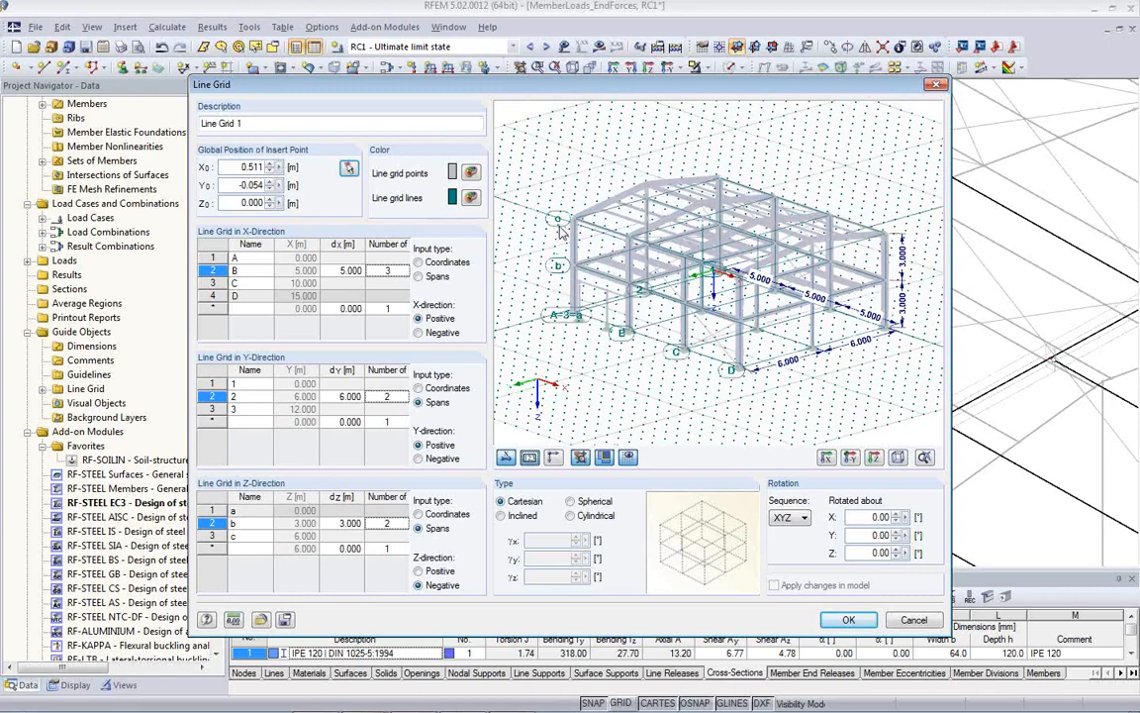
{"action": "middle_click_drag", "start_coordinate": [560, 232], "coordinate": [702, 393], "text": "ctrl"}
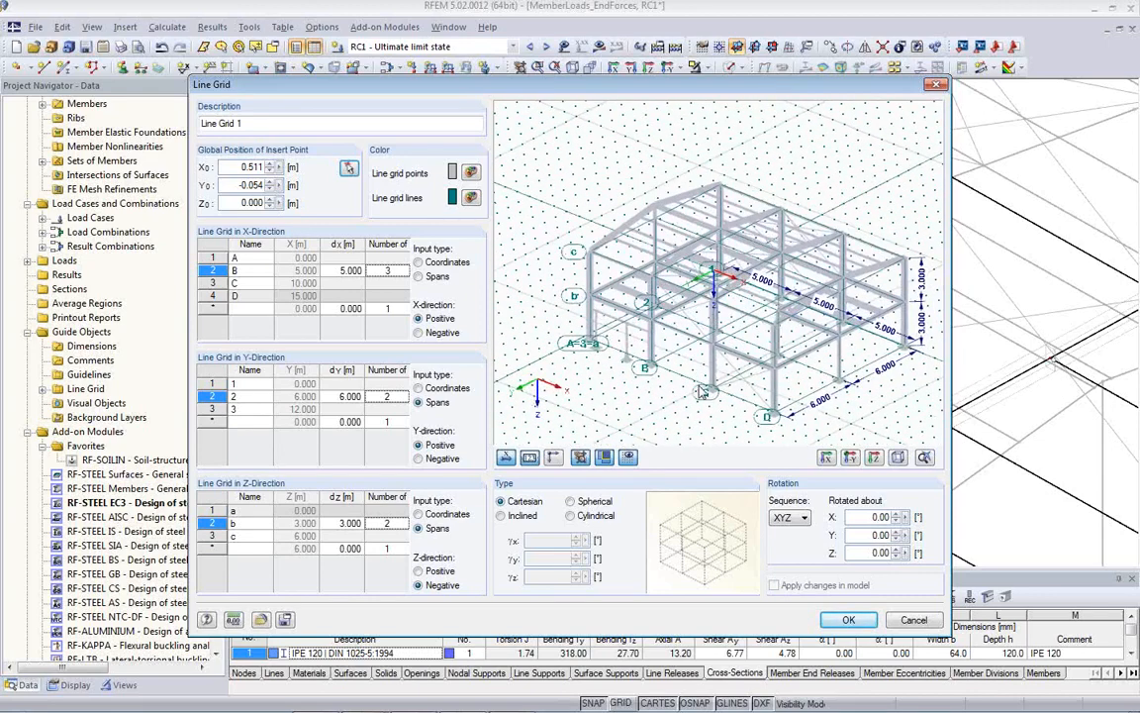
{"action": "left_click", "coordinate": [247, 258]}
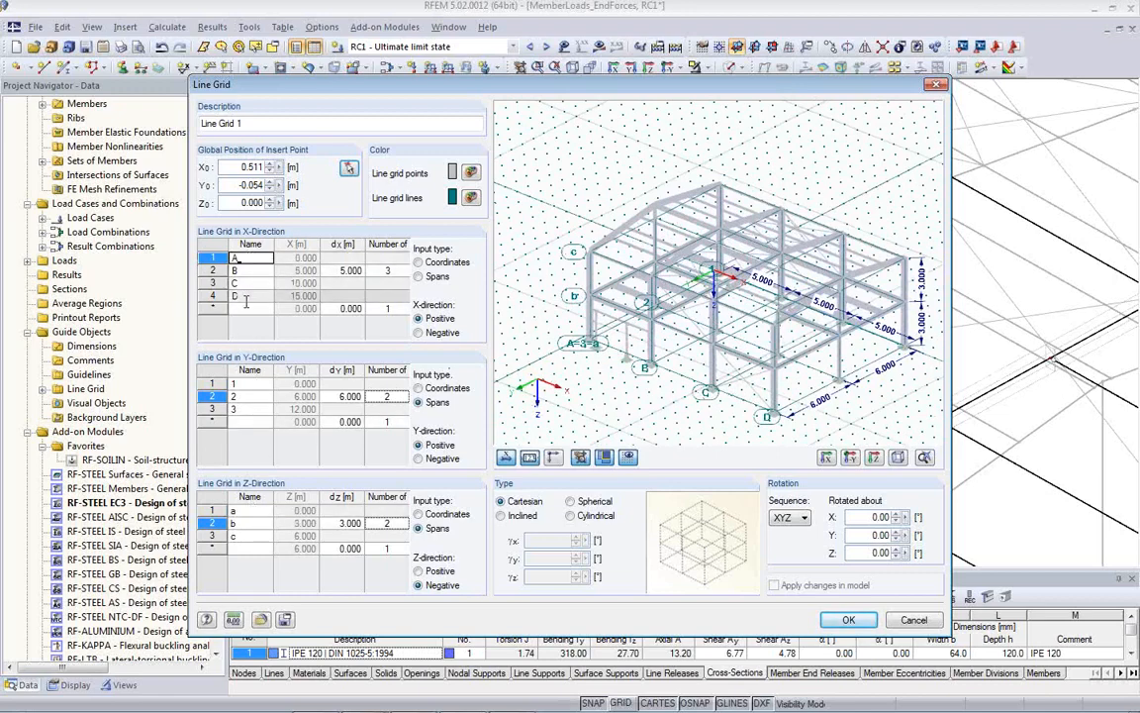
{"action": "left_click", "coordinate": [252, 385]}
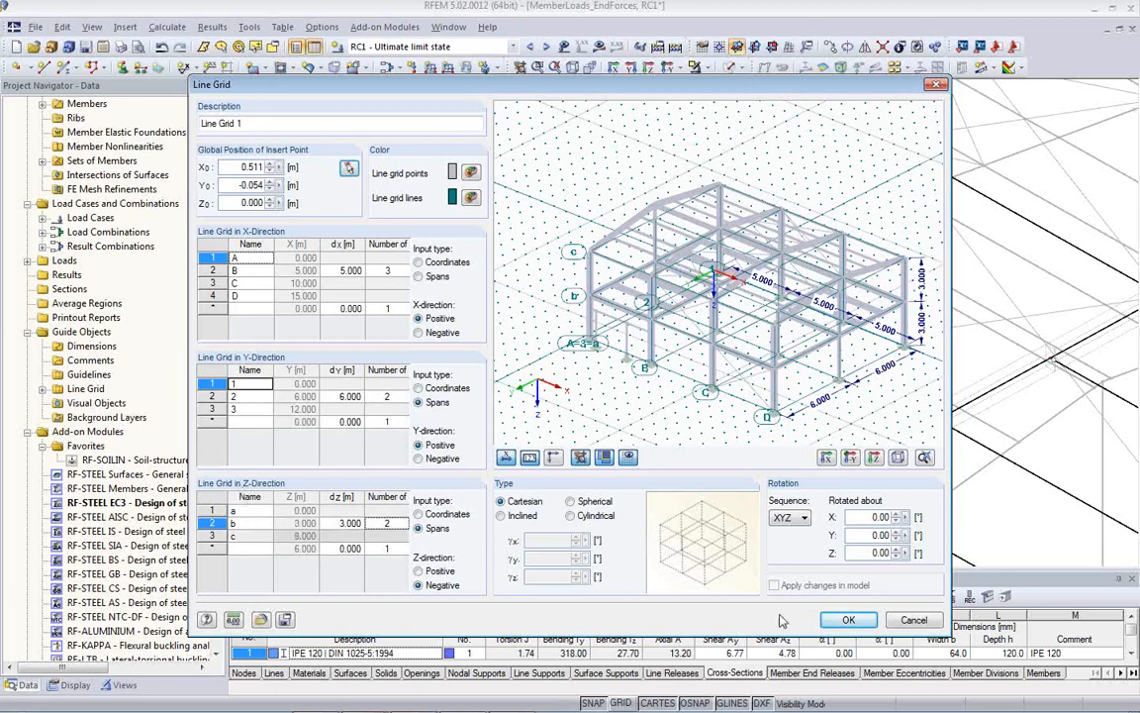
{"action": "left_click", "coordinate": [848, 620]}
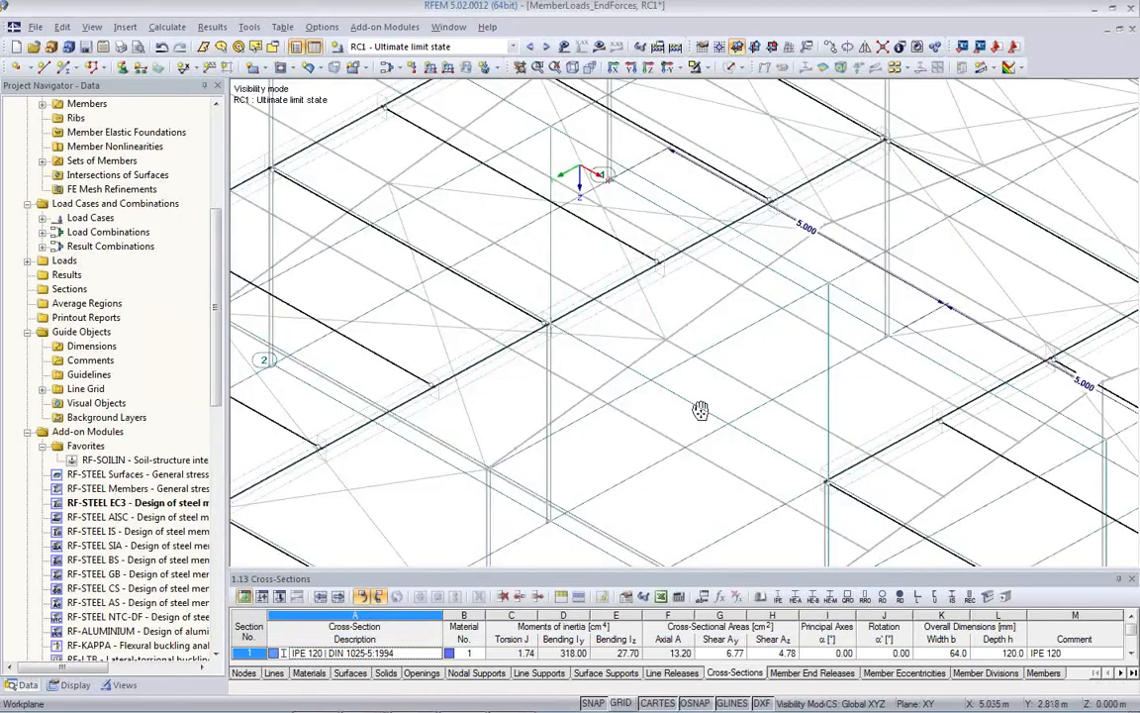
{"action": "scroll", "coordinate": [711, 318], "scroll_direction": "down", "scroll_amount": 5}
{"action": "middle_click_drag", "start_coordinate": [833, 420], "coordinate": [417, 387], "text": "ctrl"}
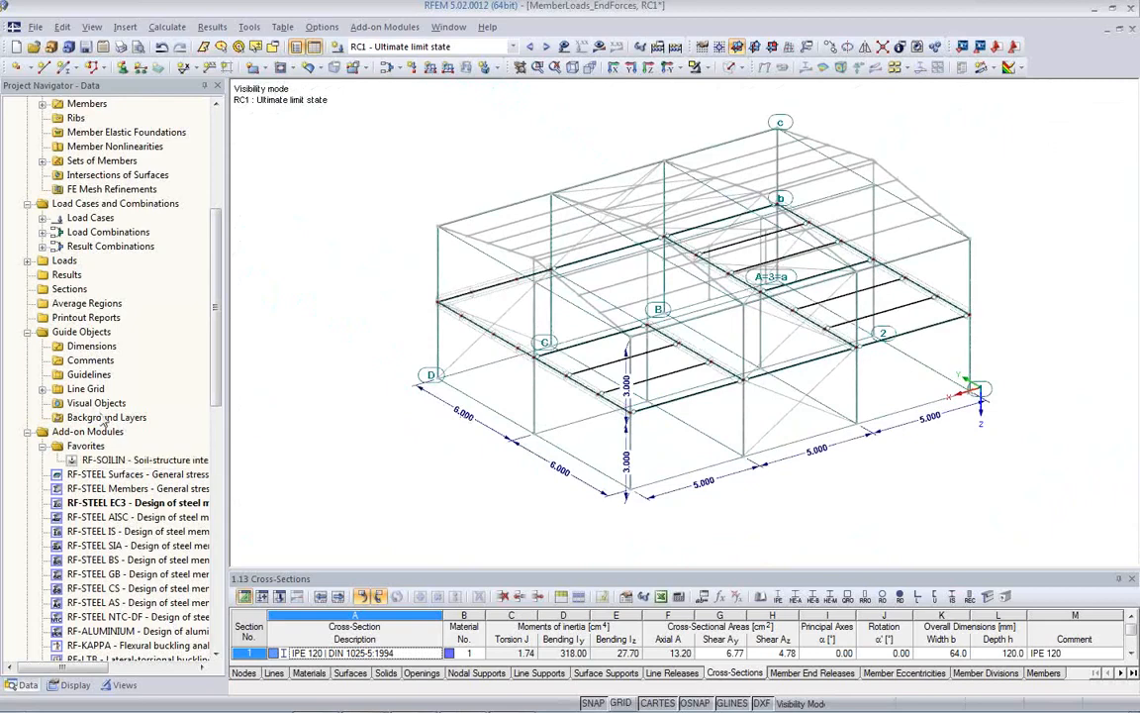
Try setting the line grid's X-direction spans to 6 m with the changes applied in the model, and undo the edit
{"action": "left_click", "coordinate": [43, 389]}
{"action": "double_click", "coordinate": [108, 403]}
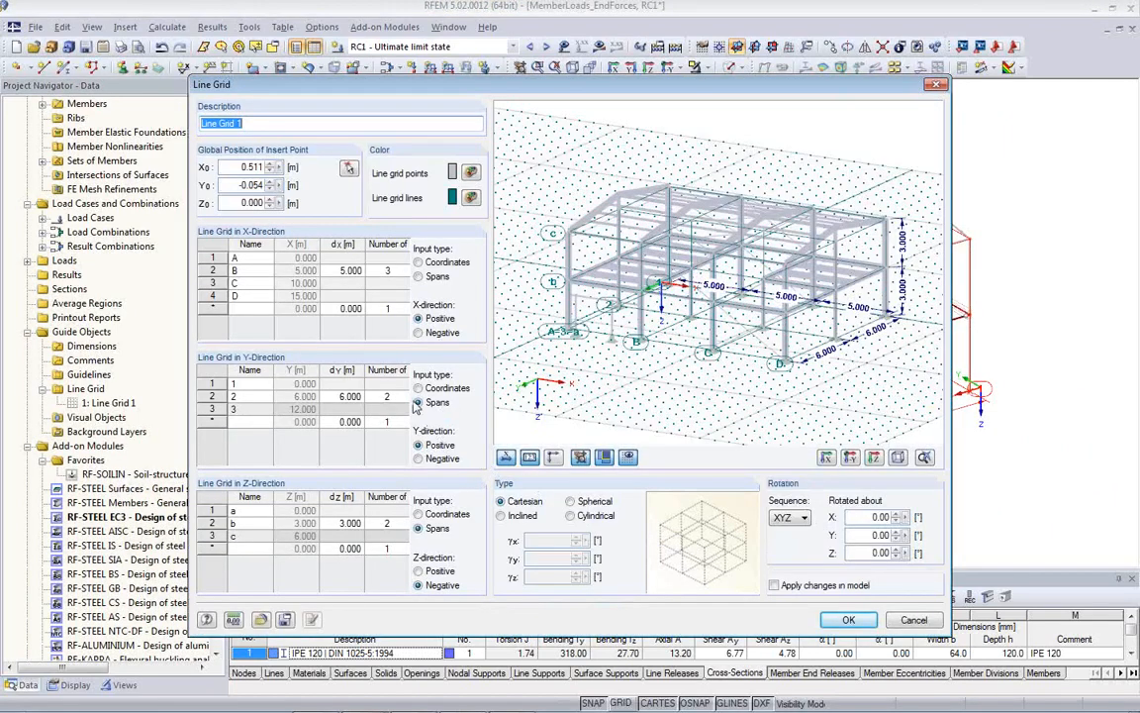
{"action": "left_click", "coordinate": [346, 270]}
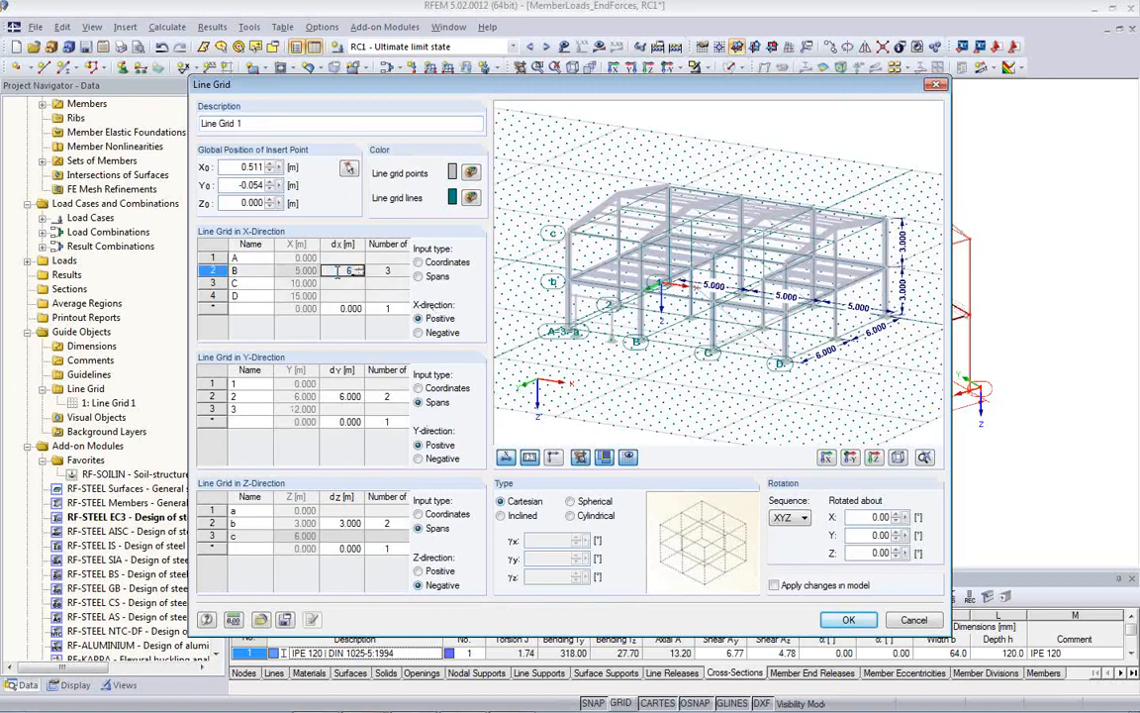
{"action": "type", "text": "6"}
{"action": "key", "text": "Tab"}
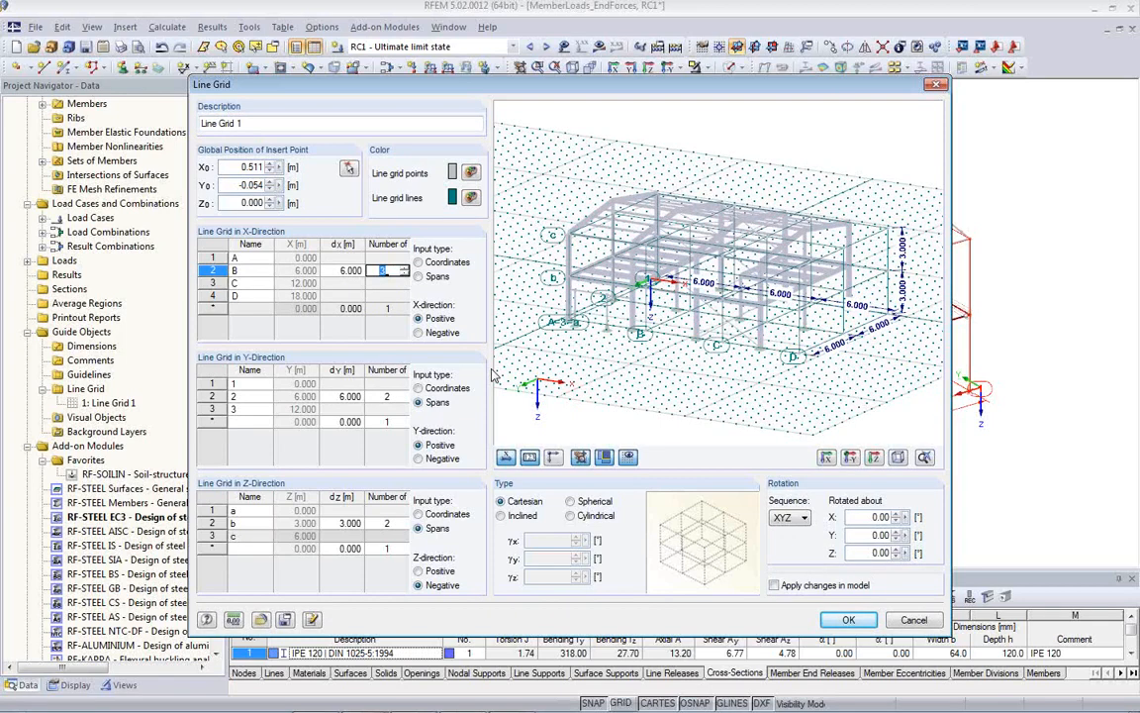
{"action": "left_click", "coordinate": [775, 588]}
{"action": "left_click_drag", "start_coordinate": [723, 91], "coordinate": [109, 36]}
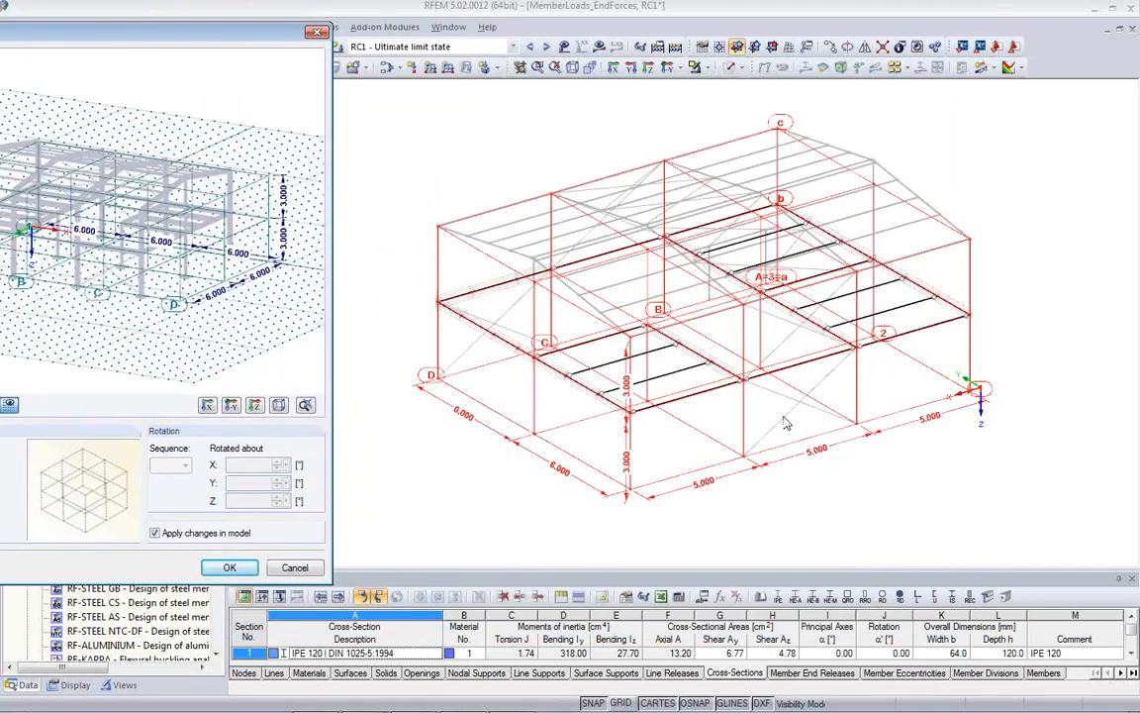
{"action": "left_click", "coordinate": [229, 567]}
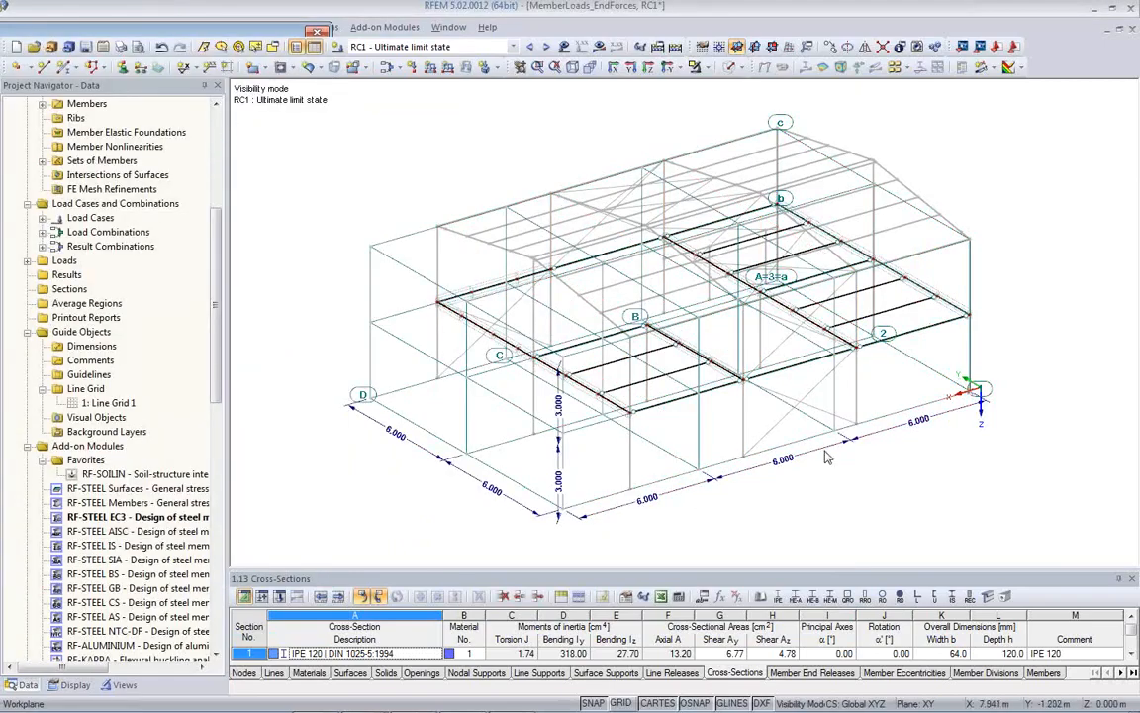
{"action": "middle_click_drag", "start_coordinate": [804, 471], "coordinate": [828, 453], "text": "ctrl"}
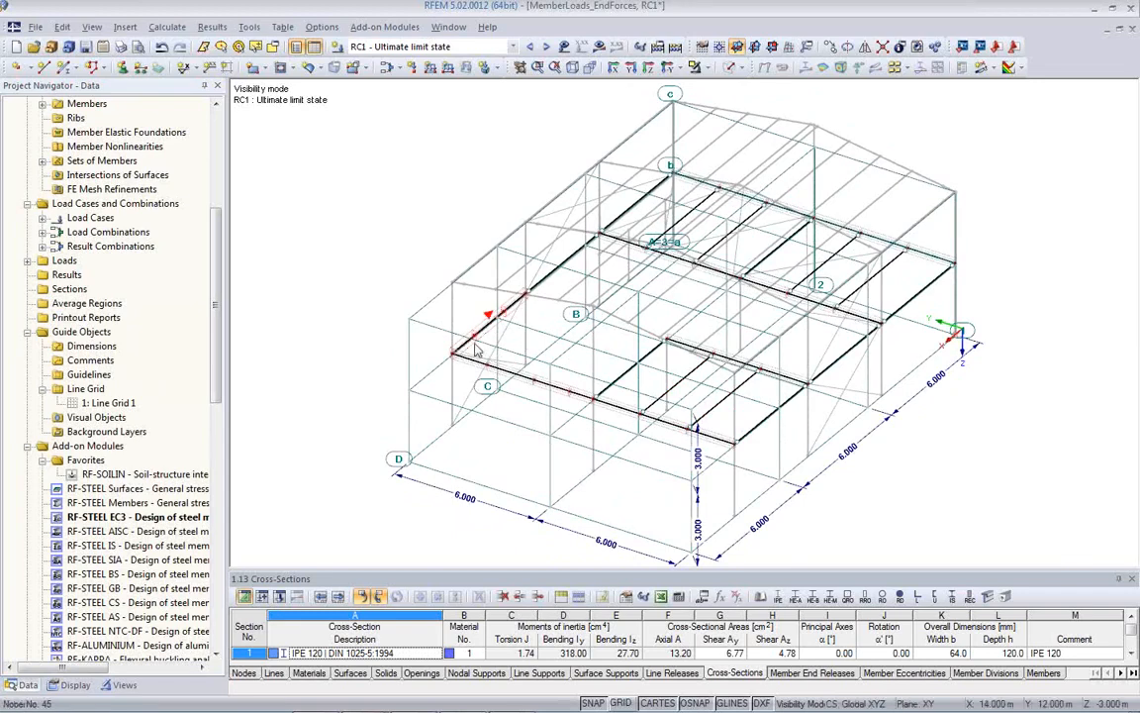
{"action": "left_click", "coordinate": [163, 46]}
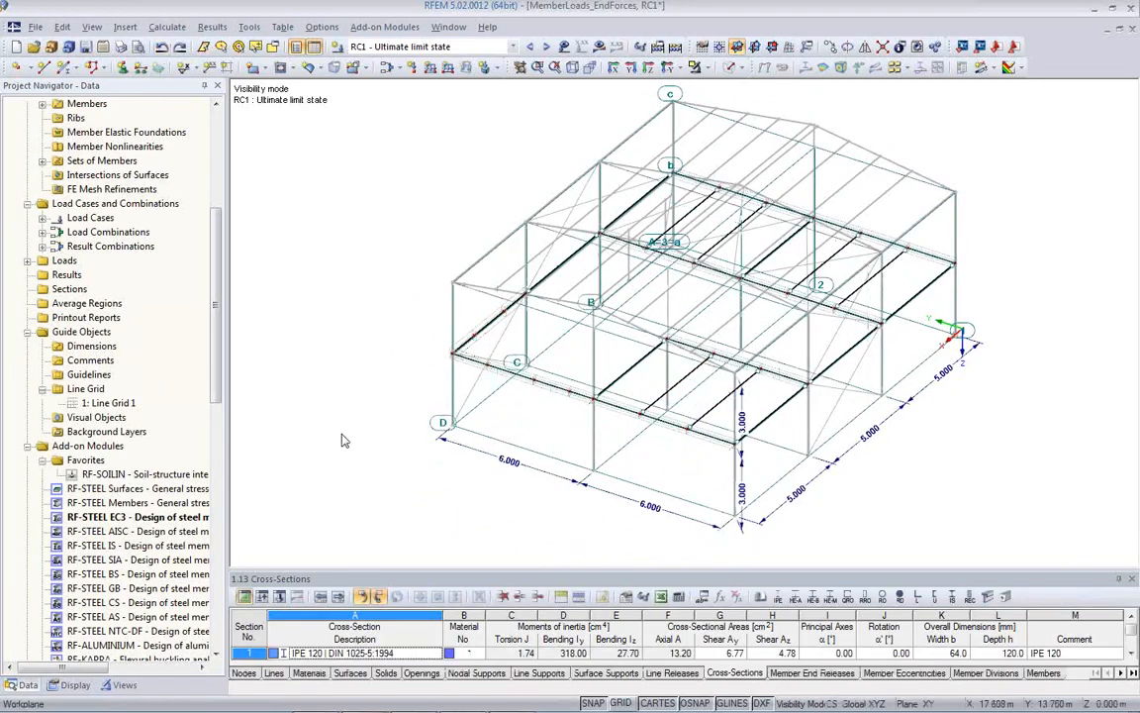
Try to re-pick the line grid's insert point at the corner column base, at about X 0.501 m and Y 0.009 m
{"action": "double_click", "coordinate": [111, 404]}
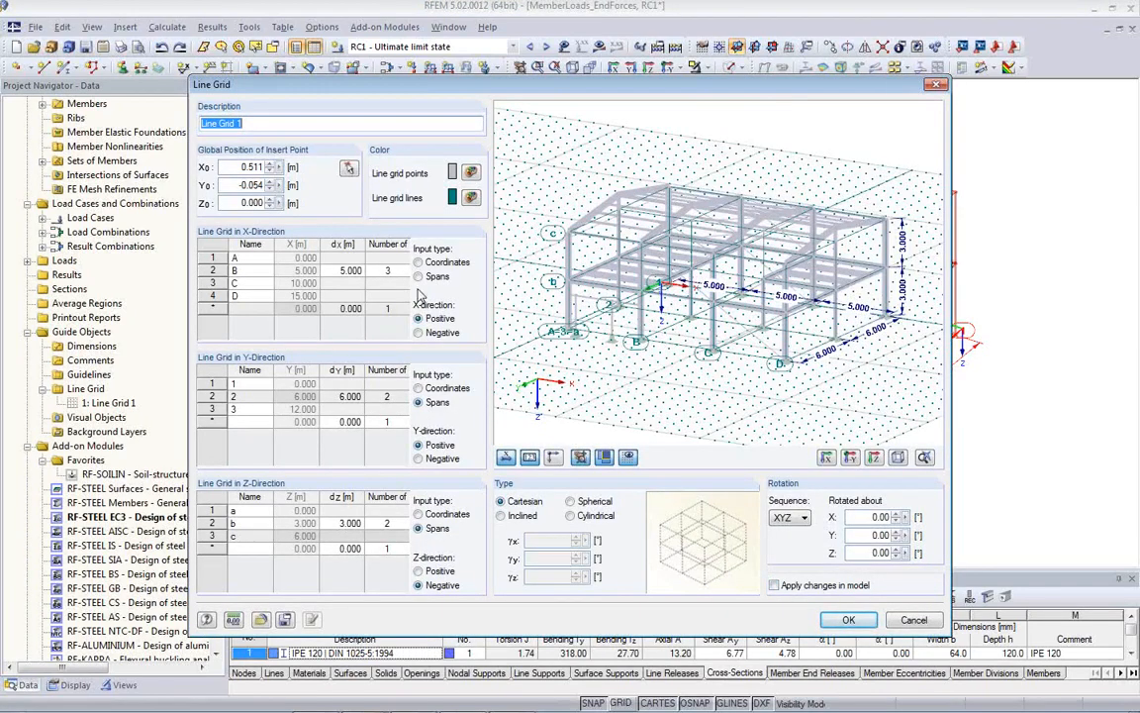
{"action": "left_click", "coordinate": [348, 171]}
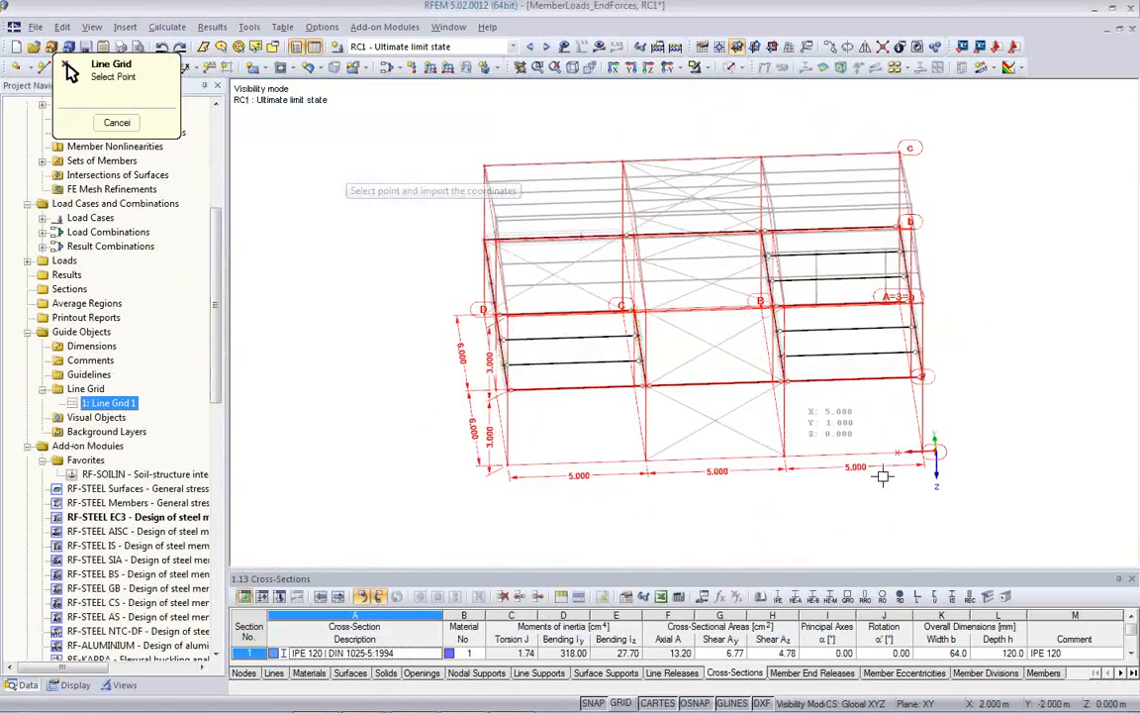
{"action": "scroll", "coordinate": [882, 476], "scroll_direction": "up", "scroll_amount": 8}
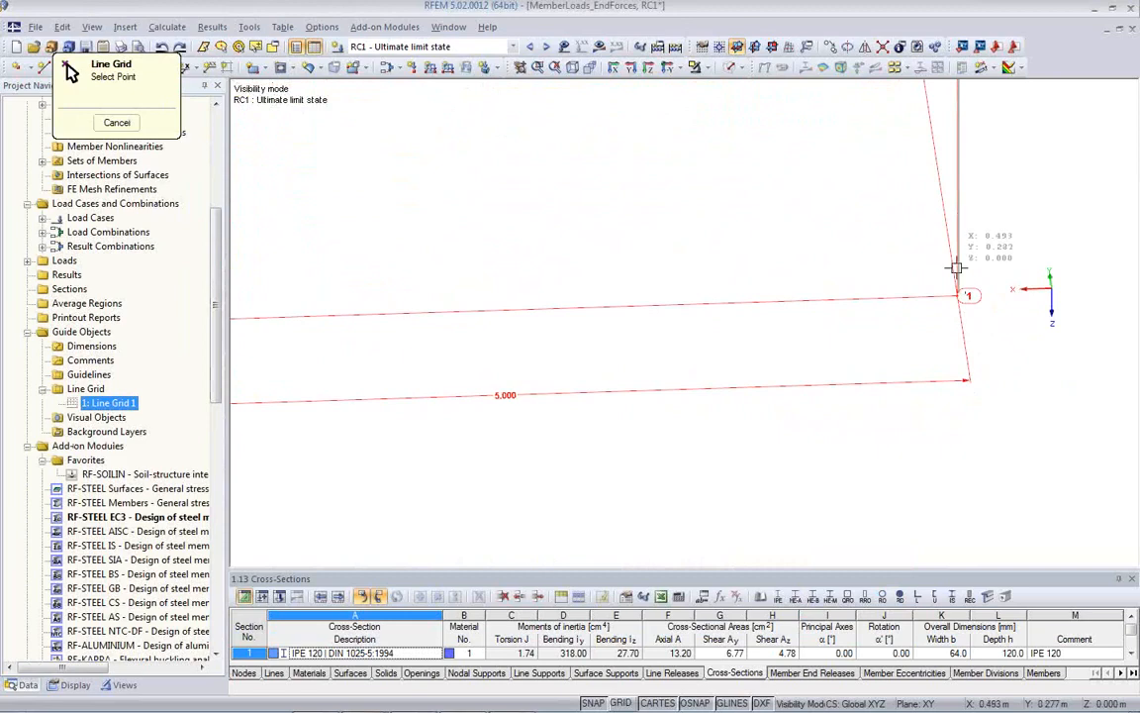
{"action": "scroll", "coordinate": [960, 287], "scroll_direction": "up", "scroll_amount": 5}
{"action": "scroll", "coordinate": [878, 342], "scroll_direction": "up", "scroll_amount": 3}
{"action": "left_click", "coordinate": [862, 343]}
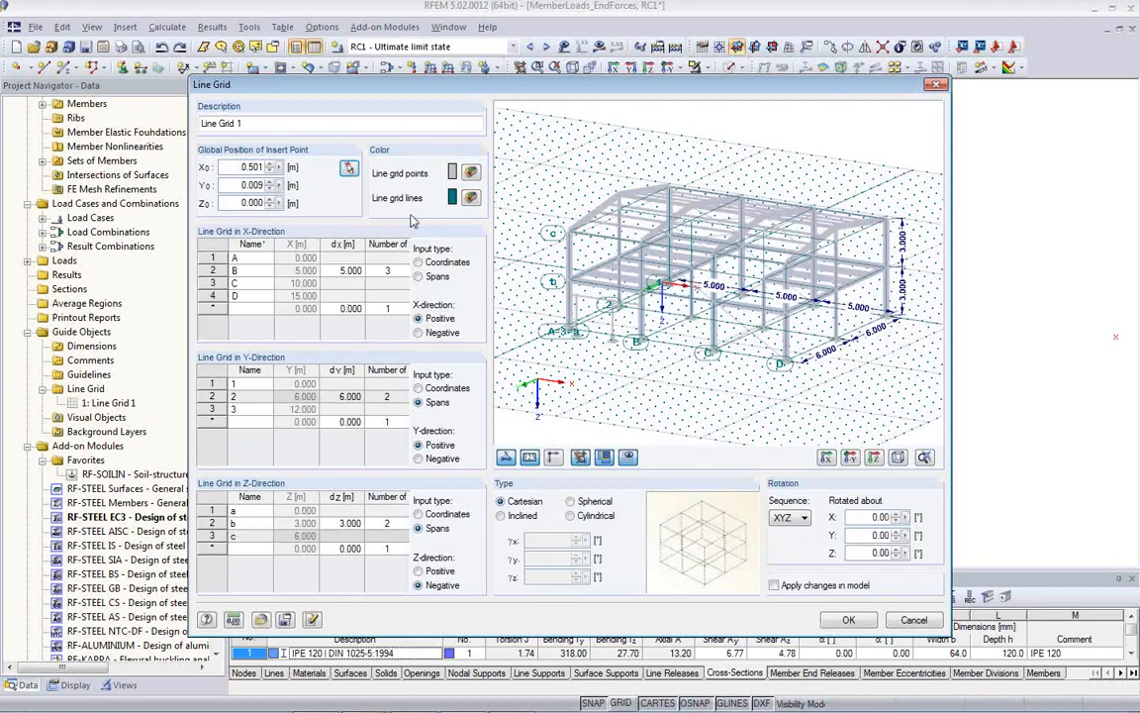
{"action": "left_click", "coordinate": [849, 620]}
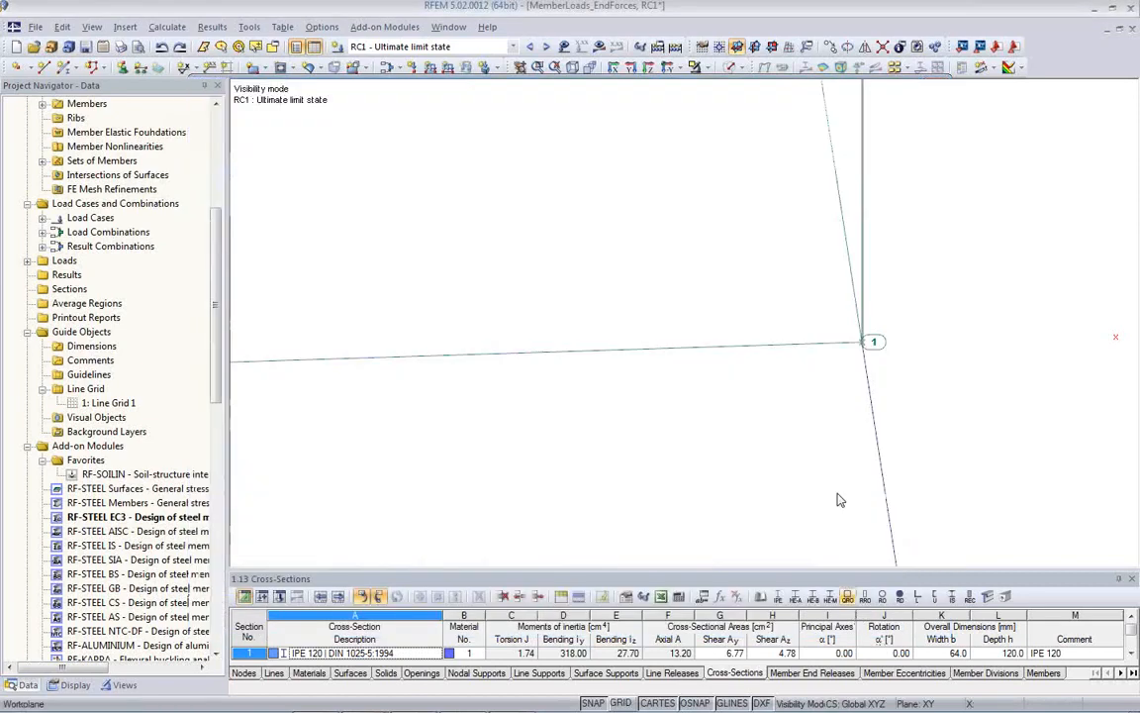
Examine how the line grid aligns with the column bases around grid line 1
{"action": "scroll", "coordinate": [851, 346], "scroll_direction": "down", "scroll_amount": 2}
{"action": "mouse_move", "coordinate": [853, 356]}
{"action": "middle_mouse_down", "text": "ctrl"}
{"action": "mouse_move", "coordinate": [945, 400]}
{"action": "mouse_move", "coordinate": [865, 369]}
{"action": "middle_mouse_up", "text": "ctrl"}
{"action": "scroll", "coordinate": [859, 374], "scroll_direction": "down", "scroll_amount": 2}
{"action": "middle_click_drag", "start_coordinate": [402, 311], "coordinate": [410, 443]}
{"action": "scroll", "coordinate": [371, 408], "scroll_direction": "down", "scroll_amount": 4}
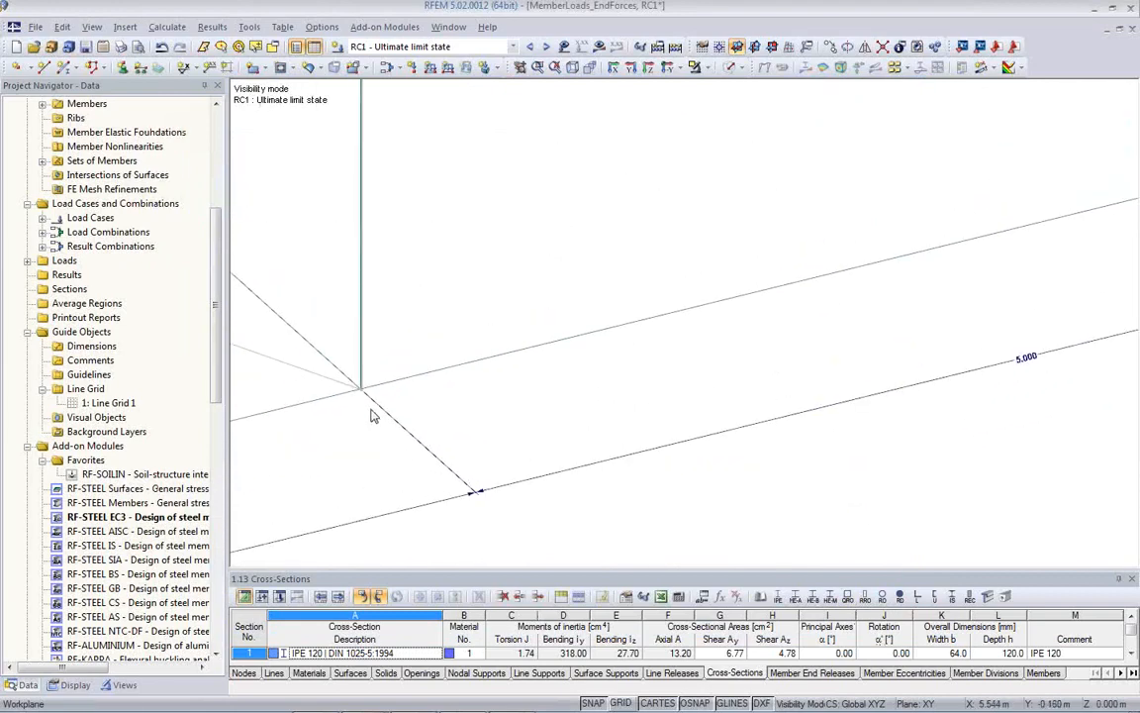
{"action": "scroll", "coordinate": [515, 341], "scroll_direction": "up", "scroll_amount": 4}
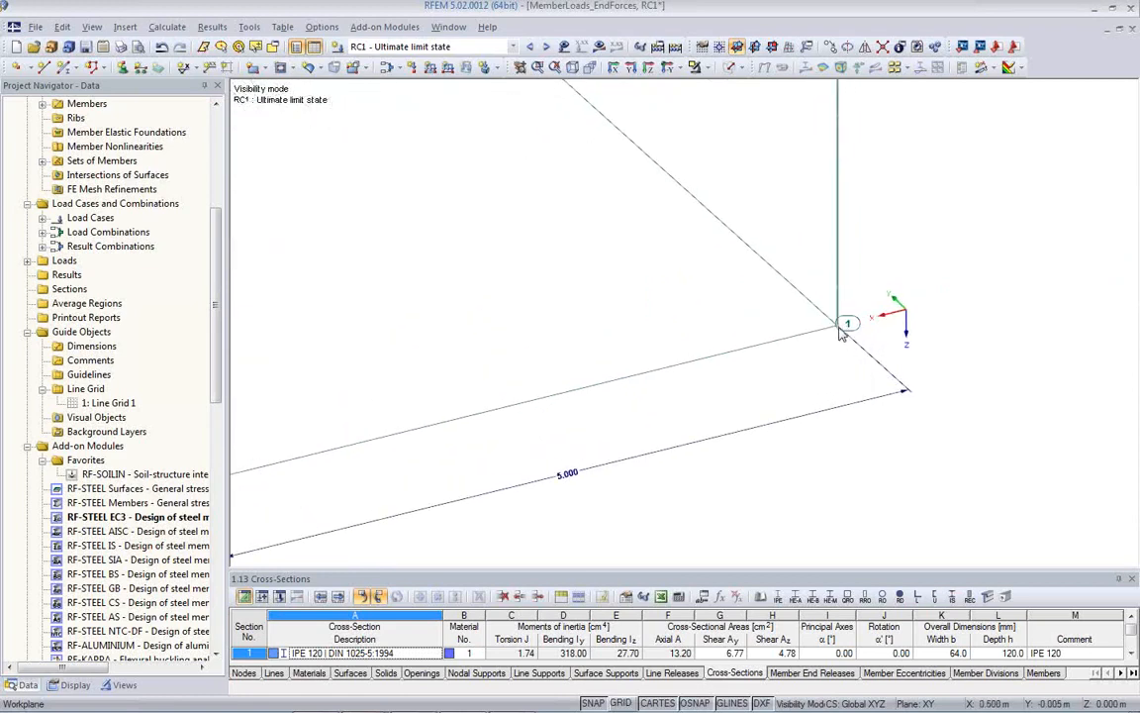
{"action": "scroll", "coordinate": [644, 342], "scroll_direction": "down", "scroll_amount": 4}
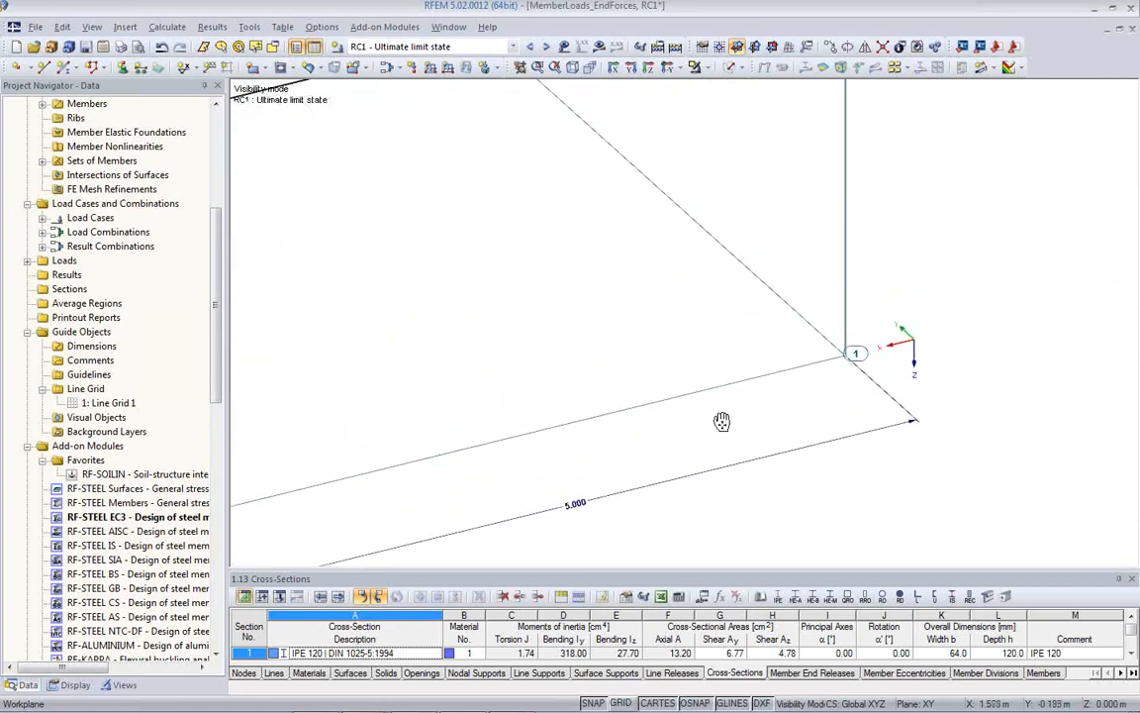
{"action": "middle_click_drag", "start_coordinate": [557, 332], "coordinate": [650, 412]}
{"action": "scroll", "coordinate": [683, 364], "scroll_direction": "up", "scroll_amount": 2}
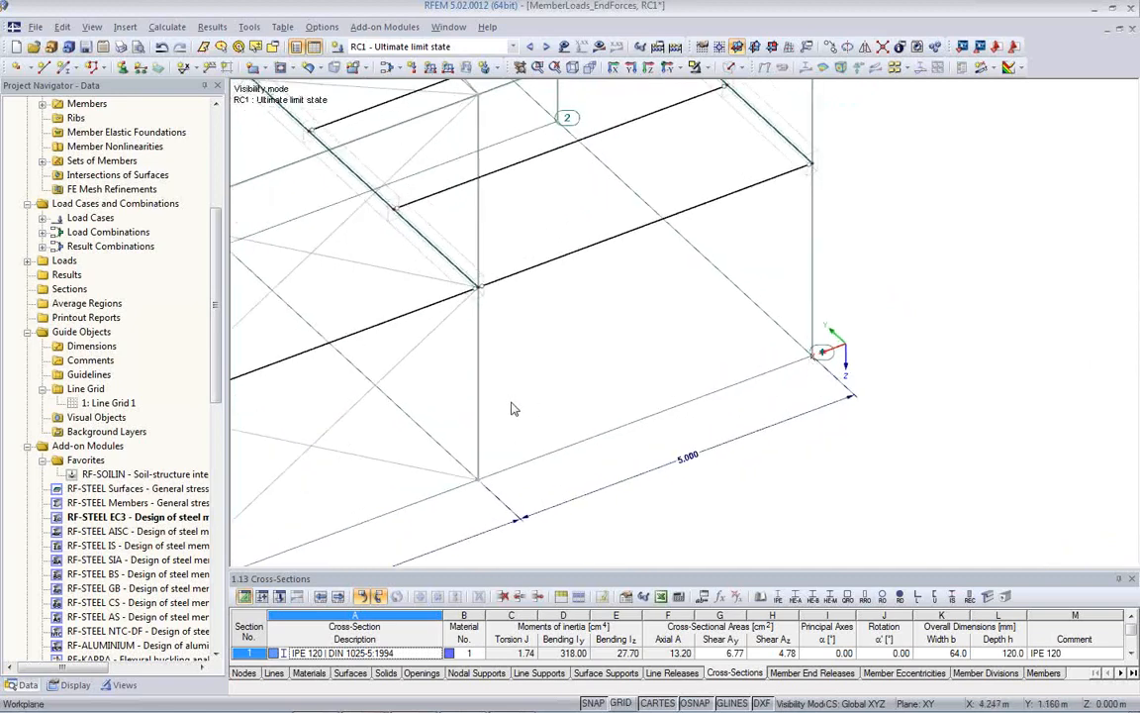
Set the line grid's X-direction spans to 6 m with the changes applied in the model
{"action": "scroll", "coordinate": [513, 409], "scroll_direction": "down", "scroll_amount": 2}
{"action": "double_click", "coordinate": [105, 405]}
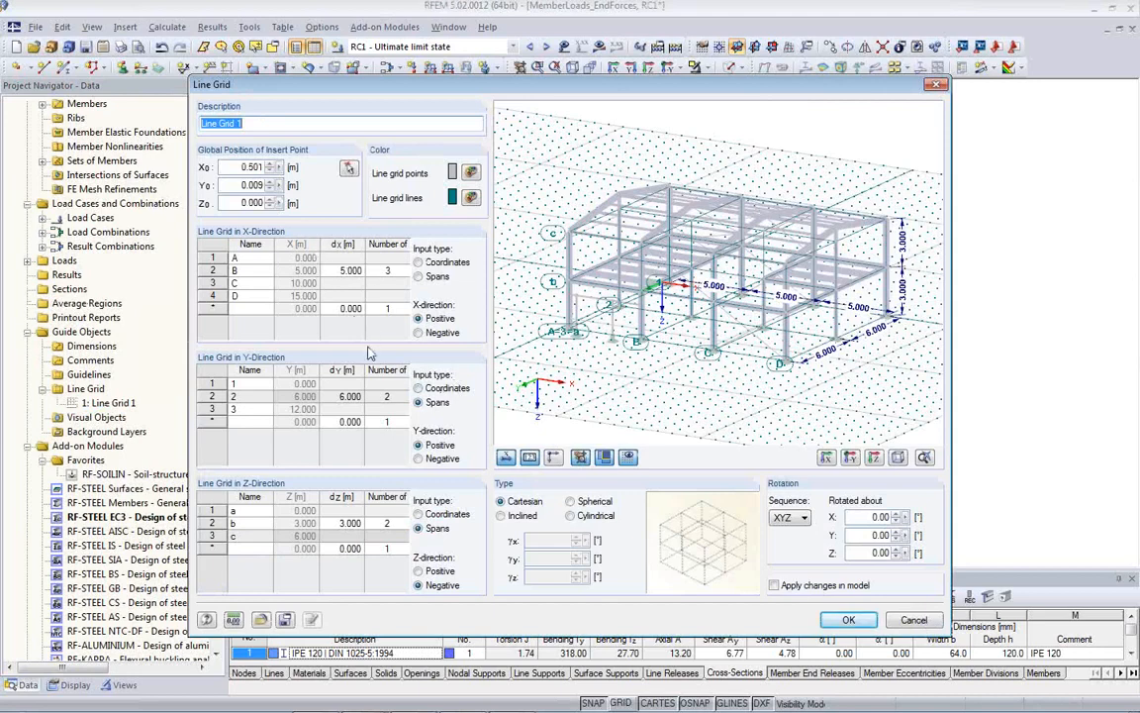
{"action": "left_click", "coordinate": [342, 270]}
{"action": "left_click", "coordinate": [341, 271]}
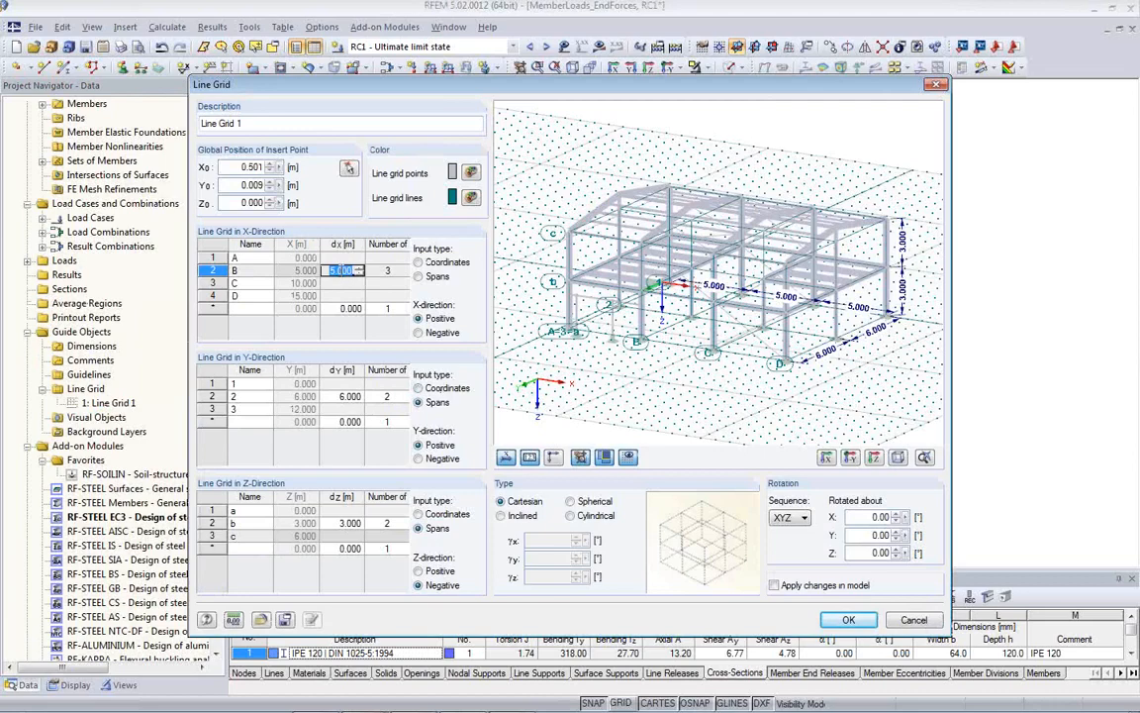
{"action": "type", "text": "6"}
{"action": "key", "text": "Tab"}
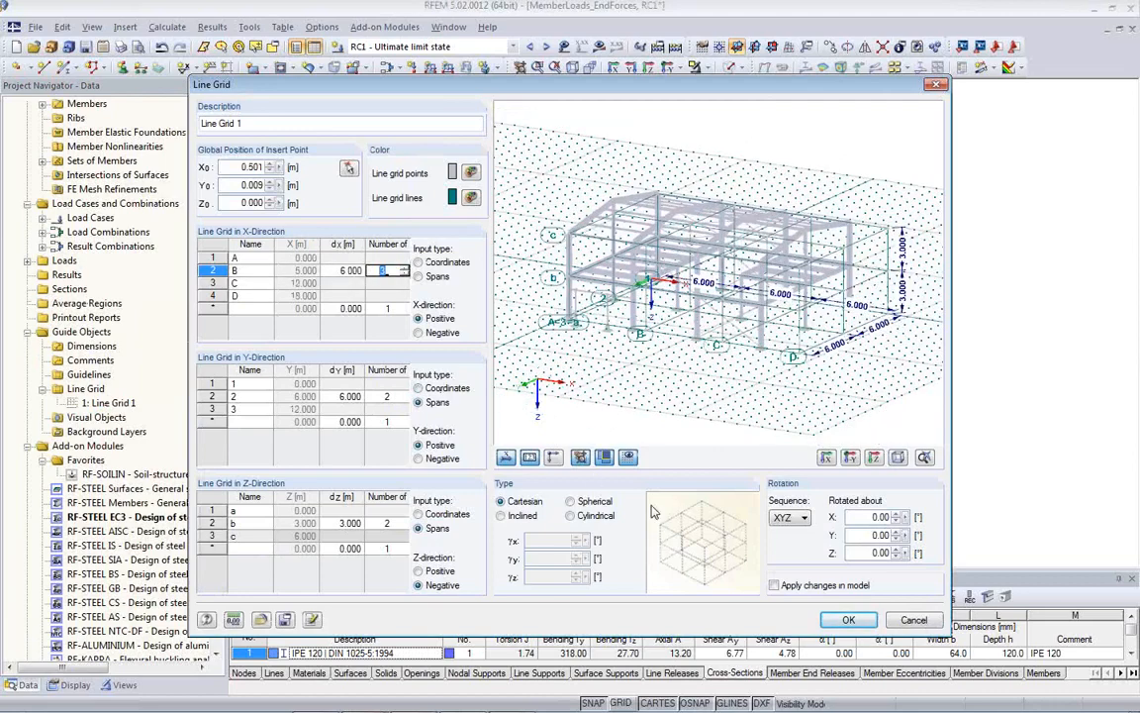
{"action": "left_click", "coordinate": [774, 585]}
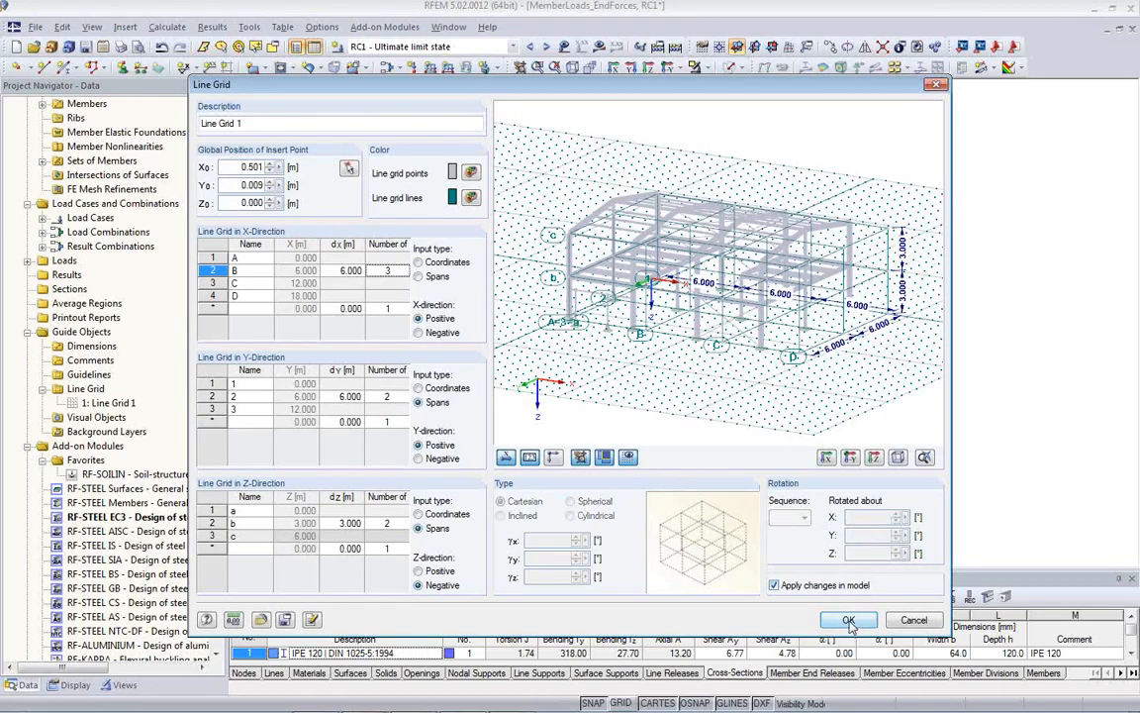
{"action": "left_click", "coordinate": [849, 620]}
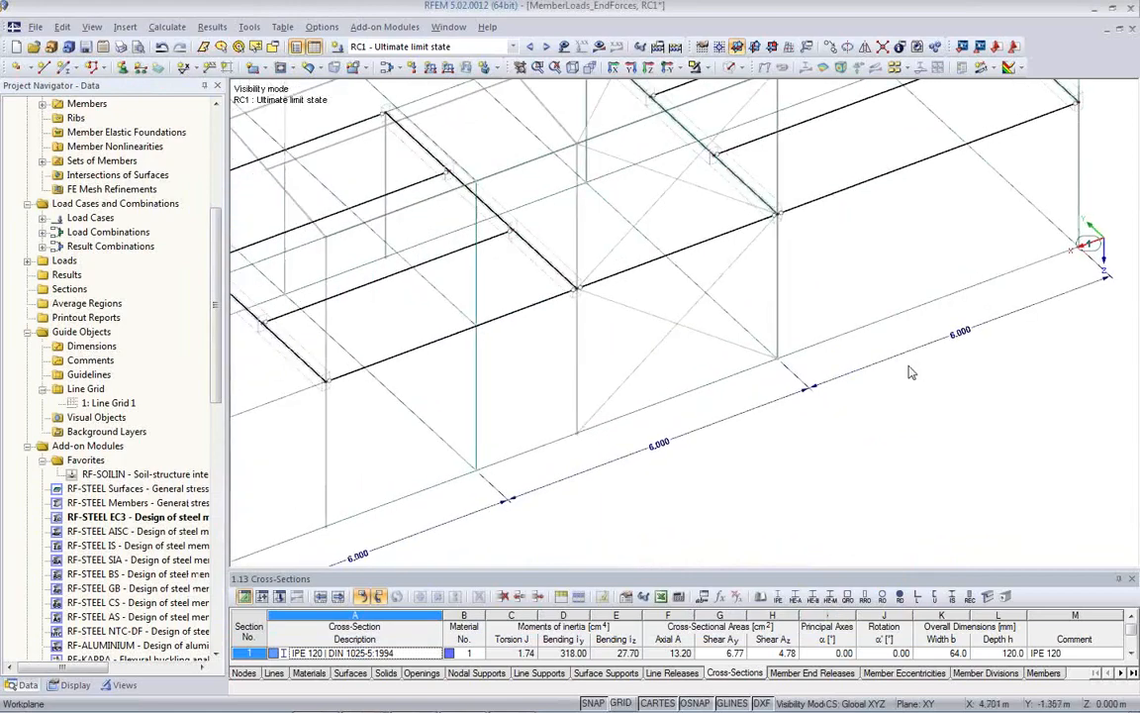
Inspect the hall's columns against the 6 m line grid, starting from the origin corner, and undo the span change
{"action": "scroll", "coordinate": [915, 371], "scroll_direction": "down", "scroll_amount": 3}
{"action": "scroll", "coordinate": [881, 383], "scroll_direction": "up", "scroll_amount": 1}
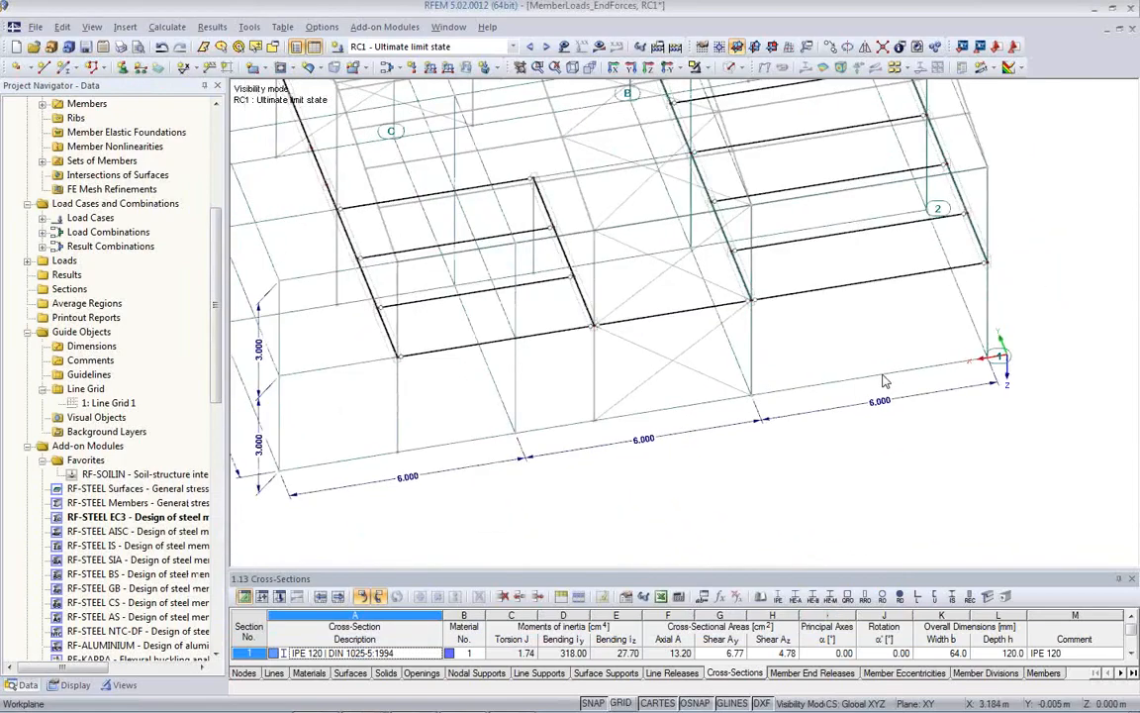
{"action": "scroll", "coordinate": [1069, 364], "scroll_direction": "up", "scroll_amount": 2}
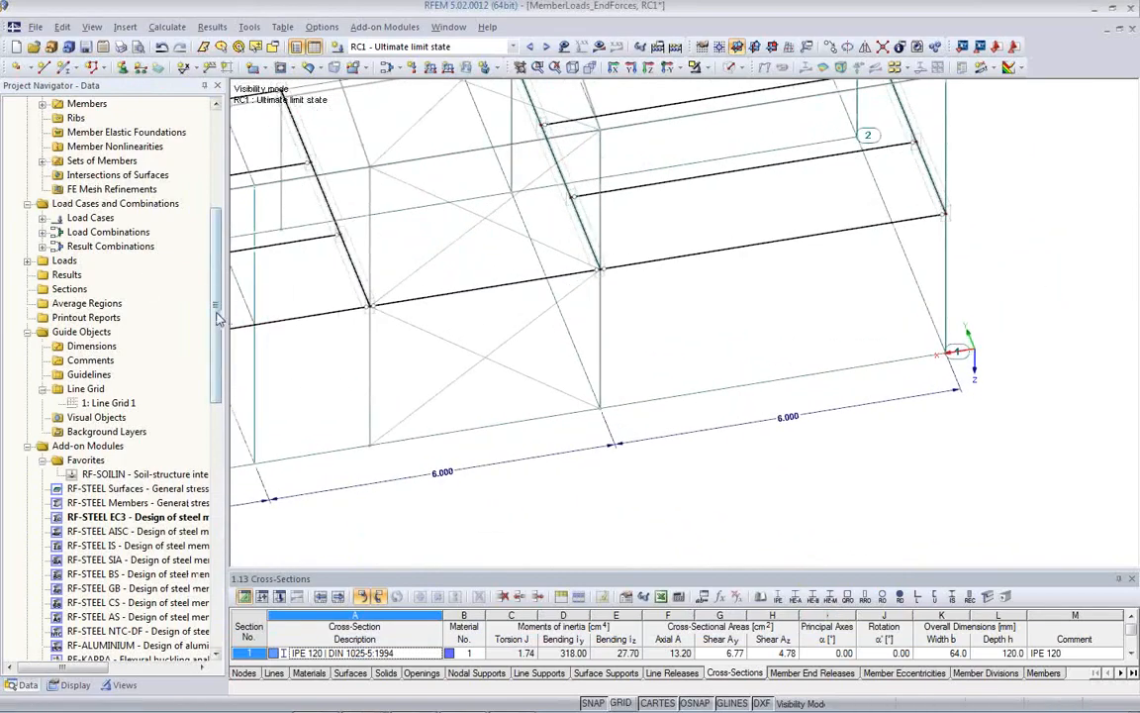
{"action": "scroll", "coordinate": [198, 287], "scroll_direction": "up", "scroll_amount": 6}
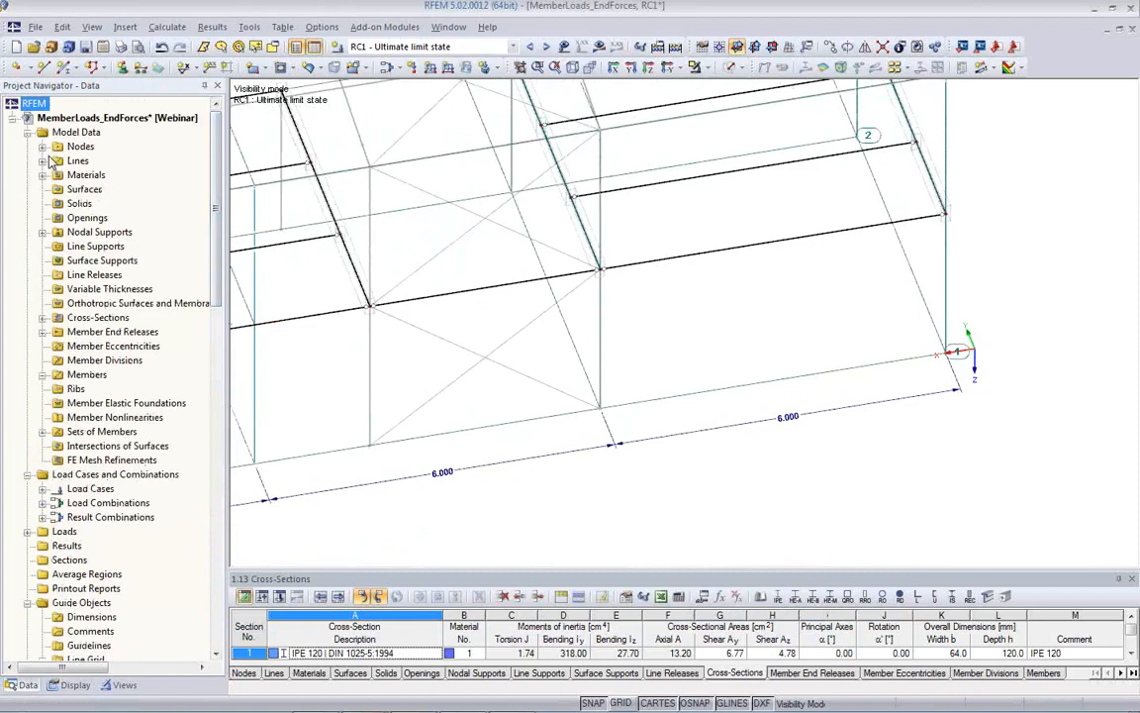
{"action": "left_click", "coordinate": [72, 685]}
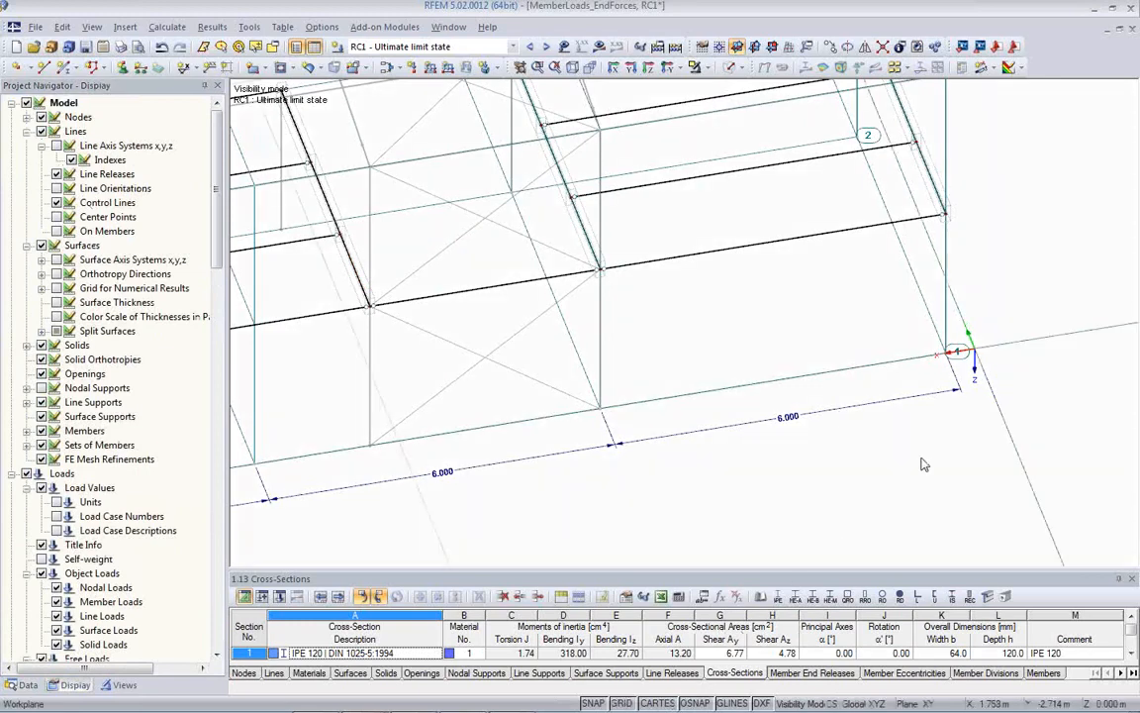
{"action": "scroll", "coordinate": [854, 368], "scroll_direction": "up", "scroll_amount": 3}
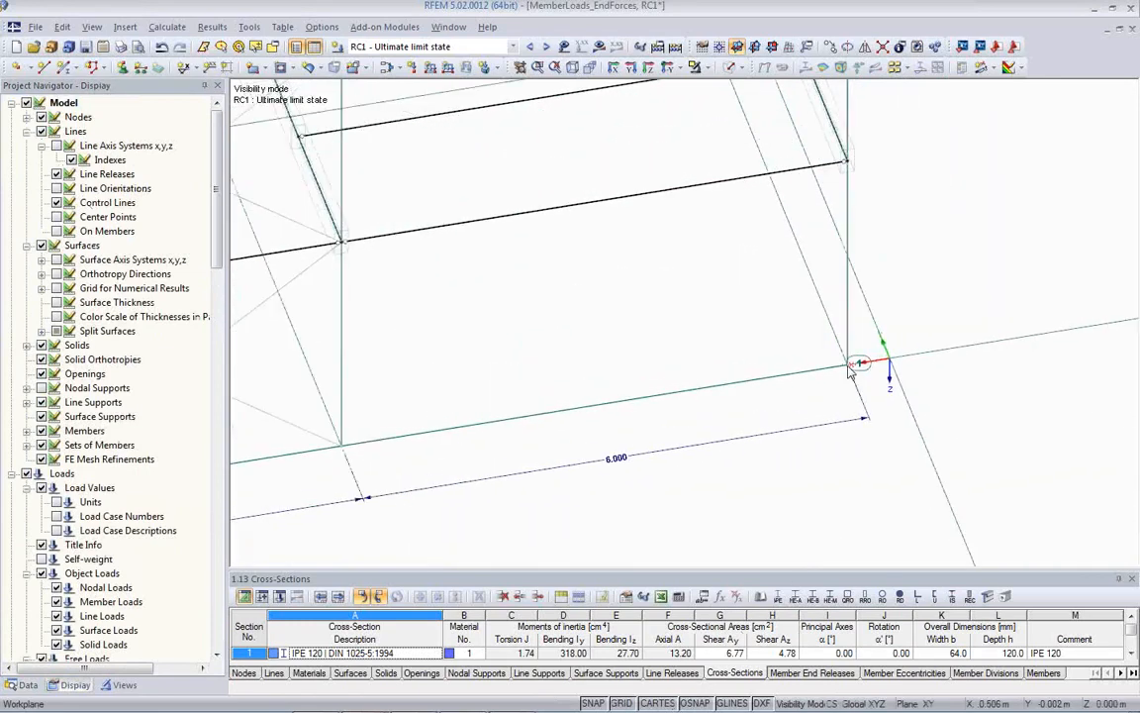
{"action": "scroll", "coordinate": [857, 388], "scroll_direction": "down", "scroll_amount": 5}
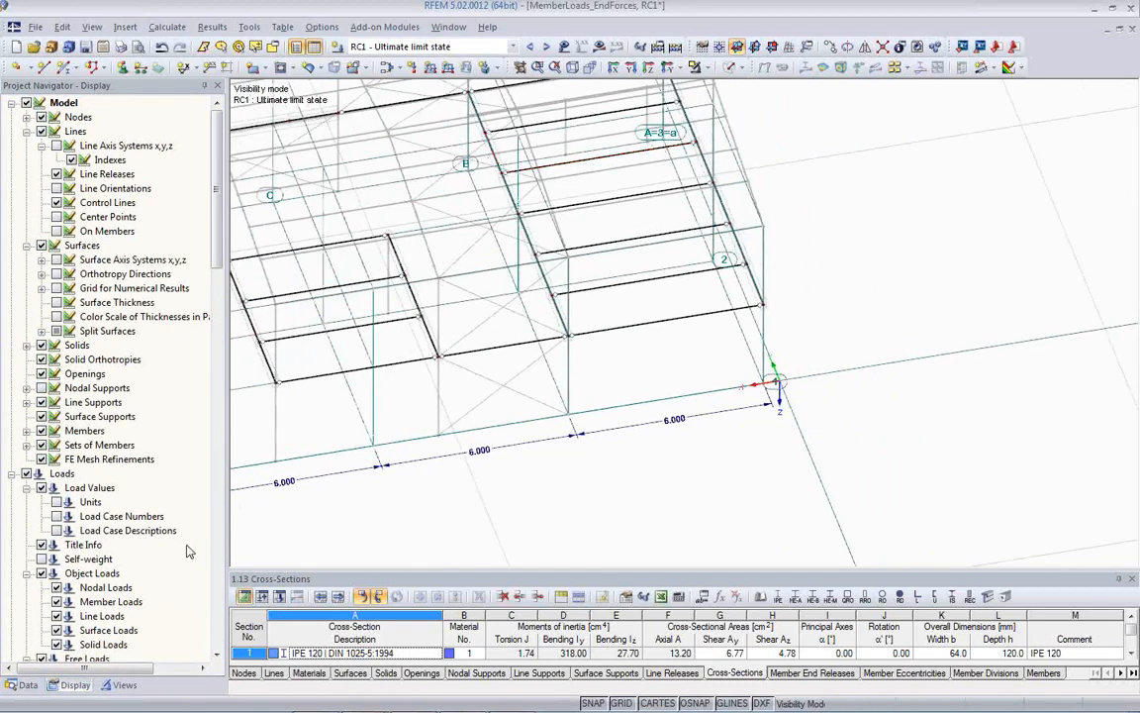
{"action": "middle_click_drag", "start_coordinate": [326, 492], "coordinate": [259, 331], "text": "ctrl"}
{"action": "scroll", "coordinate": [266, 334], "scroll_direction": "down", "scroll_amount": 2}
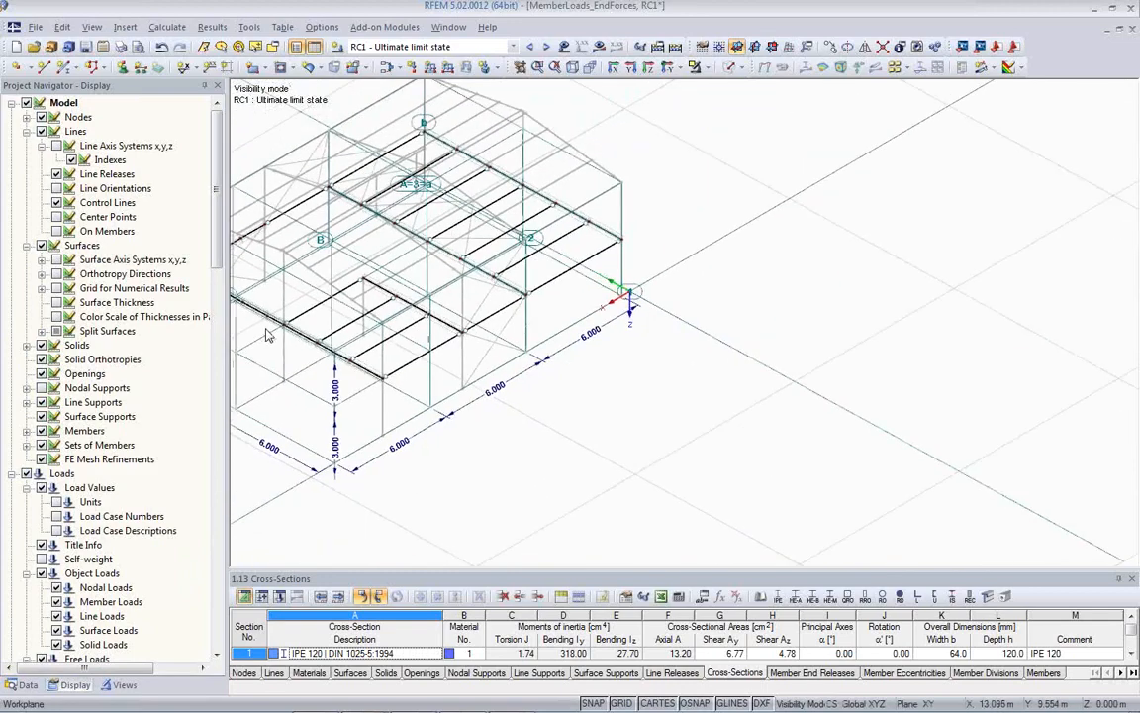
{"action": "scroll", "coordinate": [266, 335], "scroll_direction": "down", "scroll_amount": 1}
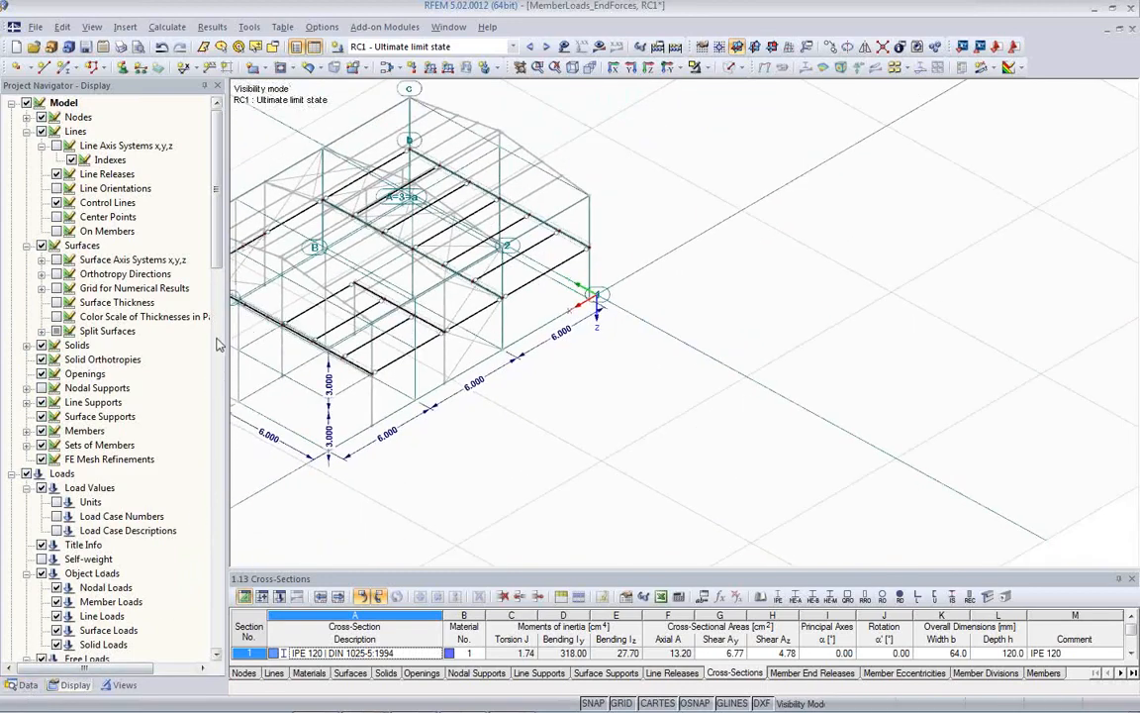
{"action": "middle_click_drag", "start_coordinate": [499, 358], "coordinate": [803, 395]}
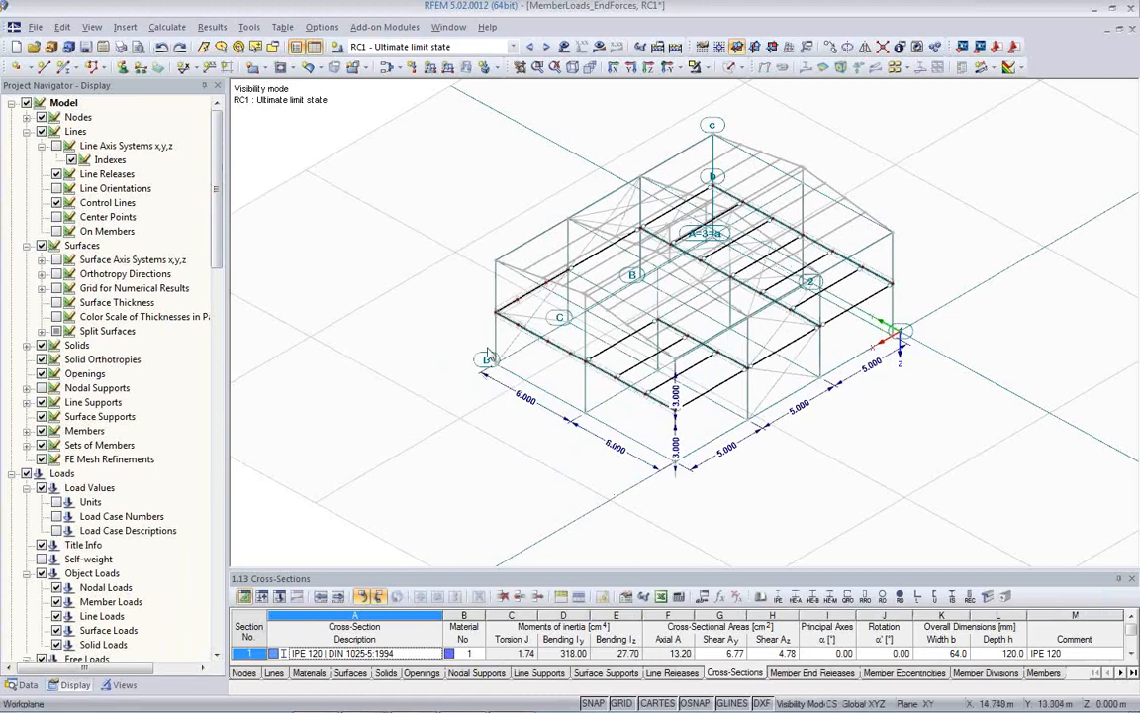
Show the hall in isometric view and hide the line grids from the display
{"action": "left_click", "coordinate": [573, 68]}
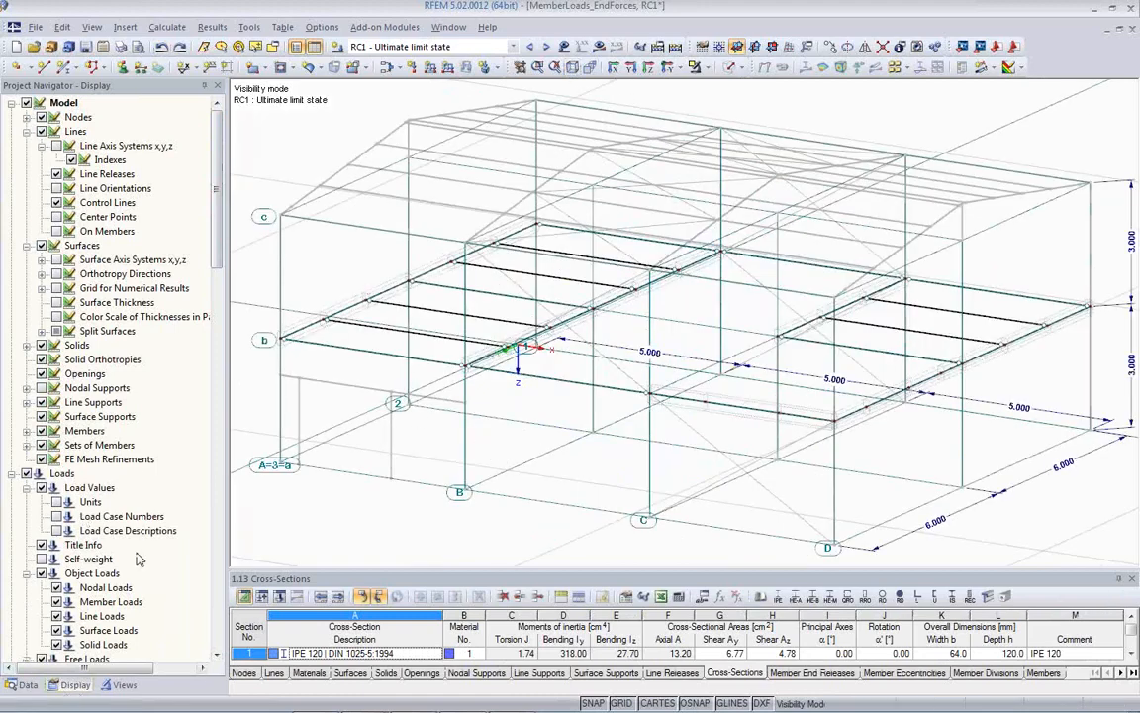
{"action": "scroll", "coordinate": [117, 472], "scroll_direction": "down", "scroll_amount": 5}
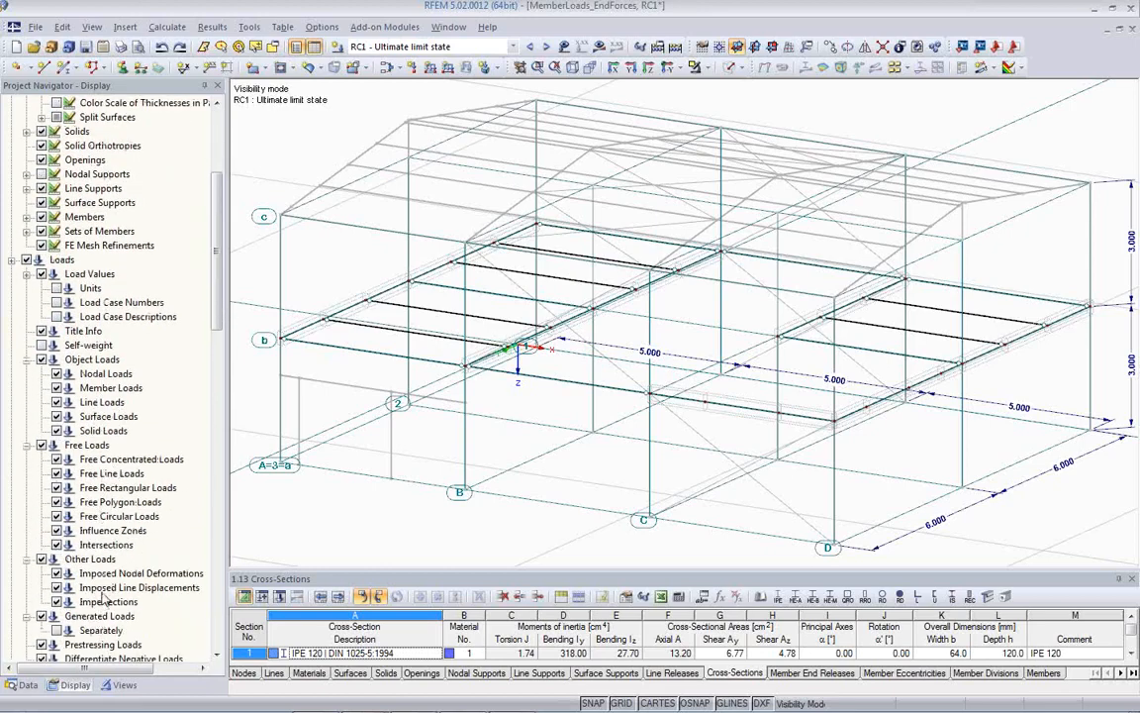
{"action": "scroll", "coordinate": [104, 597], "scroll_direction": "down", "scroll_amount": 4}
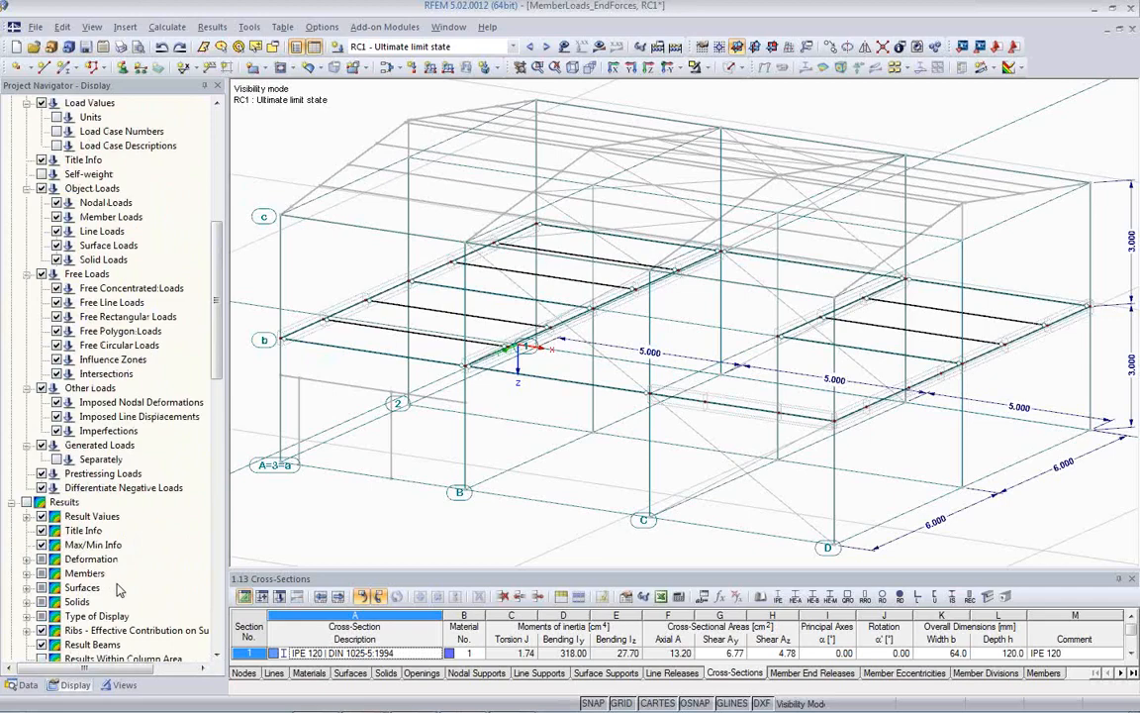
{"action": "scroll", "coordinate": [119, 574], "scroll_direction": "down", "scroll_amount": 5}
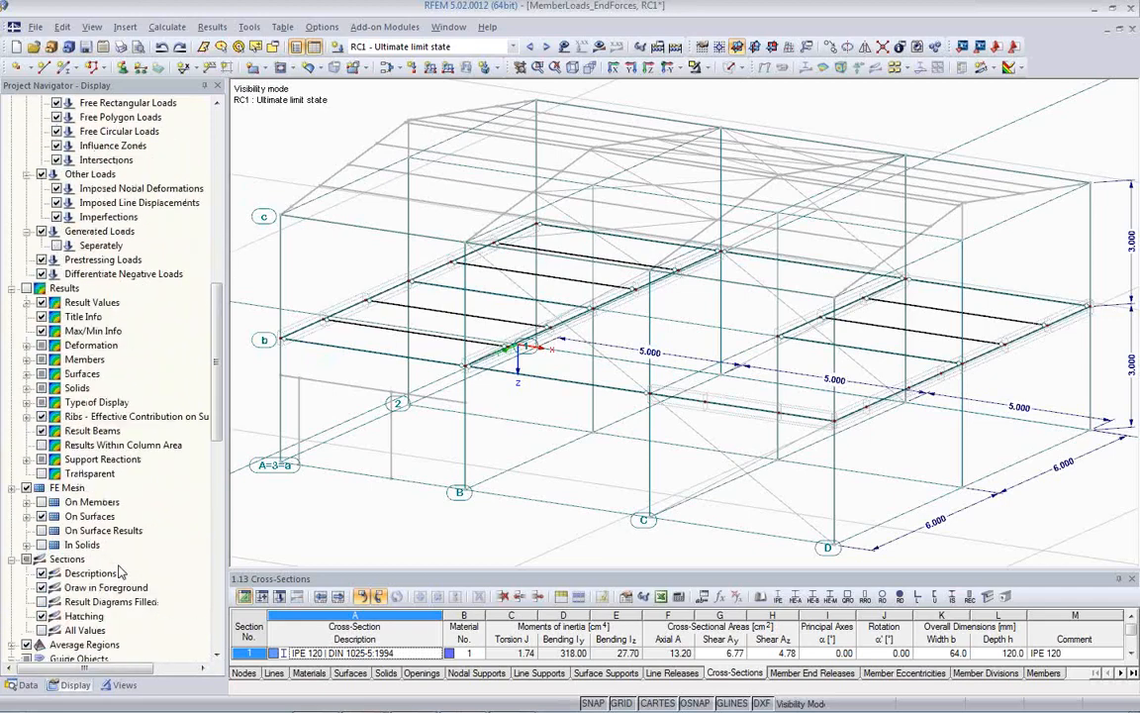
{"action": "scroll", "coordinate": [119, 572], "scroll_direction": "down", "scroll_amount": 1}
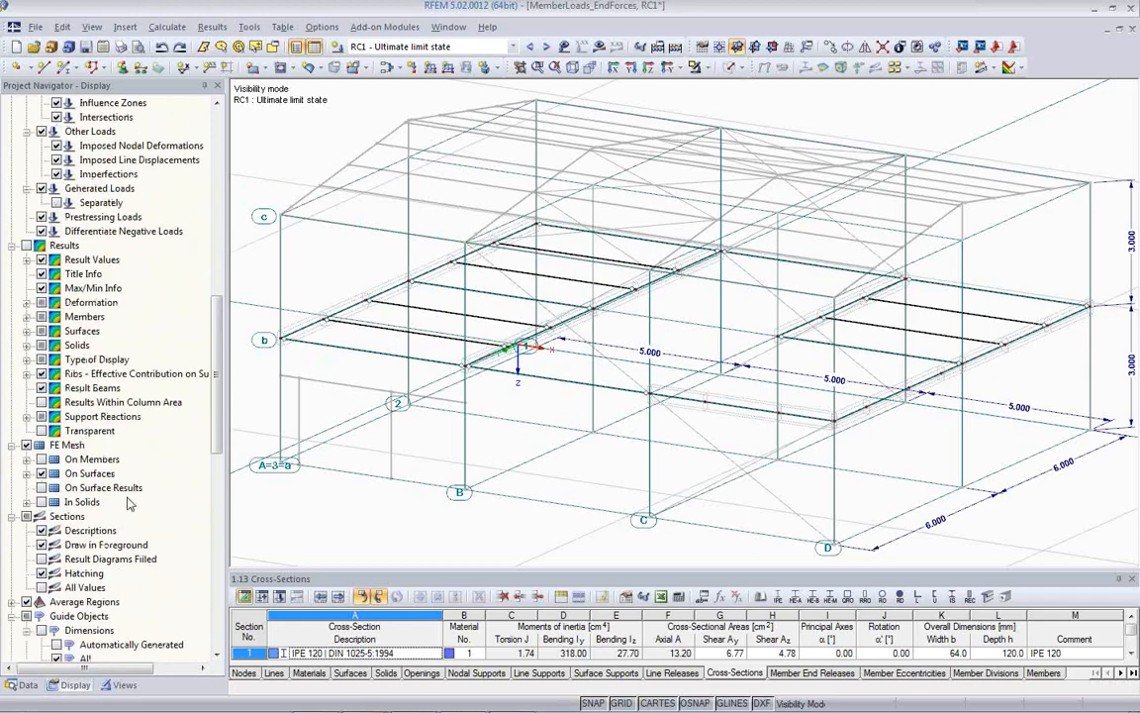
{"action": "scroll", "coordinate": [128, 504], "scroll_direction": "down", "scroll_amount": 4}
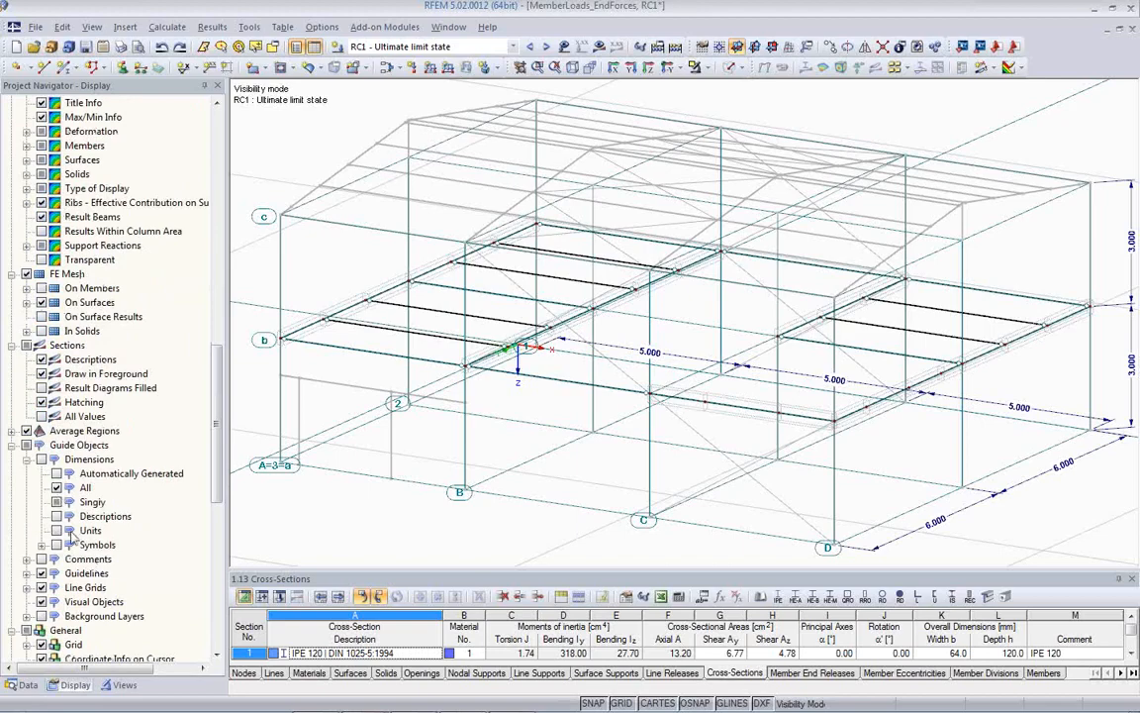
{"action": "left_click", "coordinate": [42, 588]}
Cancel the visibility mode so that all members of the hall are active
{"action": "middle_click_drag", "start_coordinate": [404, 526], "coordinate": [410, 492]}
{"action": "left_click", "coordinate": [706, 68]}
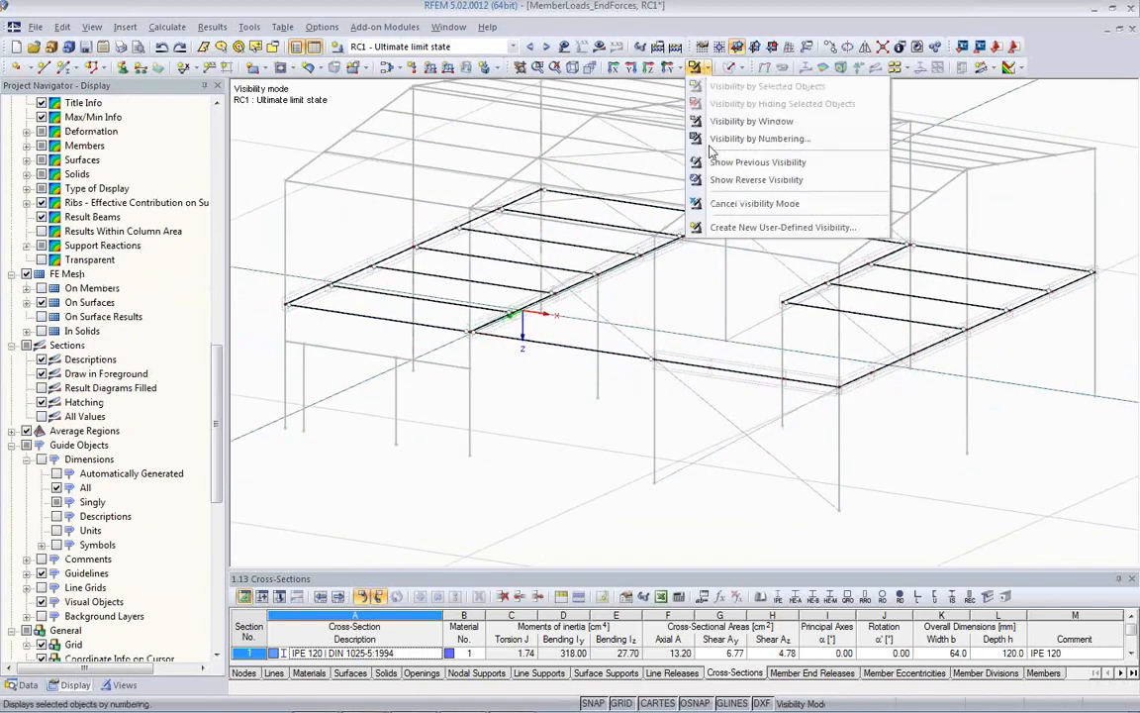
{"action": "left_click", "coordinate": [715, 203]}
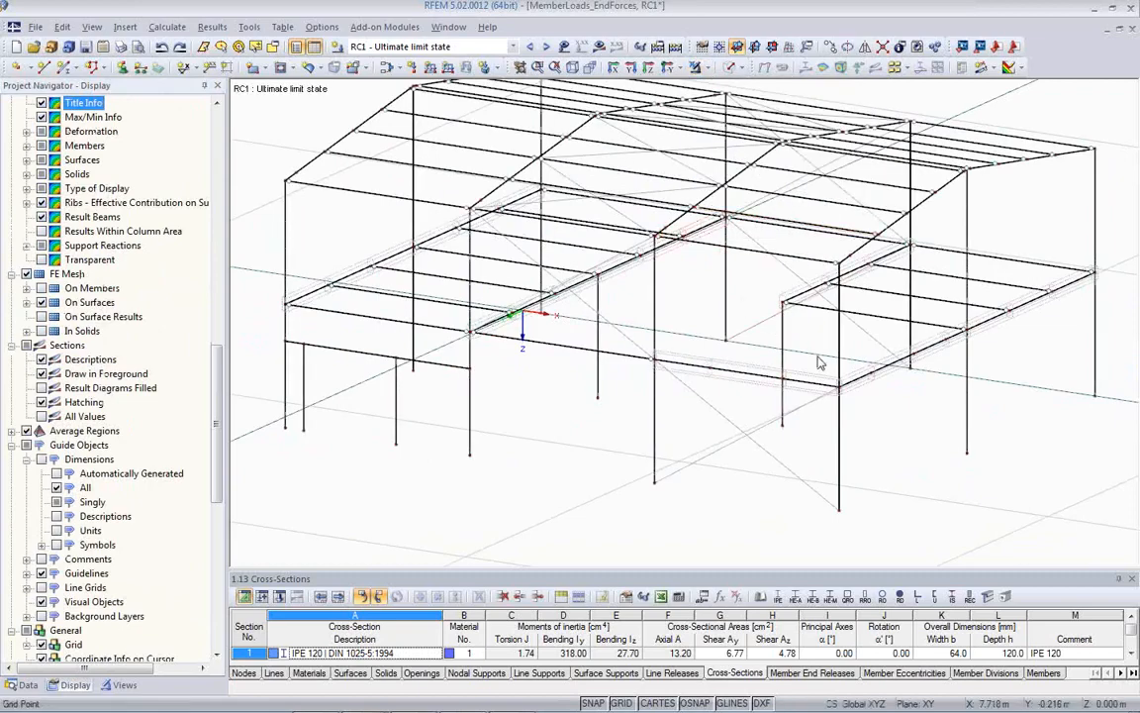
Edit Line Grid 1 and snap its insert point to the base of the corner column nearest the origin
{"action": "middle_click_drag", "start_coordinate": [821, 432], "coordinate": [50, 444]}
{"action": "scroll", "coordinate": [404, 429], "scroll_direction": "down", "scroll_amount": 1}
{"action": "scroll", "coordinate": [896, 446], "scroll_direction": "up", "scroll_amount": 5}
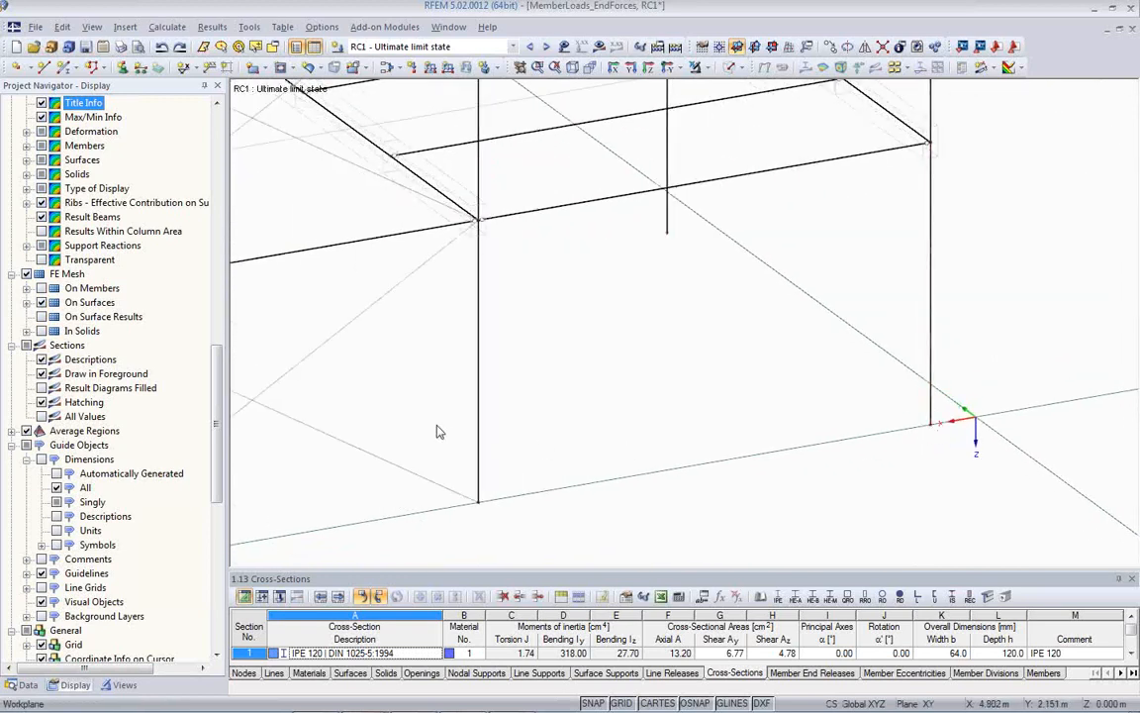
{"action": "left_click", "coordinate": [24, 685]}
{"action": "scroll", "coordinate": [85, 495], "scroll_direction": "down", "scroll_amount": 3}
{"action": "double_click", "coordinate": [107, 546]}
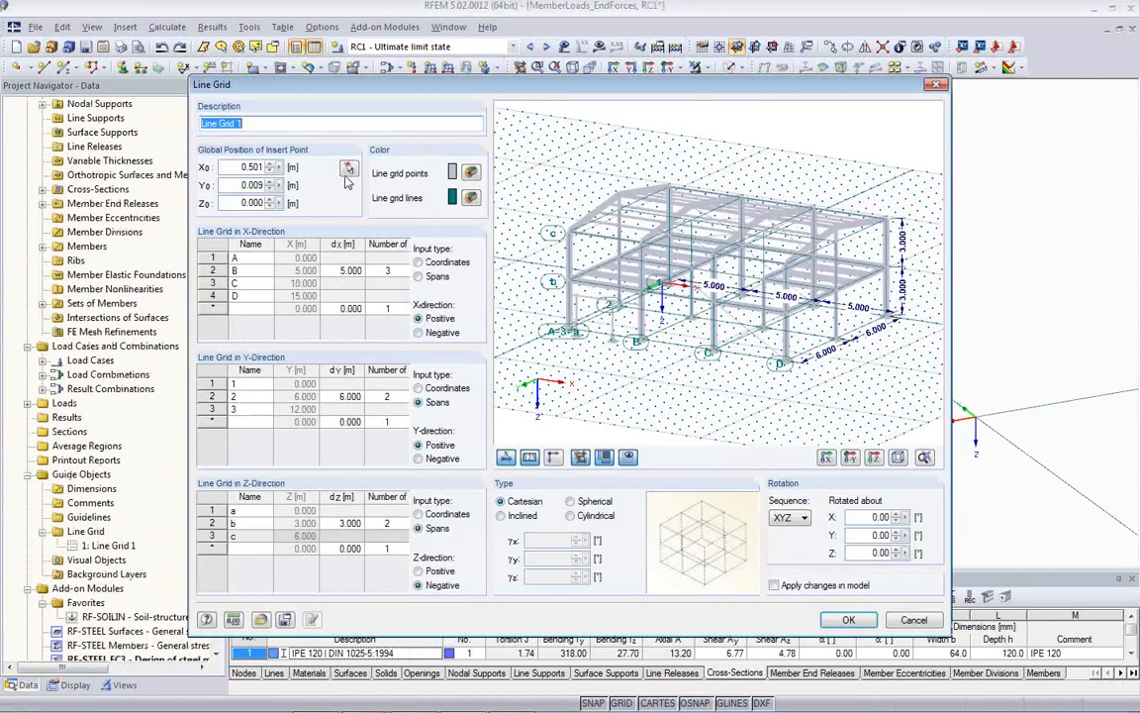
{"action": "left_click", "coordinate": [313, 166]}
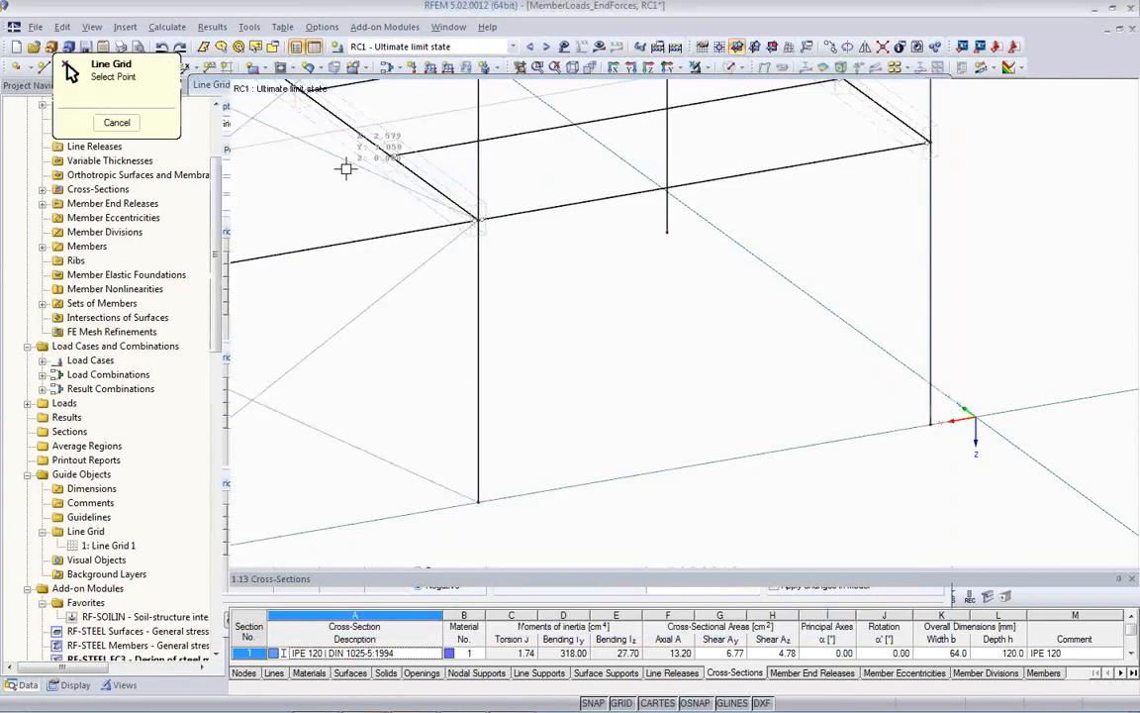
{"action": "left_click", "coordinate": [927, 425]}
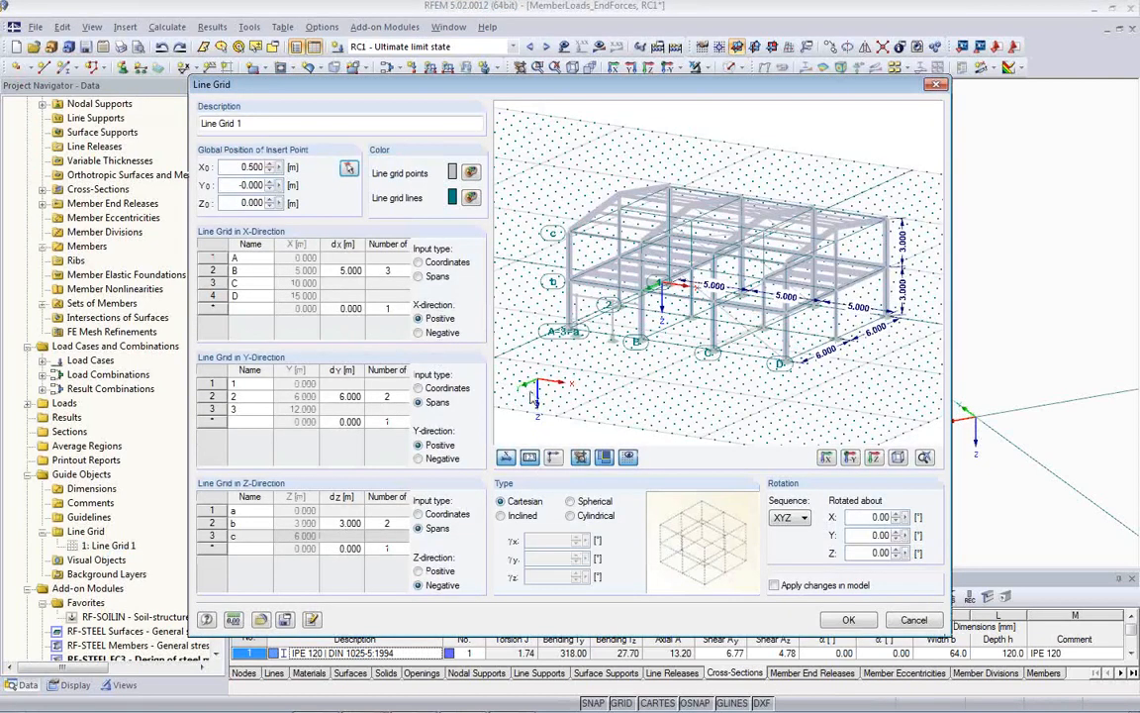
Set the line grid's X-direction spans to 6 m, apply the changes in the model and accept the grid settings
{"action": "left_click", "coordinate": [344, 270]}
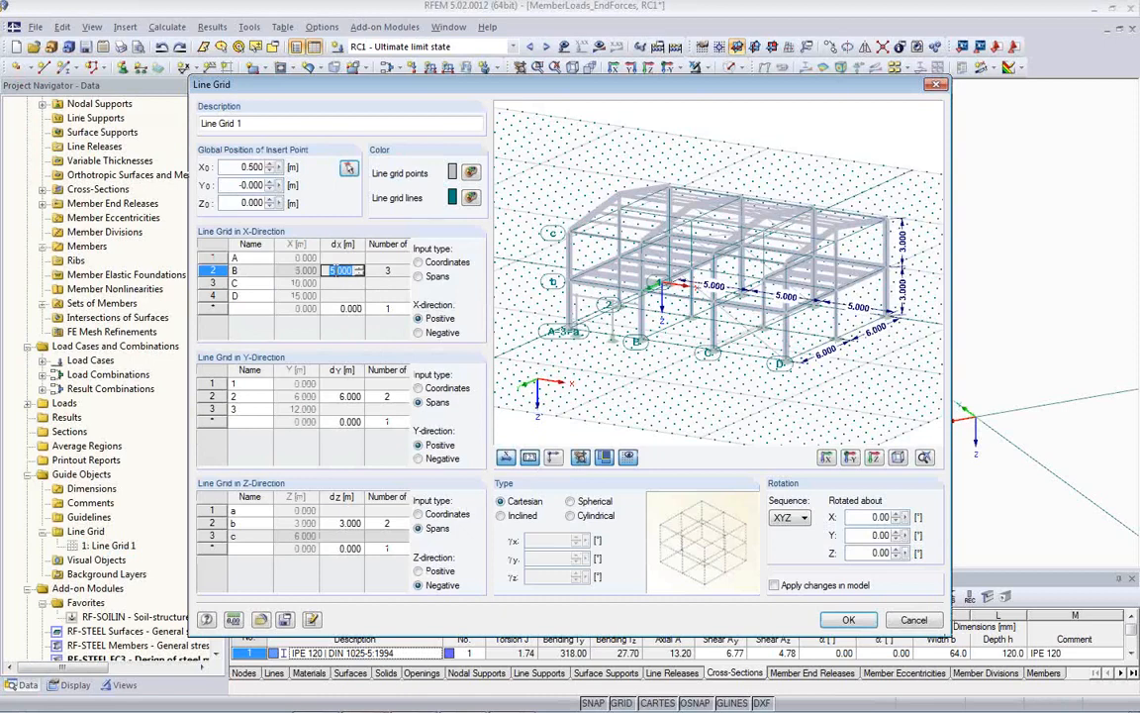
{"action": "type", "text": "6"}
{"action": "key", "text": "Tab"}
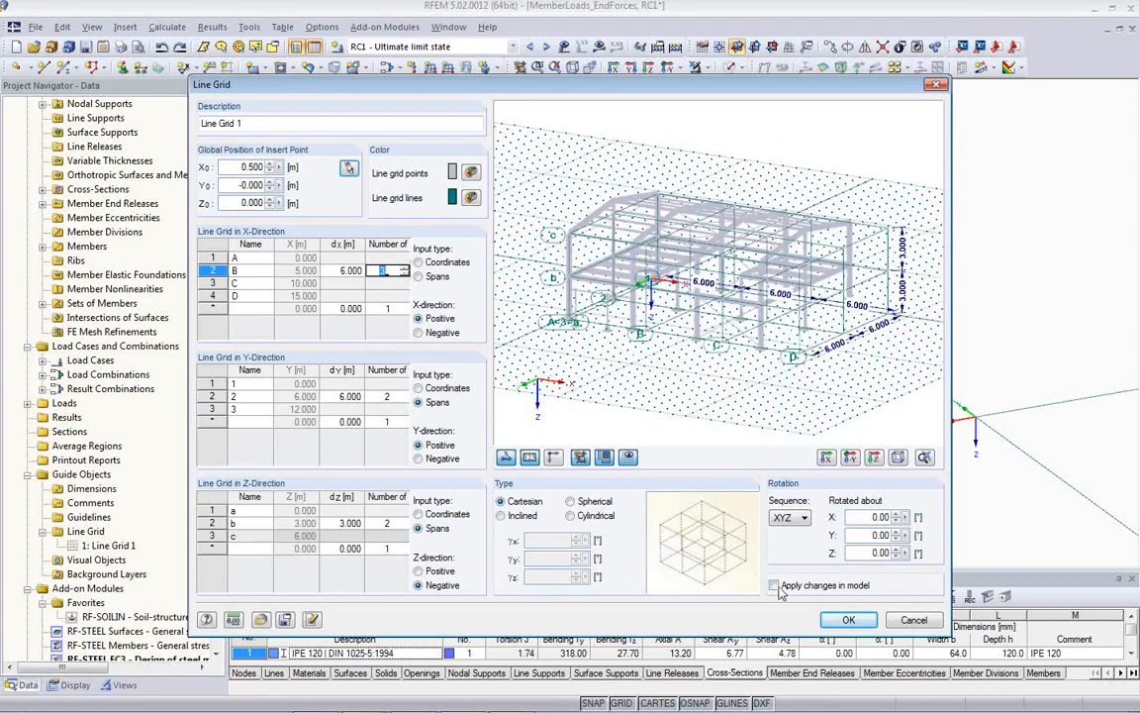
{"action": "left_click", "coordinate": [775, 586]}
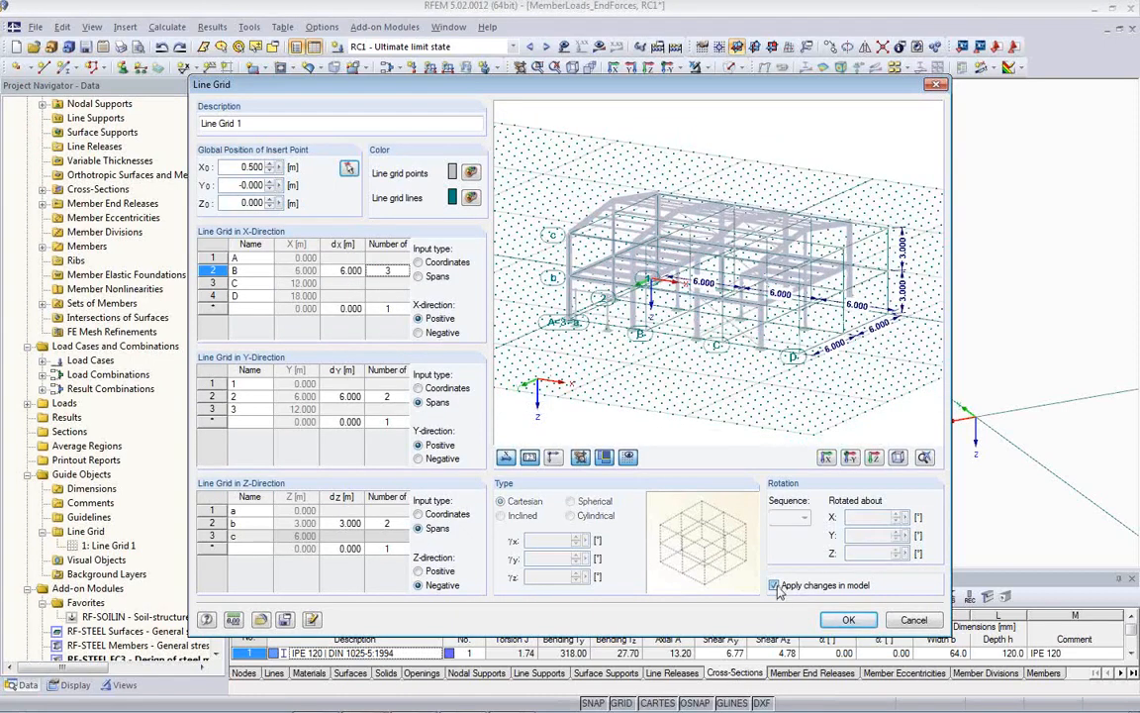
{"action": "left_click", "coordinate": [849, 620]}
Compare the hall's column rows with and without the 6 m span change, and leave that change undone
{"action": "scroll", "coordinate": [804, 422], "scroll_direction": "down", "scroll_amount": 5}
{"action": "middle_click_drag", "start_coordinate": [707, 463], "coordinate": [638, 464], "text": "ctrl"}
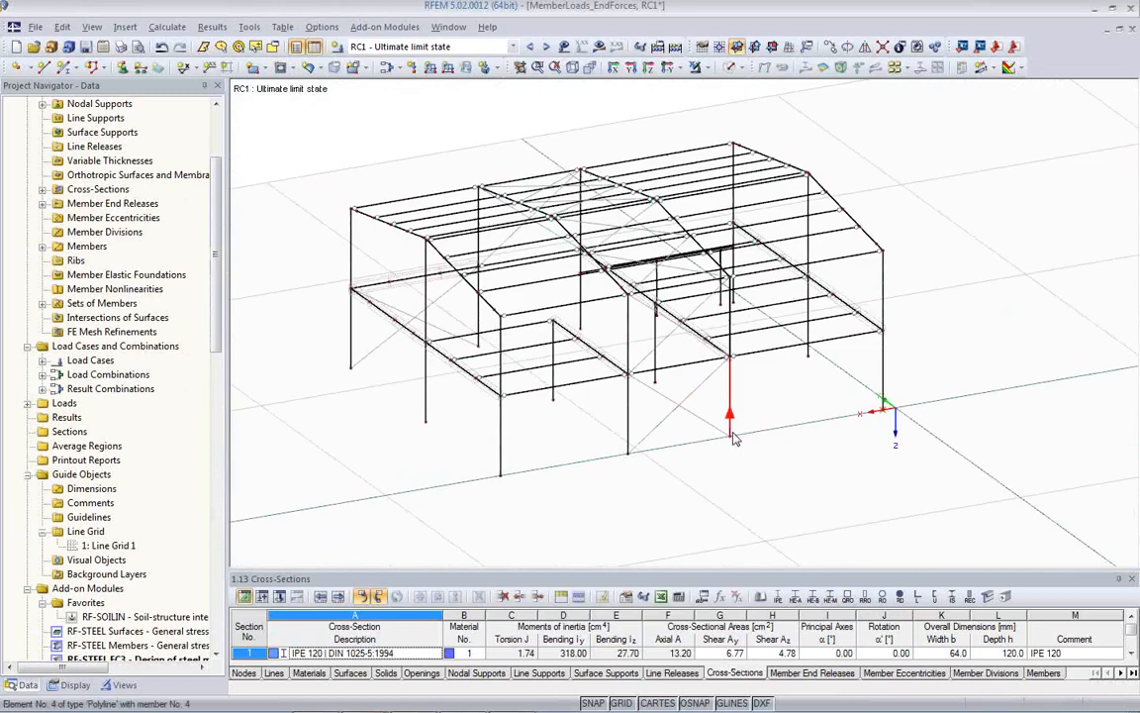
{"action": "middle_click_drag", "start_coordinate": [734, 441], "coordinate": [959, 460], "text": "ctrl"}
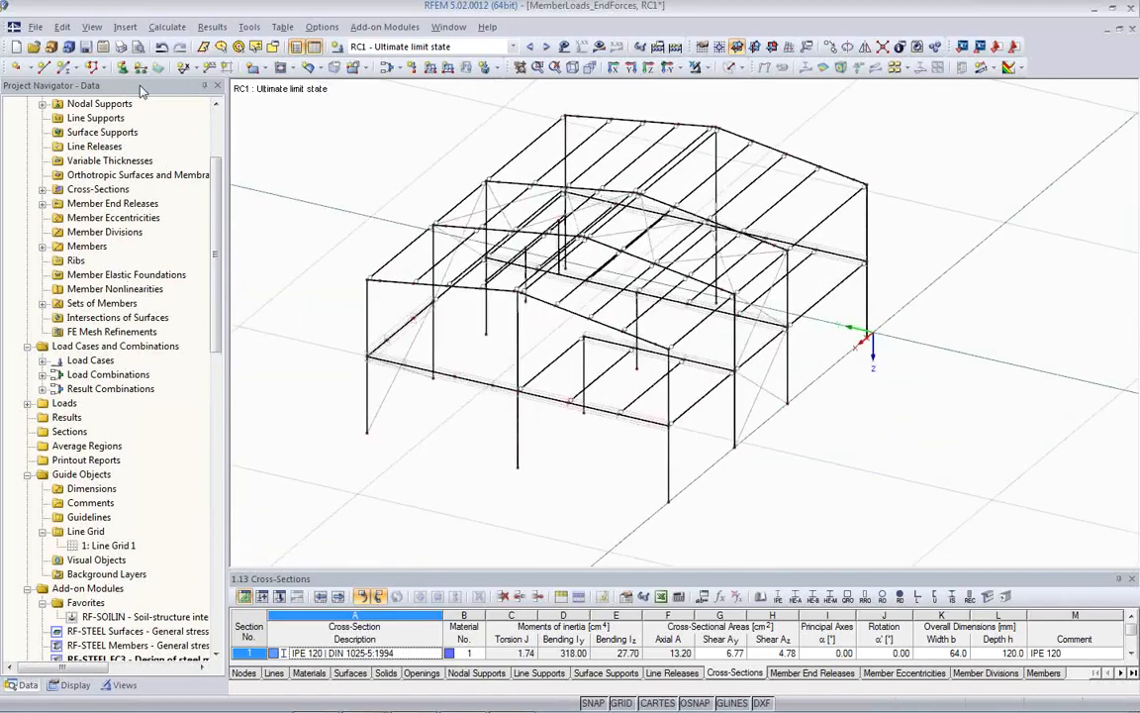
{"action": "left_click", "coordinate": [160, 47]}
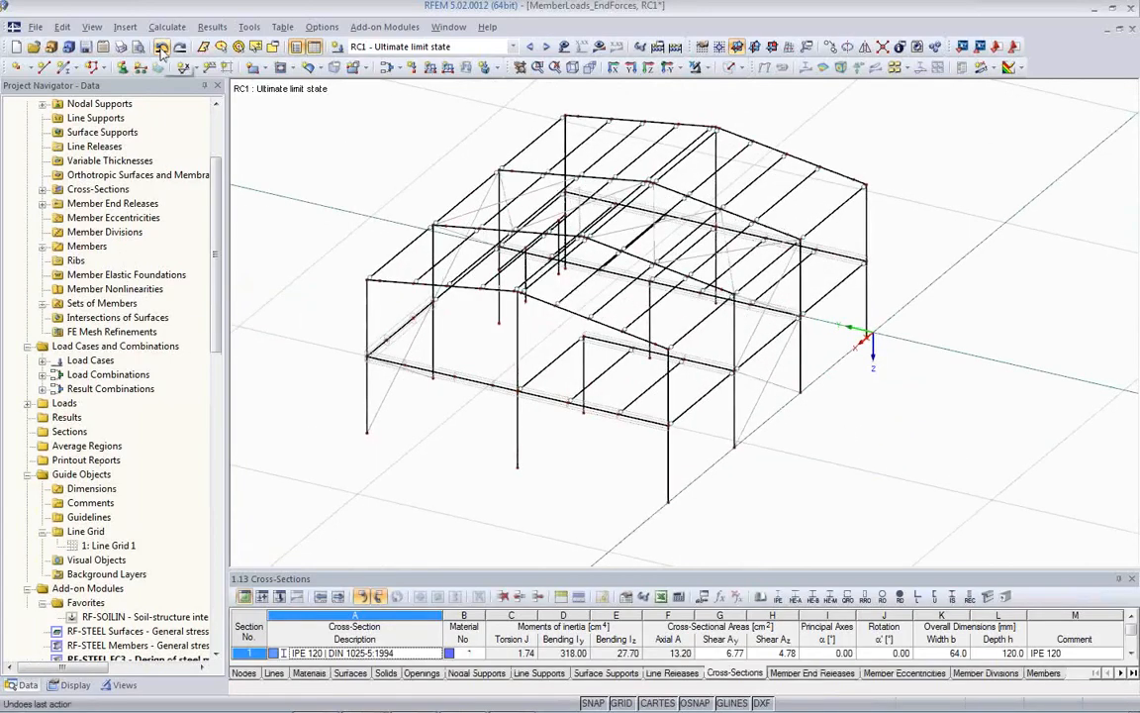
{"action": "left_click", "coordinate": [179, 50]}
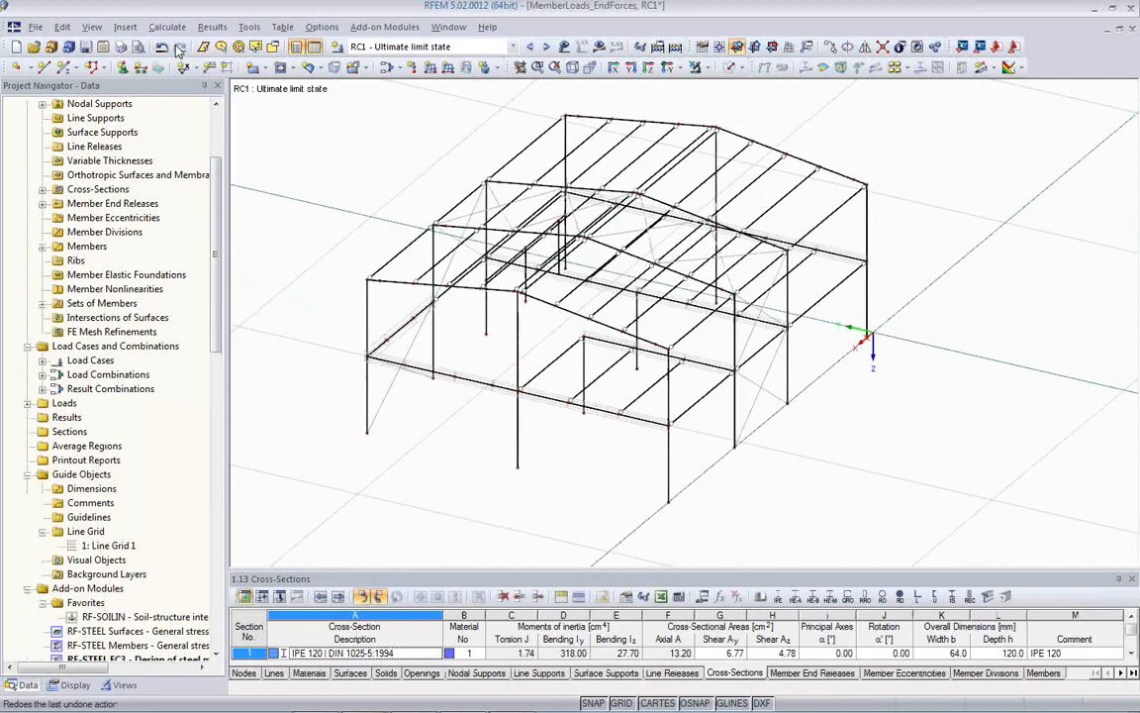
{"action": "left_click", "coordinate": [160, 48]}
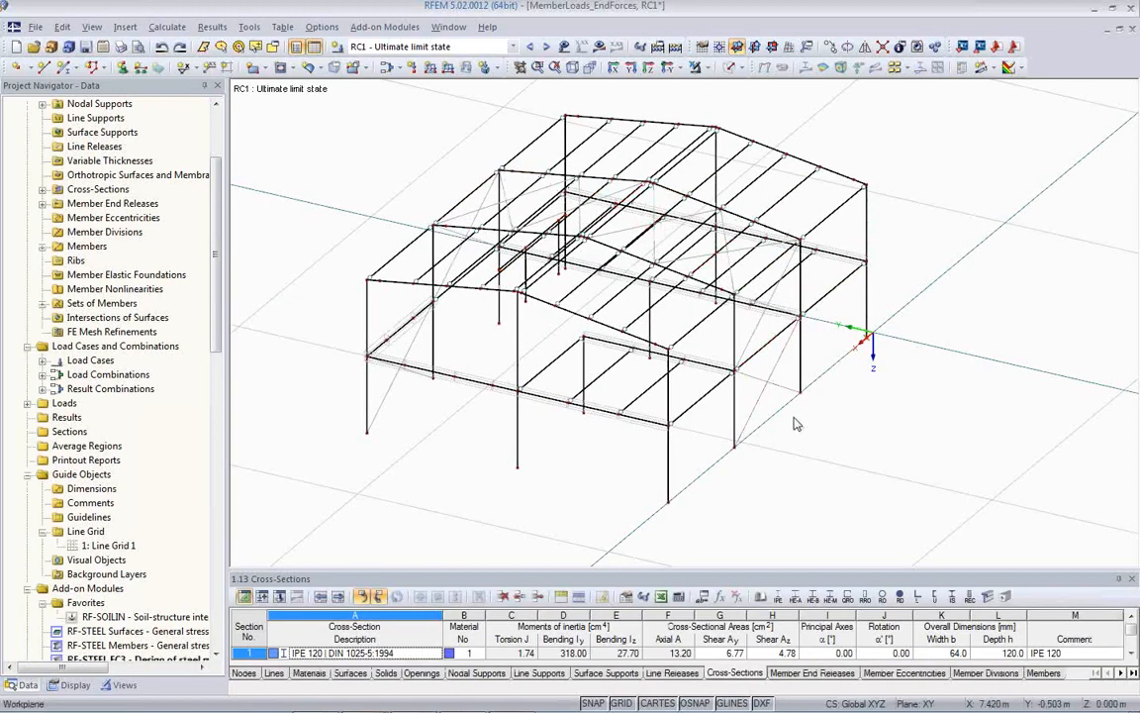
{"action": "middle_click_drag", "start_coordinate": [812, 393], "coordinate": [743, 397], "text": "ctrl"}
{"action": "scroll", "coordinate": [737, 454], "scroll_direction": "down", "scroll_amount": 2}
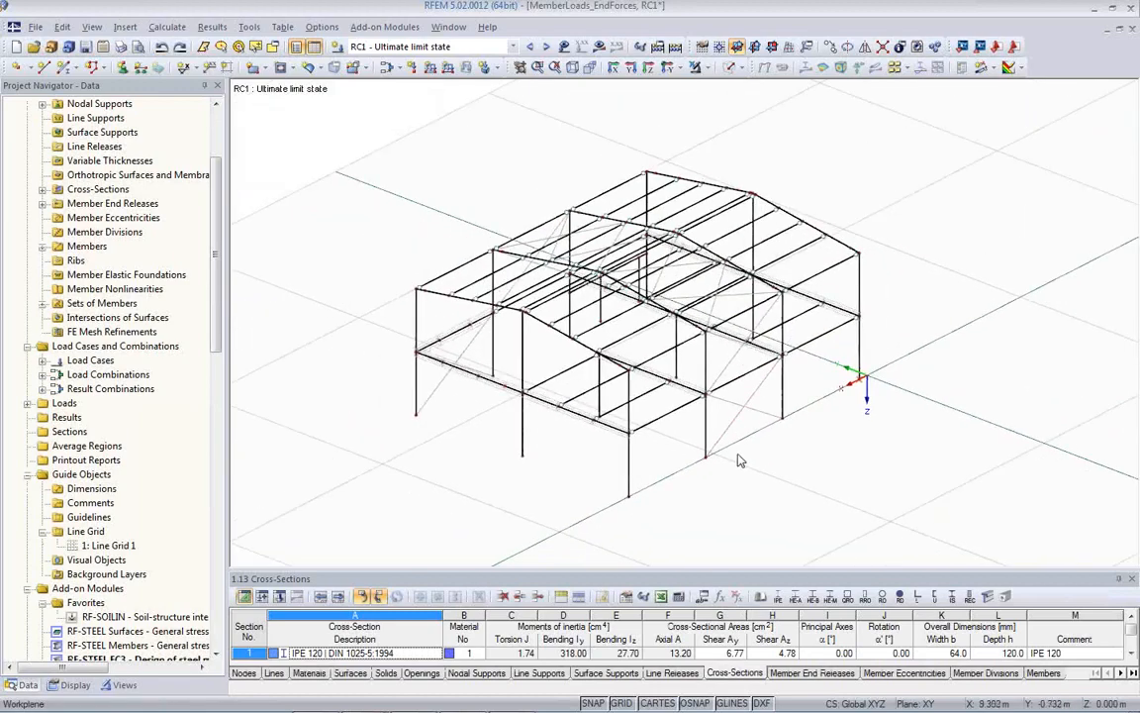
Reopen Line Grid 1, snap its insert point to the base node of the corner column nearest the origin, and accept
{"action": "double_click", "coordinate": [114, 546]}
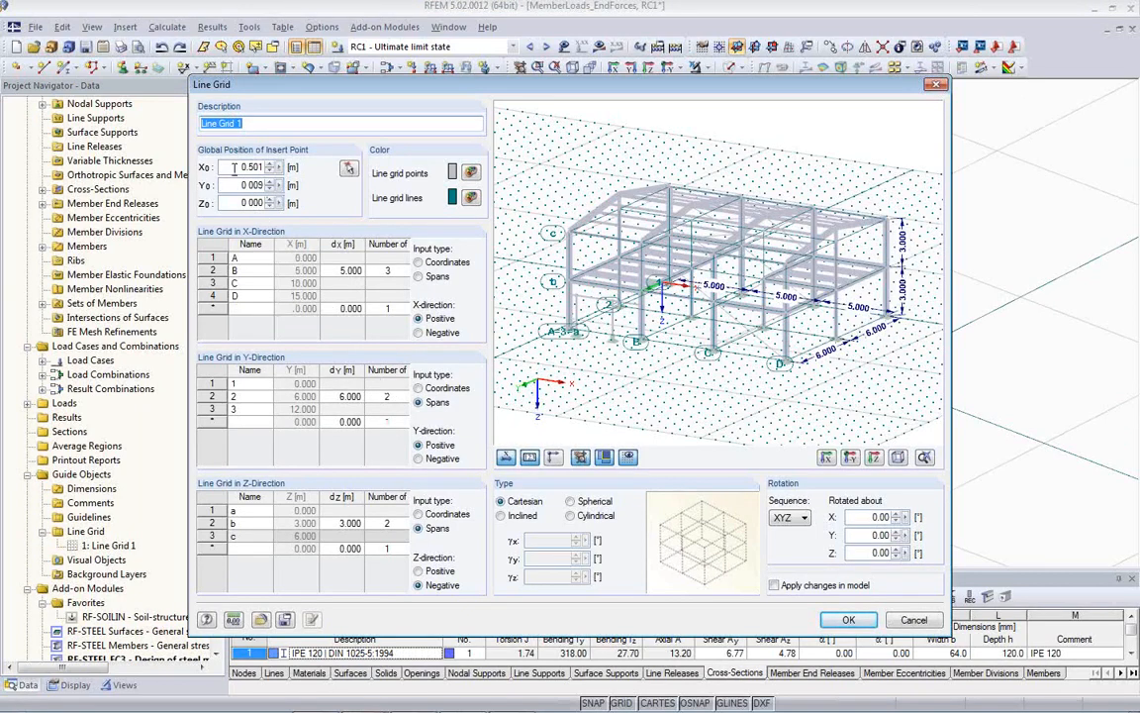
{"action": "left_click", "coordinate": [348, 170]}
{"action": "scroll", "coordinate": [859, 391], "scroll_direction": "up", "scroll_amount": 5}
{"action": "scroll", "coordinate": [853, 387], "scroll_direction": "up", "scroll_amount": 6}
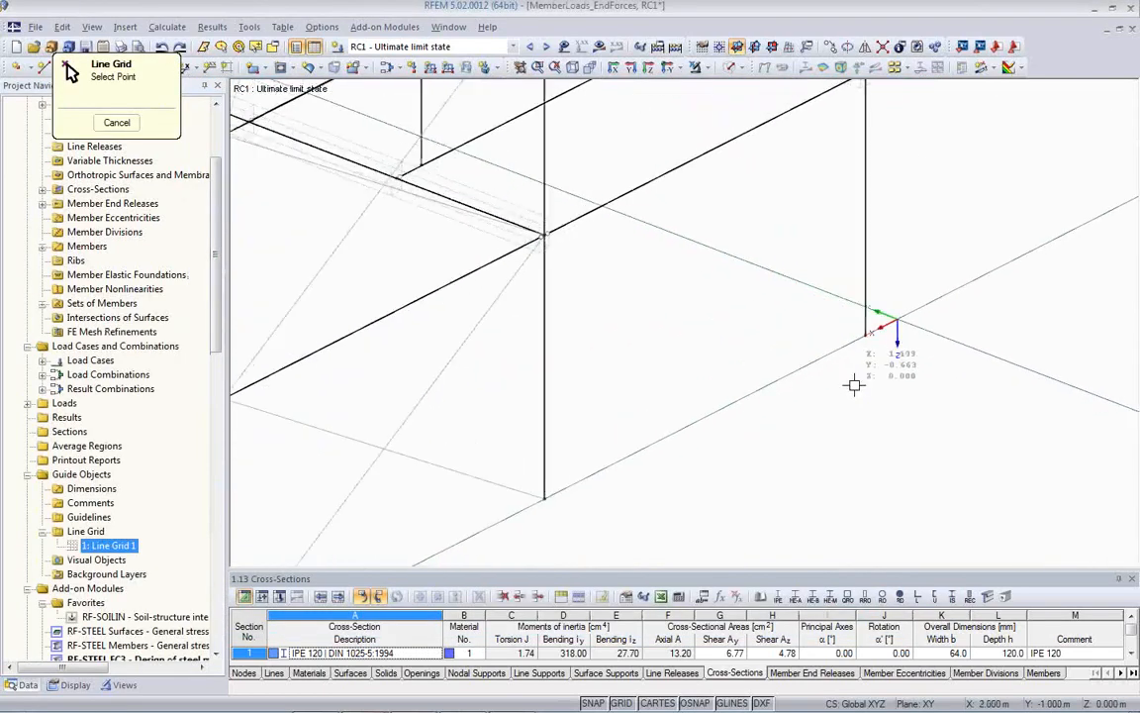
{"action": "left_click", "coordinate": [870, 317]}
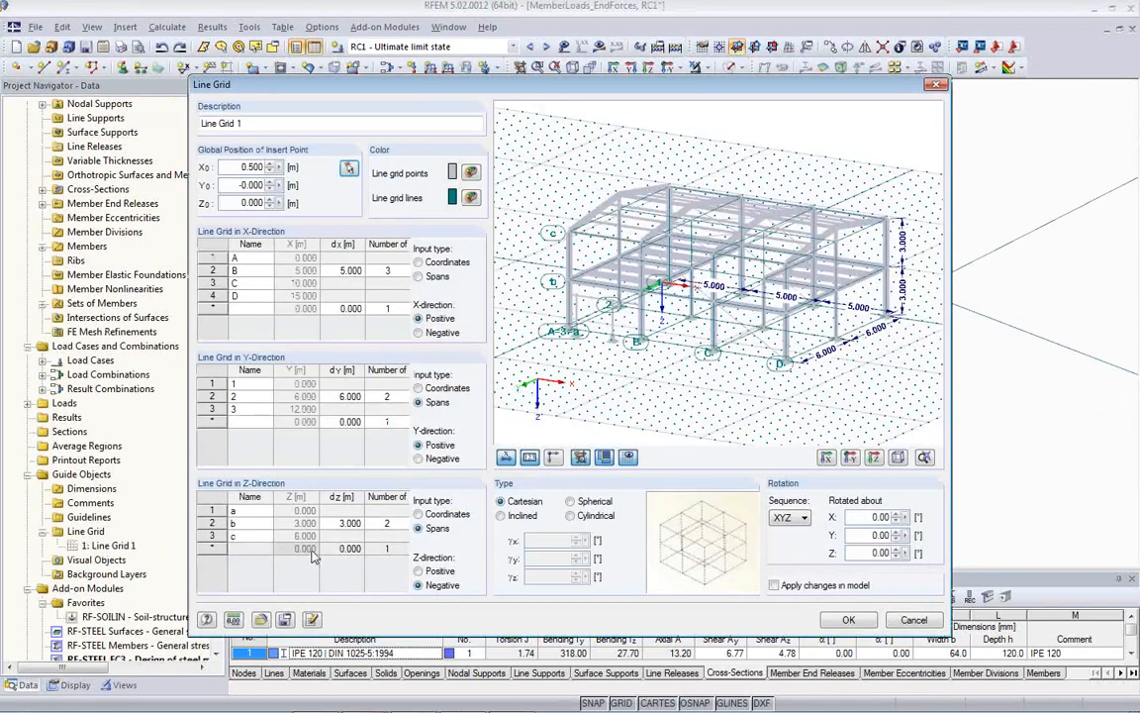
{"action": "left_click", "coordinate": [848, 620]}
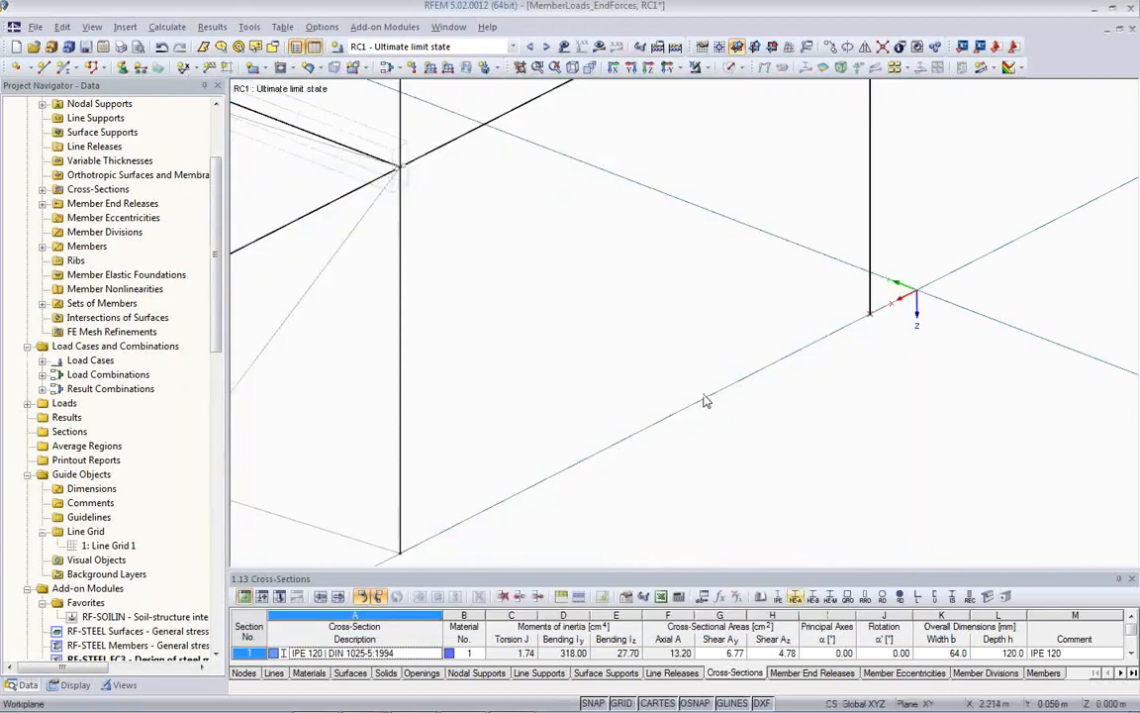
Show the line grids in the display again and check their alignment with the hall's columns
{"action": "scroll", "coordinate": [850, 384], "scroll_direction": "up", "scroll_amount": 3}
{"action": "middle_click_drag", "start_coordinate": [824, 391], "coordinate": [666, 365], "text": "ctrl"}
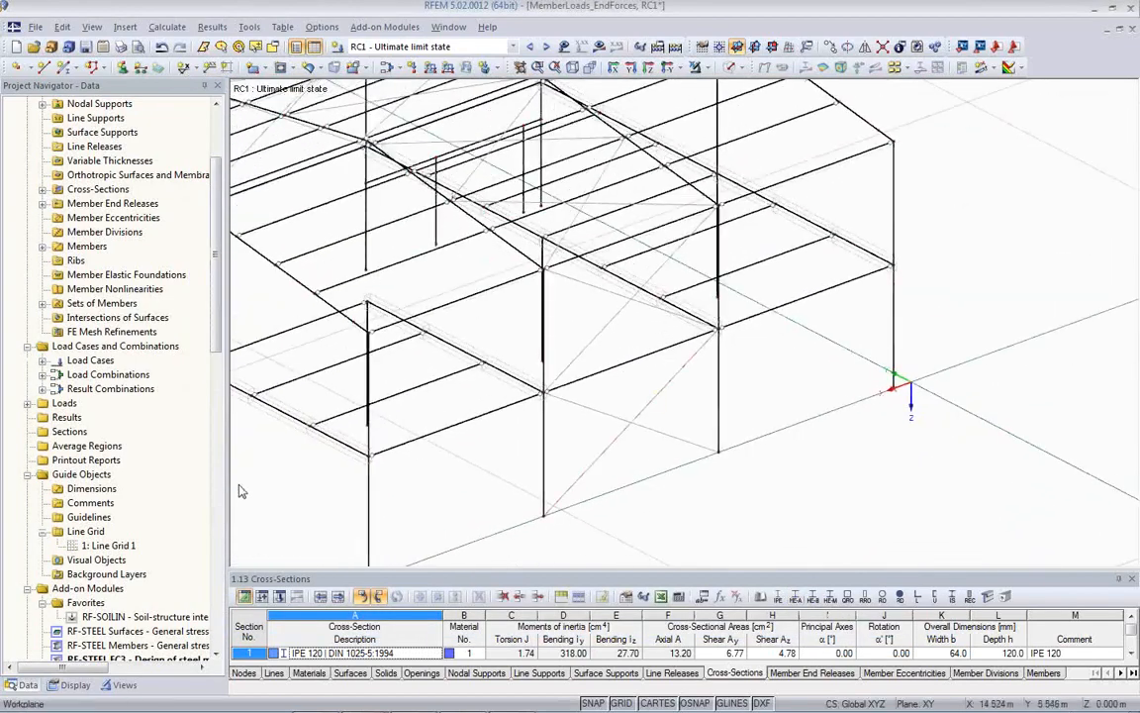
{"action": "left_click", "coordinate": [81, 685]}
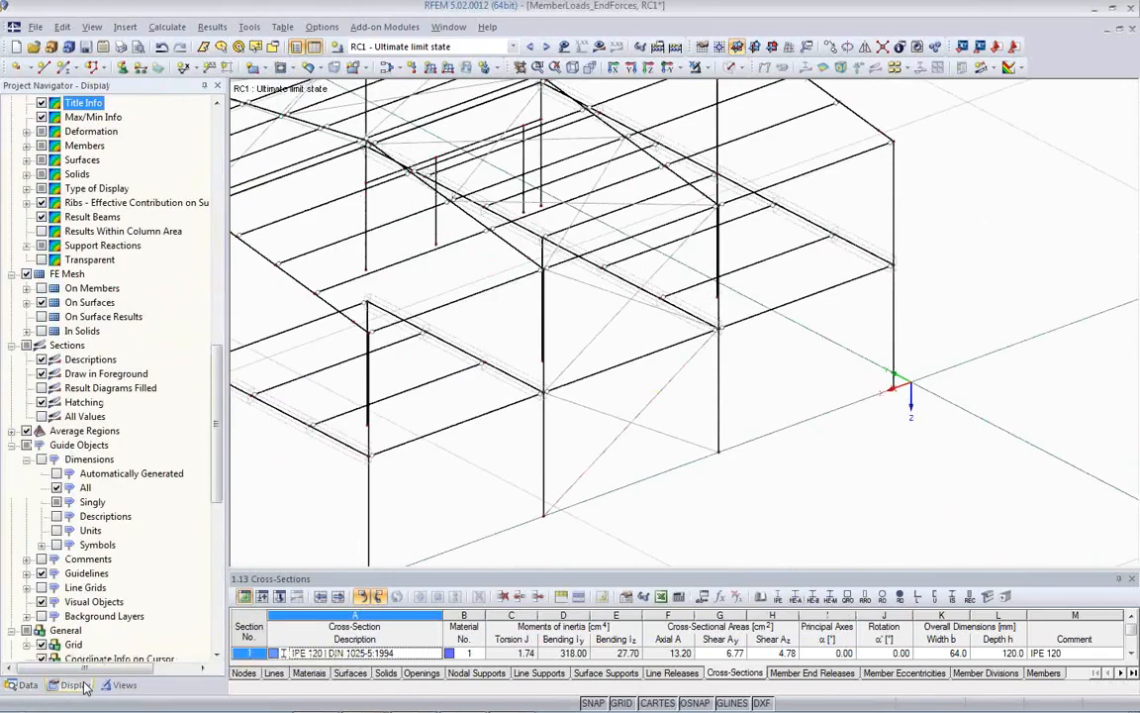
{"action": "left_click", "coordinate": [41, 588]}
{"action": "middle_click_drag", "start_coordinate": [549, 505], "coordinate": [827, 476]}
{"action": "scroll", "coordinate": [828, 476], "scroll_direction": "down", "scroll_amount": 2}
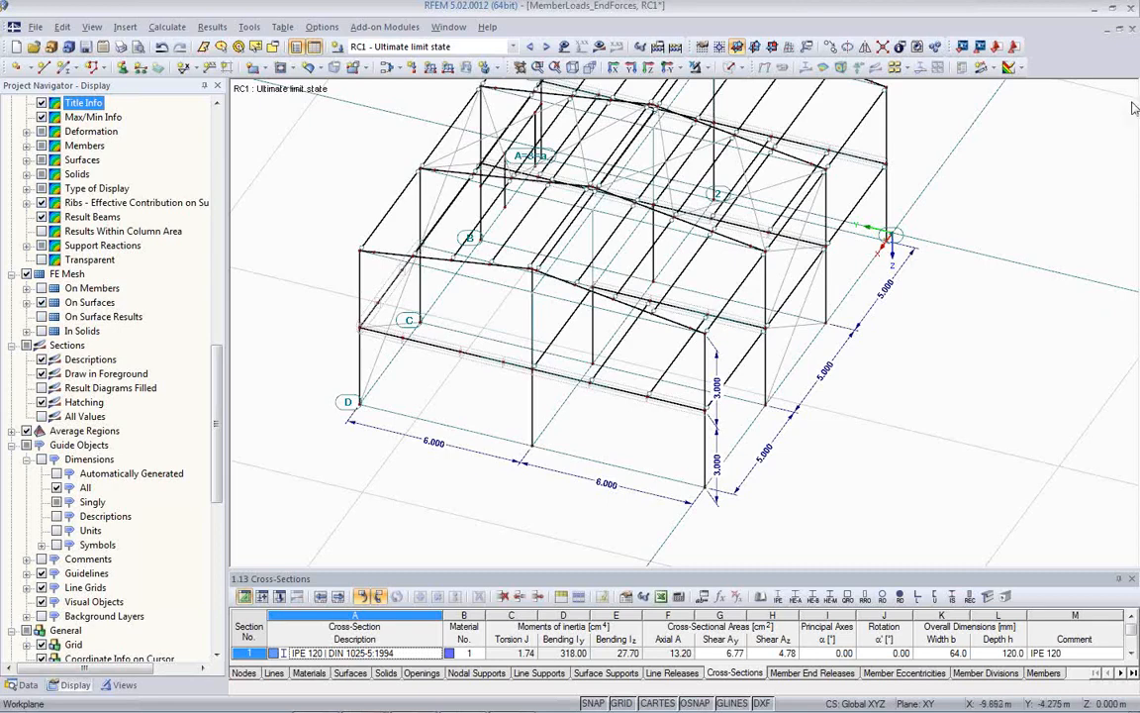
Close the MemberLoads_EndForces model without saving and open the Visibilities model
{"action": "left_click", "coordinate": [1134, 31]}
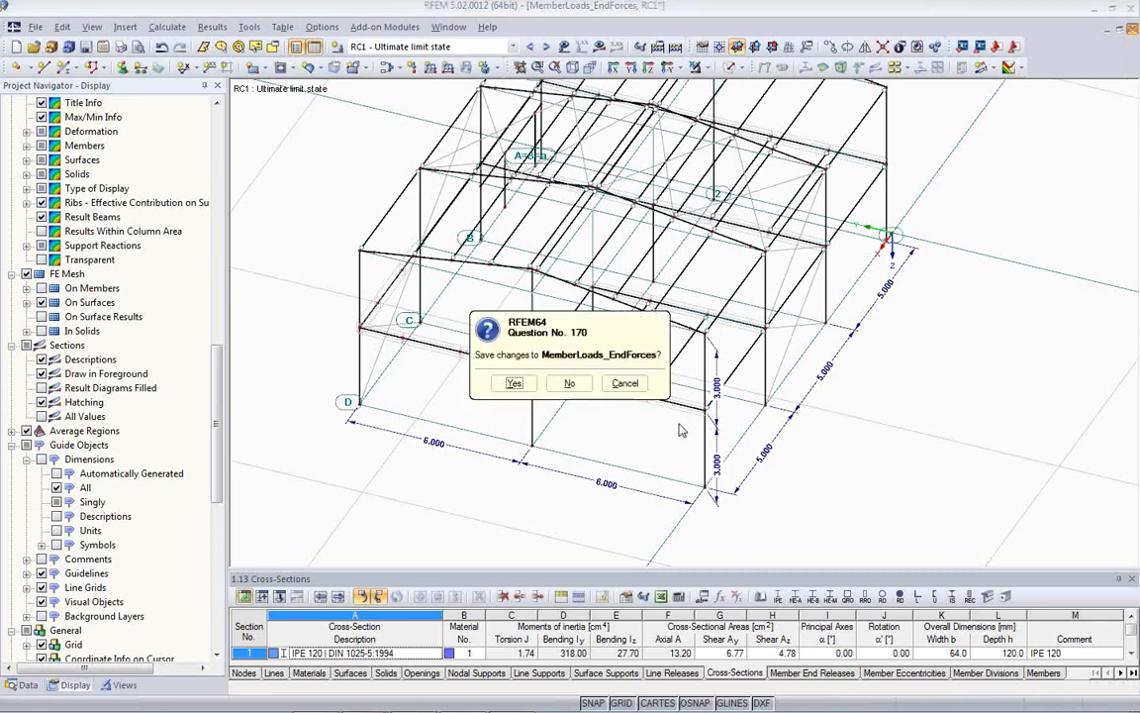
{"action": "left_click", "coordinate": [566, 385]}
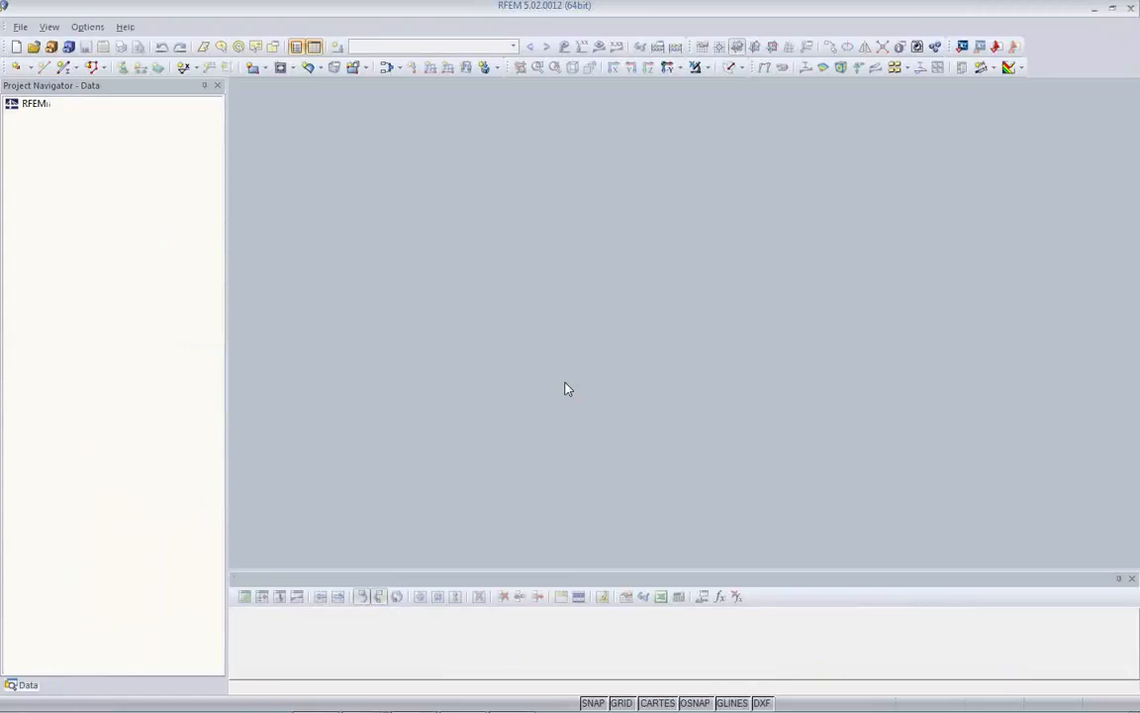
{"action": "left_click", "coordinate": [51, 49]}
{"action": "left_click", "coordinate": [474, 495]}
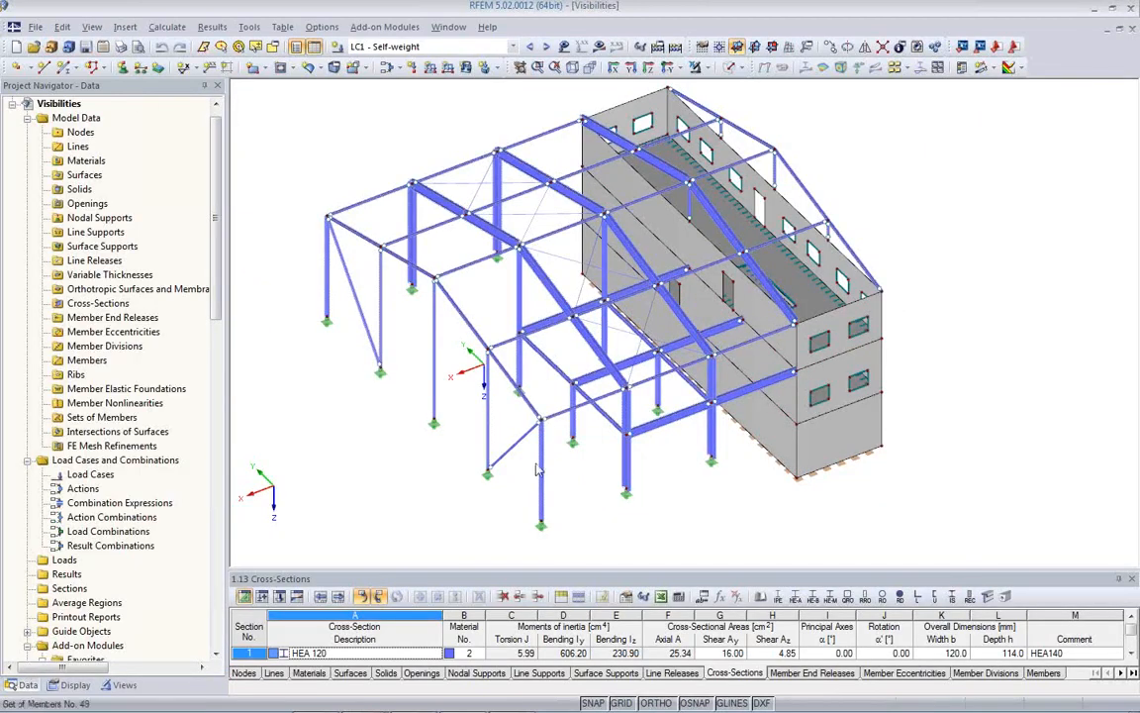
Look through the load cases and combinations available in the Visibilities model without switching from LC1
{"action": "left_click", "coordinate": [459, 47]}
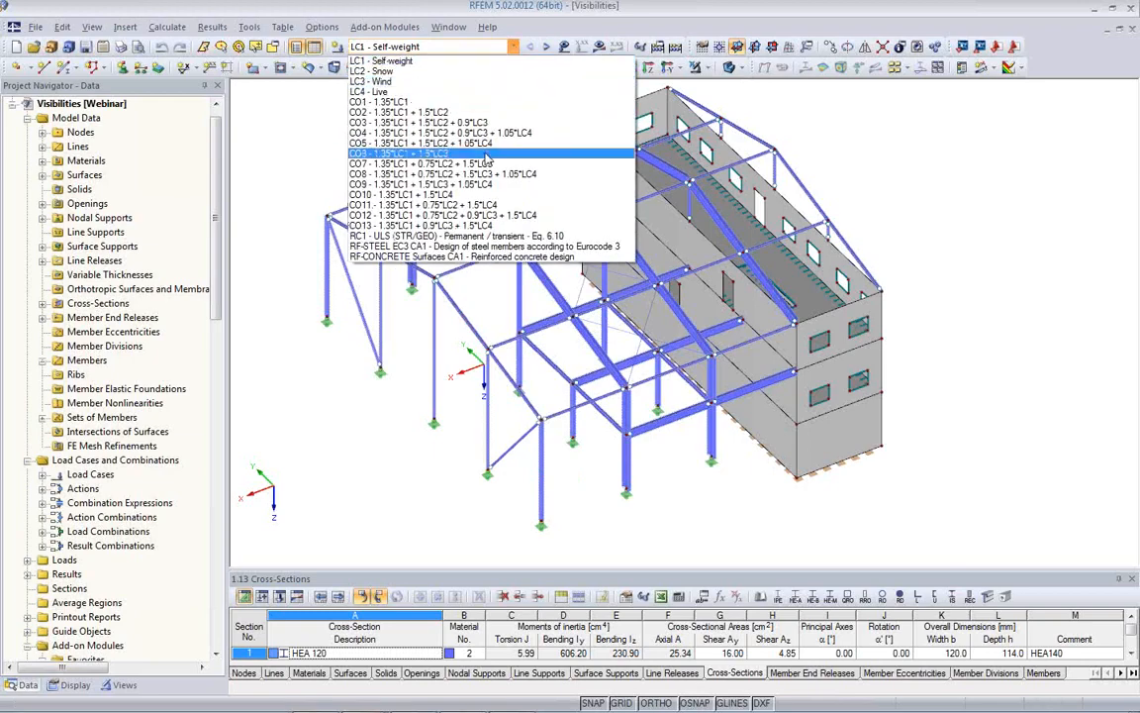
{"action": "left_click", "coordinate": [417, 411]}
{"action": "middle_click_drag", "start_coordinate": [530, 423], "coordinate": [605, 323], "text": "ctrl"}
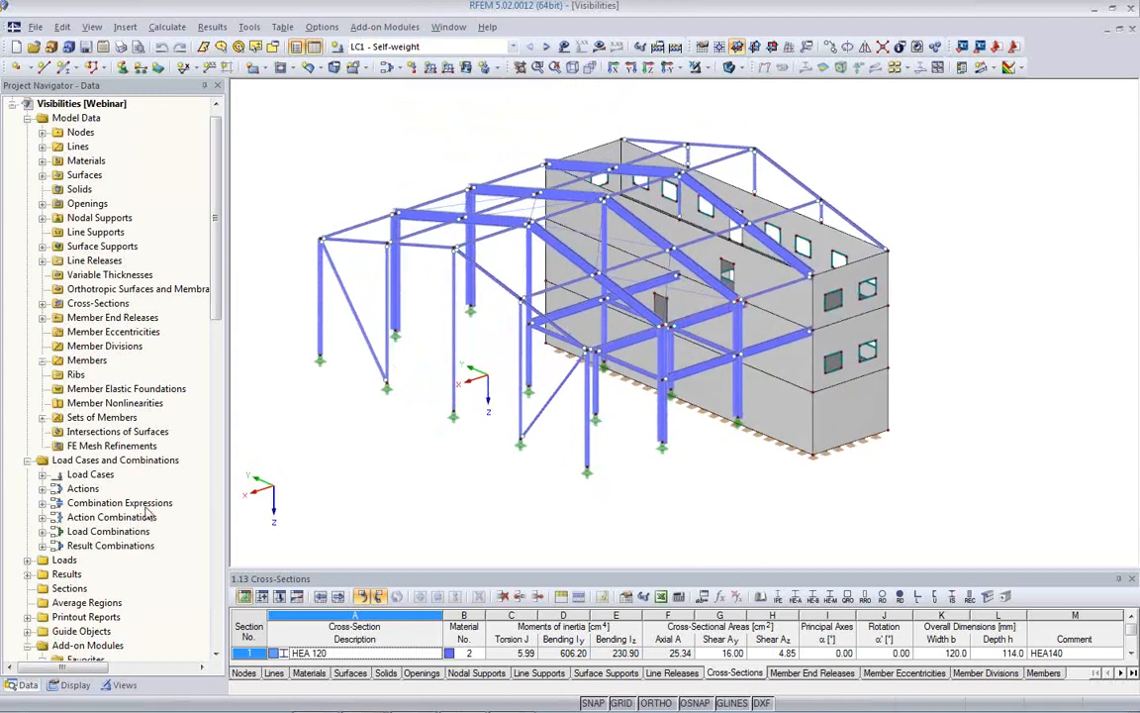
Open the views navigator and display the user-defined views Floors, Isometric and Roof one after another
{"action": "left_click", "coordinate": [116, 690]}
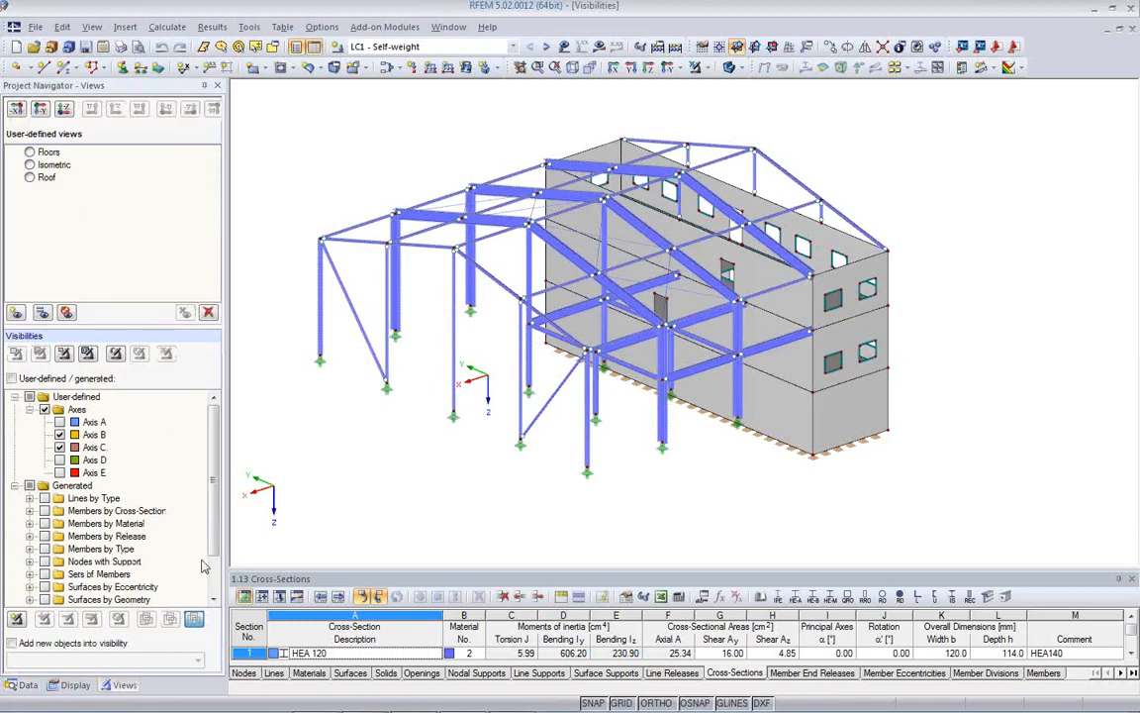
{"action": "middle_click_drag", "start_coordinate": [450, 408], "coordinate": [500, 413]}
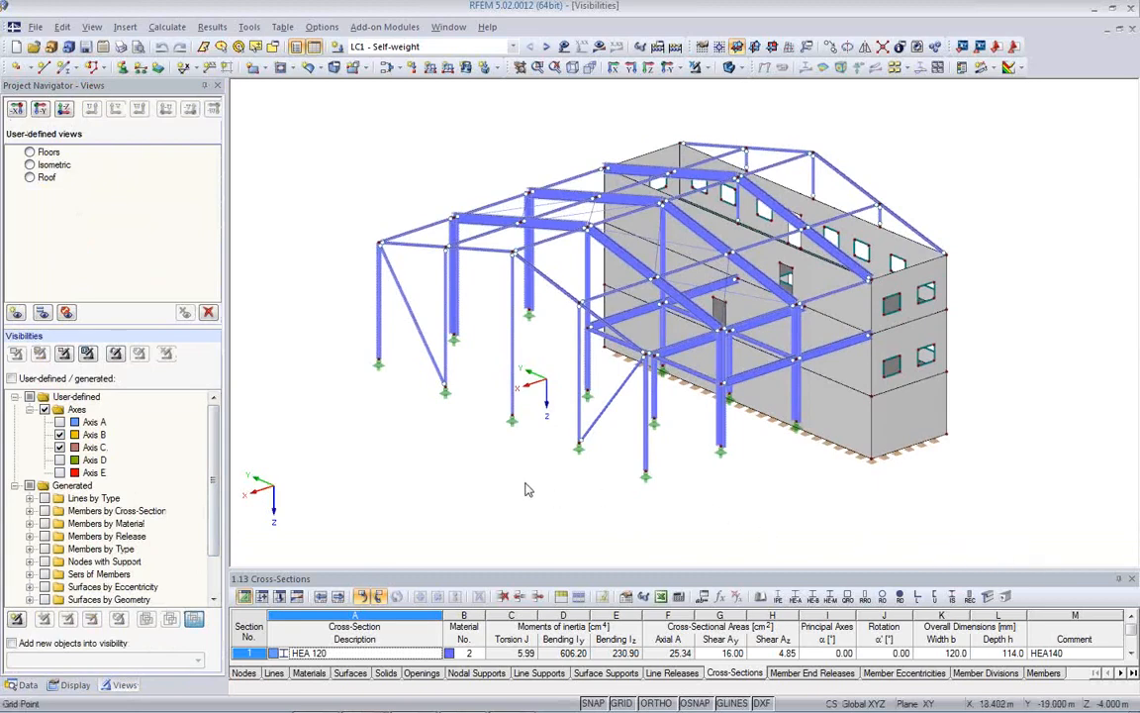
{"action": "middle_click_drag", "start_coordinate": [508, 484], "coordinate": [472, 488], "text": "ctrl"}
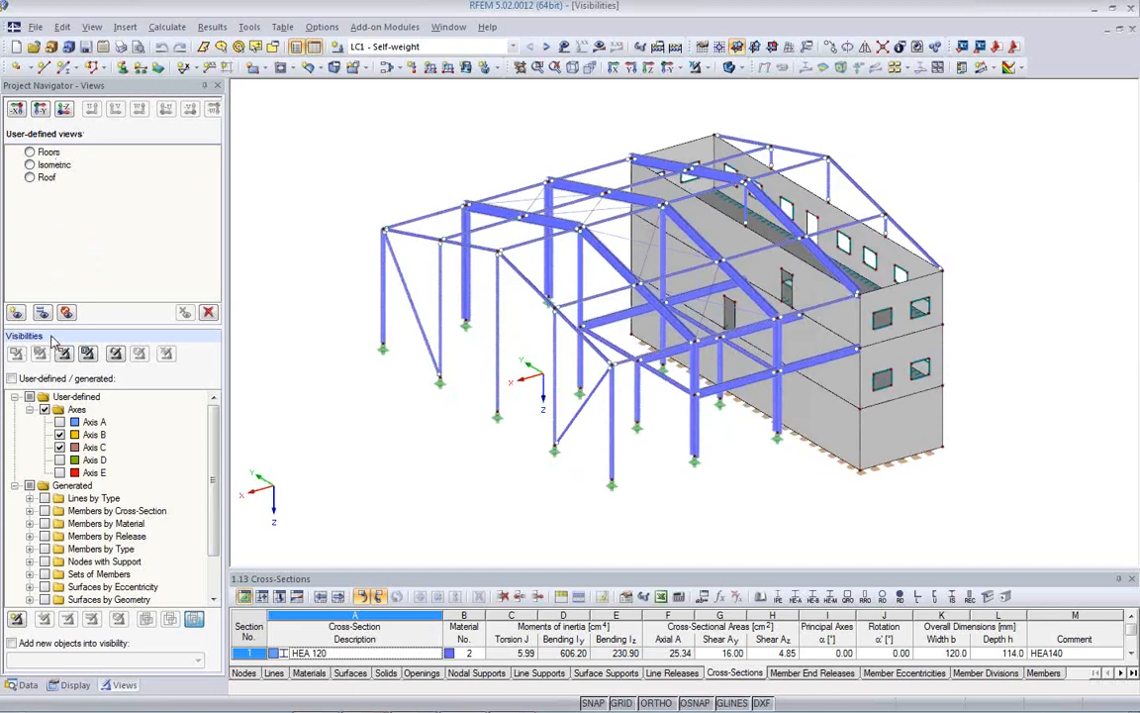
{"action": "left_click", "coordinate": [29, 152]}
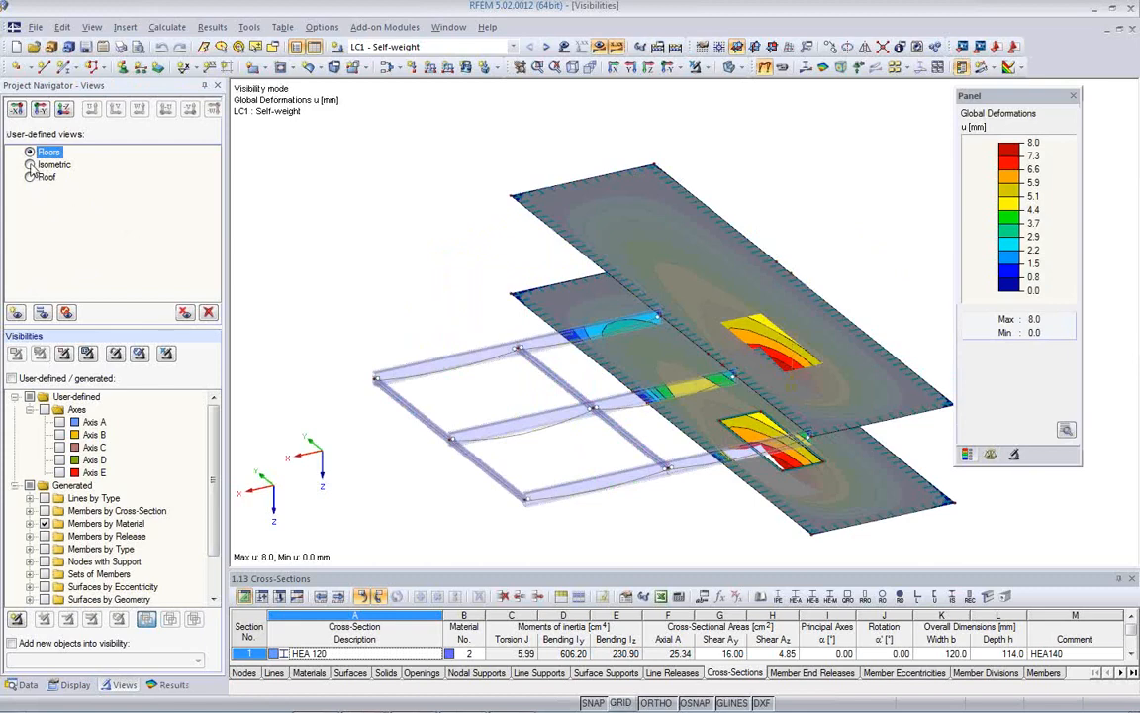
{"action": "left_click", "coordinate": [30, 164]}
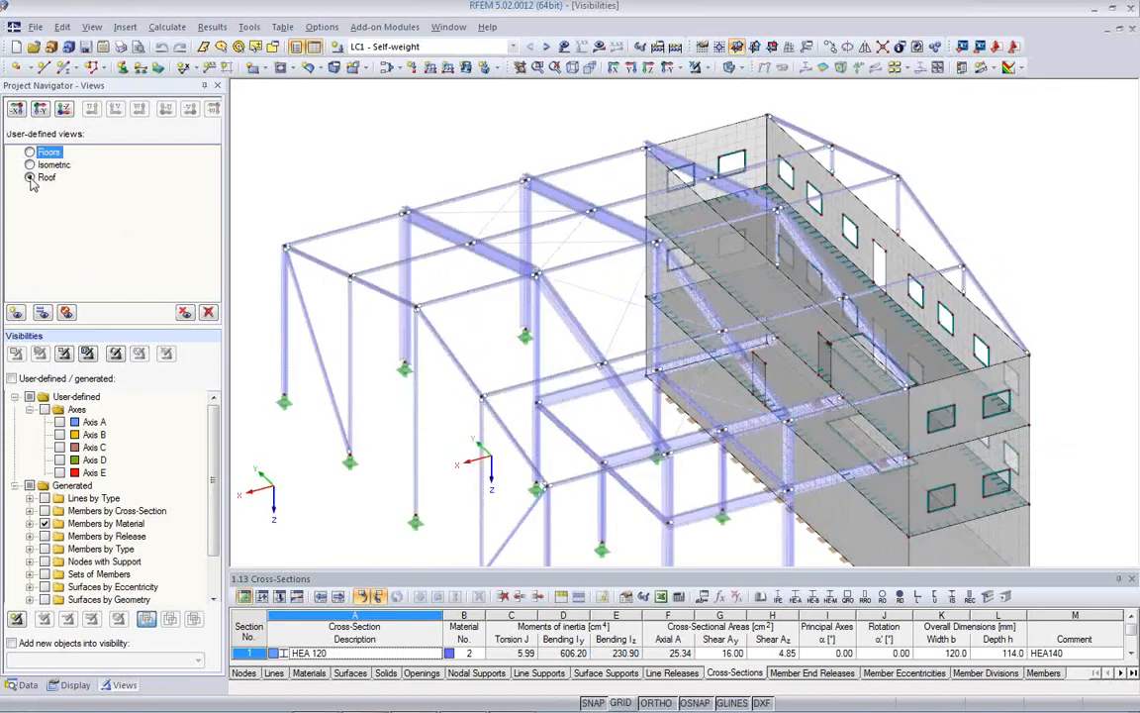
{"action": "left_click", "coordinate": [30, 178]}
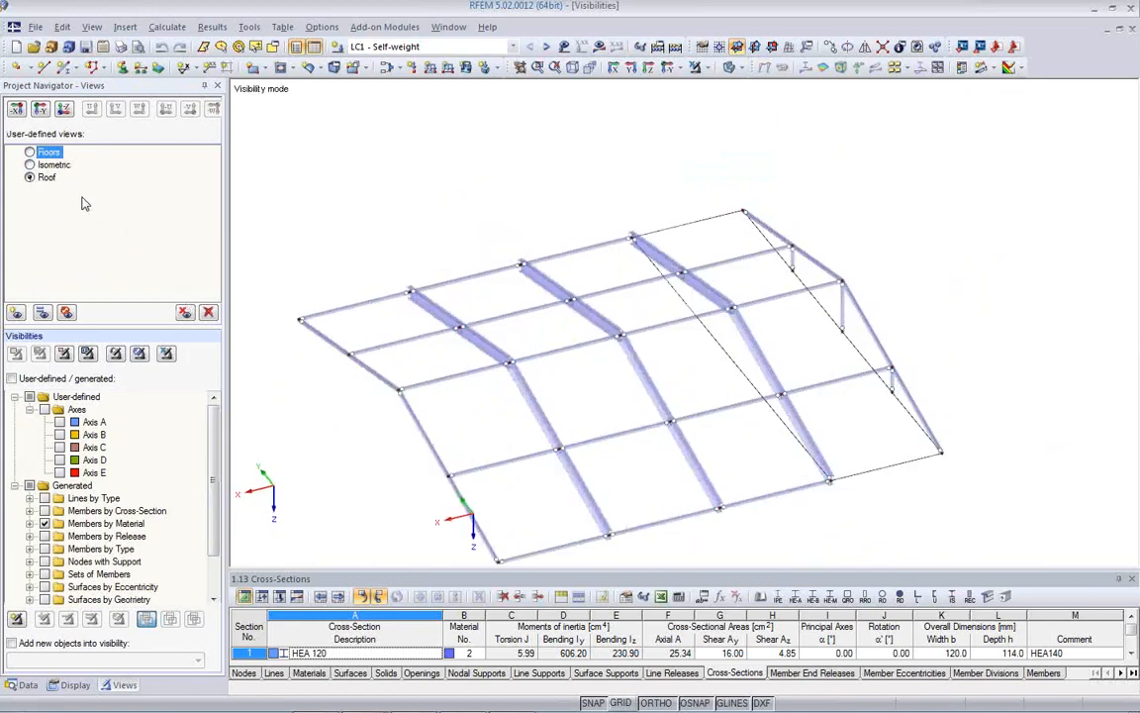
Cancel the visibility mode so all objects are displayed, and turn the whole building to a side view
{"action": "left_click", "coordinate": [695, 67]}
{"action": "middle_click_drag", "start_coordinate": [724, 436], "coordinate": [577, 147]}
{"action": "middle_click_drag", "start_coordinate": [657, 448], "coordinate": [570, 445]}
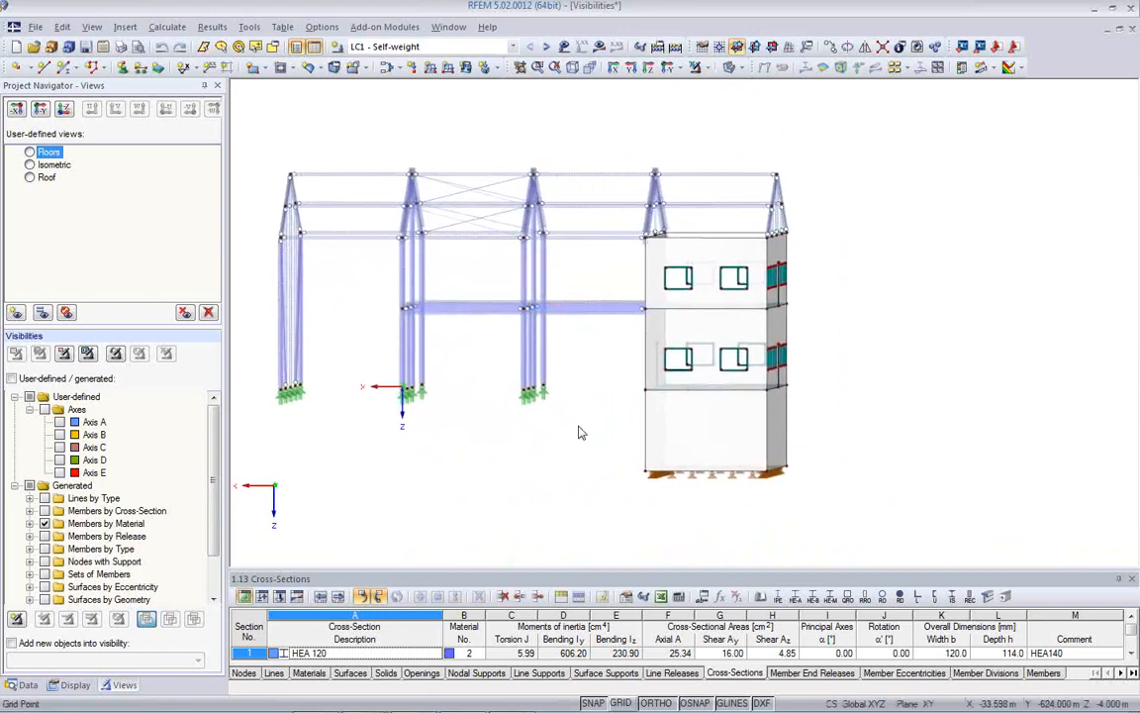
Select the building's lower floor slab with a selection window and isolate it as a visibility of the selected objects
{"action": "left_click_drag", "start_coordinate": [628, 373], "coordinate": [793, 390]}
{"action": "middle_click_drag", "start_coordinate": [633, 442], "coordinate": [606, 458], "text": "ctrl"}
{"action": "left_click_drag", "start_coordinate": [622, 377], "coordinate": [794, 407]}
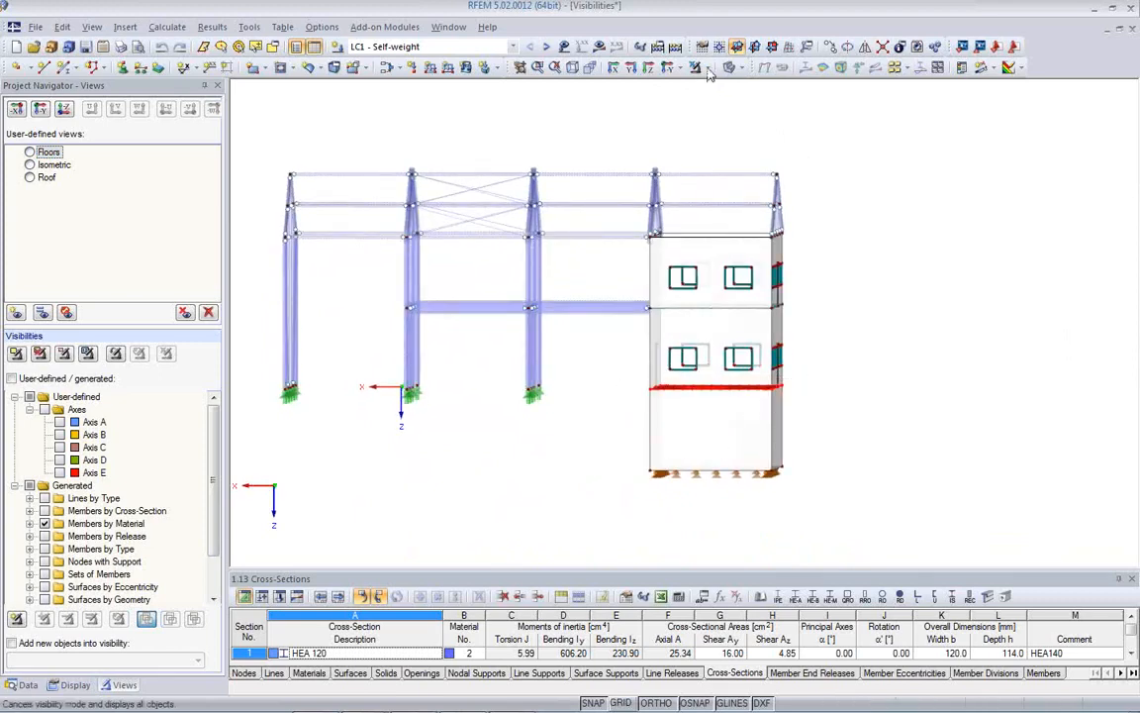
{"action": "left_click", "coordinate": [636, 66]}
{"action": "left_click", "coordinate": [727, 89]}
Display the LC1 self-weight global deformations on the isolated floor slab in a three-dimensional view
{"action": "middle_click_drag", "start_coordinate": [610, 365], "coordinate": [797, 497], "text": "ctrl"}
{"action": "middle_click_drag", "start_coordinate": [737, 465], "coordinate": [701, 408]}
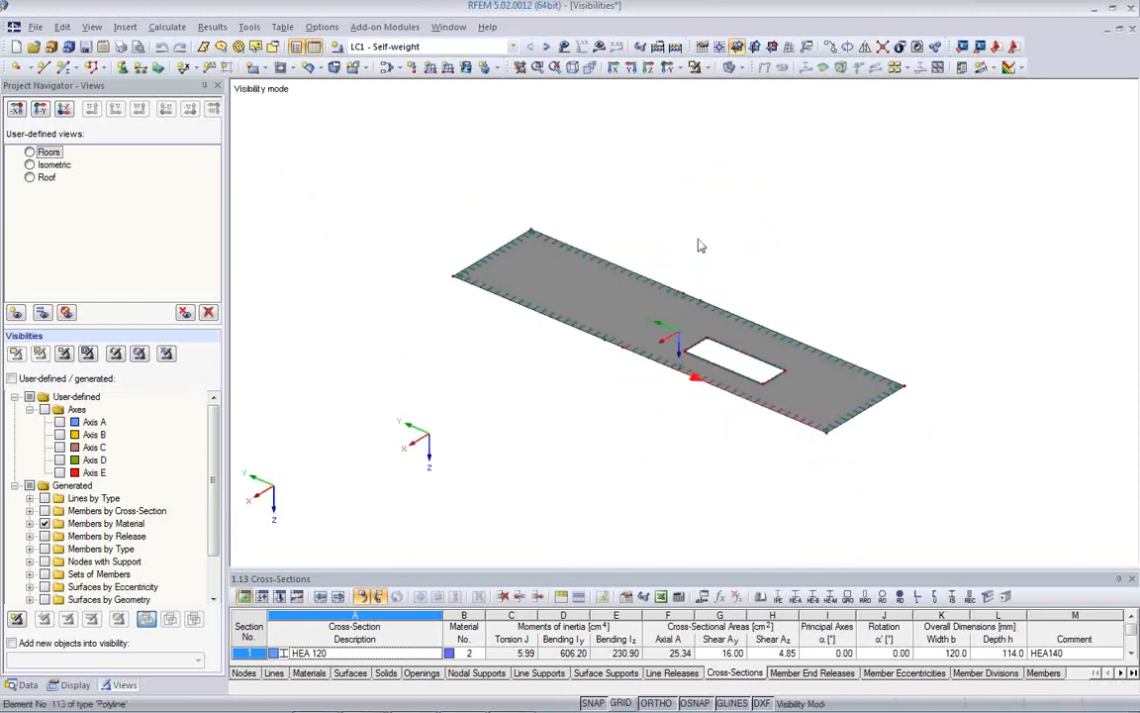
{"action": "left_click", "coordinate": [564, 47]}
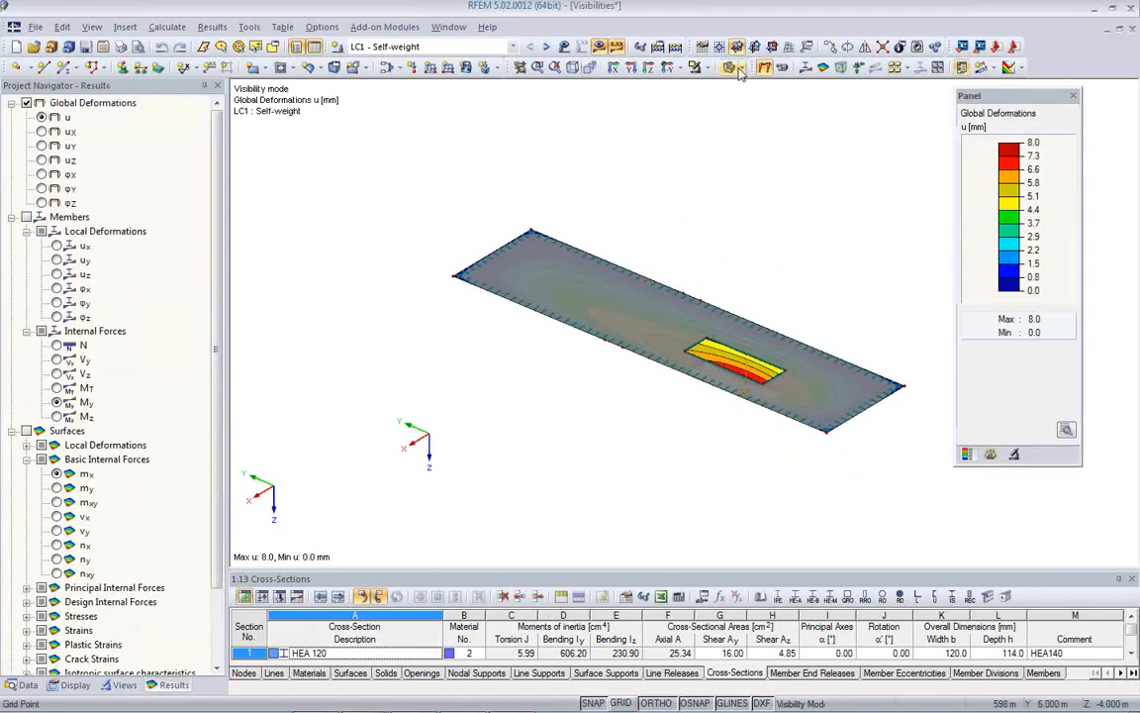
Save the rotated deformation display of the isolated floor slab as a new user-defined view named Floor 1
{"action": "mouse_move", "coordinate": [645, 452]}
{"action": "middle_mouse_down", "text": "ctrl"}
{"action": "mouse_move", "coordinate": [654, 504]}
{"action": "mouse_move", "coordinate": [626, 432]}
{"action": "mouse_move", "coordinate": [636, 471]}
{"action": "mouse_move", "coordinate": [640, 462]}
{"action": "middle_mouse_up", "text": "ctrl"}
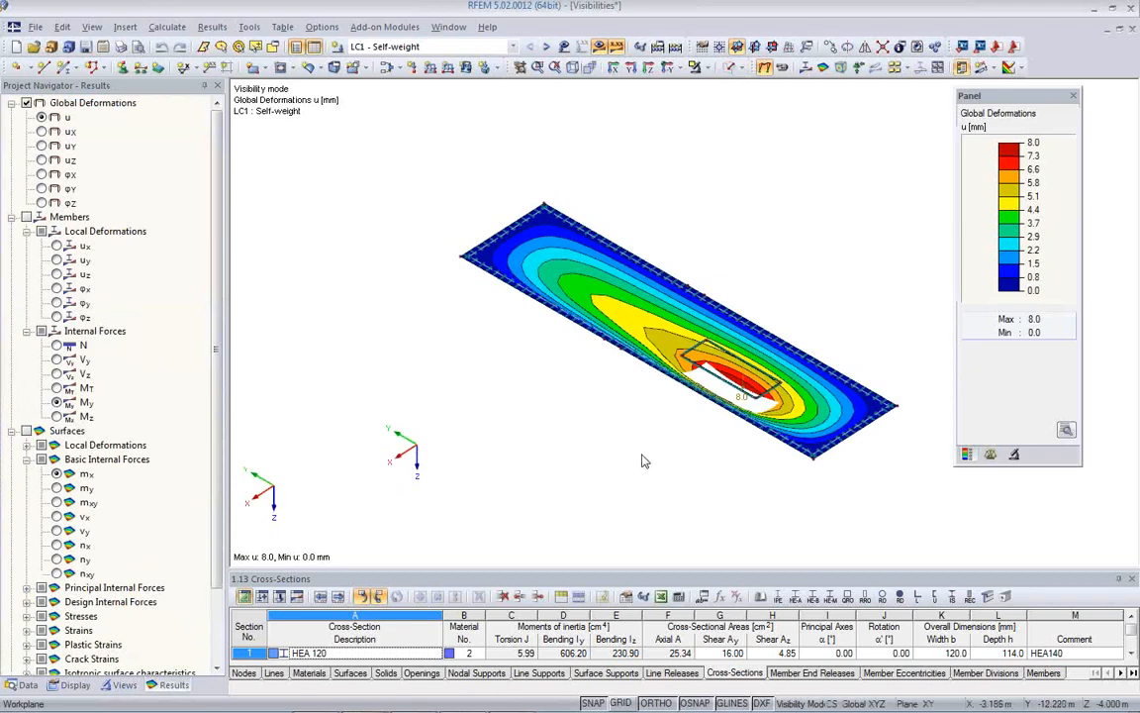
{"action": "mouse_move", "coordinate": [651, 415]}
{"action": "middle_mouse_down"}
{"action": "mouse_move", "coordinate": [583, 363]}
{"action": "mouse_move", "coordinate": [667, 418]}
{"action": "mouse_move", "coordinate": [661, 424]}
{"action": "middle_mouse_up"}
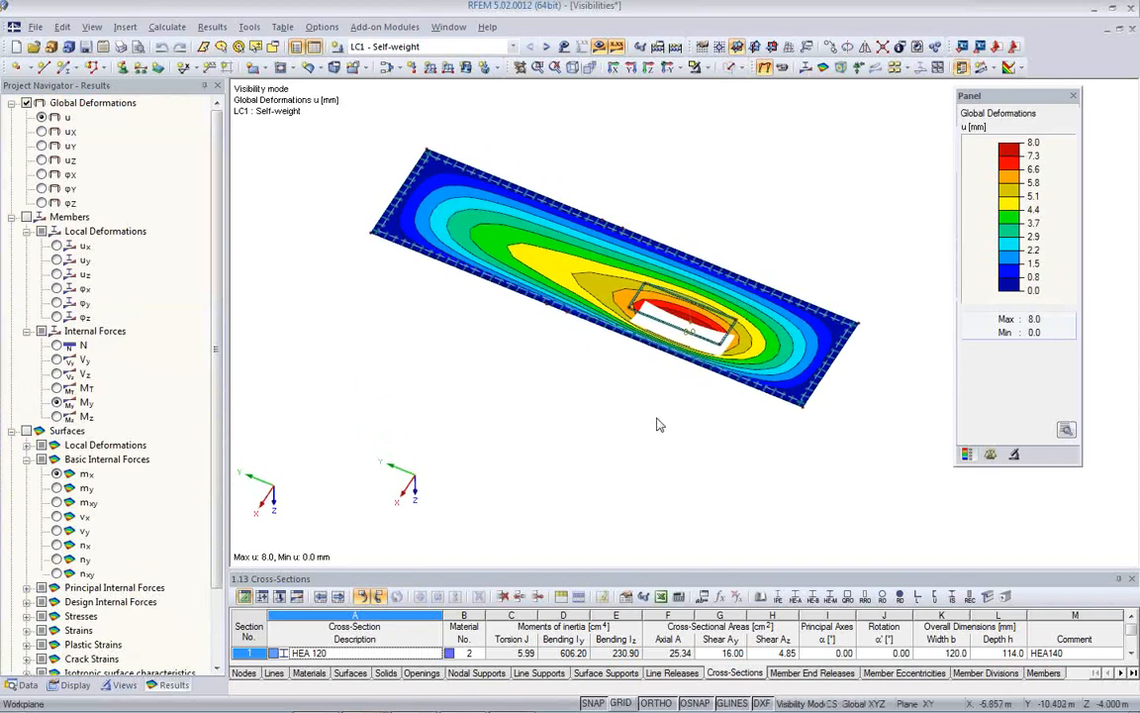
{"action": "left_click", "coordinate": [121, 685]}
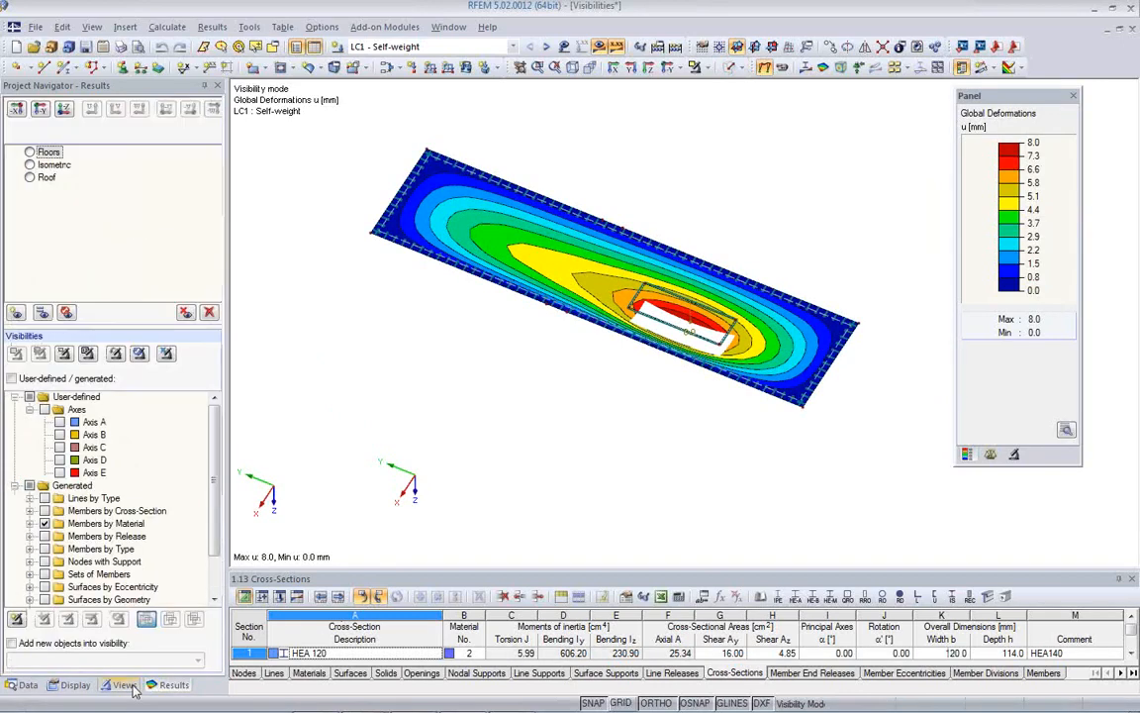
{"action": "left_click", "coordinate": [16, 313]}
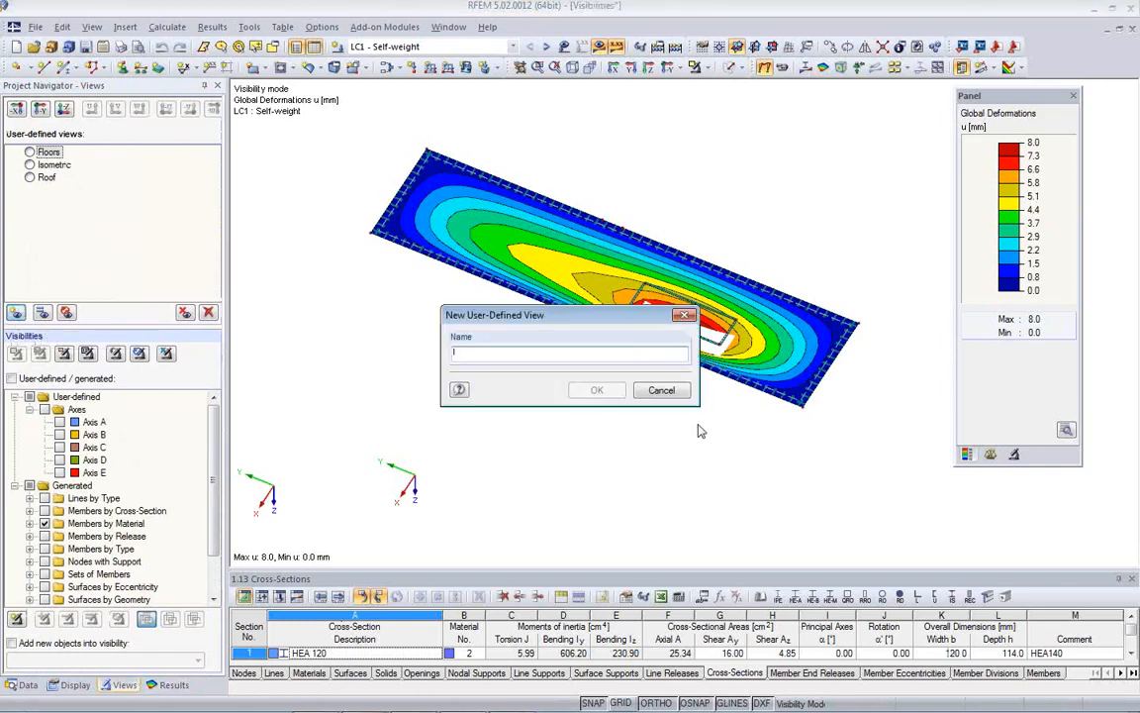
{"action": "type", "text": "Floor 1"}
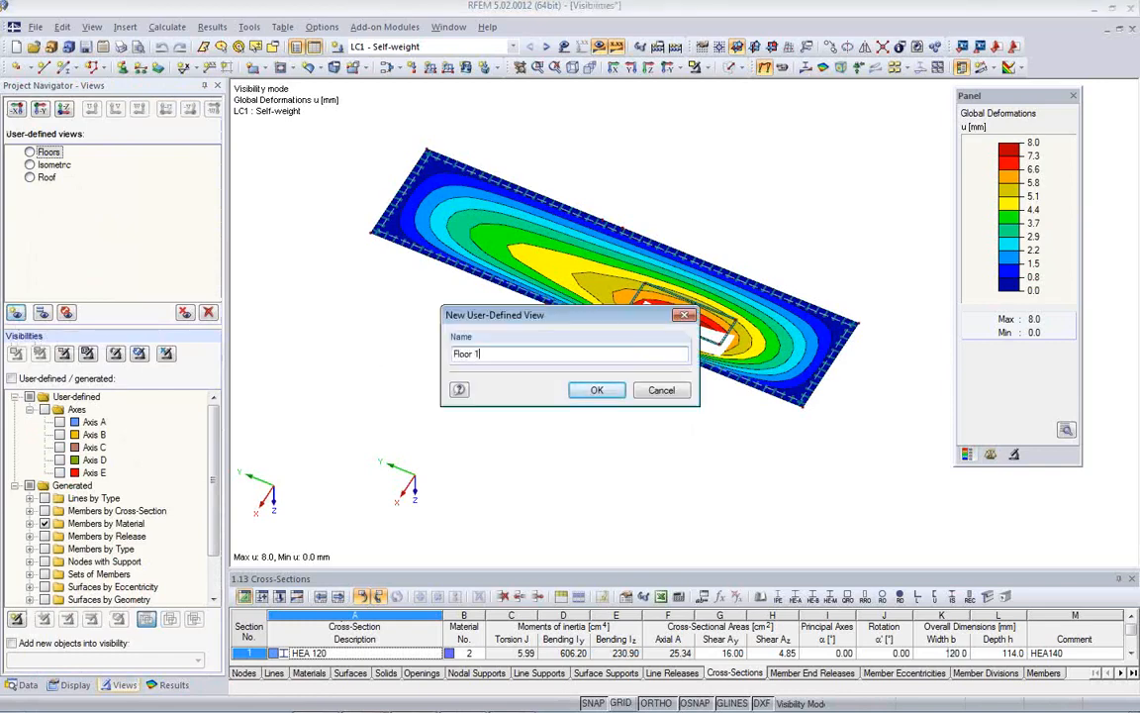
{"action": "left_click", "coordinate": [597, 390]}
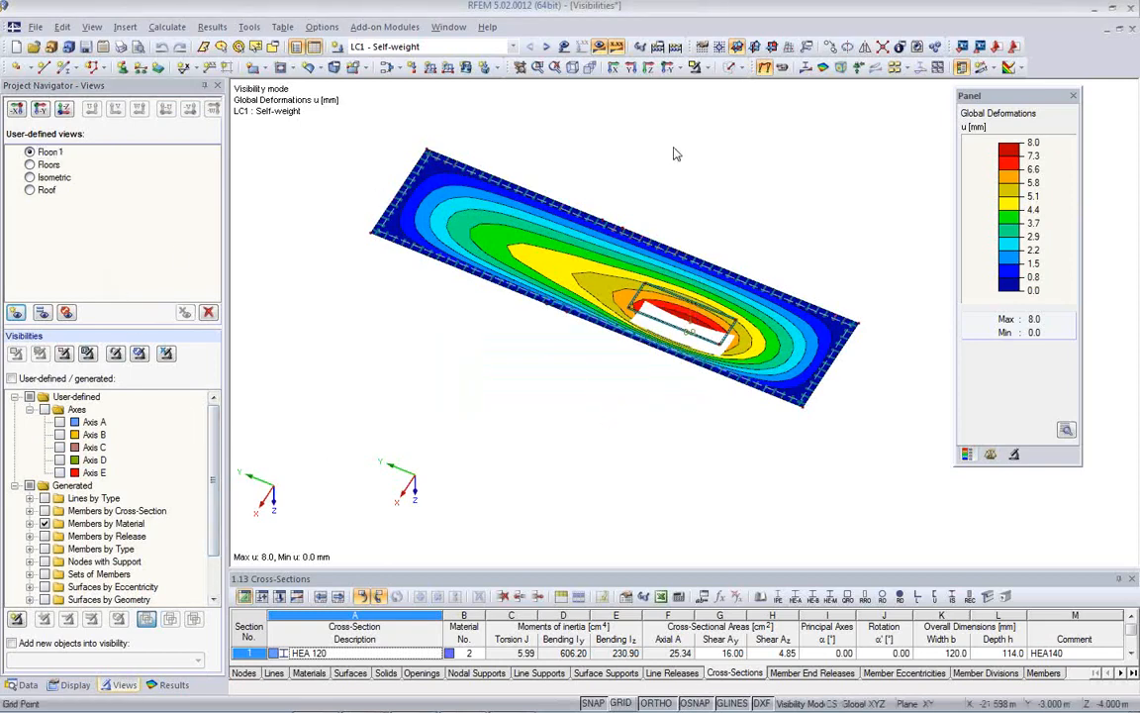
Cancel the visibility mode and replace the deformation results with the LC1 loads on the whole building
{"action": "left_click", "coordinate": [705, 68]}
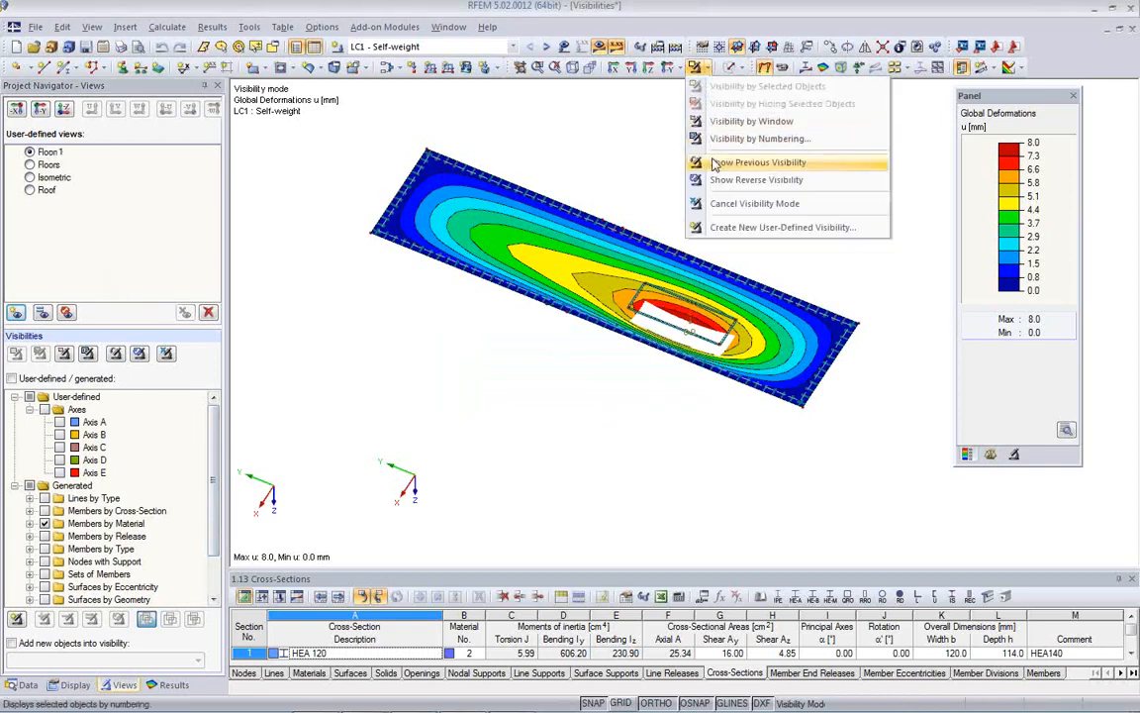
{"action": "left_click", "coordinate": [716, 204]}
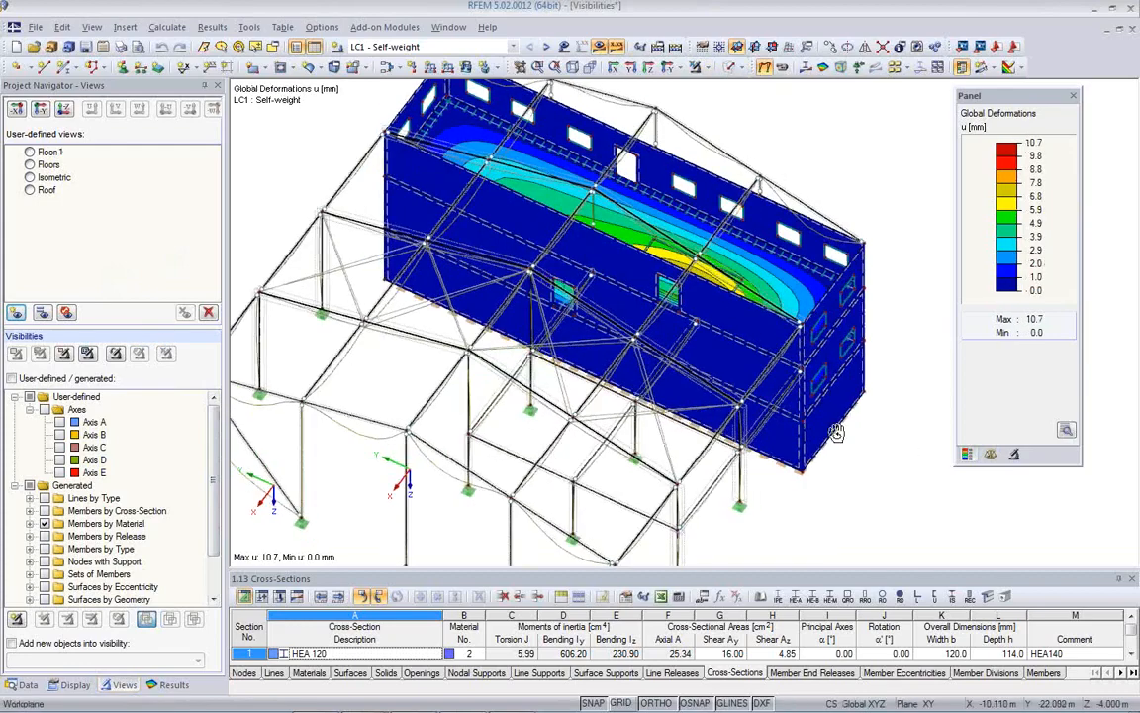
{"action": "left_click", "coordinate": [762, 71]}
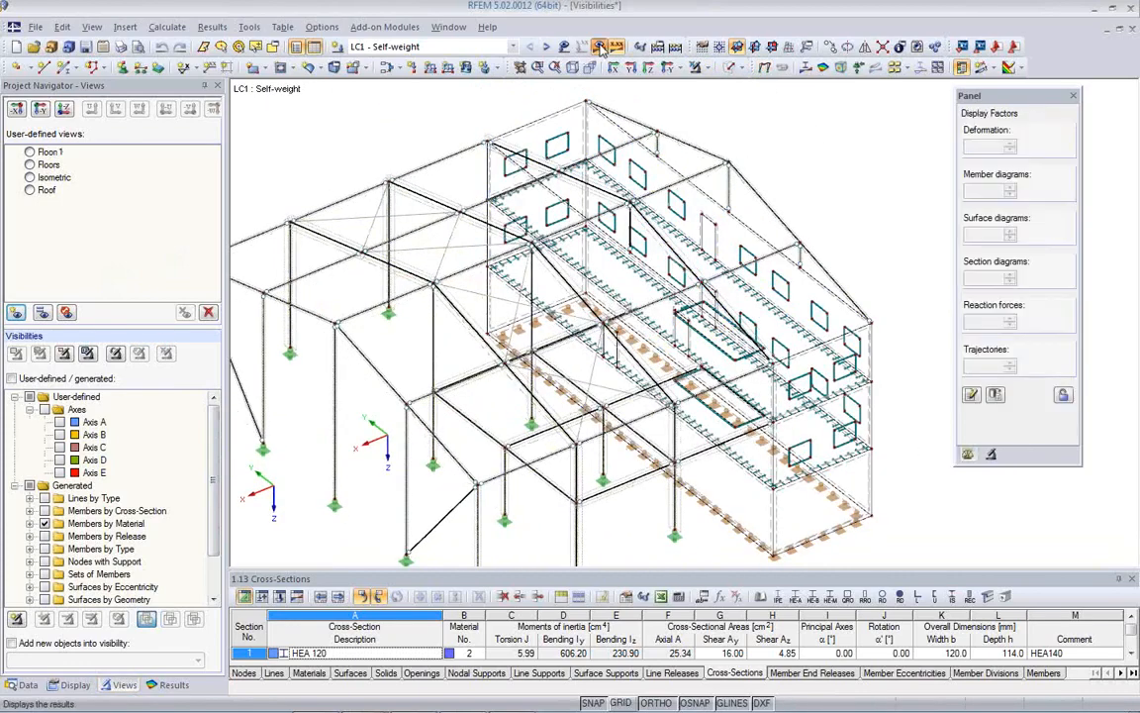
{"action": "left_click", "coordinate": [600, 47]}
{"action": "middle_click_drag", "start_coordinate": [640, 275], "coordinate": [732, 226]}
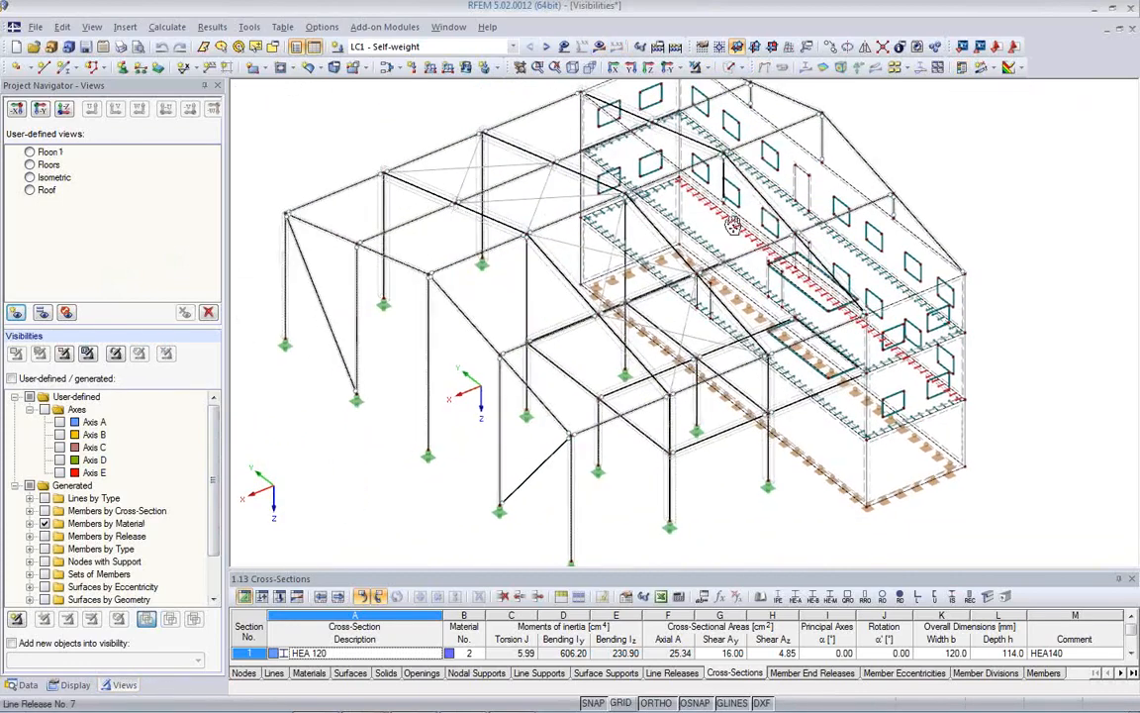
{"action": "left_click", "coordinate": [564, 47]}
{"action": "middle_click_drag", "start_coordinate": [629, 339], "coordinate": [569, 193], "text": "ctrl"}
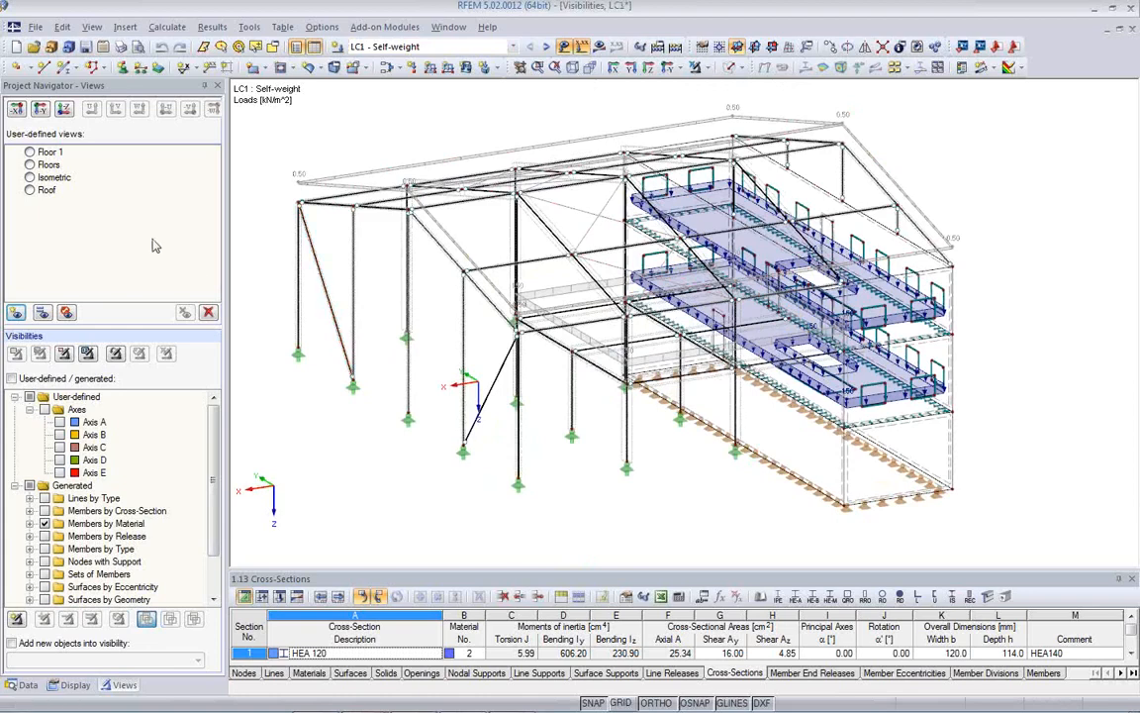
Recall the user-defined view Floor 1 and turn the slab to a plan view along the Z direction
{"action": "left_click", "coordinate": [30, 152]}
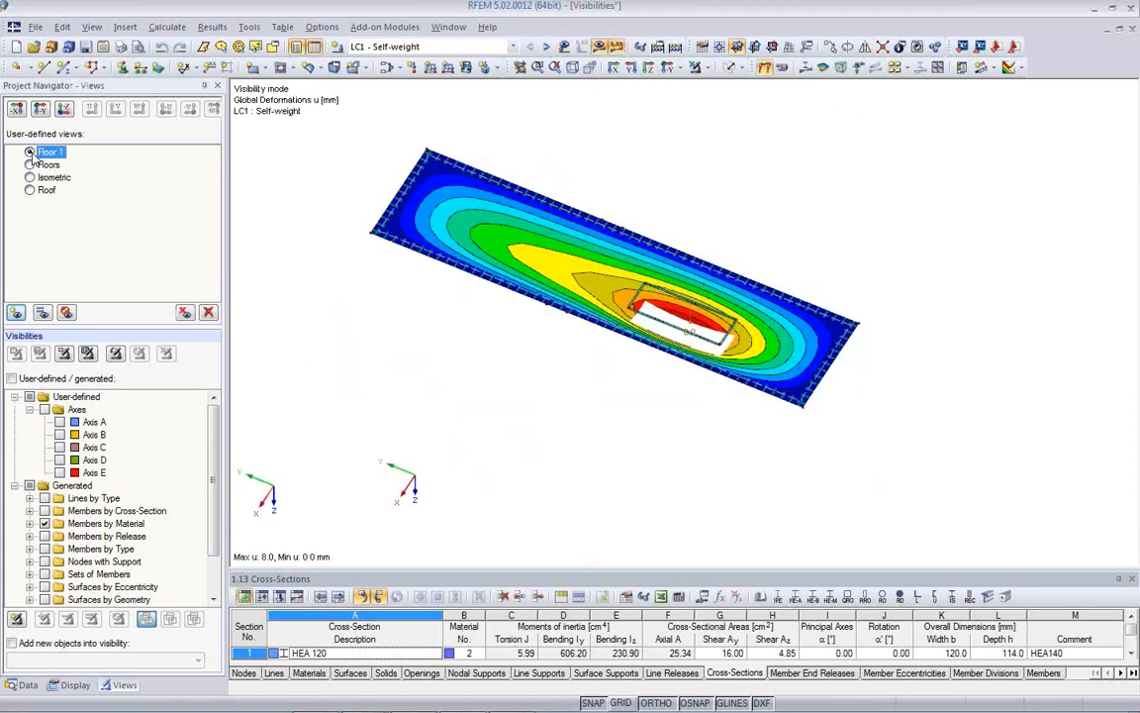
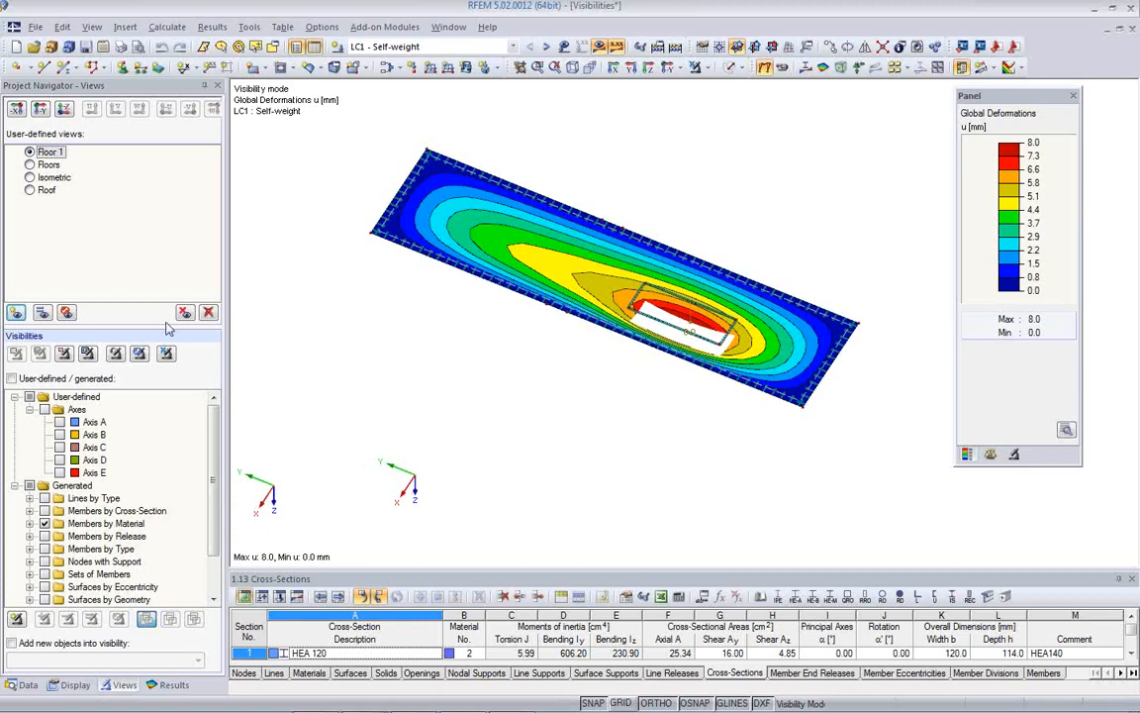
{"action": "middle_click_drag", "start_coordinate": [509, 389], "coordinate": [116, 327], "text": "ctrl"}
{"action": "middle_click_drag", "start_coordinate": [584, 455], "coordinate": [639, 386], "text": "ctrl"}
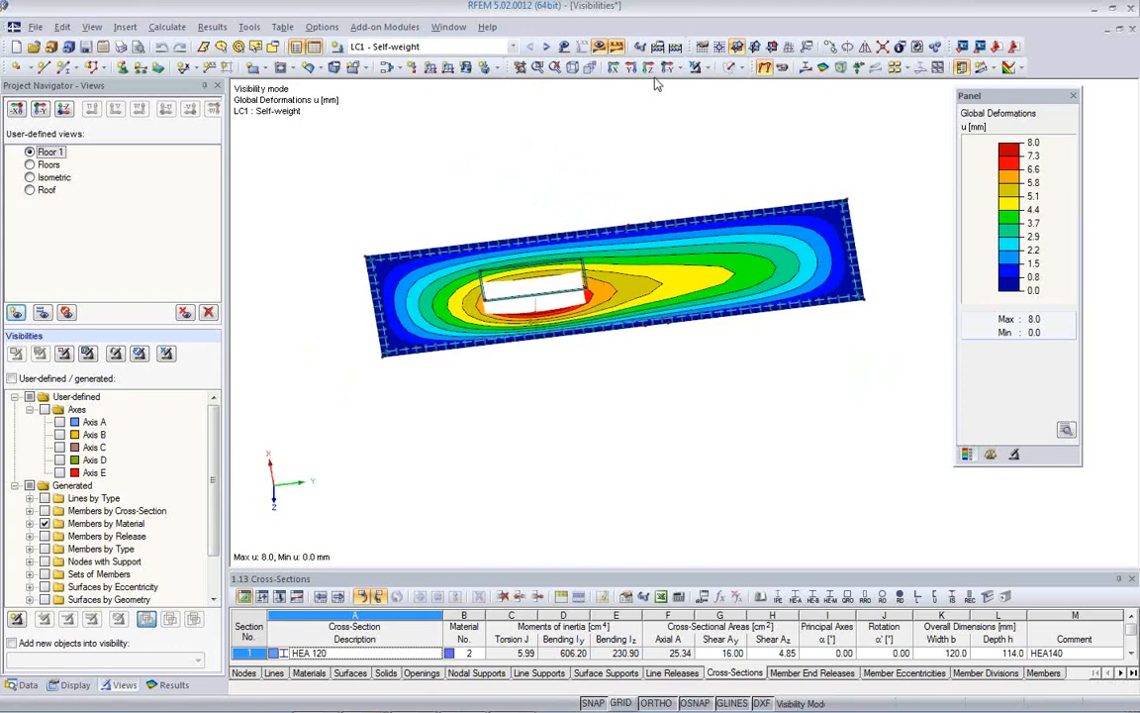
{"action": "left_click", "coordinate": [591, 66]}
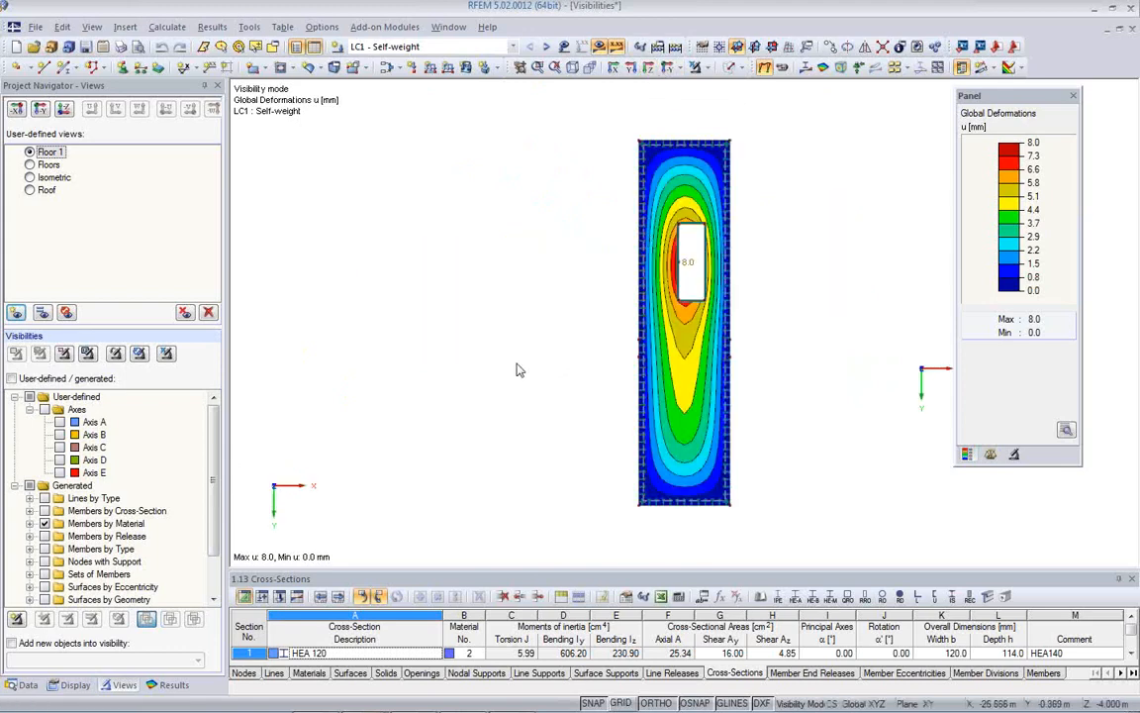
Overwrite the Floor 1 view with the plan view, and refresh it after rotating the slab
{"action": "left_click", "coordinate": [51, 152]}
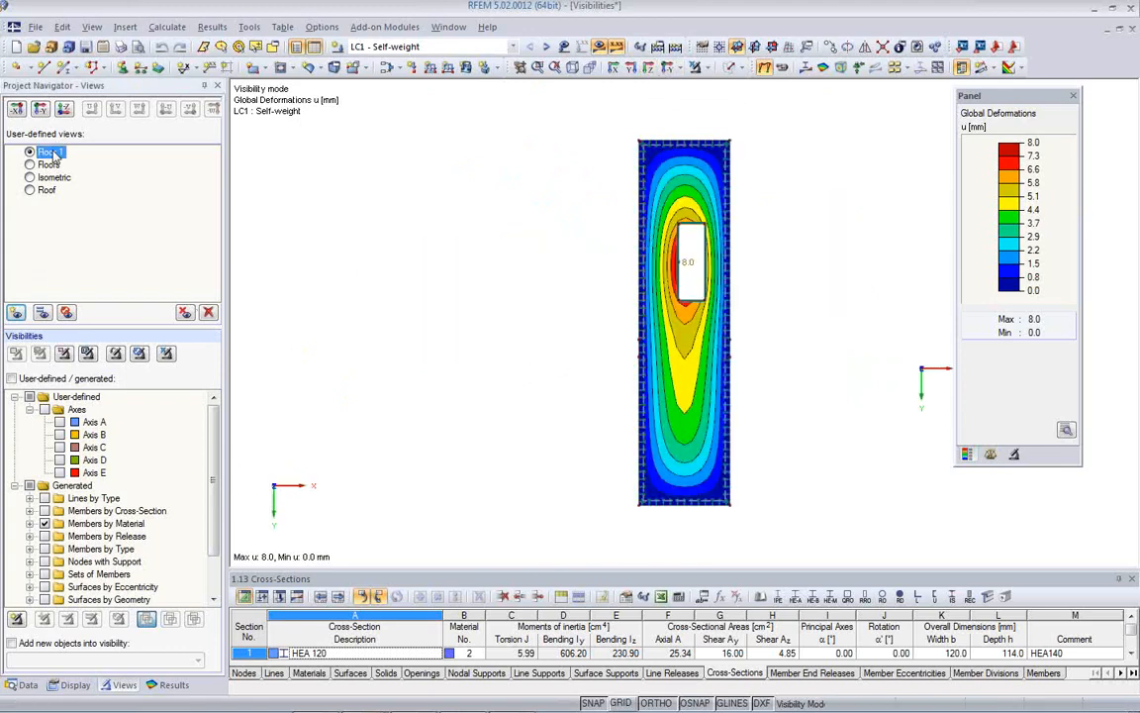
{"action": "left_click", "coordinate": [44, 320]}
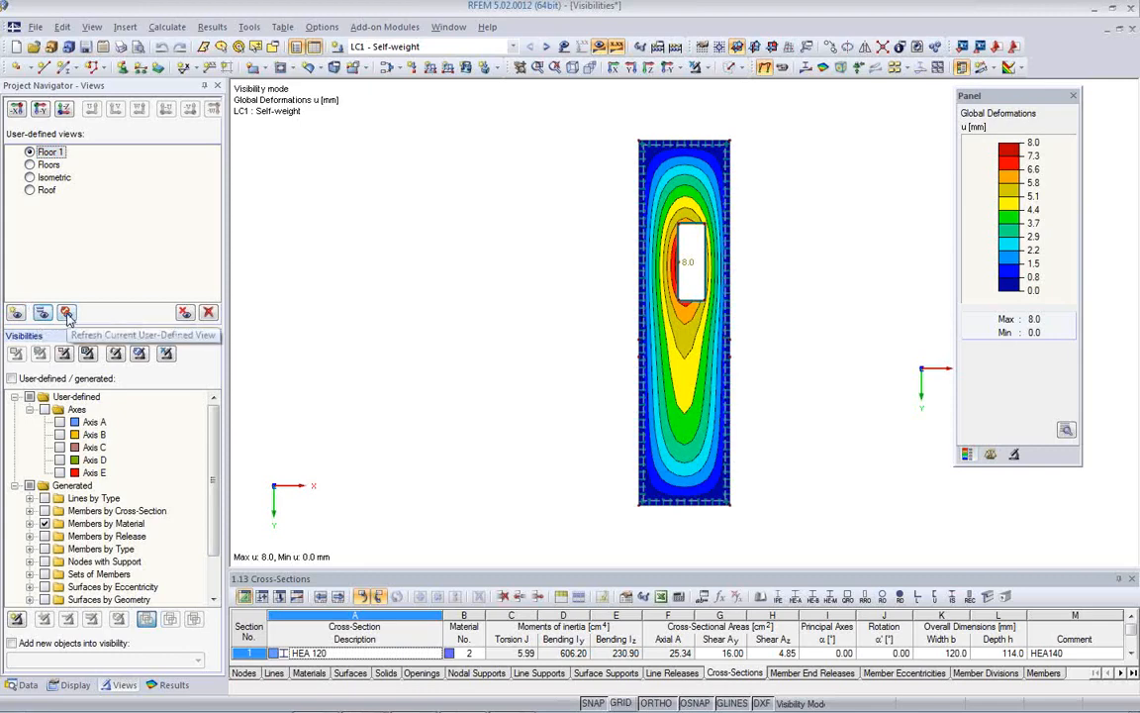
{"action": "middle_click_drag", "start_coordinate": [461, 374], "coordinate": [358, 297], "text": "ctrl"}
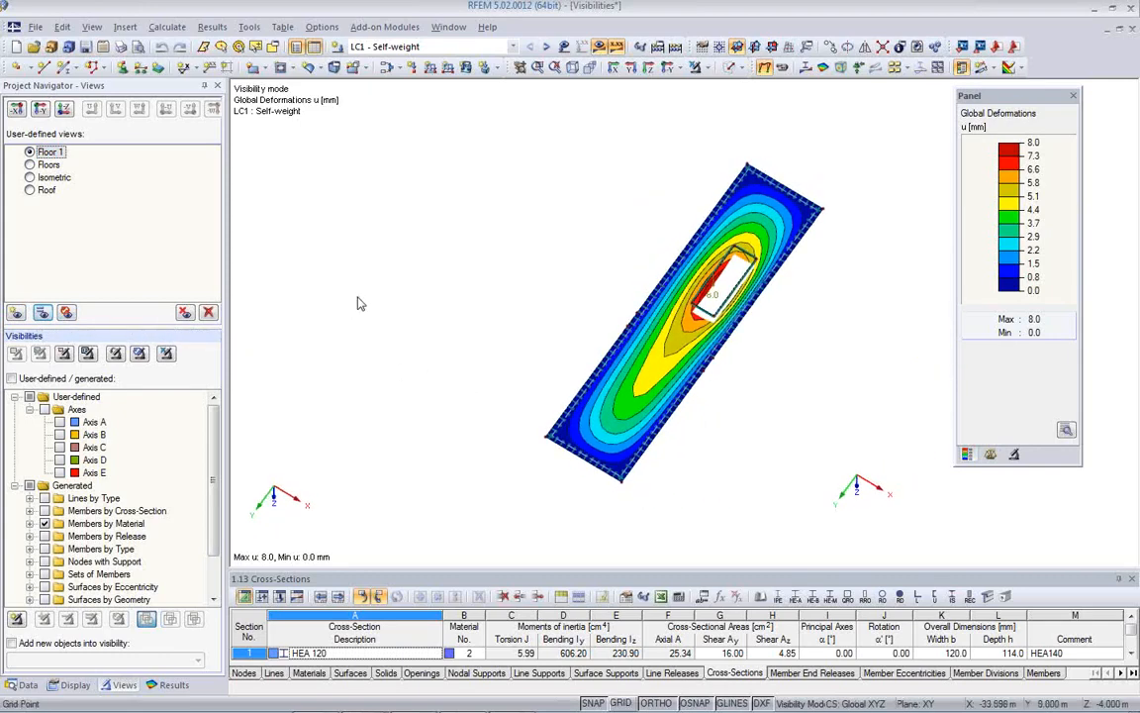
{"action": "left_click", "coordinate": [67, 313]}
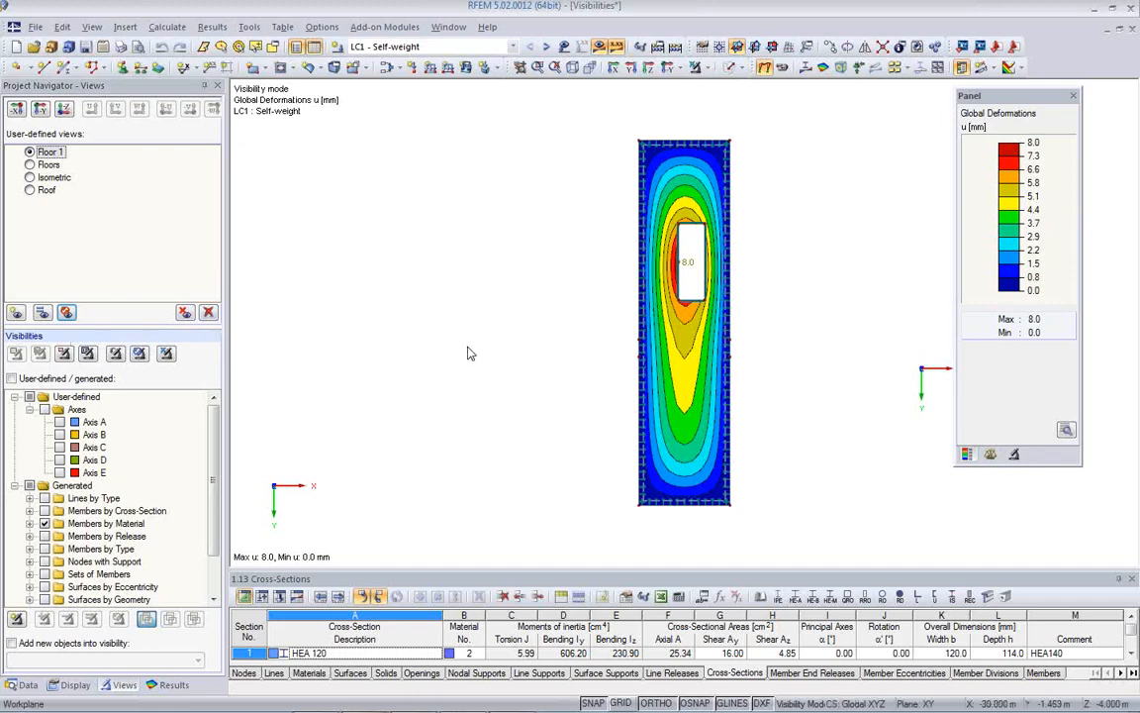
Cancel the visibility mode and show the whole building as a solid isometric model without results or loads
{"action": "left_click", "coordinate": [697, 75]}
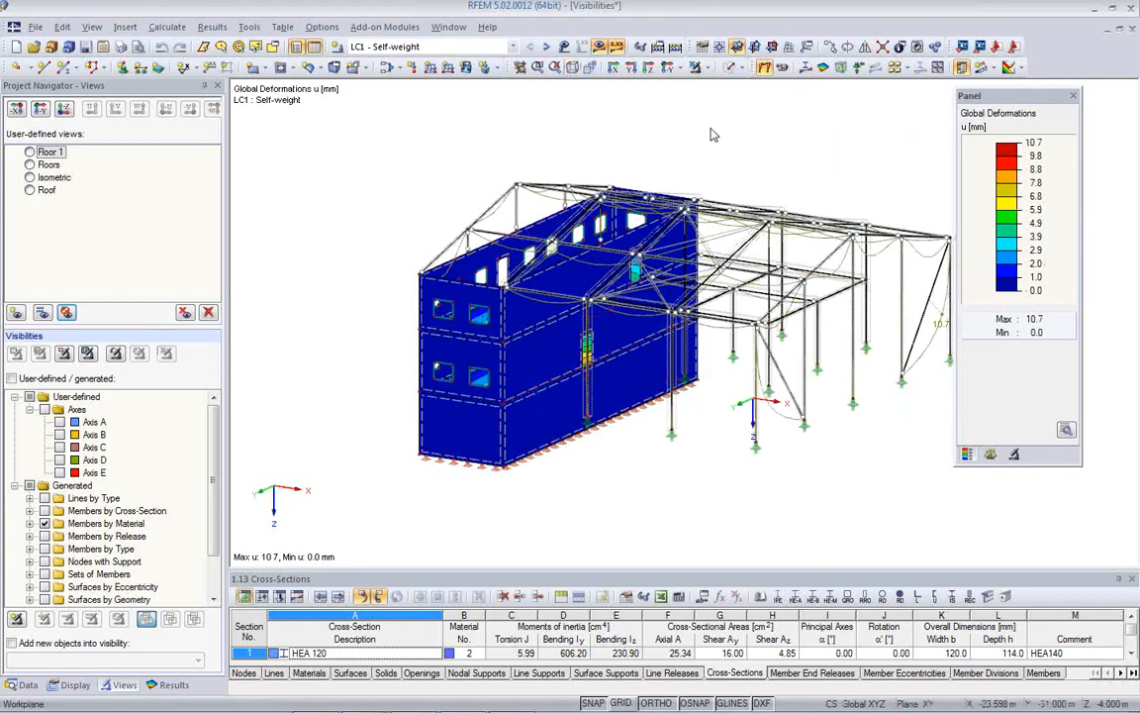
{"action": "left_click", "coordinate": [599, 46]}
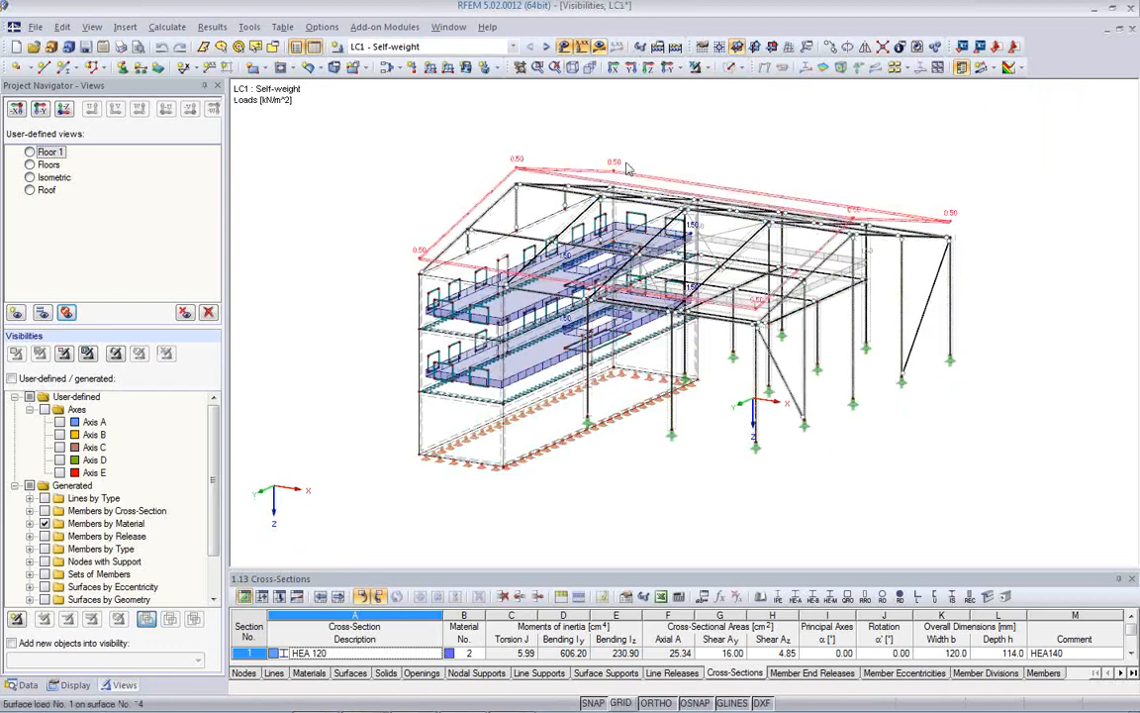
{"action": "left_click", "coordinate": [565, 46]}
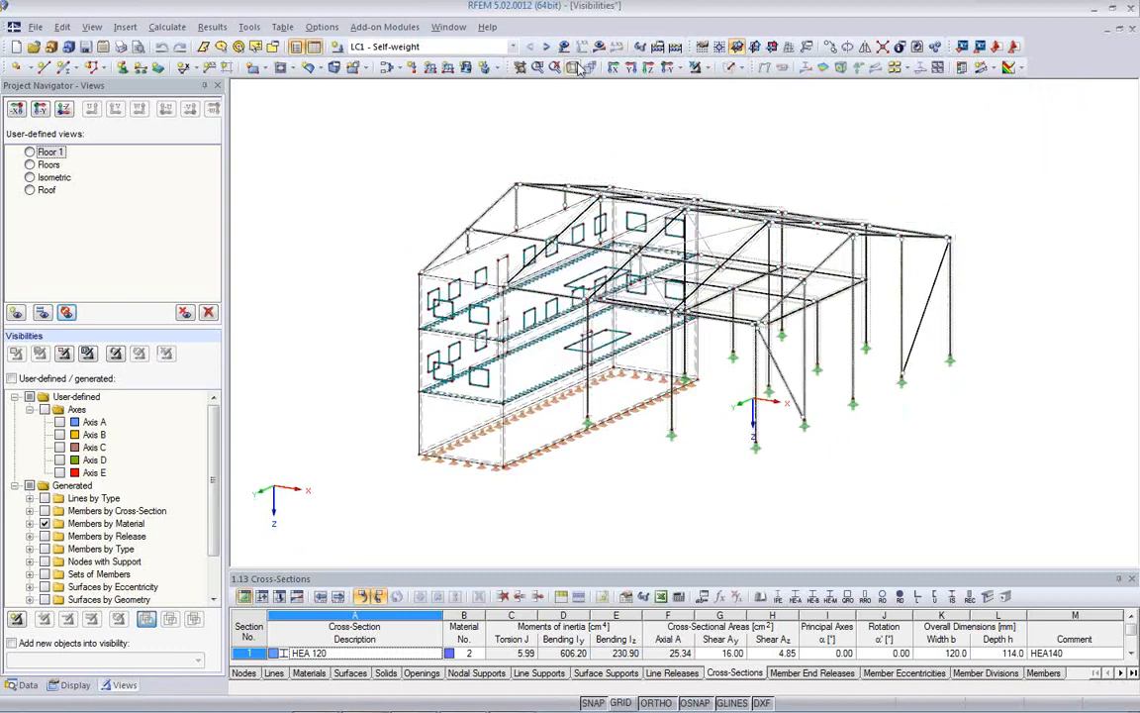
{"action": "left_click", "coordinate": [729, 73]}
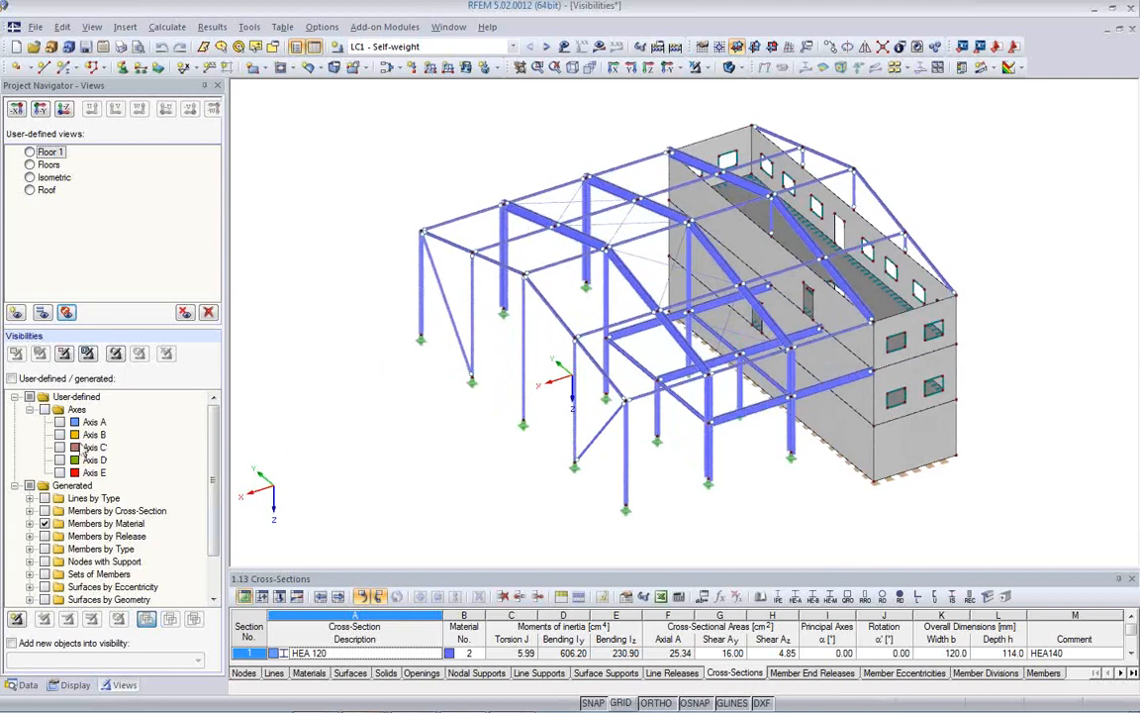
Display the user-defined visibilities Axis A to Axis E together, with the generated Members by Material visibility turned off
{"action": "left_click", "coordinate": [59, 421]}
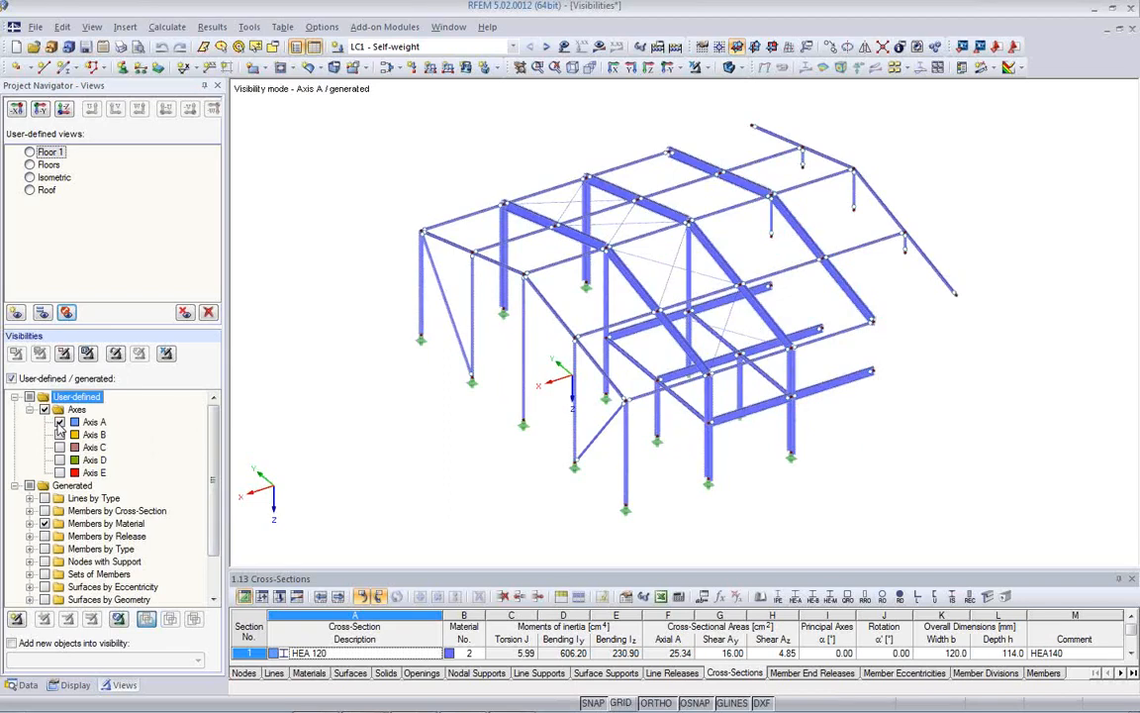
{"action": "left_click", "coordinate": [44, 523]}
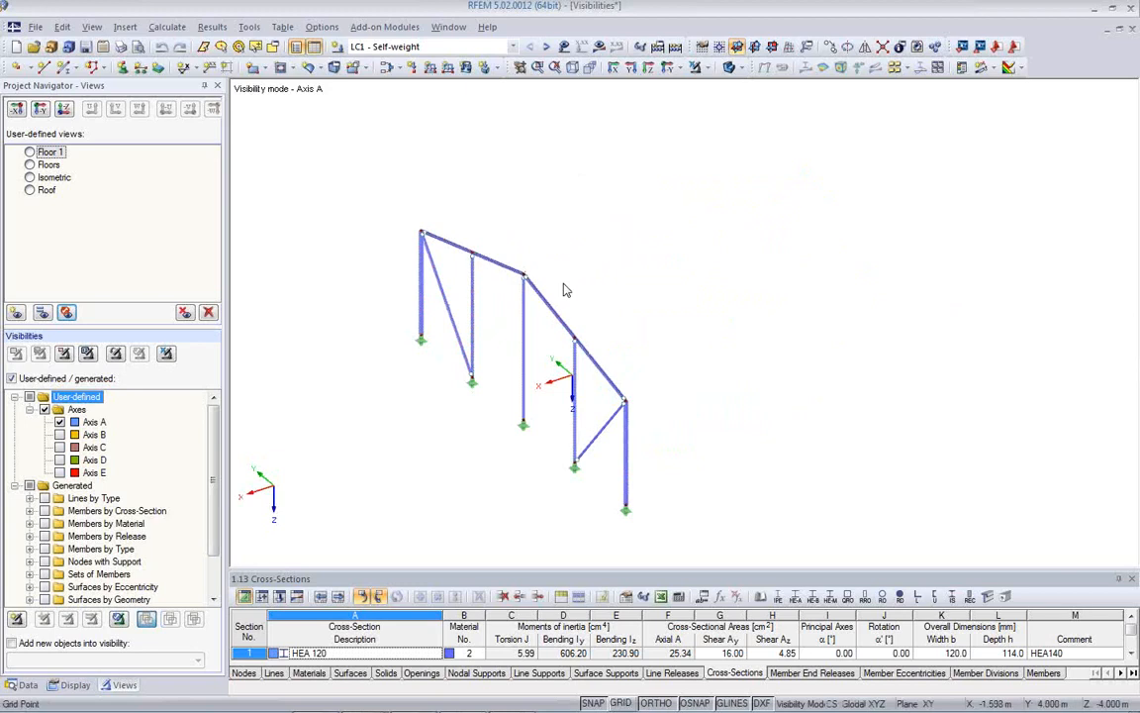
{"action": "left_click", "coordinate": [59, 434]}
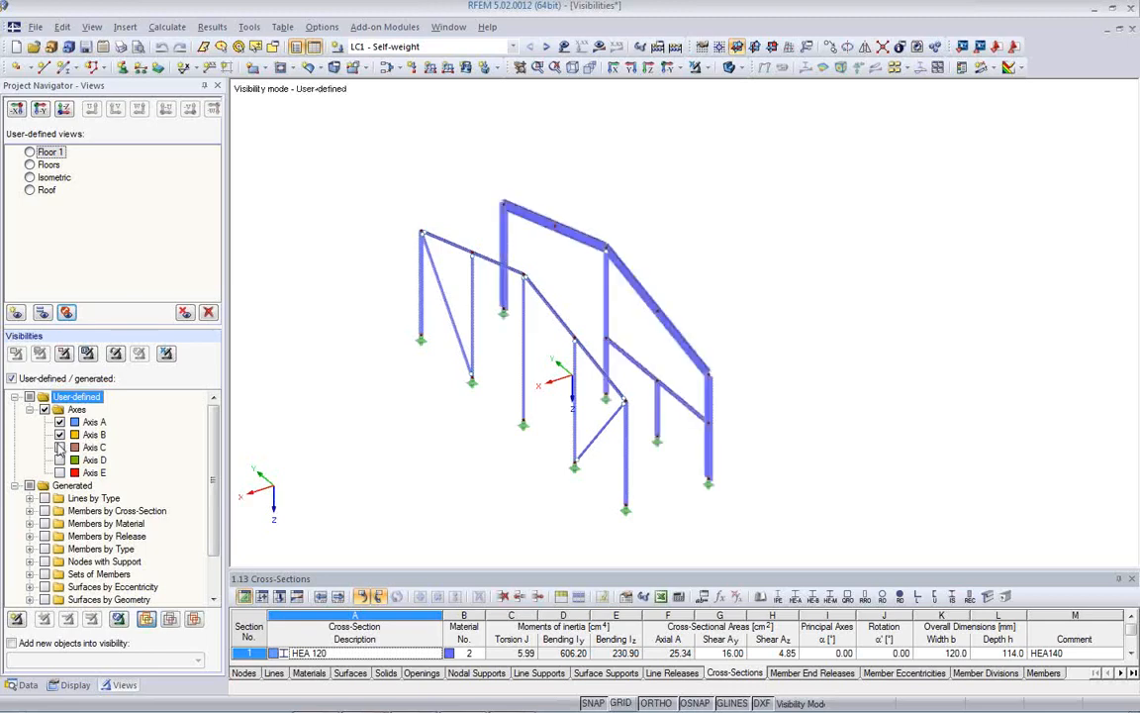
{"action": "left_click", "coordinate": [59, 447]}
{"action": "left_click", "coordinate": [59, 460]}
{"action": "left_click", "coordinate": [60, 473]}
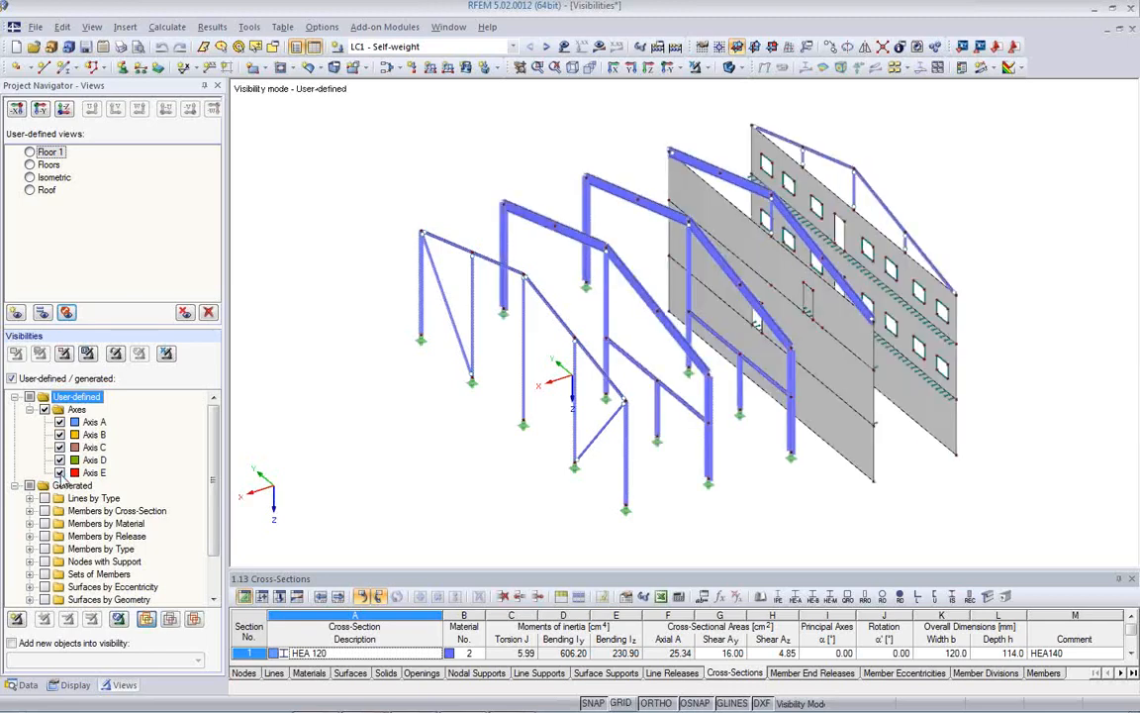
{"action": "middle_click_drag", "start_coordinate": [799, 480], "coordinate": [683, 406], "text": "ctrl"}
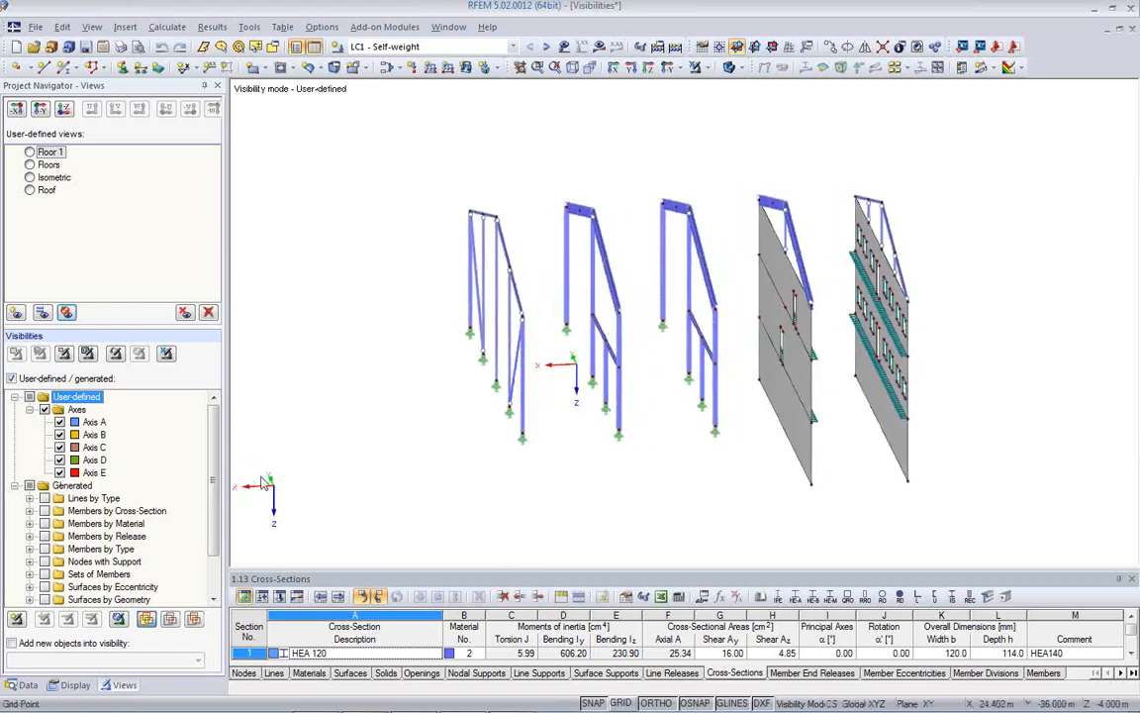
Turn off the Axis D and Axis E visibilities and show hidden objects in the background
{"action": "left_click", "coordinate": [59, 461]}
{"action": "left_click", "coordinate": [60, 473]}
{"action": "middle_click_drag", "start_coordinate": [267, 451], "coordinate": [317, 421], "text": "ctrl"}
{"action": "right_click", "coordinate": [336, 261]}
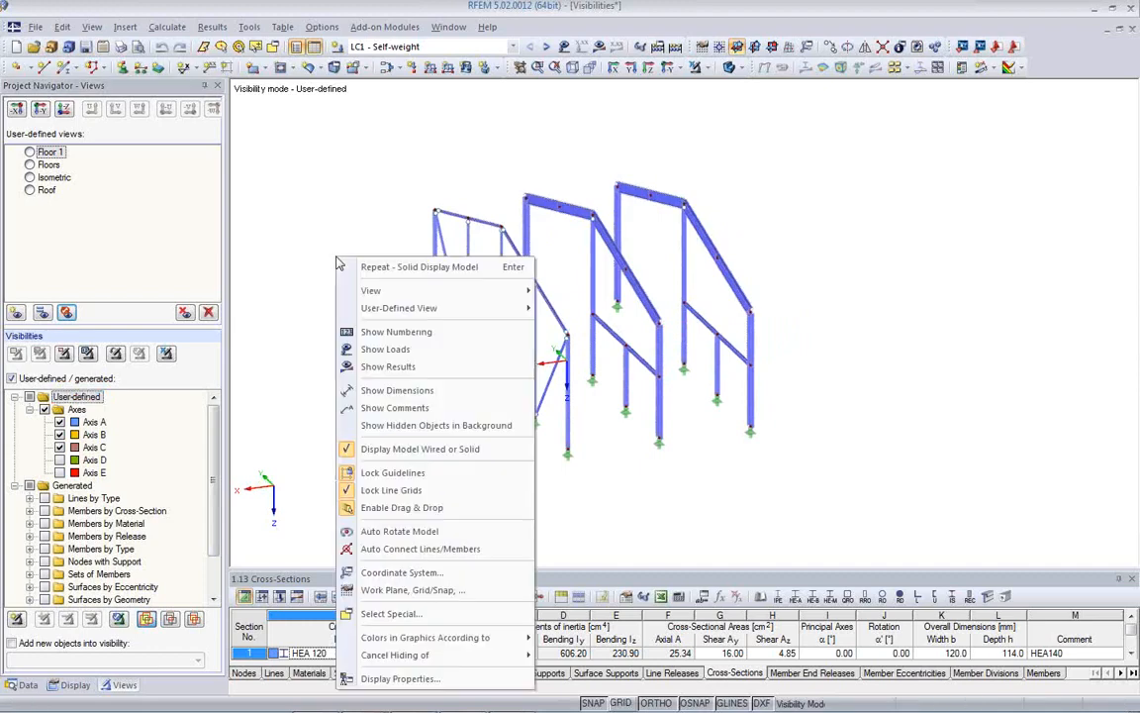
{"action": "left_click", "coordinate": [379, 434]}
{"action": "middle_click_drag", "start_coordinate": [382, 433], "coordinate": [451, 452], "text": "ctrl"}
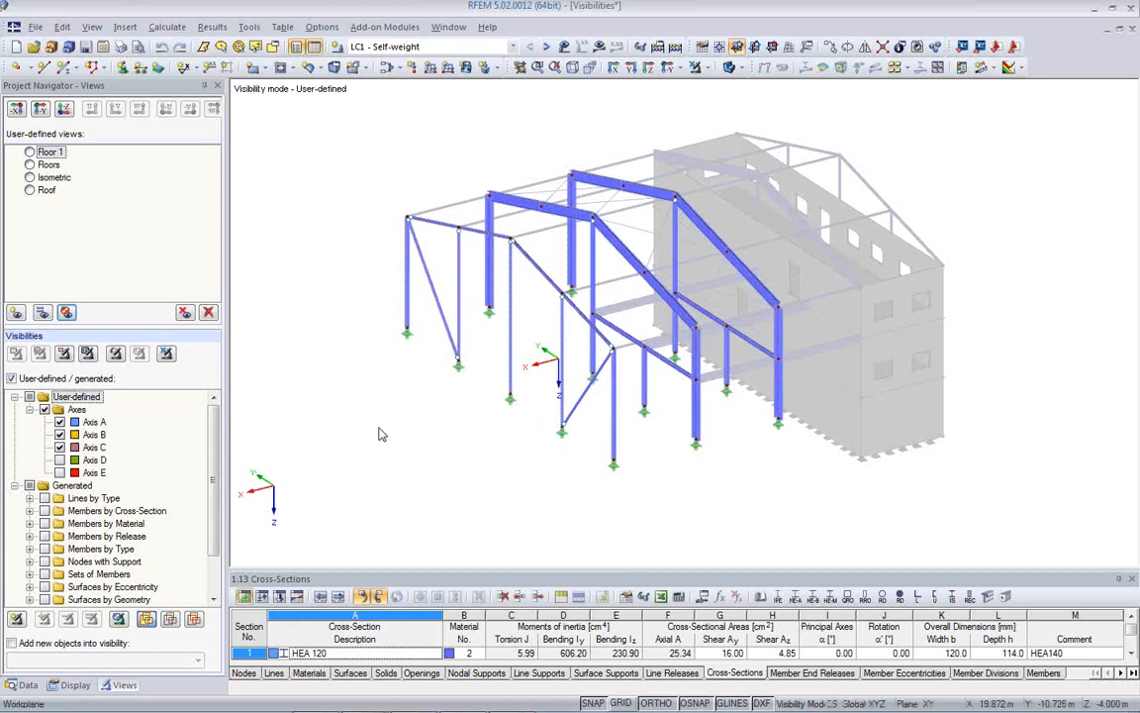
Cancel the visibility mode and window-select the hall's intermediate floor beams from a side view
{"action": "left_click", "coordinate": [166, 356]}
{"action": "middle_click_drag", "start_coordinate": [618, 418], "coordinate": [534, 331], "text": "ctrl"}
{"action": "middle_click_drag", "start_coordinate": [625, 321], "coordinate": [721, 357], "text": "ctrl"}
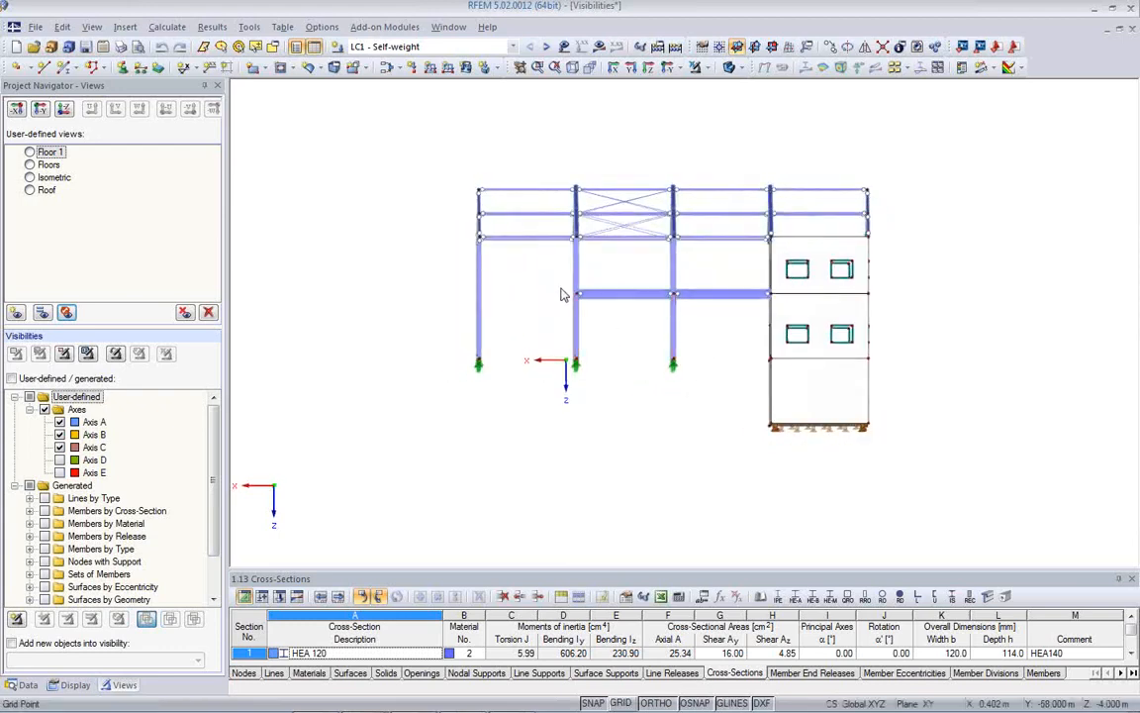
{"action": "left_click_drag", "start_coordinate": [559, 282], "coordinate": [745, 309]}
{"action": "mouse_move", "coordinate": [739, 348]}
{"action": "middle_mouse_down", "text": "ctrl"}
{"action": "mouse_move", "coordinate": [731, 387]}
{"action": "mouse_move", "coordinate": [731, 362]}
{"action": "middle_mouse_up", "text": "ctrl"}
{"action": "left_click_drag", "start_coordinate": [735, 352], "coordinate": [723, 289]}
{"action": "middle_click_drag", "start_coordinate": [643, 340], "coordinate": [682, 499], "text": "ctrl"}
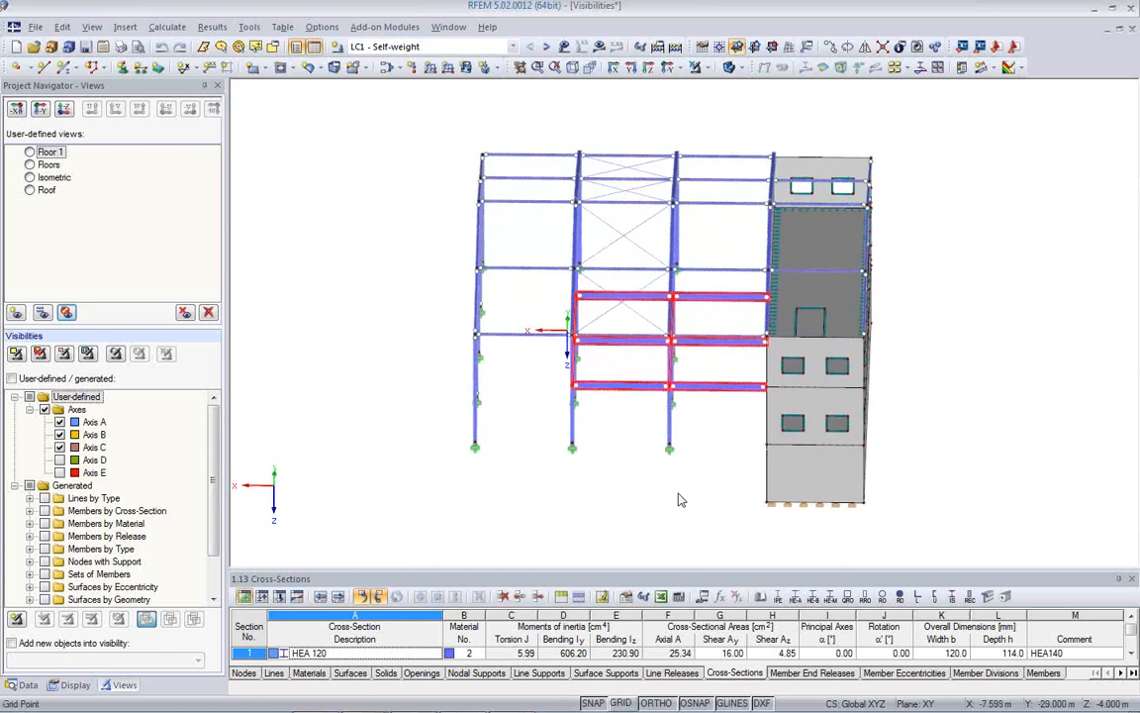
Create a user-defined visibility named Level1 from the selected floor beams and place it in a new group named Levels
{"action": "right_click", "coordinate": [626, 396]}
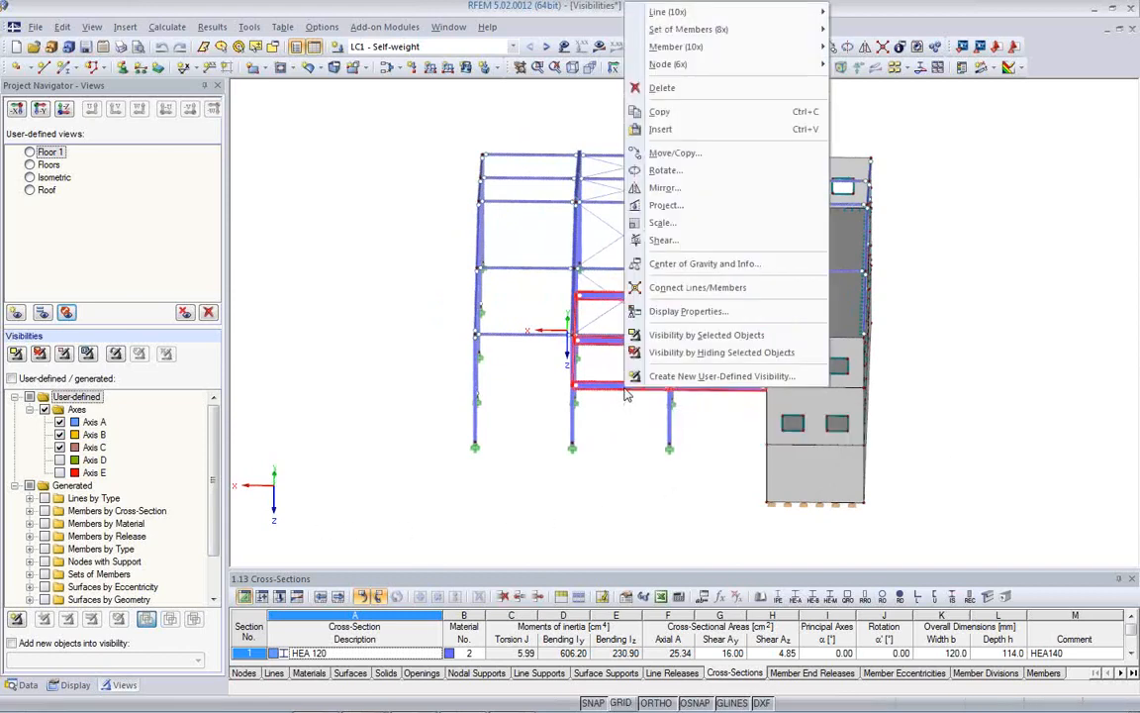
{"action": "left_click", "coordinate": [677, 377]}
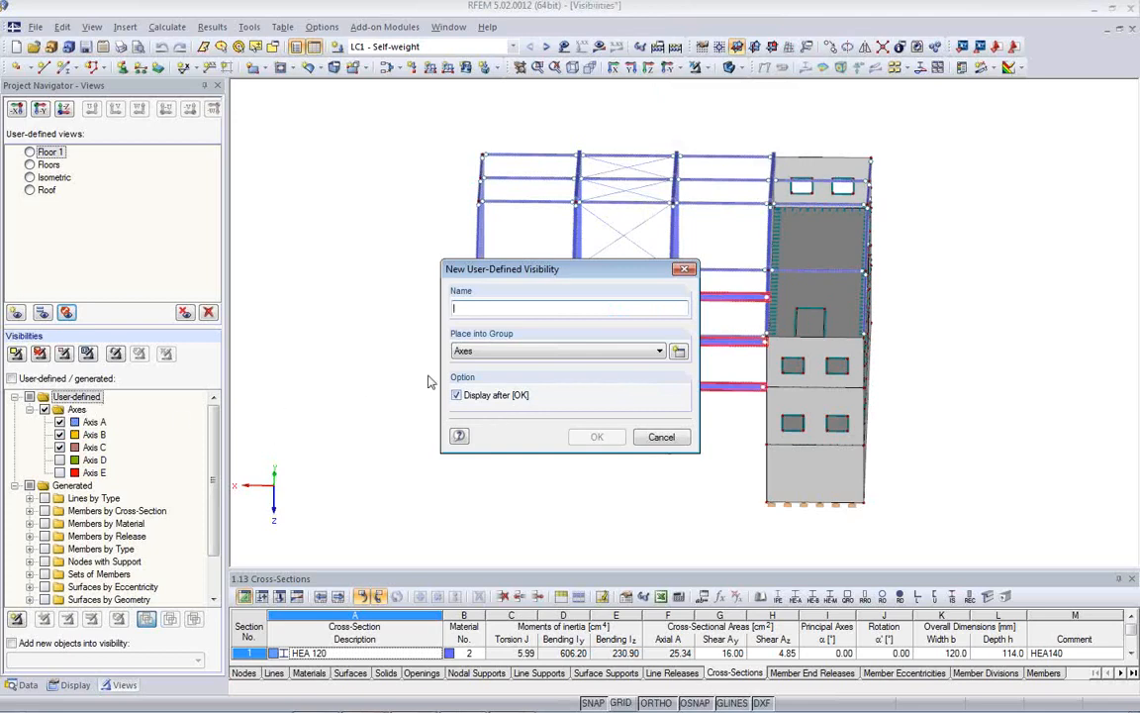
{"action": "left_click", "coordinate": [678, 354]}
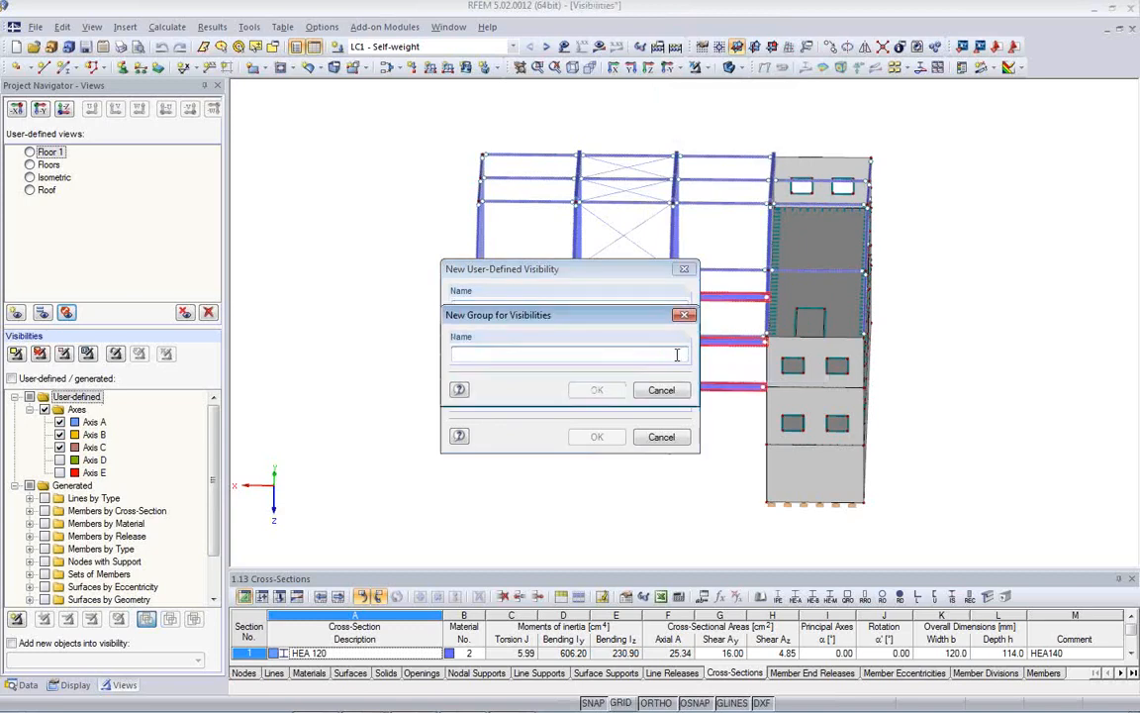
{"action": "type", "text": "J"}
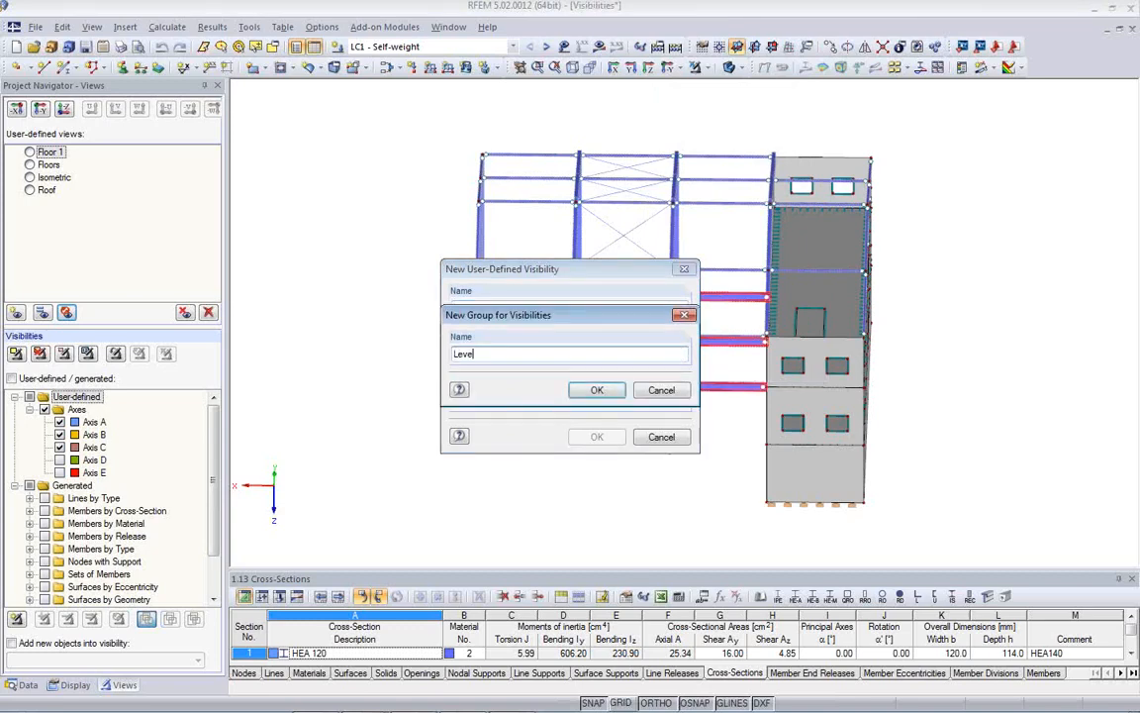
{"action": "left_click", "coordinate": [614, 387]}
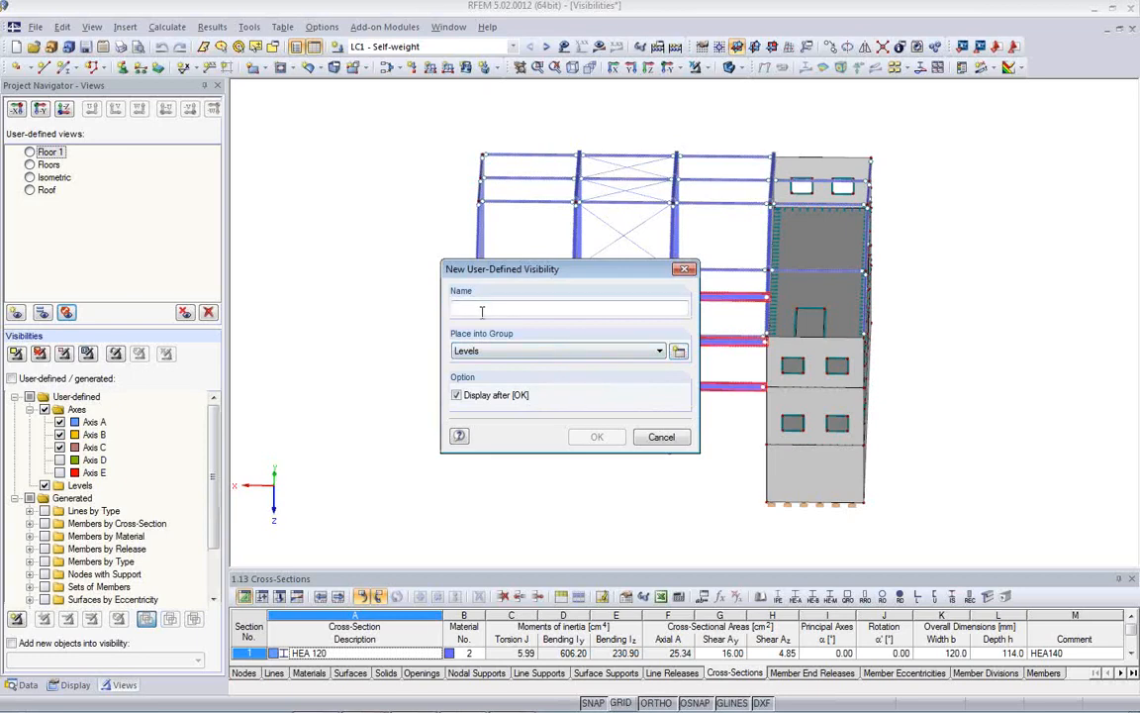
{"action": "type", "text": "Level1"}
{"action": "left_click", "coordinate": [593, 437]}
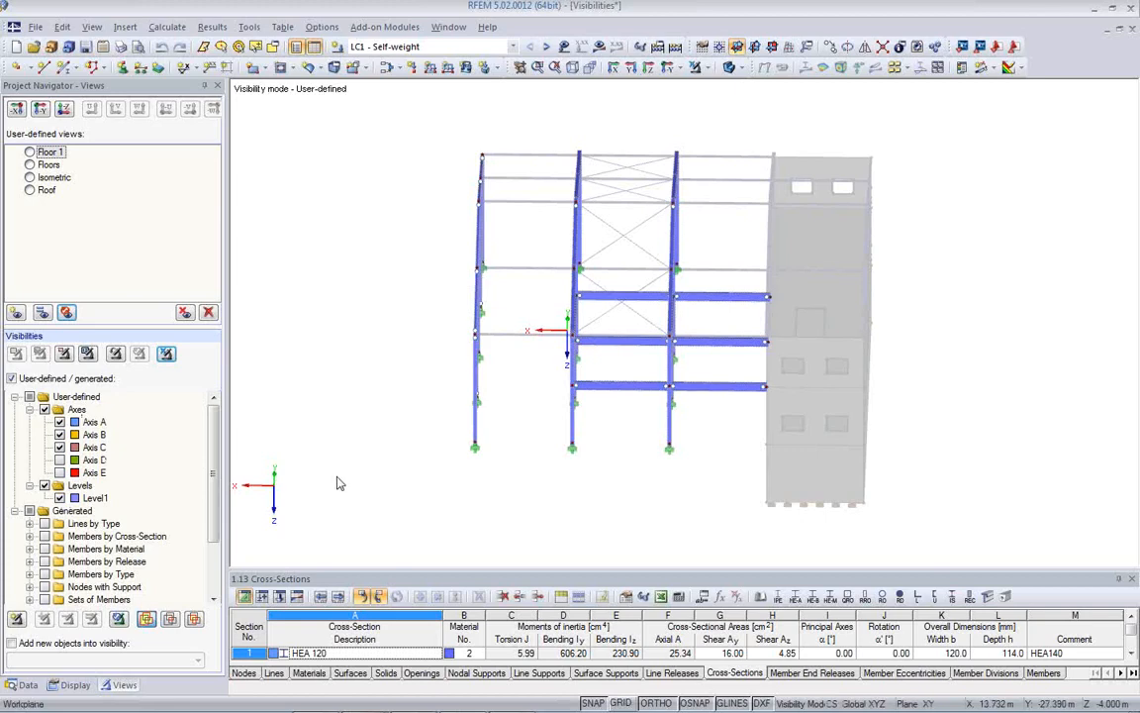
Show only the Level1 visibility by turning off the Axes group, and stop showing hidden objects in the background
{"action": "middle_click_drag", "start_coordinate": [534, 507], "coordinate": [468, 456], "text": "ctrl"}
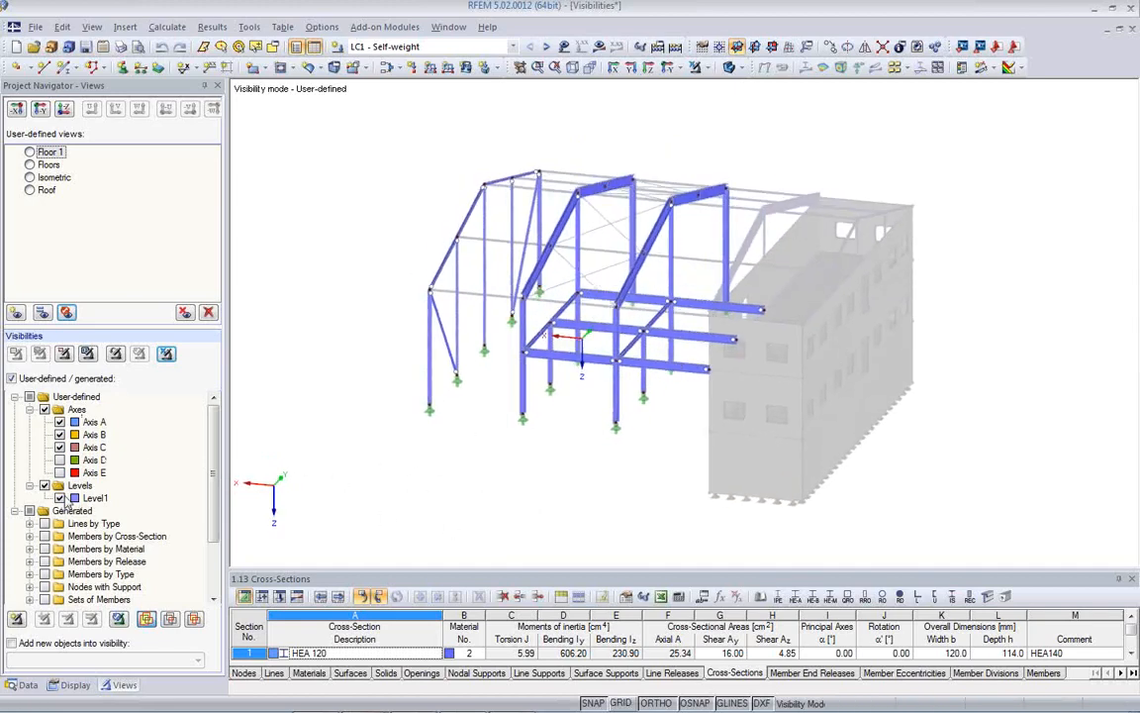
{"action": "left_click", "coordinate": [44, 410]}
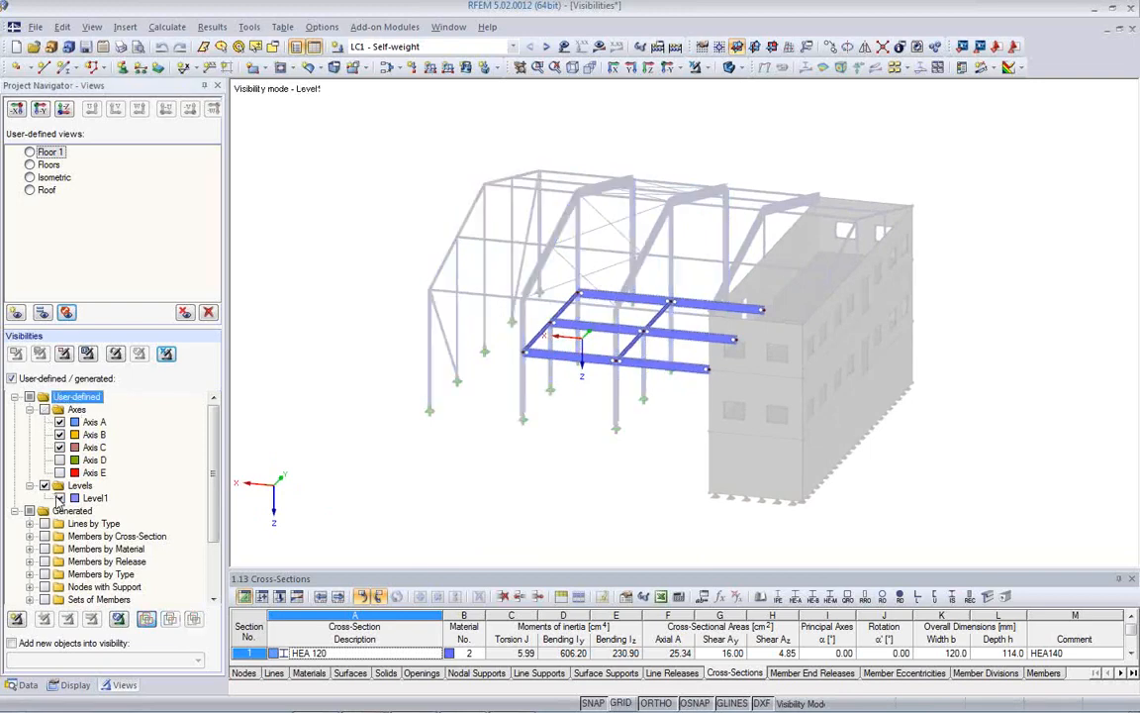
{"action": "left_click", "coordinate": [59, 499]}
{"action": "left_click", "coordinate": [59, 499]}
{"action": "mouse_move", "coordinate": [687, 465]}
{"action": "middle_mouse_down", "text": "ctrl"}
{"action": "mouse_move", "coordinate": [586, 441]}
{"action": "mouse_move", "coordinate": [674, 454]}
{"action": "middle_mouse_up", "text": "ctrl"}
{"action": "right_click", "coordinate": [402, 335]}
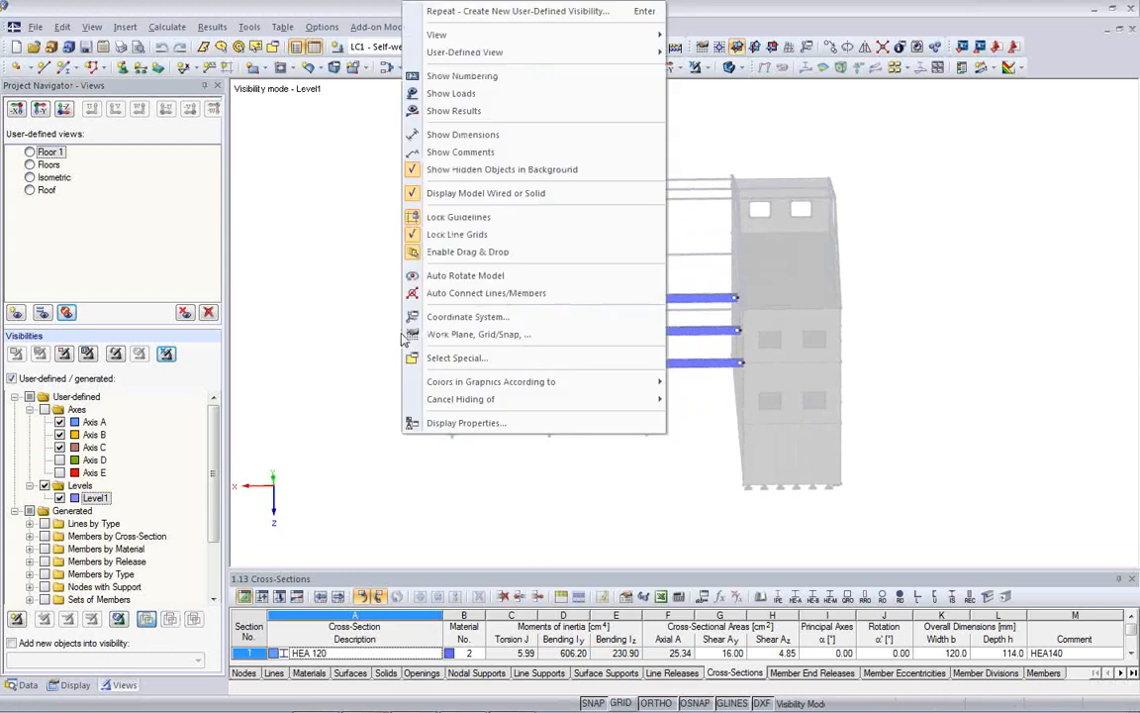
{"action": "left_click", "coordinate": [420, 171]}
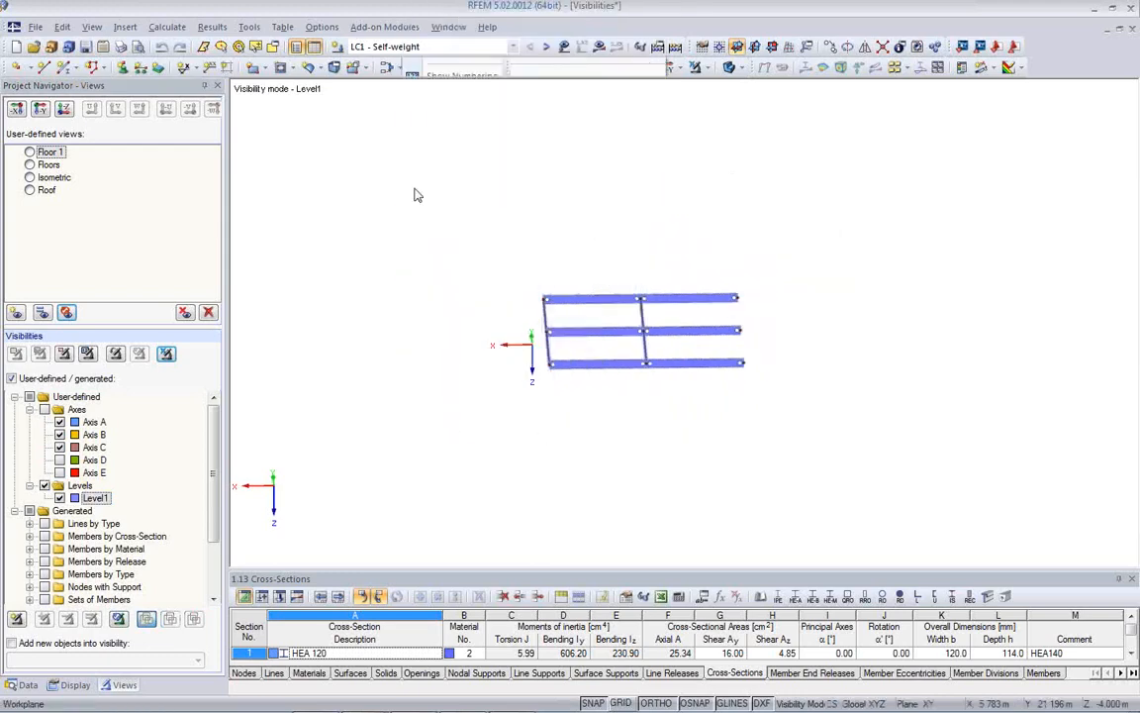
{"action": "middle_click_drag", "start_coordinate": [569, 423], "coordinate": [472, 445], "text": "ctrl"}
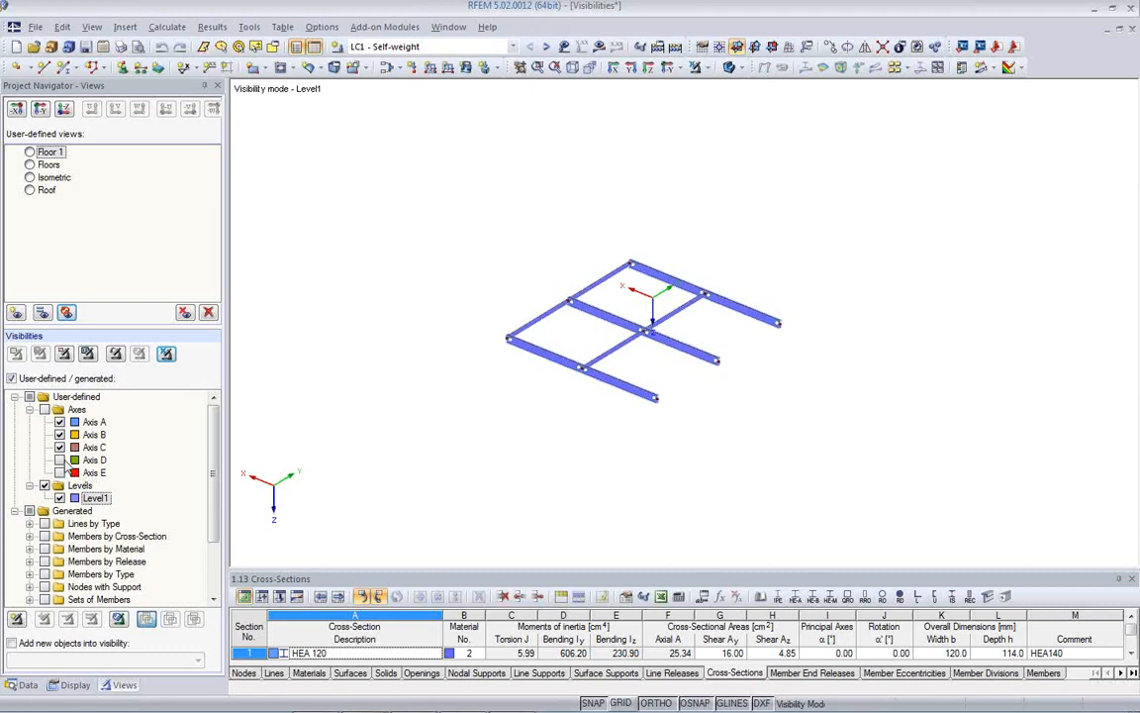
Display the Axes group together with Level1, leaving Axis A turned off
{"action": "left_click", "coordinate": [61, 422]}
{"action": "left_click", "coordinate": [45, 409]}
{"action": "mouse_move", "coordinate": [512, 425]}
{"action": "middle_mouse_down", "text": "ctrl"}
{"action": "mouse_move", "coordinate": [412, 273]}
{"action": "mouse_move", "coordinate": [692, 420]}
{"action": "mouse_move", "coordinate": [520, 347]}
{"action": "mouse_move", "coordinate": [529, 432]}
{"action": "middle_mouse_up", "text": "ctrl"}
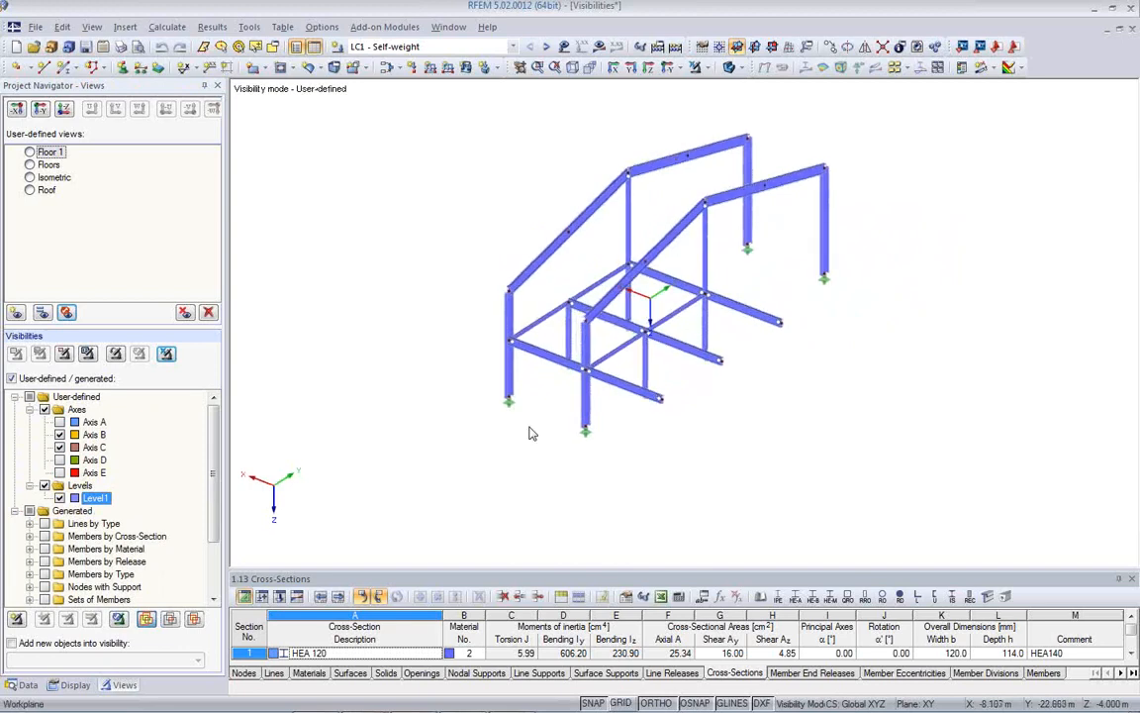
{"action": "scroll", "coordinate": [609, 416], "scroll_direction": "up", "scroll_amount": 3}
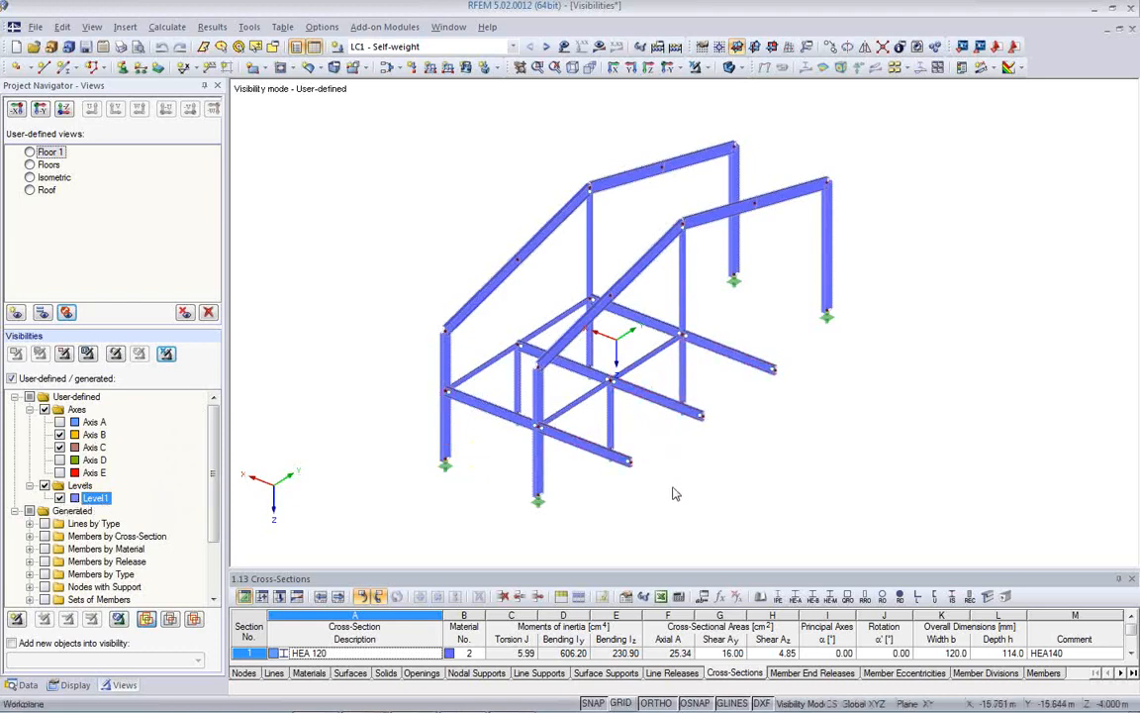
{"action": "middle_click_drag", "start_coordinate": [675, 492], "coordinate": [669, 448]}
{"action": "scroll", "coordinate": [658, 452], "scroll_direction": "down", "scroll_amount": 2}
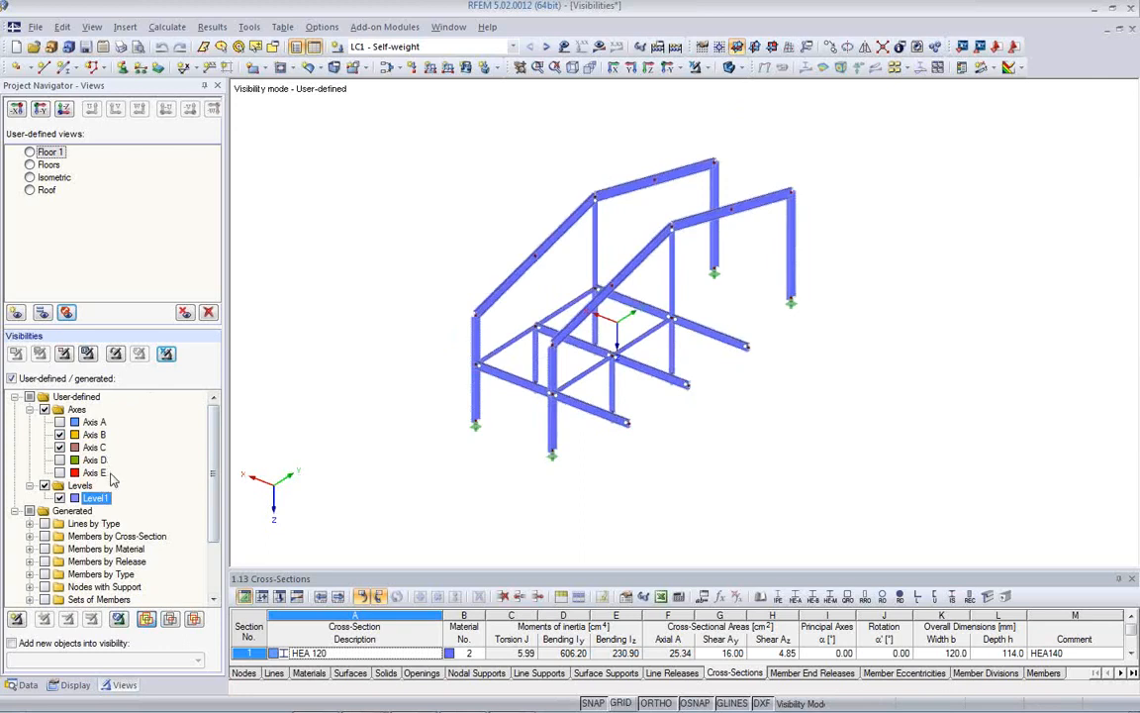
Show only the intersection of the Axes and Levels groups, and restore the combined display of all active visibilities
{"action": "left_click", "coordinate": [193, 619]}
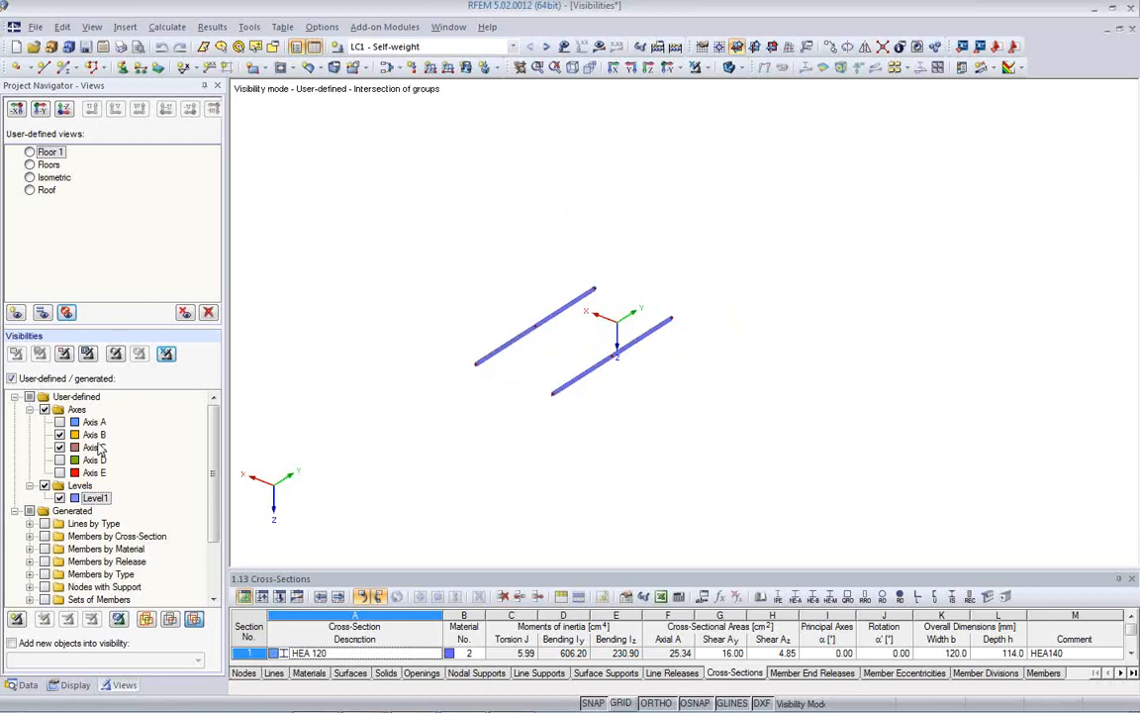
{"action": "left_click", "coordinate": [146, 619]}
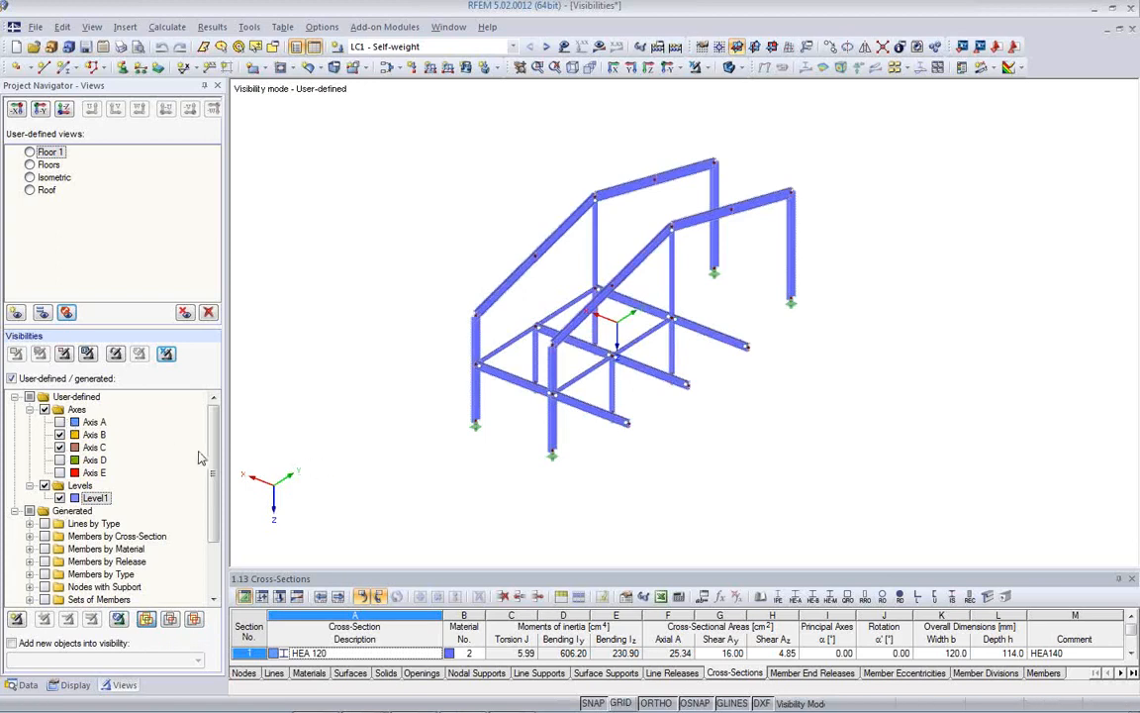
{"action": "left_click_drag", "start_coordinate": [213, 467], "coordinate": [213, 520]}
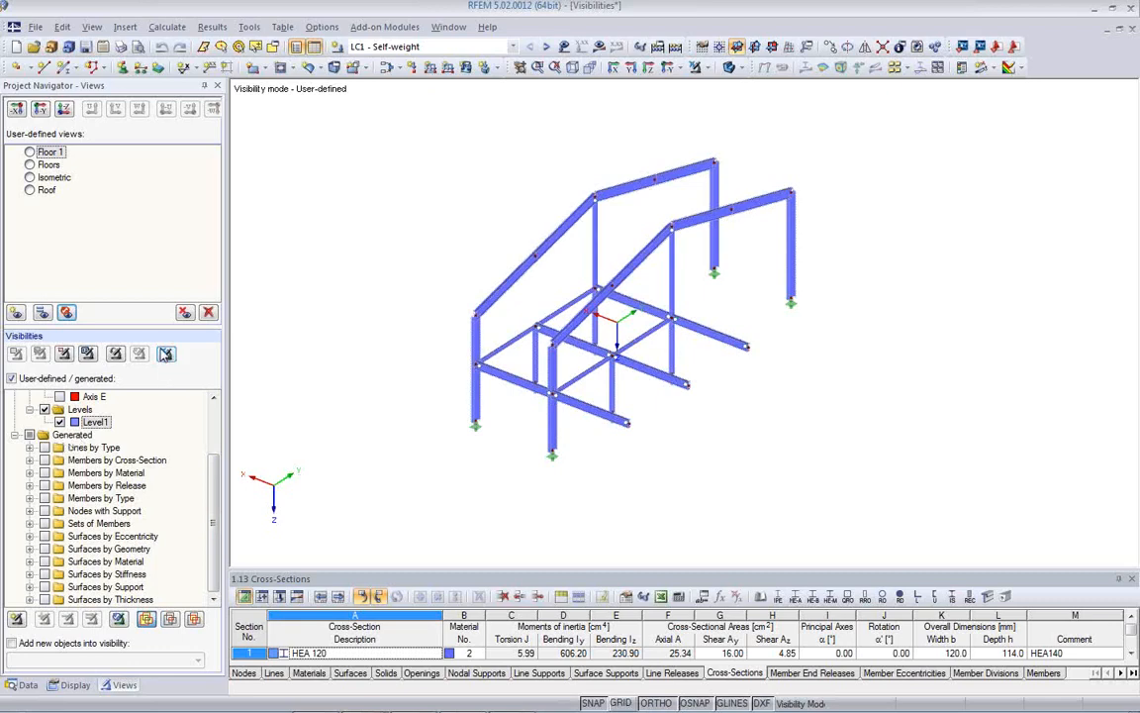
Display only the generated cross-section visibility 5 - IPE 500, with the Axes and Levels groups turned off
{"action": "left_click", "coordinate": [165, 353]}
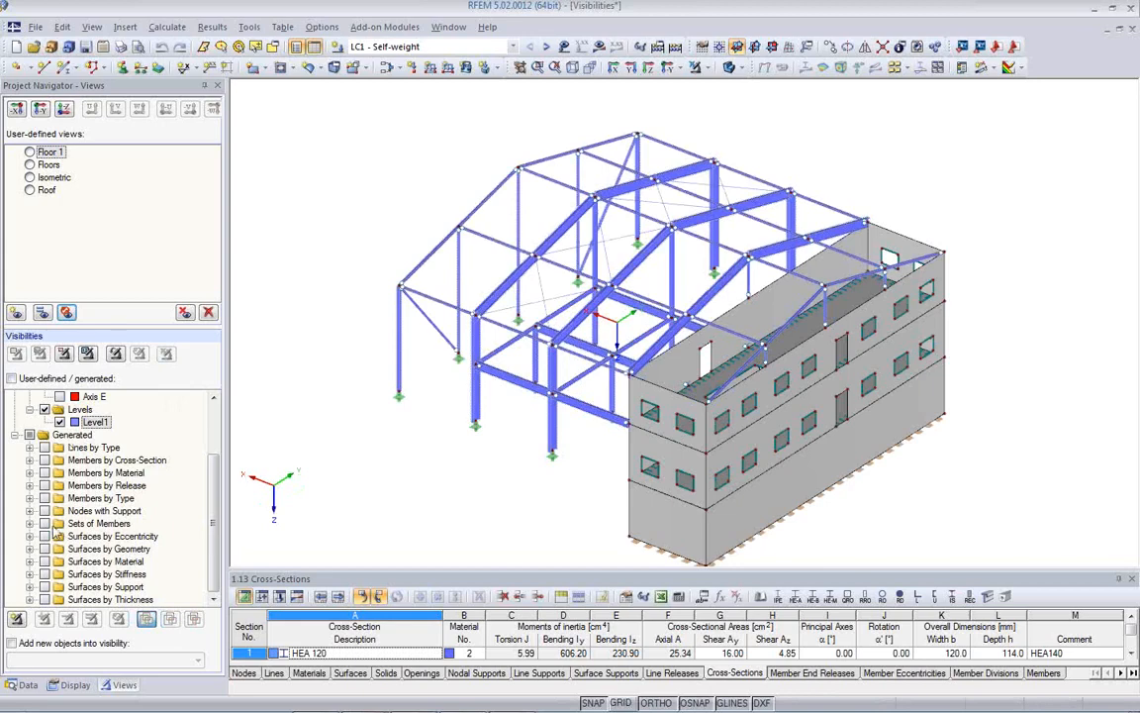
{"action": "left_click", "coordinate": [30, 460]}
{"action": "scroll", "coordinate": [32, 476], "scroll_direction": "down", "scroll_amount": 2}
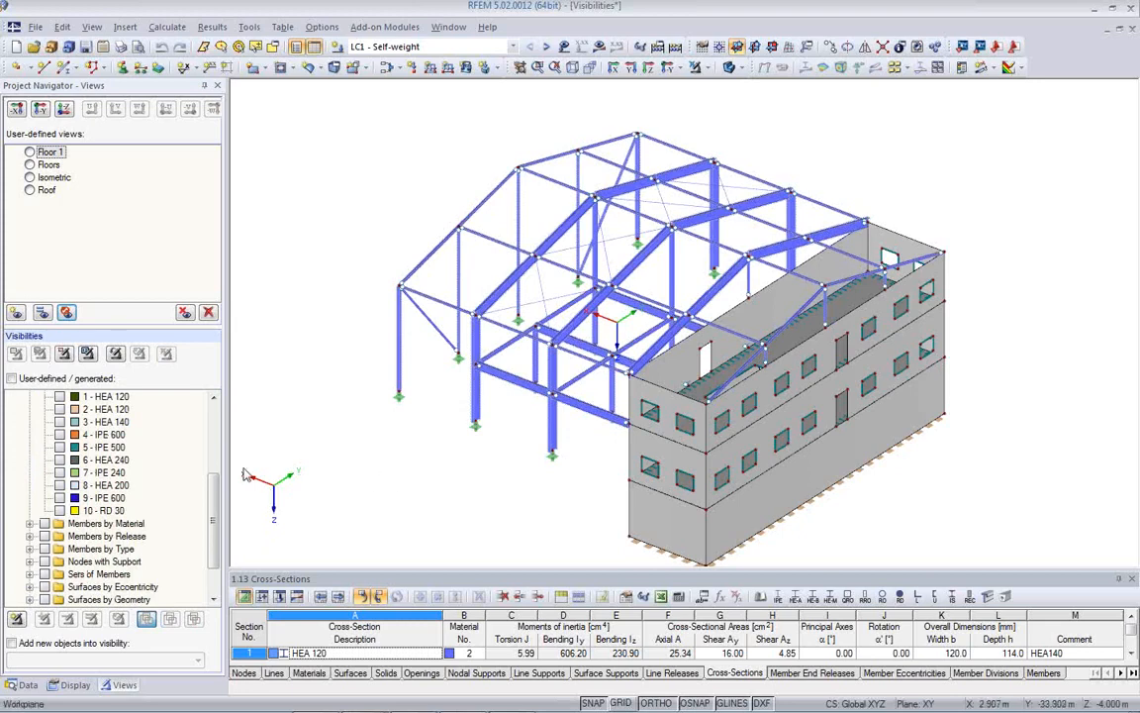
{"action": "left_click", "coordinate": [60, 447]}
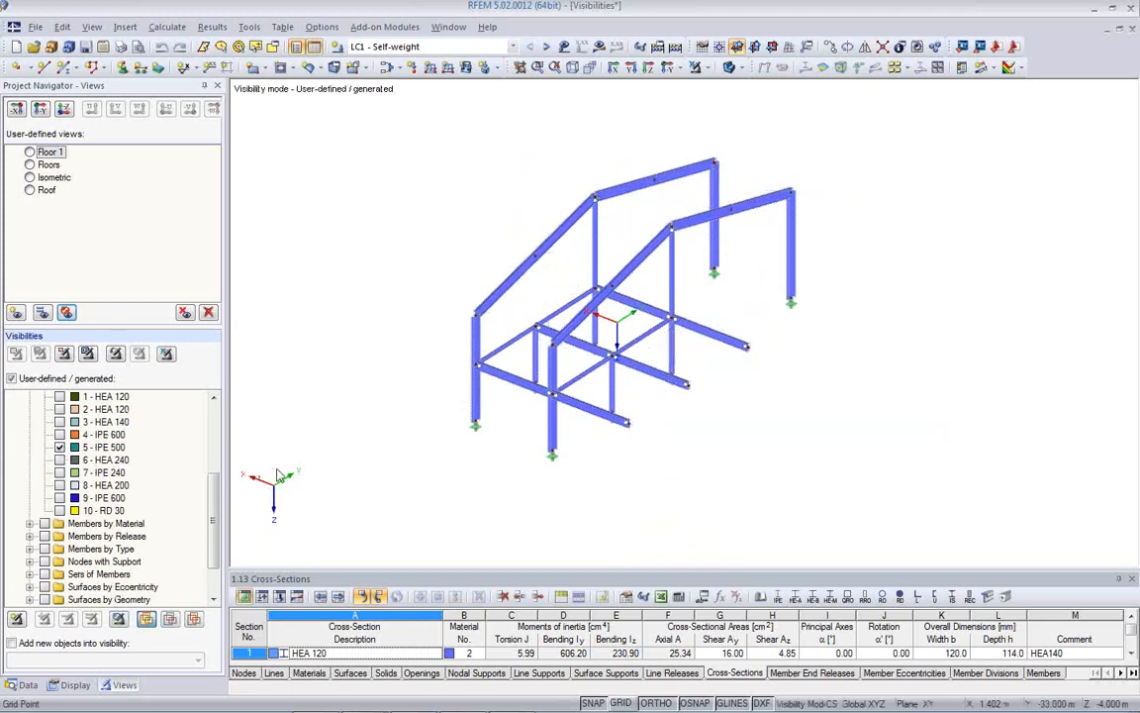
{"action": "middle_click_drag", "start_coordinate": [429, 477], "coordinate": [479, 480], "text": "ctrl"}
{"action": "scroll", "coordinate": [202, 524], "scroll_direction": "up", "scroll_amount": 4}
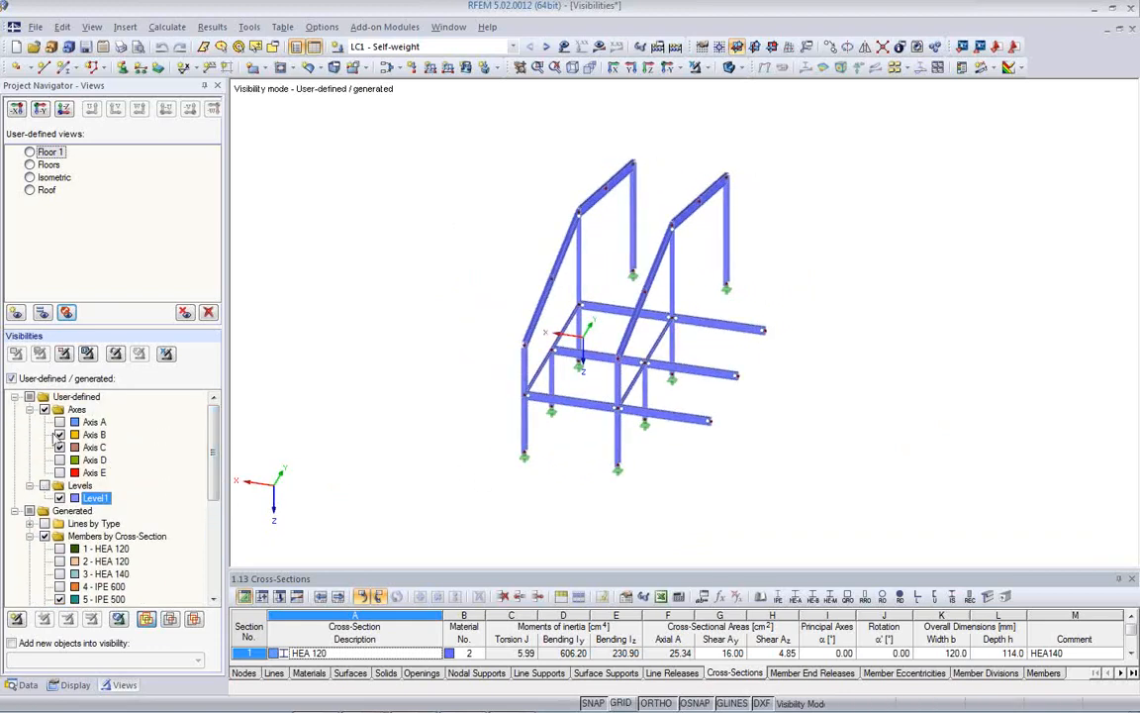
{"action": "left_click", "coordinate": [45, 409]}
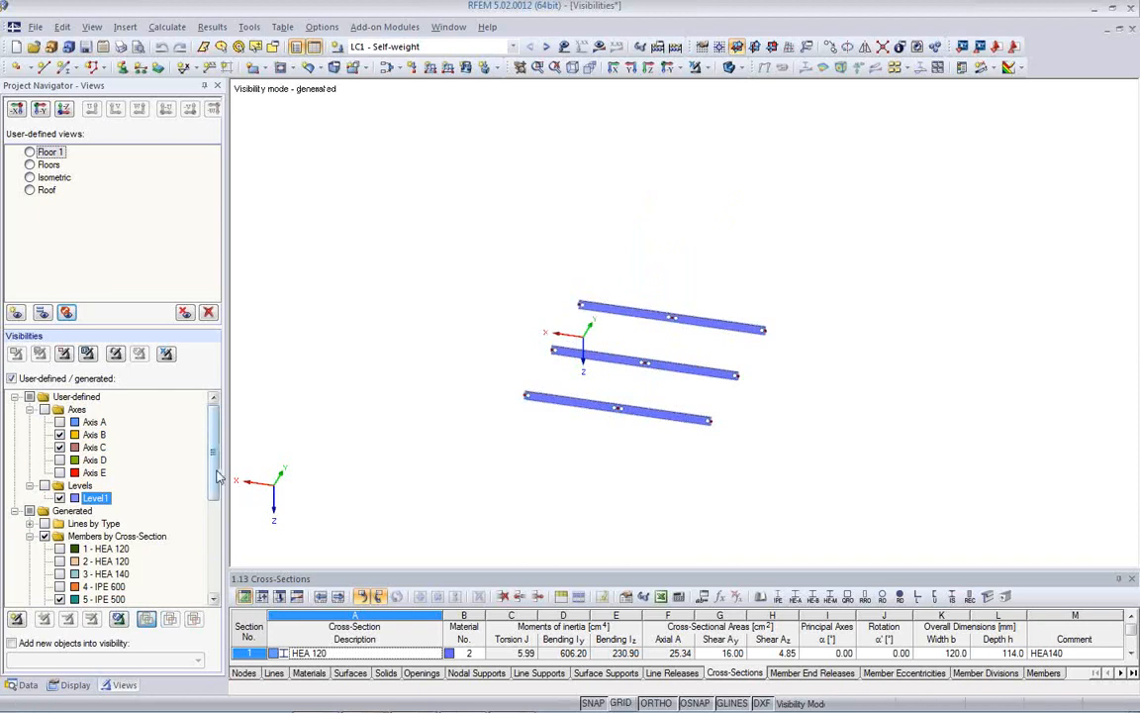
Add the cross-section visibilities 6 - HEA 240 and 4 - IPE 600 to the displayed members
{"action": "scroll", "coordinate": [213, 485], "scroll_direction": "down", "scroll_amount": 1}
{"action": "left_click_drag", "start_coordinate": [213, 485], "coordinate": [222, 514]}
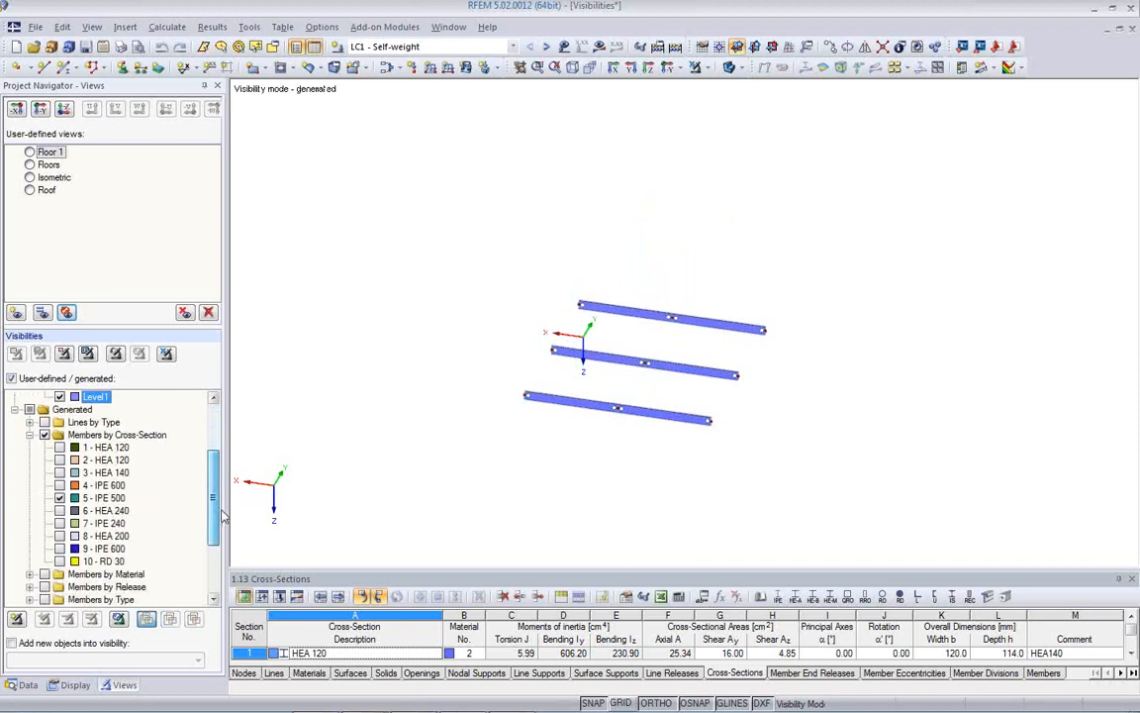
{"action": "left_click", "coordinate": [59, 509]}
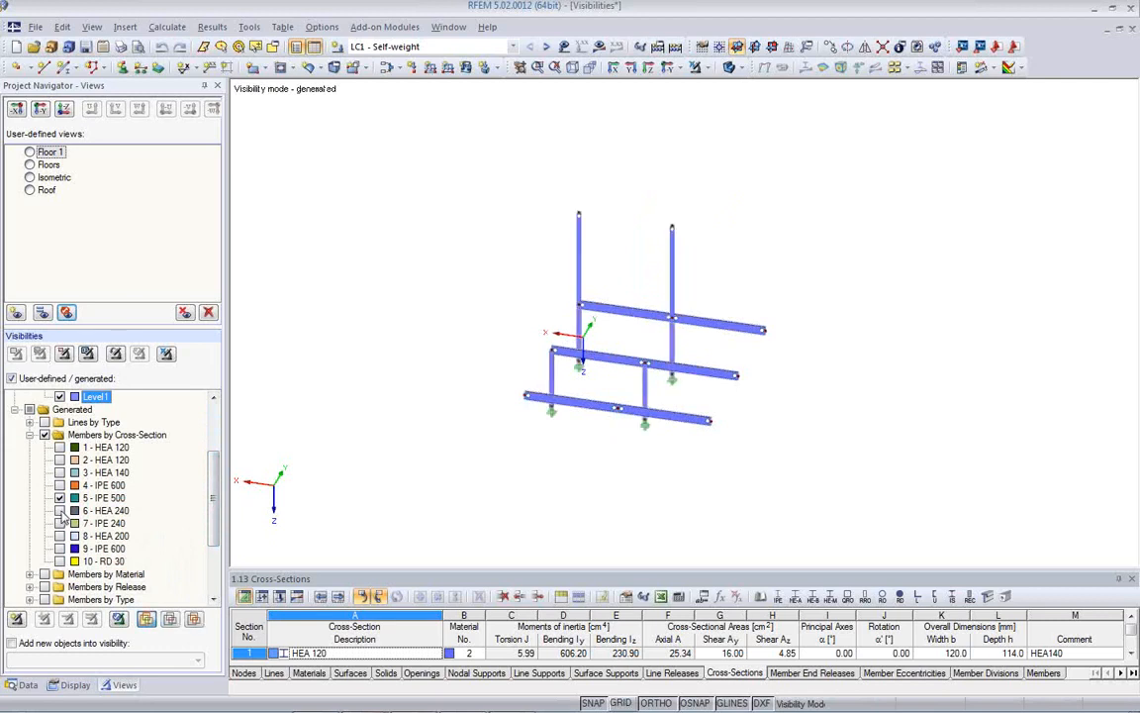
{"action": "middle_click_drag", "start_coordinate": [511, 442], "coordinate": [470, 443], "text": "ctrl"}
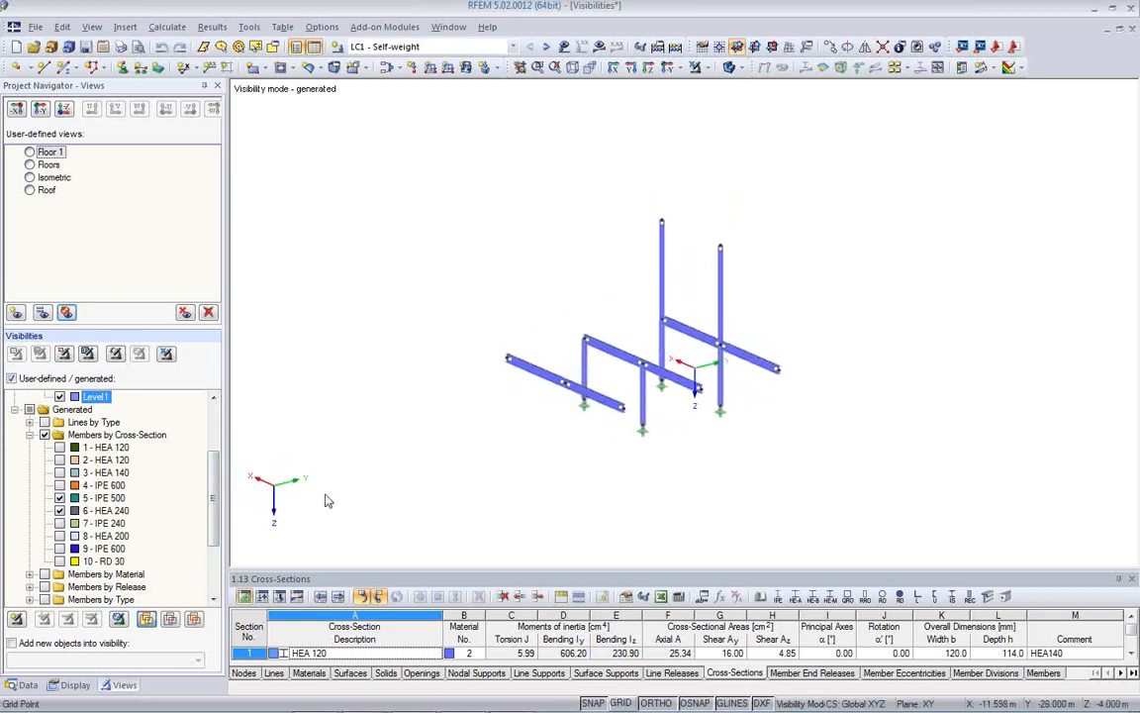
{"action": "left_click", "coordinate": [59, 485]}
{"action": "left_click", "coordinate": [60, 498]}
{"action": "middle_click_drag", "start_coordinate": [609, 461], "coordinate": [700, 468], "text": "ctrl"}
Add the cross-section visibilities 7 - IPE 240, 8 - HEA 200 and 9 - IPE 600 to the displayed members
{"action": "left_click", "coordinate": [59, 522]}
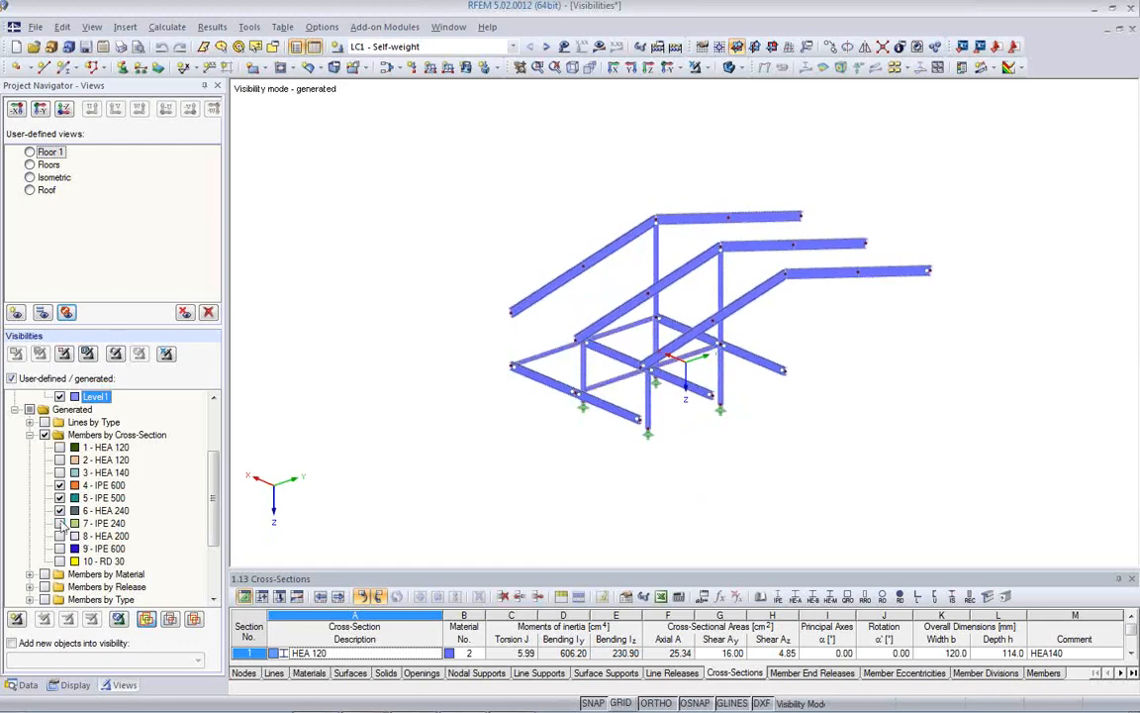
{"action": "left_click", "coordinate": [60, 536]}
{"action": "middle_click_drag", "start_coordinate": [344, 539], "coordinate": [752, 514], "text": "ctrl"}
{"action": "left_click", "coordinate": [60, 549]}
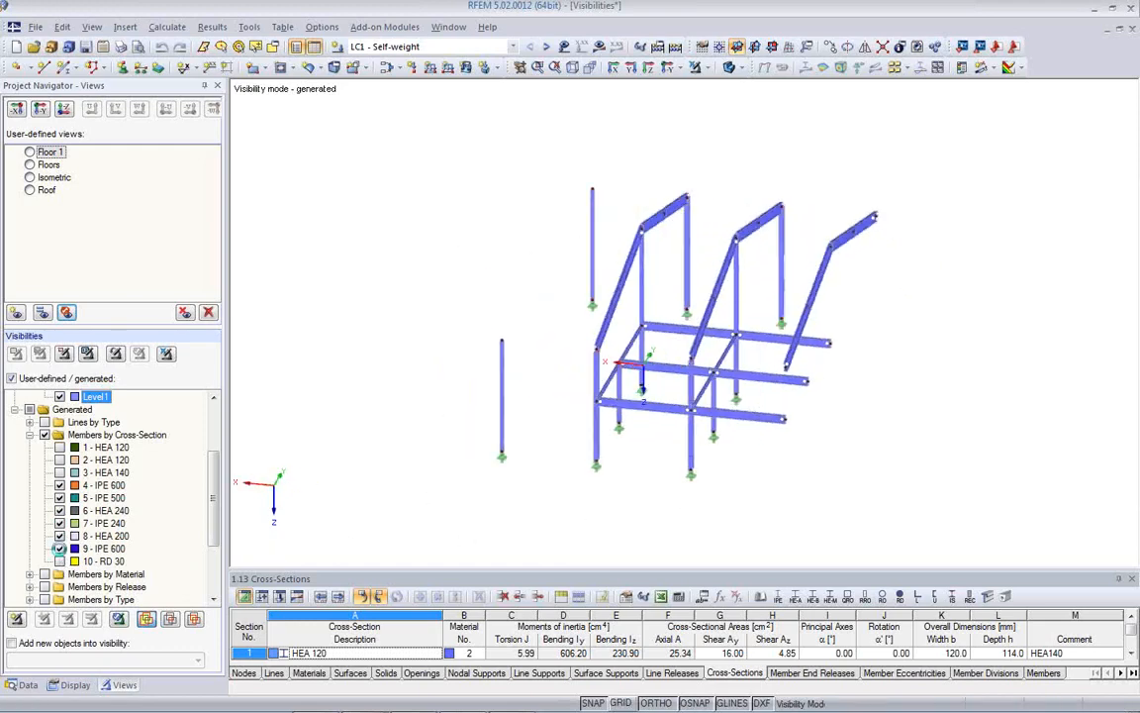
{"action": "middle_click_drag", "start_coordinate": [627, 525], "coordinate": [453, 509], "text": "ctrl"}
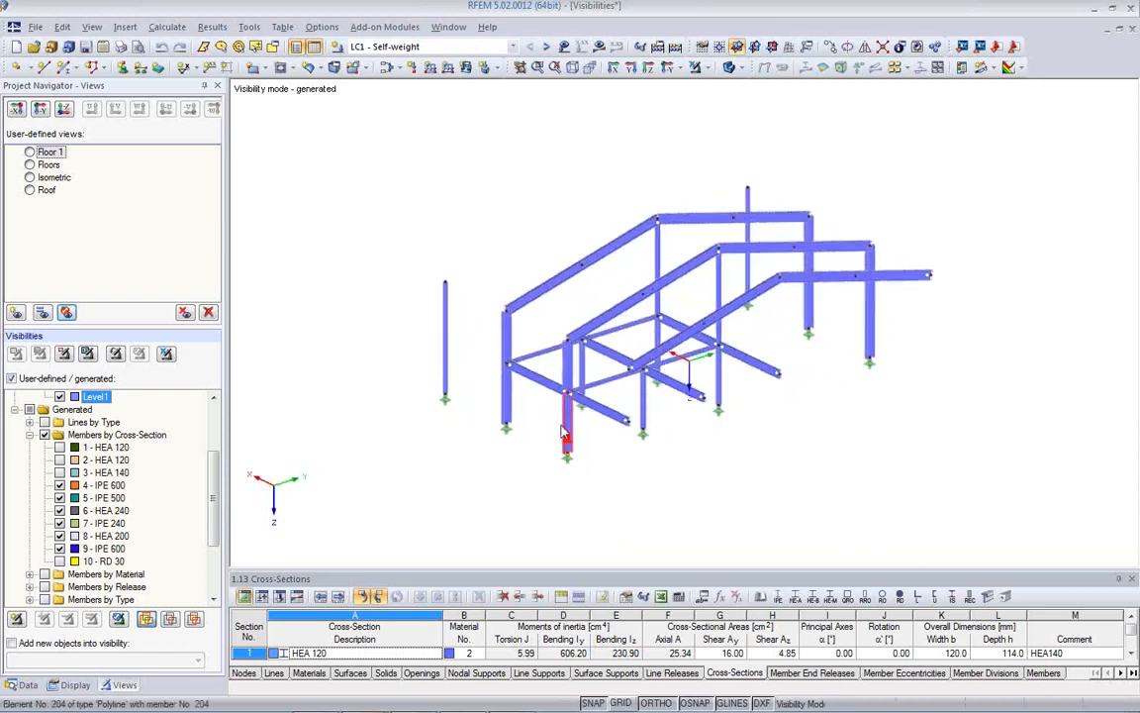
{"action": "scroll", "coordinate": [565, 432], "scroll_direction": "up", "scroll_amount": 1}
{"action": "middle_click_drag", "start_coordinate": [666, 460], "coordinate": [872, 371], "text": "ctrl"}
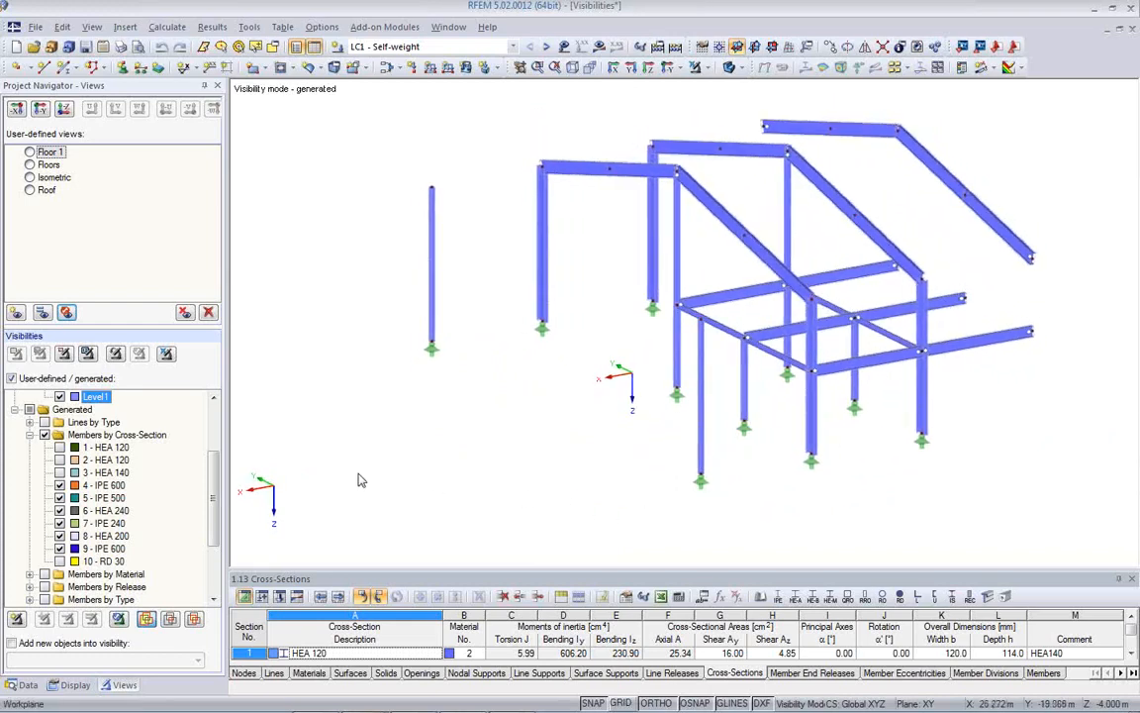
Replace the Members by Cross-Section visibility with the generated Members by Release visibility
{"action": "left_click", "coordinate": [43, 434]}
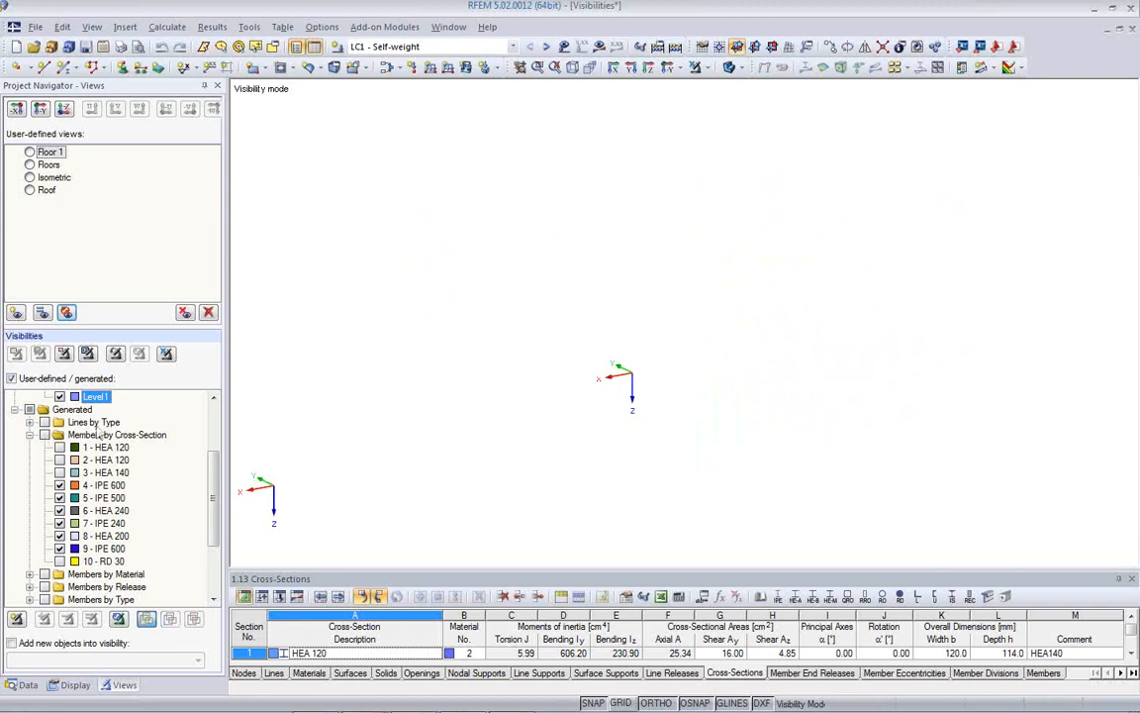
{"action": "left_click", "coordinate": [167, 354]}
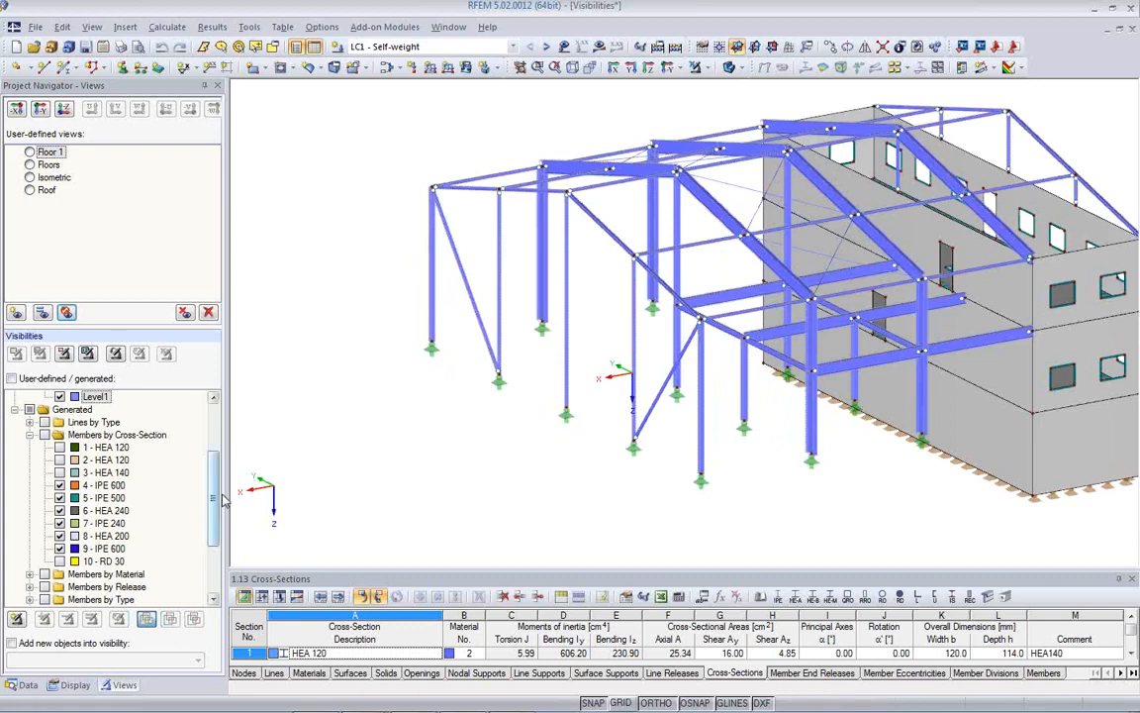
{"action": "scroll", "coordinate": [194, 465], "scroll_direction": "down", "scroll_amount": 3}
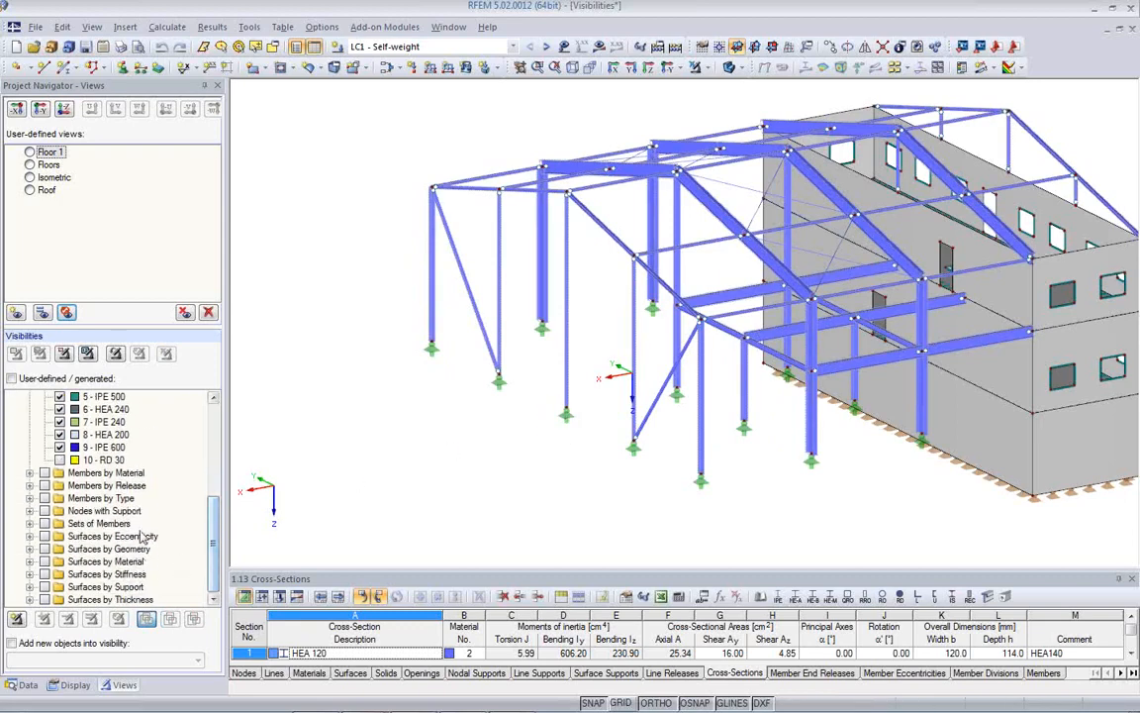
{"action": "left_click", "coordinate": [45, 485]}
{"action": "mouse_move", "coordinate": [665, 428]}
{"action": "middle_mouse_down", "text": "ctrl"}
{"action": "mouse_move", "coordinate": [428, 428]}
{"action": "mouse_move", "coordinate": [420, 300]}
{"action": "mouse_move", "coordinate": [667, 432]}
{"action": "middle_mouse_up", "text": "ctrl"}
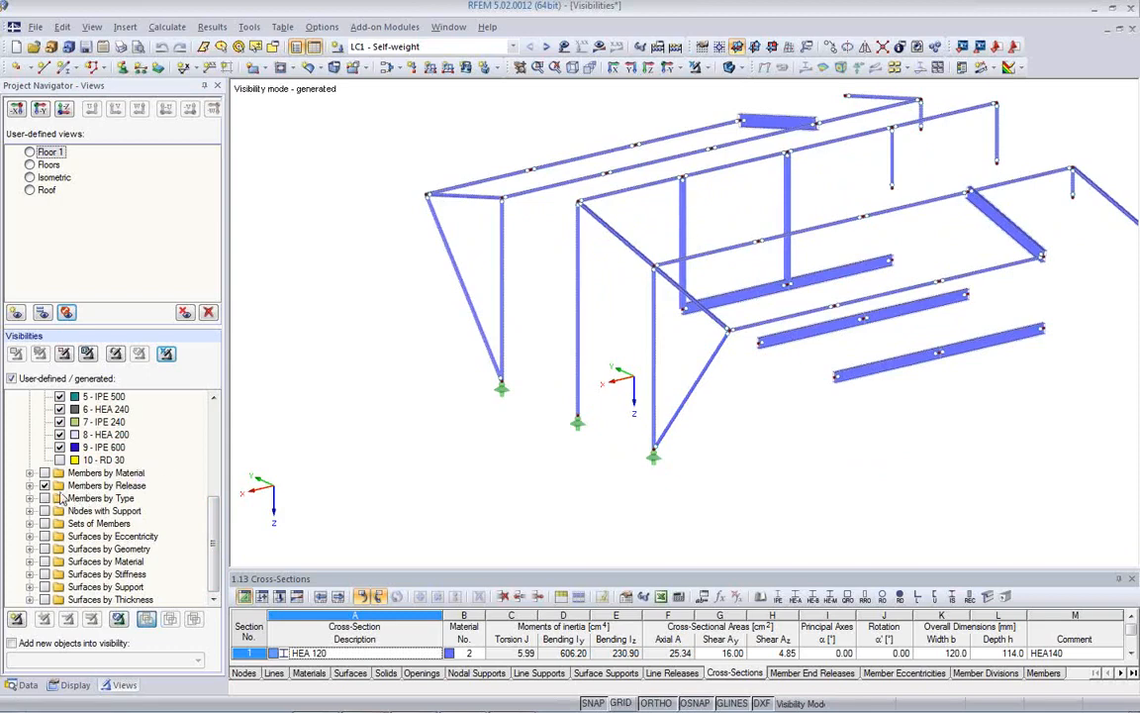
Check the entries within Members by Release and cancel the visibility mode to show the whole building
{"action": "left_click", "coordinate": [29, 486]}
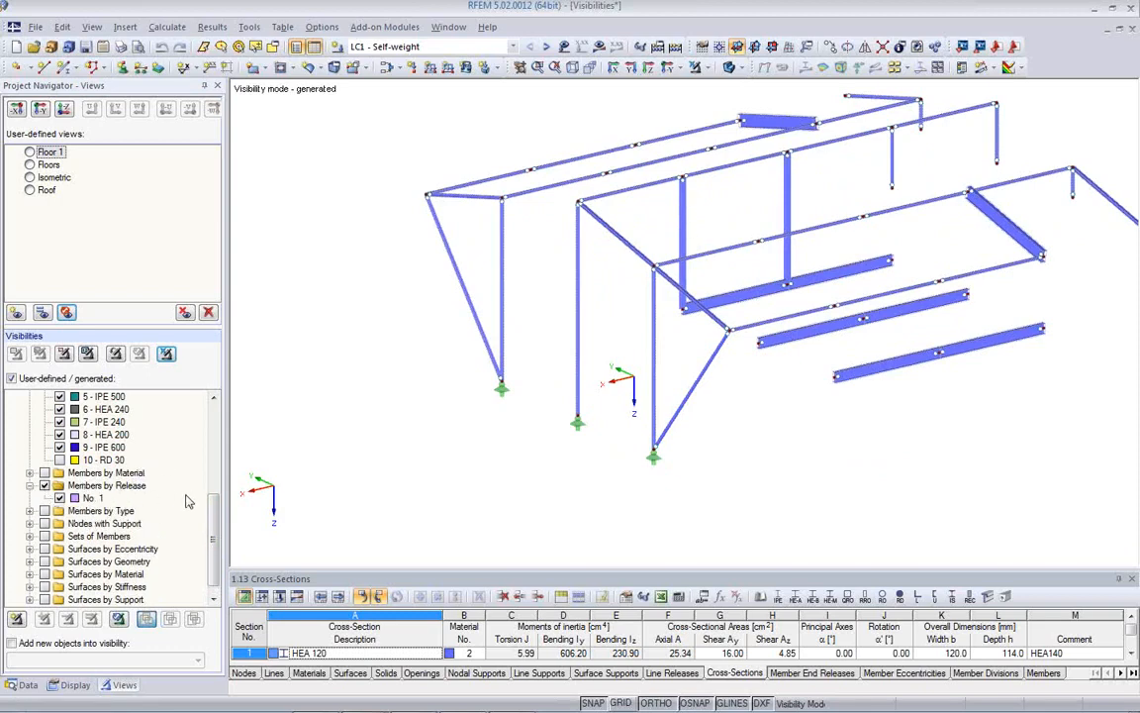
{"action": "scroll", "coordinate": [188, 502], "scroll_direction": "down", "scroll_amount": 1}
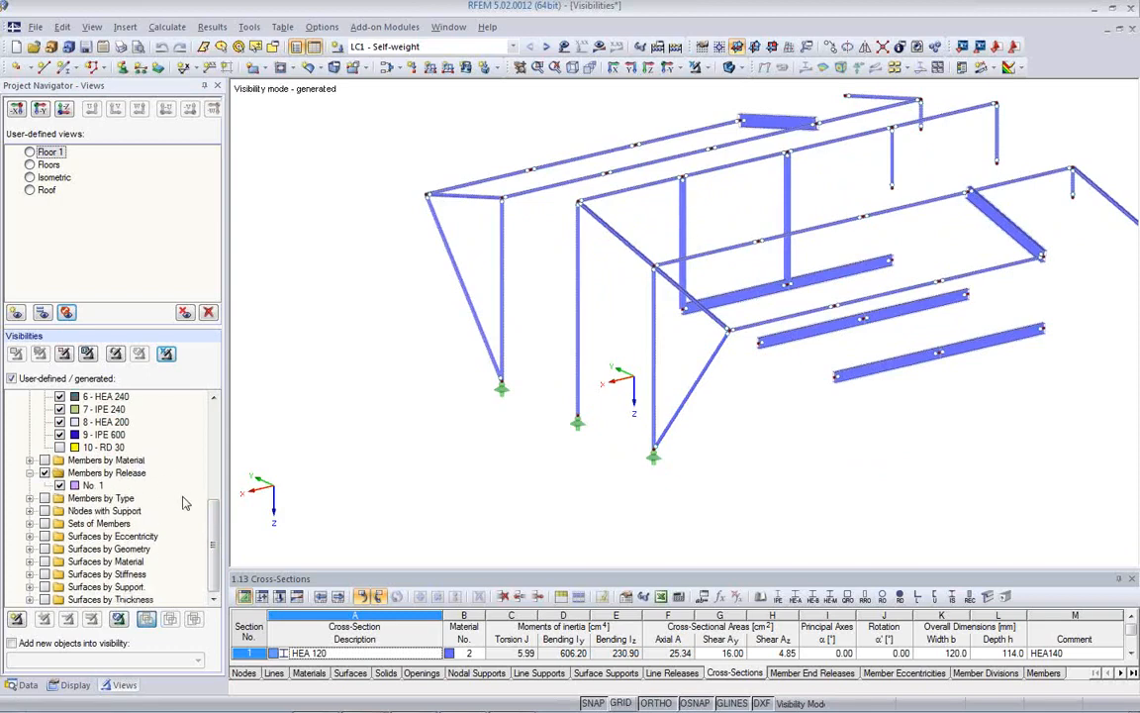
{"action": "left_click", "coordinate": [30, 474]}
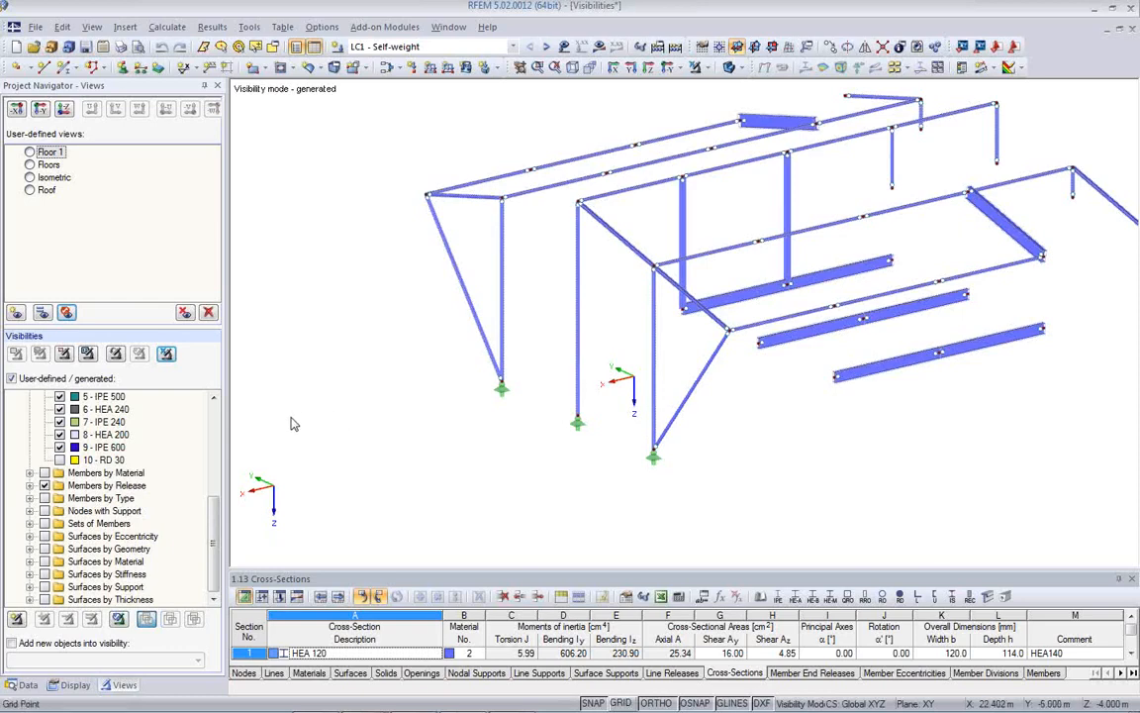
{"action": "left_click_drag", "start_coordinate": [215, 542], "coordinate": [210, 447]}
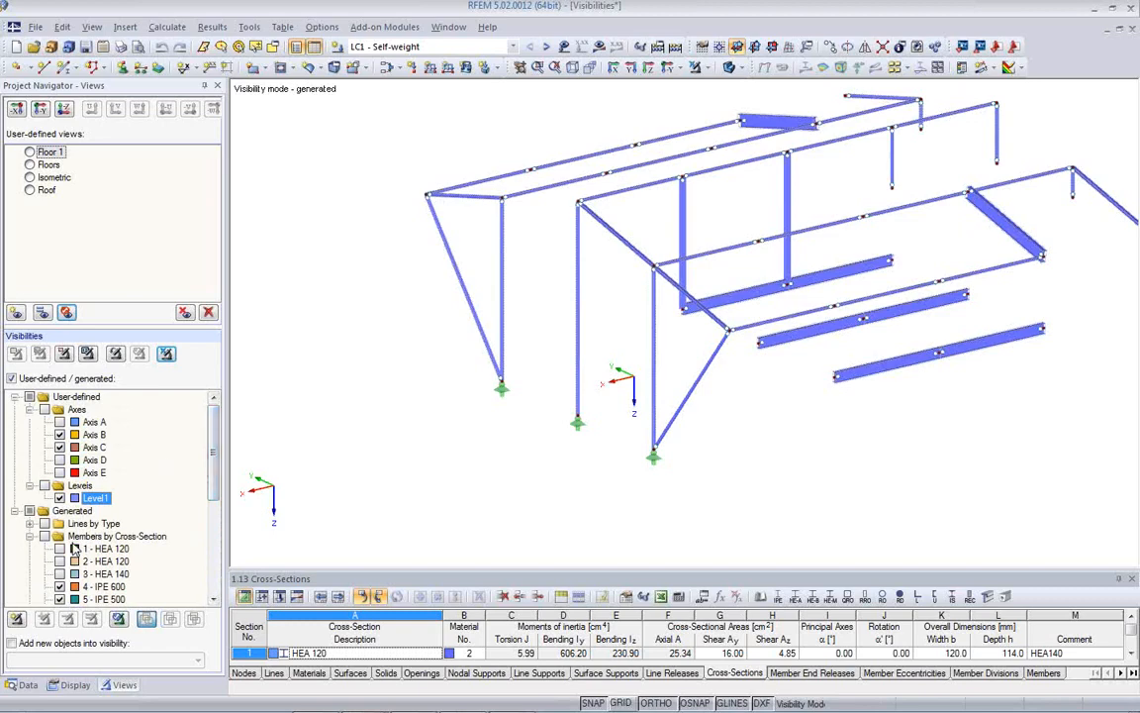
{"action": "left_click", "coordinate": [165, 354]}
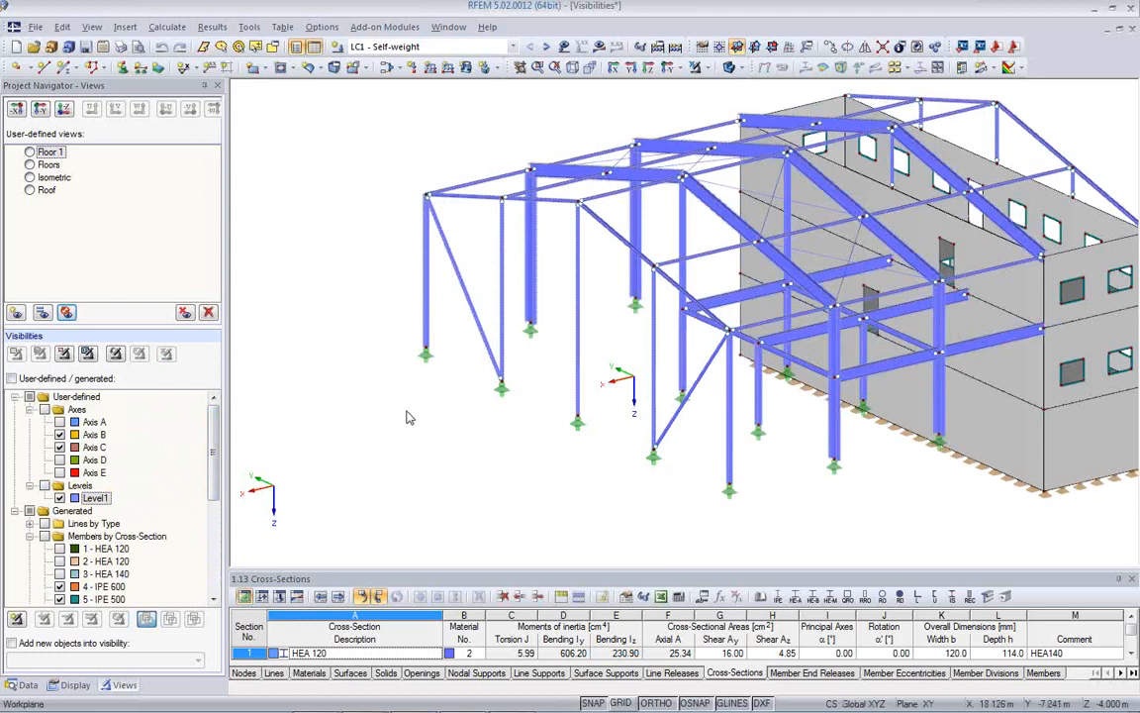
Color the model graphics according to cross-section instead of material
{"action": "right_click", "coordinate": [337, 318]}
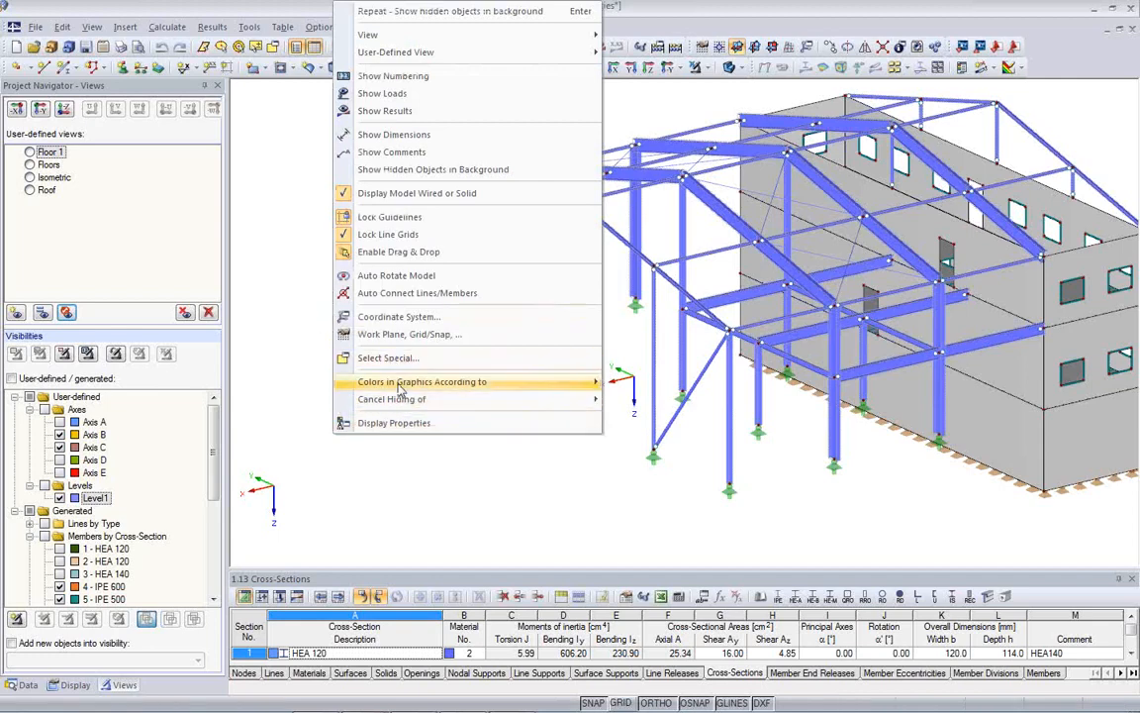
{"action": "mouse_move", "coordinate": [400, 387]}
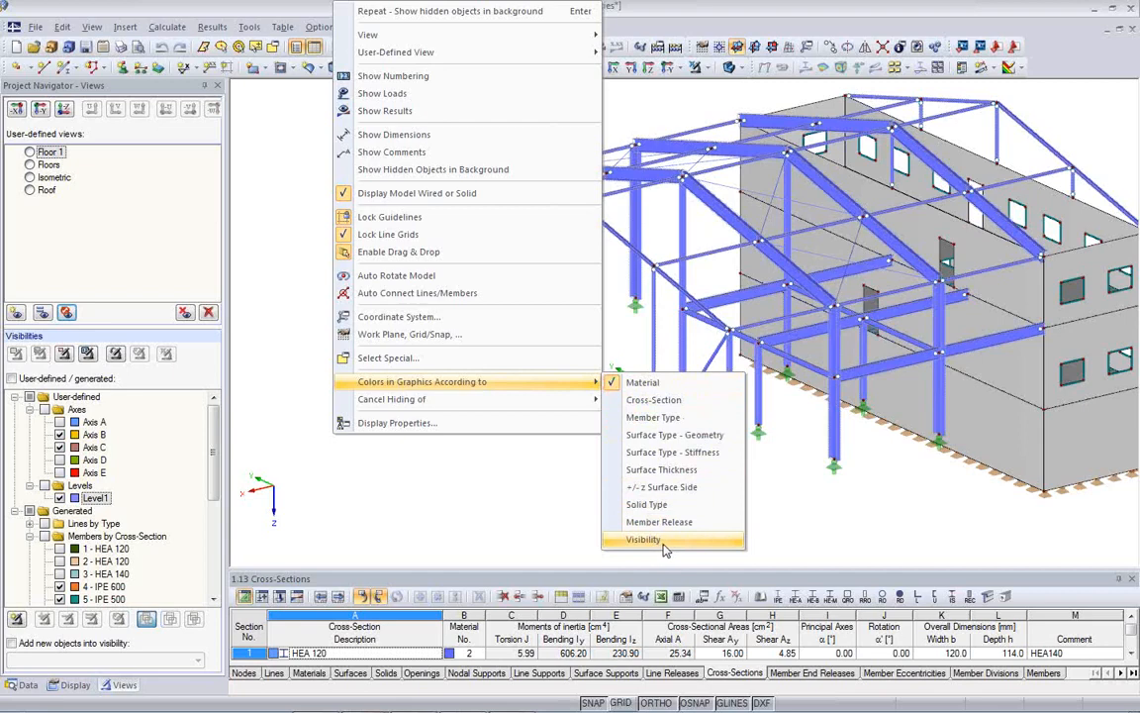
{"action": "left_click", "coordinate": [663, 401]}
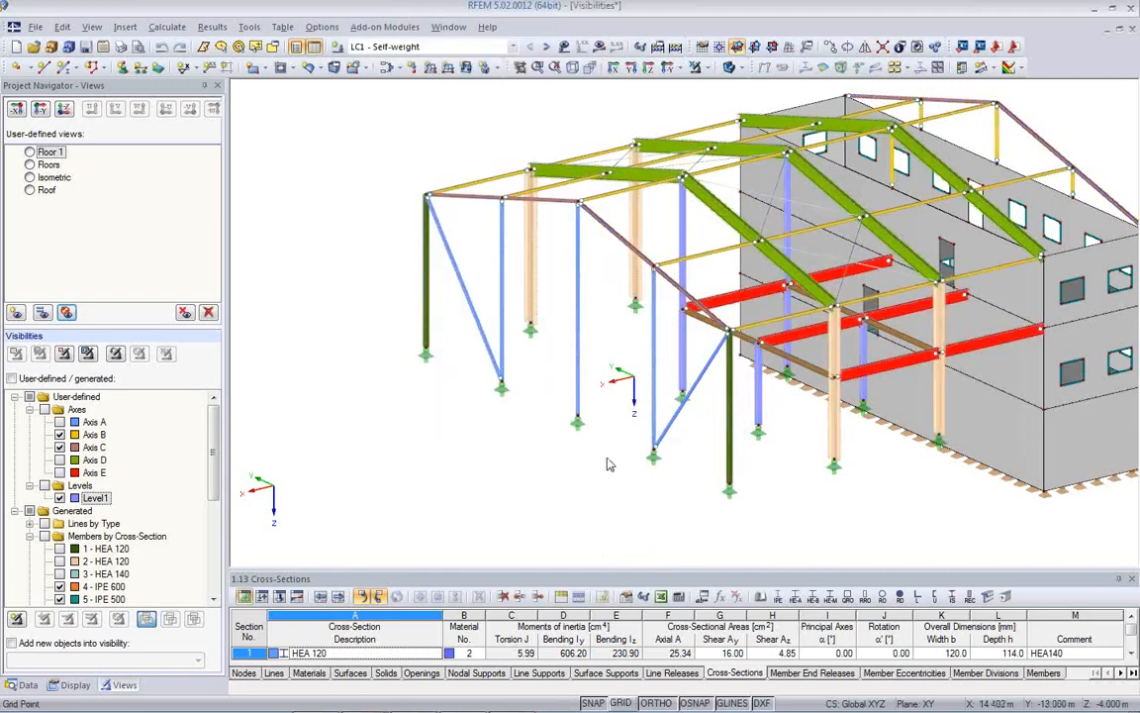
{"action": "middle_click_drag", "start_coordinate": [772, 493], "coordinate": [220, 434], "text": "ctrl"}
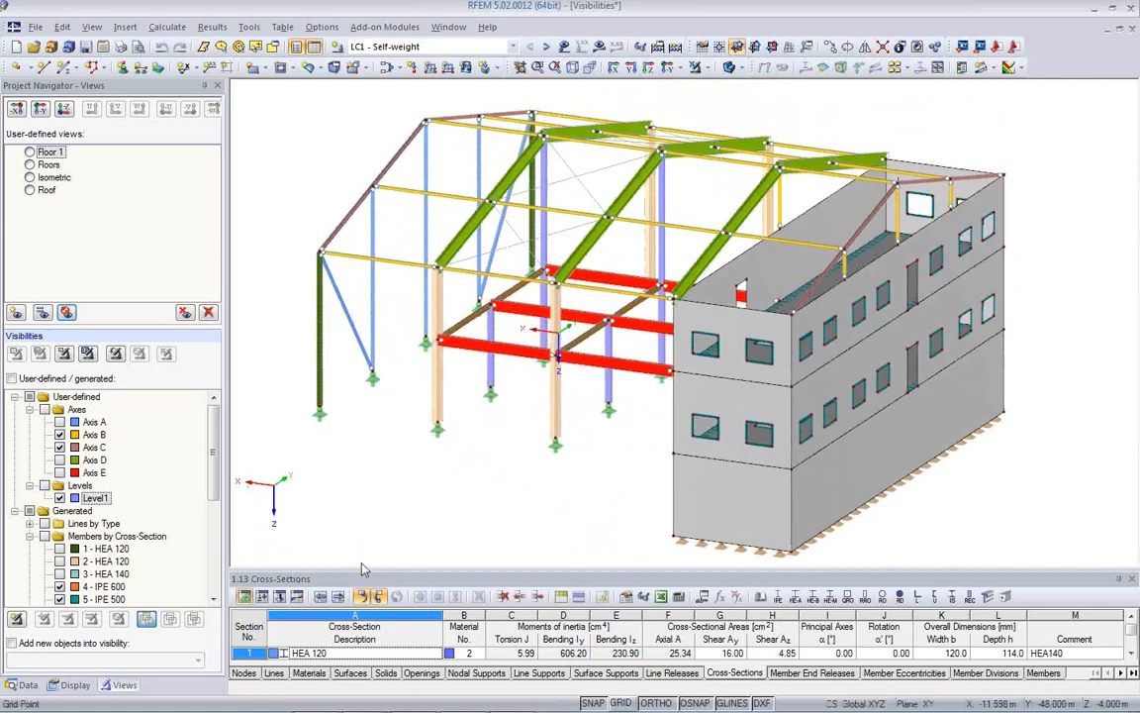
Enlarge the Cross-Sections table and select section 4 (IPE 600) to highlight its members in the model
{"action": "left_click_drag", "start_coordinate": [361, 503], "coordinate": [359, 455]}
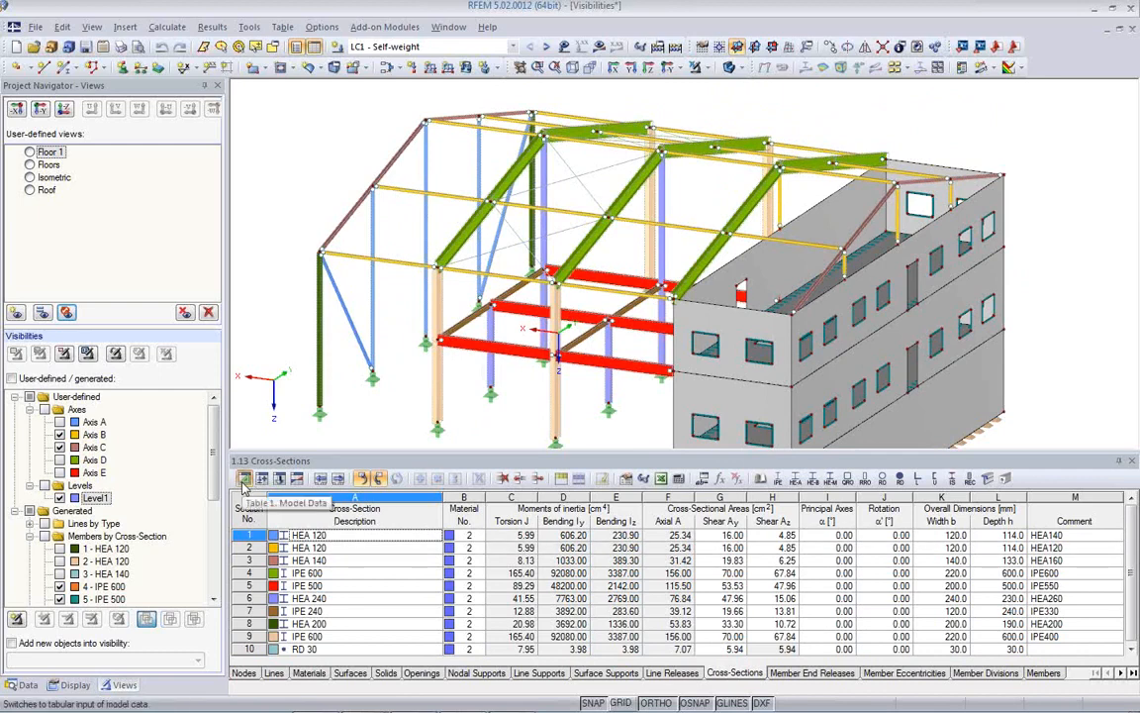
{"action": "left_click", "coordinate": [326, 574]}
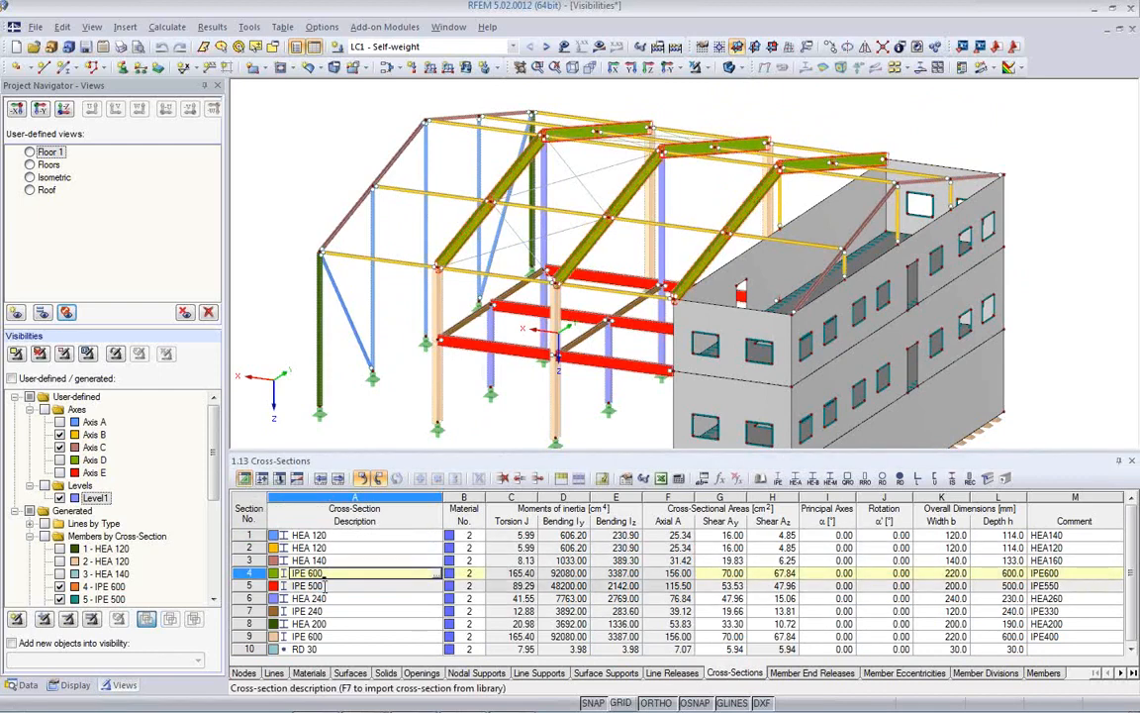
{"action": "scroll", "coordinate": [326, 584], "scroll_direction": "down", "scroll_amount": 1}
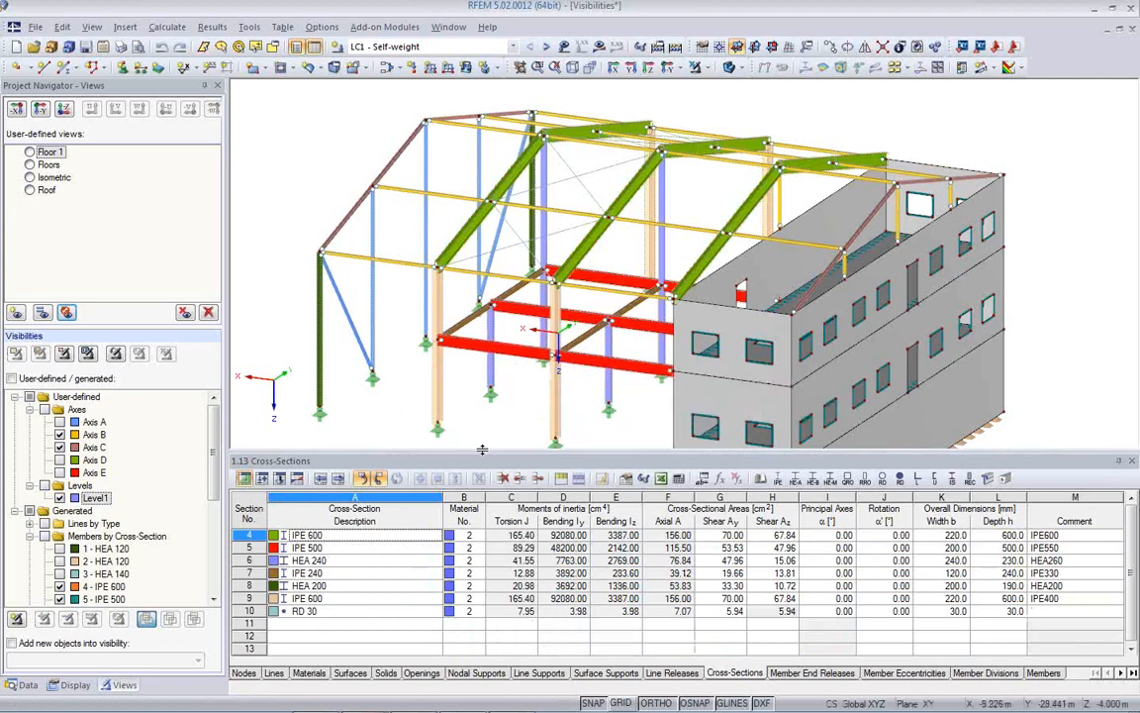
{"action": "middle_click_drag", "start_coordinate": [492, 396], "coordinate": [541, 407]}
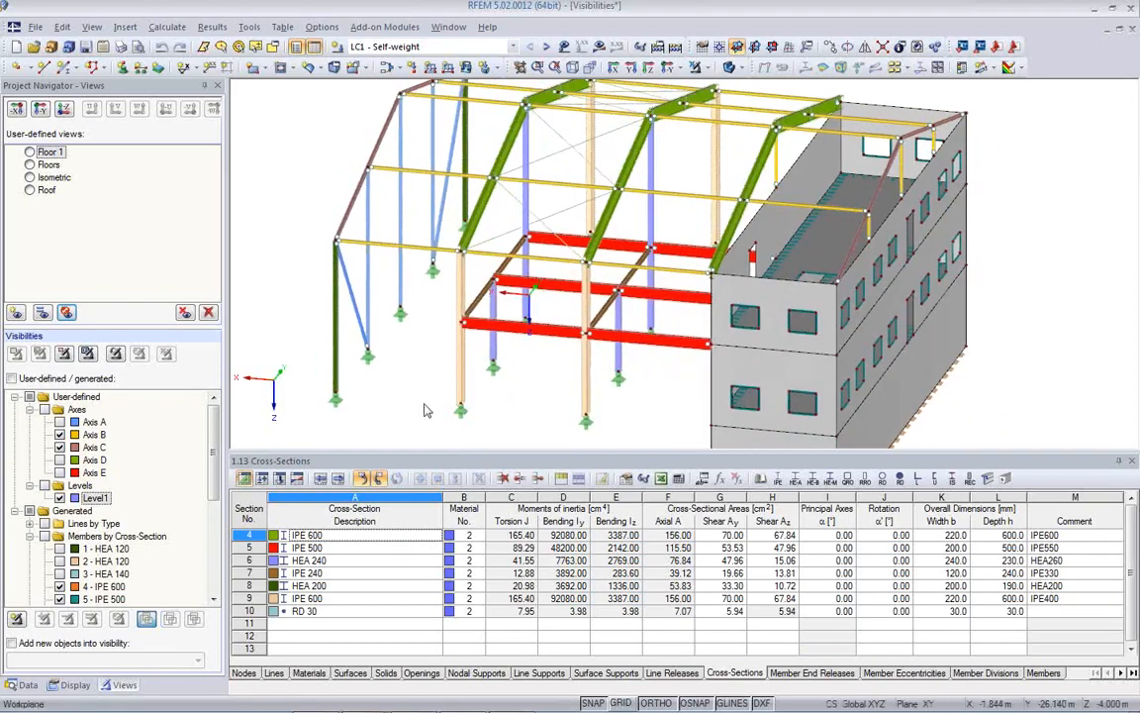
Review the object colors by cross-section and by material in the display properties, including the color choices for section 5, without changing them
{"action": "right_click", "coordinate": [398, 368]}
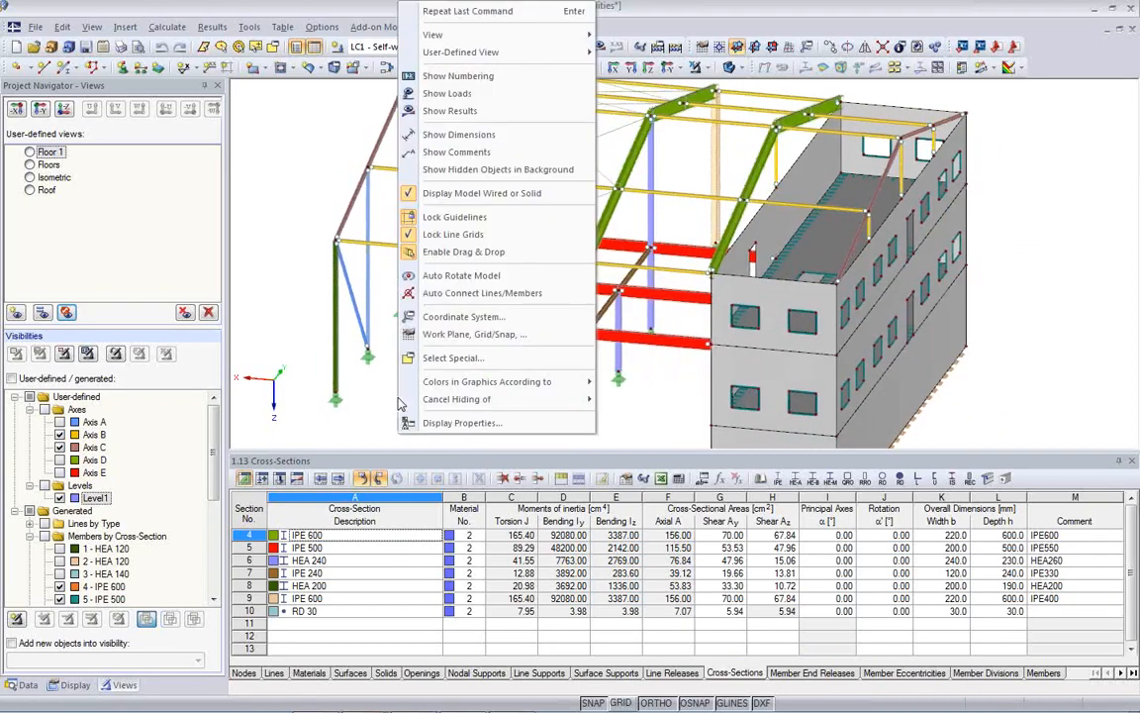
{"action": "left_click", "coordinate": [472, 423]}
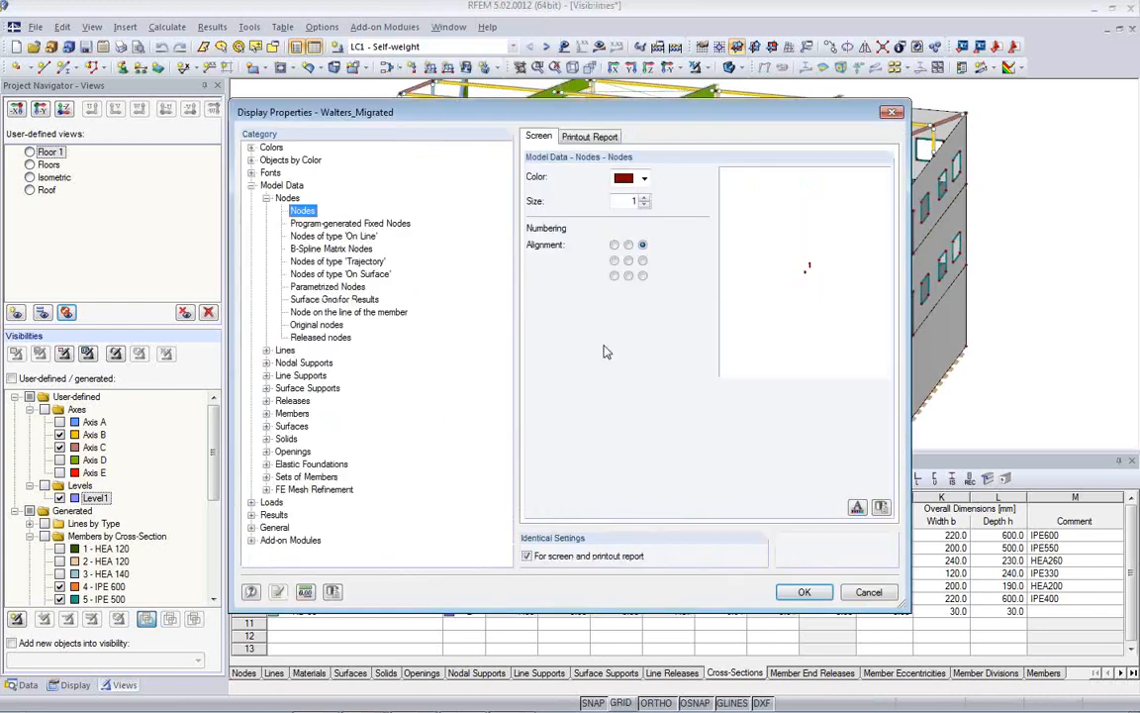
{"action": "left_click", "coordinate": [251, 161]}
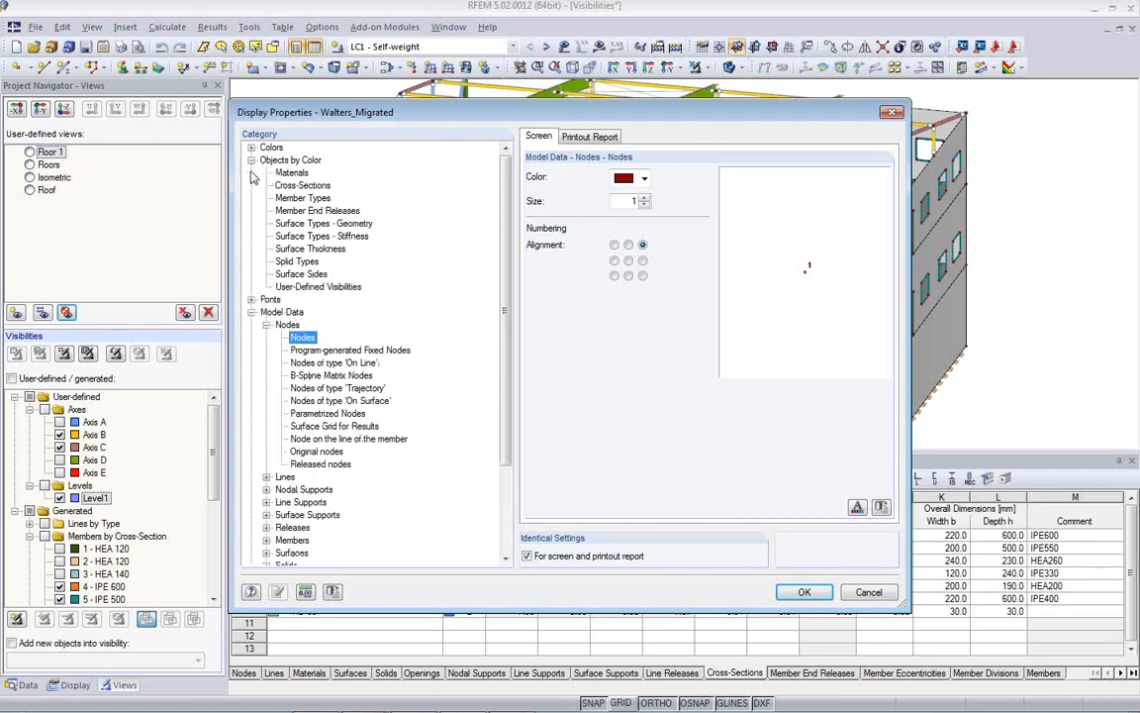
{"action": "left_click", "coordinate": [281, 185]}
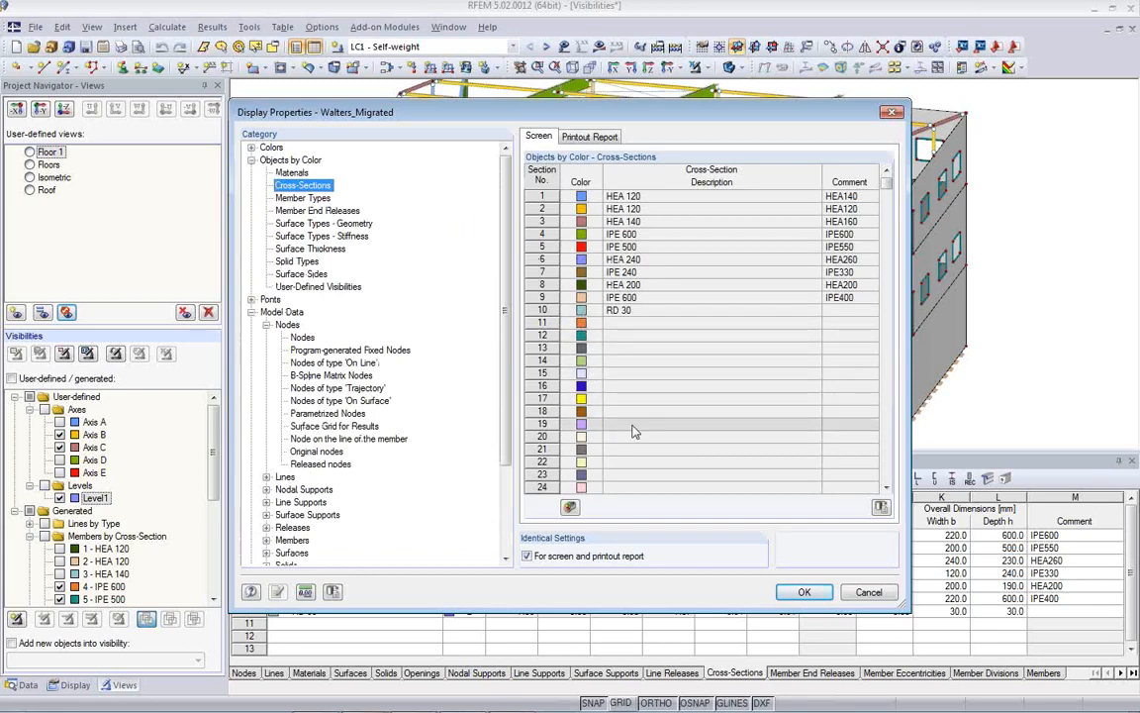
{"action": "double_click", "coordinate": [581, 246]}
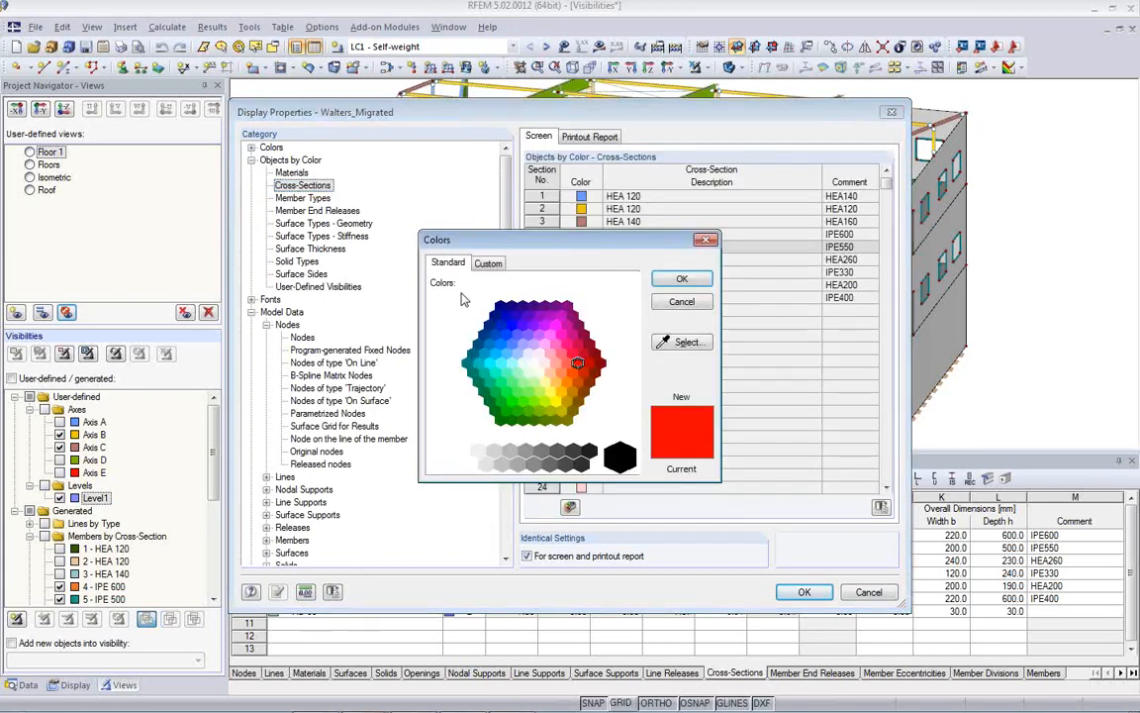
{"action": "left_click", "coordinate": [702, 303]}
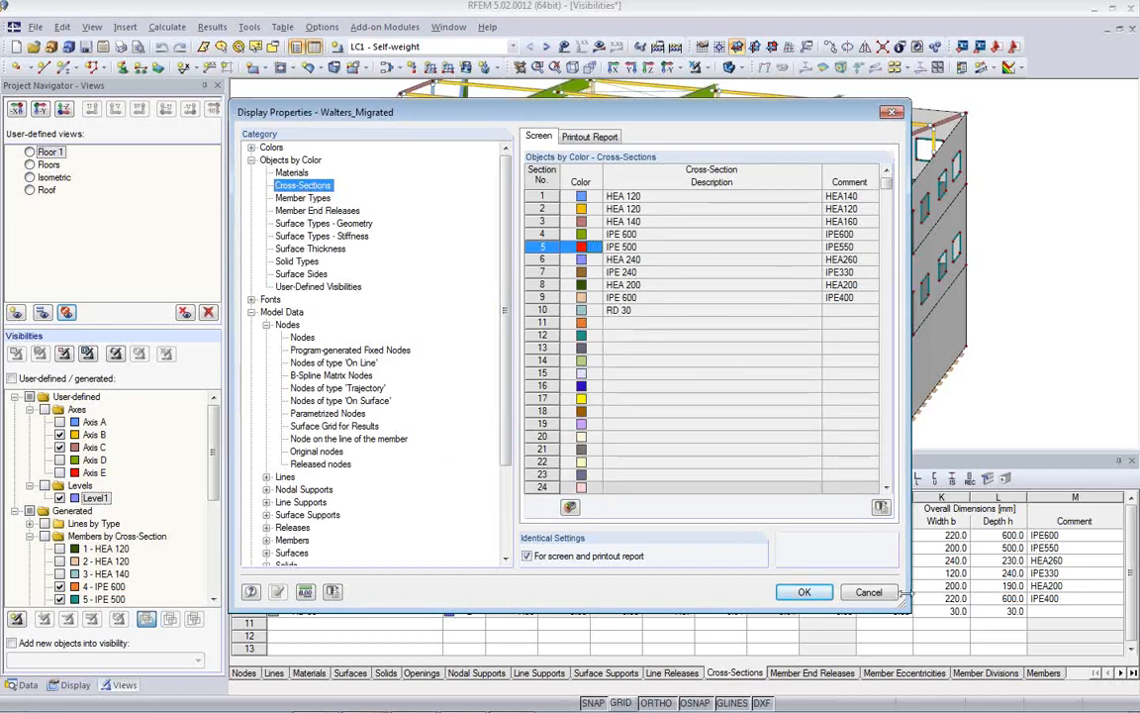
{"action": "left_click", "coordinate": [291, 173]}
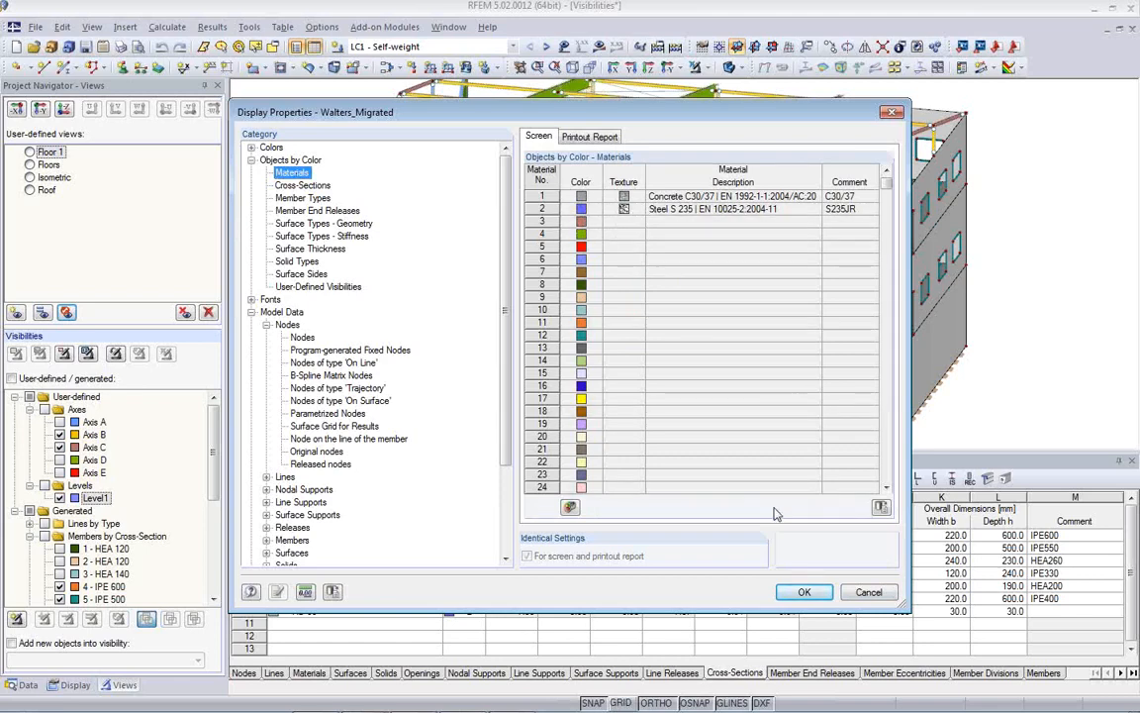
{"action": "left_click", "coordinate": [869, 592]}
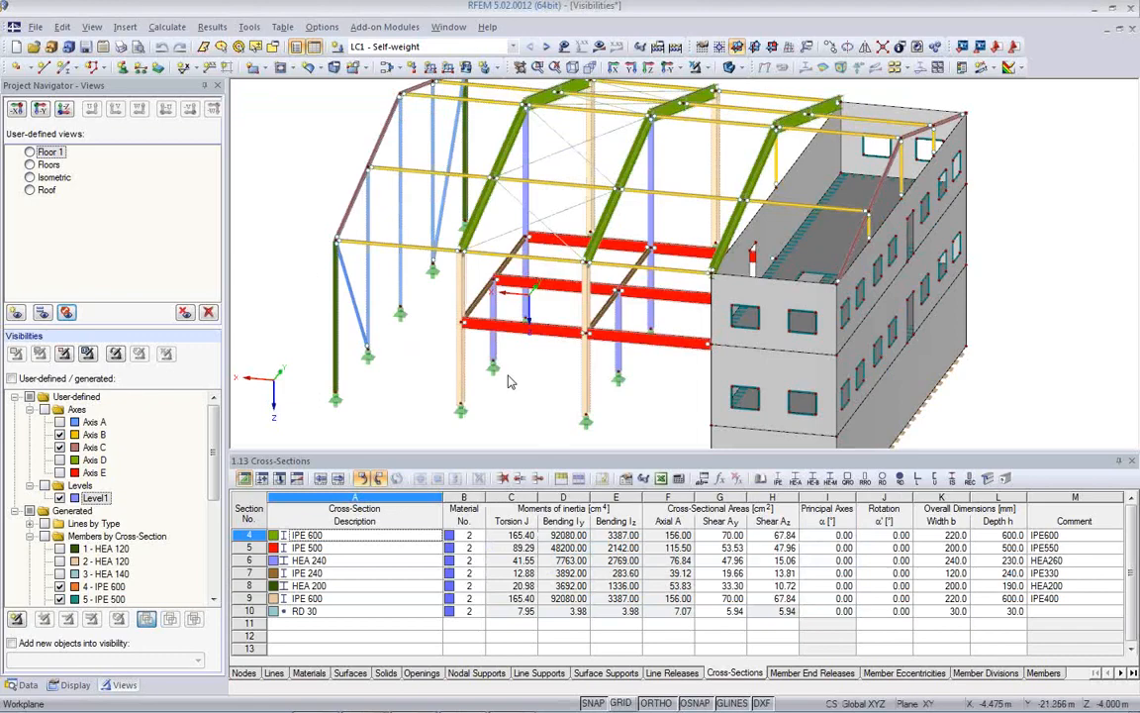
Examine the model rendering and lighting options in the display settings
{"action": "middle_click_drag", "start_coordinate": [662, 394], "coordinate": [549, 411], "text": "ctrl"}
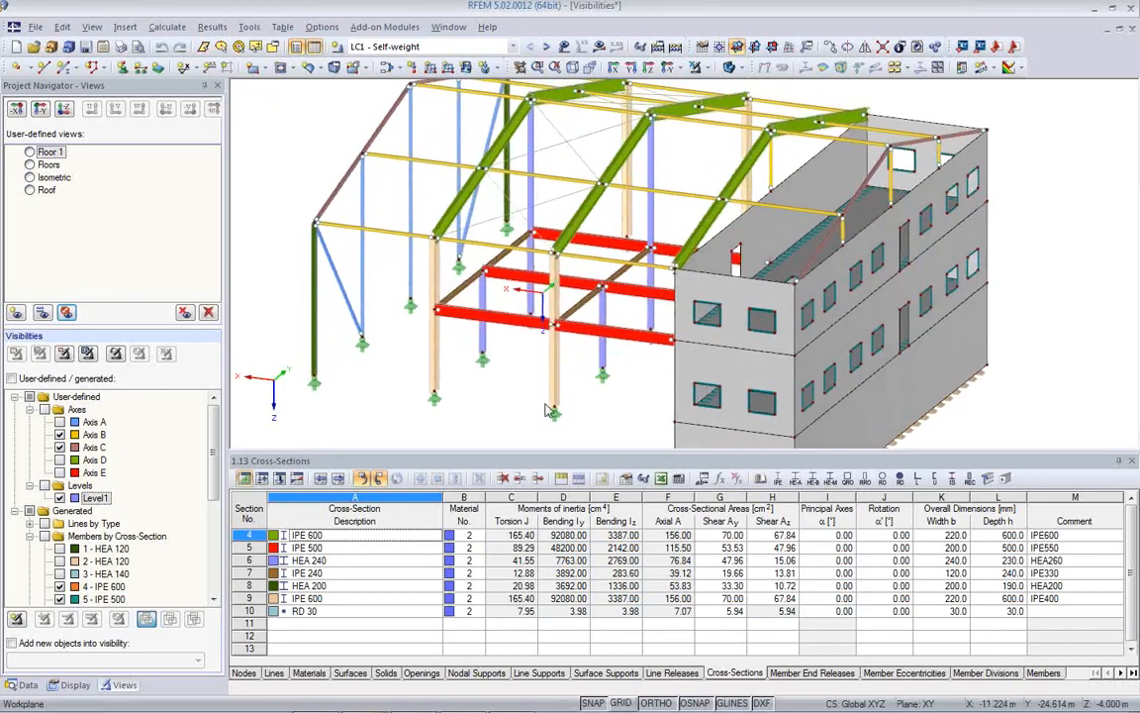
{"action": "left_click", "coordinate": [69, 684]}
{"action": "scroll", "coordinate": [139, 543], "scroll_direction": "down", "scroll_amount": 4}
{"action": "scroll", "coordinate": [139, 544], "scroll_direction": "down", "scroll_amount": 8}
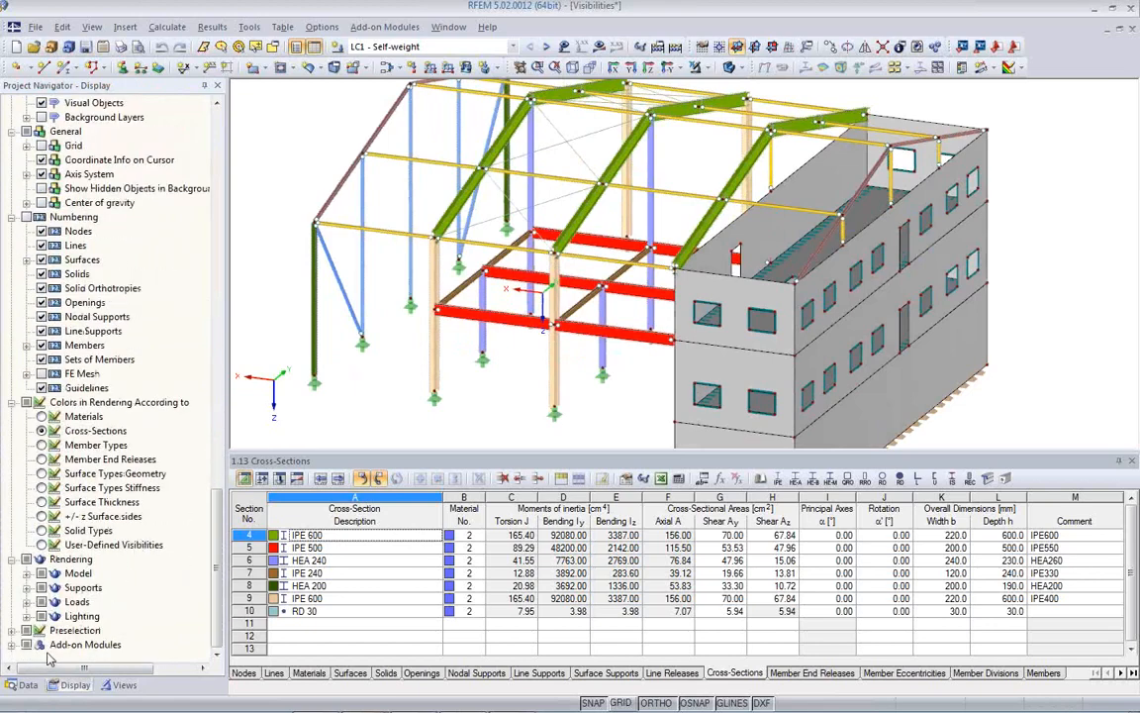
{"action": "left_click", "coordinate": [27, 574]}
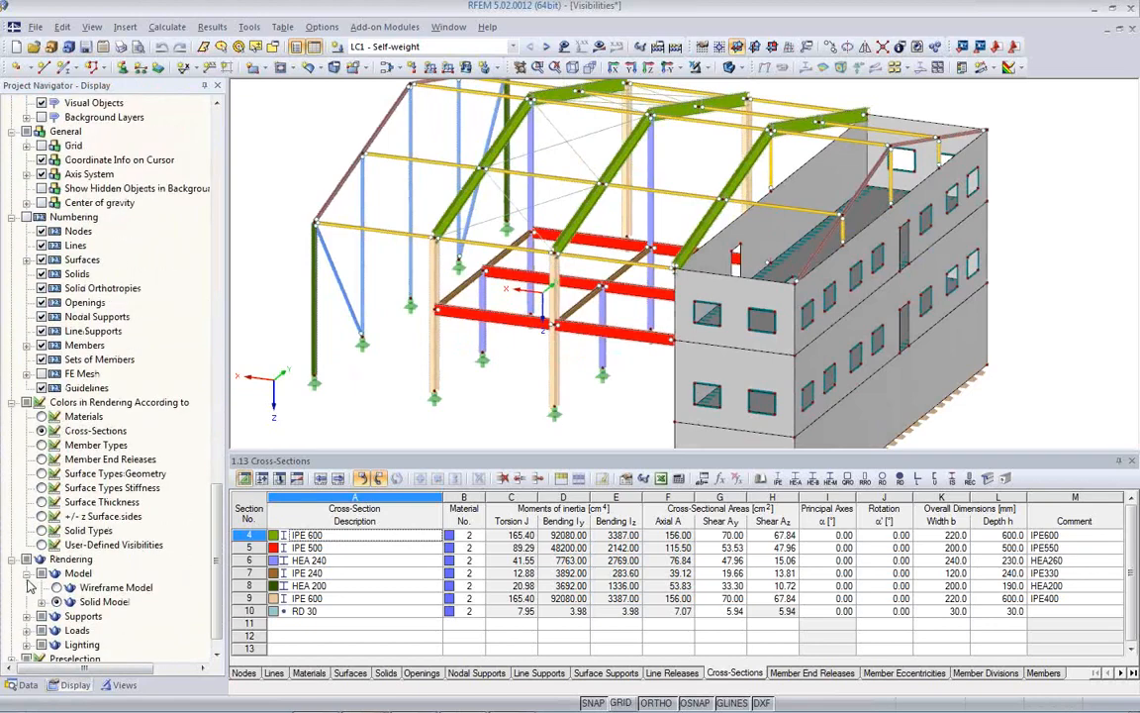
{"action": "scroll", "coordinate": [146, 613], "scroll_direction": "down", "scroll_amount": 1}
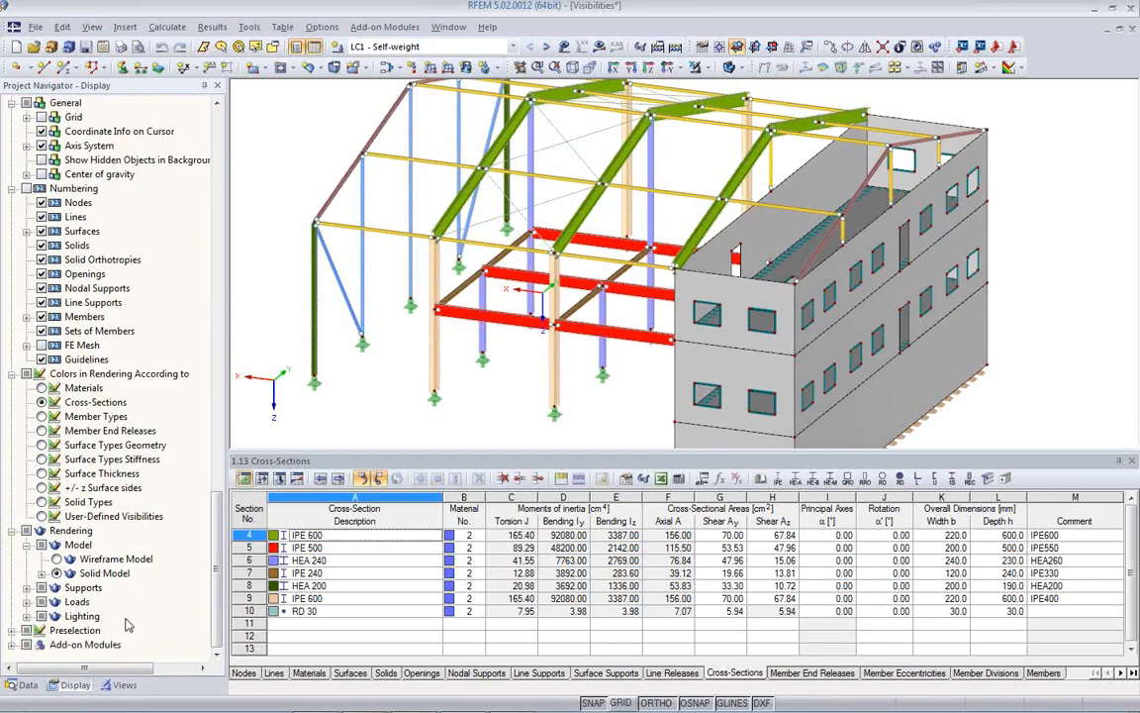
{"action": "left_click", "coordinate": [26, 615]}
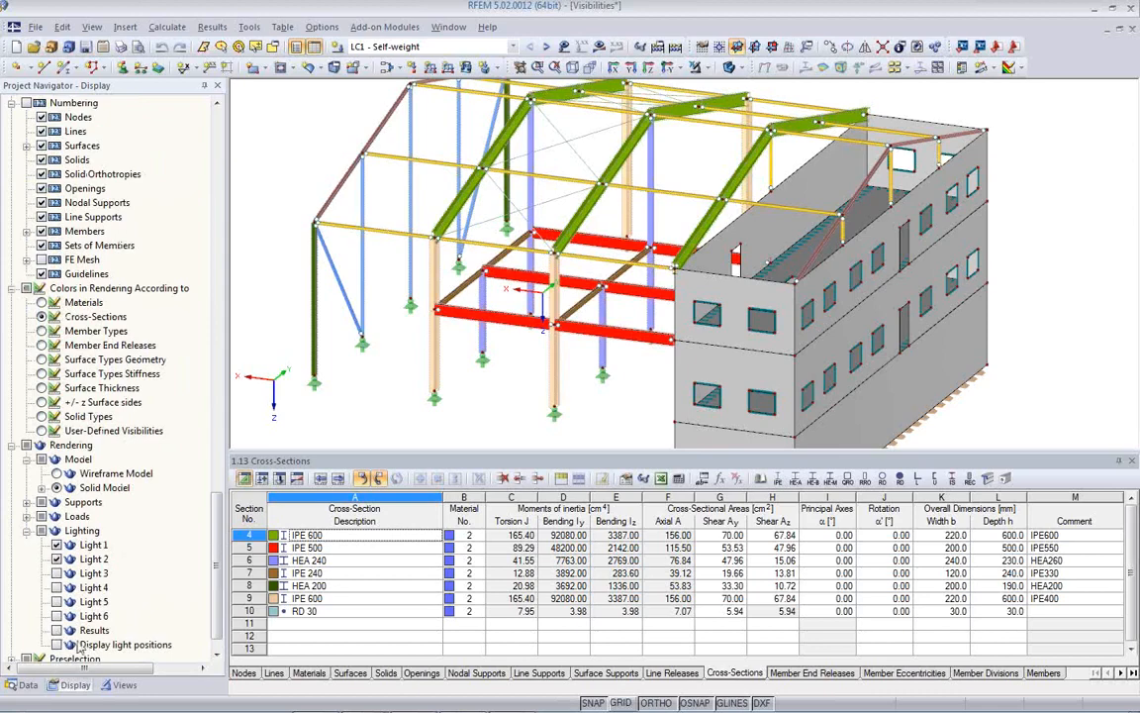
{"action": "scroll", "coordinate": [121, 586], "scroll_direction": "down", "scroll_amount": 1}
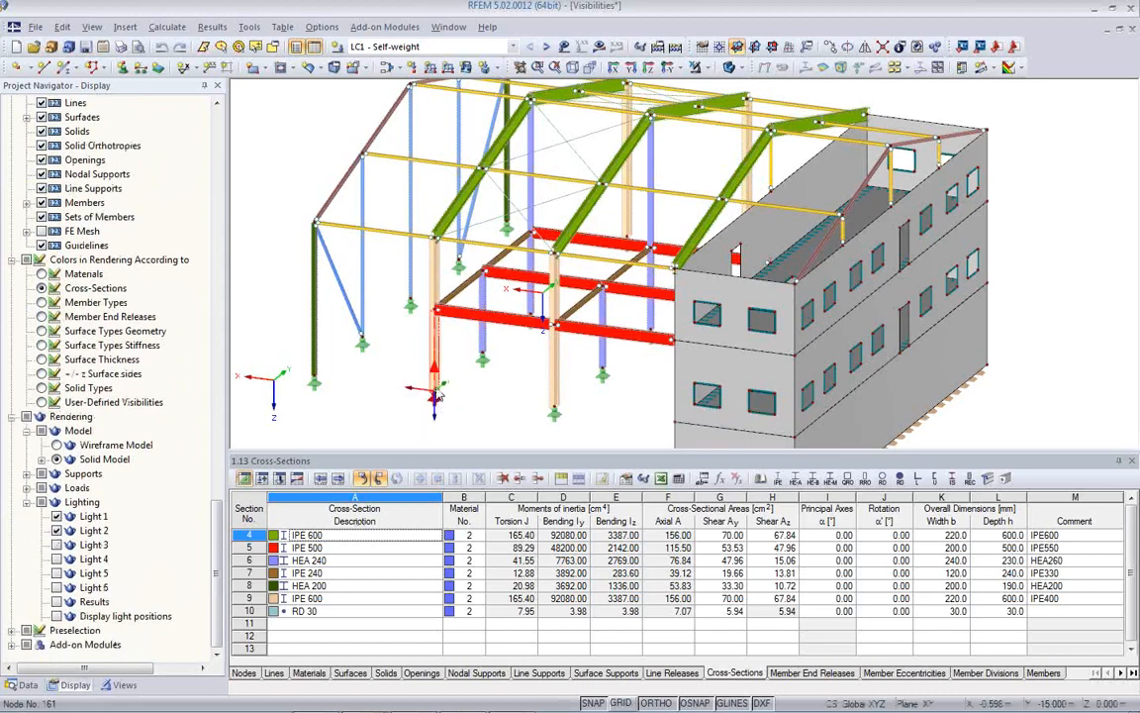
Inspect the general data, options and effective lengths of the front IPE 600 column, leaving the member unedited
{"action": "left_click", "coordinate": [436, 371]}
{"action": "double_click", "coordinate": [436, 371]}
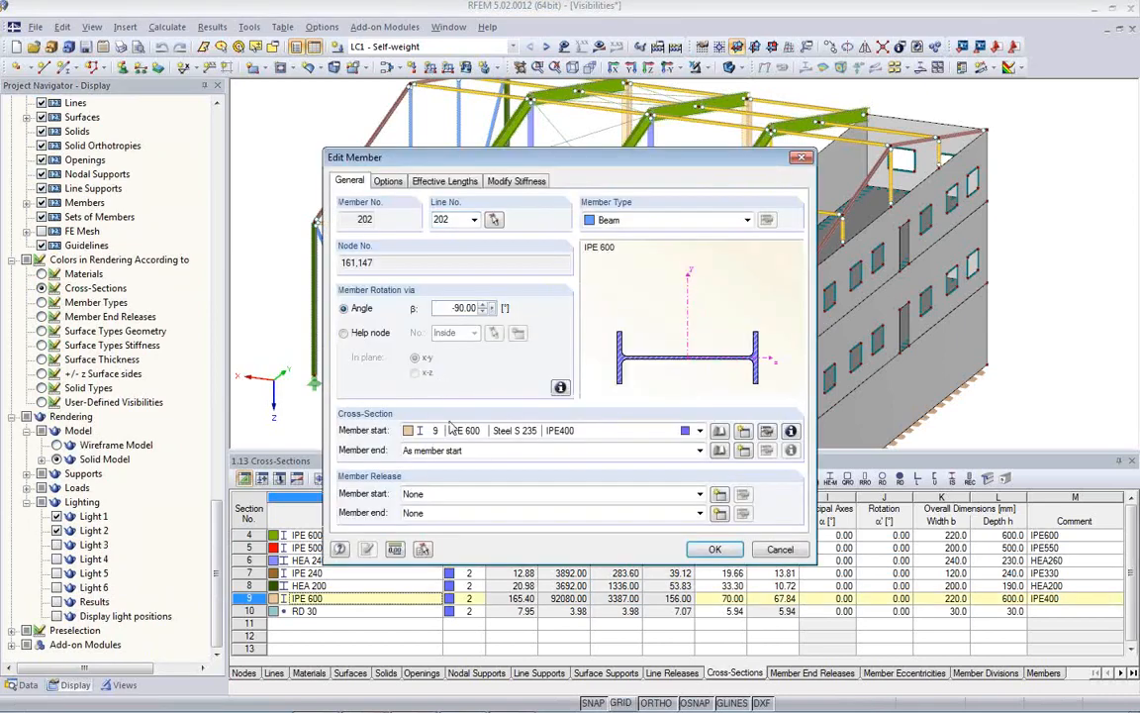
{"action": "left_click", "coordinate": [389, 182]}
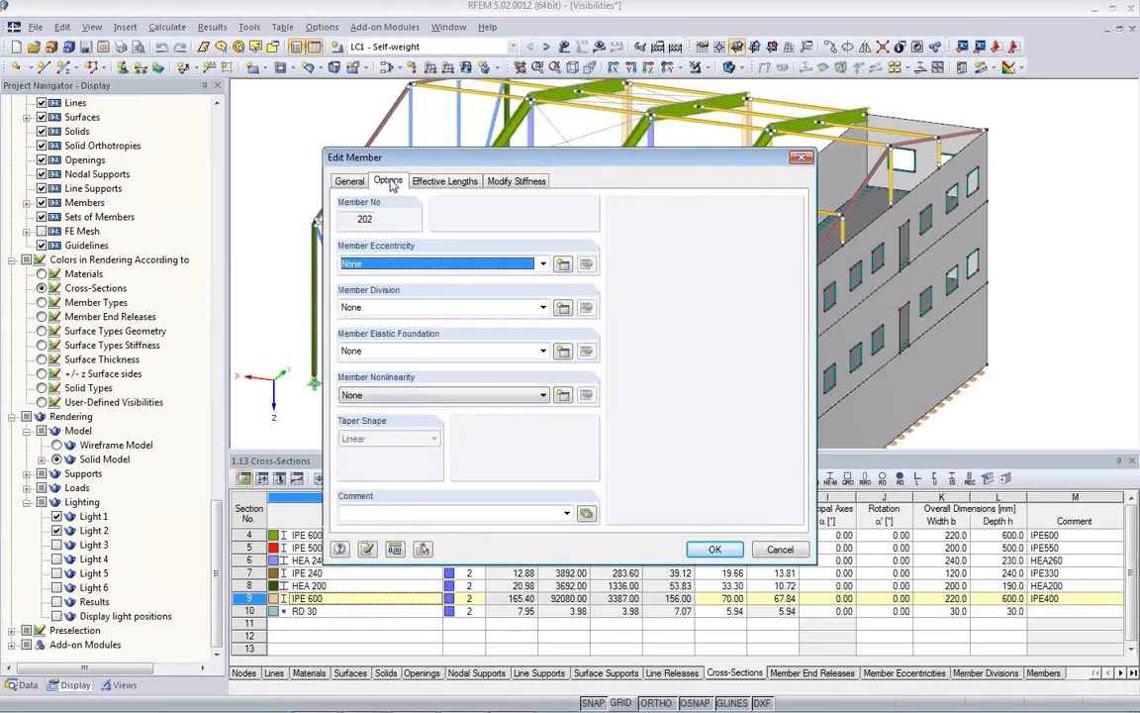
{"action": "left_click", "coordinate": [428, 183]}
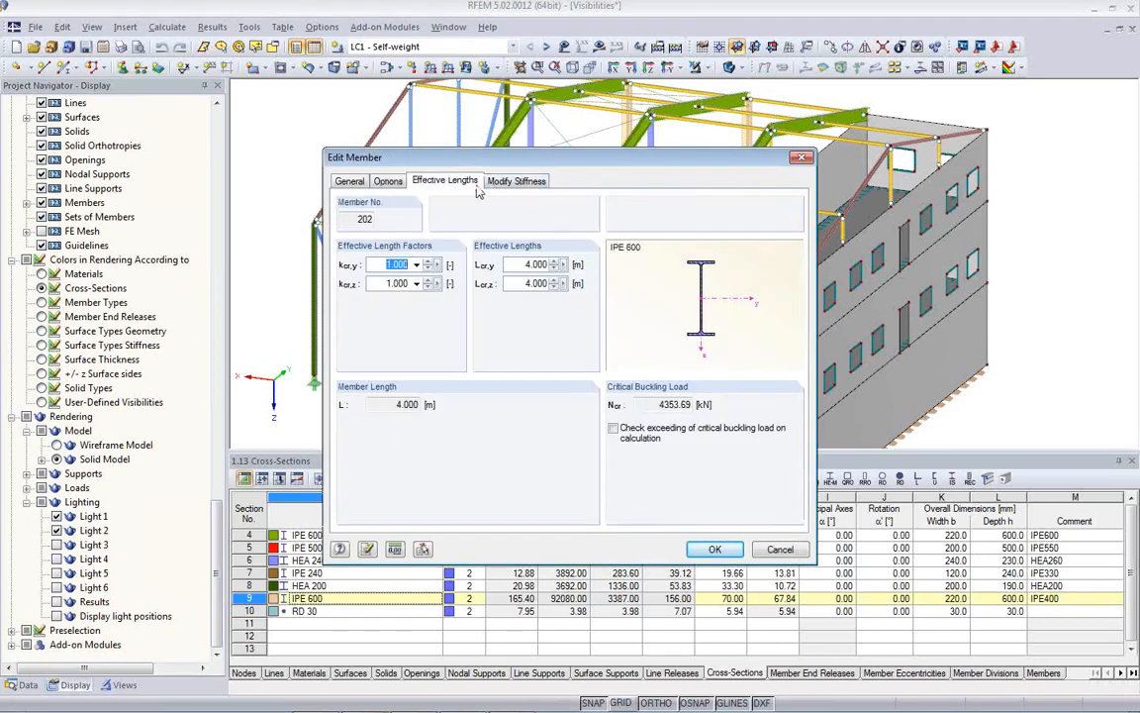
{"action": "left_click", "coordinate": [349, 181]}
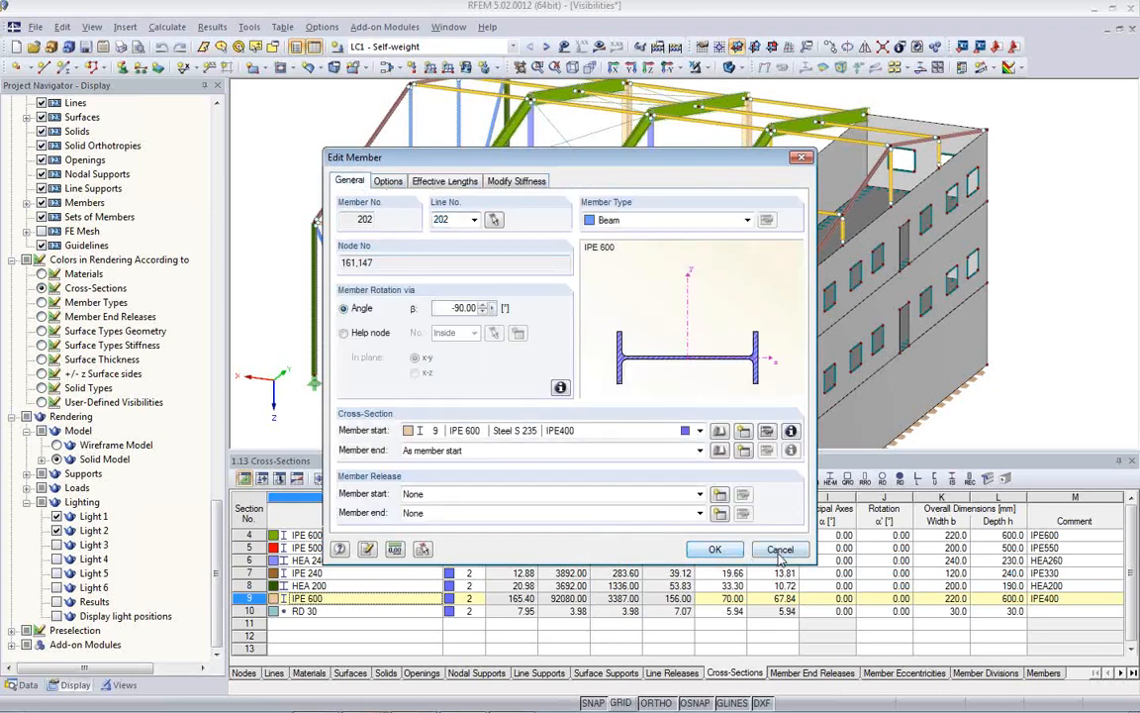
{"action": "left_click", "coordinate": [780, 551]}
Review the Concrete C30/37 properties in the material library from the Materials table
{"action": "left_click", "coordinate": [308, 673]}
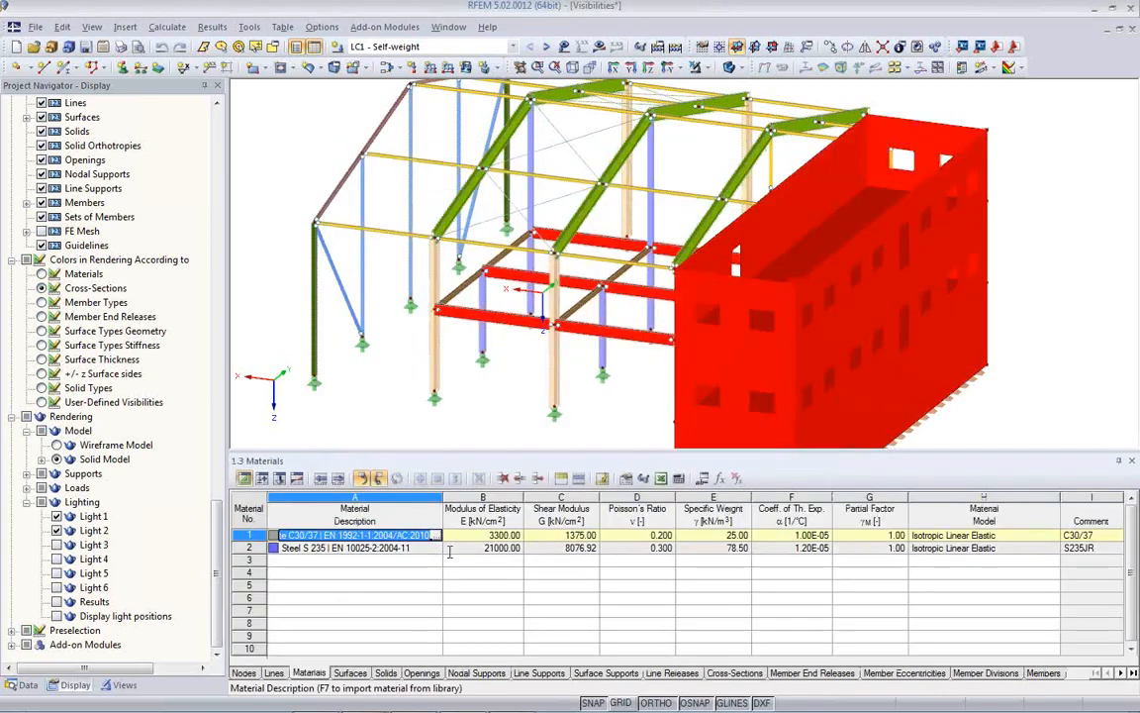
{"action": "left_click", "coordinate": [387, 536]}
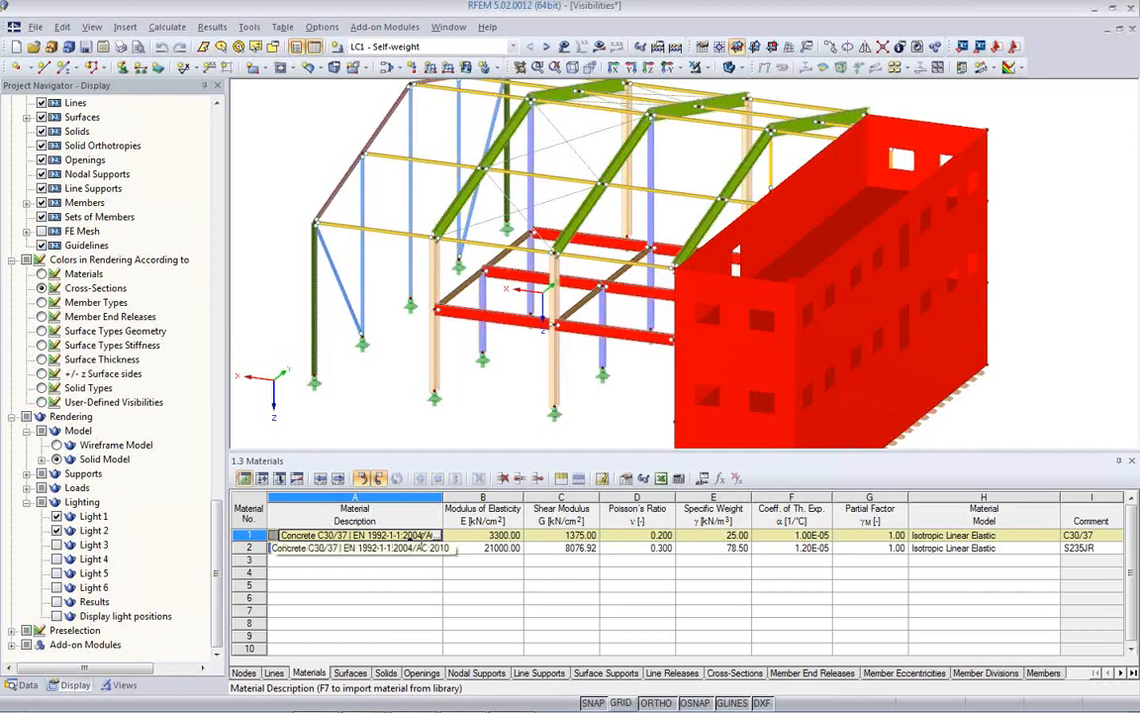
{"action": "left_click", "coordinate": [436, 536]}
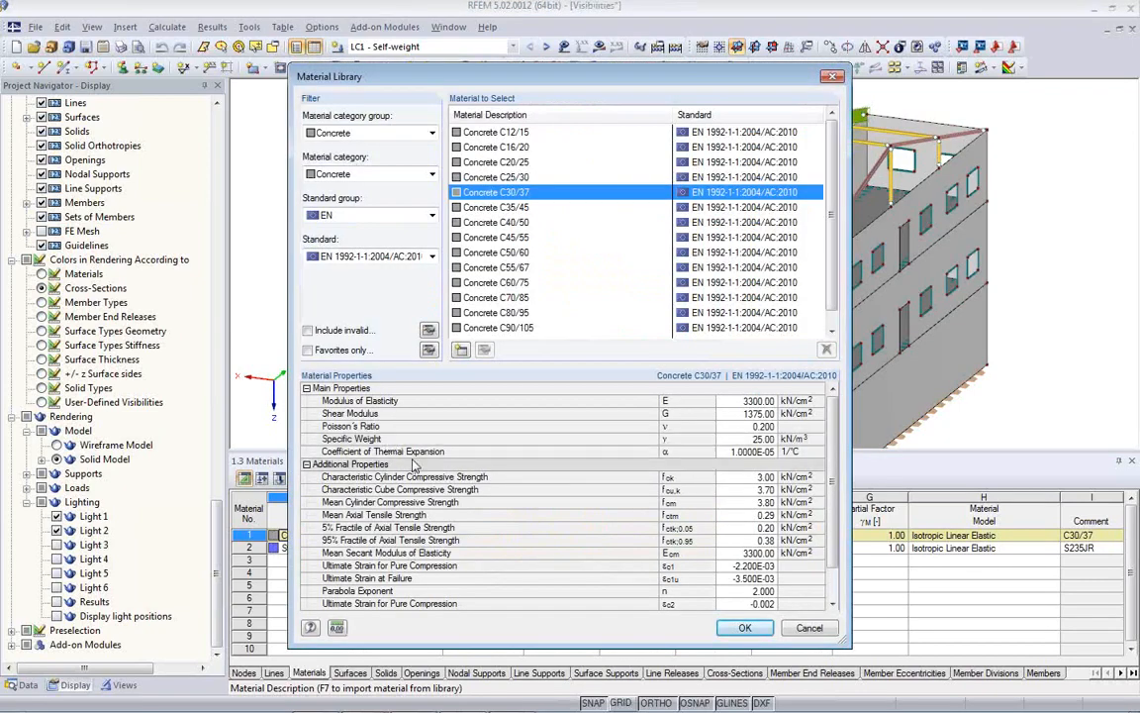
{"action": "left_click", "coordinate": [745, 628]}
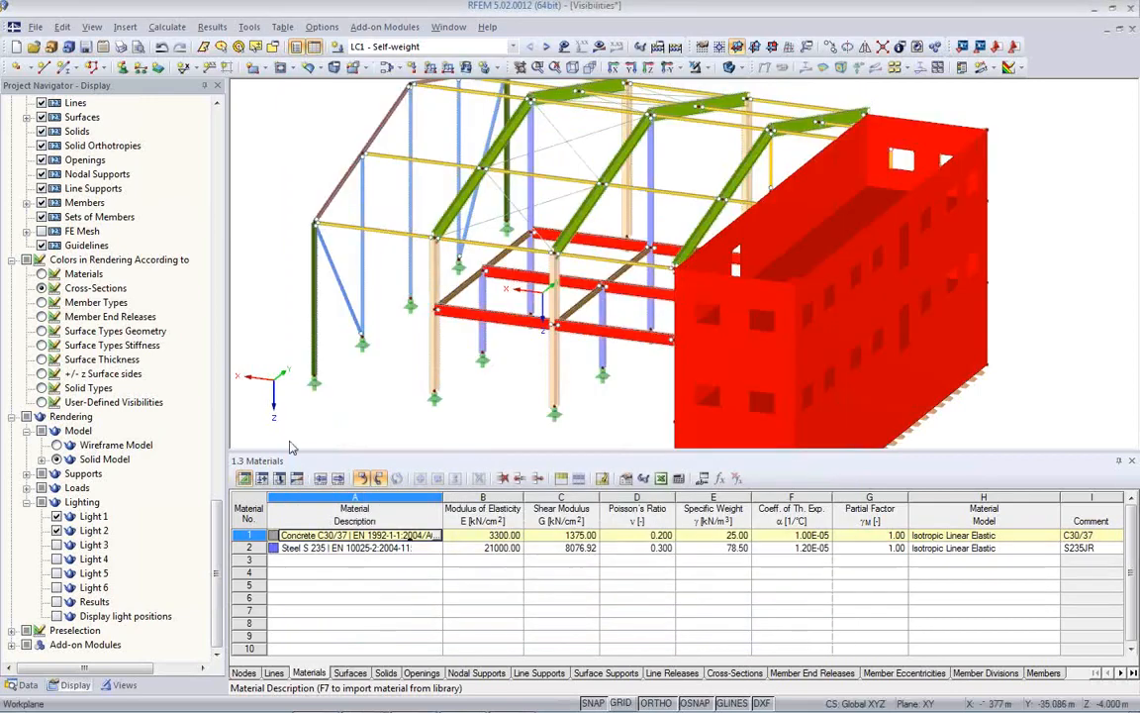
Edit the color and texture settings of material Steel S 235 to display textures in the solid model
{"action": "left_click", "coordinate": [22, 684]}
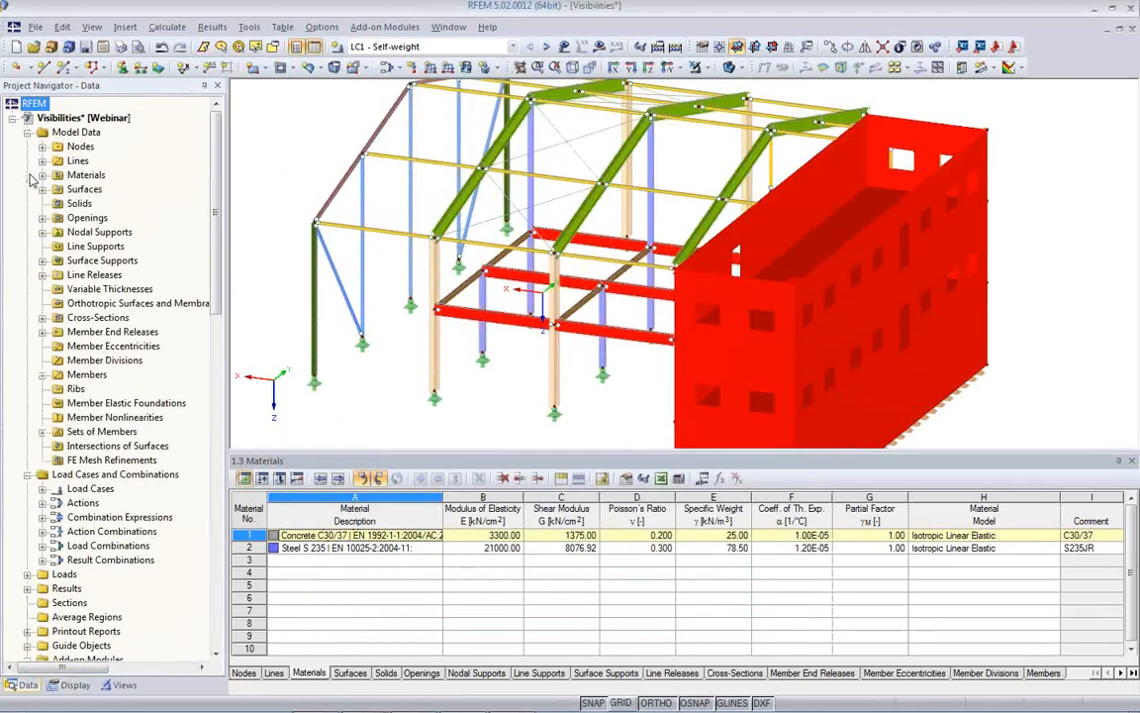
{"action": "left_click", "coordinate": [43, 176]}
{"action": "double_click", "coordinate": [123, 203]}
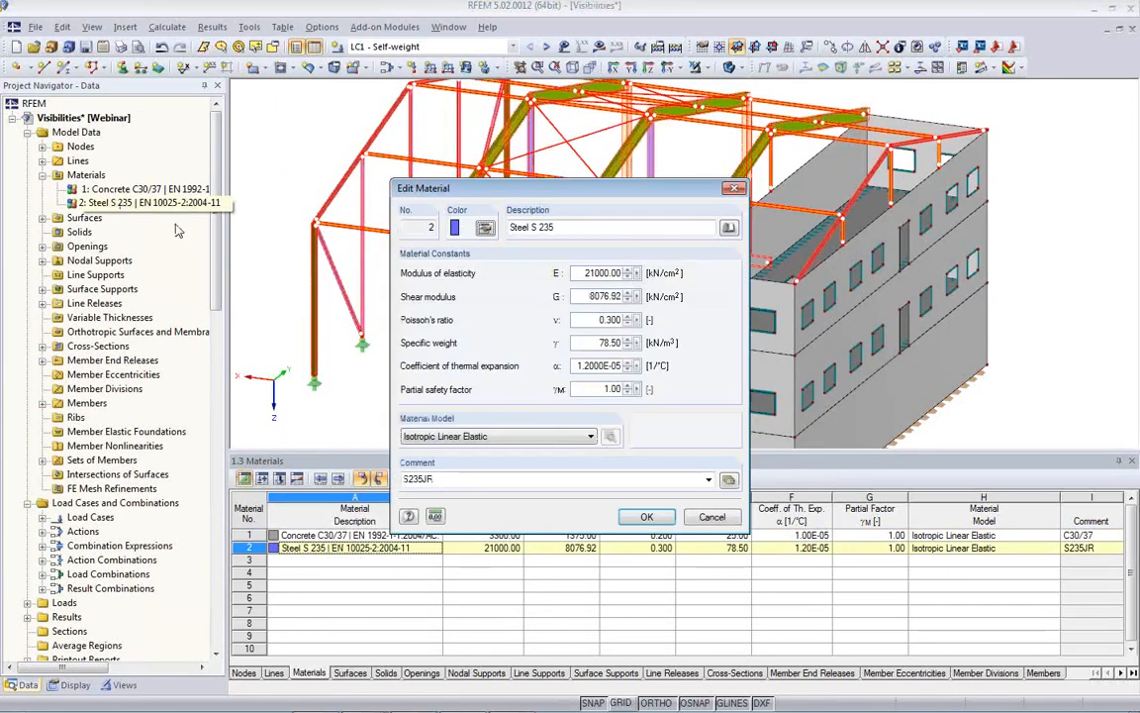
{"action": "left_click", "coordinate": [485, 229]}
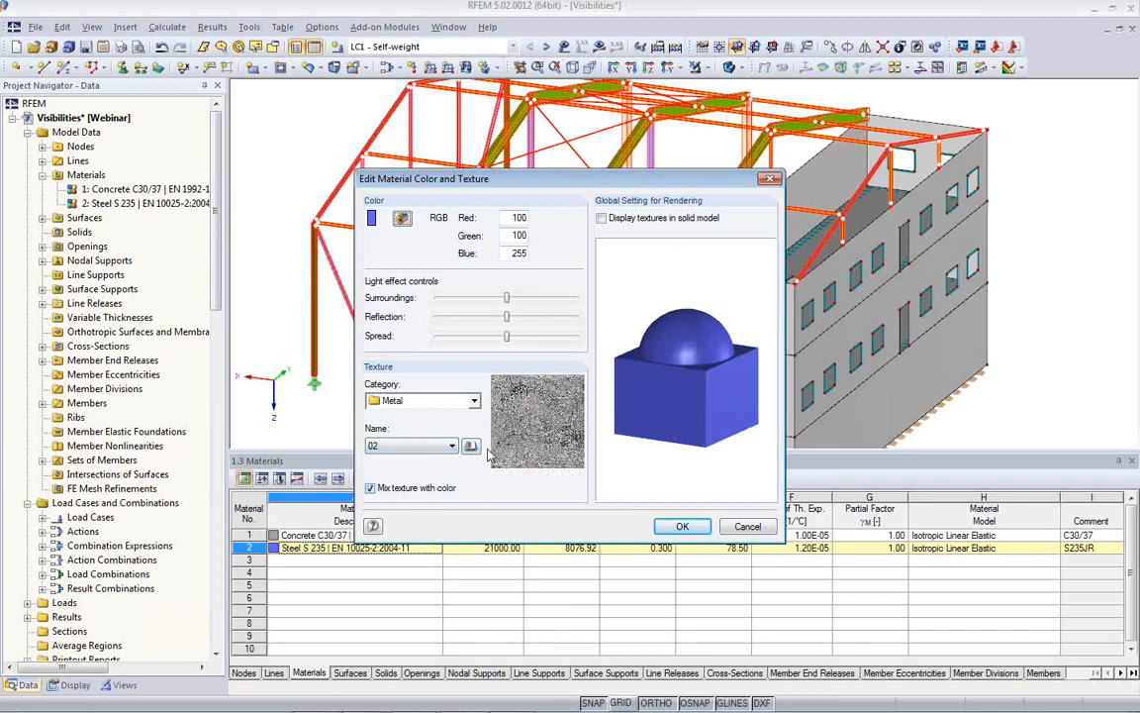
{"action": "left_click", "coordinate": [602, 219]}
{"action": "left_click", "coordinate": [682, 526]}
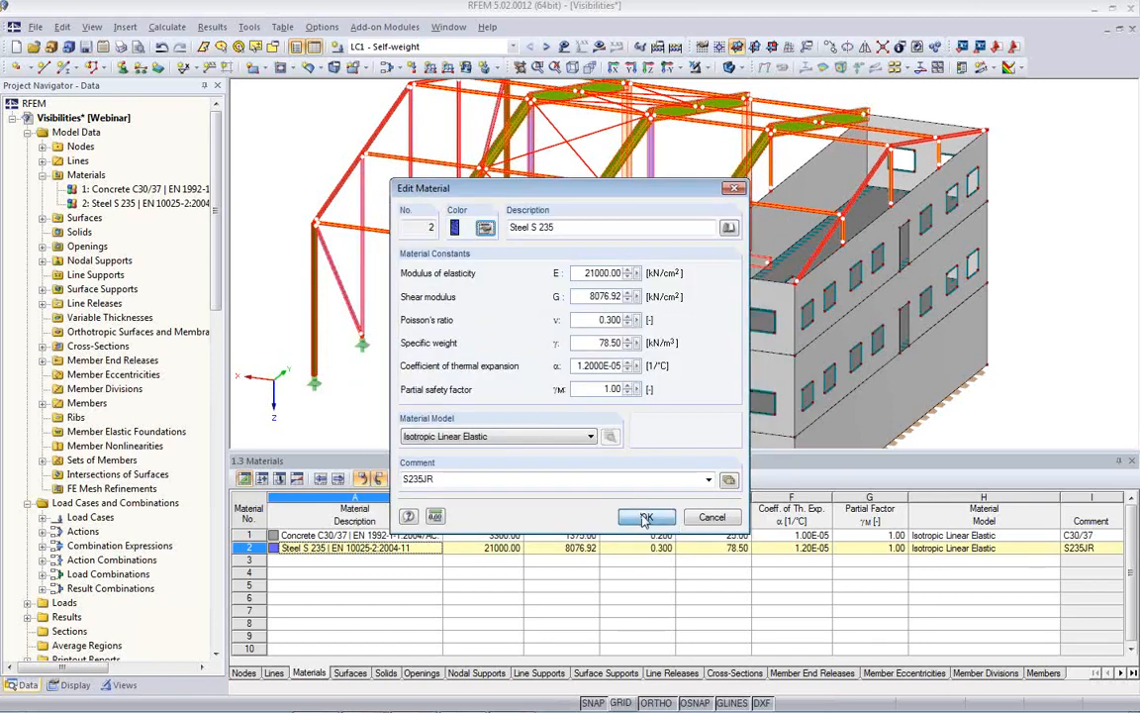
{"action": "left_click", "coordinate": [645, 519]}
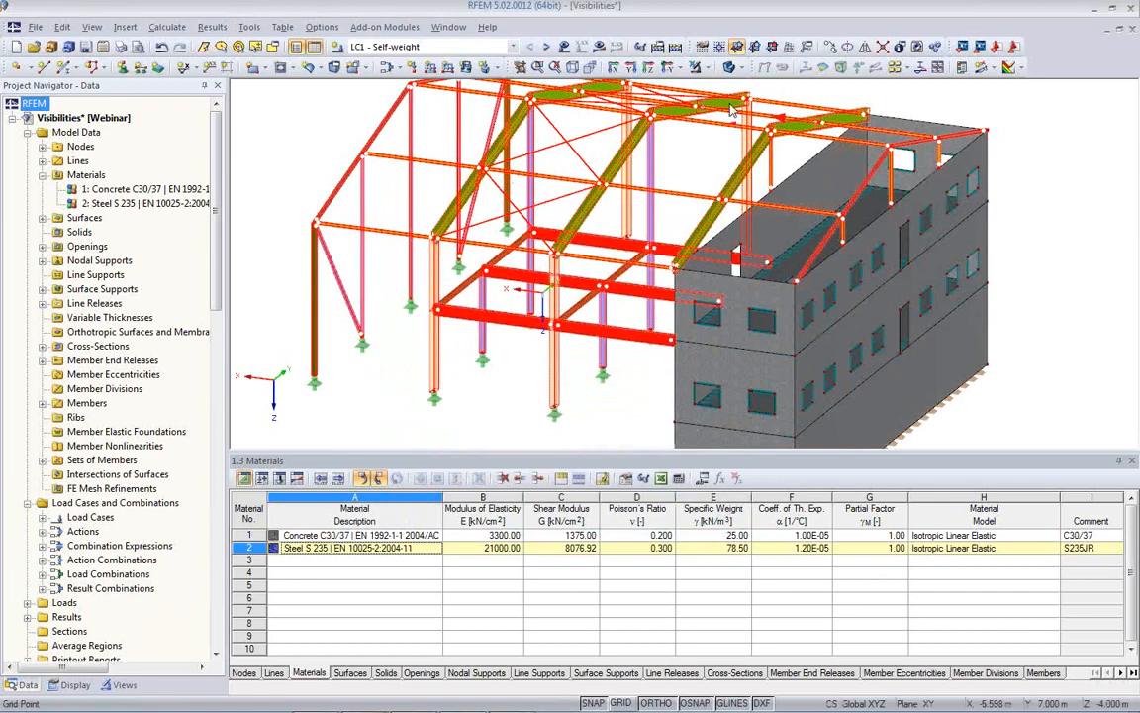
Cycle the model display through wireframe back to the solid model and clear the member selection
{"action": "left_click", "coordinate": [728, 68]}
{"action": "left_click", "coordinate": [729, 69]}
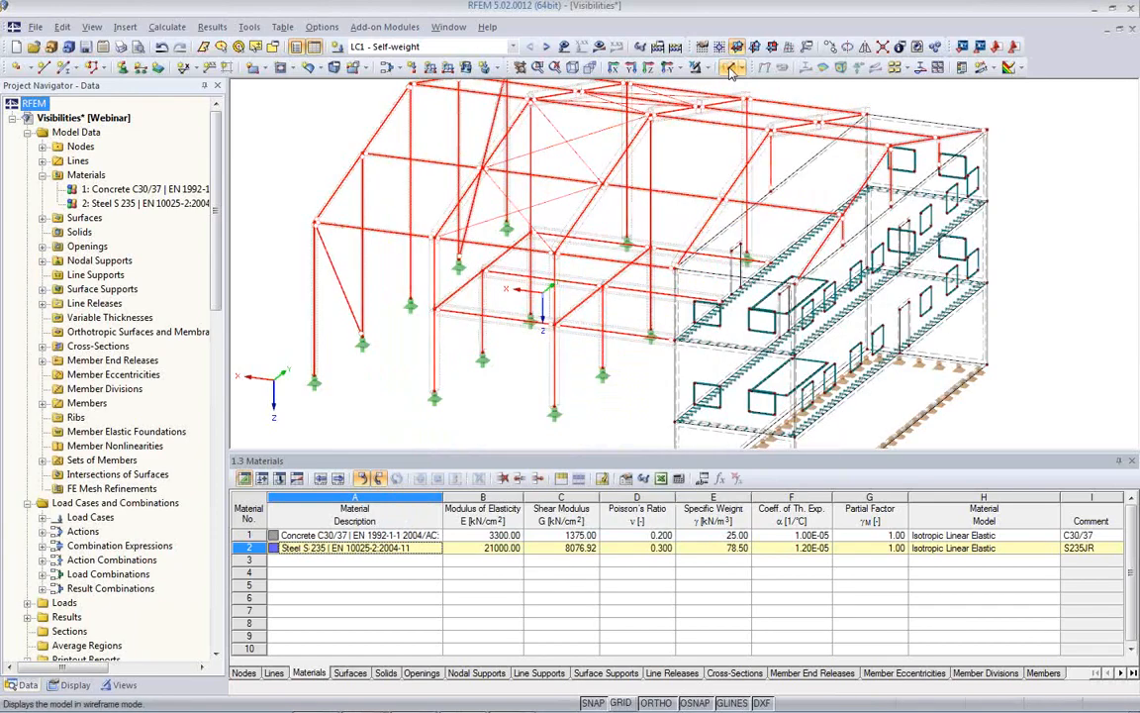
{"action": "left_click", "coordinate": [729, 69]}
{"action": "left_click", "coordinate": [515, 348]}
{"action": "scroll", "coordinate": [479, 358], "scroll_direction": "up", "scroll_amount": 2}
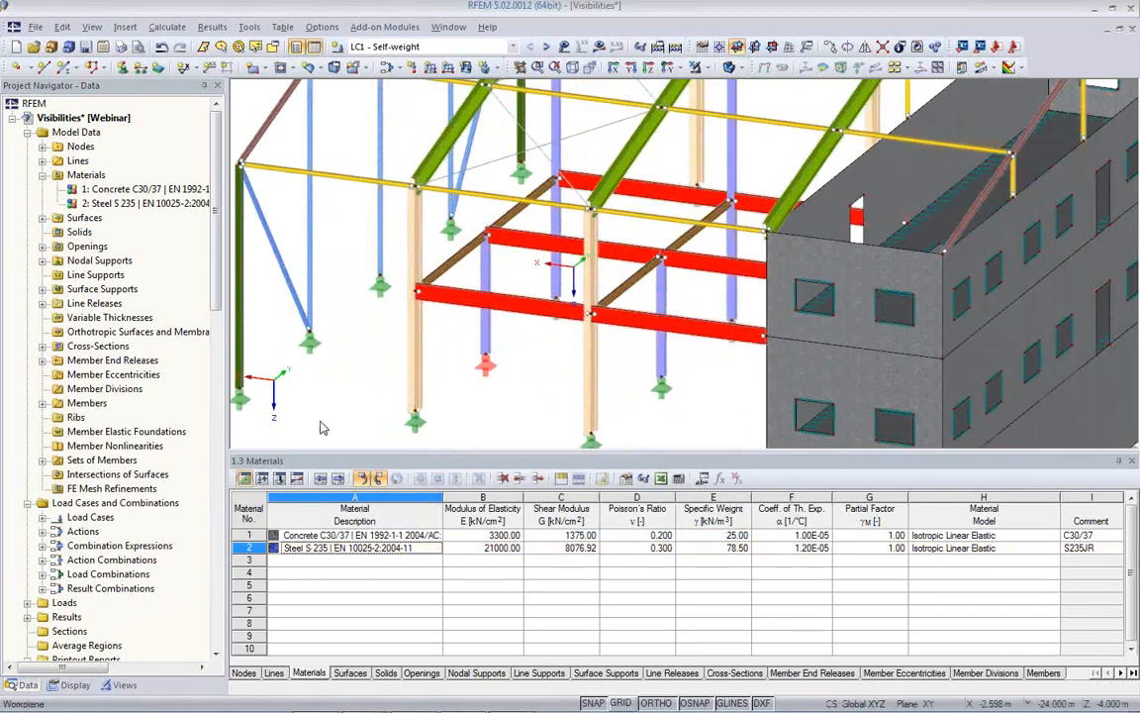
Color the graphics according to materials and inspect the steel texture on the members up close
{"action": "scroll", "coordinate": [89, 633], "scroll_direction": "down", "scroll_amount": 7}
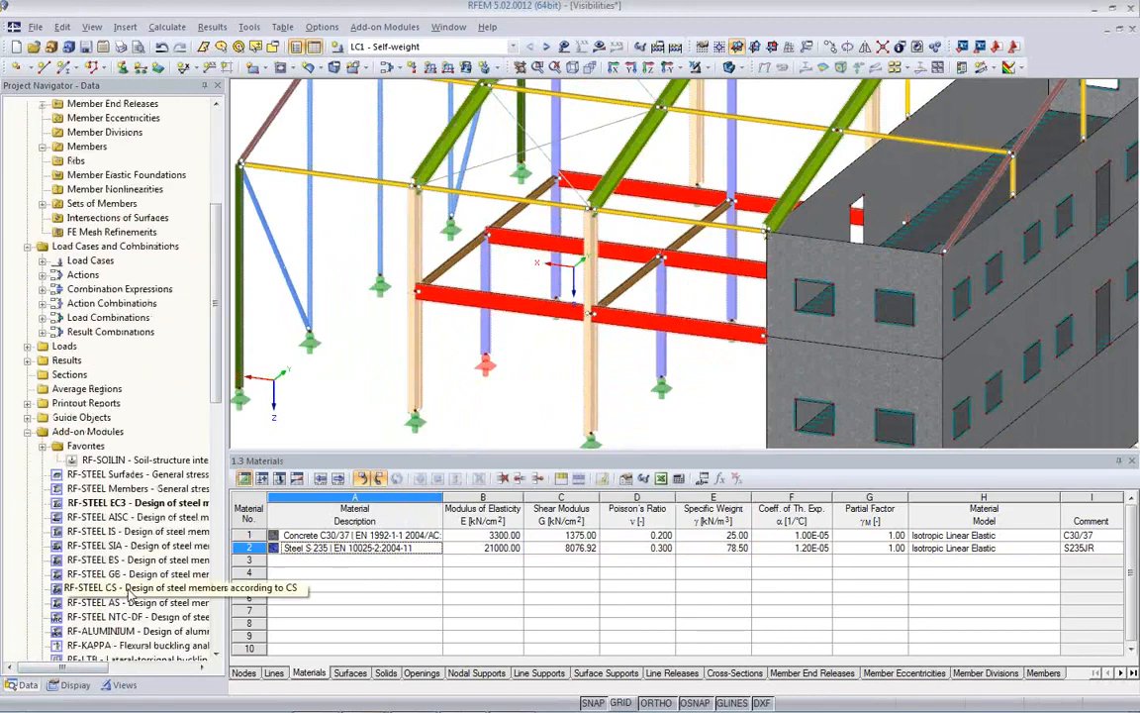
{"action": "left_click", "coordinate": [87, 687]}
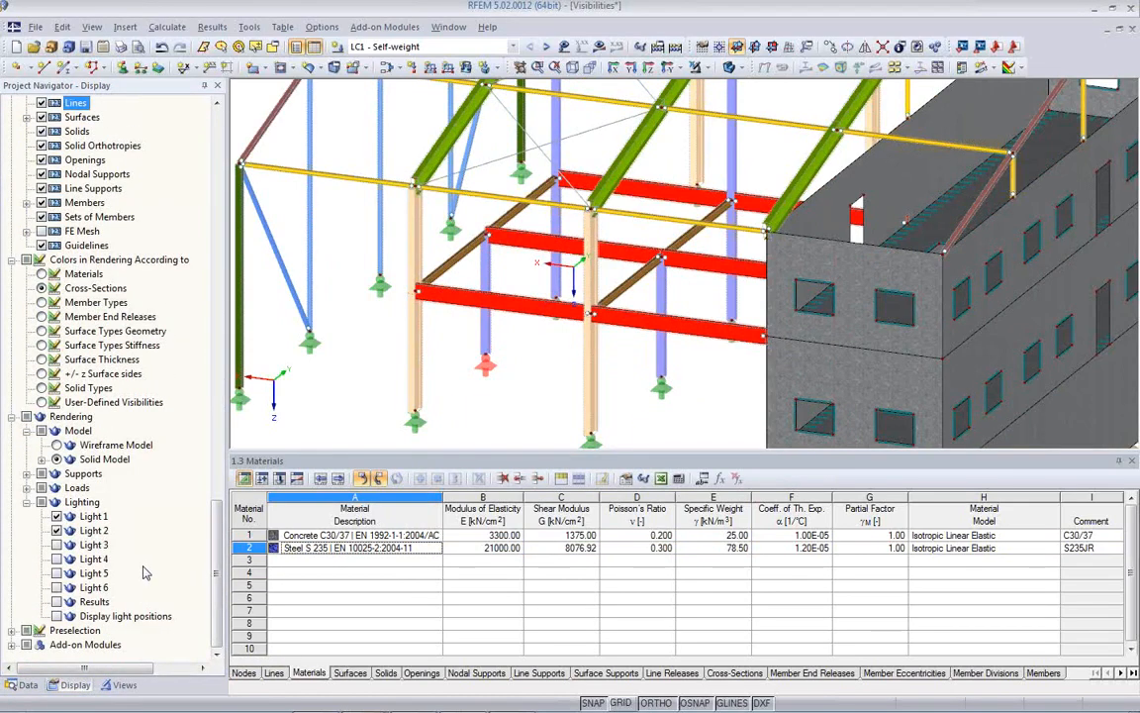
{"action": "right_click", "coordinate": [361, 432]}
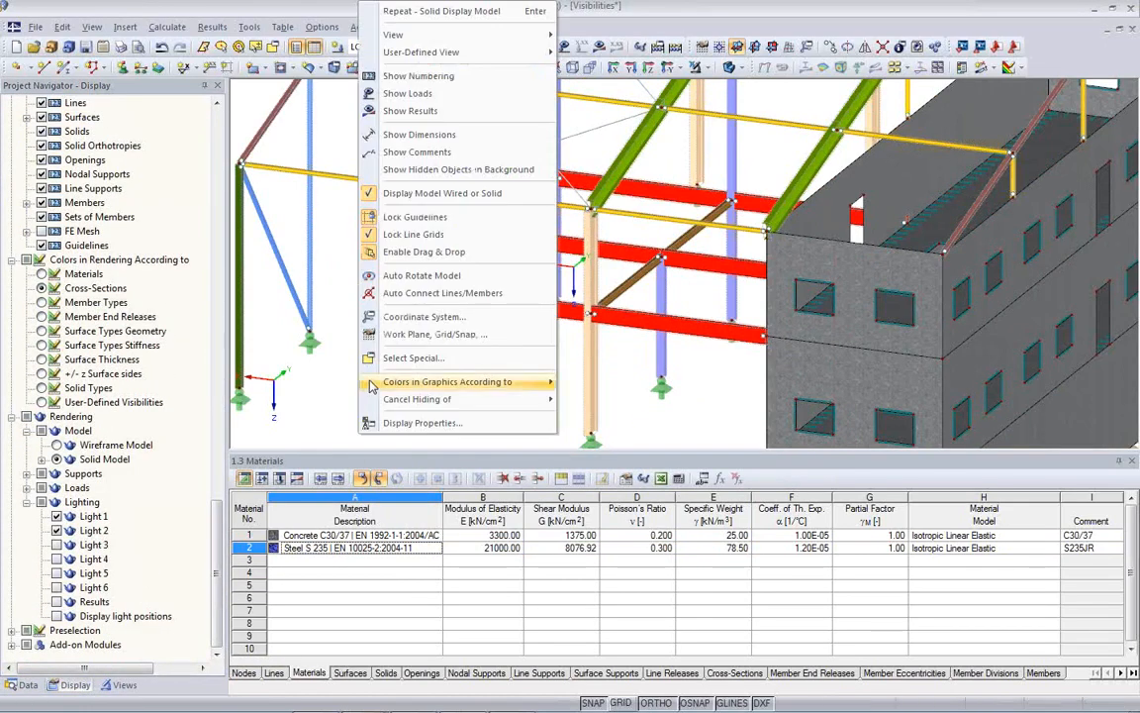
{"action": "mouse_move", "coordinate": [392, 386]}
{"action": "left_click", "coordinate": [596, 382]}
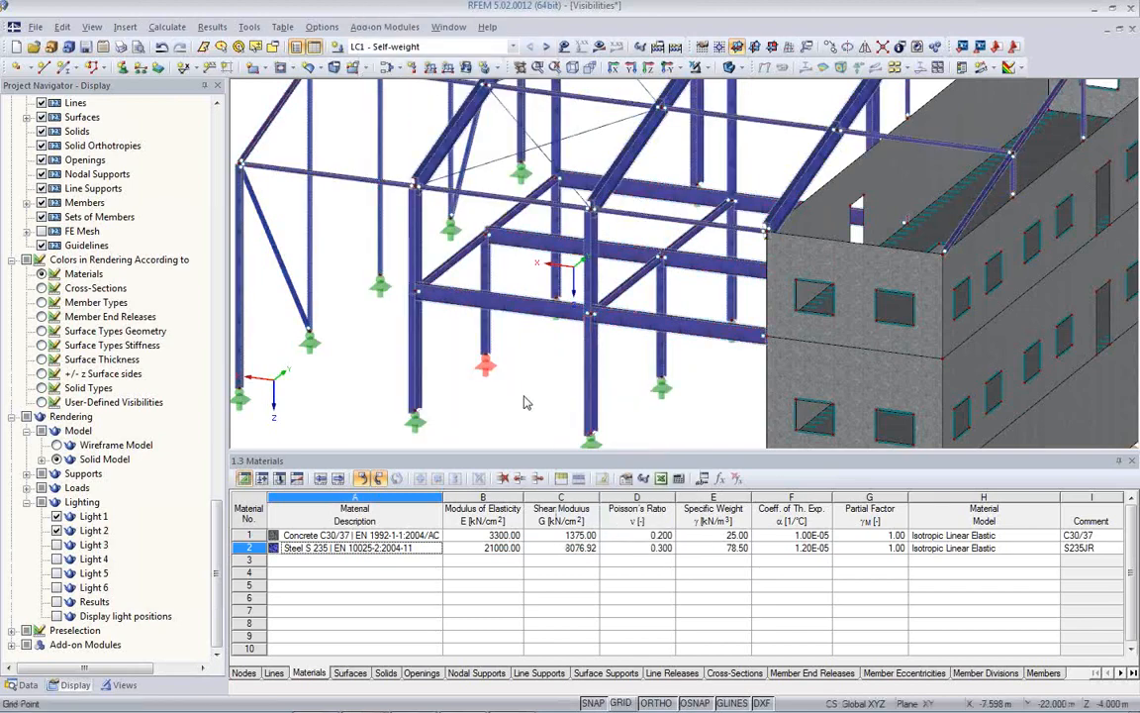
{"action": "scroll", "coordinate": [426, 384], "scroll_direction": "up", "scroll_amount": 6}
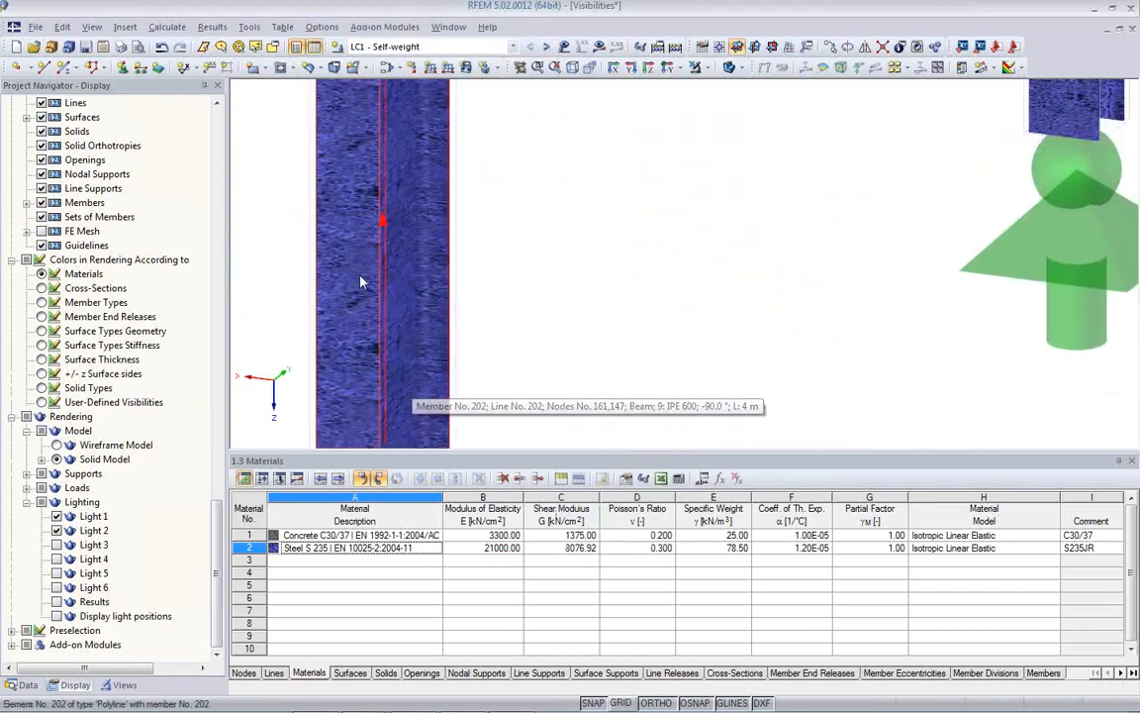
{"action": "scroll", "coordinate": [419, 317], "scroll_direction": "down", "scroll_amount": 6}
{"action": "middle_click_drag", "start_coordinate": [682, 321], "coordinate": [511, 372]}
{"action": "scroll", "coordinate": [530, 355], "scroll_direction": "up", "scroll_amount": 1}
{"action": "scroll", "coordinate": [526, 348], "scroll_direction": "down", "scroll_amount": 7}
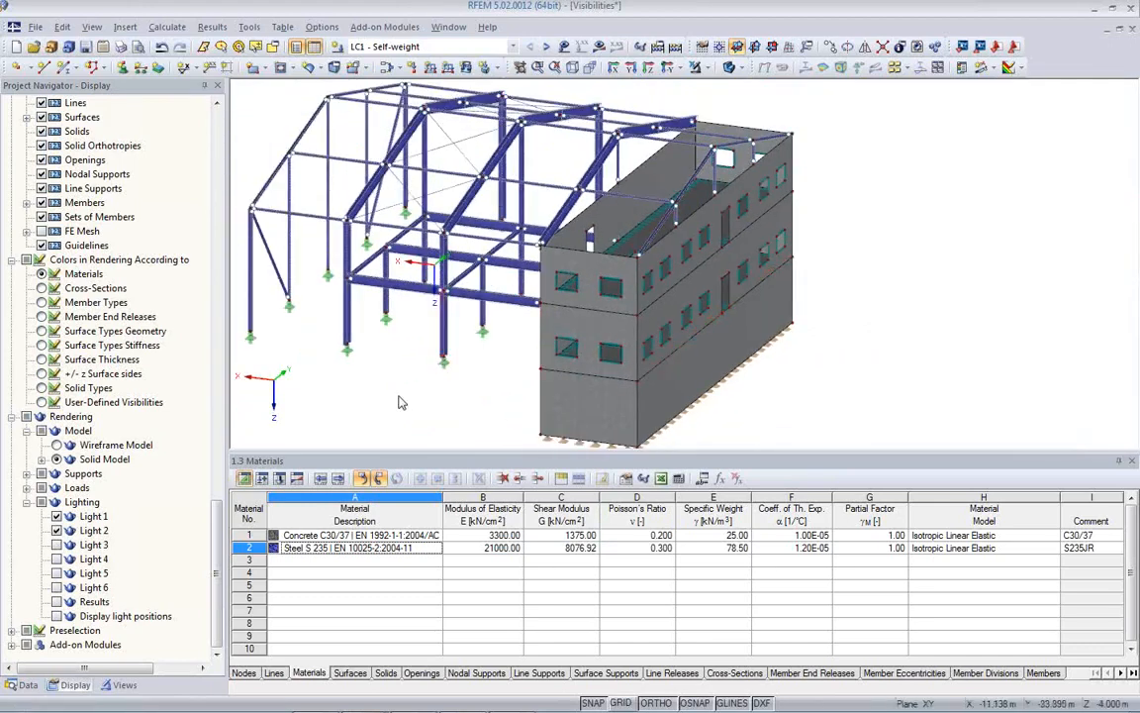
Set the colors in graphics according to cross-sections
{"action": "right_click", "coordinate": [365, 358]}
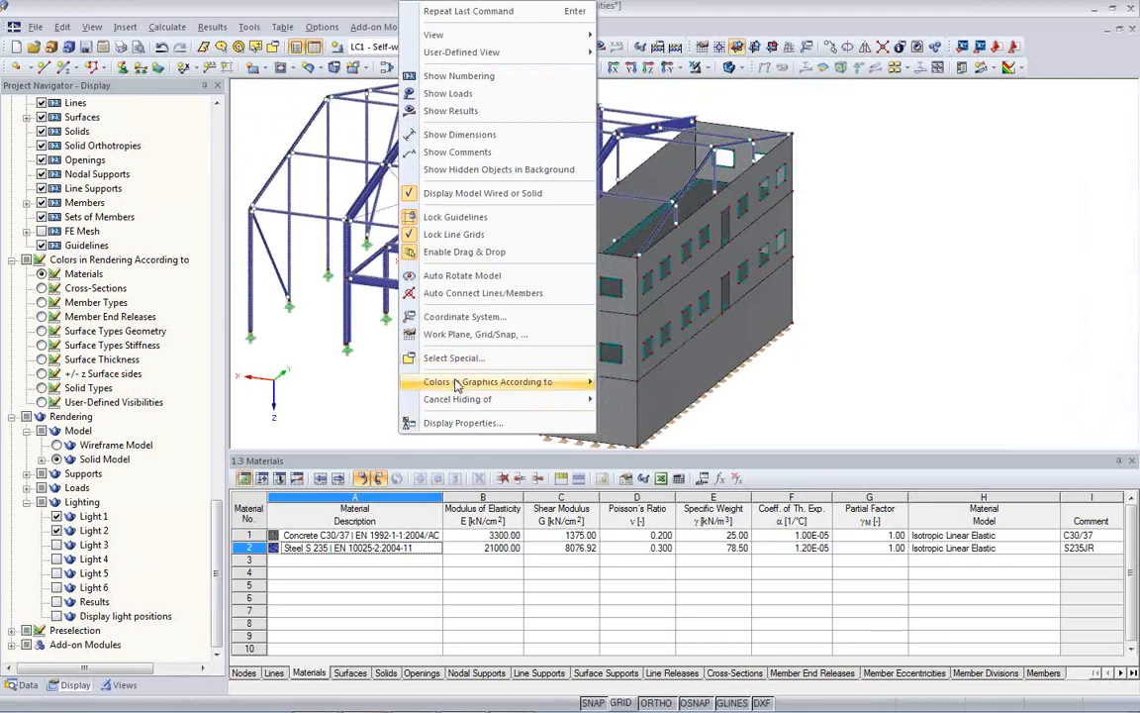
{"action": "mouse_move", "coordinate": [512, 388]}
{"action": "left_click", "coordinate": [649, 400]}
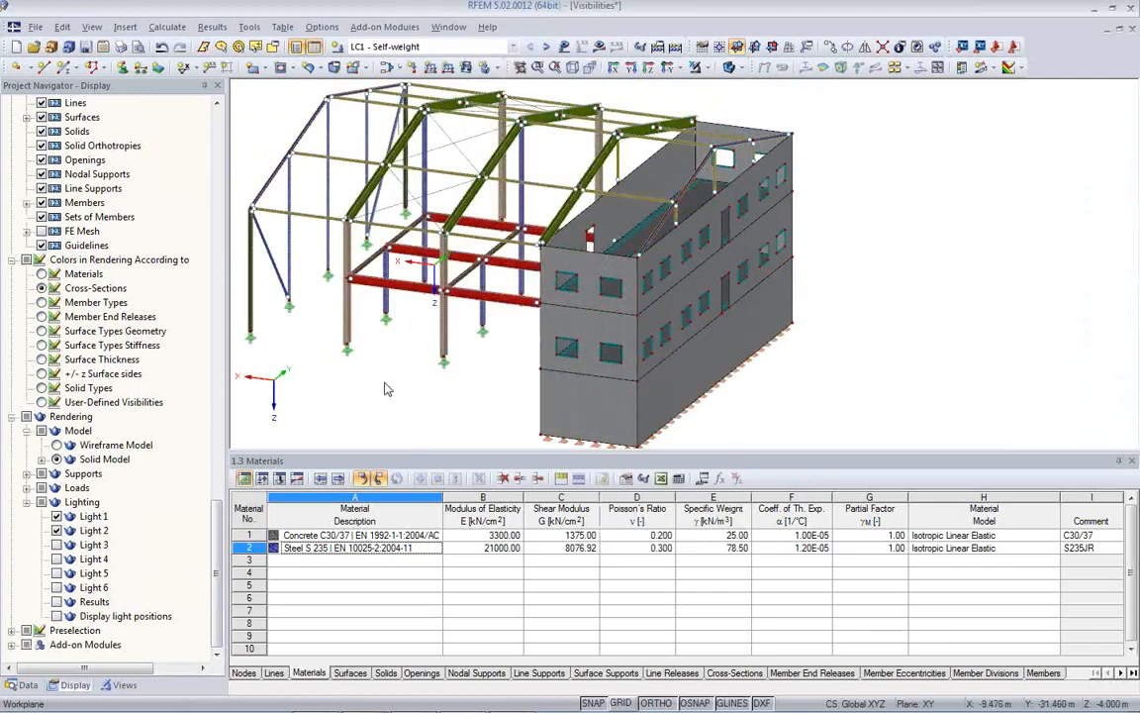
{"action": "left_click", "coordinate": [433, 535]}
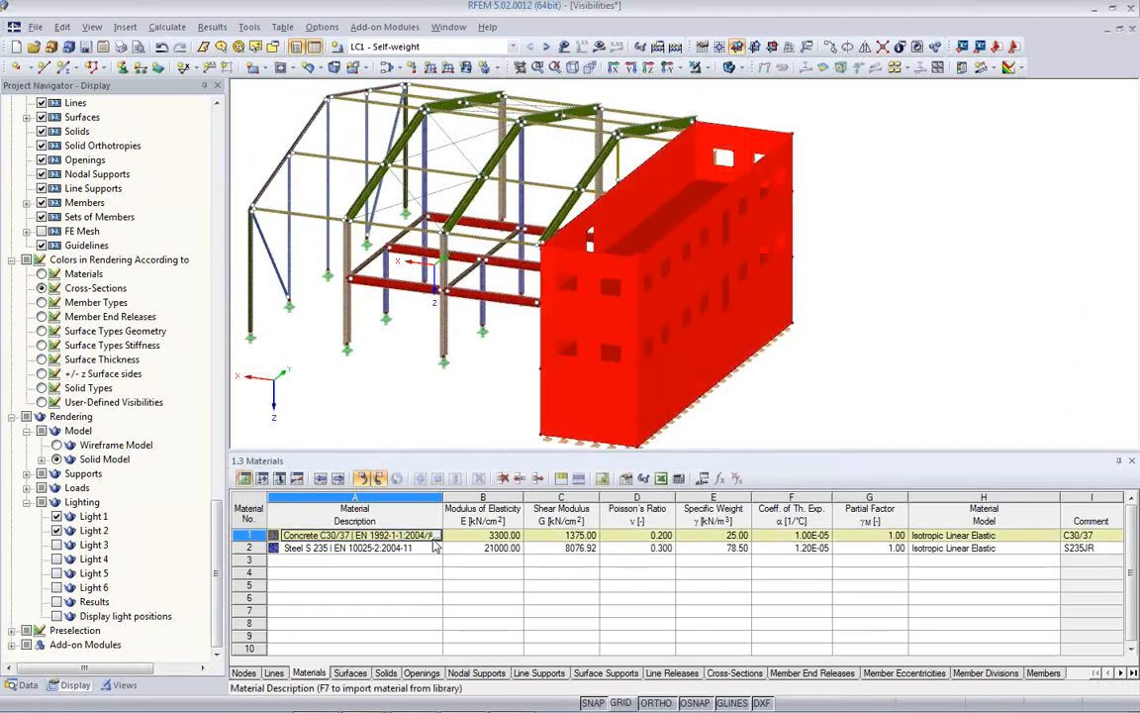
{"action": "left_click", "coordinate": [437, 536]}
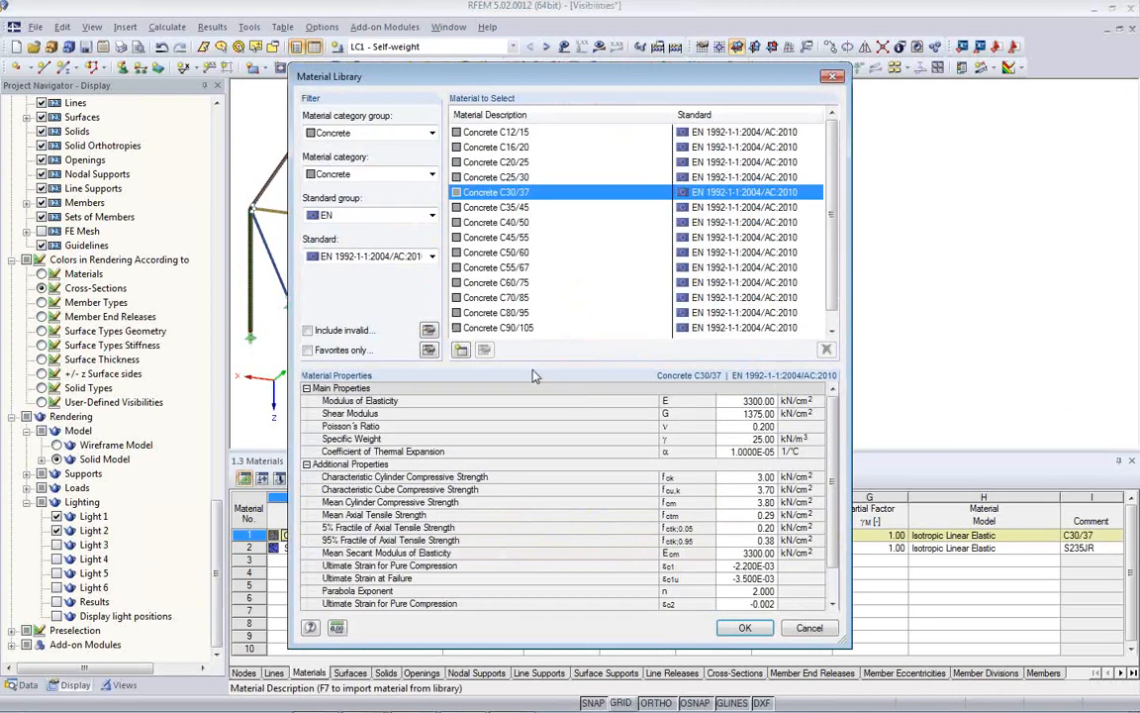
{"action": "left_click", "coordinate": [809, 628]}
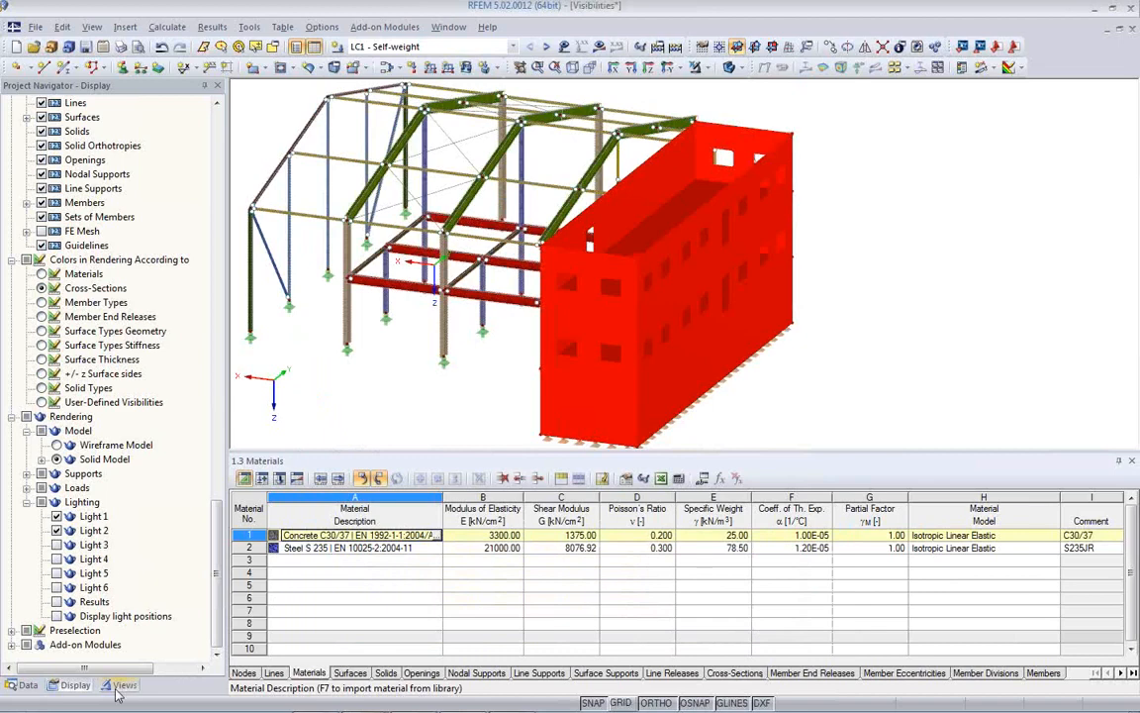
Turn off the display of textures in the solid model through the color and texture settings of material Concrete C30/37
{"action": "left_click", "coordinate": [26, 685]}
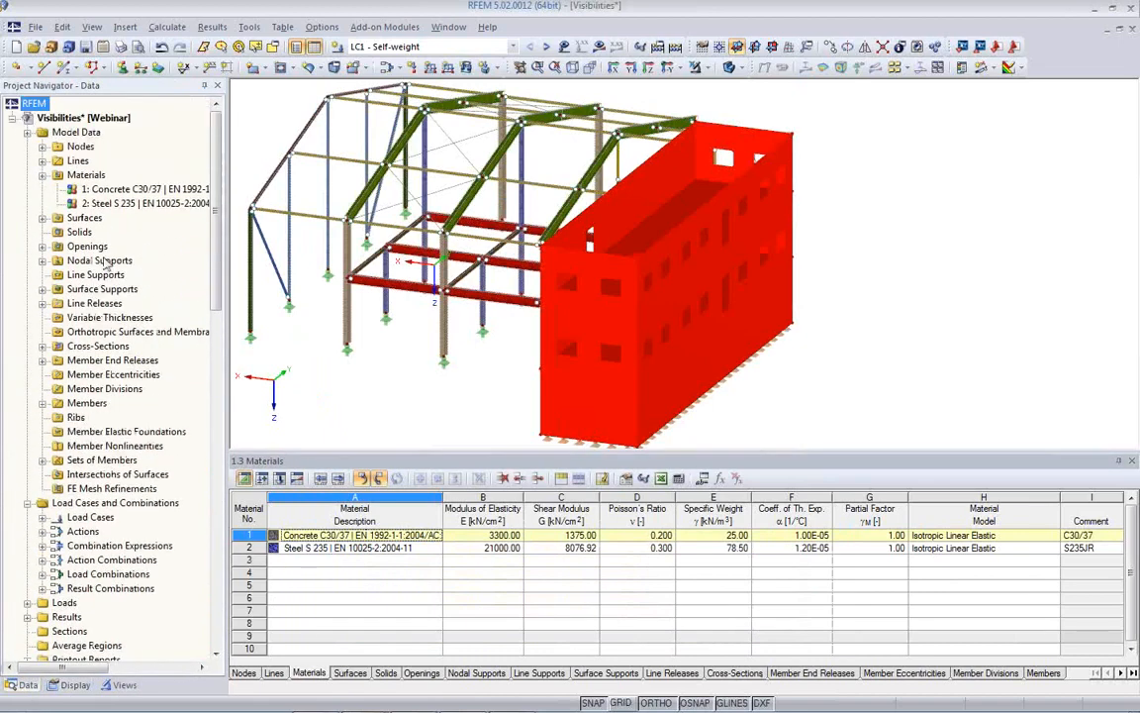
{"action": "double_click", "coordinate": [113, 191]}
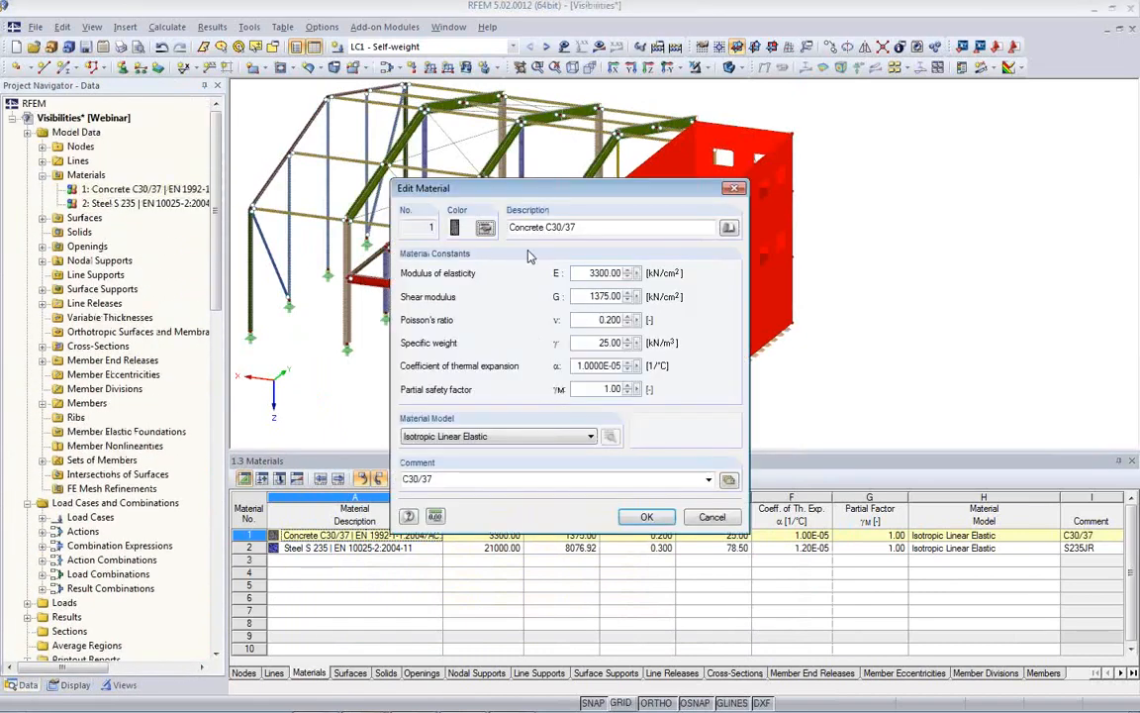
{"action": "left_click", "coordinate": [484, 228]}
{"action": "left_click", "coordinate": [606, 218]}
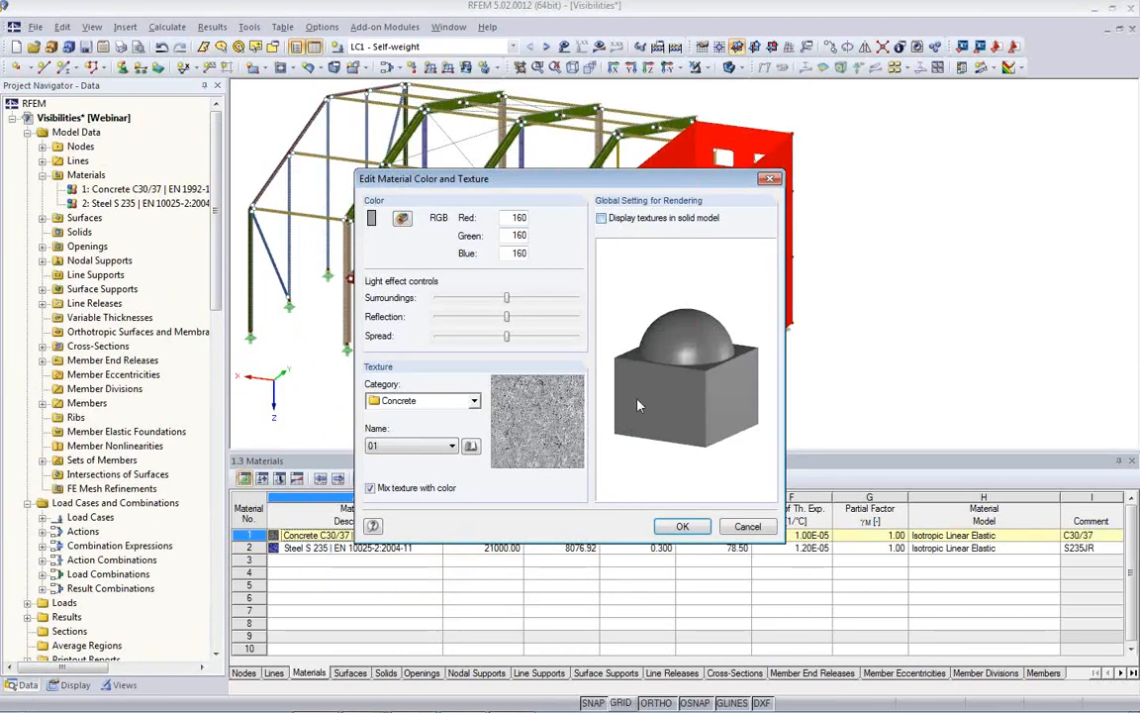
{"action": "left_click", "coordinate": [677, 530]}
{"action": "left_click", "coordinate": [647, 519]}
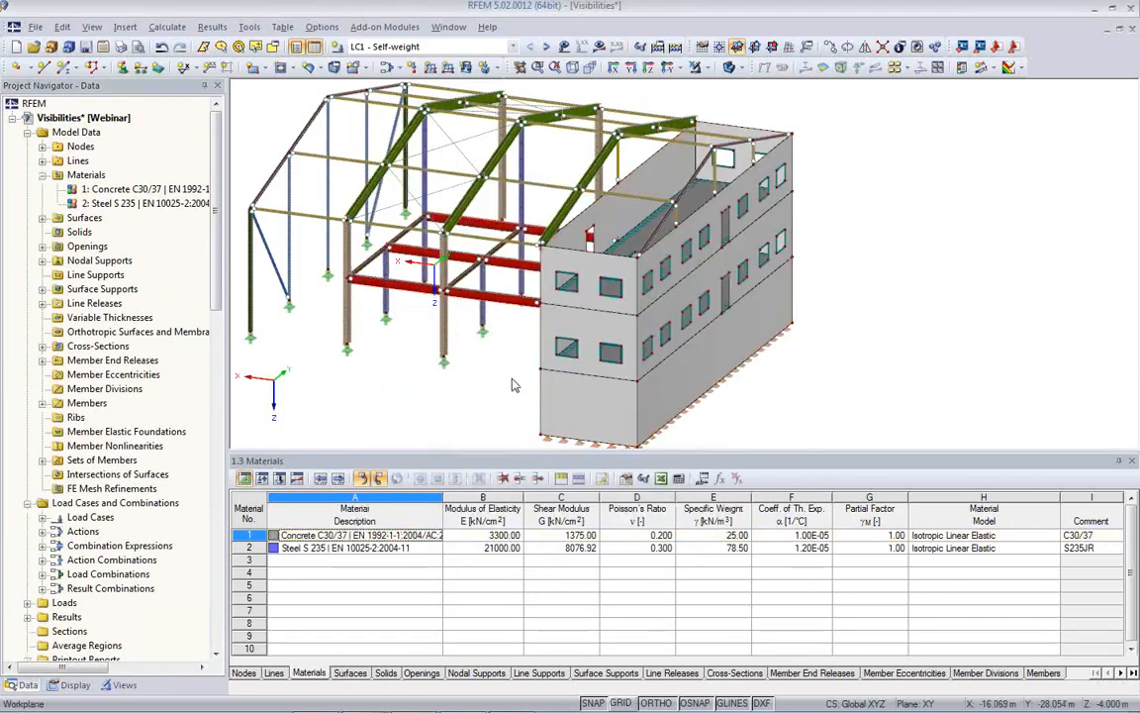
Close the Materials table and cycle the model display mode to wireframe
{"action": "middle_click_drag", "start_coordinate": [518, 382], "coordinate": [426, 475]}
{"action": "left_click", "coordinate": [728, 69]}
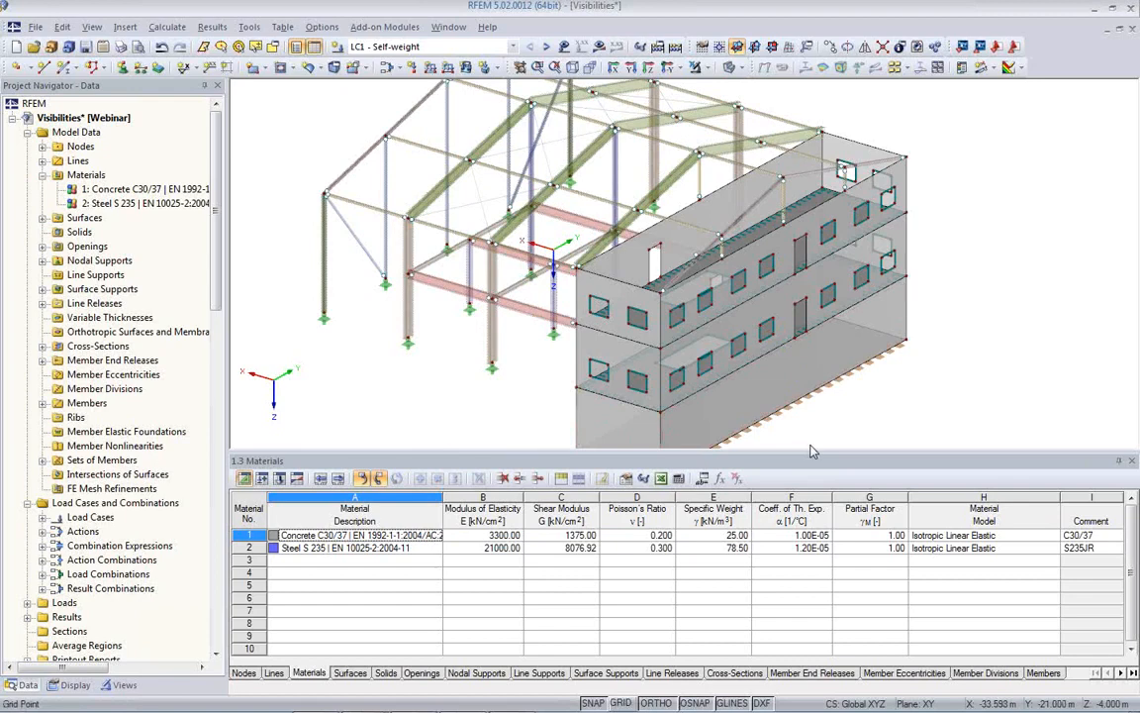
{"action": "left_click", "coordinate": [1131, 462]}
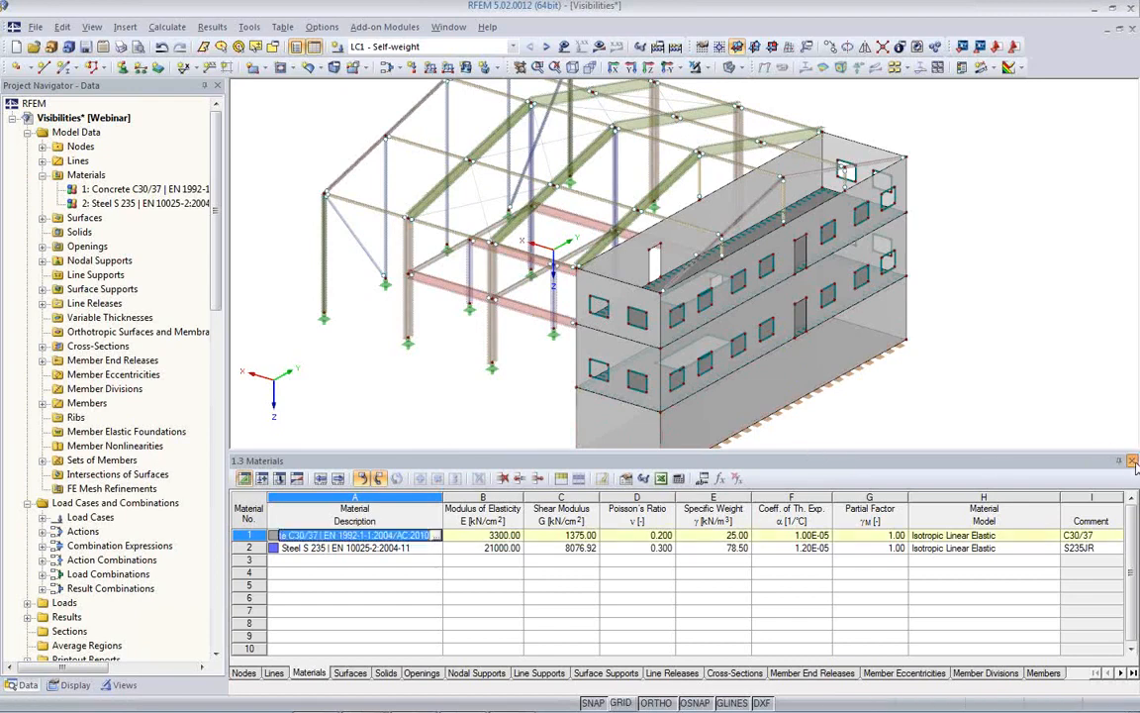
{"action": "middle_click_drag", "start_coordinate": [397, 440], "coordinate": [696, 302], "text": "ctrl"}
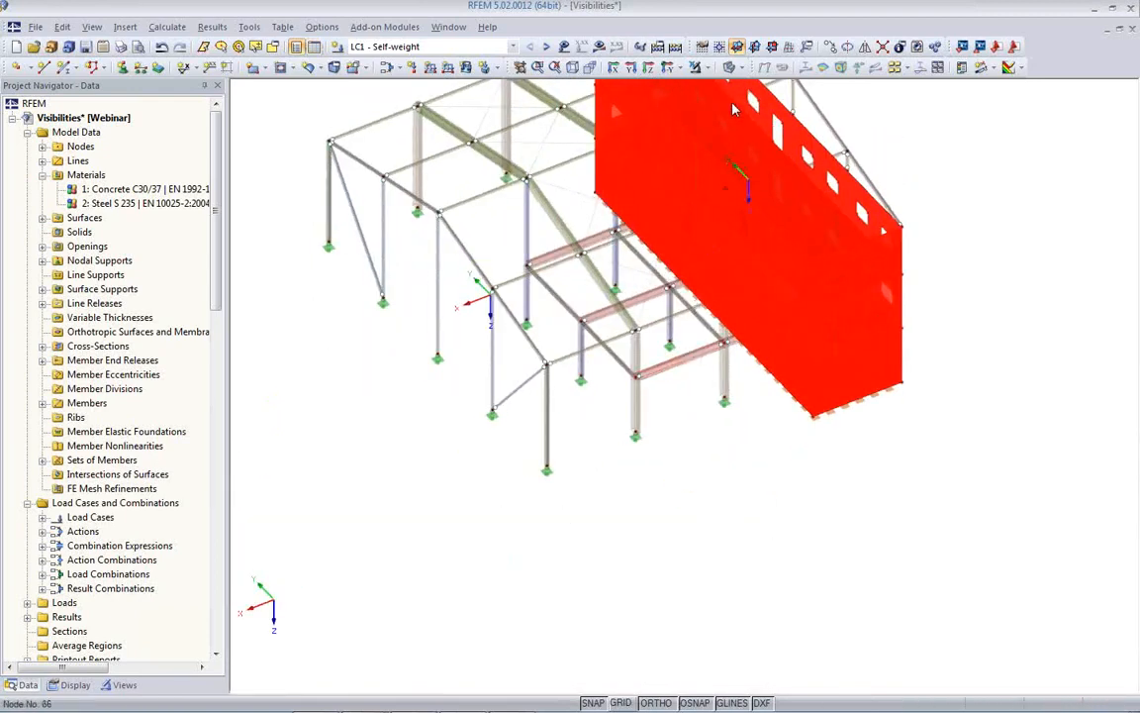
{"action": "left_click", "coordinate": [730, 67]}
{"action": "middle_click_drag", "start_coordinate": [557, 343], "coordinate": [566, 478]}
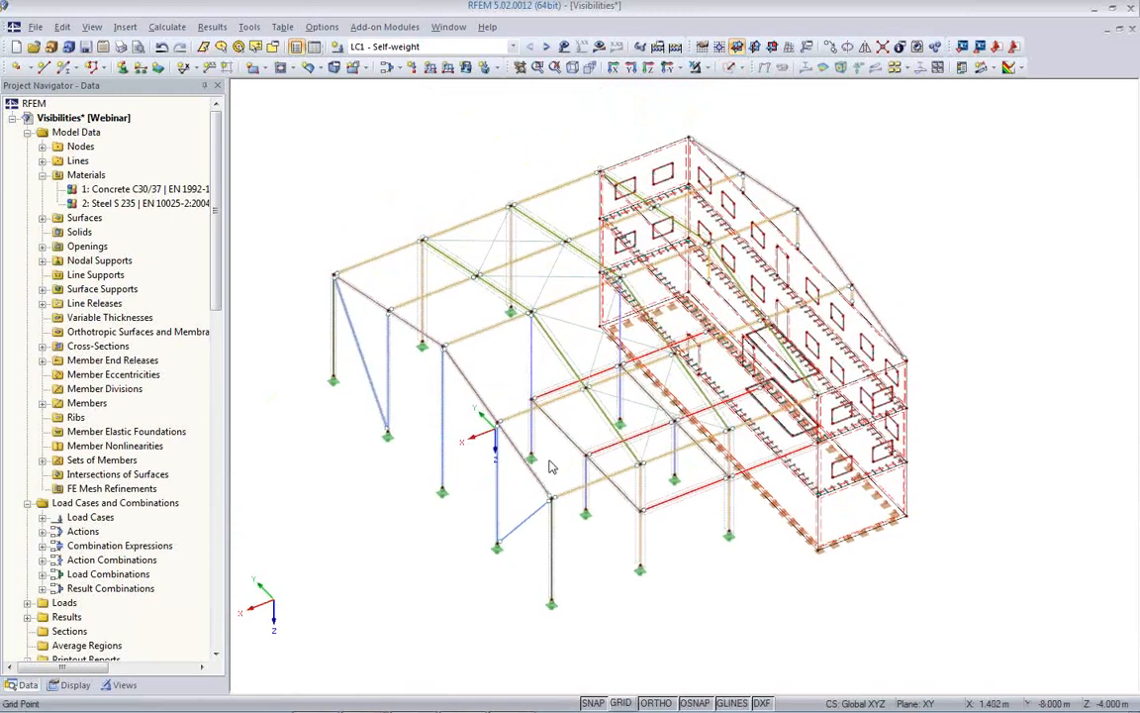
Activate the Axis A visibility and deactivate Axis B, Axis C and Level1 in the user-defined visibilities
{"action": "left_click", "coordinate": [118, 684]}
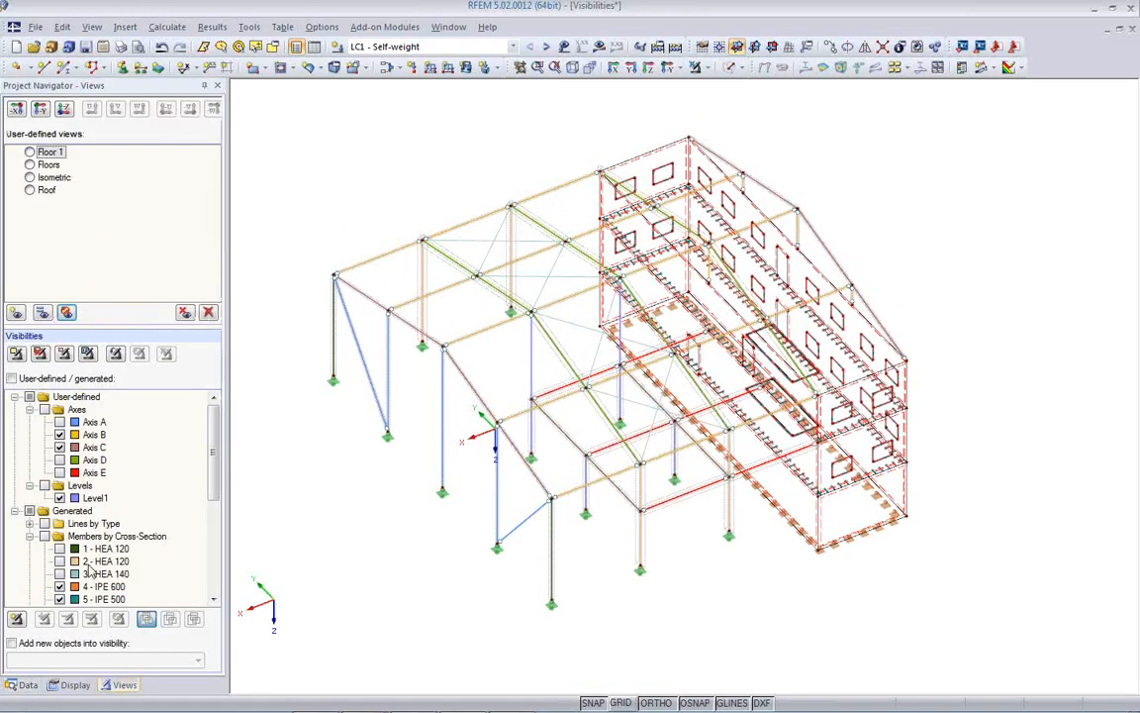
{"action": "left_click", "coordinate": [60, 423]}
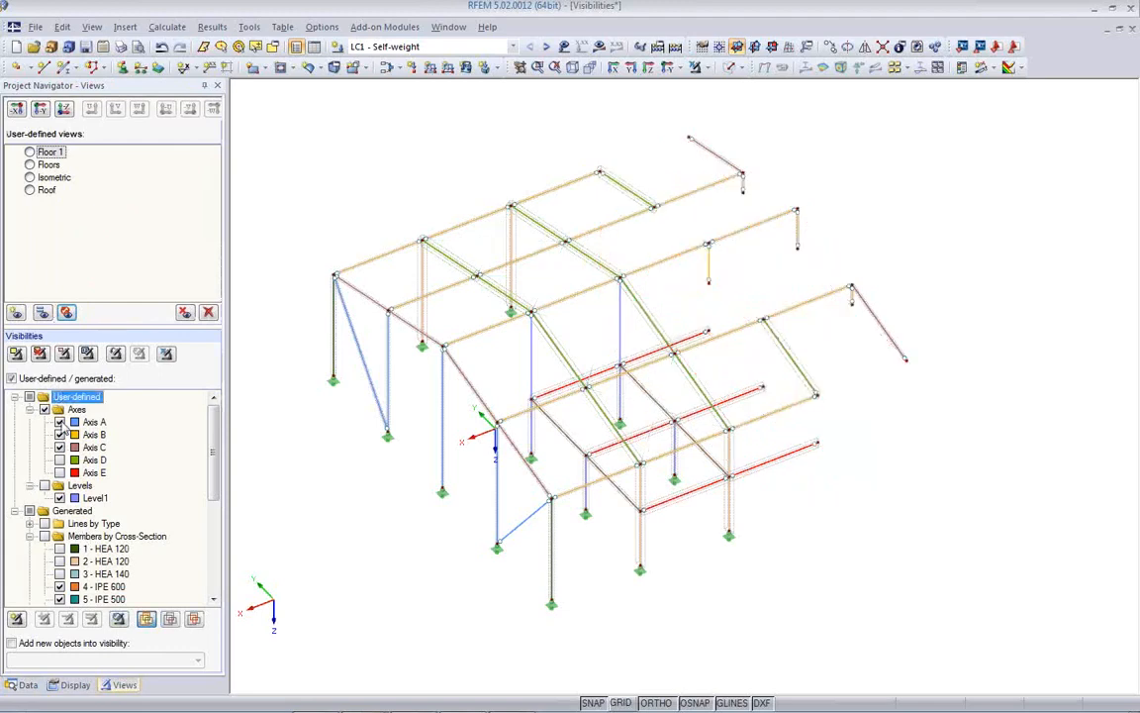
{"action": "left_click", "coordinate": [59, 435]}
{"action": "left_click", "coordinate": [60, 447]}
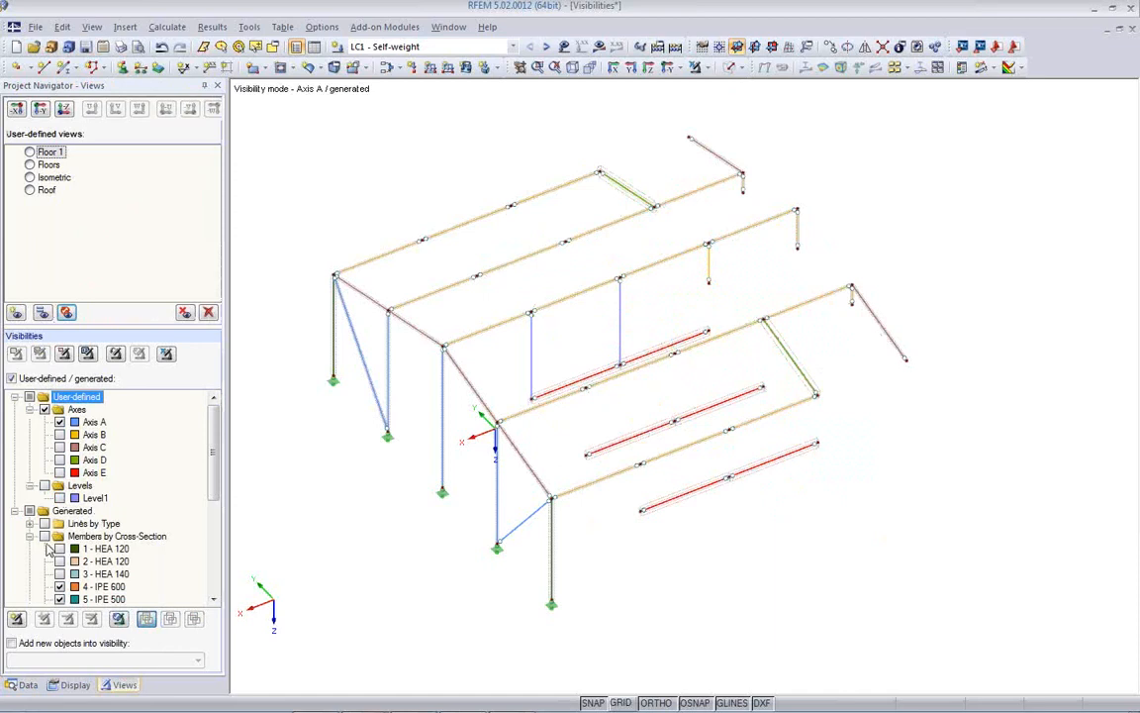
{"action": "mouse_move", "coordinate": [388, 433]}
{"action": "middle_mouse_down"}
{"action": "mouse_move", "coordinate": [411, 401]}
{"action": "mouse_move", "coordinate": [376, 420]}
{"action": "middle_mouse_up"}
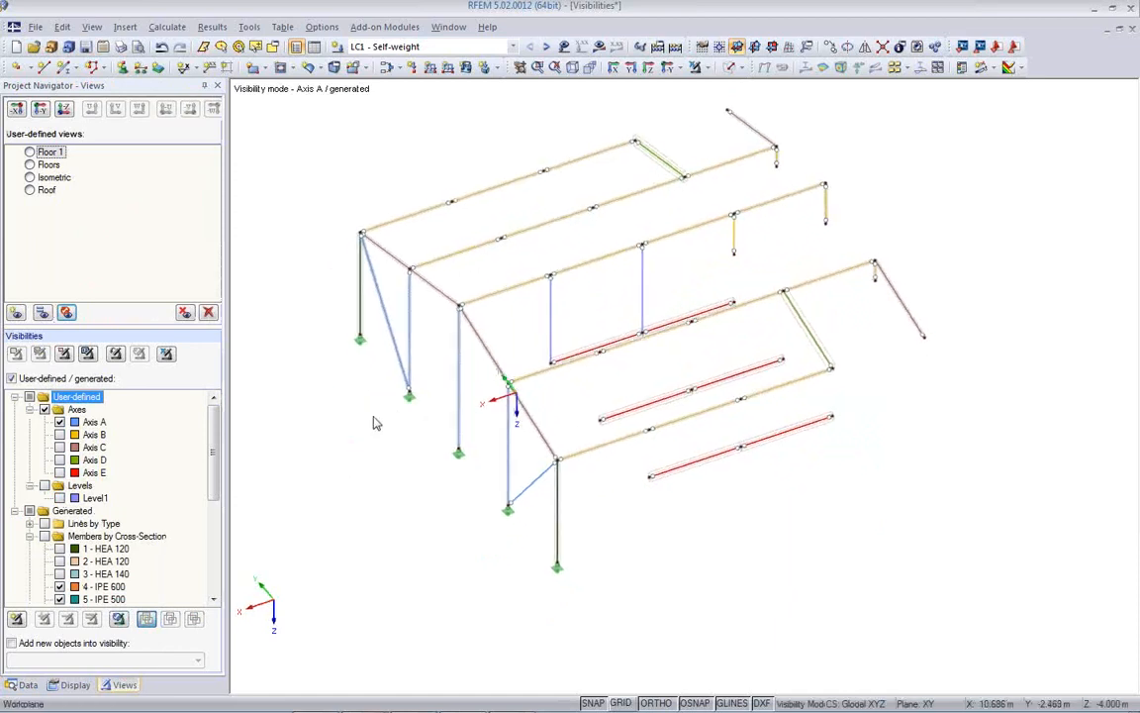
Deactivate the generated Members by Release visibility group
{"action": "scroll", "coordinate": [208, 475], "scroll_direction": "down", "scroll_amount": 3}
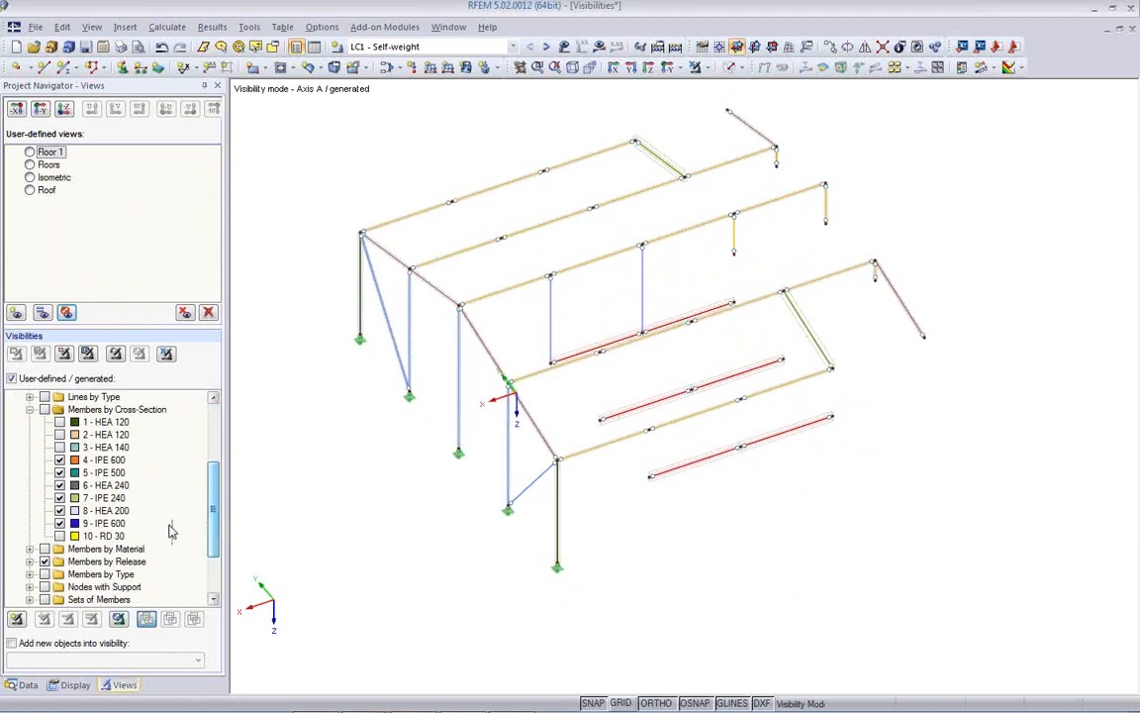
{"action": "left_click", "coordinate": [44, 562]}
{"action": "middle_click_drag", "start_coordinate": [418, 484], "coordinate": [577, 454], "text": "ctrl"}
Turn off the display of Sets of Members in the model display settings
{"action": "left_click", "coordinate": [75, 684]}
{"action": "scroll", "coordinate": [89, 170], "scroll_direction": "up", "scroll_amount": 20}
{"action": "scroll", "coordinate": [87, 174], "scroll_direction": "up", "scroll_amount": 11}
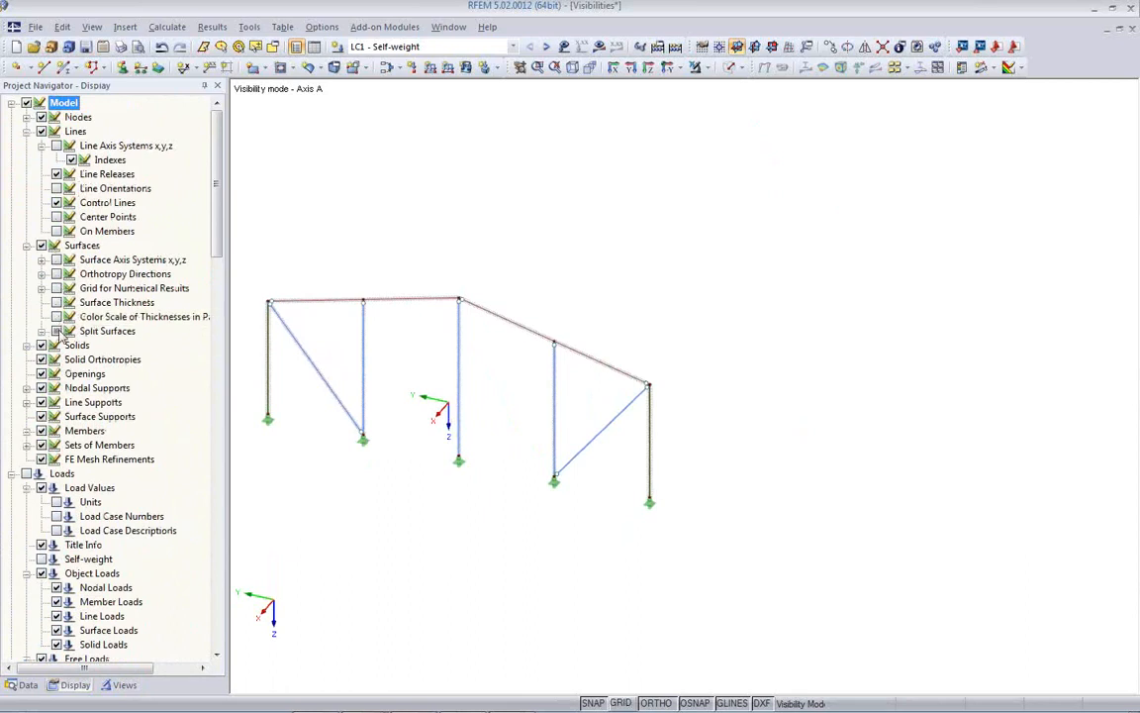
{"action": "left_click", "coordinate": [45, 445]}
{"action": "left_click", "coordinate": [398, 466]}
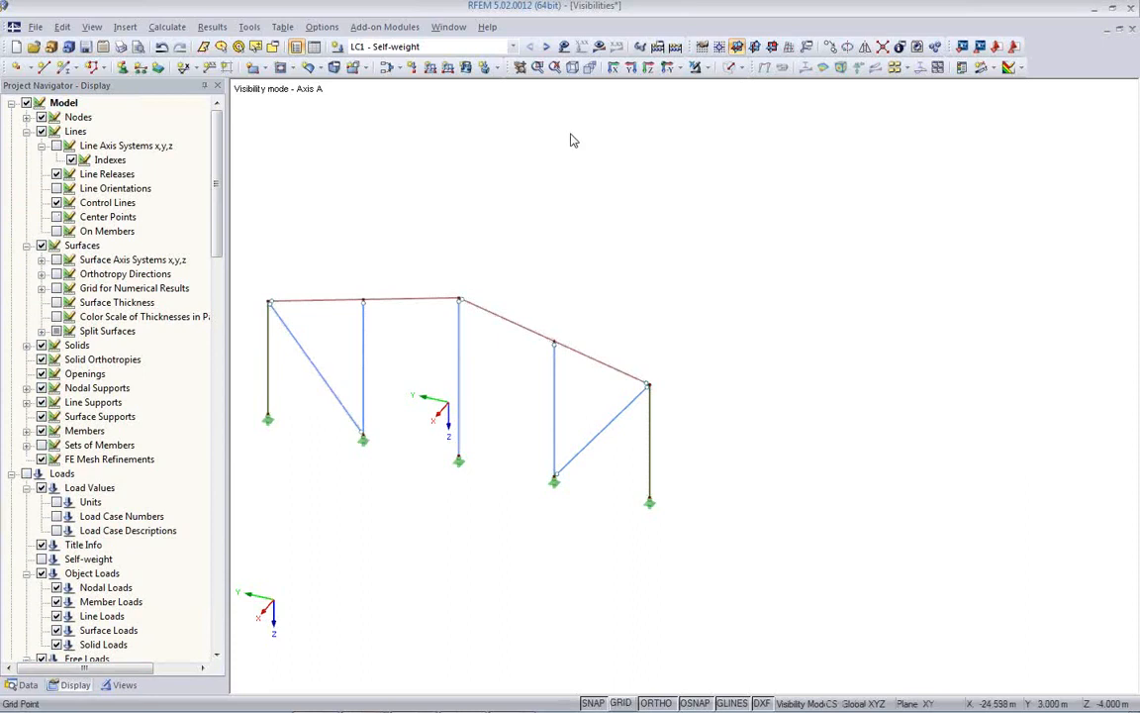
View the Axis A frame in the reverse X-direction
{"action": "left_click", "coordinate": [670, 71]}
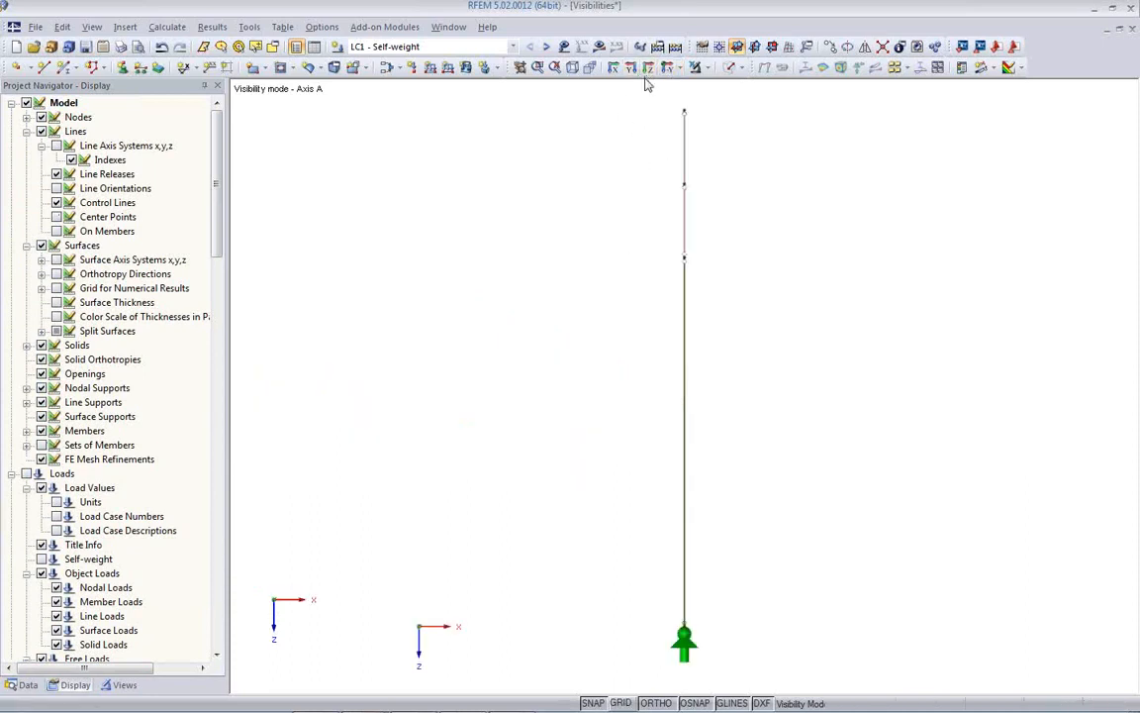
{"action": "left_click", "coordinate": [681, 70]}
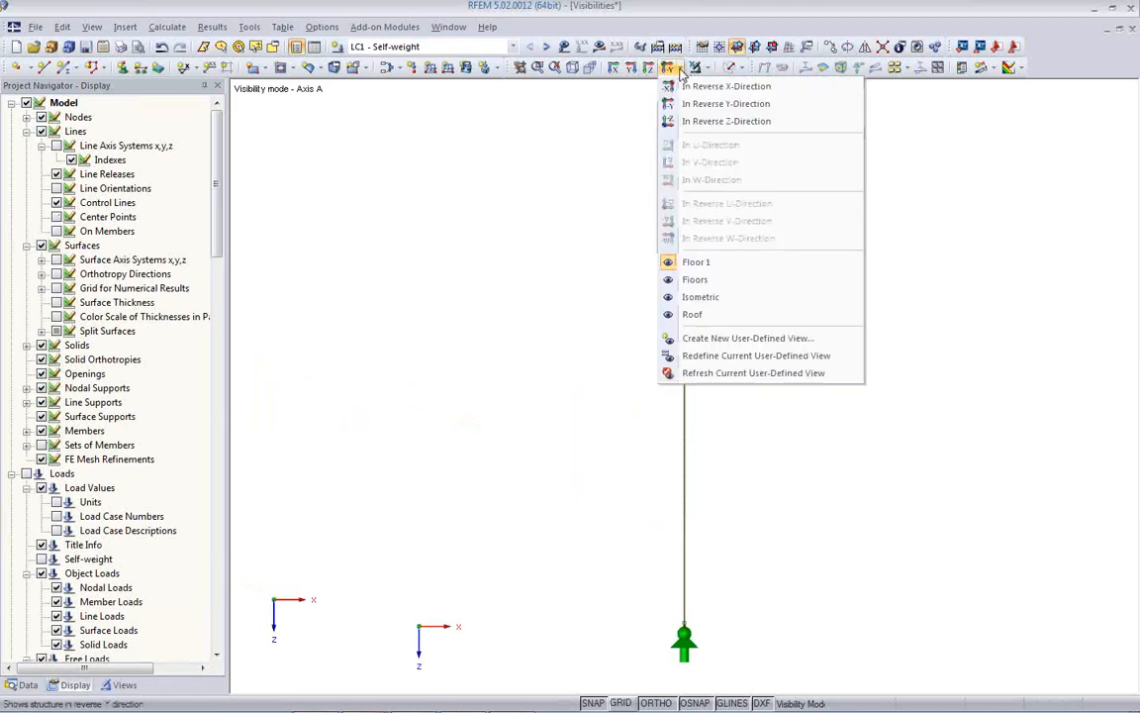
{"action": "left_click", "coordinate": [688, 88]}
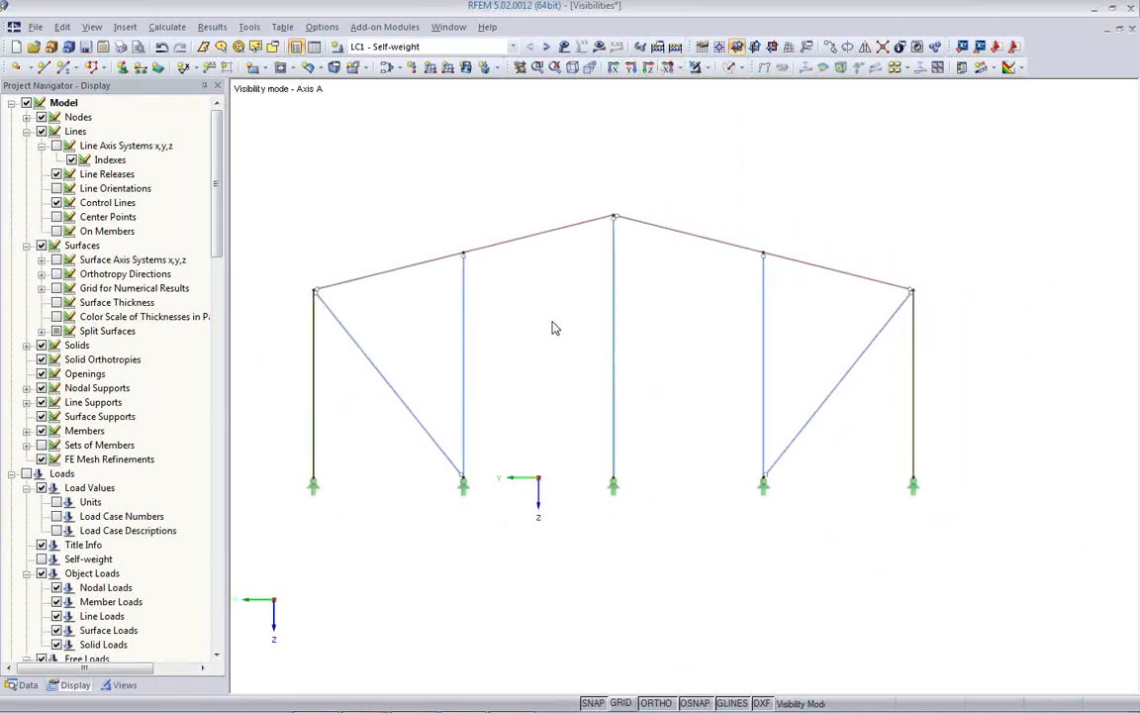
{"action": "scroll", "coordinate": [553, 329], "scroll_direction": "up", "scroll_amount": 1}
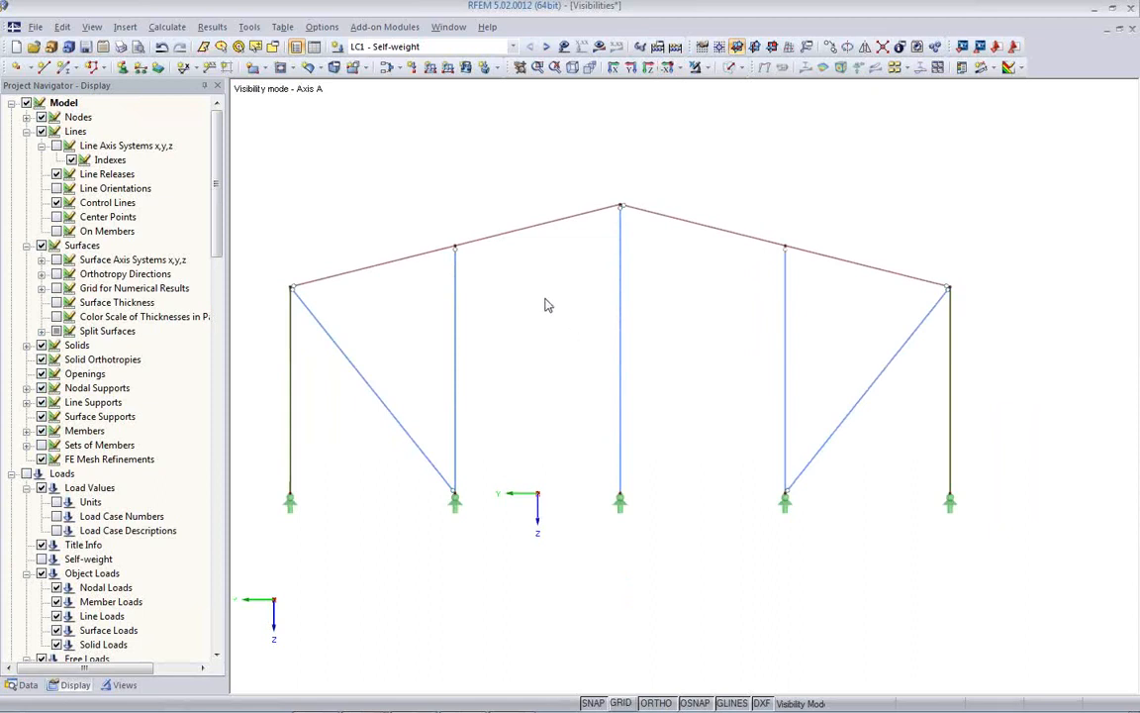
Show the results of LC1 - Self-weight on the Axis A frame as member internal forces My
{"action": "left_click", "coordinate": [599, 46]}
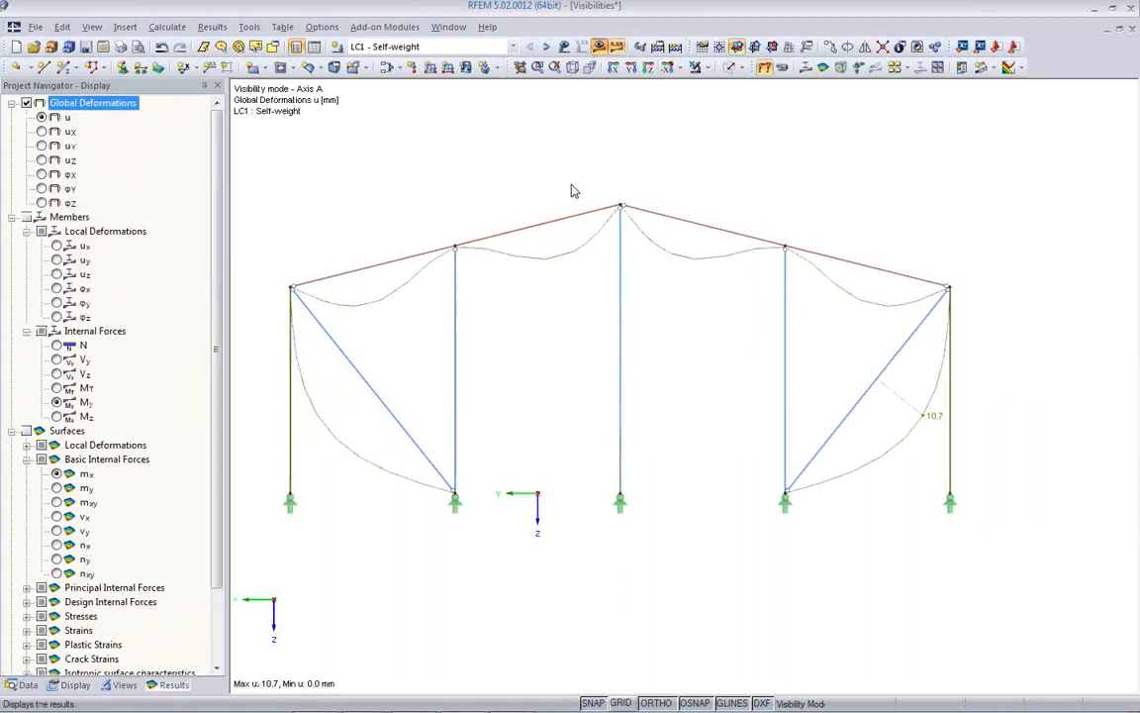
{"action": "left_click", "coordinate": [805, 68]}
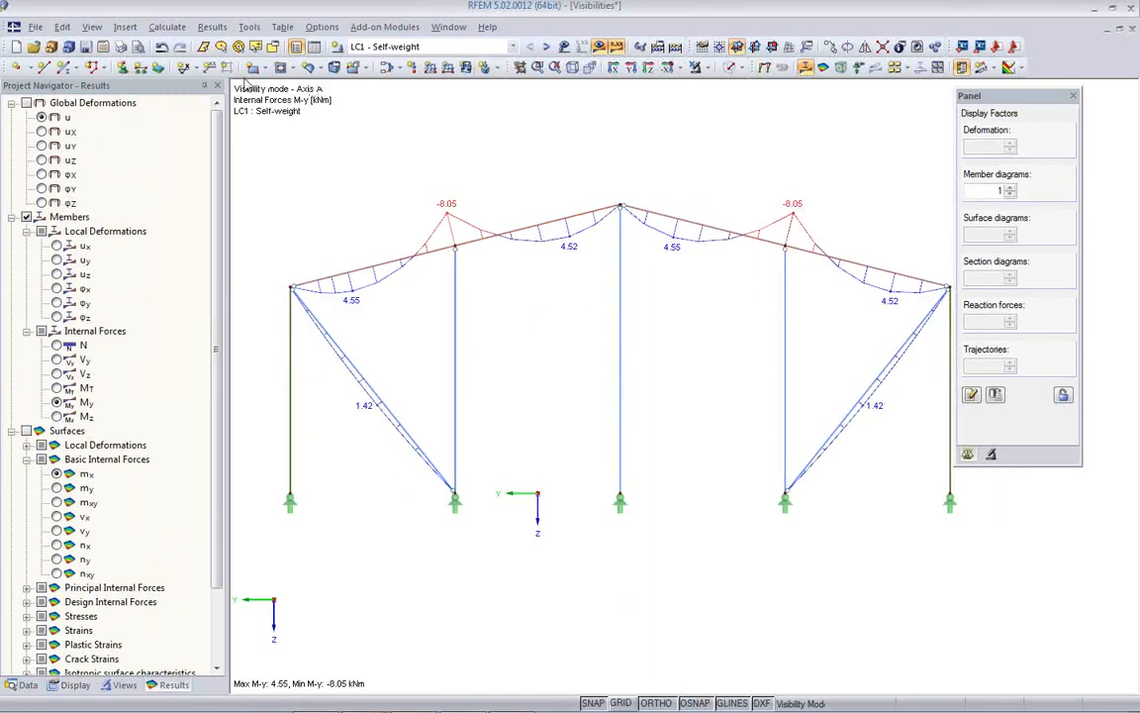
Switch the displayed results to load combination CO1 (1.35*LC1) and advance to the next load combination
{"action": "left_click", "coordinate": [457, 47]}
{"action": "left_click", "coordinate": [471, 109]}
{"action": "left_click", "coordinate": [546, 48]}
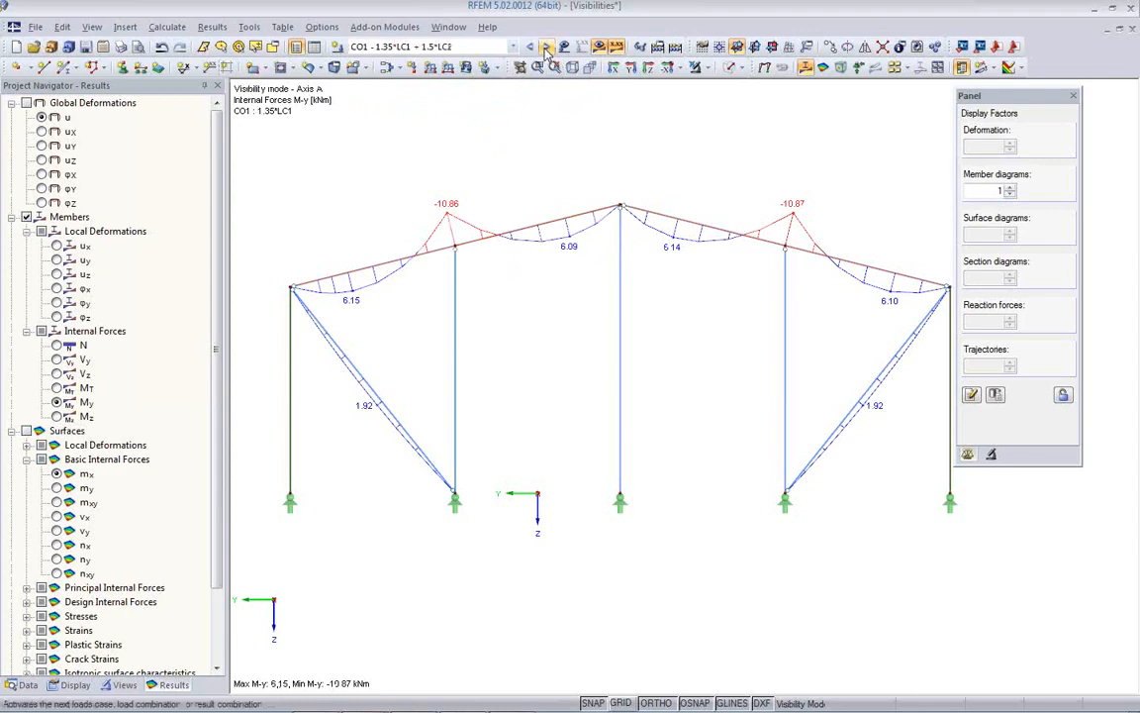
Calculate the results of the load combinations CO2, CO6 and CO10
{"action": "left_click", "coordinate": [599, 46]}
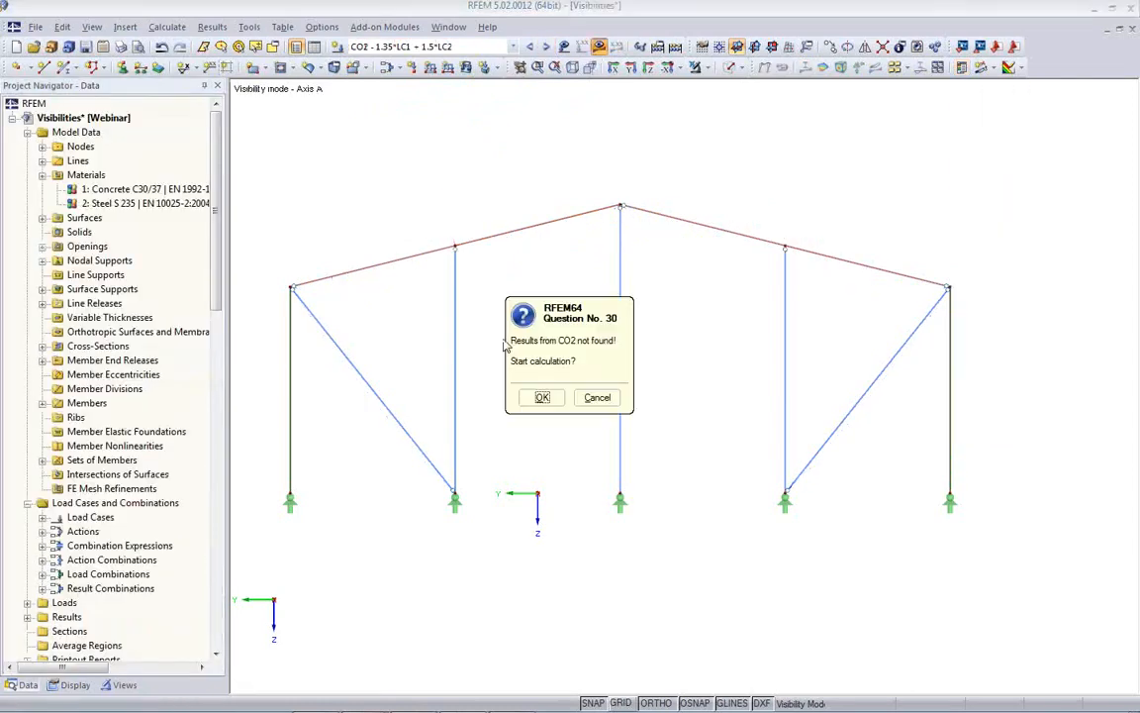
{"action": "left_click", "coordinate": [536, 366]}
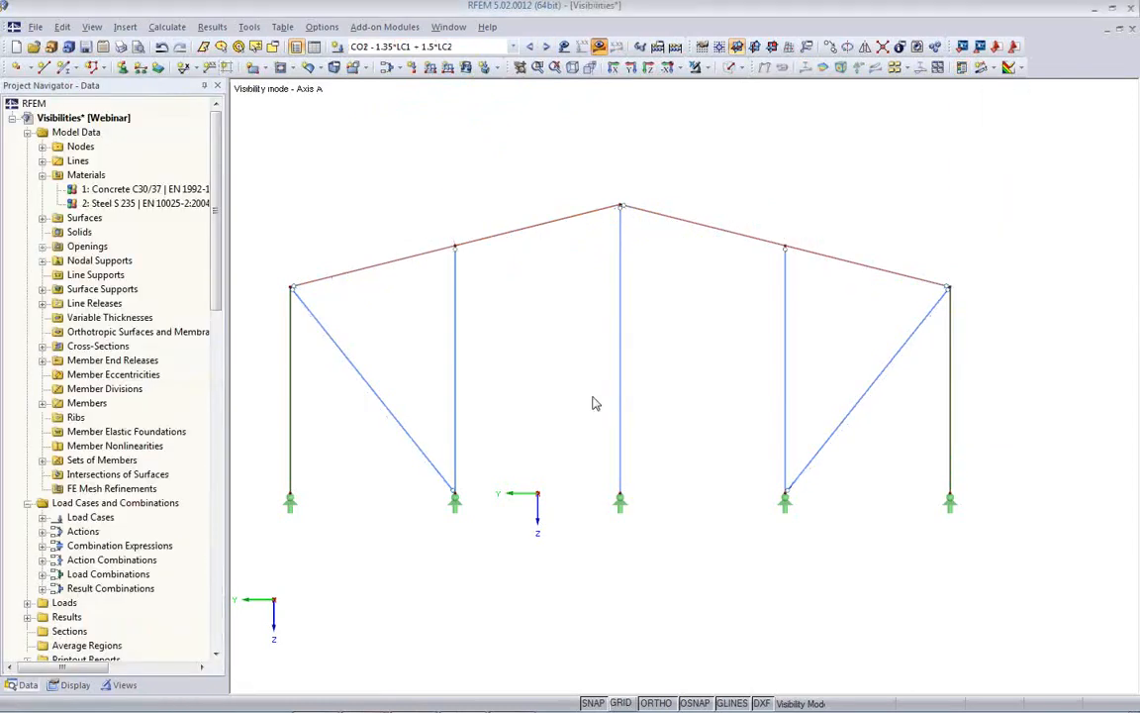
{"action": "left_click", "coordinate": [168, 27]}
{"action": "left_click", "coordinate": [188, 98]}
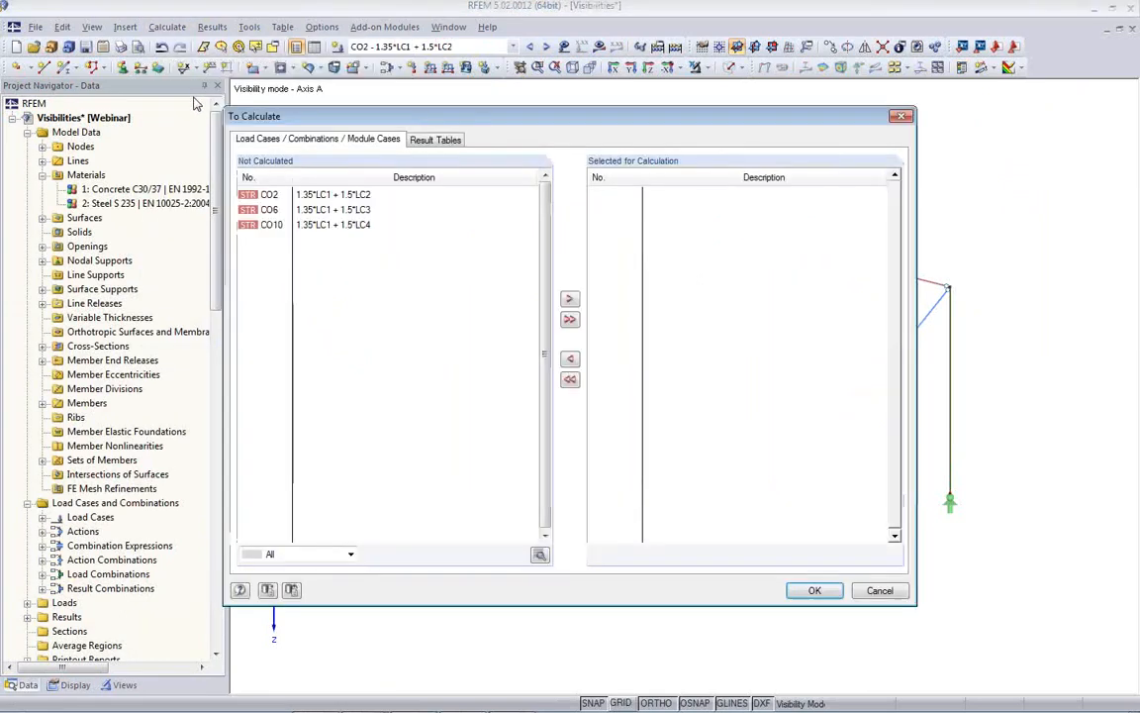
{"action": "double_click", "coordinate": [294, 197]}
{"action": "double_click", "coordinate": [295, 197]}
{"action": "double_click", "coordinate": [295, 197]}
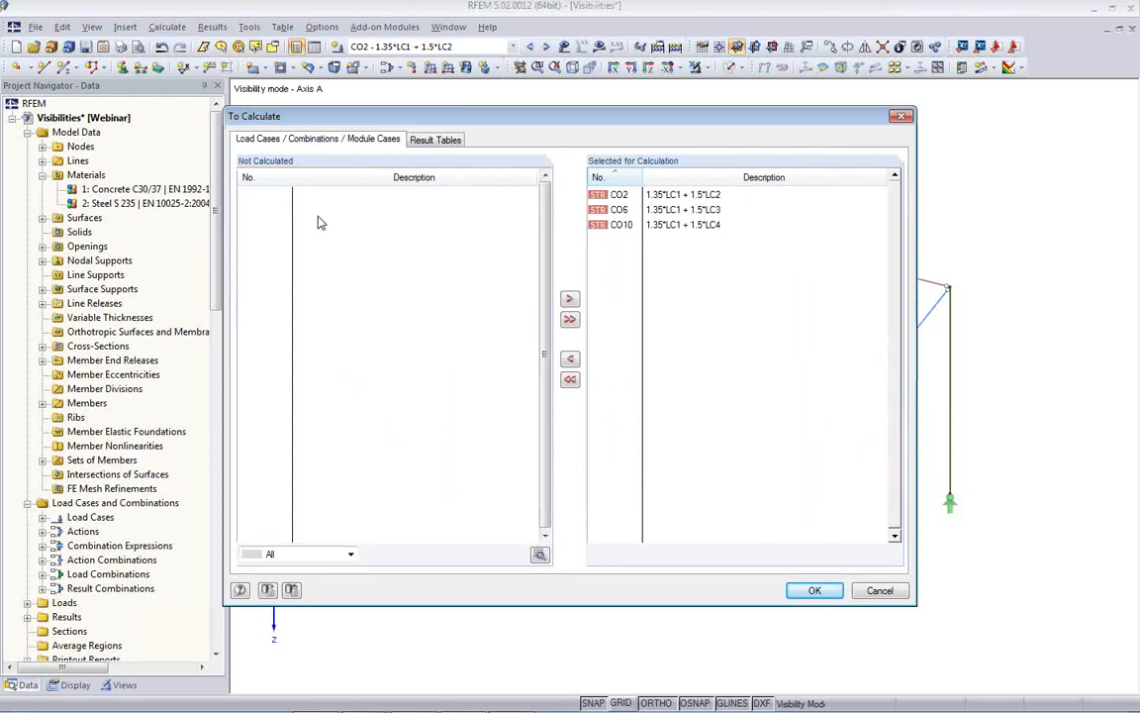
{"action": "left_click", "coordinate": [812, 591]}
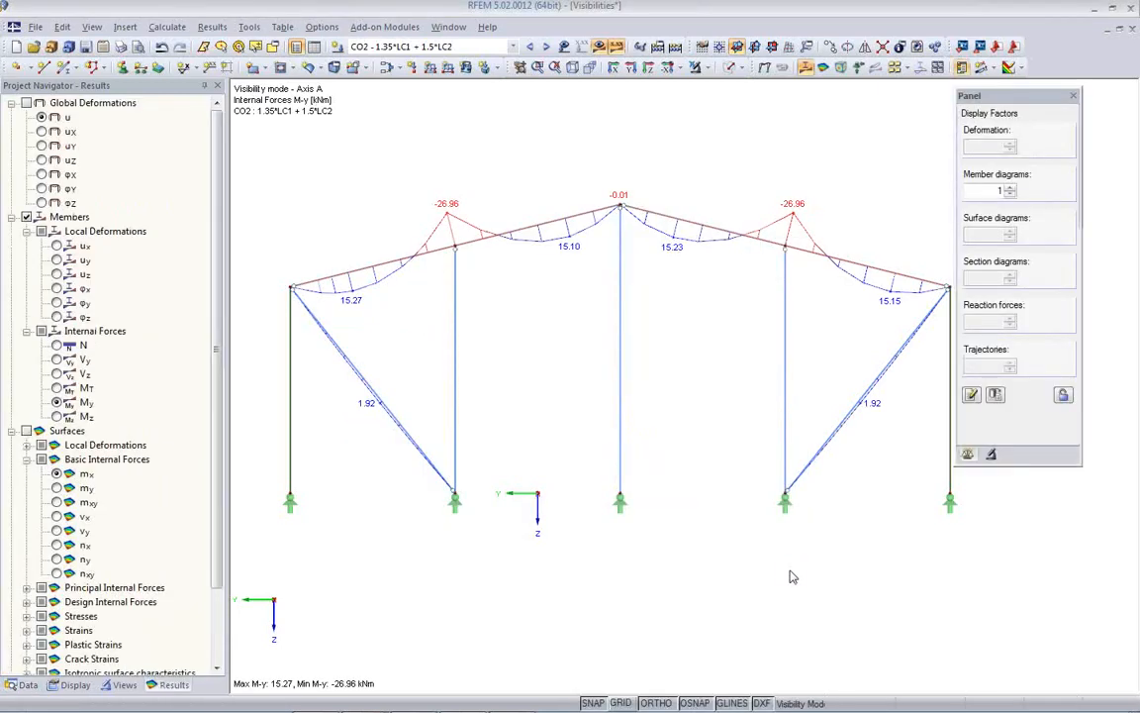
Set up a graphic printout of the Axis A results to printout report PR1 as a mass print and open its settings
{"action": "scroll", "coordinate": [708, 552], "scroll_direction": "down", "scroll_amount": 2}
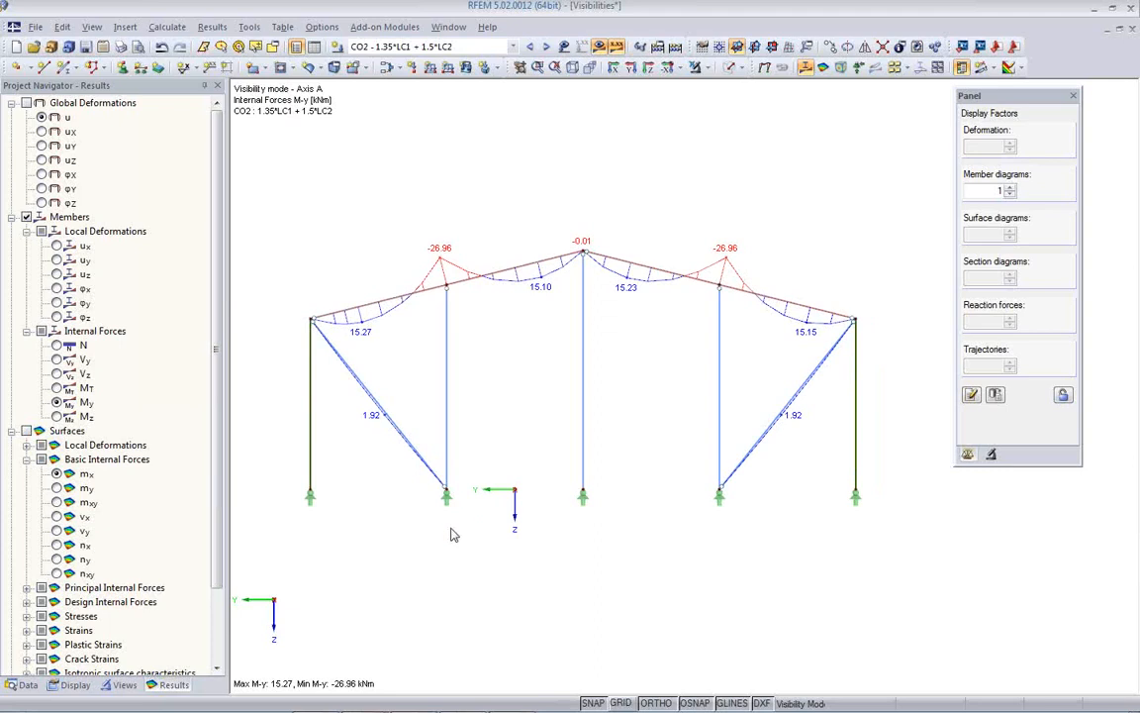
{"action": "left_click", "coordinate": [120, 685]}
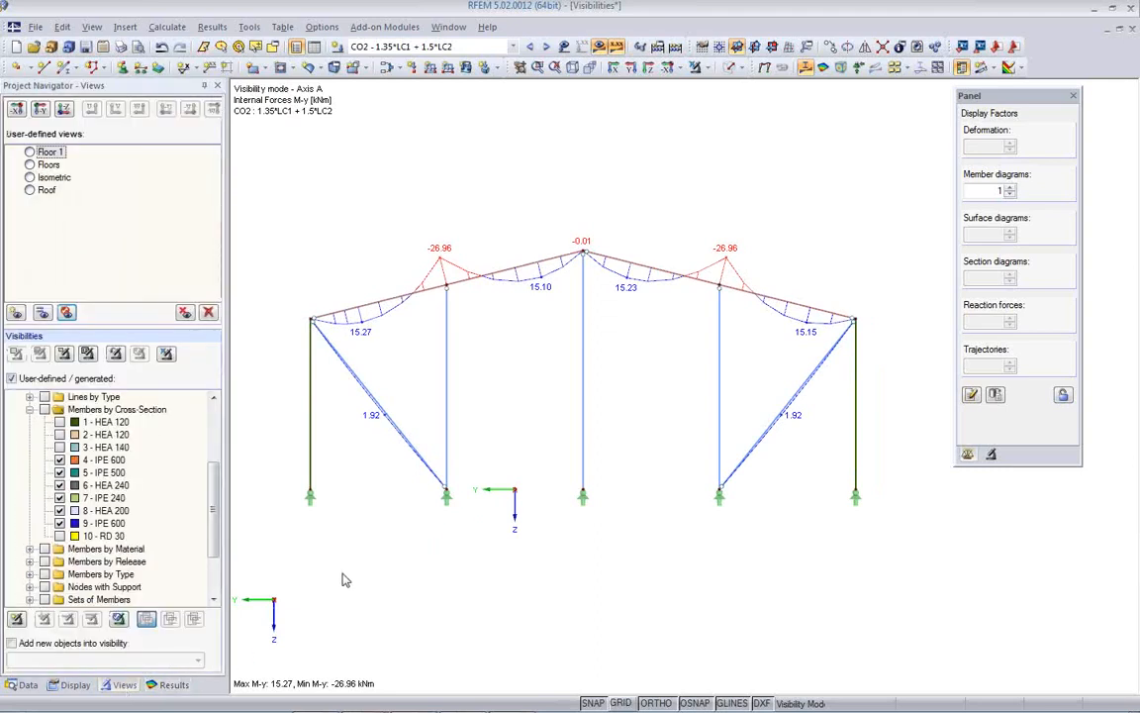
{"action": "scroll", "coordinate": [344, 580], "scroll_direction": "down", "scroll_amount": 1}
{"action": "middle_click_drag", "start_coordinate": [448, 560], "coordinate": [492, 561]}
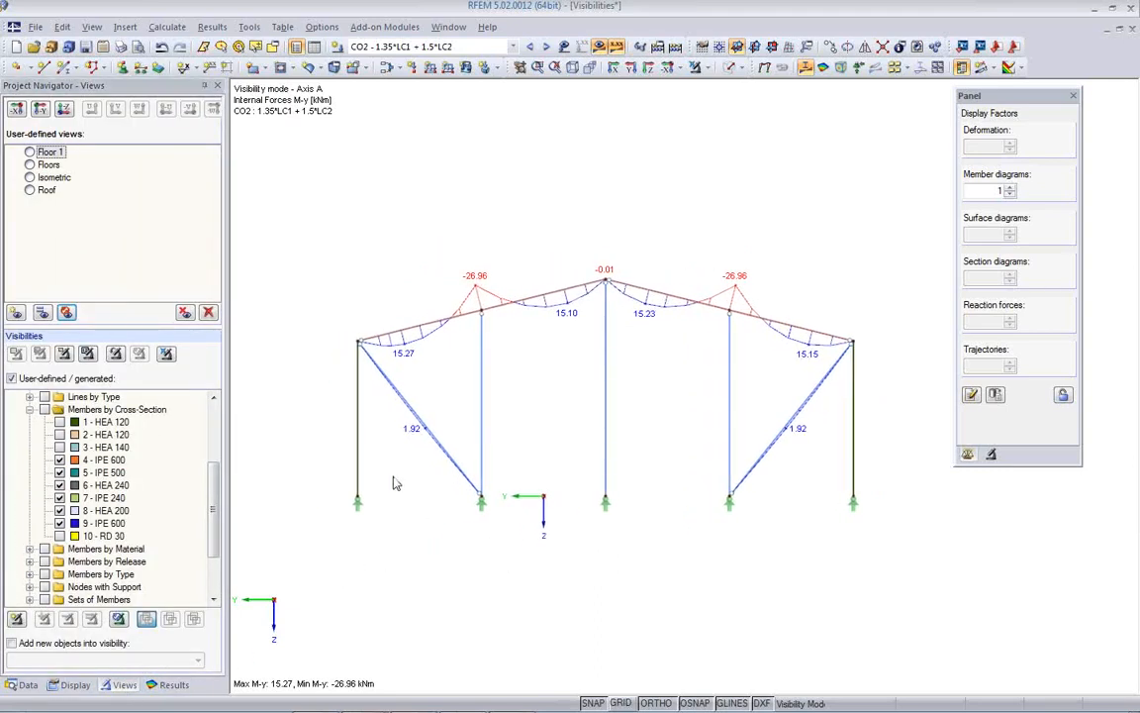
{"action": "left_click", "coordinate": [120, 47]}
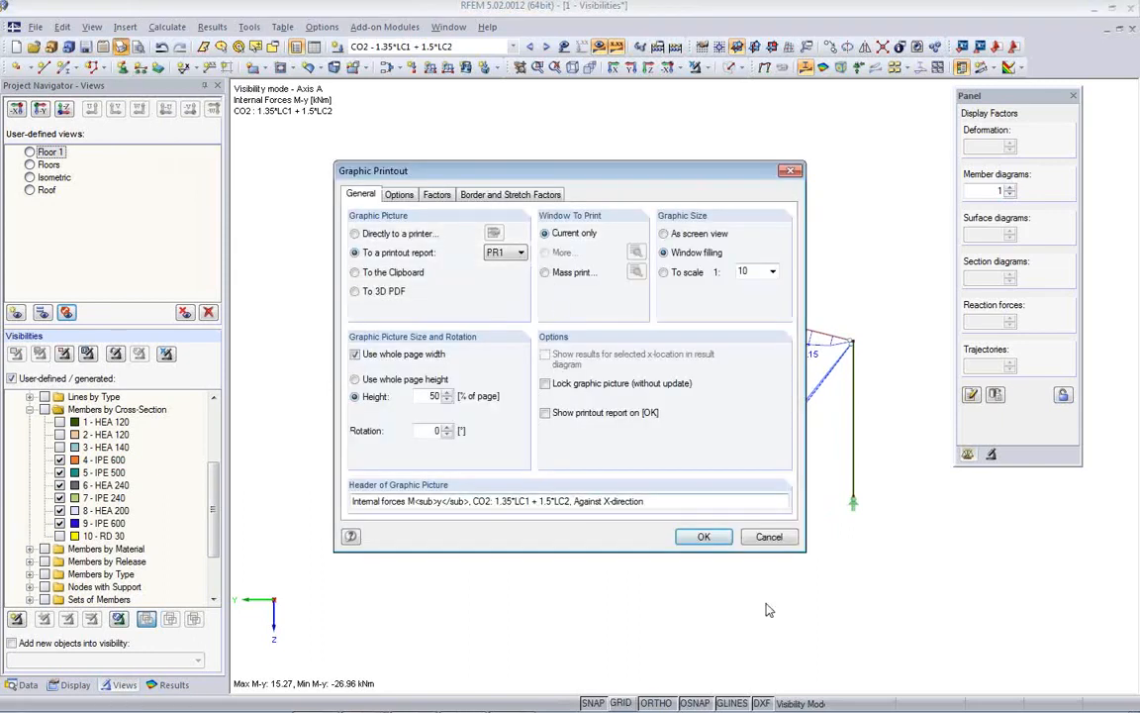
{"action": "left_click", "coordinate": [545, 273]}
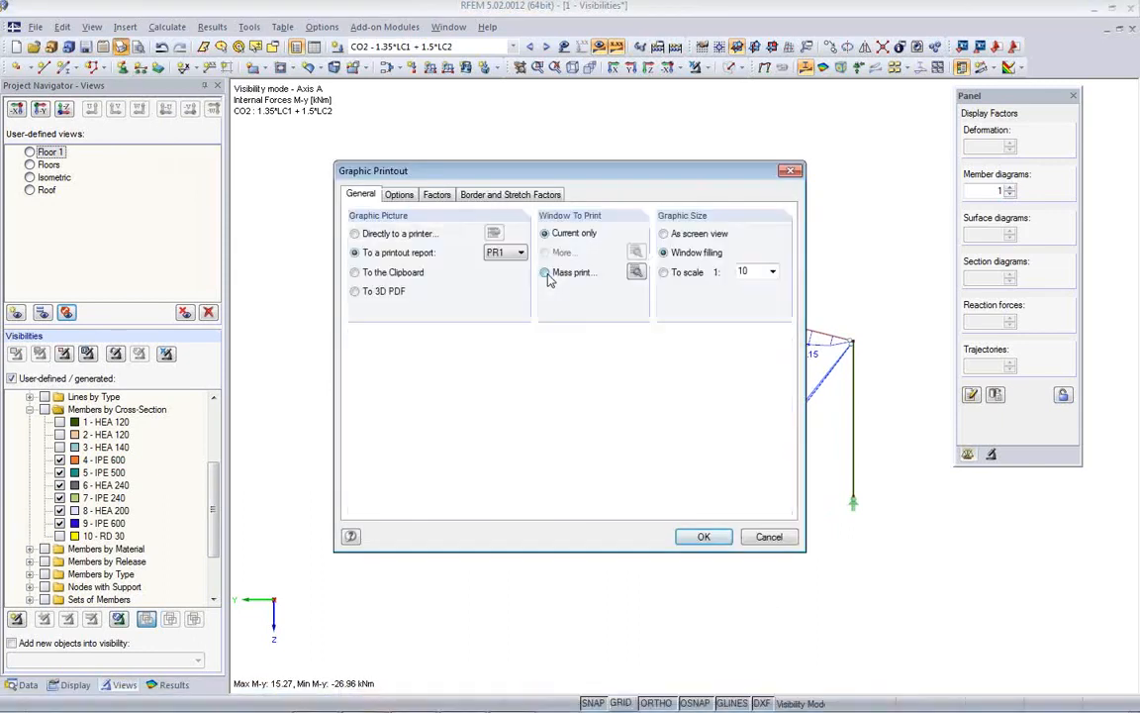
{"action": "left_click", "coordinate": [637, 273]}
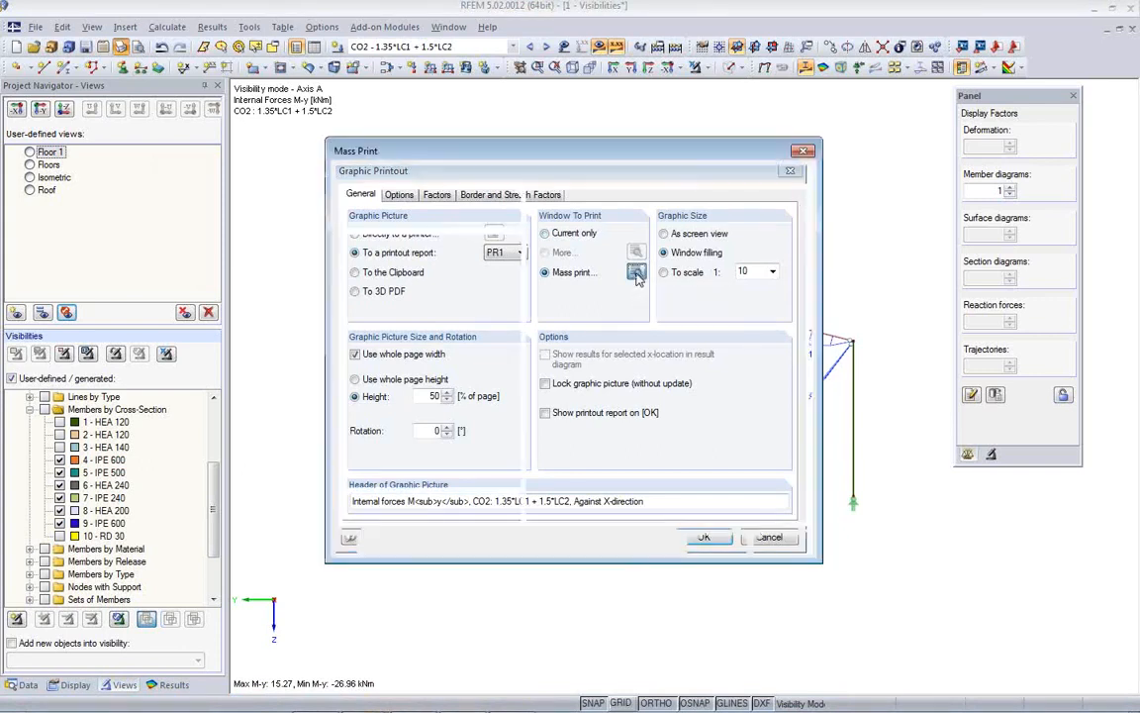
Include the member internal forces N, Vz and My in the mass print for the selected load combinations CO1 to CO13
{"action": "left_click", "coordinate": [423, 175]}
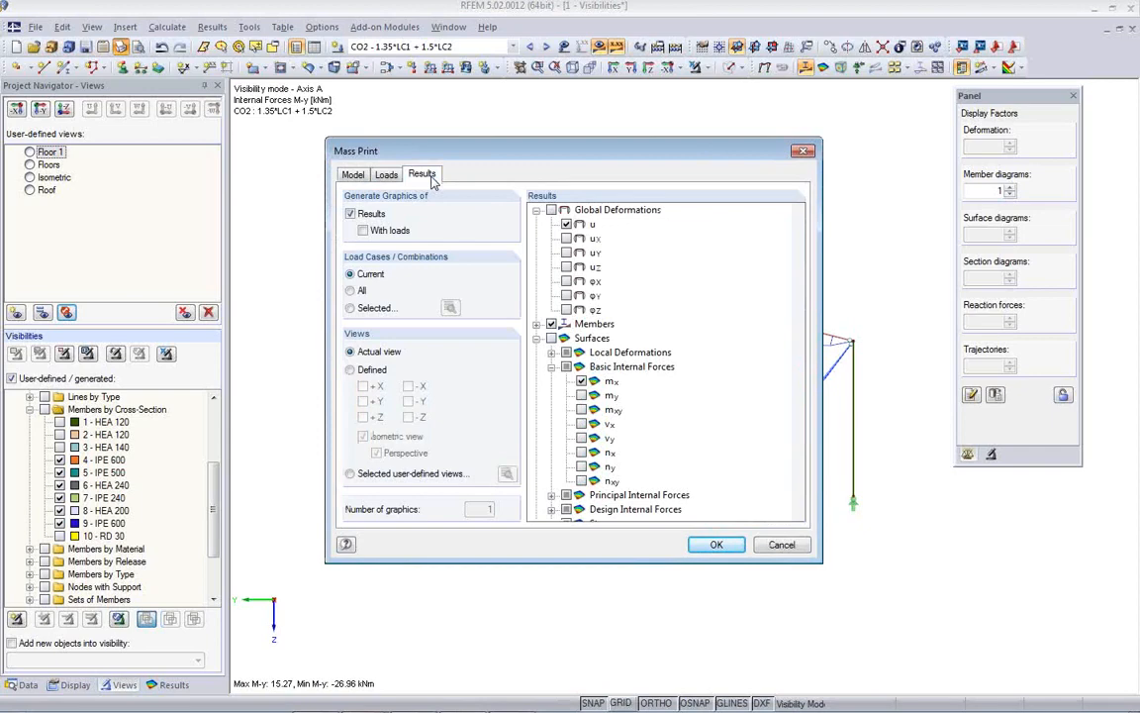
{"action": "left_click", "coordinate": [537, 323]}
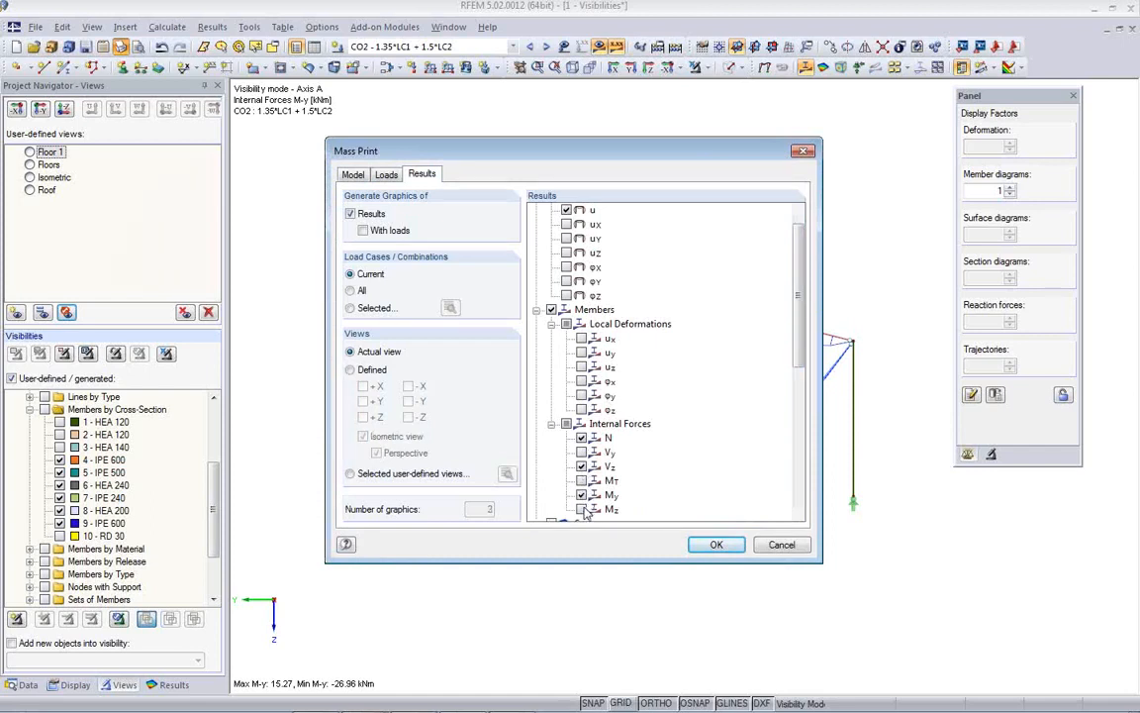
{"action": "left_click", "coordinate": [367, 308]}
{"action": "left_click", "coordinate": [451, 310]}
{"action": "left_click", "coordinate": [490, 286]}
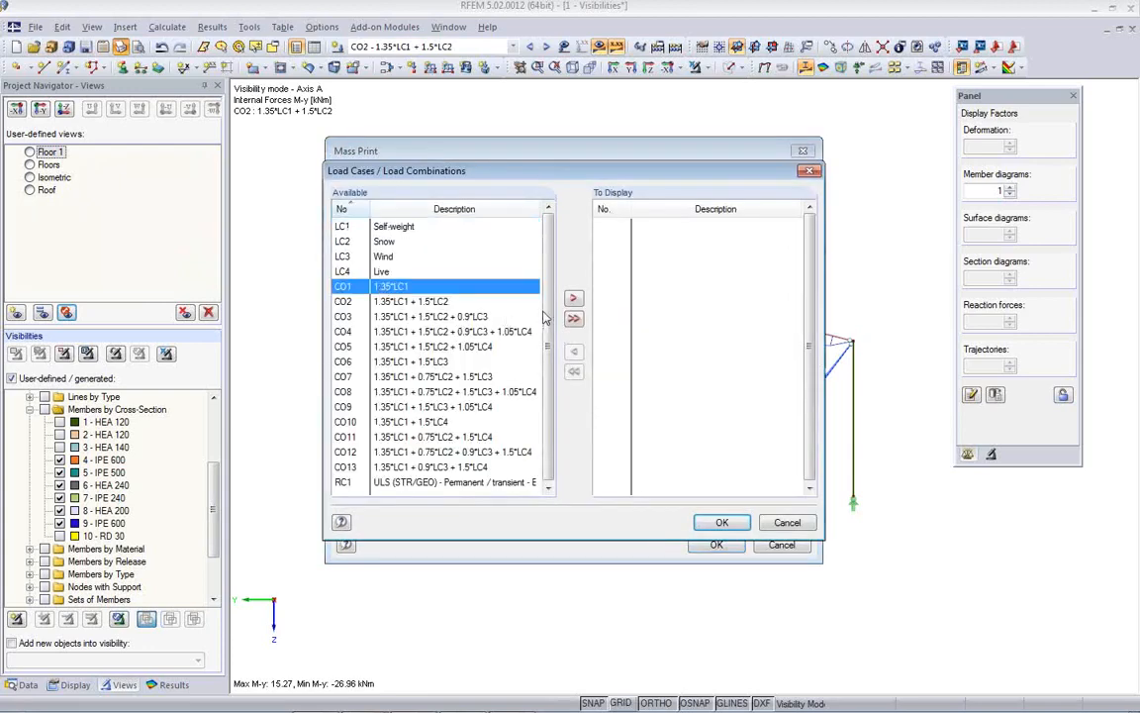
{"action": "left_click", "coordinate": [468, 467], "text": "shift"}
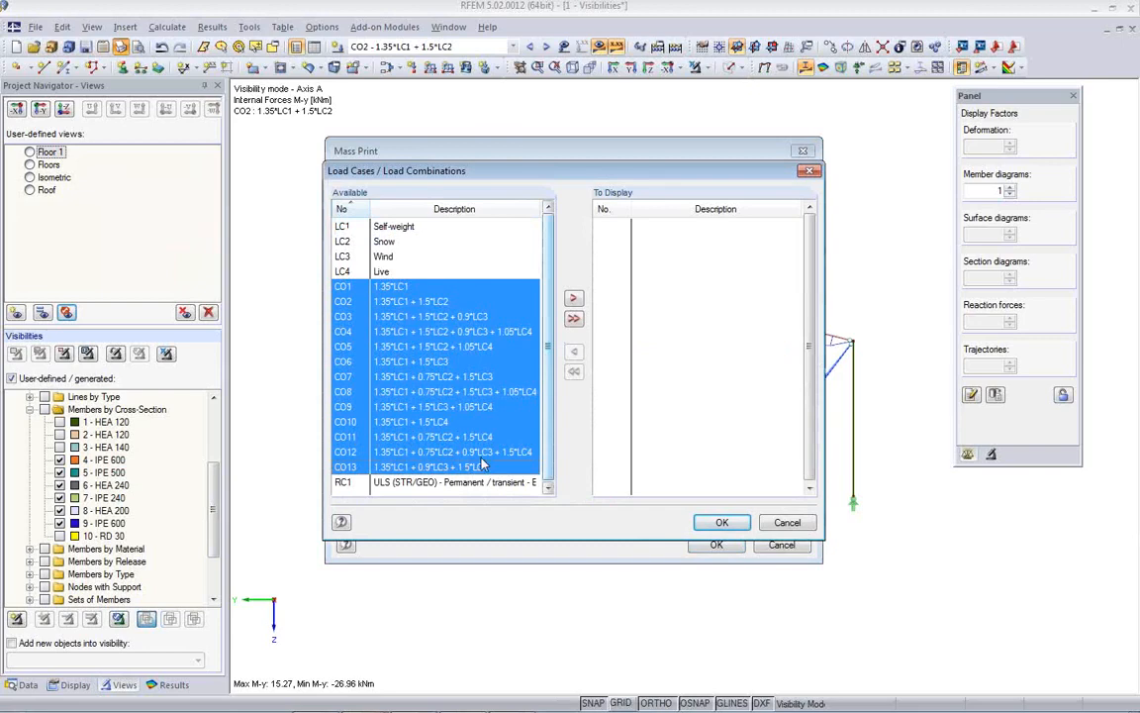
{"action": "left_click", "coordinate": [573, 299]}
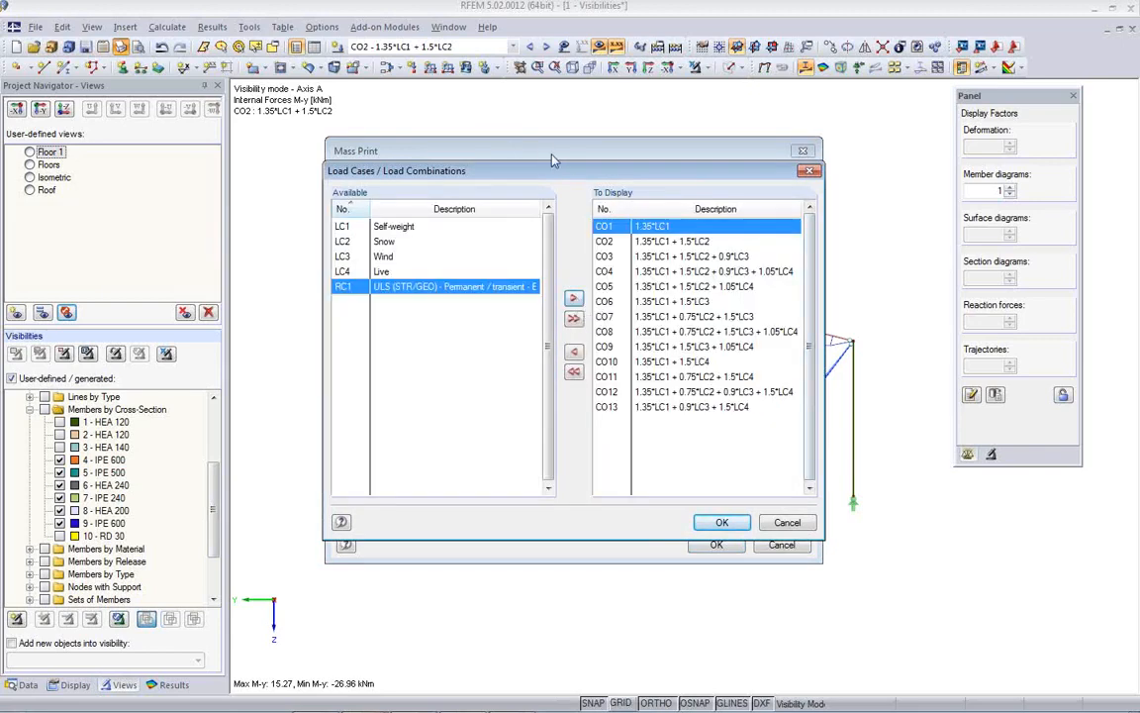
{"action": "left_click", "coordinate": [722, 521]}
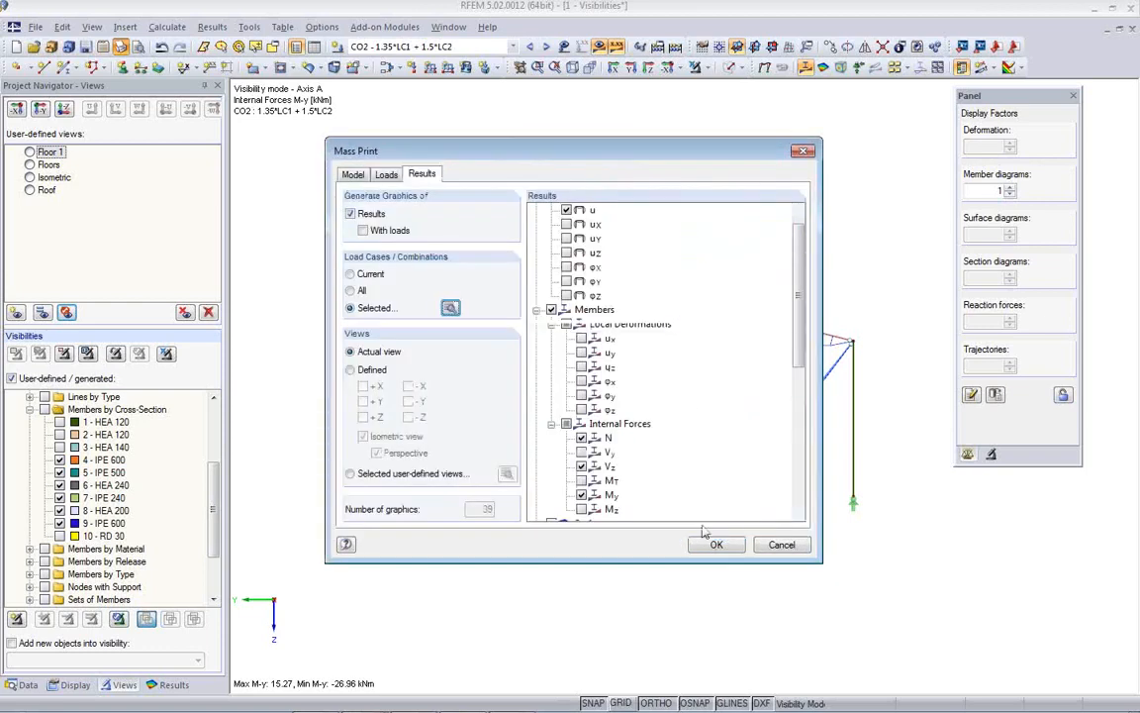
{"action": "left_click", "coordinate": [712, 547]}
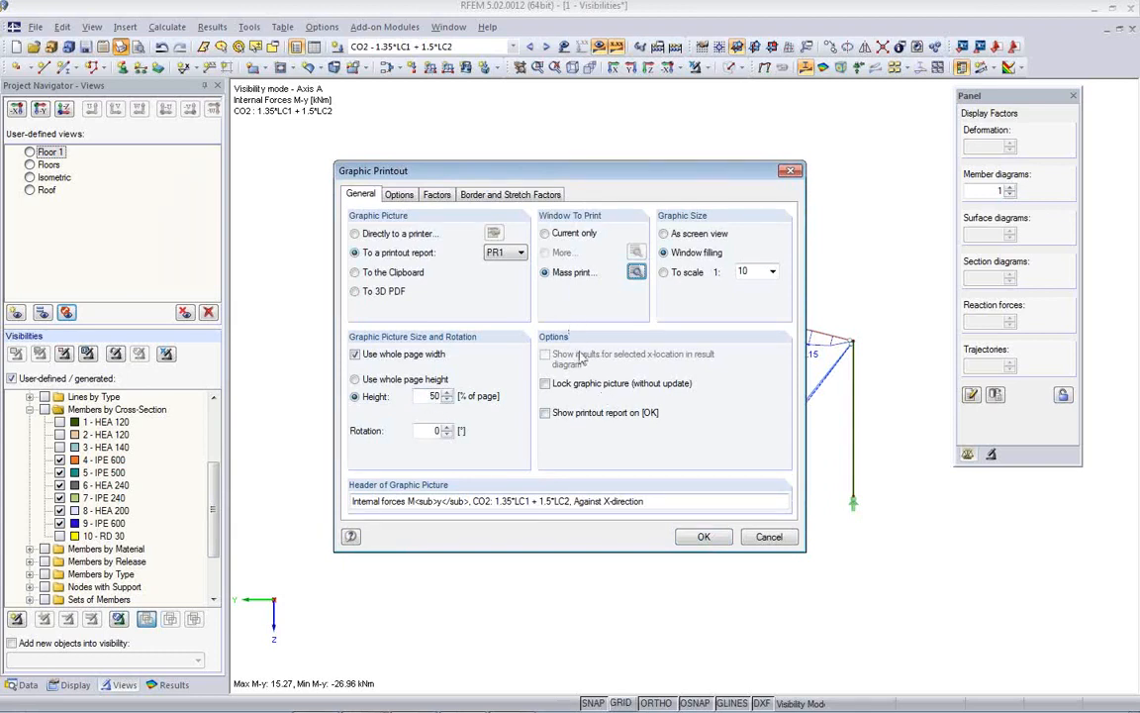
Send the mass-print result graphics to printout report PR1 and open the report
{"action": "left_click_drag", "start_coordinate": [567, 179], "coordinate": [619, 287]}
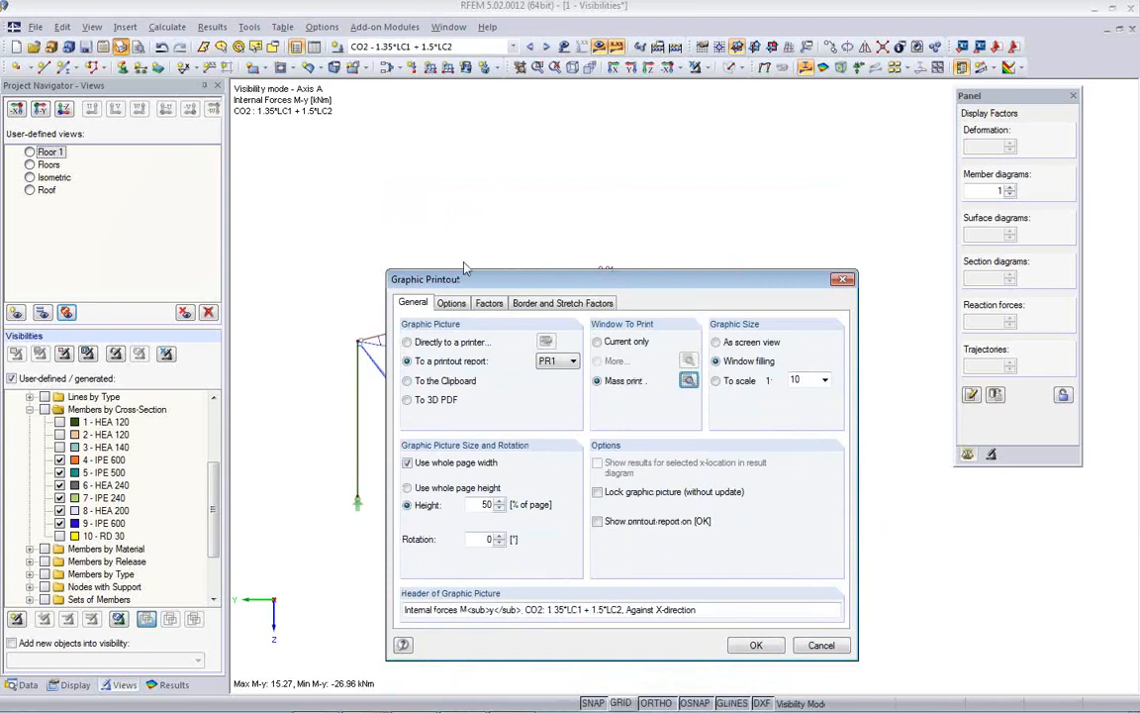
{"action": "left_click", "coordinate": [758, 645]}
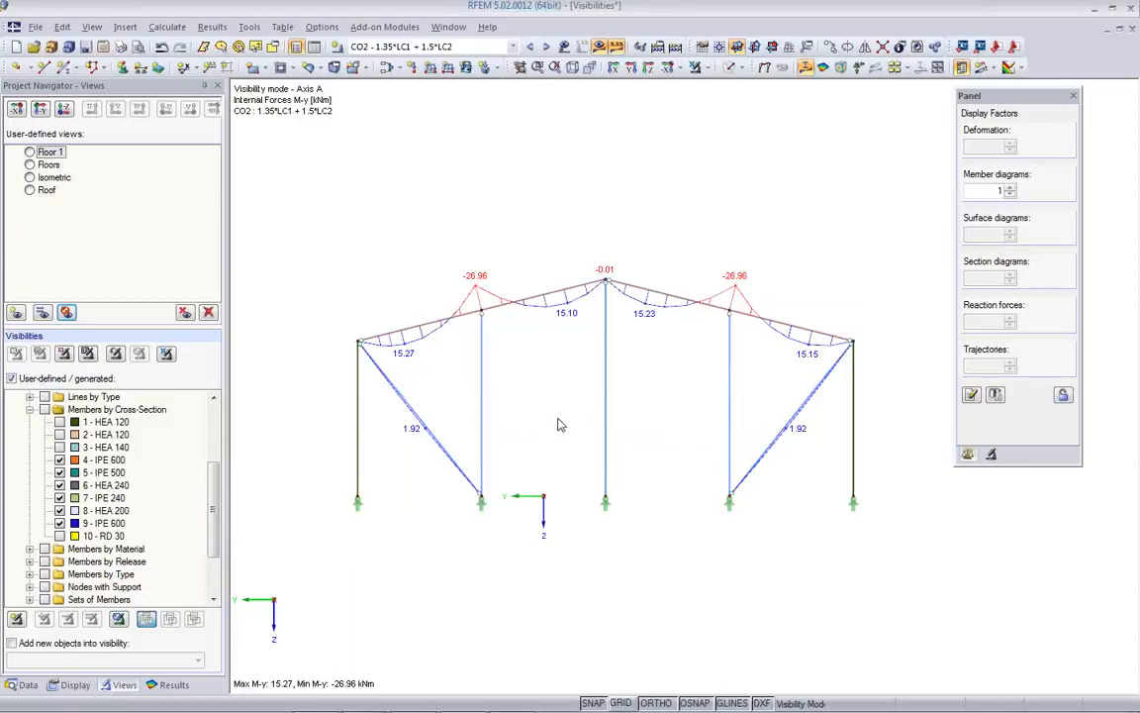
{"action": "middle_click_drag", "start_coordinate": [548, 401], "coordinate": [540, 375]}
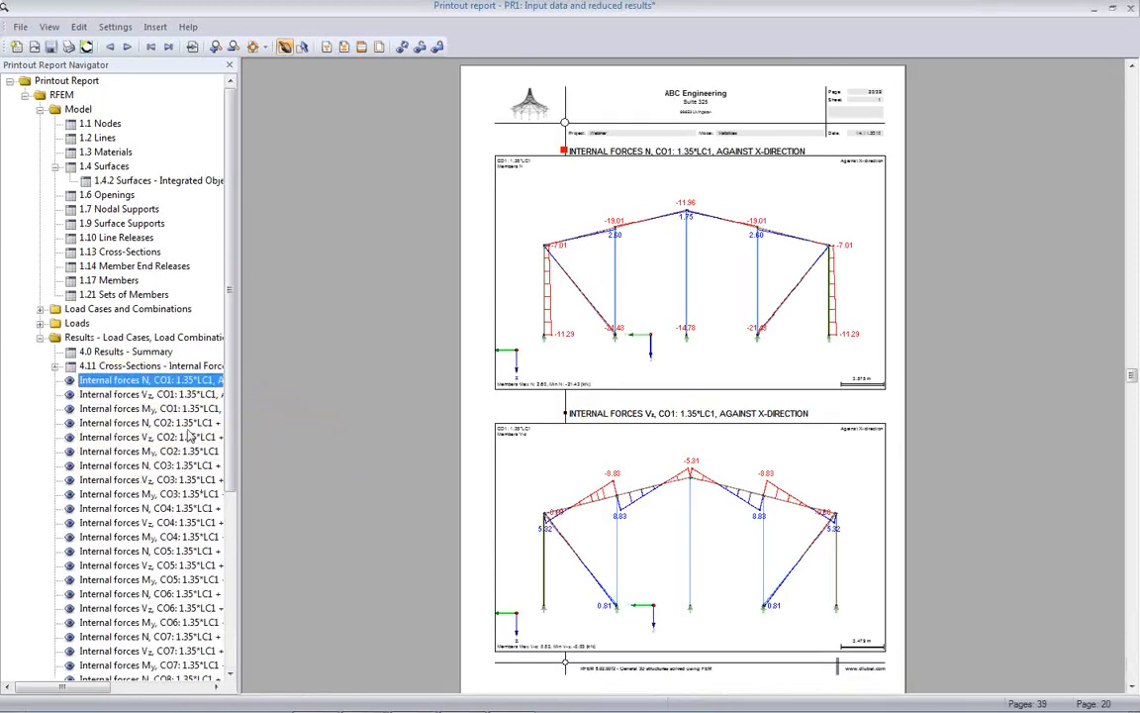
Look through the internal force graphics N, Vz and My of the load combinations in the printout report
{"action": "left_click", "coordinate": [184, 409]}
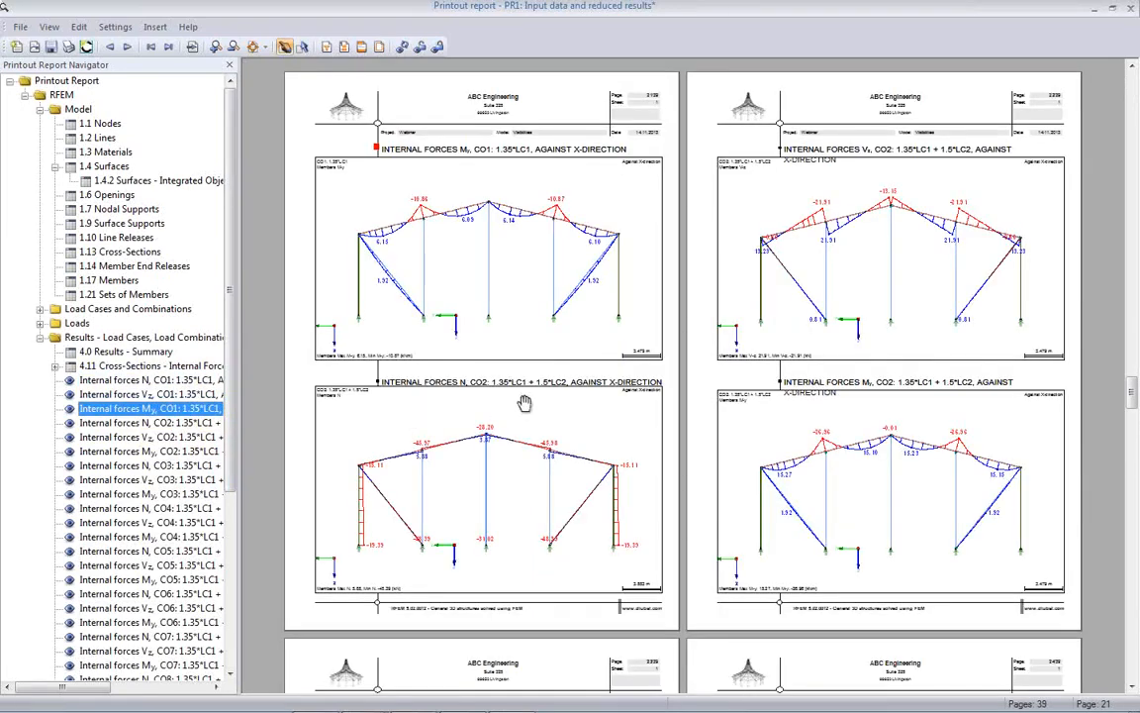
{"action": "scroll", "coordinate": [521, 407], "scroll_direction": "down", "scroll_amount": 5}
{"action": "scroll", "coordinate": [522, 407], "scroll_direction": "down", "scroll_amount": 8}
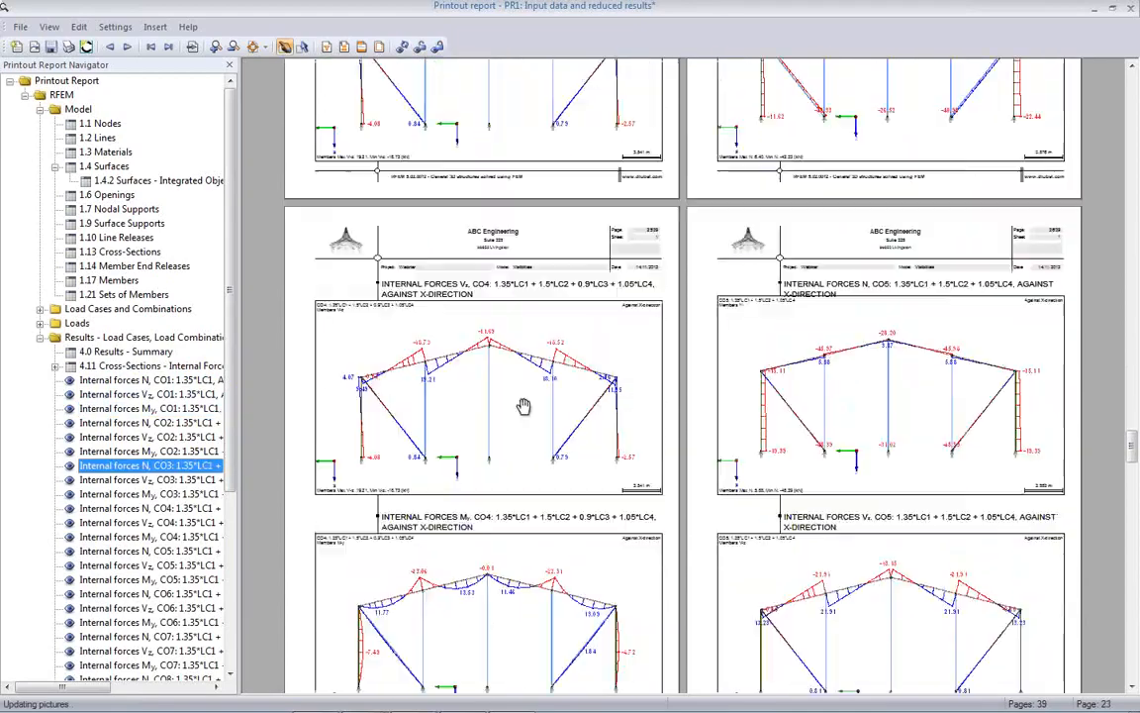
{"action": "scroll", "coordinate": [524, 407], "scroll_direction": "down", "scroll_amount": 5}
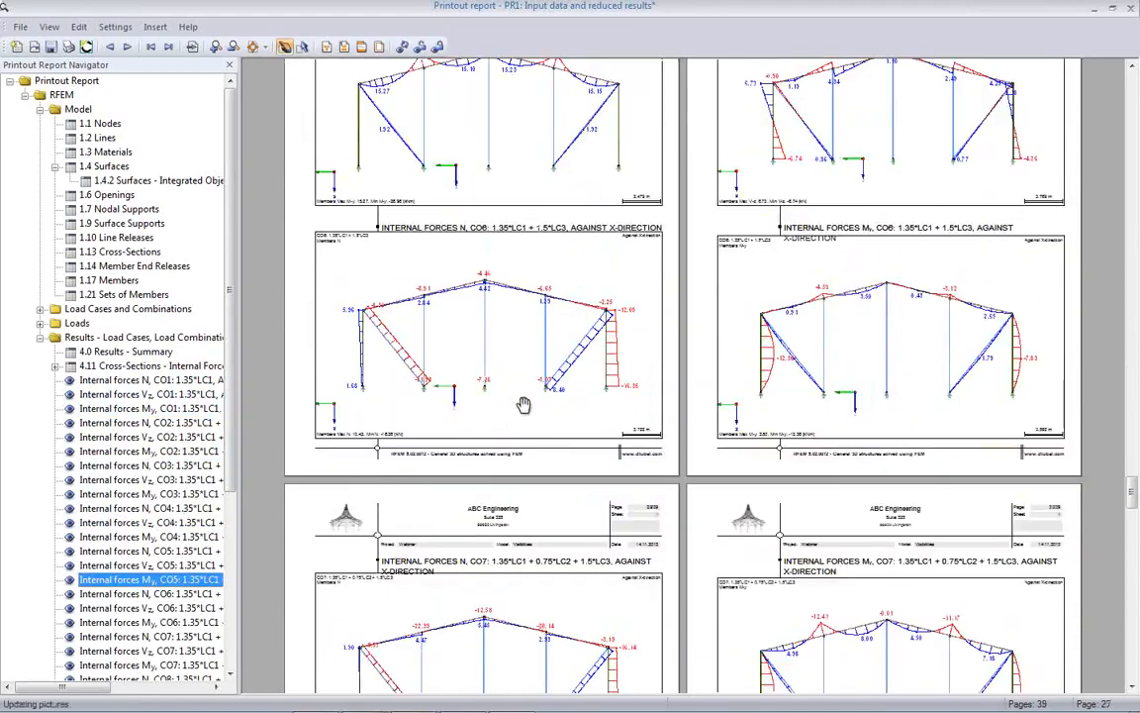
{"action": "scroll", "coordinate": [524, 406], "scroll_direction": "down", "scroll_amount": 10}
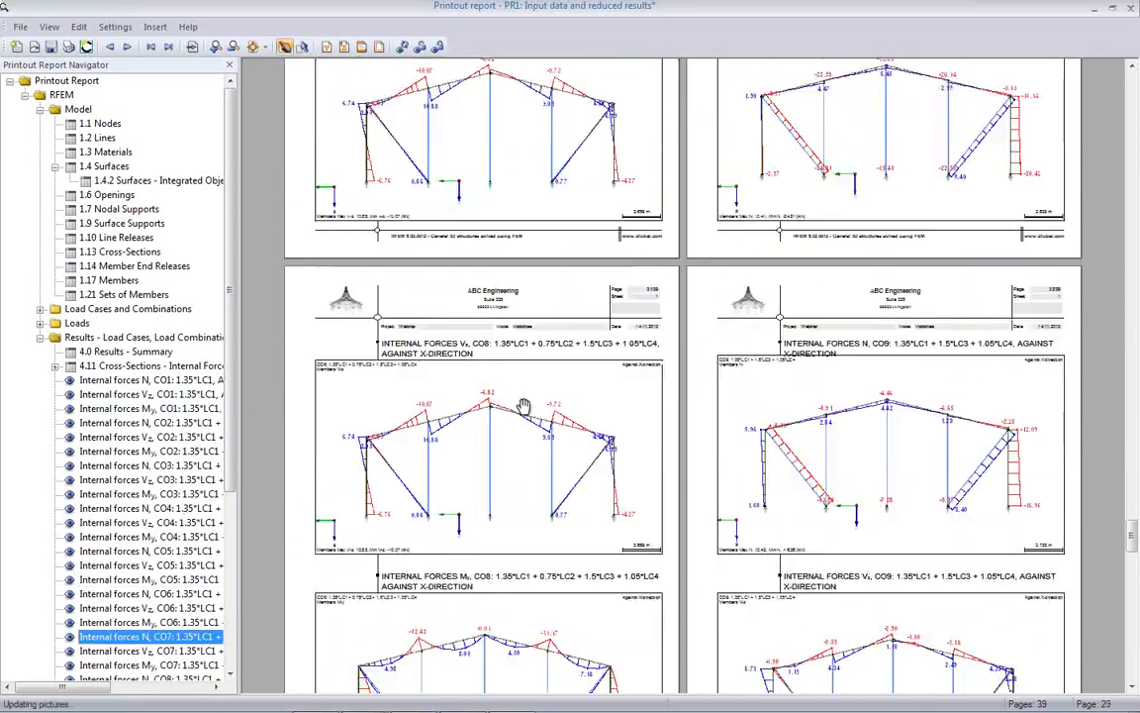
{"action": "scroll", "coordinate": [476, 403], "scroll_direction": "down", "scroll_amount": 3}
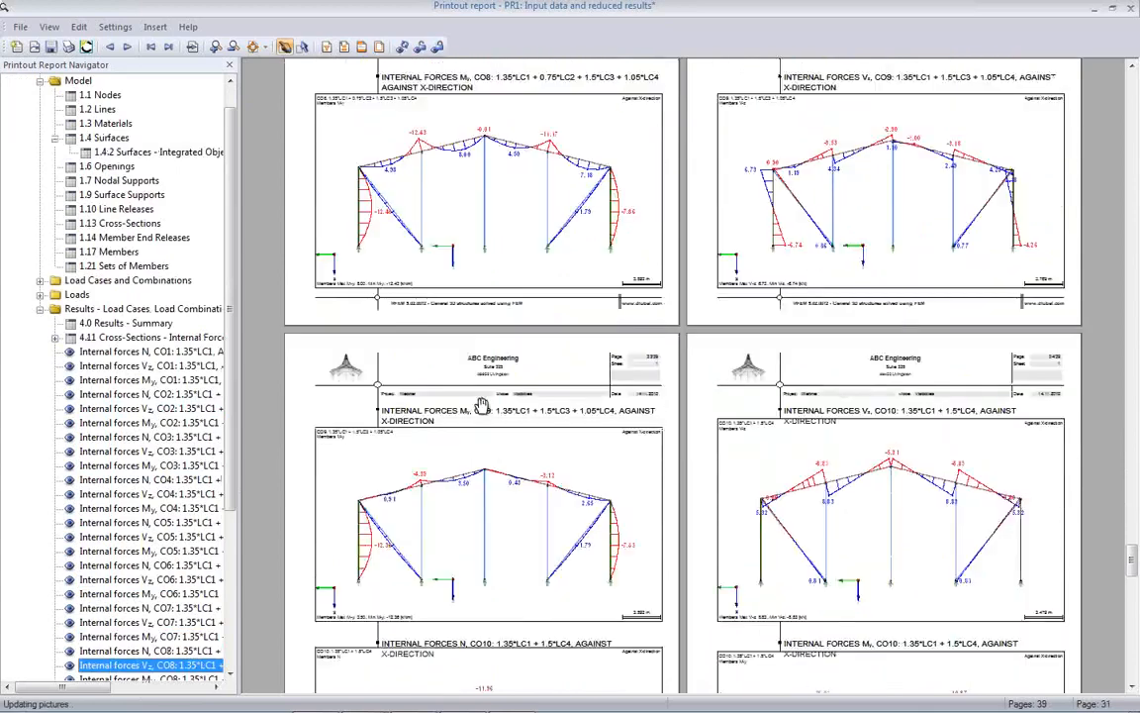
{"action": "scroll", "coordinate": [483, 407], "scroll_direction": "down", "scroll_amount": 2}
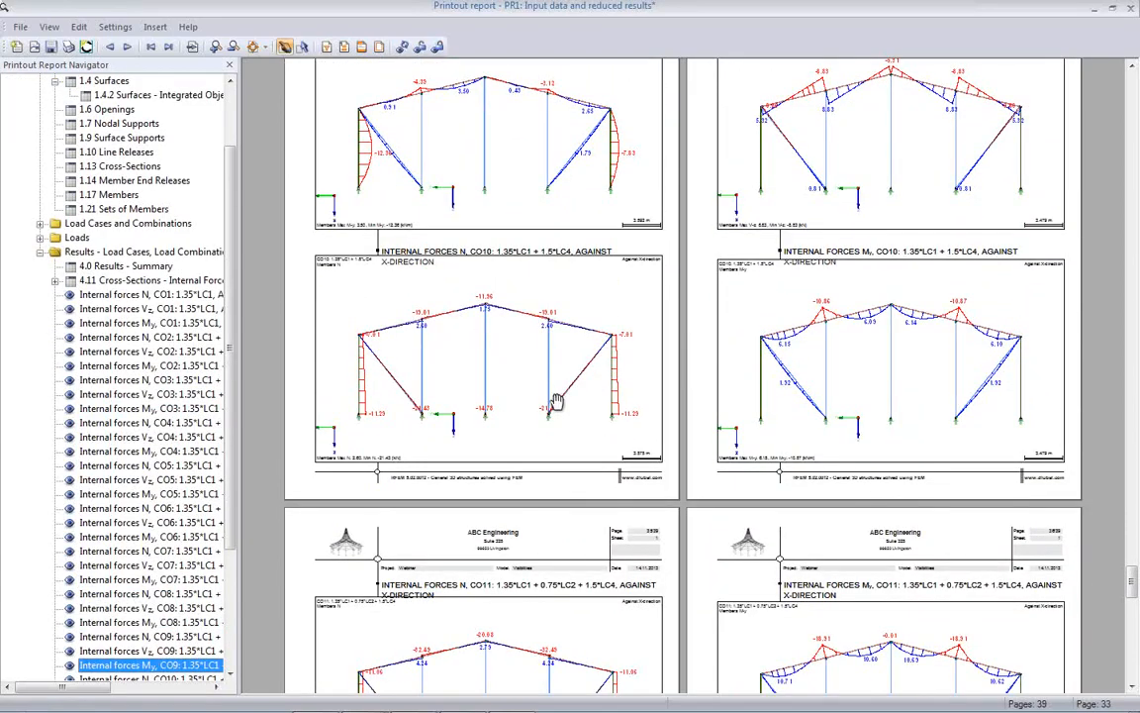
{"action": "scroll", "coordinate": [198, 376], "scroll_direction": "down", "scroll_amount": 4}
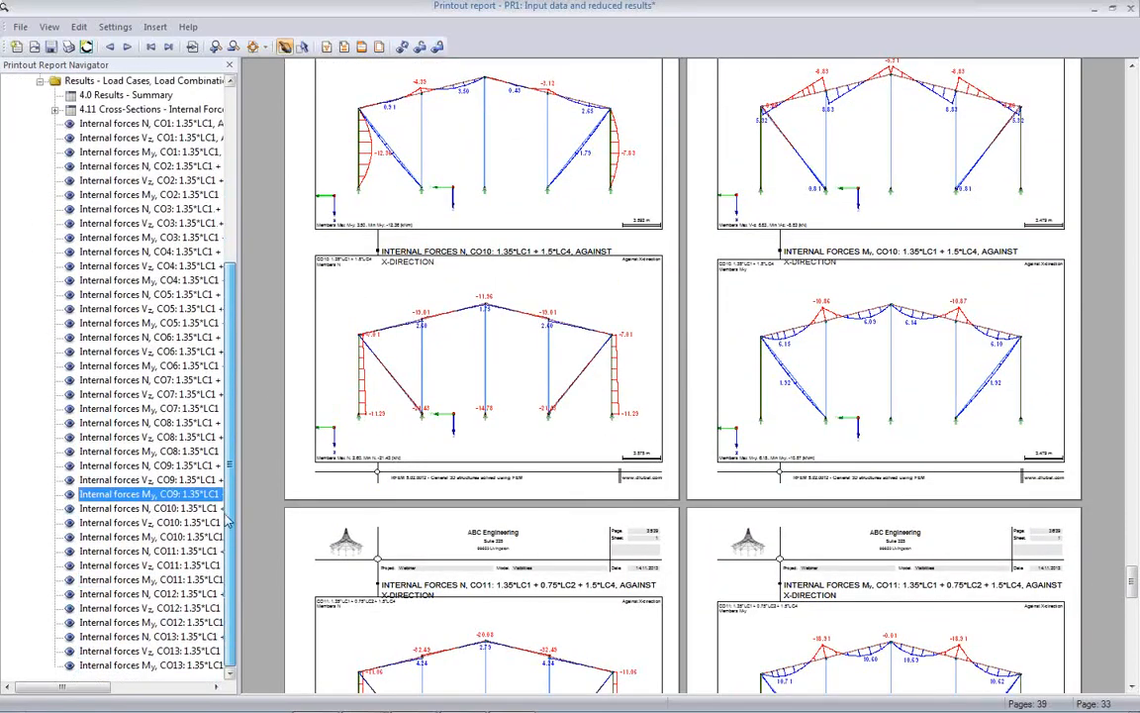
{"action": "left_click", "coordinate": [191, 564]}
{"action": "scroll", "coordinate": [549, 469], "scroll_direction": "down", "scroll_amount": 2}
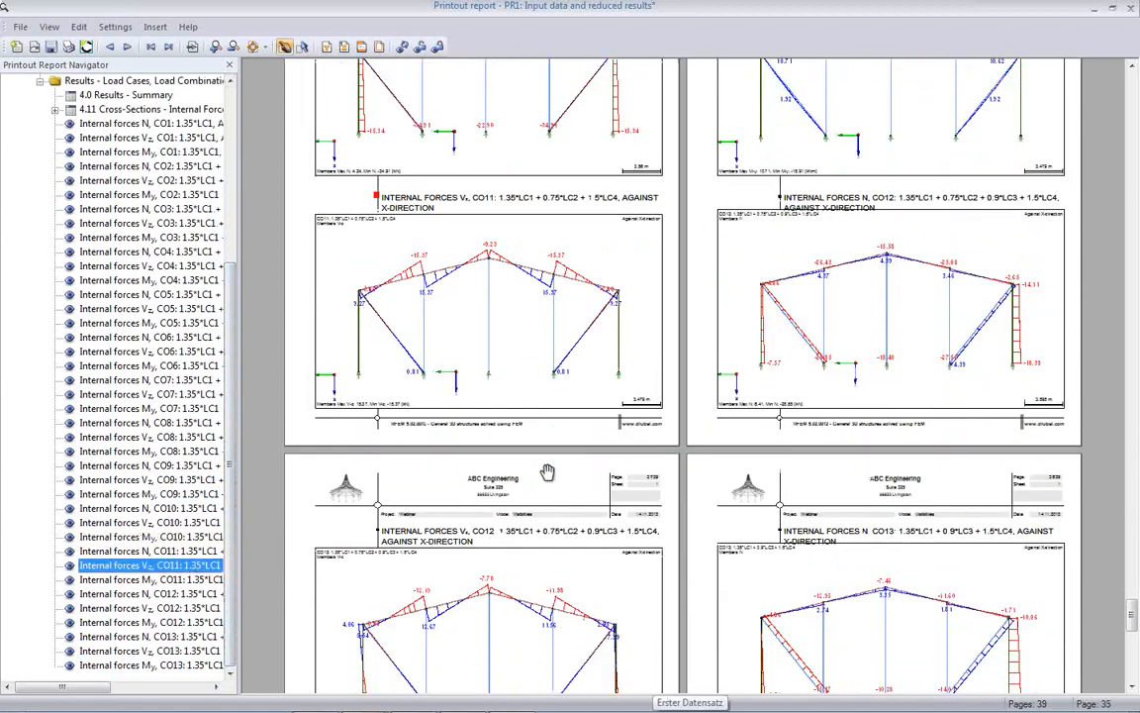
Close the printout report with its changes saved and turn off the display of results on the Axis A frame
{"action": "left_click", "coordinate": [1132, 9]}
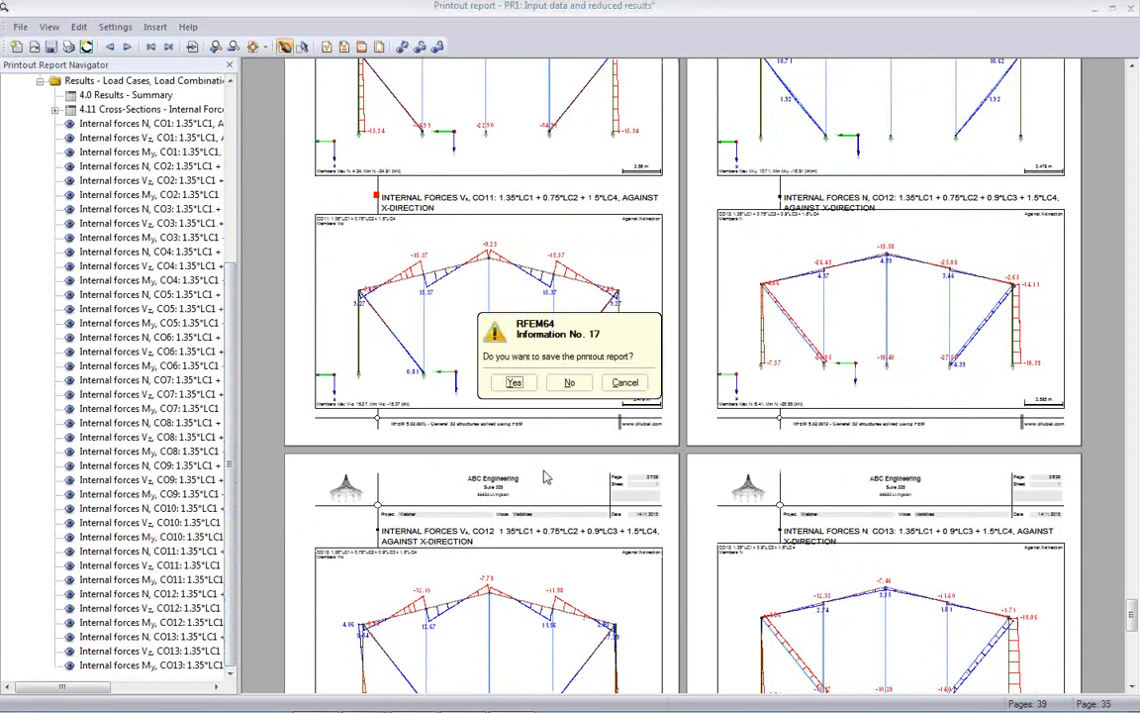
{"action": "left_click", "coordinate": [513, 382]}
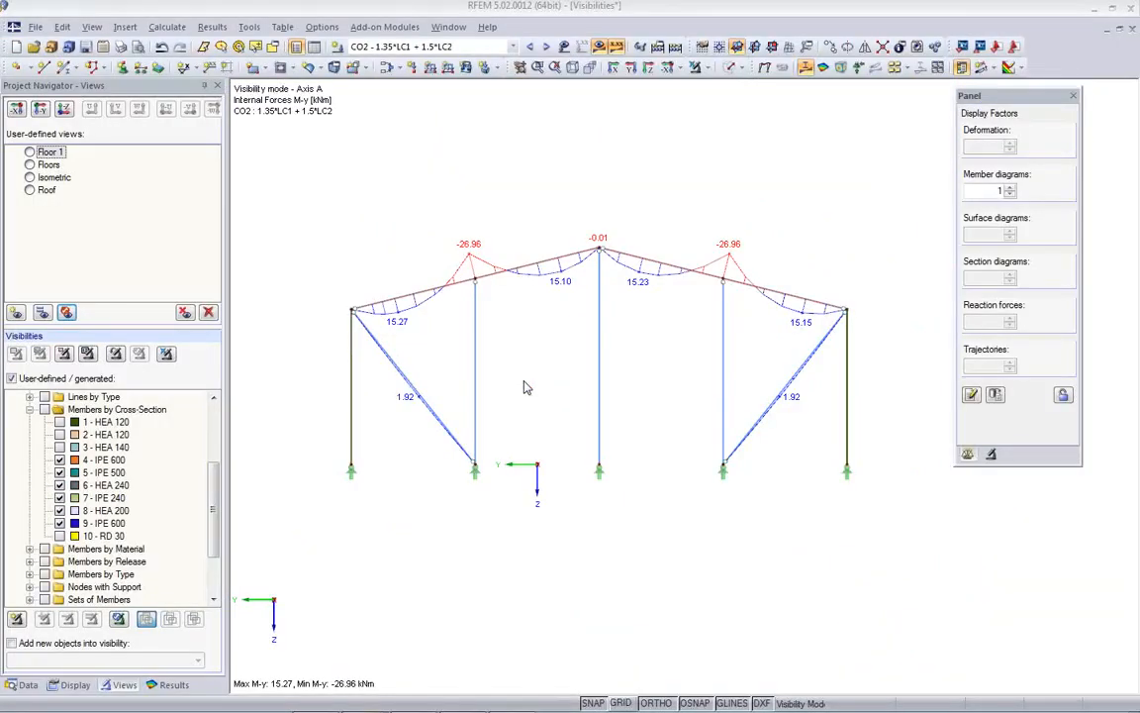
{"action": "left_click", "coordinate": [599, 46]}
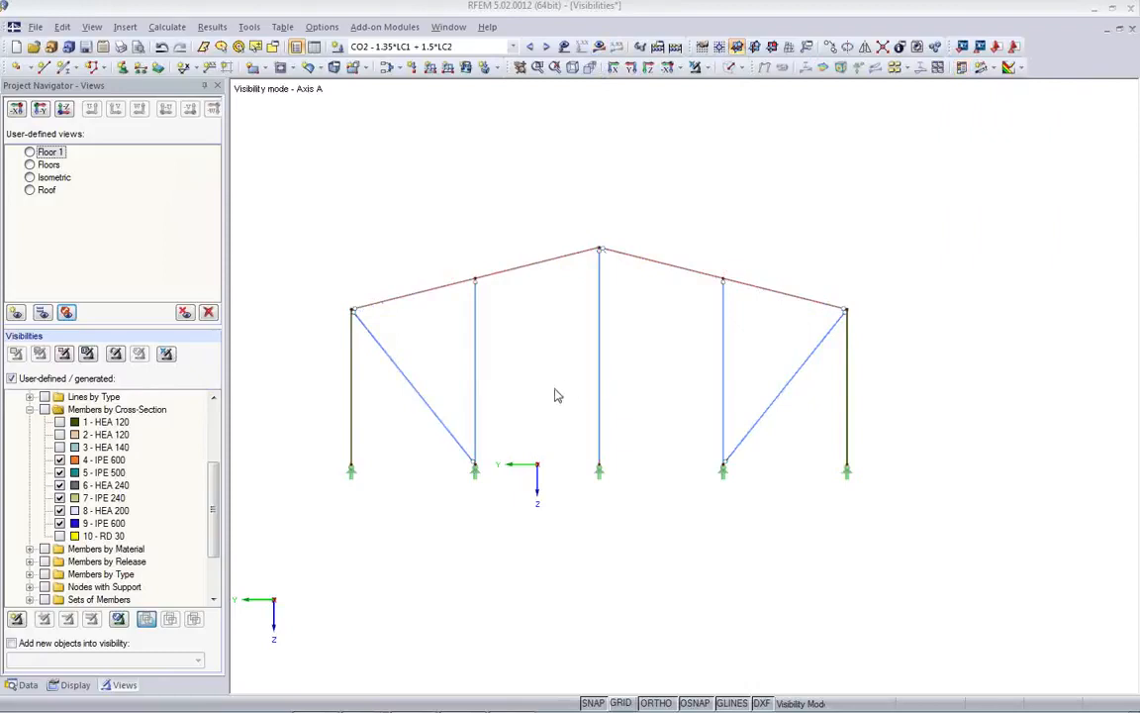
Enable adding new objects into a visibility and choose Axes - Axis A as the target
{"action": "middle_click_drag", "start_coordinate": [561, 416], "coordinate": [472, 476], "text": "ctrl"}
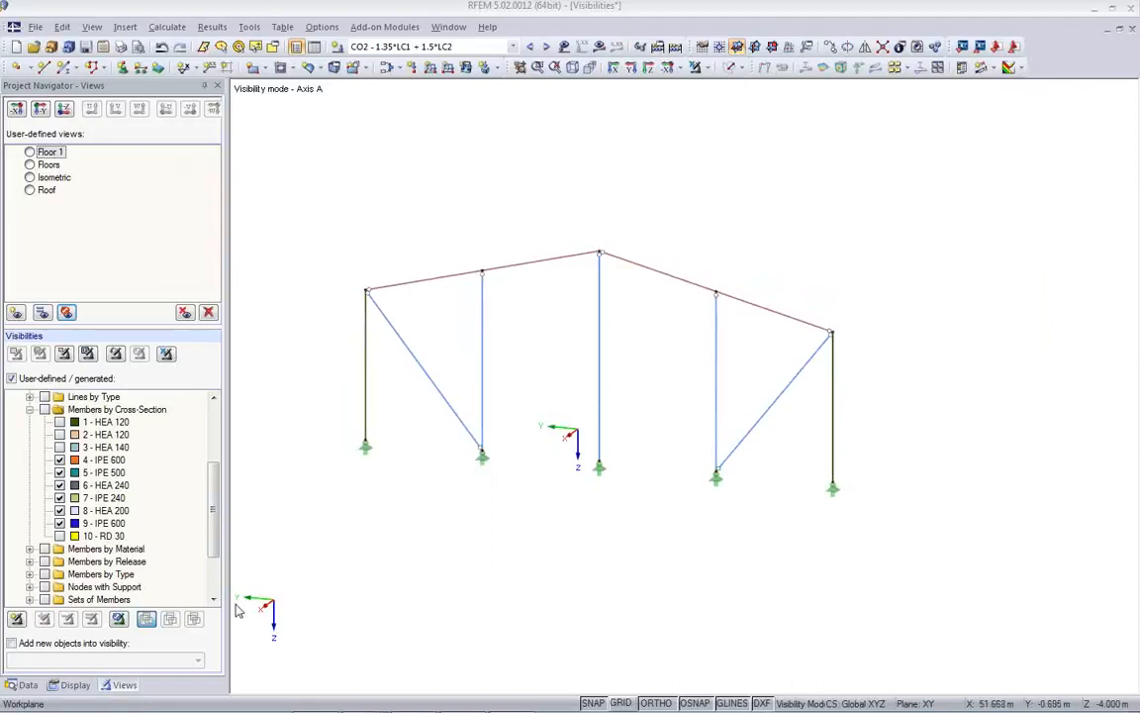
{"action": "left_click_drag", "start_coordinate": [210, 525], "coordinate": [204, 409]}
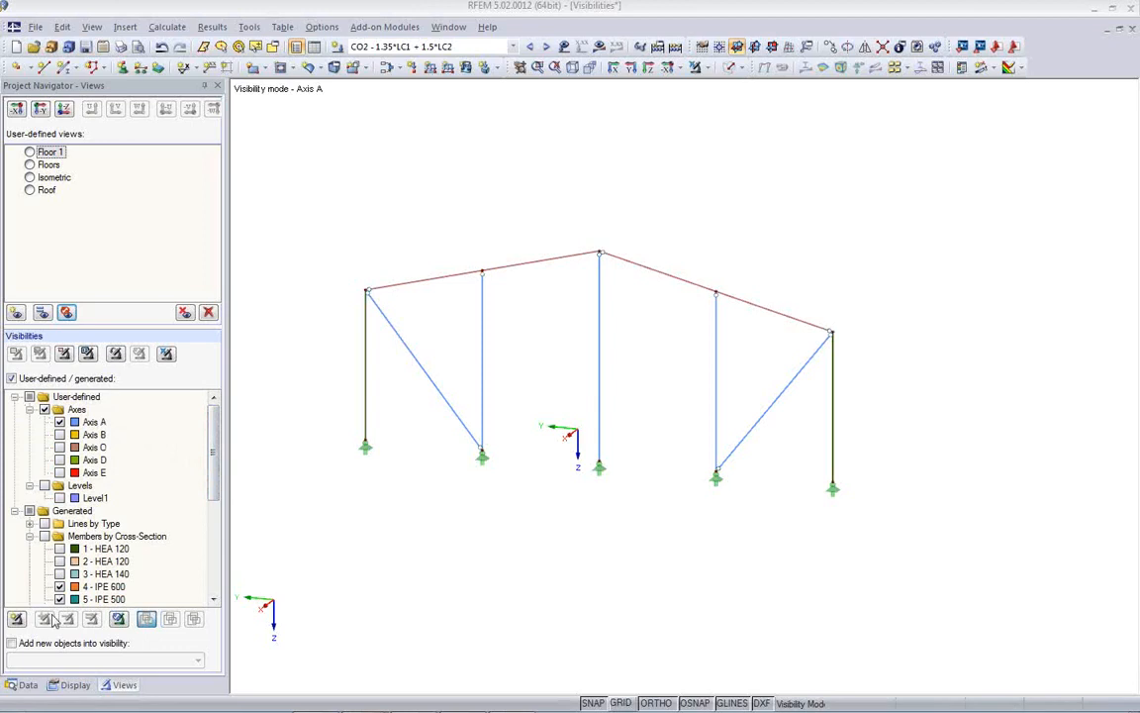
{"action": "left_click", "coordinate": [11, 643]}
{"action": "left_click", "coordinate": [188, 664]}
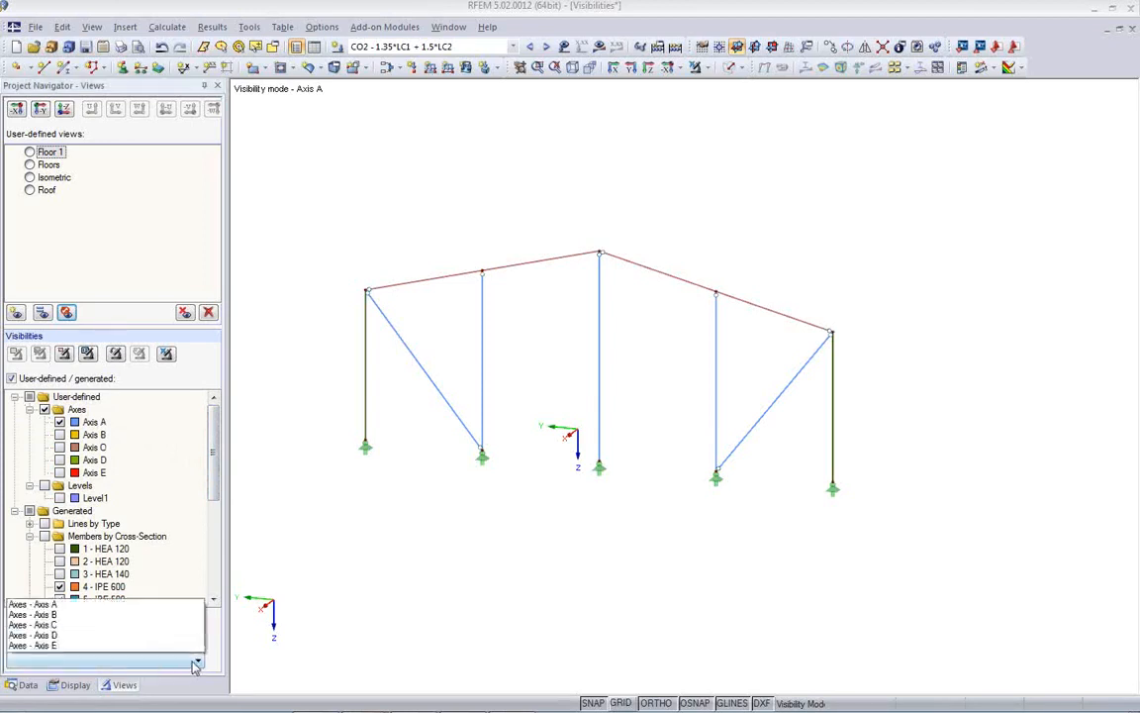
{"action": "left_click", "coordinate": [104, 595]}
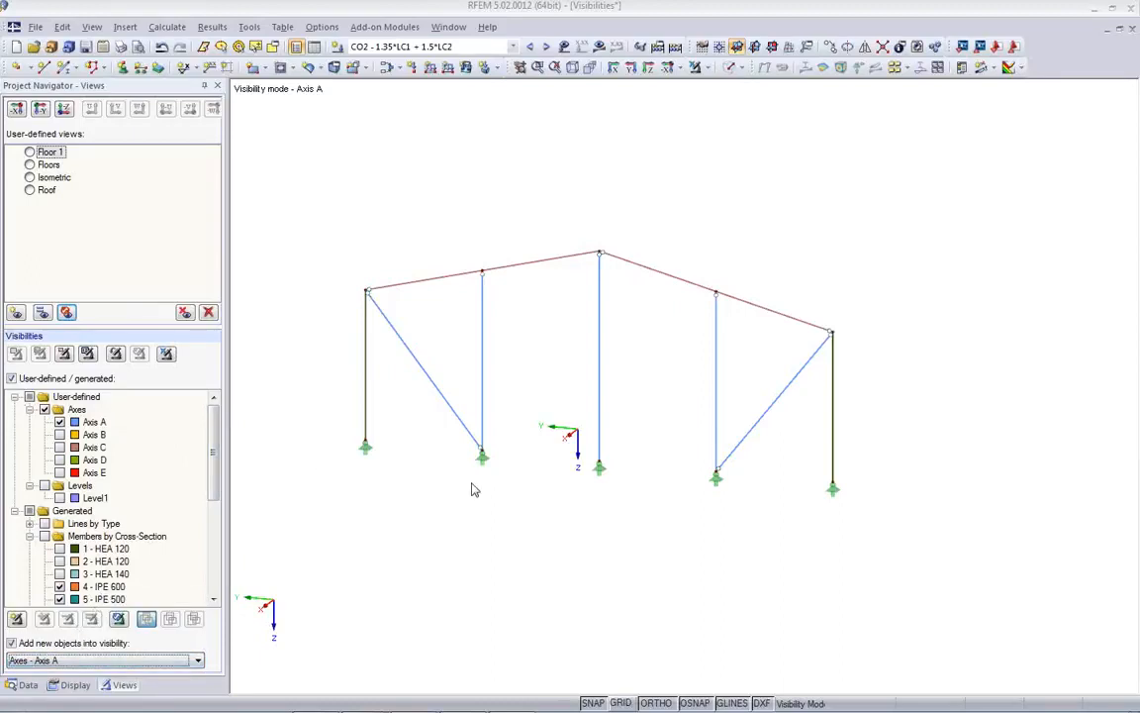
Start a new member with the HEA 120 section and end releases adopted from the existing diagonal brace, allowing the results to be deleted
{"action": "left_click", "coordinate": [65, 69]}
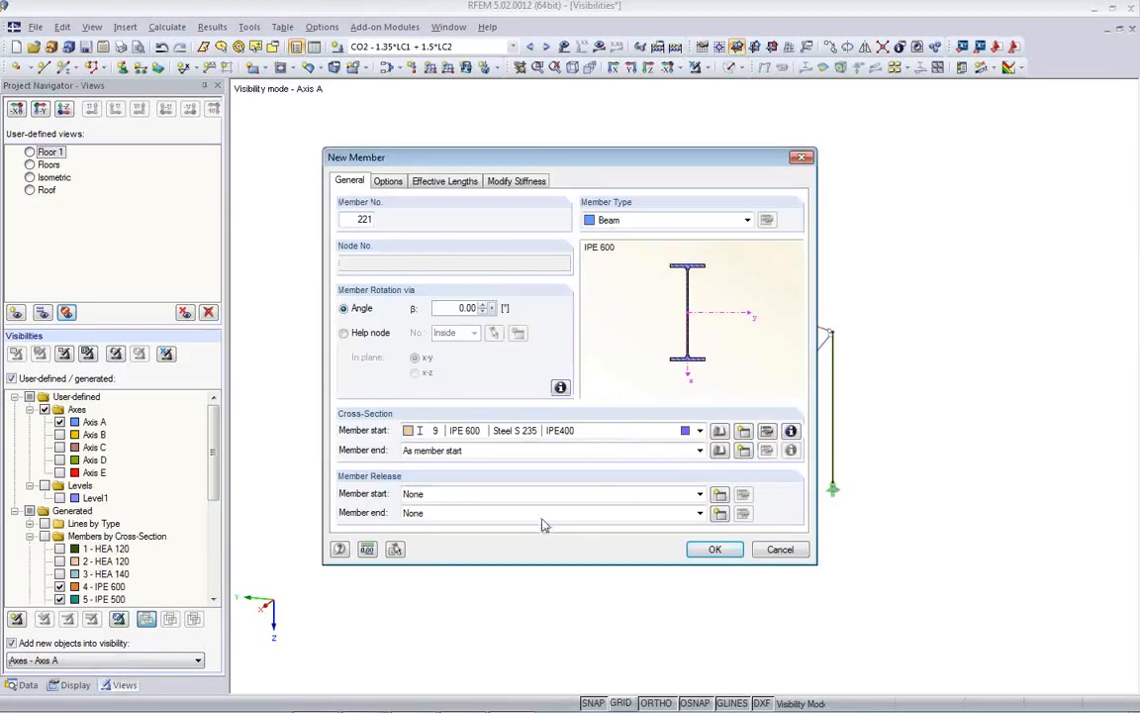
{"action": "left_click", "coordinate": [395, 549]}
{"action": "left_click", "coordinate": [433, 381]}
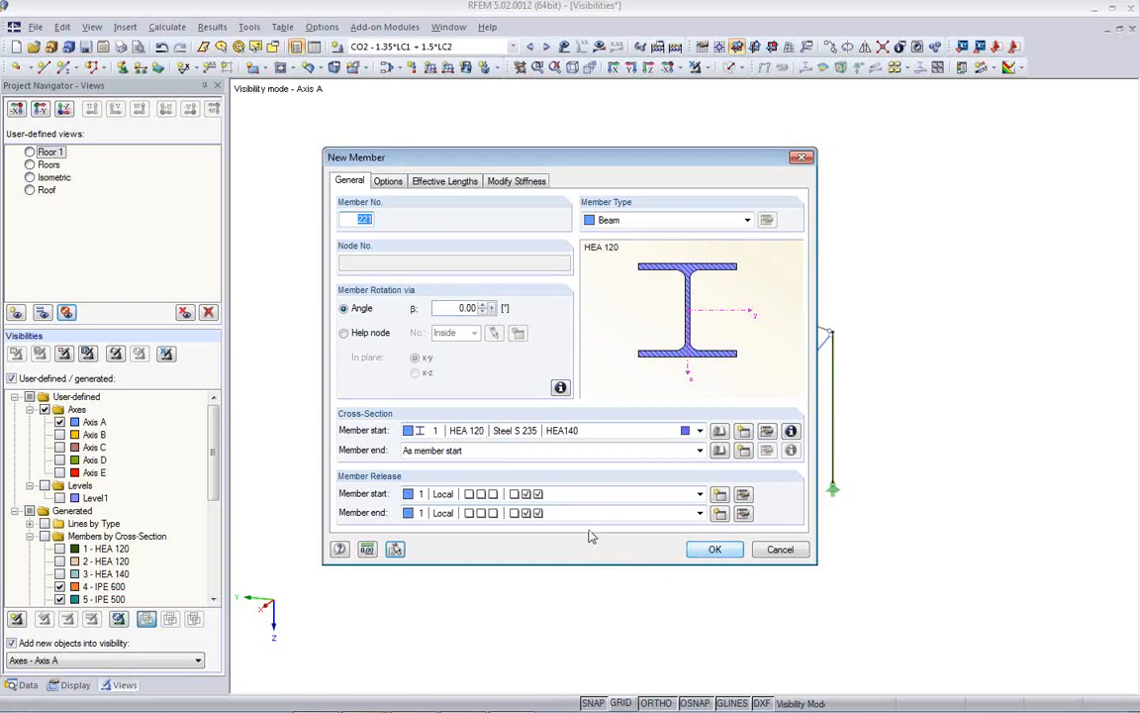
{"action": "left_click", "coordinate": [710, 551]}
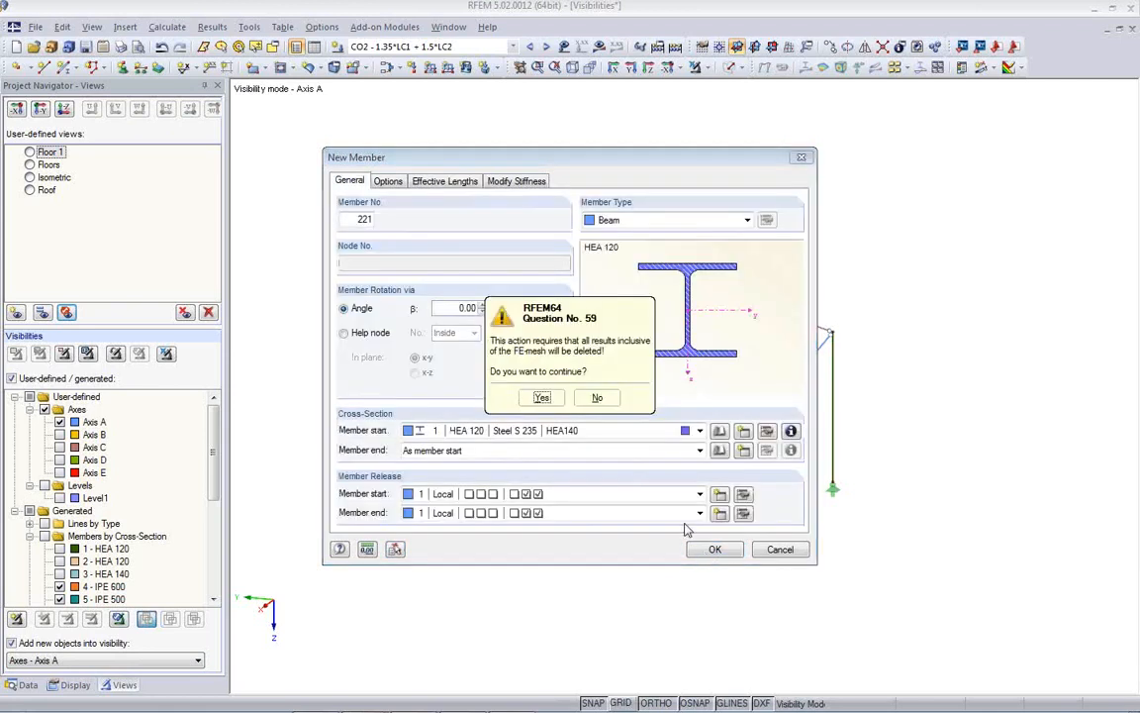
{"action": "left_click", "coordinate": [542, 397]}
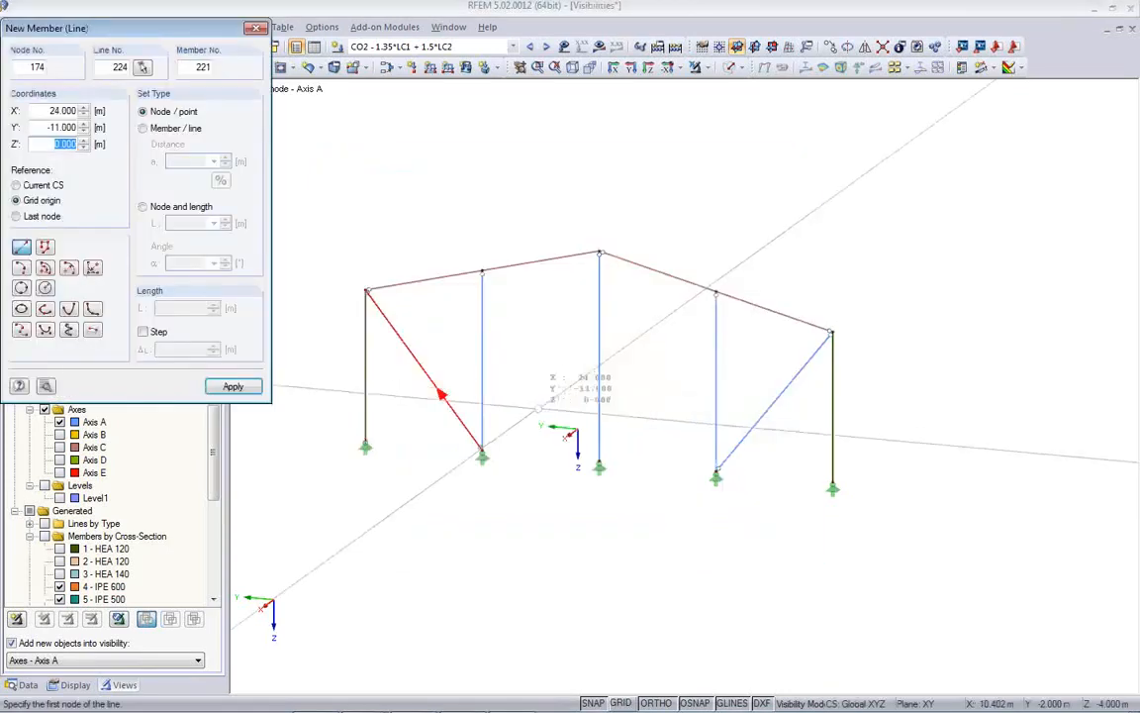
Draw two horizontal members at about mid-height, joining the three inner columns of the Axis A frame
{"action": "left_click", "coordinate": [481, 360]}
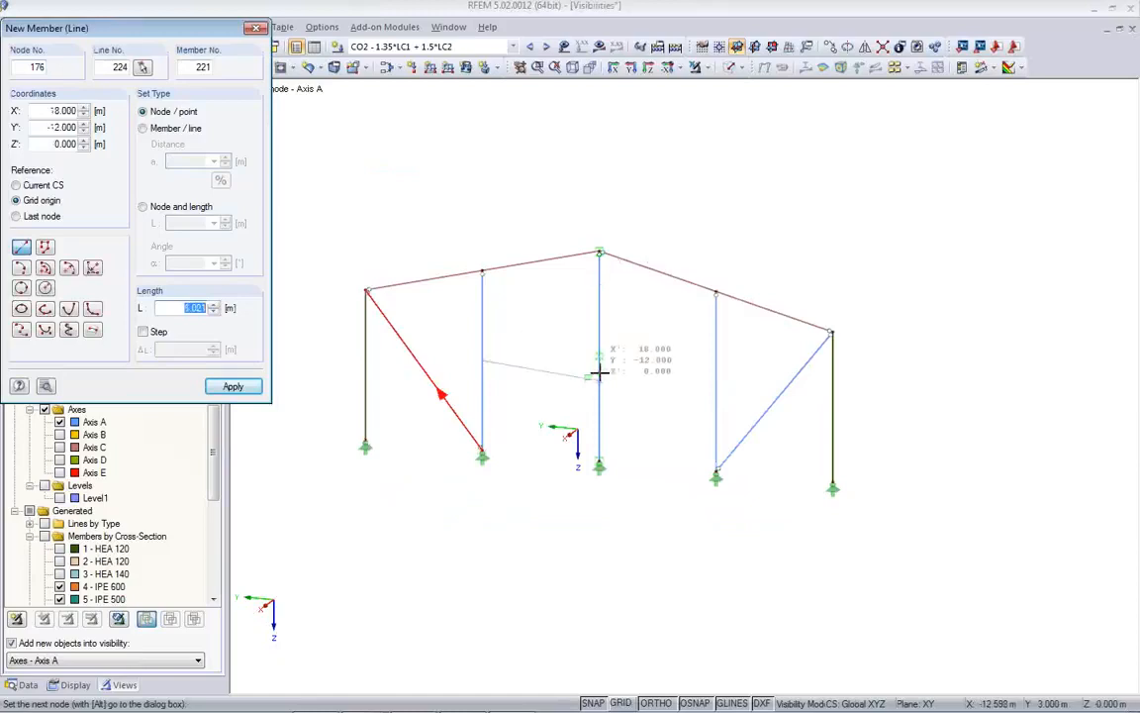
{"action": "scroll", "coordinate": [600, 367], "scroll_direction": "up", "scroll_amount": 3}
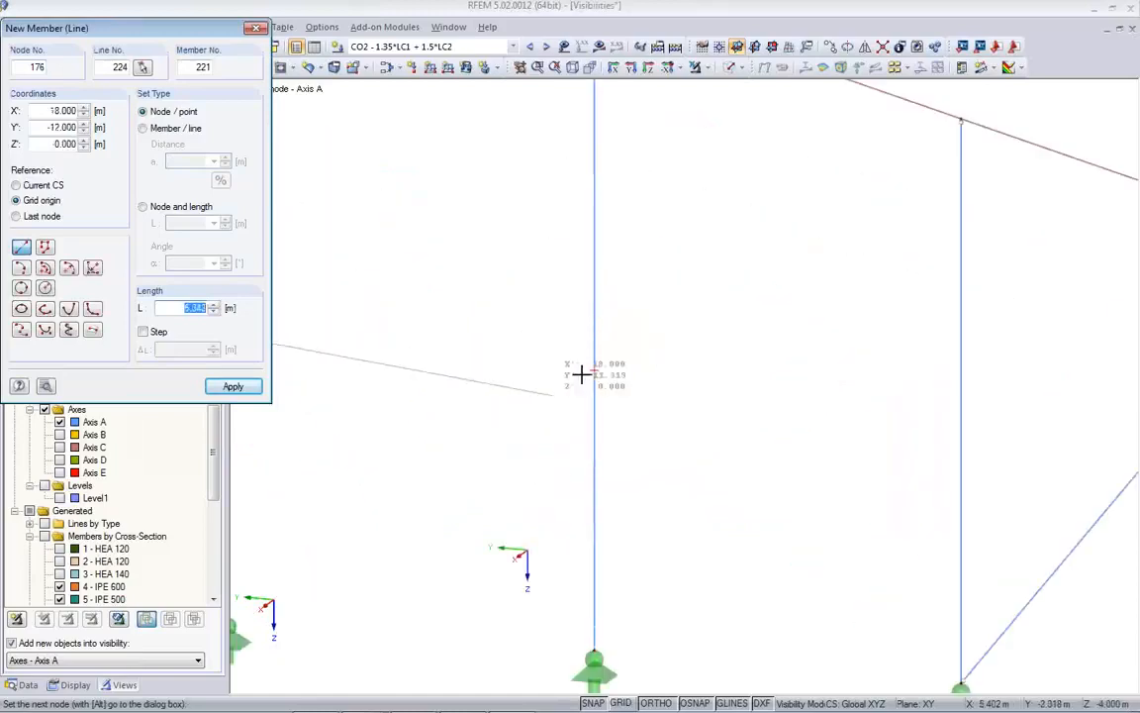
{"action": "left_click", "coordinate": [594, 367]}
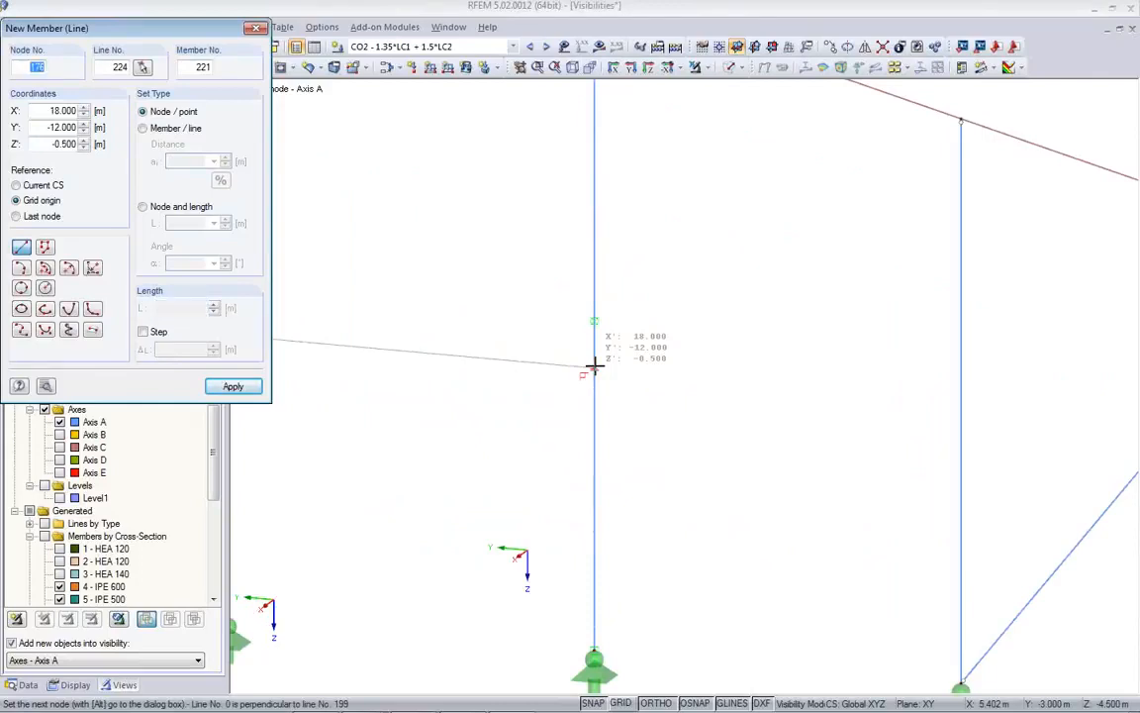
{"action": "scroll", "coordinate": [641, 384], "scroll_direction": "up", "scroll_amount": 2}
{"action": "scroll", "coordinate": [641, 384], "scroll_direction": "down", "scroll_amount": 2}
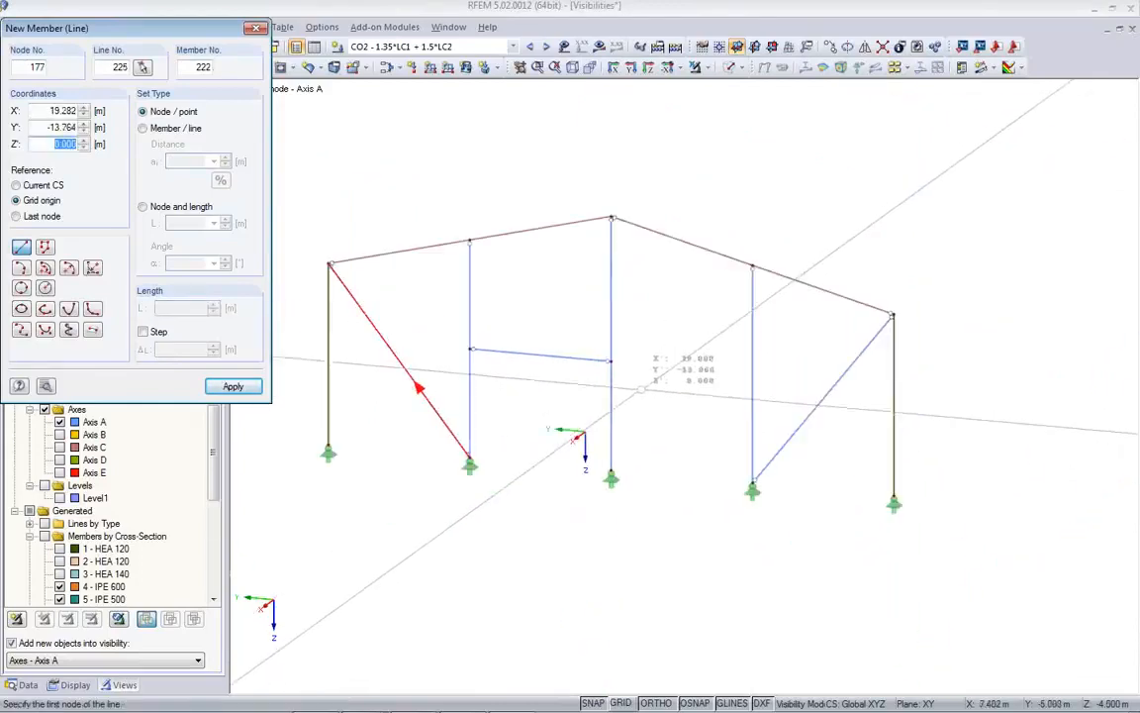
{"action": "left_click", "coordinate": [614, 361]}
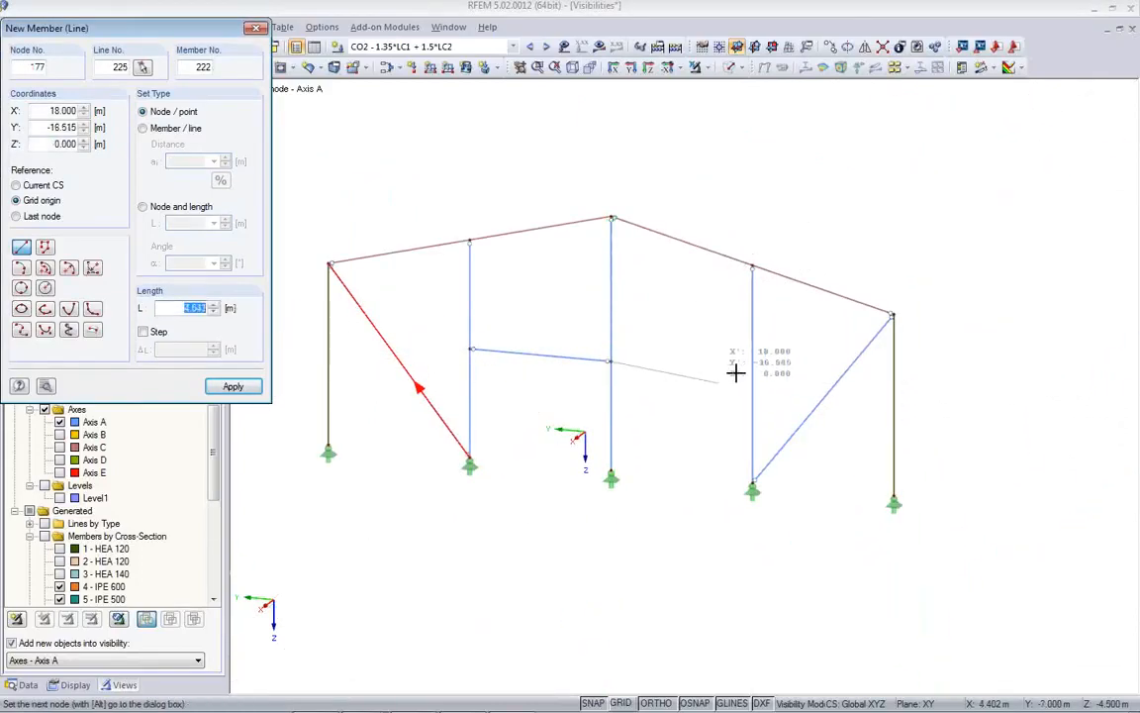
{"action": "left_click", "coordinate": [752, 372]}
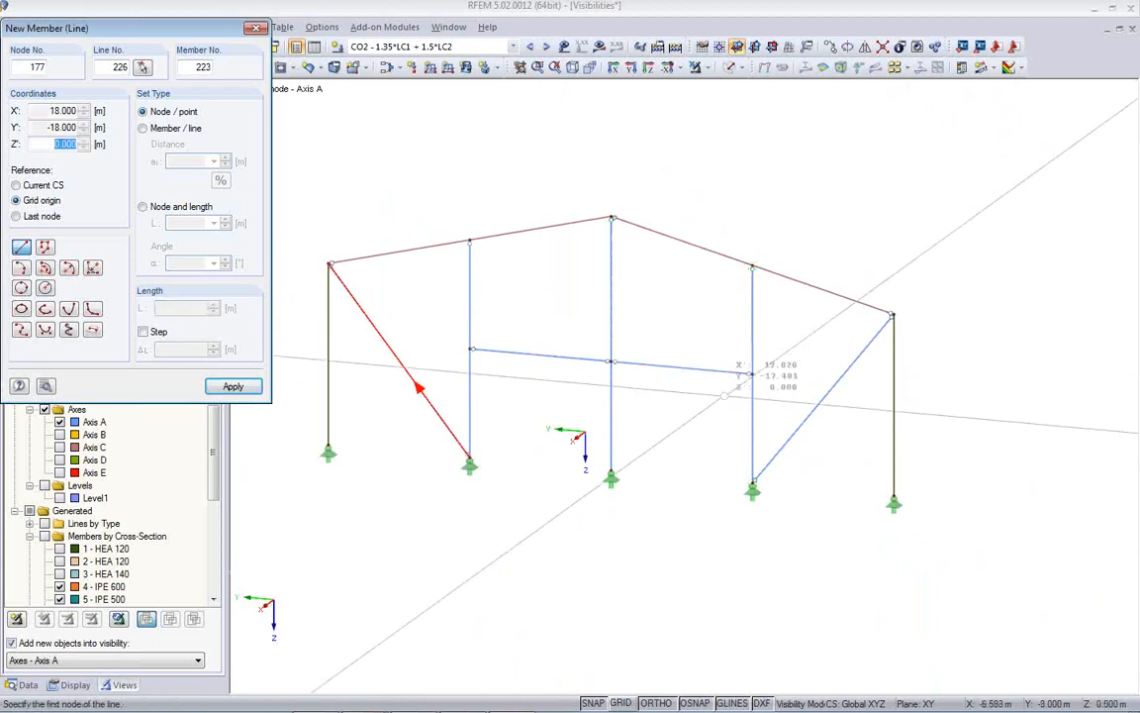
{"action": "key", "text": "Escape"}
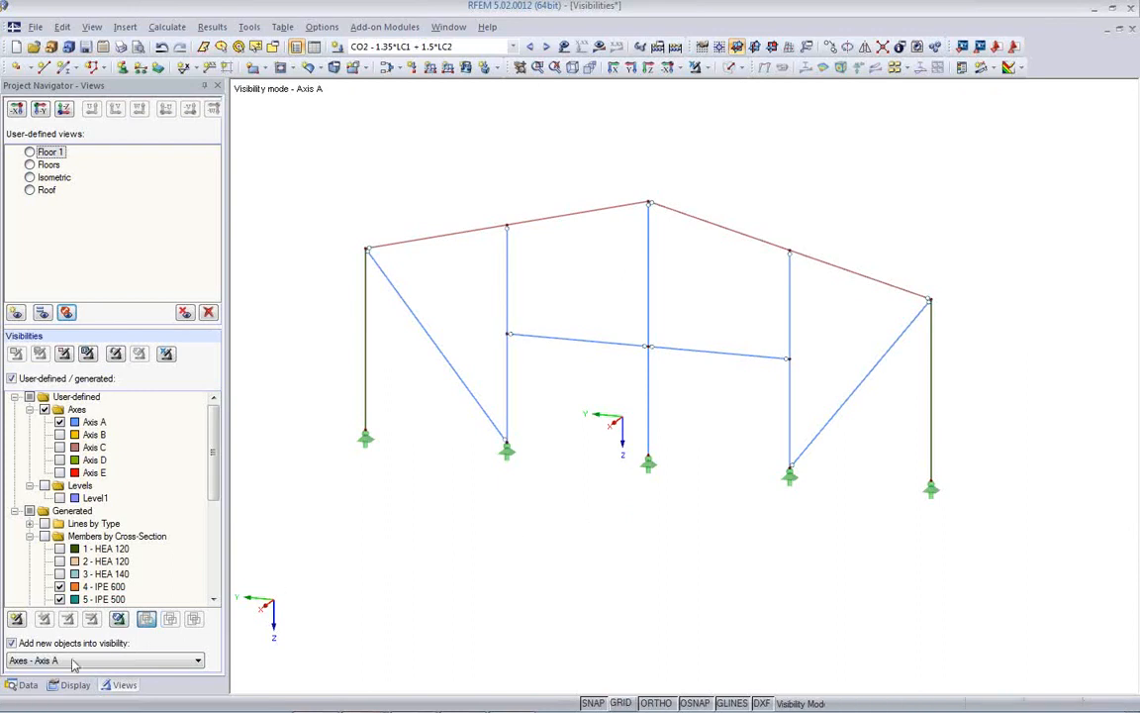
{"action": "scroll", "coordinate": [503, 531], "scroll_direction": "down", "scroll_amount": 1}
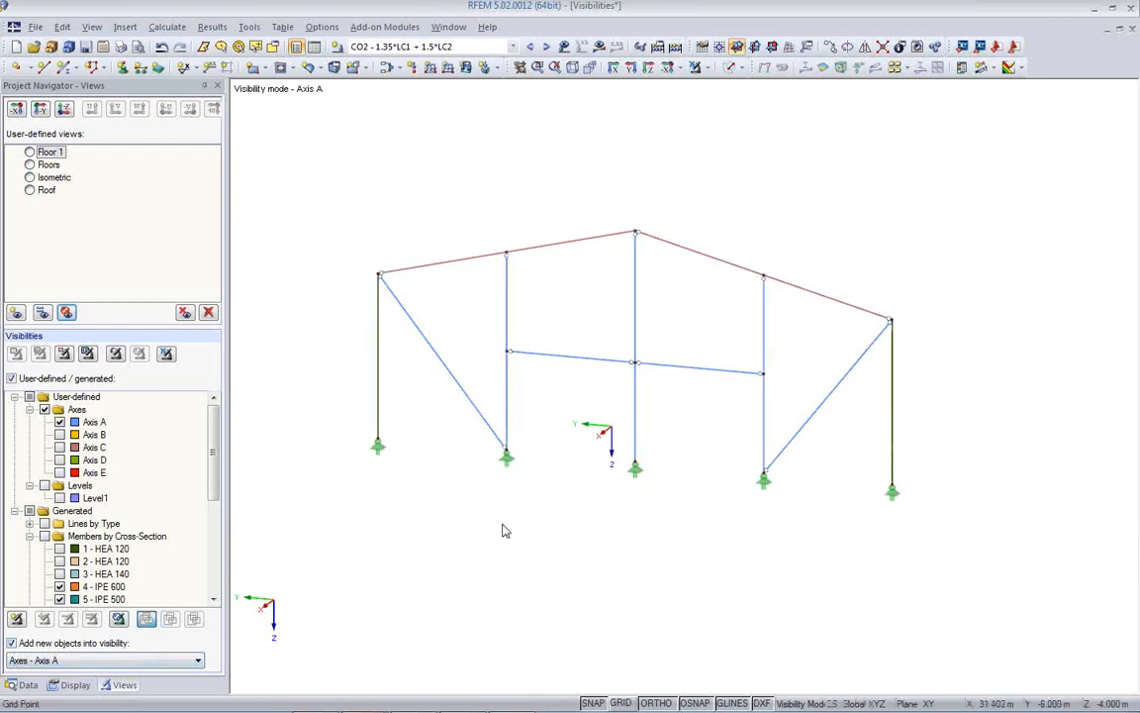
Calculate load combinations CO1 to CO13, viewing the iteration calculation diagram during the run
{"action": "left_click", "coordinate": [167, 27]}
{"action": "left_click", "coordinate": [198, 97]}
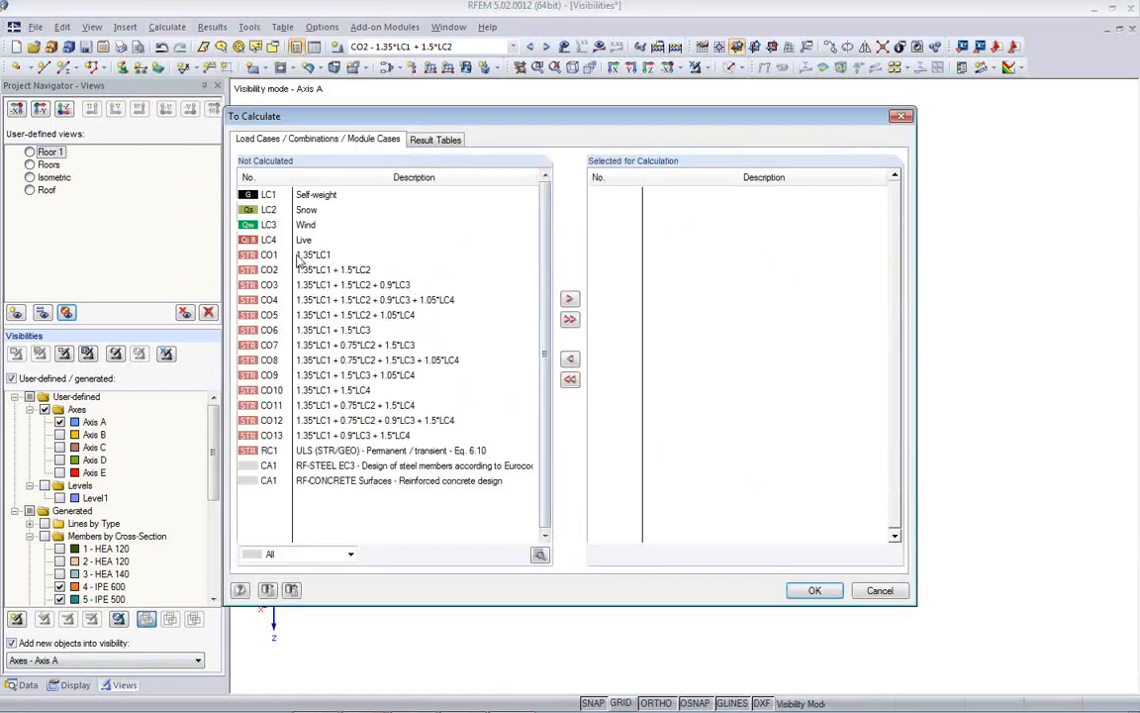
{"action": "left_click", "coordinate": [299, 256]}
{"action": "left_click", "coordinate": [350, 436], "text": "shift"}
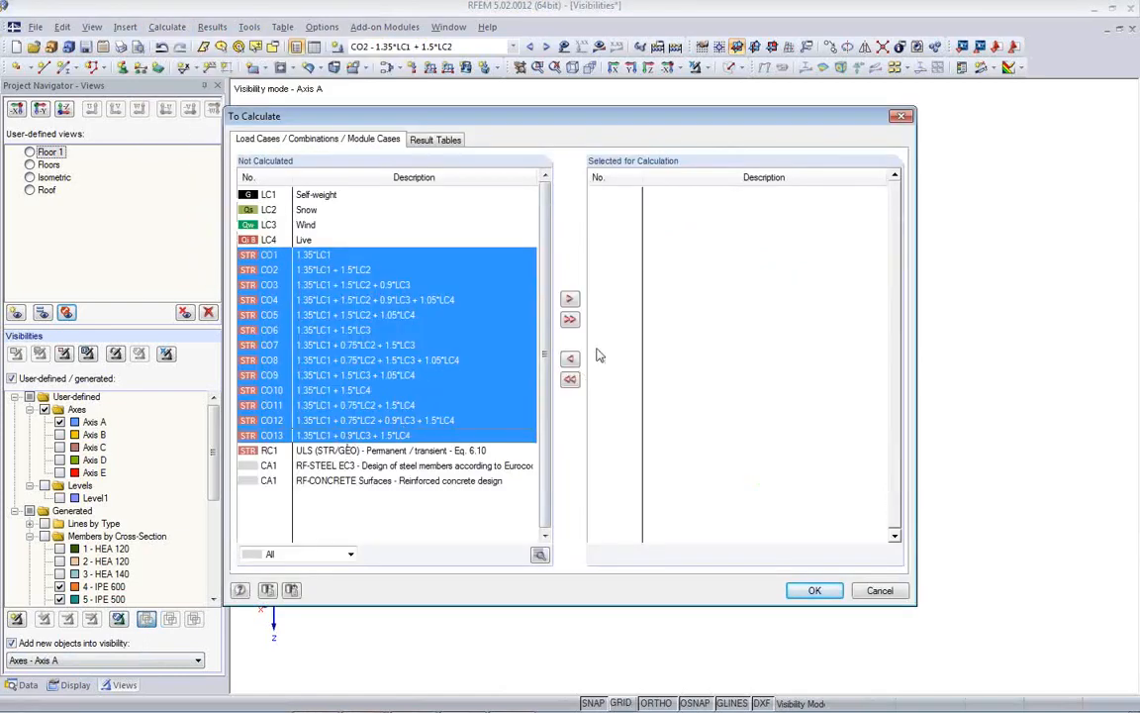
{"action": "left_click", "coordinate": [569, 300]}
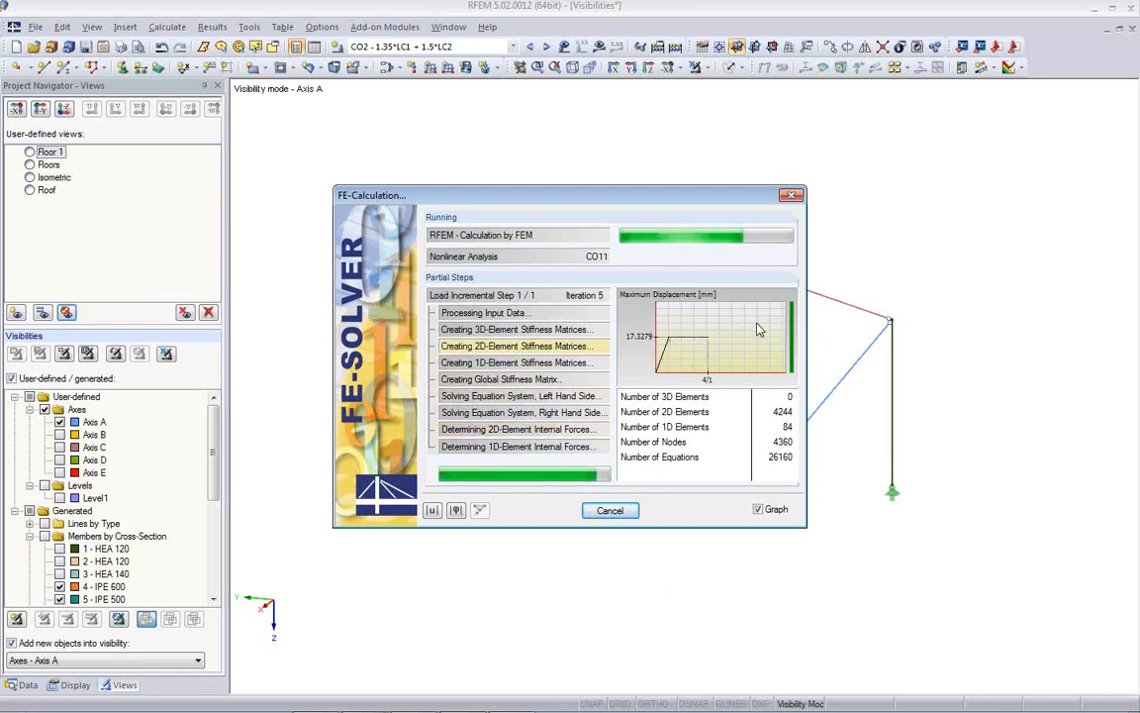
{"action": "left_click", "coordinate": [433, 510]}
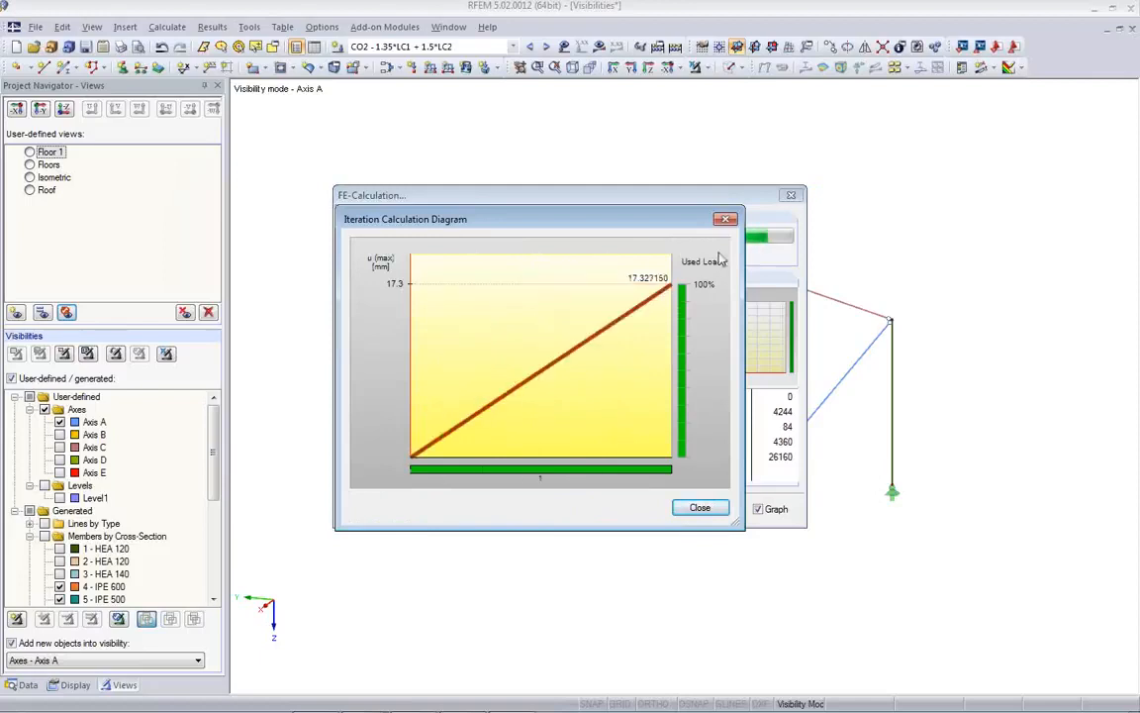
{"action": "left_click", "coordinate": [693, 507]}
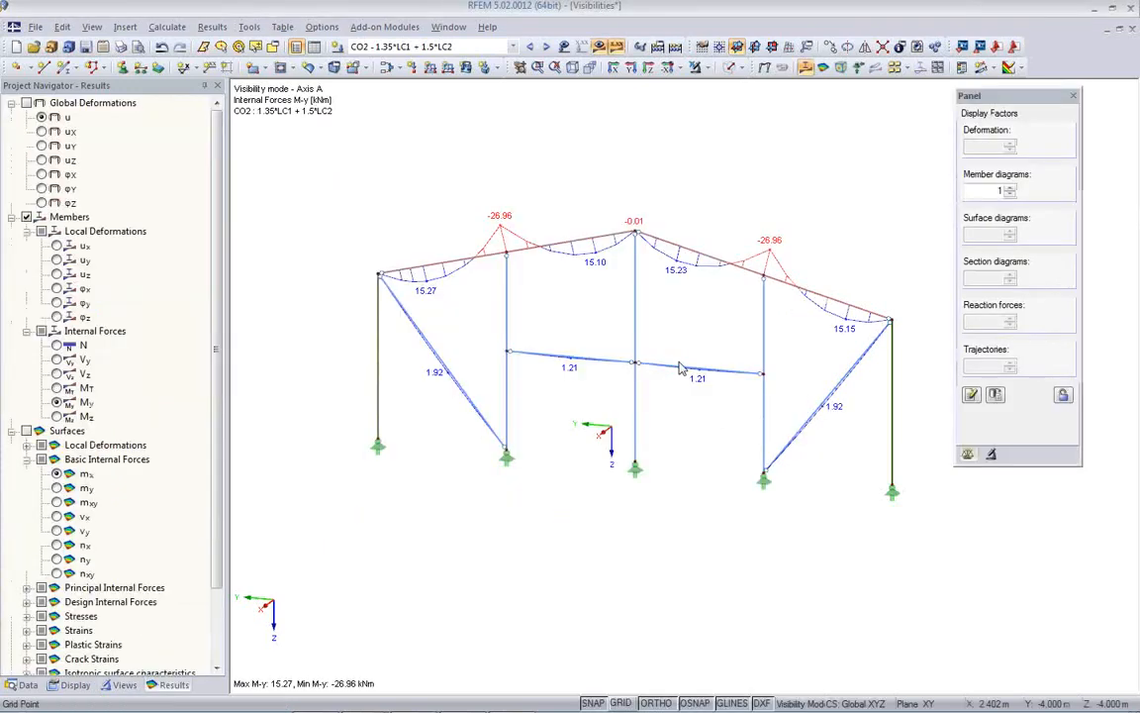
Open printout report PR1 and examine the updated N, Vz and My graphics of the load combinations for the new members
{"action": "scroll", "coordinate": [544, 565], "scroll_direction": "down", "scroll_amount": 2}
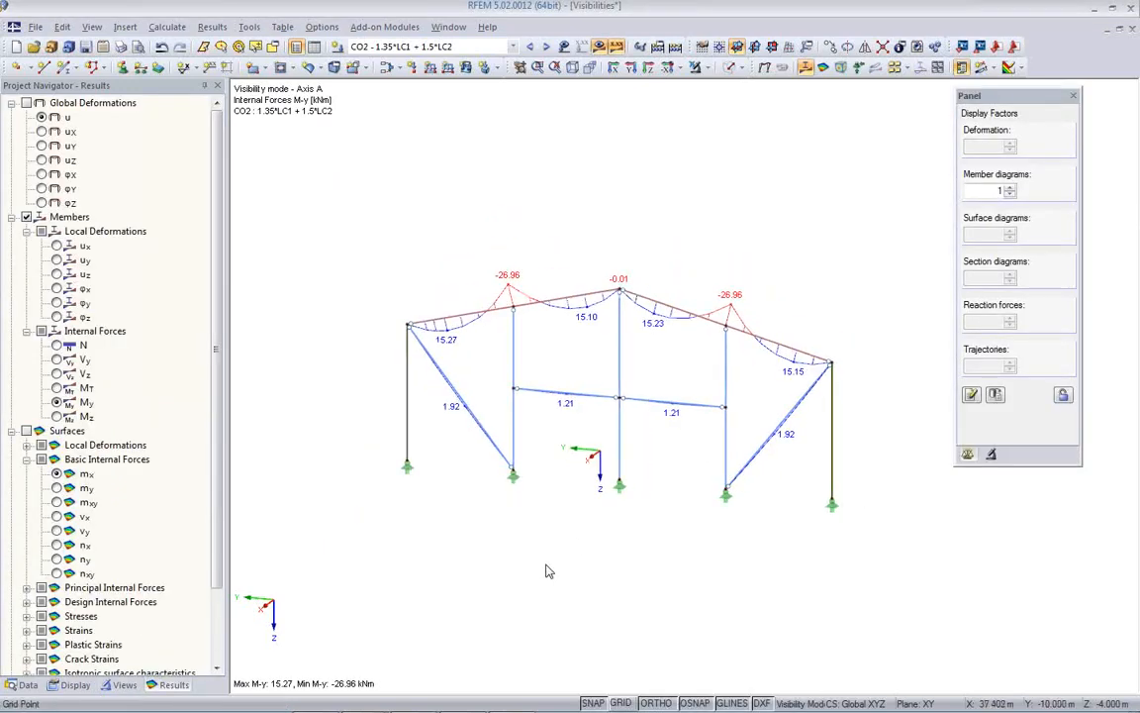
{"action": "scroll", "coordinate": [544, 563], "scroll_direction": "up", "scroll_amount": 1}
{"action": "middle_click_drag", "start_coordinate": [544, 558], "coordinate": [528, 548]}
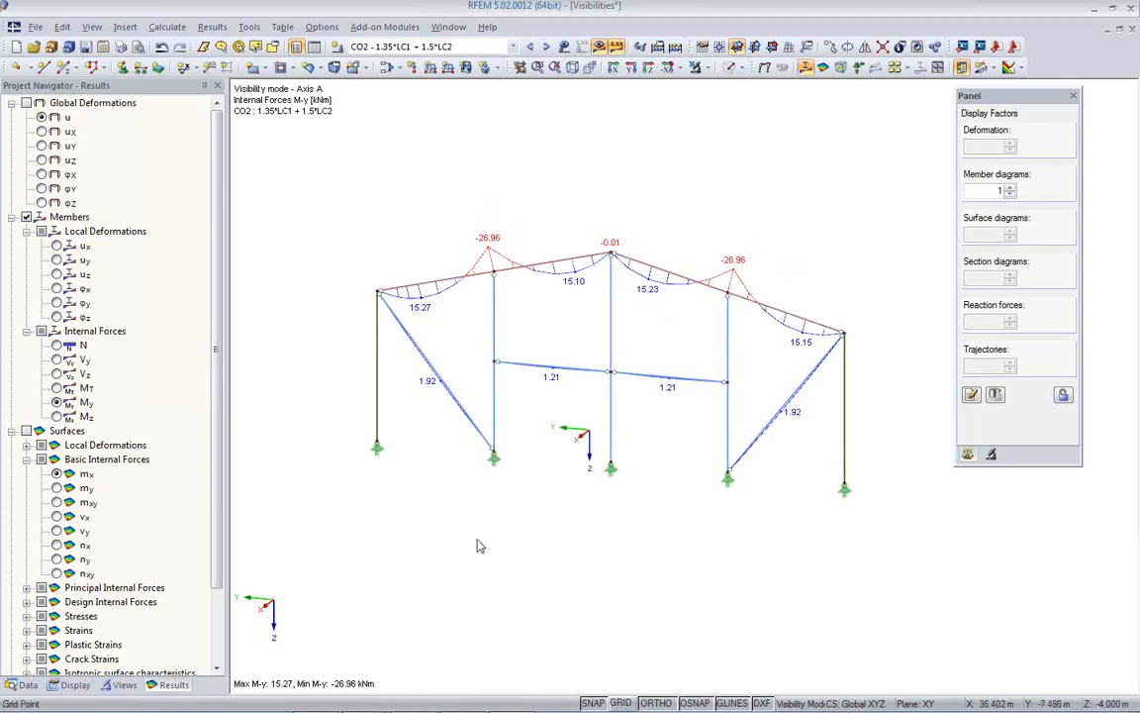
{"action": "left_click", "coordinate": [137, 48]}
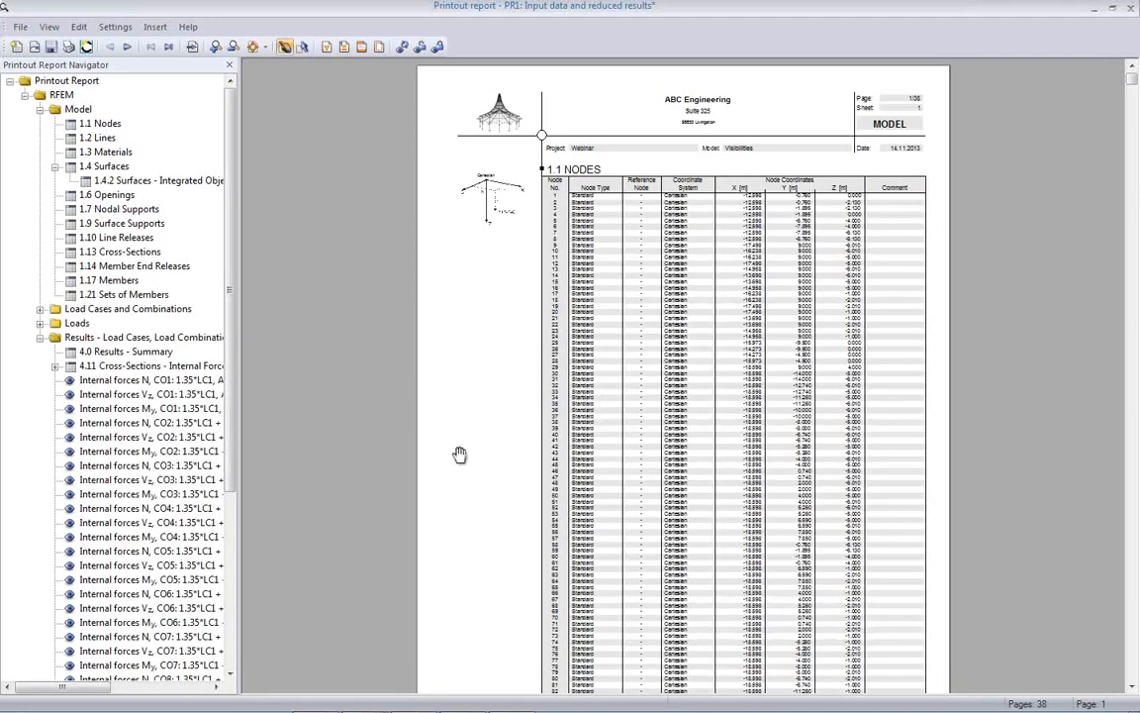
{"action": "left_click", "coordinate": [161, 410]}
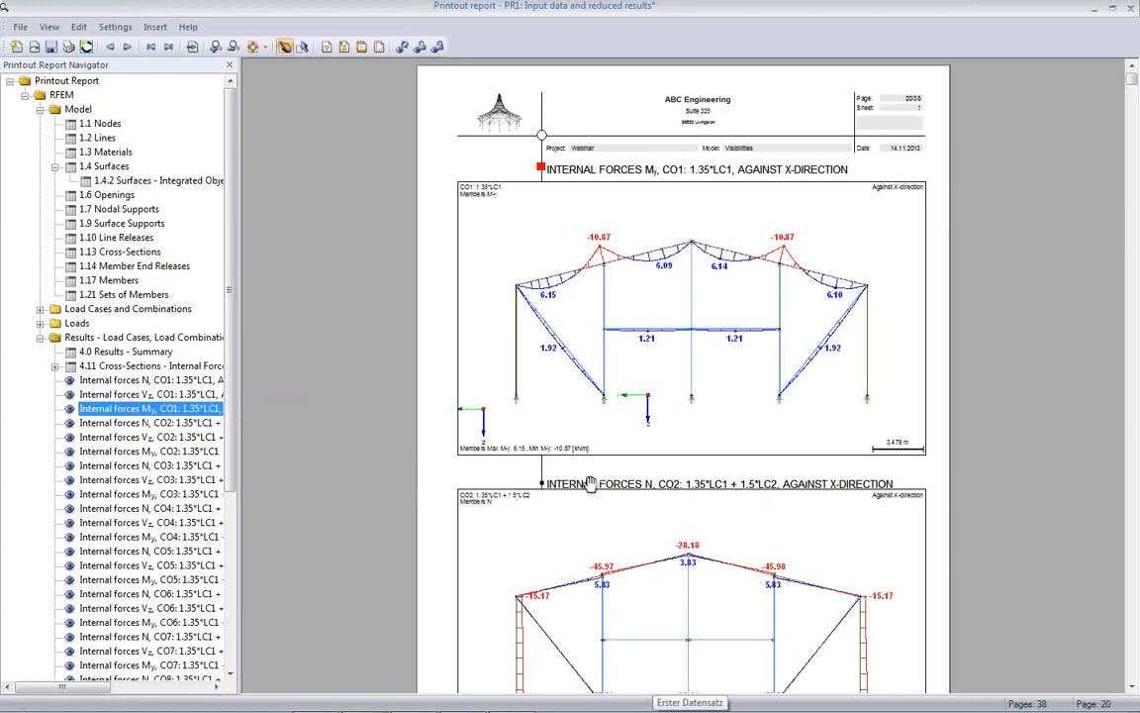
{"action": "scroll", "coordinate": [592, 484], "scroll_direction": "down", "scroll_amount": 3, "text": "ctrl"}
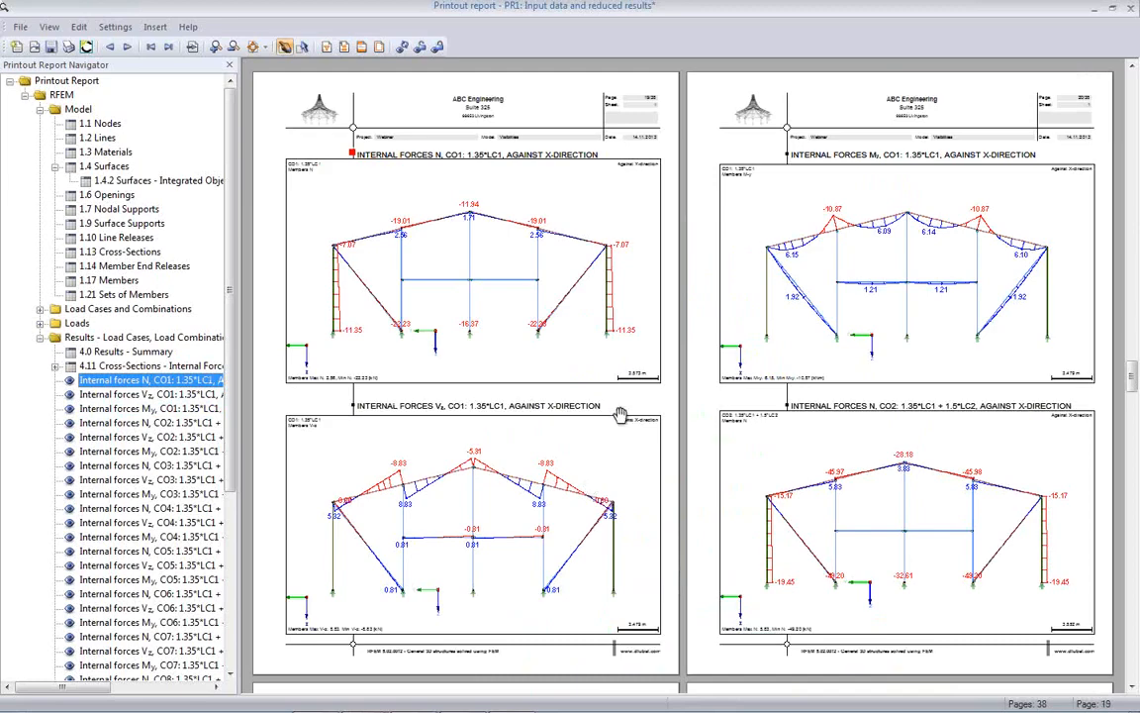
{"action": "scroll", "coordinate": [604, 465], "scroll_direction": "down", "scroll_amount": 10}
{"action": "scroll", "coordinate": [646, 424], "scroll_direction": "down", "scroll_amount": 15}
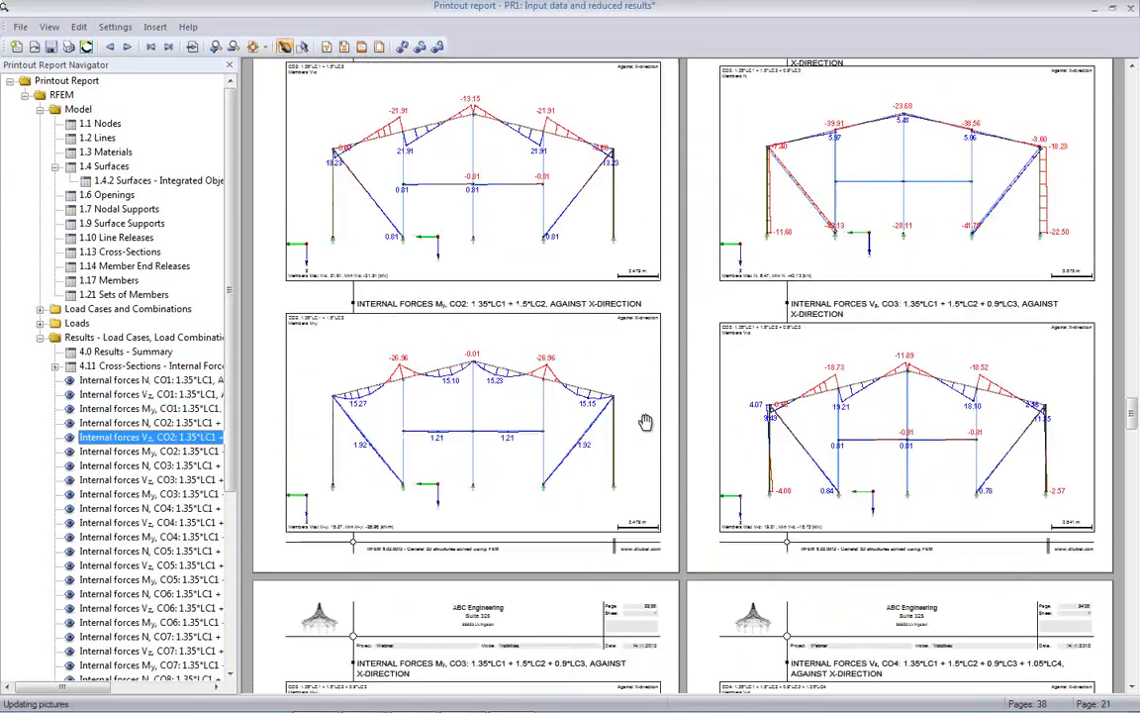
{"action": "scroll", "coordinate": [646, 424], "scroll_direction": "down", "scroll_amount": 6}
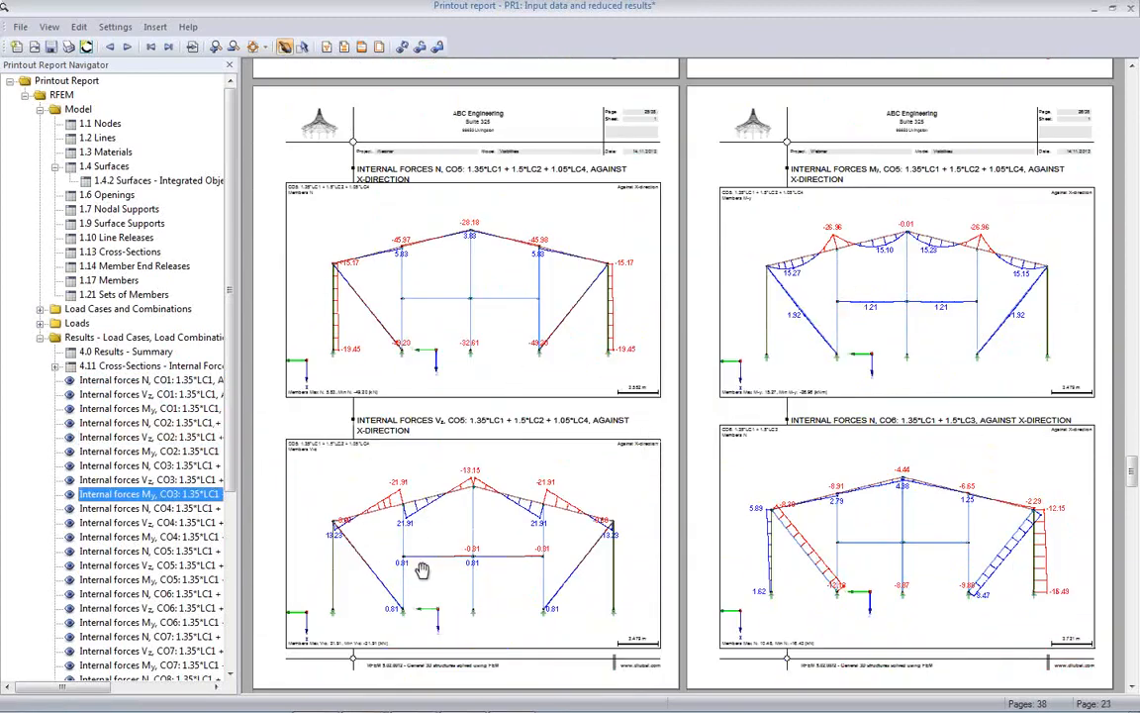
{"action": "scroll", "coordinate": [679, 386], "scroll_direction": "down", "scroll_amount": 3}
{"action": "scroll", "coordinate": [752, 427], "scroll_direction": "down", "scroll_amount": 12}
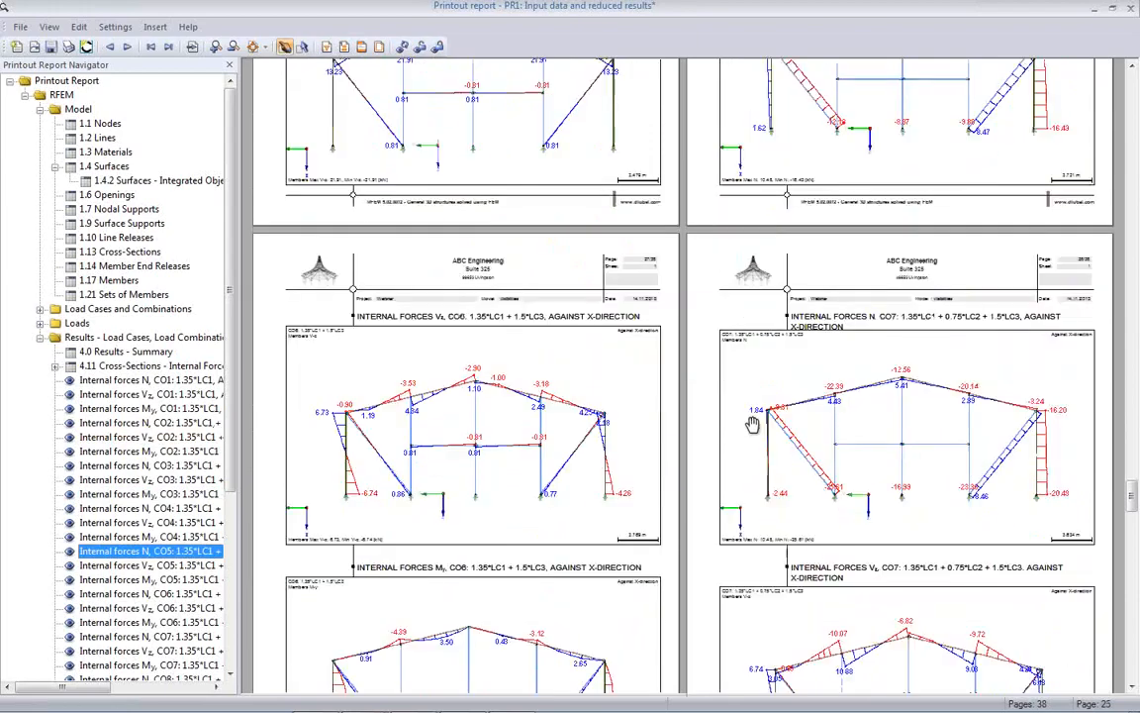
{"action": "scroll", "coordinate": [751, 426], "scroll_direction": "down", "scroll_amount": 12}
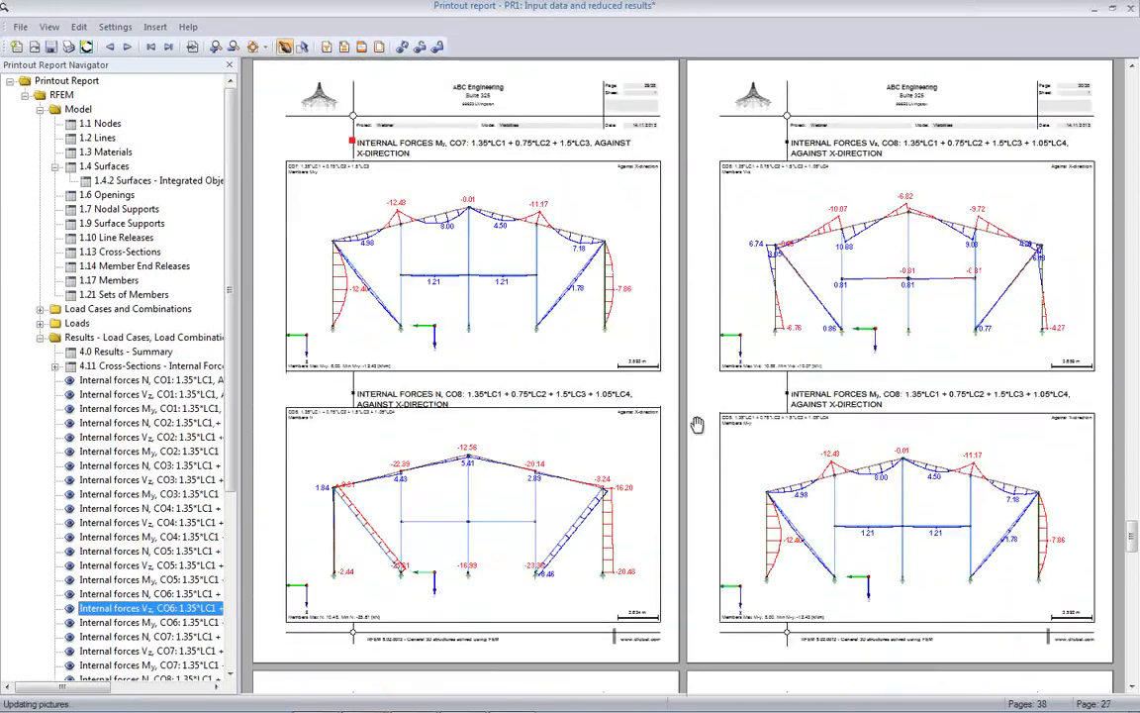
{"action": "scroll", "coordinate": [682, 469], "scroll_direction": "down", "scroll_amount": 2}
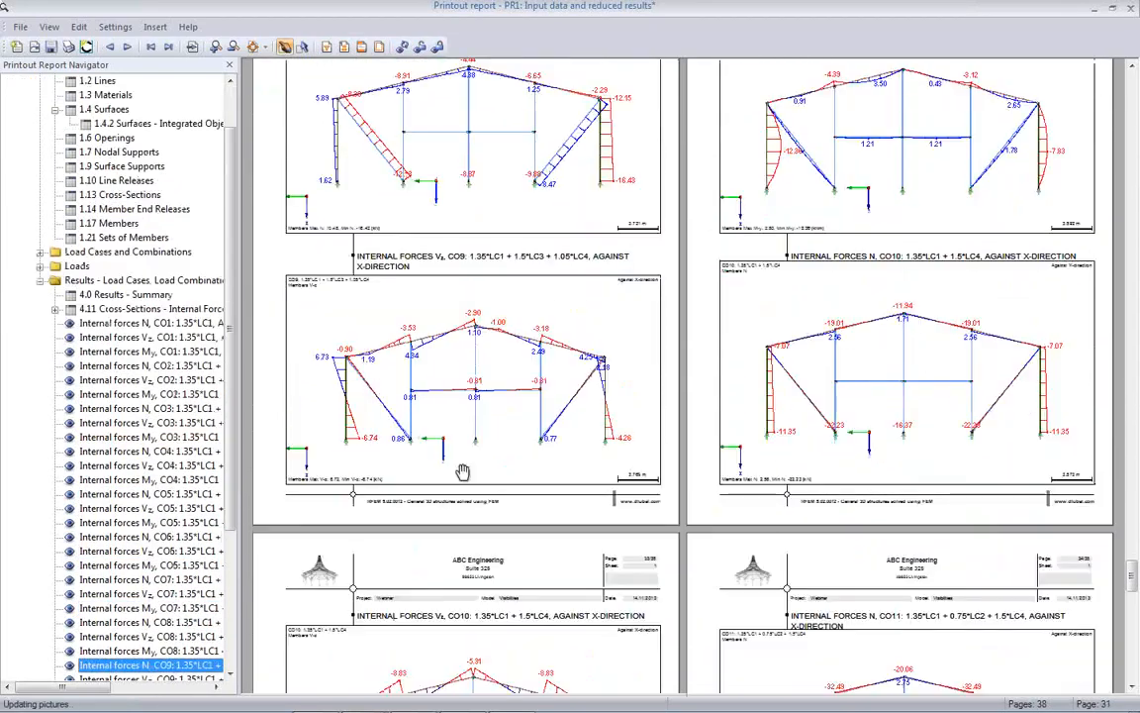
{"action": "scroll", "coordinate": [215, 396], "scroll_direction": "down", "scroll_amount": 5}
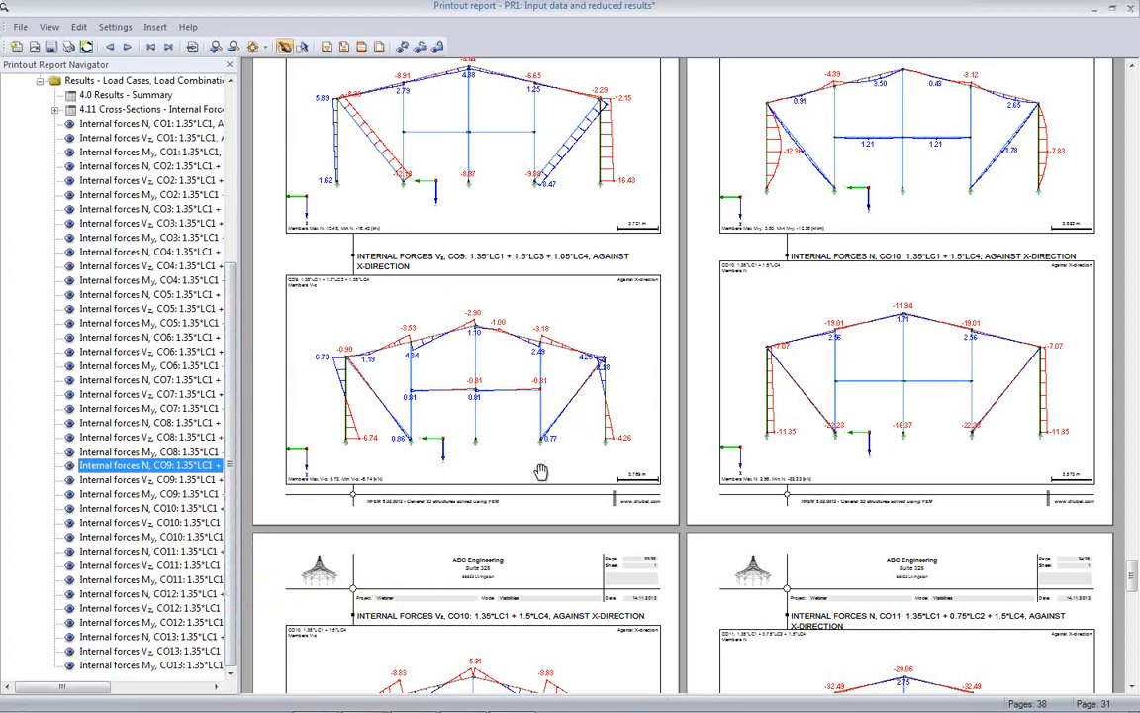
Close the printout report with its changes saved and inspect the My diagrams on the new horizontal members
{"action": "left_click", "coordinate": [1131, 10]}
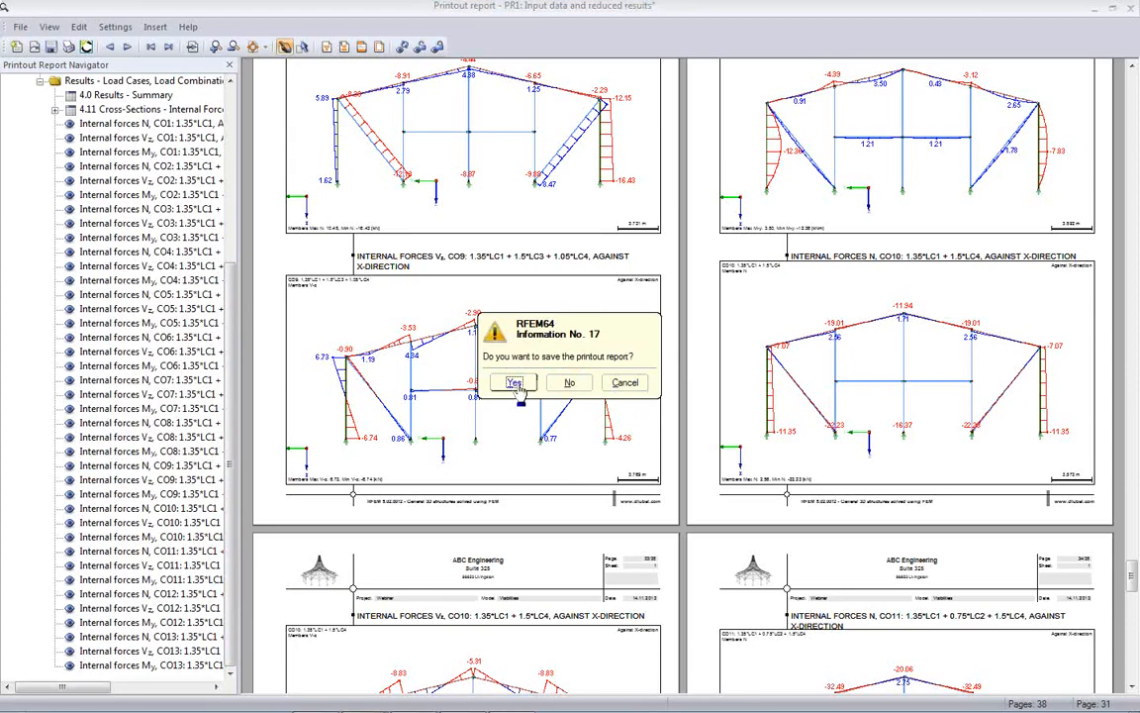
{"action": "left_click", "coordinate": [467, 354]}
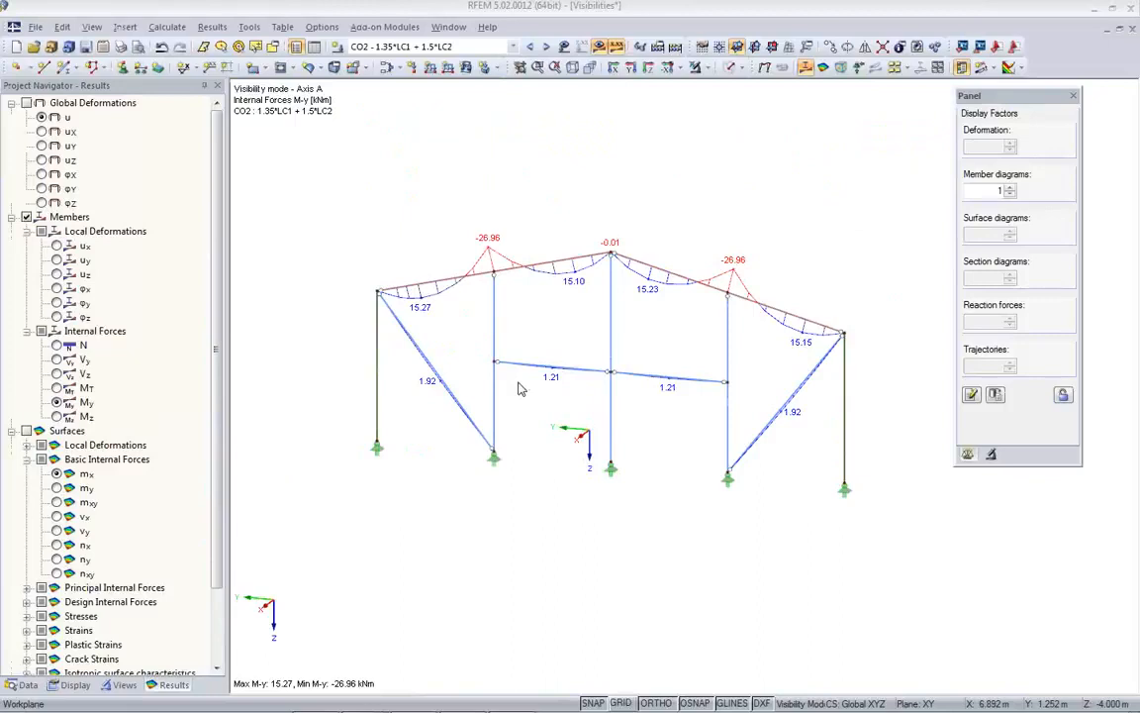
{"action": "scroll", "coordinate": [504, 353], "scroll_direction": "up", "scroll_amount": 5}
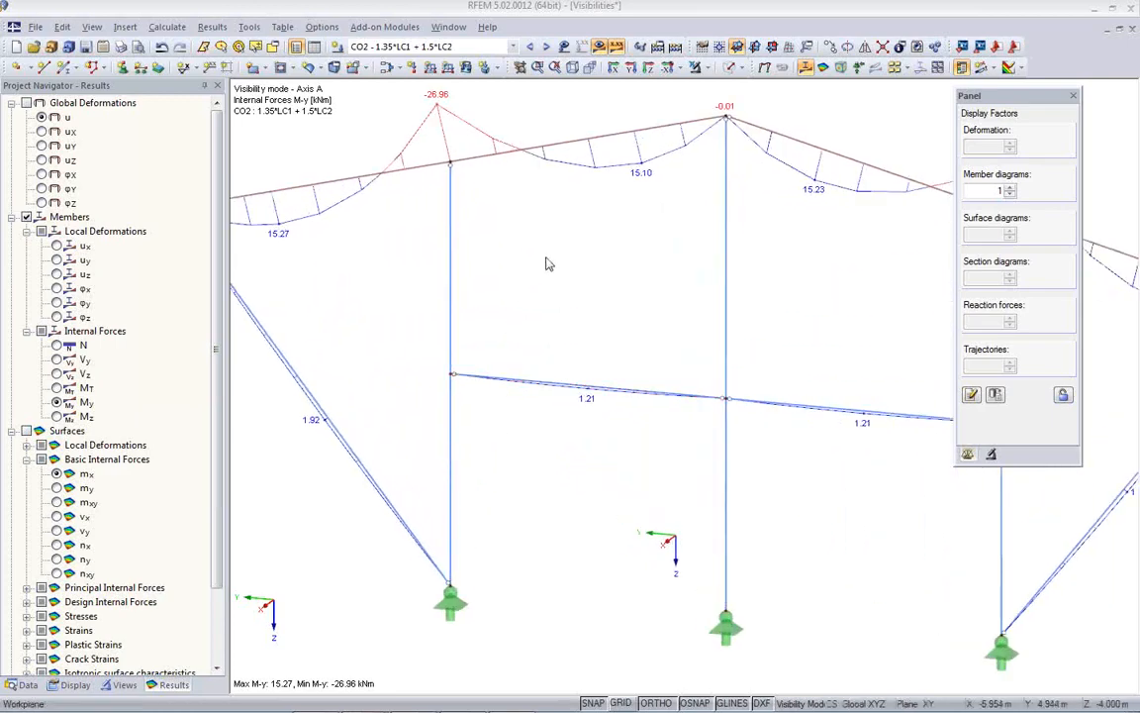
Hide the result diagrams and review the FE mesh settings, leaving the dialog without changes
{"action": "left_click", "coordinate": [616, 47]}
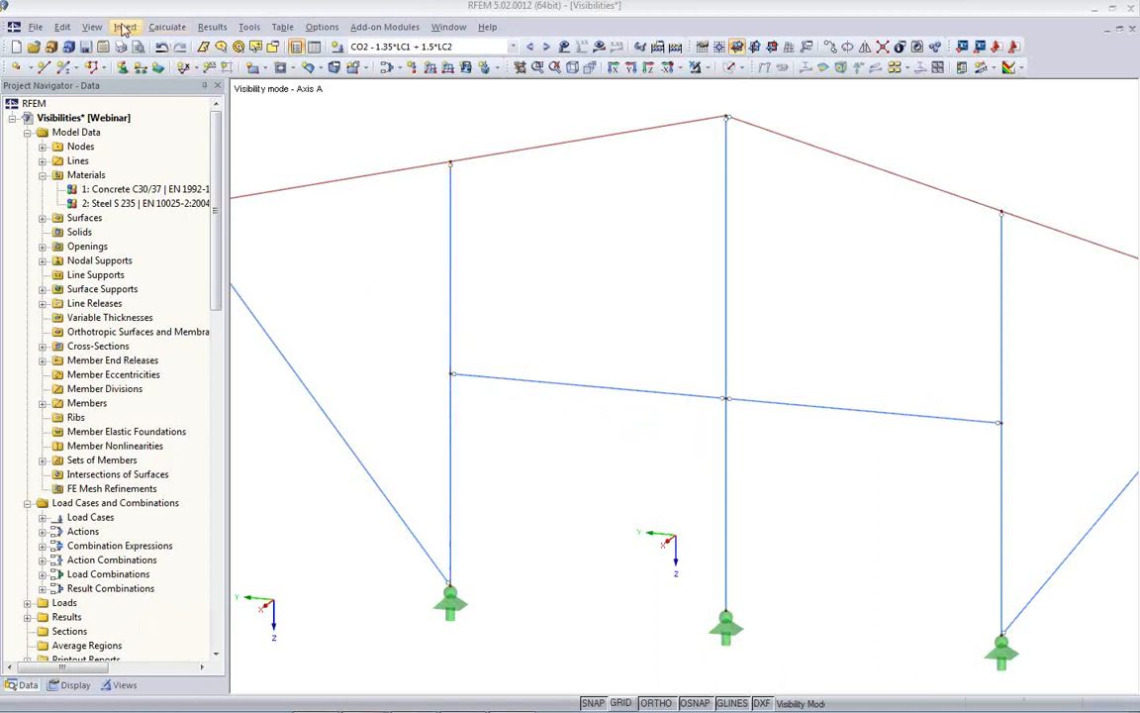
{"action": "left_click", "coordinate": [166, 27]}
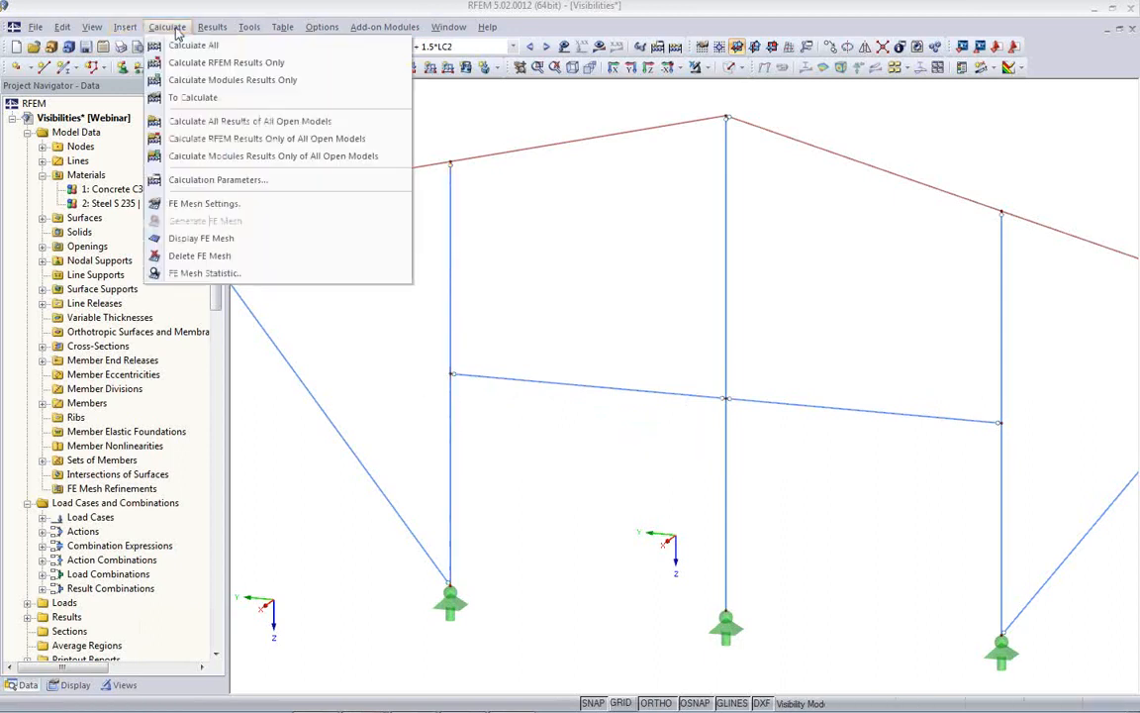
{"action": "left_click", "coordinate": [208, 204]}
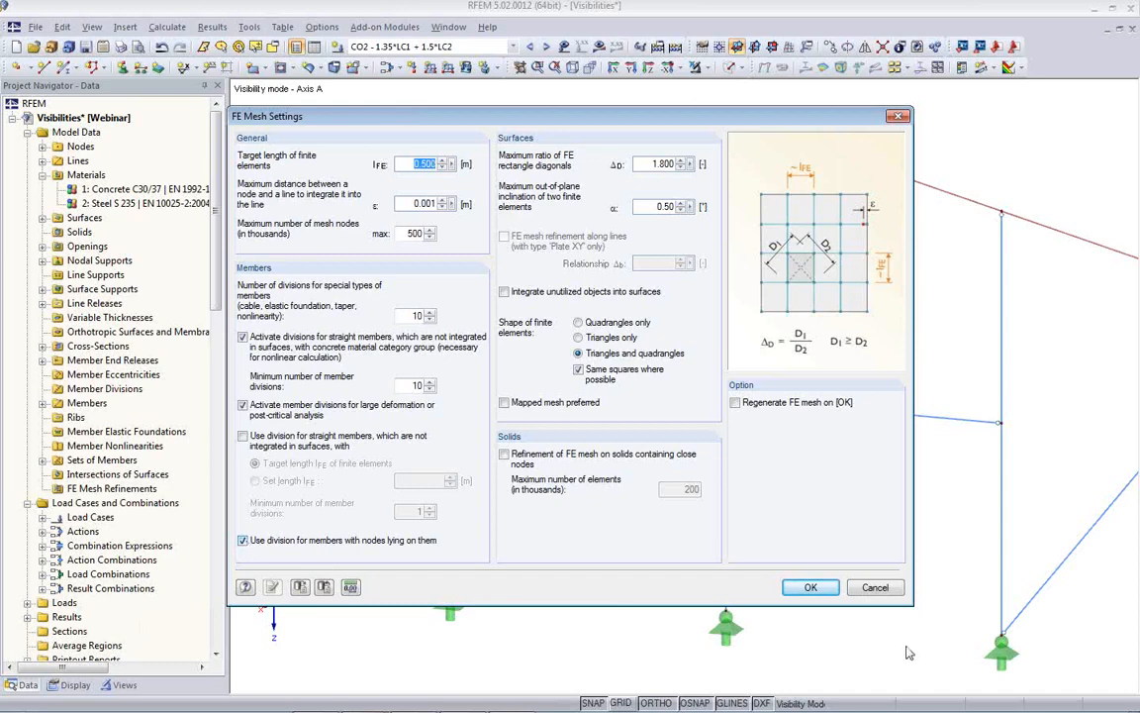
{"action": "left_click", "coordinate": [880, 589]}
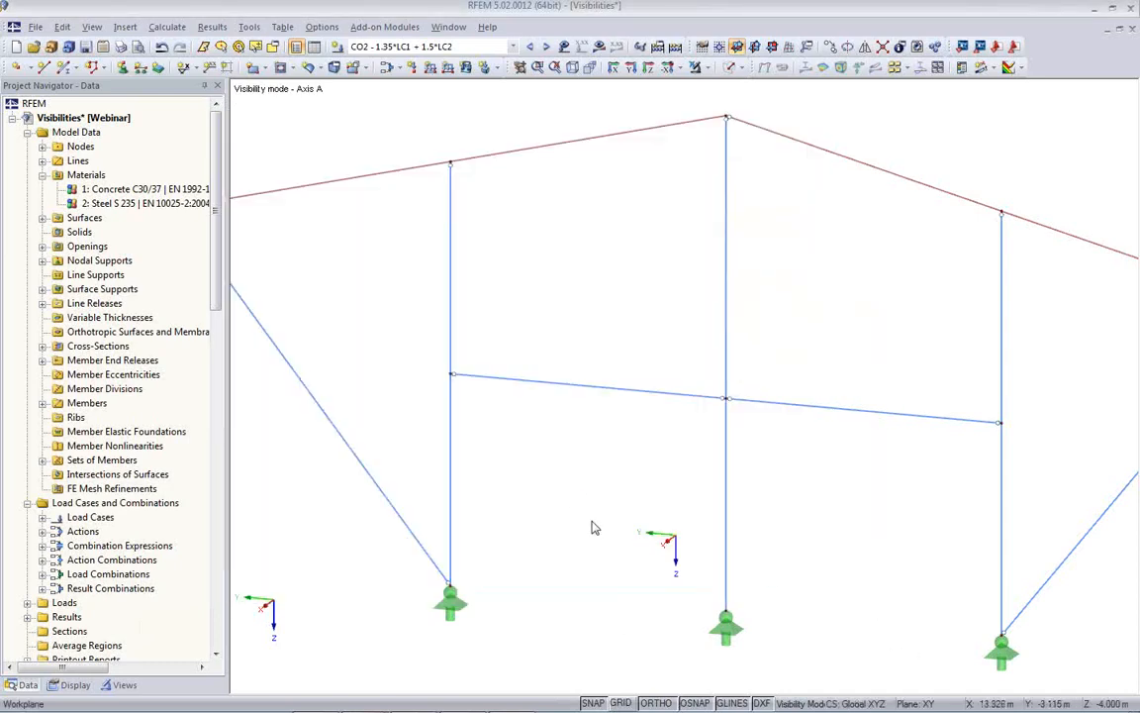
Turn on the automatic connection of lines and members
{"action": "right_click", "coordinate": [566, 312]}
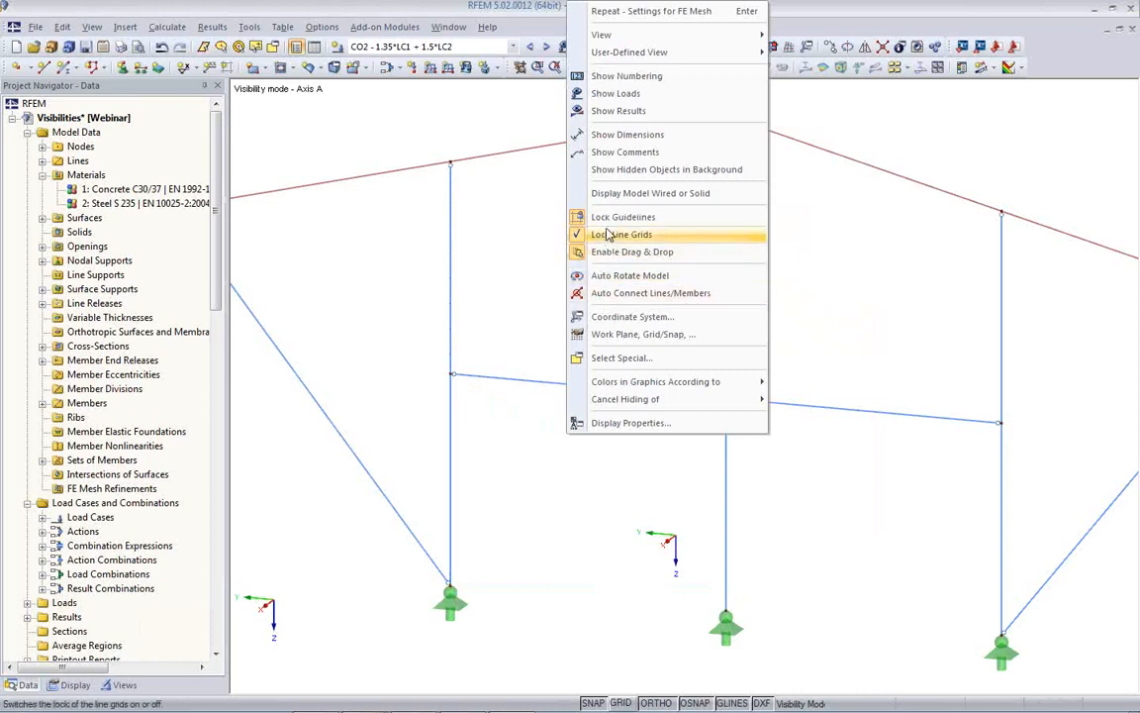
{"action": "left_click", "coordinate": [594, 294]}
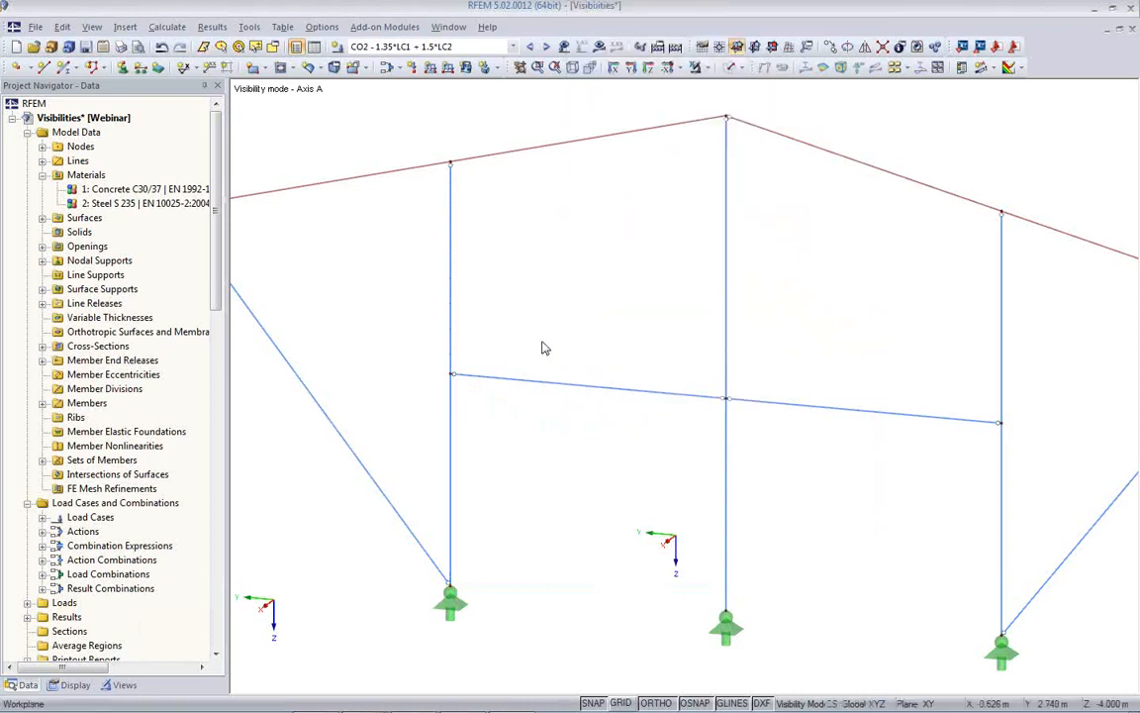
{"action": "right_click", "coordinate": [562, 312]}
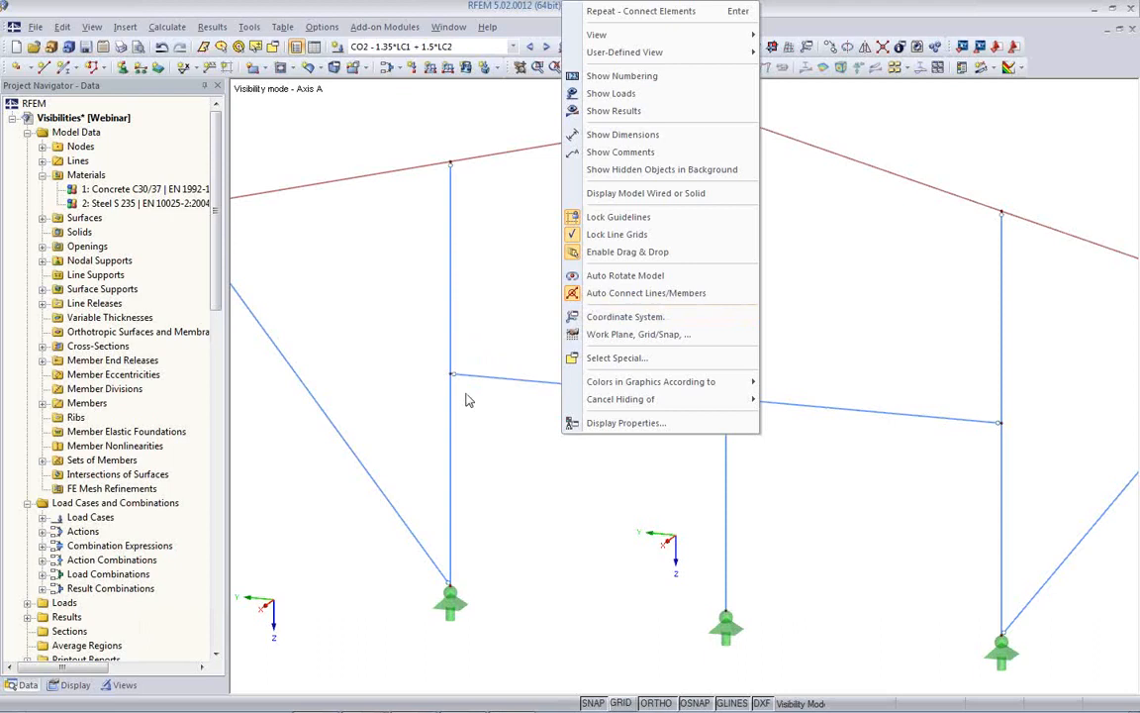
{"action": "left_click", "coordinate": [535, 401]}
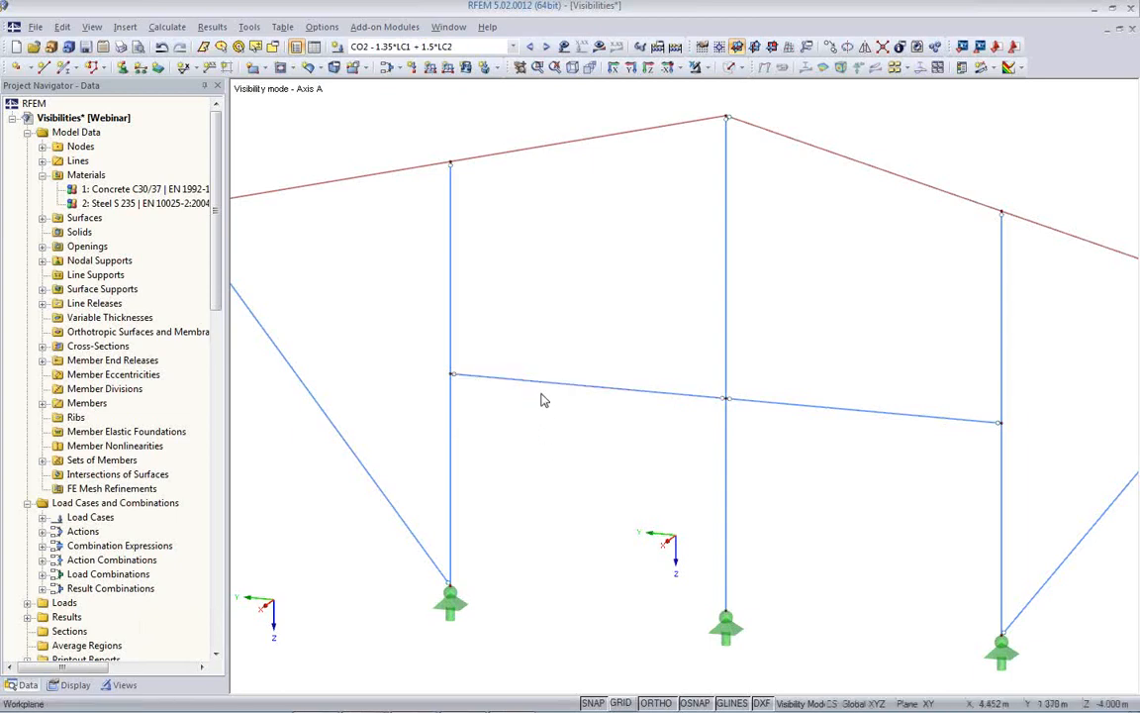
Try to move the horizontal member between the left and middle inner columns, declining to delete the results
{"action": "double_click", "coordinate": [523, 380]}
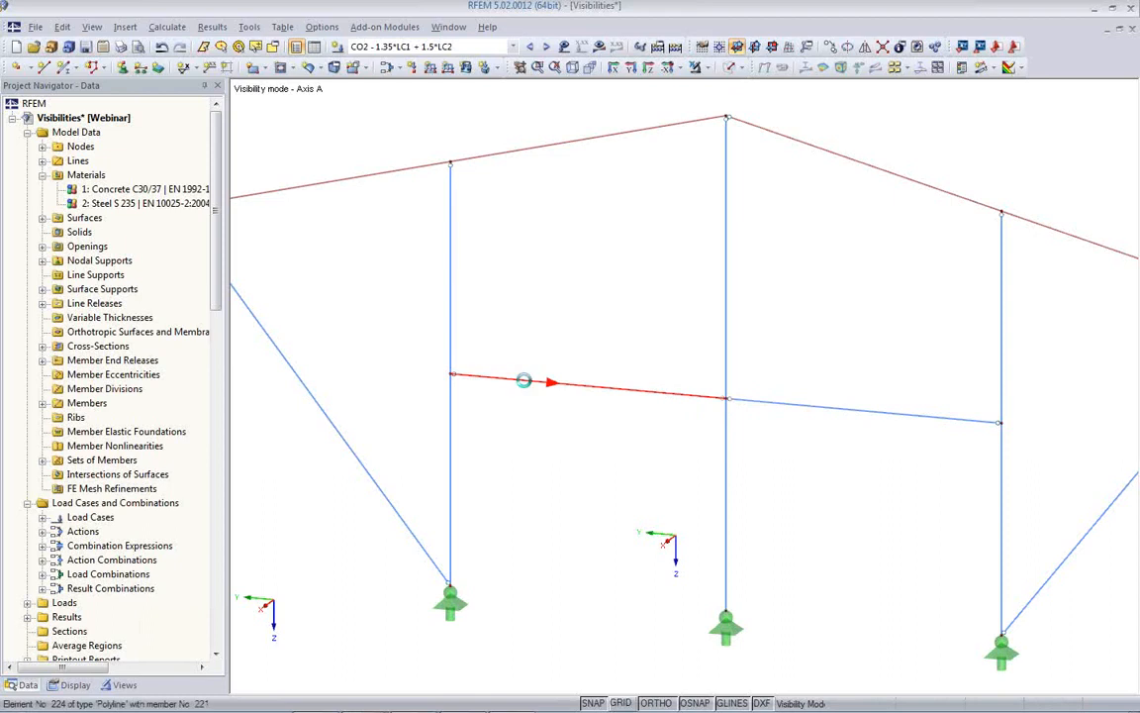
{"action": "left_click", "coordinate": [512, 323]}
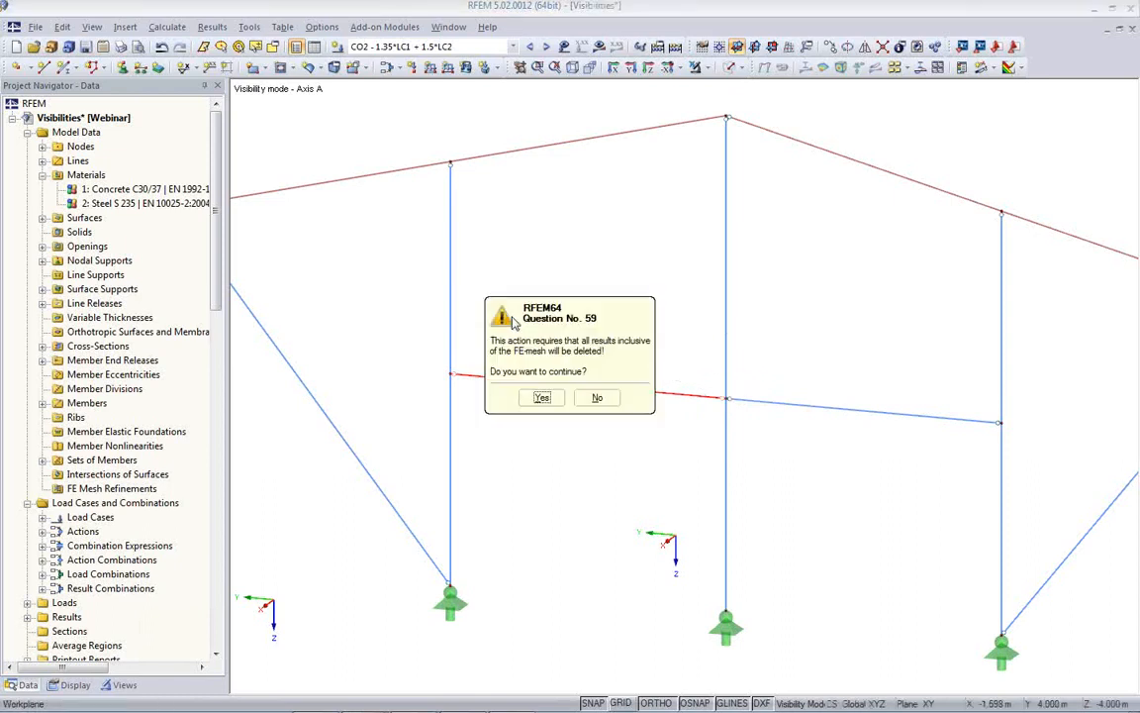
{"action": "left_click", "coordinate": [595, 398]}
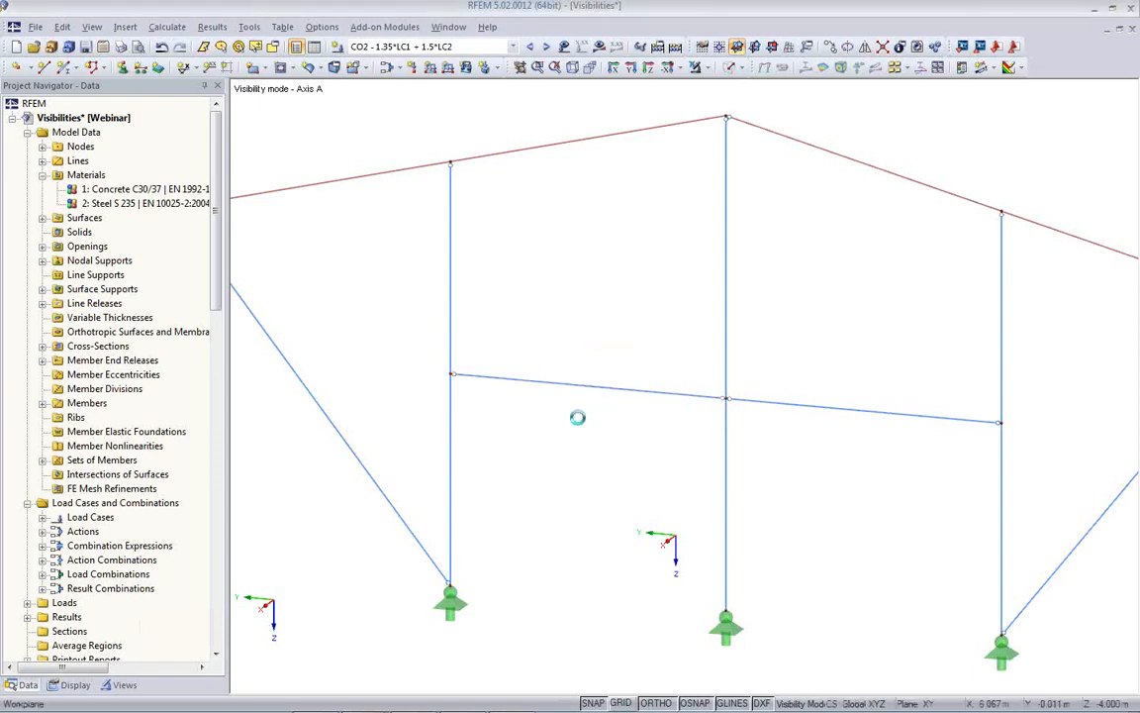
{"action": "left_click", "coordinate": [549, 384]}
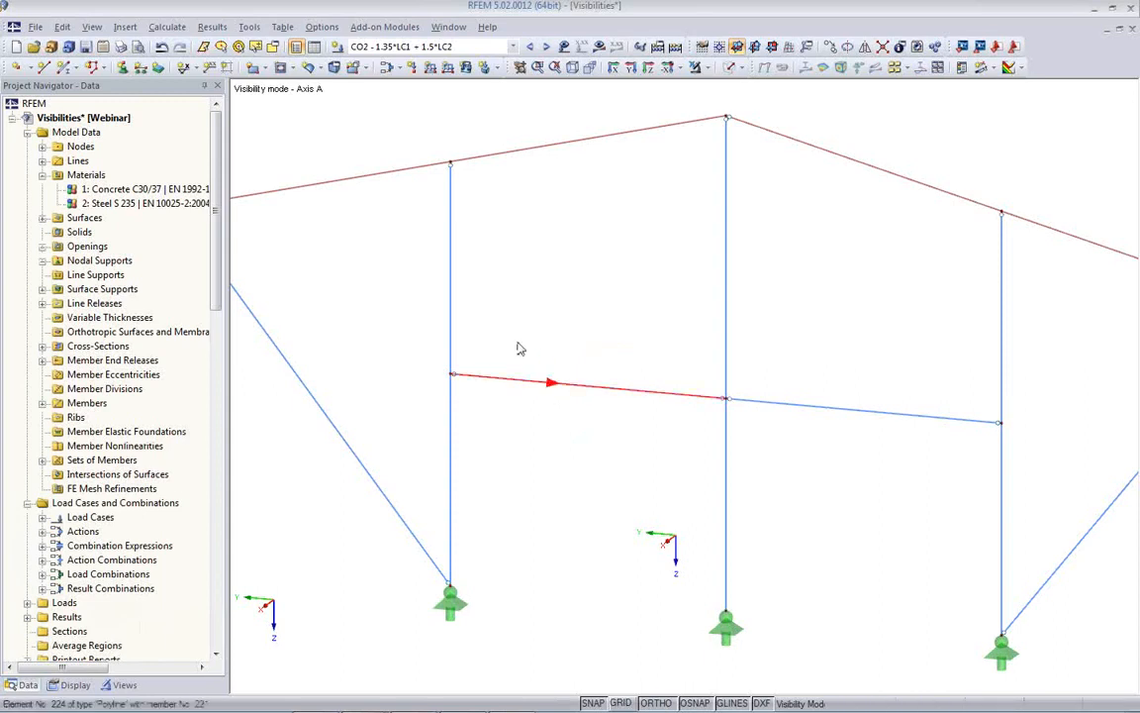
{"action": "left_click", "coordinate": [513, 407]}
{"action": "left_click", "coordinate": [503, 384]}
{"action": "left_click", "coordinate": [501, 407]}
{"action": "left_click", "coordinate": [499, 382]}
{"action": "left_click", "coordinate": [539, 325]}
Disable the Drag & Drop option and test moving the horizontal member between the left and middle inner columns
{"action": "right_click", "coordinate": [541, 326]}
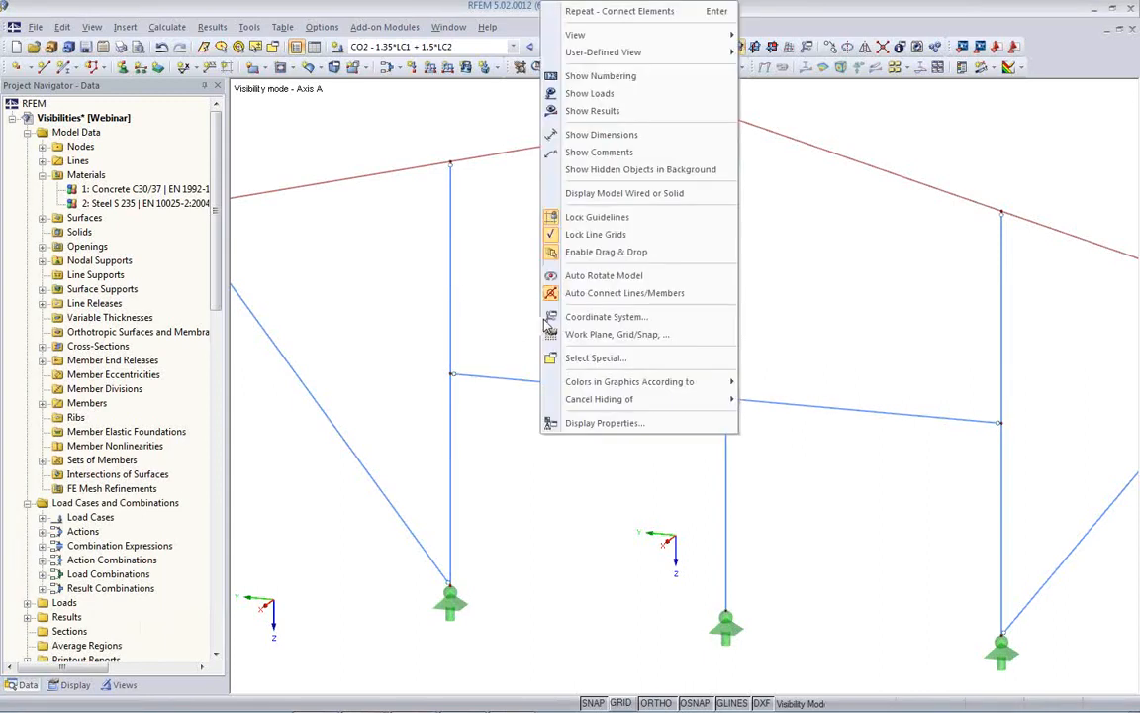
{"action": "left_click", "coordinate": [552, 258]}
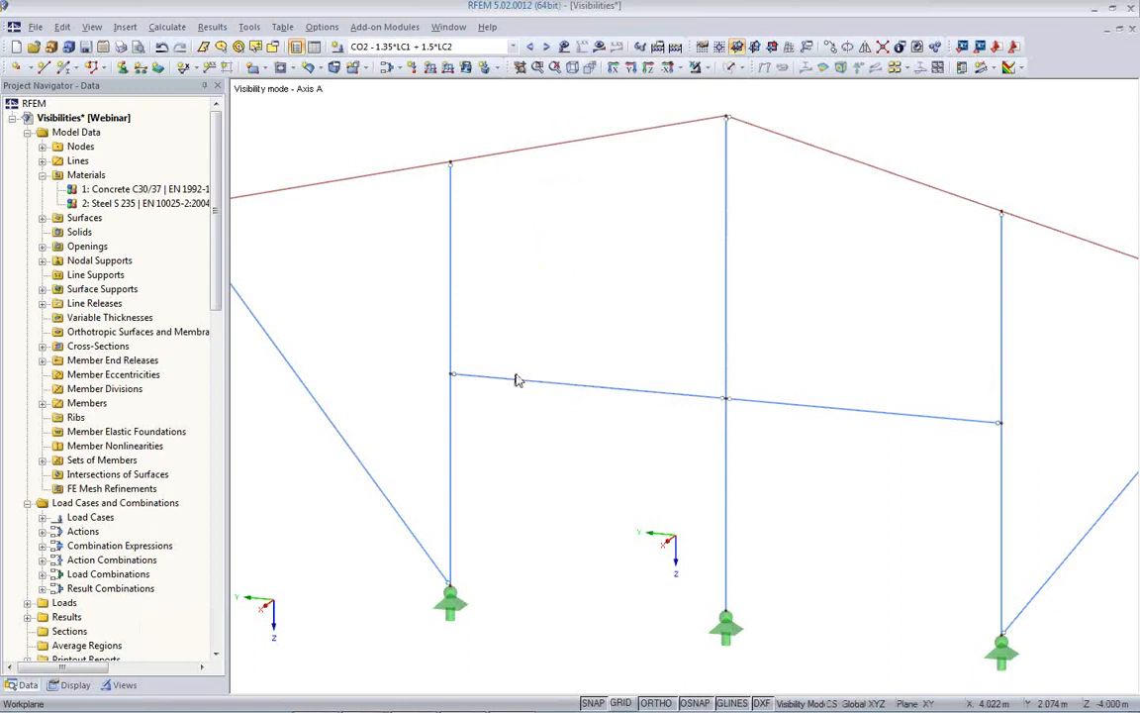
{"action": "left_click_drag", "start_coordinate": [509, 384], "coordinate": [496, 352]}
Enable the Drag & Drop option again and clear the member selection
{"action": "right_click", "coordinate": [533, 335]}
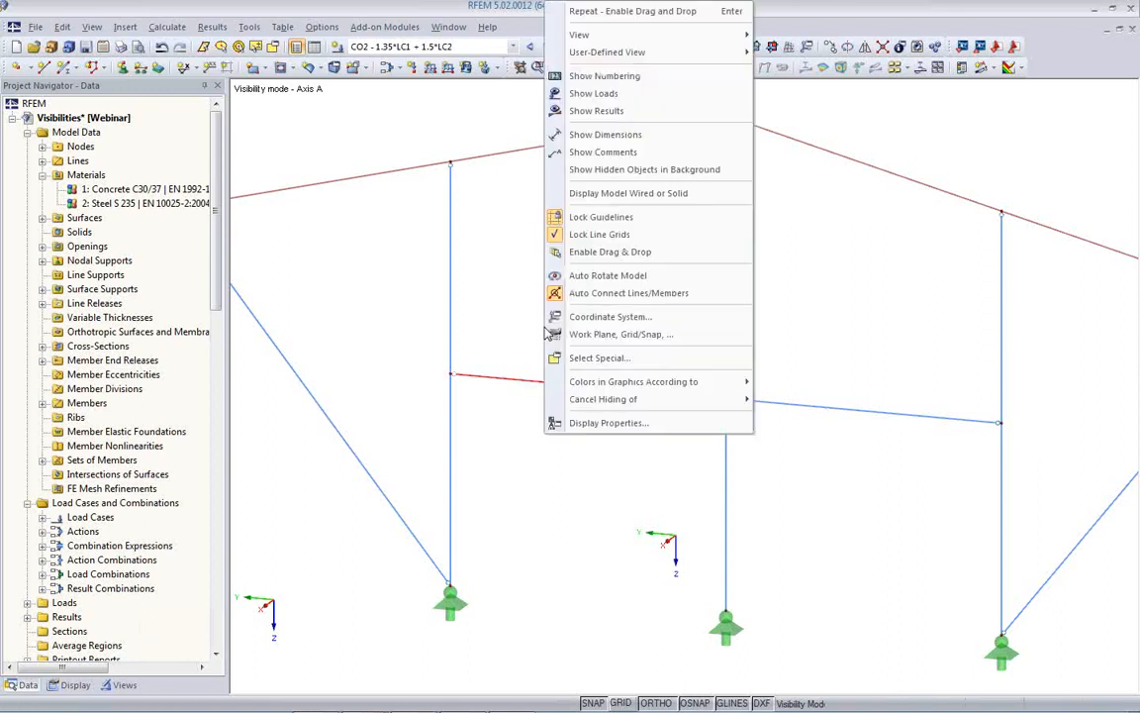
{"action": "left_click", "coordinate": [562, 255]}
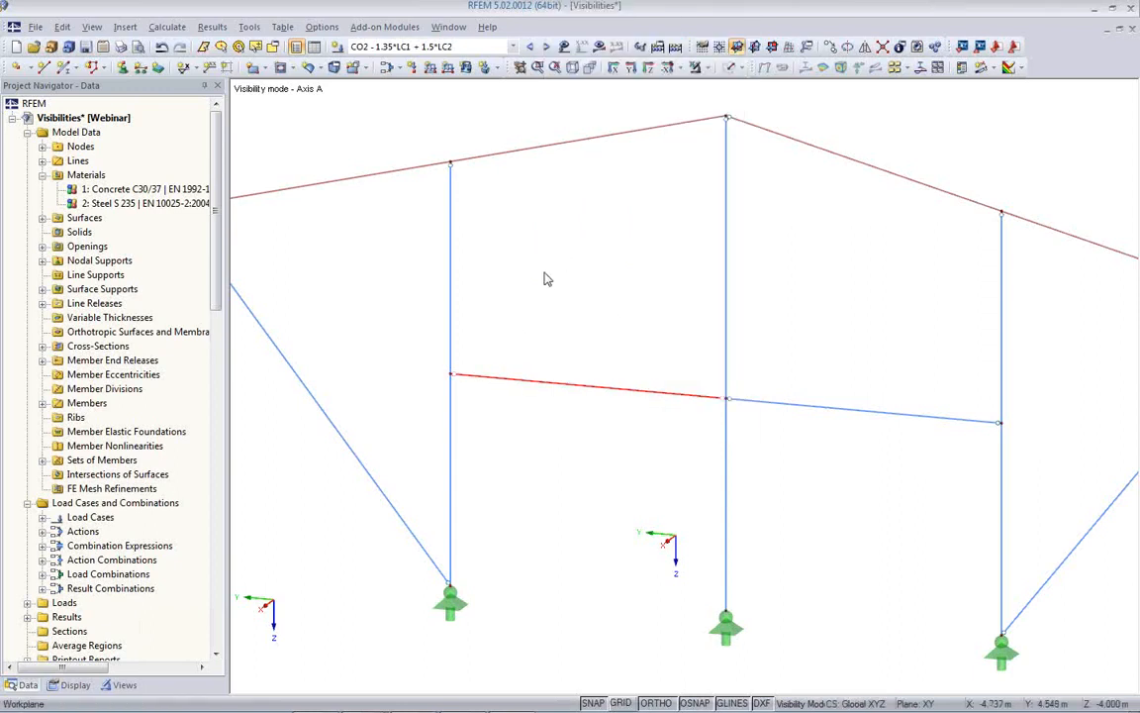
{"action": "right_click", "coordinate": [543, 278]}
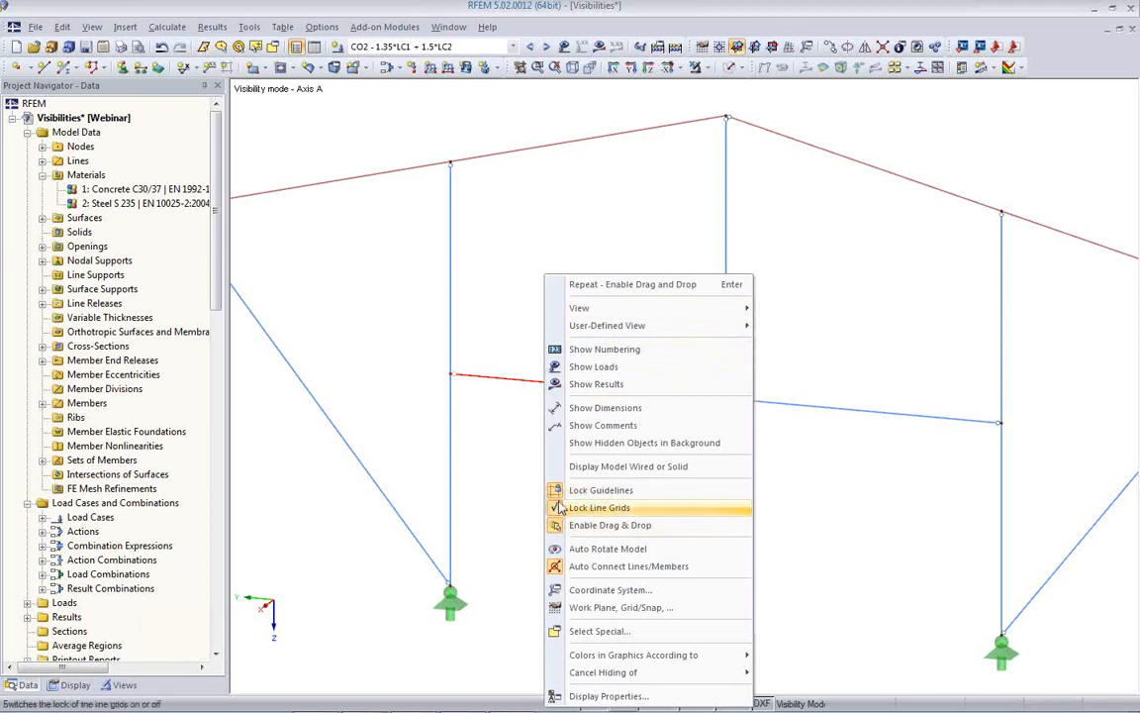
{"action": "left_click", "coordinate": [519, 495]}
{"action": "scroll", "coordinate": [515, 490], "scroll_direction": "down", "scroll_amount": 3}
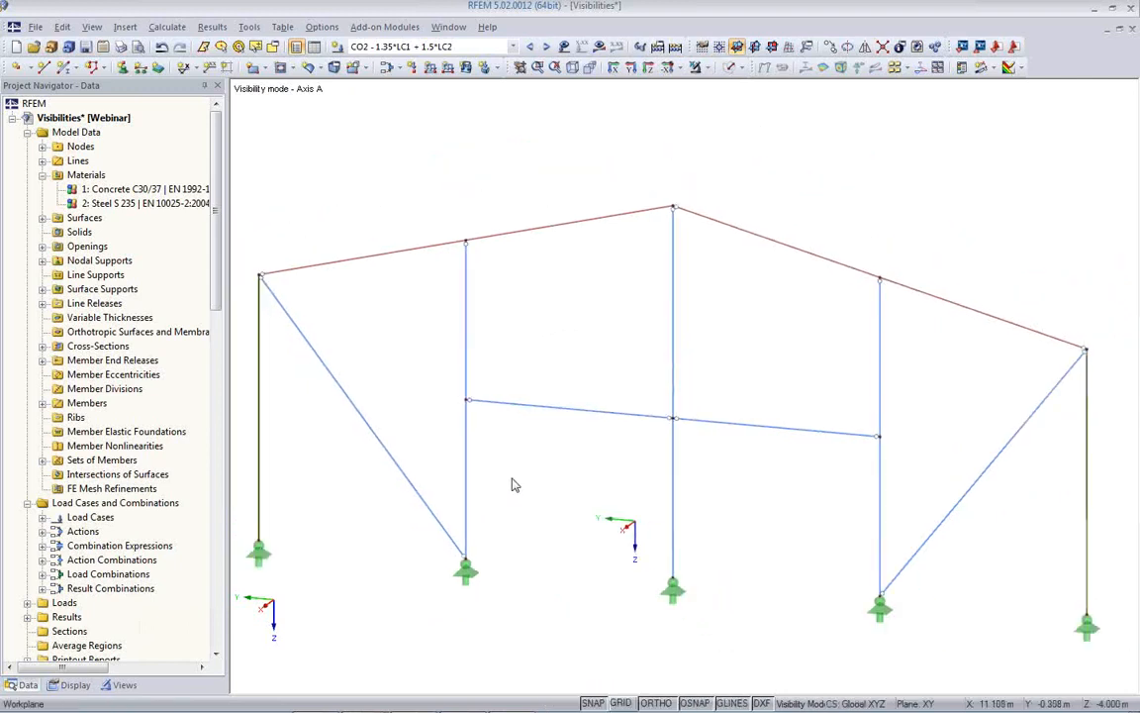
{"action": "right_click", "coordinate": [575, 348]}
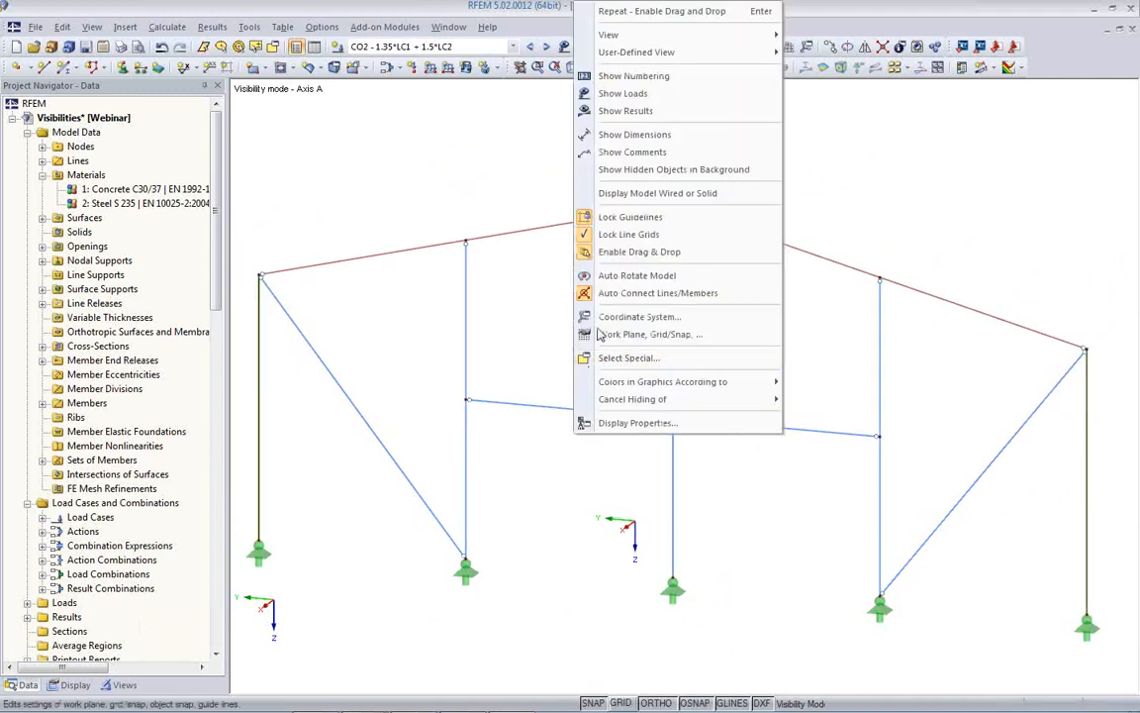
{"action": "left_click", "coordinate": [528, 313]}
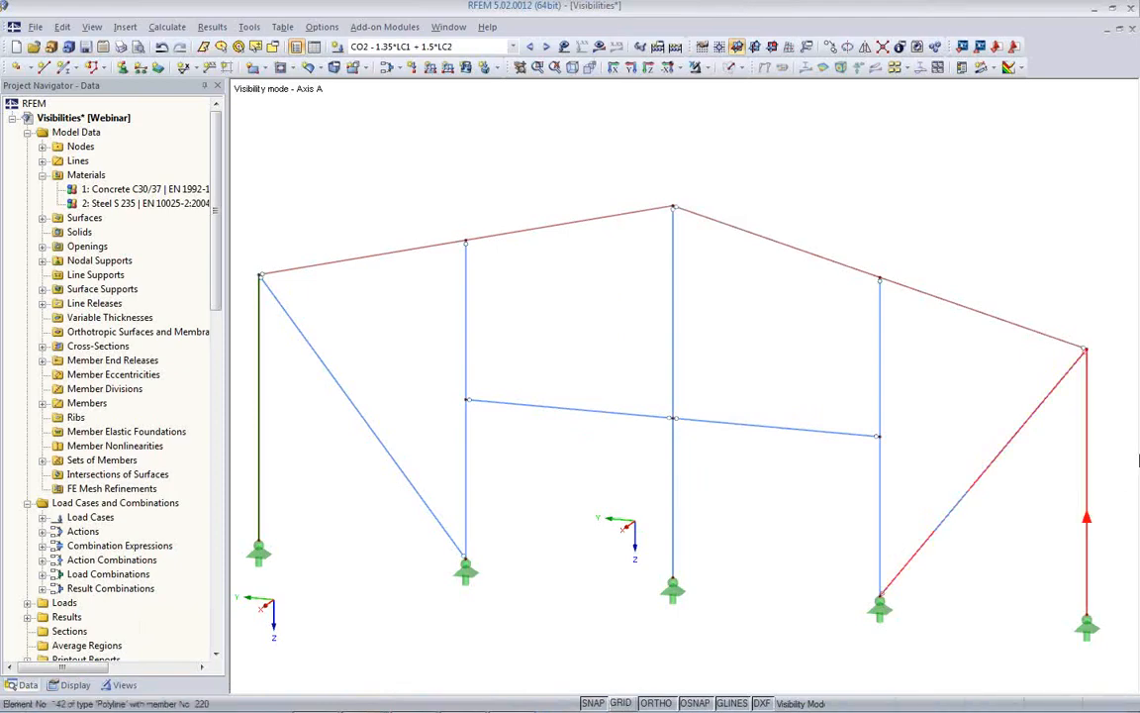
Cancel the Axis A visibility and show the entire hall in solid rendering in an oblique 3D view
{"action": "left_click", "coordinate": [695, 68]}
{"action": "middle_click_drag", "start_coordinate": [679, 366], "coordinate": [438, 407], "text": "ctrl"}
{"action": "scroll", "coordinate": [439, 407], "scroll_direction": "down", "scroll_amount": 3}
{"action": "middle_click_drag", "start_coordinate": [700, 325], "coordinate": [656, 342], "text": "ctrl"}
{"action": "left_click", "coordinate": [725, 77]}
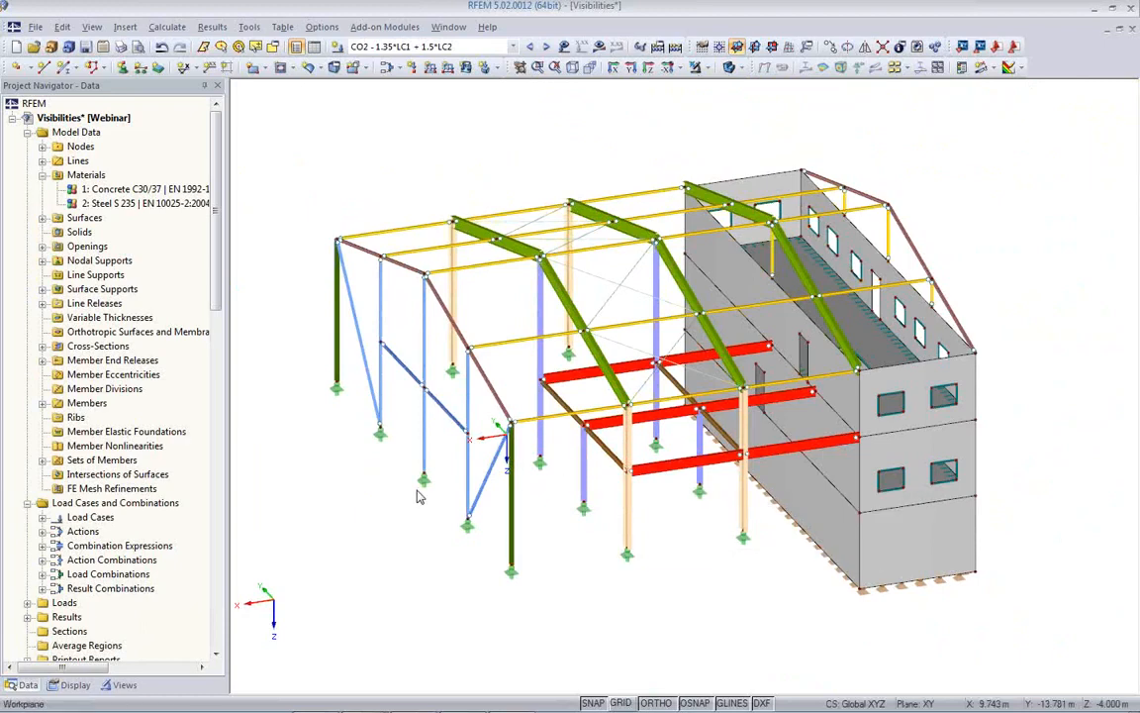
Display the CO2 results on the whole model, including the basic internal force my on the surfaces
{"action": "left_click", "coordinate": [126, 27]}
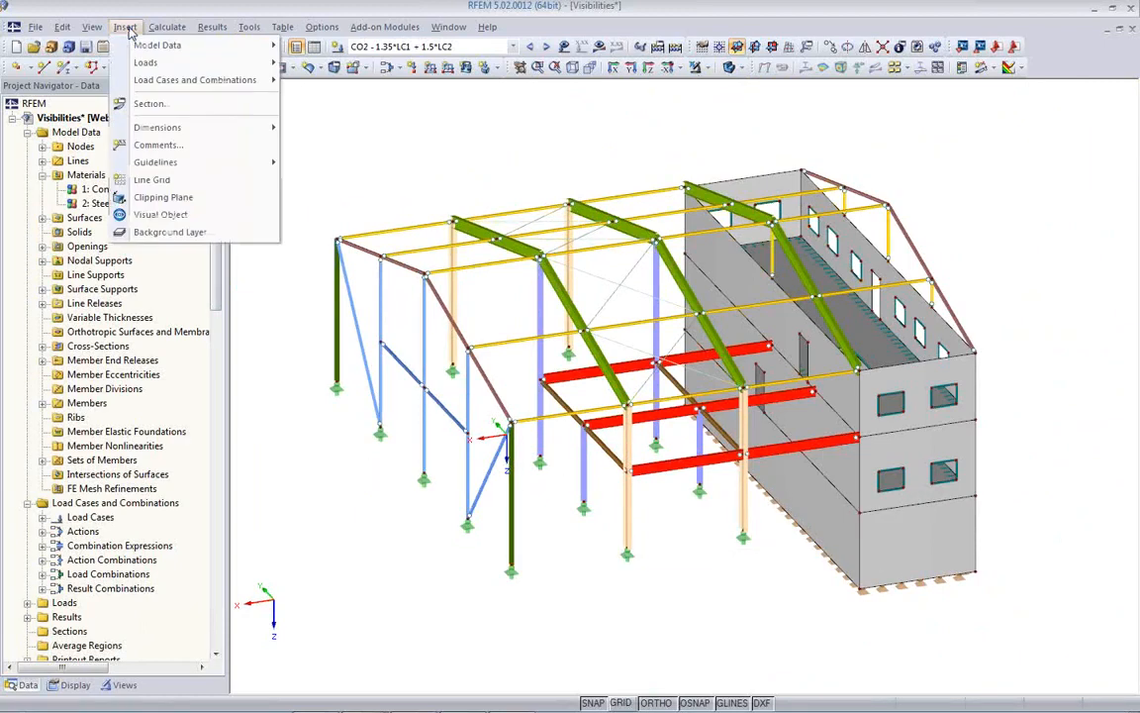
{"action": "mouse_move", "coordinate": [127, 168]}
{"action": "left_click", "coordinate": [551, 128]}
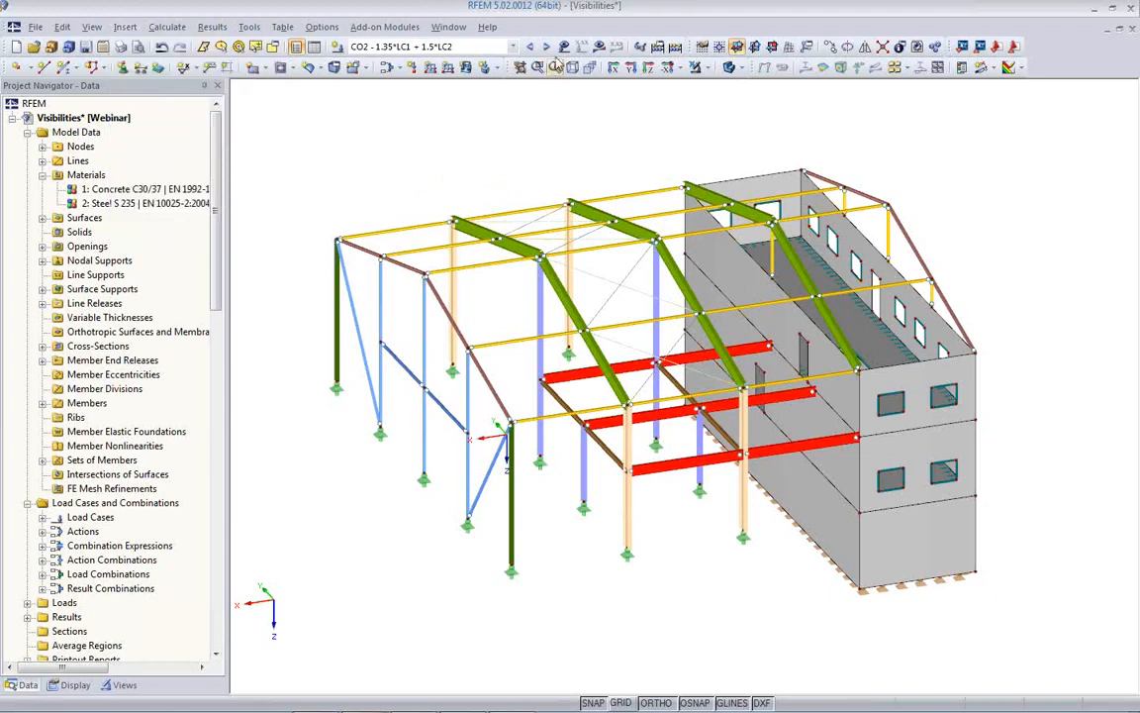
{"action": "left_click", "coordinate": [598, 47]}
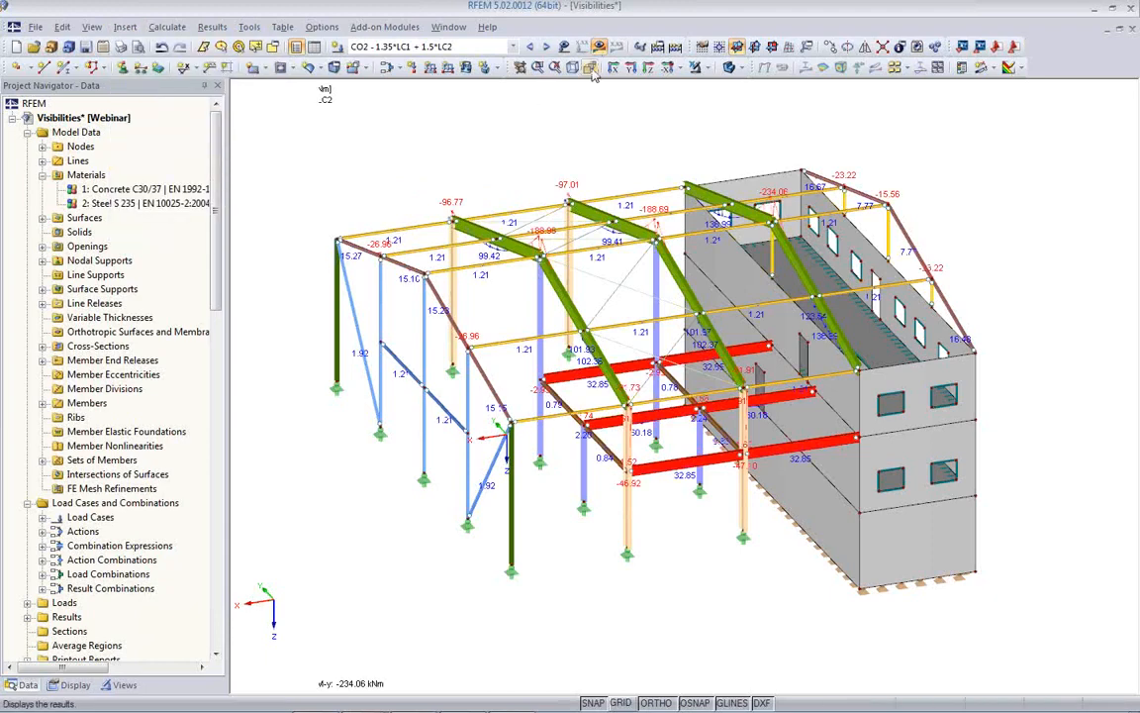
{"action": "left_click", "coordinate": [822, 66]}
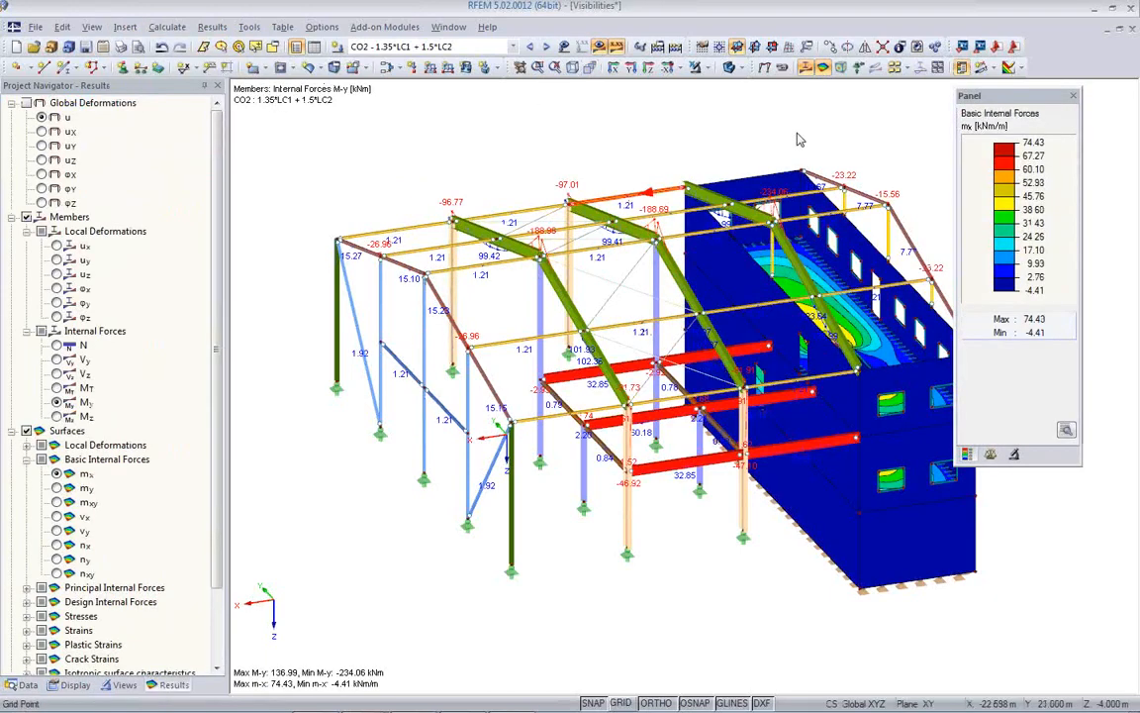
{"action": "left_click", "coordinate": [57, 488]}
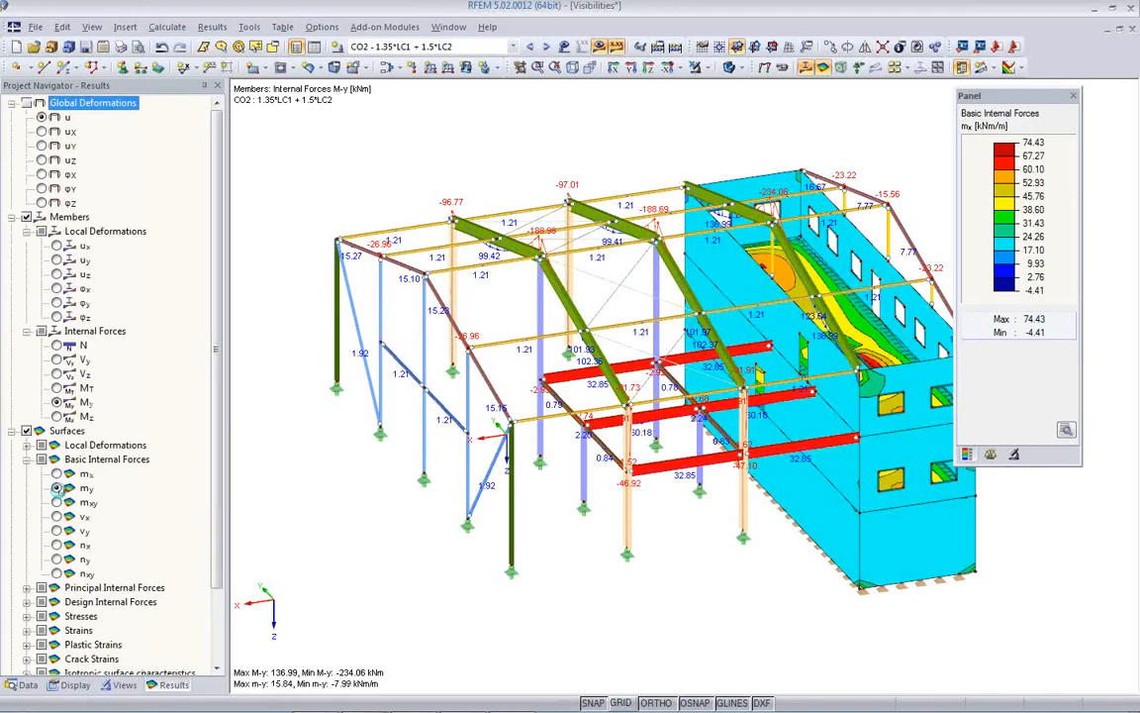
{"action": "middle_click_drag", "start_coordinate": [578, 549], "coordinate": [368, 615], "text": "ctrl"}
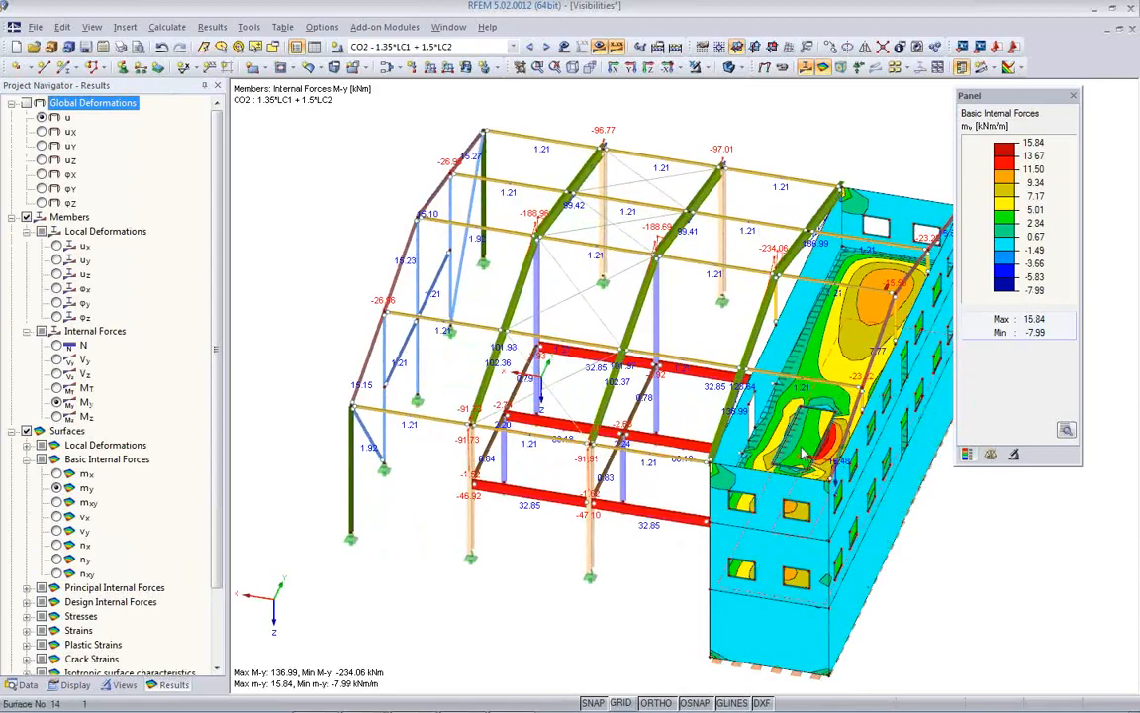
{"action": "middle_click_drag", "start_coordinate": [722, 430], "coordinate": [700, 417], "text": "ctrl"}
{"action": "scroll", "coordinate": [705, 421], "scroll_direction": "down", "scroll_amount": 2}
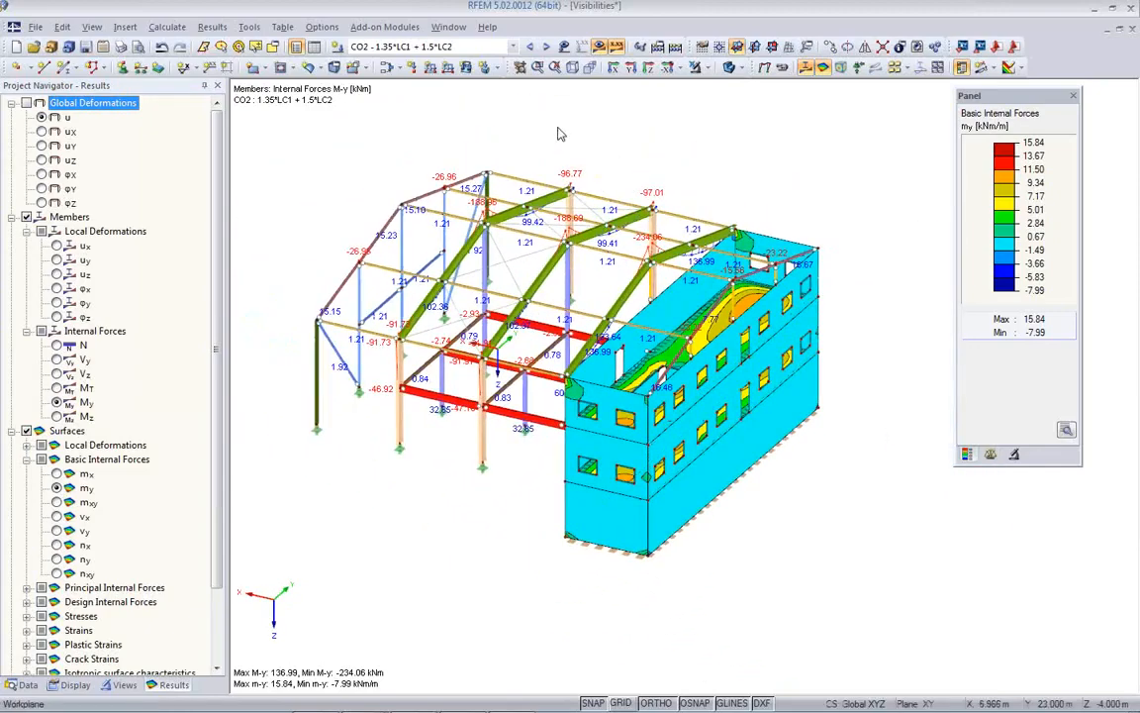
Insert a clipping plane through the model, oriented parallel to X-Y
{"action": "left_click", "coordinate": [123, 28]}
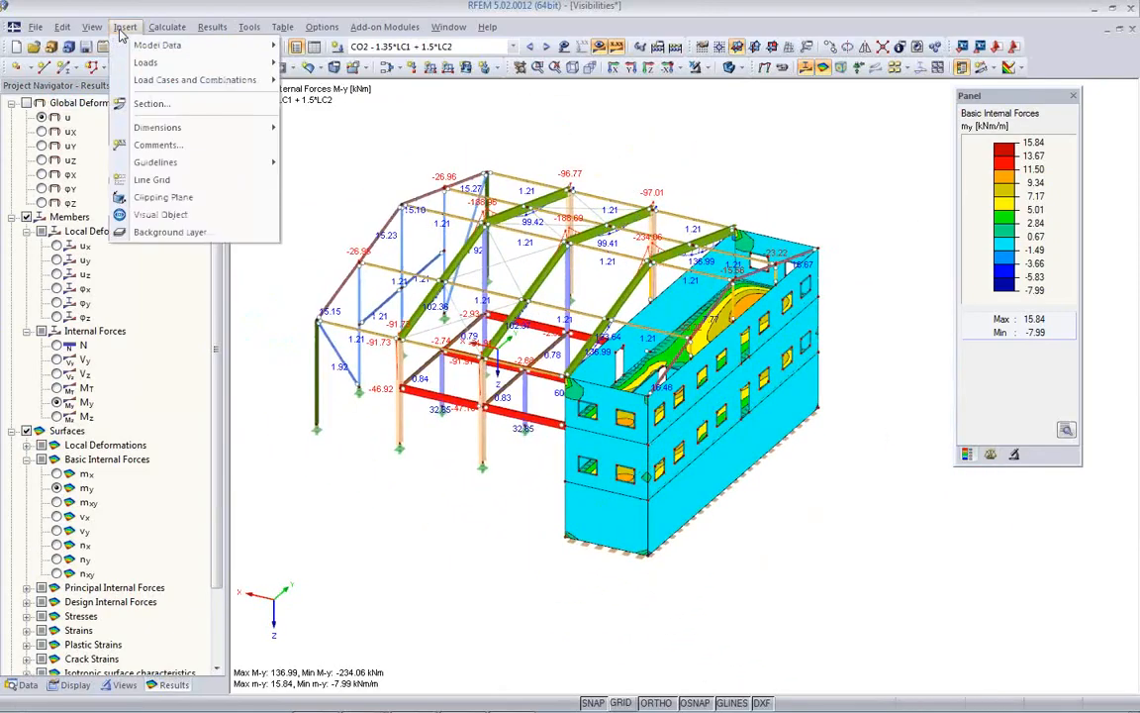
{"action": "left_click", "coordinate": [140, 199]}
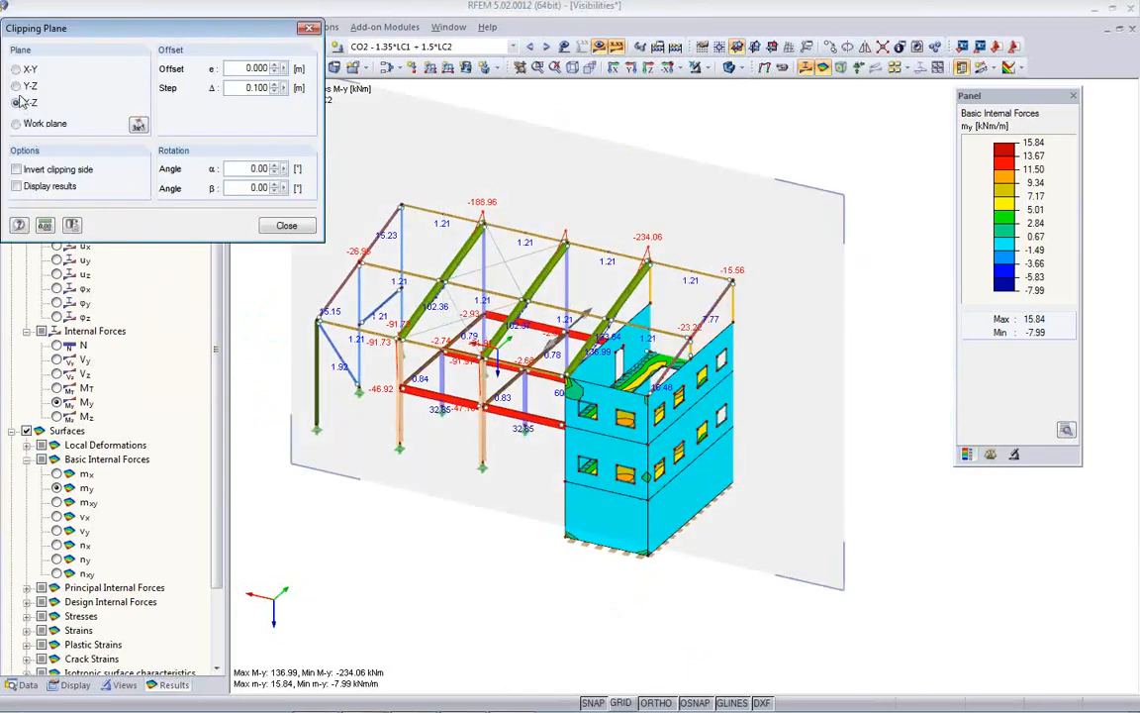
{"action": "left_click", "coordinate": [17, 69]}
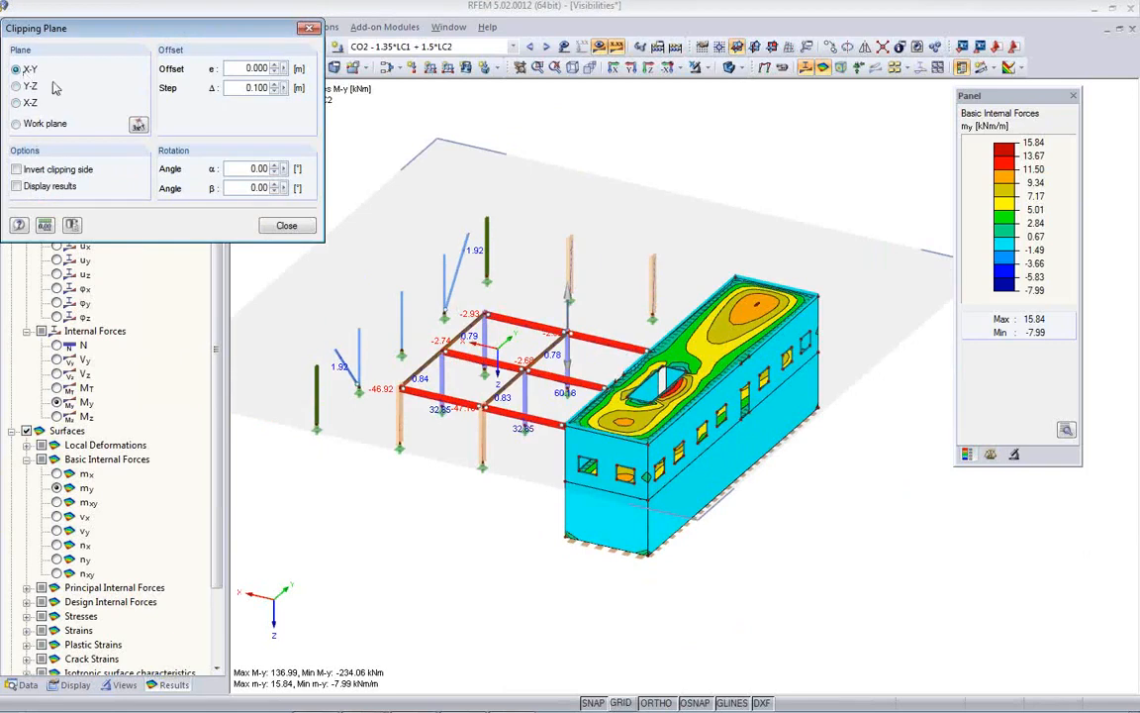
Set the X-Y clipping plane's offset to 1.900 m and inspect the my results on the exposed floor slab
{"action": "left_click", "coordinate": [275, 73]}
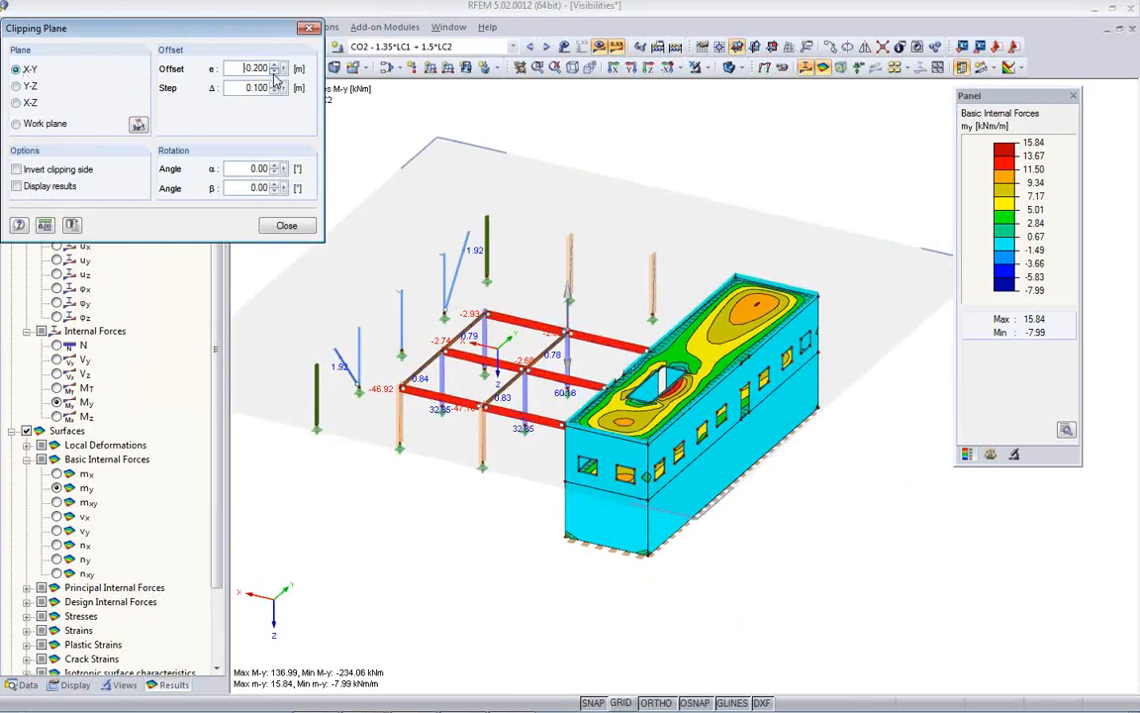
{"action": "left_click", "coordinate": [274, 73]}
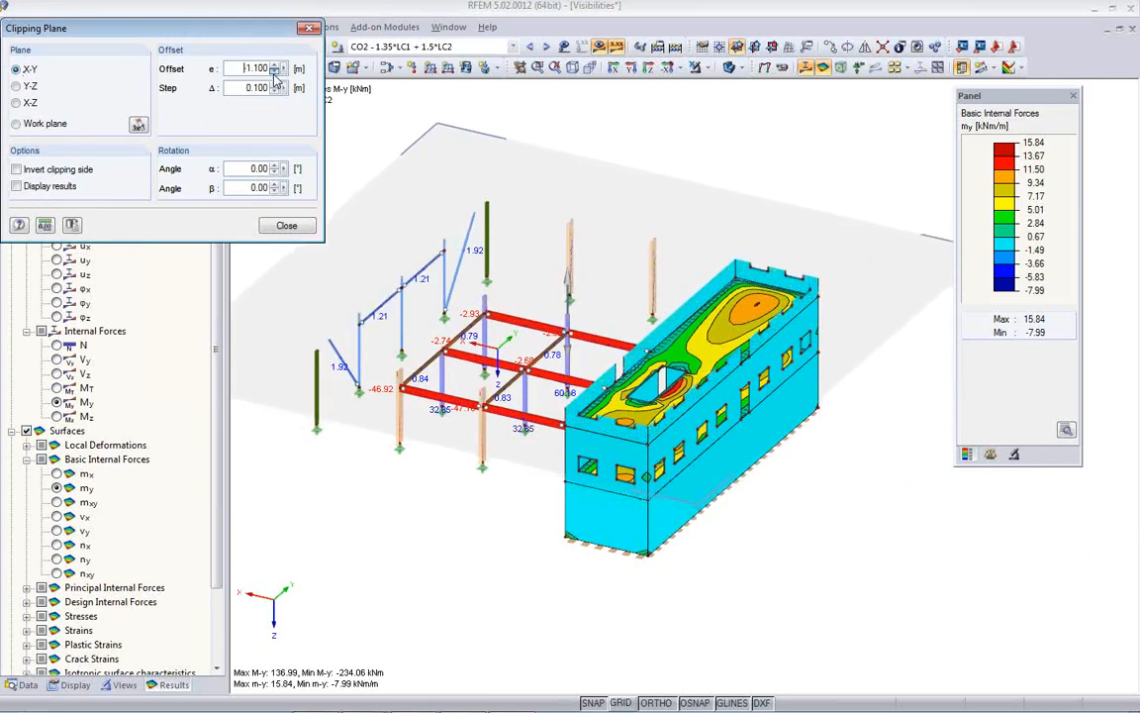
{"action": "left_click", "coordinate": [278, 66]}
{"action": "left_click", "coordinate": [276, 65]}
{"action": "left_click", "coordinate": [275, 65]}
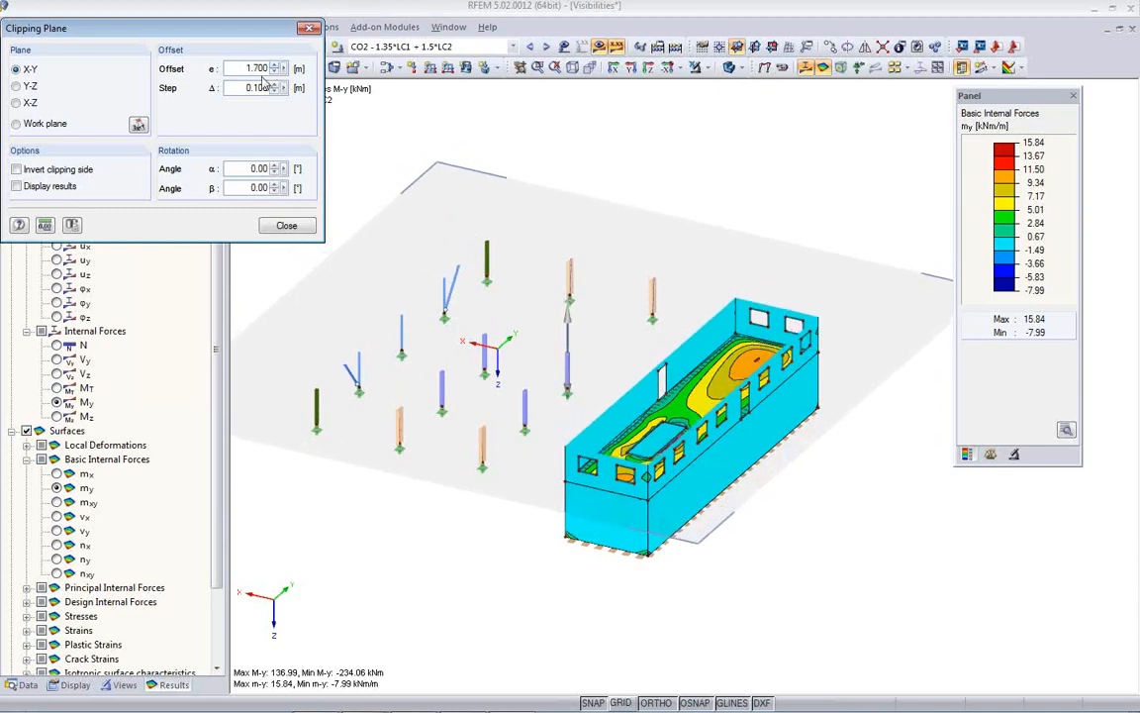
{"action": "left_click", "coordinate": [276, 66]}
{"action": "middle_click_drag", "start_coordinate": [614, 407], "coordinate": [722, 445], "text": "ctrl"}
{"action": "scroll", "coordinate": [723, 445], "scroll_direction": "up", "scroll_amount": 5}
{"action": "scroll", "coordinate": [671, 308], "scroll_direction": "down", "scroll_amount": 2}
{"action": "middle_click_drag", "start_coordinate": [642, 387], "coordinate": [570, 347], "text": "ctrl"}
{"action": "scroll", "coordinate": [569, 347], "scroll_direction": "down", "scroll_amount": 3}
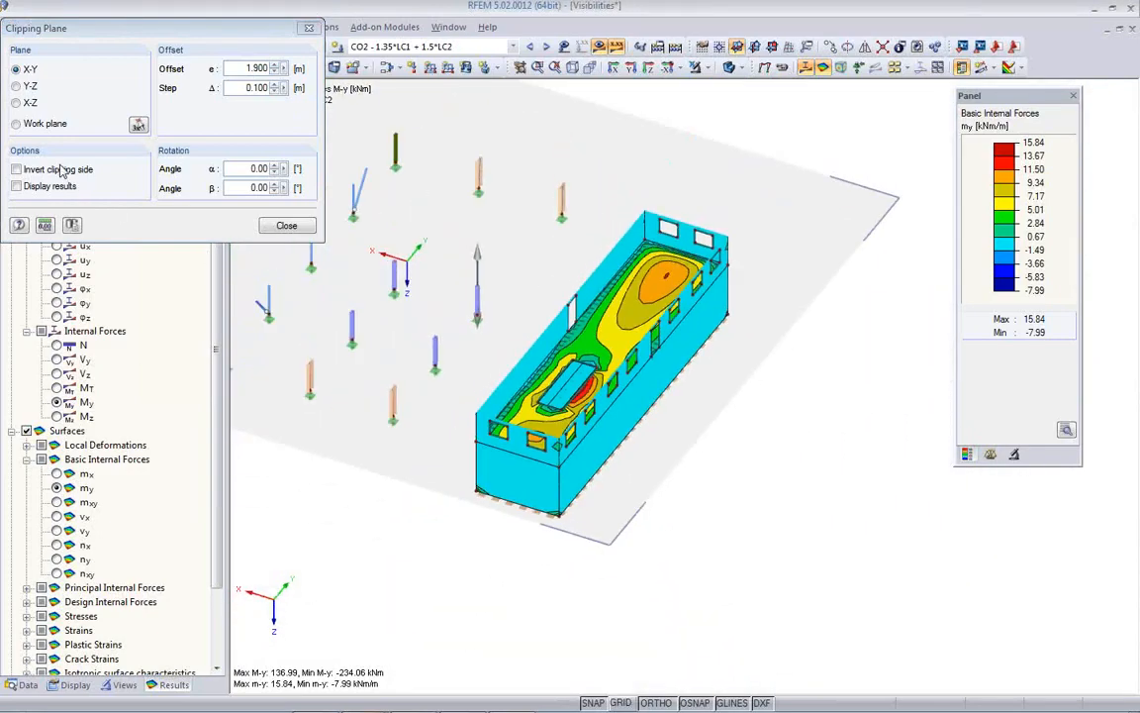
Orient the clipping plane parallel to X-Z with an offset of -2.000 m, inspect the cut model, and end the clipping
{"action": "left_click", "coordinate": [16, 103]}
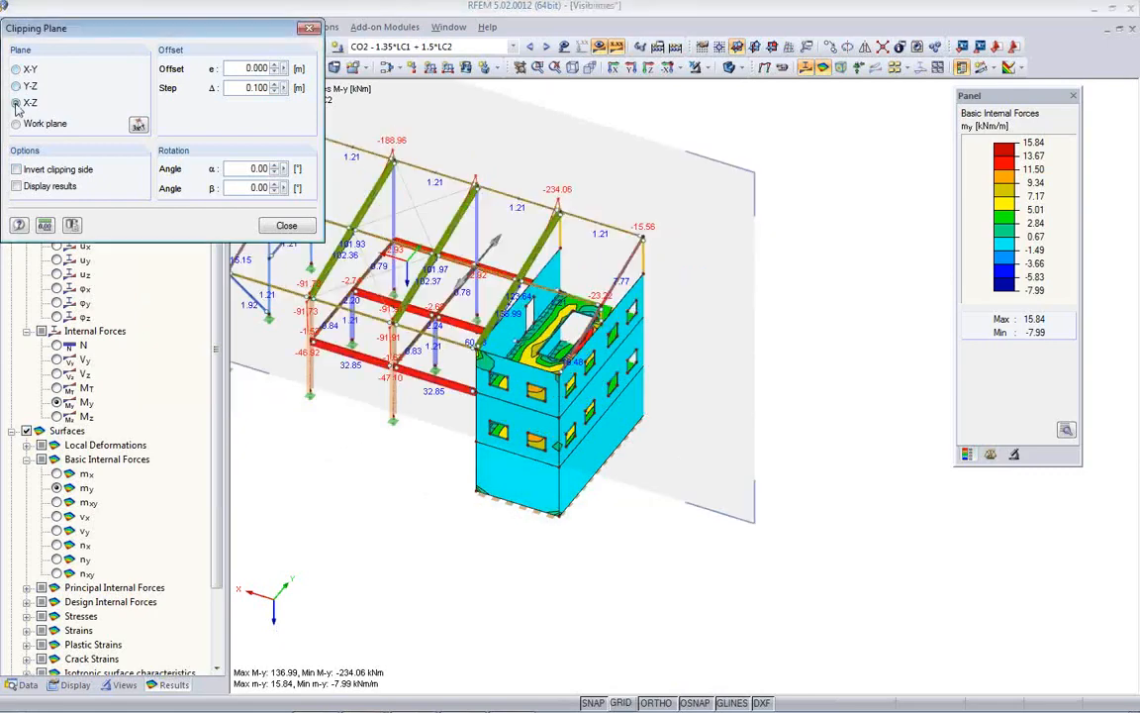
{"action": "middle_click_drag", "start_coordinate": [691, 361], "coordinate": [770, 332], "text": "ctrl"}
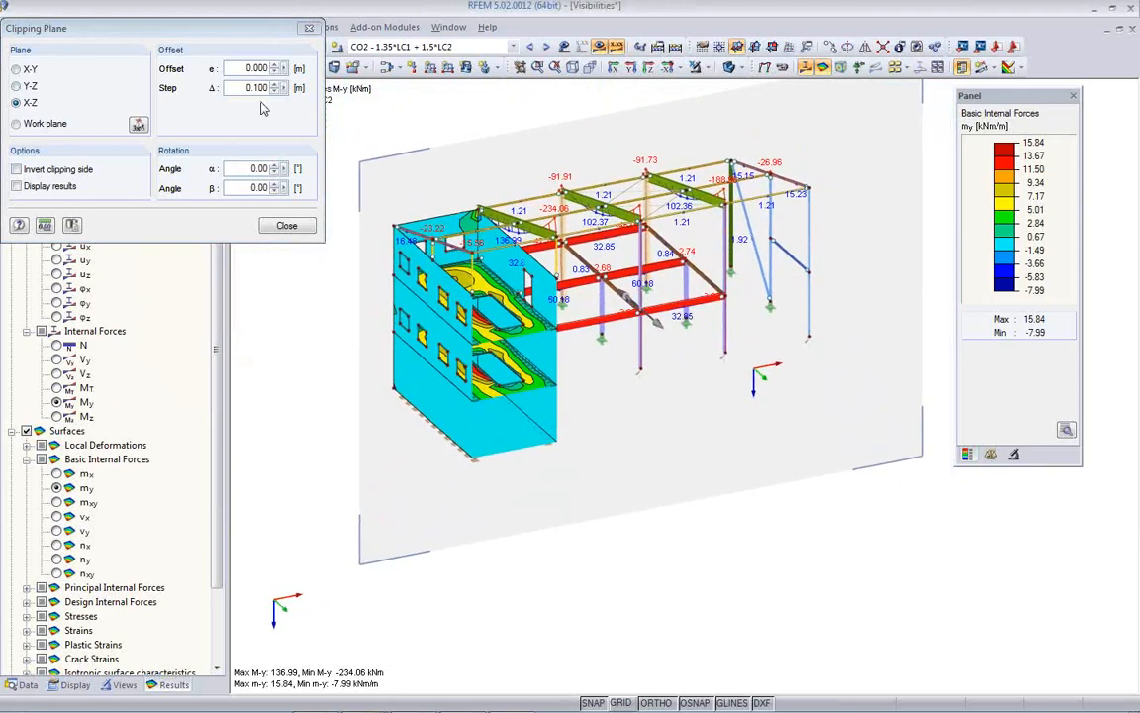
{"action": "left_click", "coordinate": [278, 73]}
{"action": "left_click", "coordinate": [278, 74]}
{"action": "left_click", "coordinate": [278, 73]}
{"action": "left_click", "coordinate": [278, 73]}
{"action": "left_click", "coordinate": [274, 72]}
{"action": "left_click", "coordinate": [274, 72]}
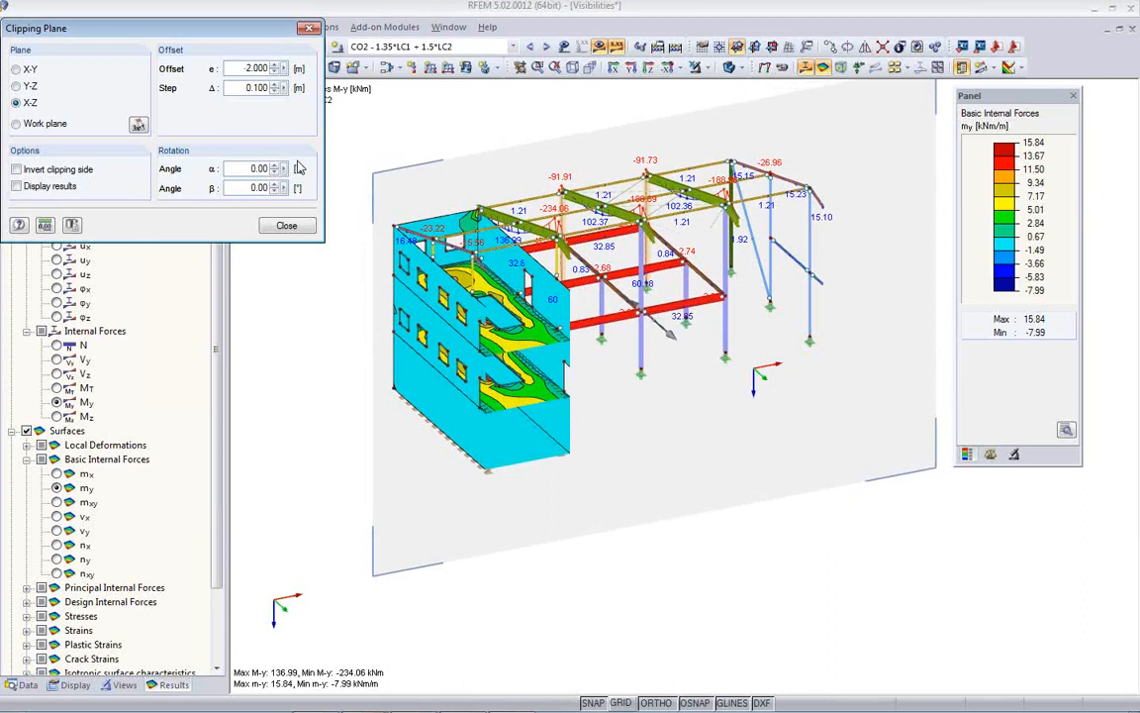
{"action": "left_click", "coordinate": [285, 227]}
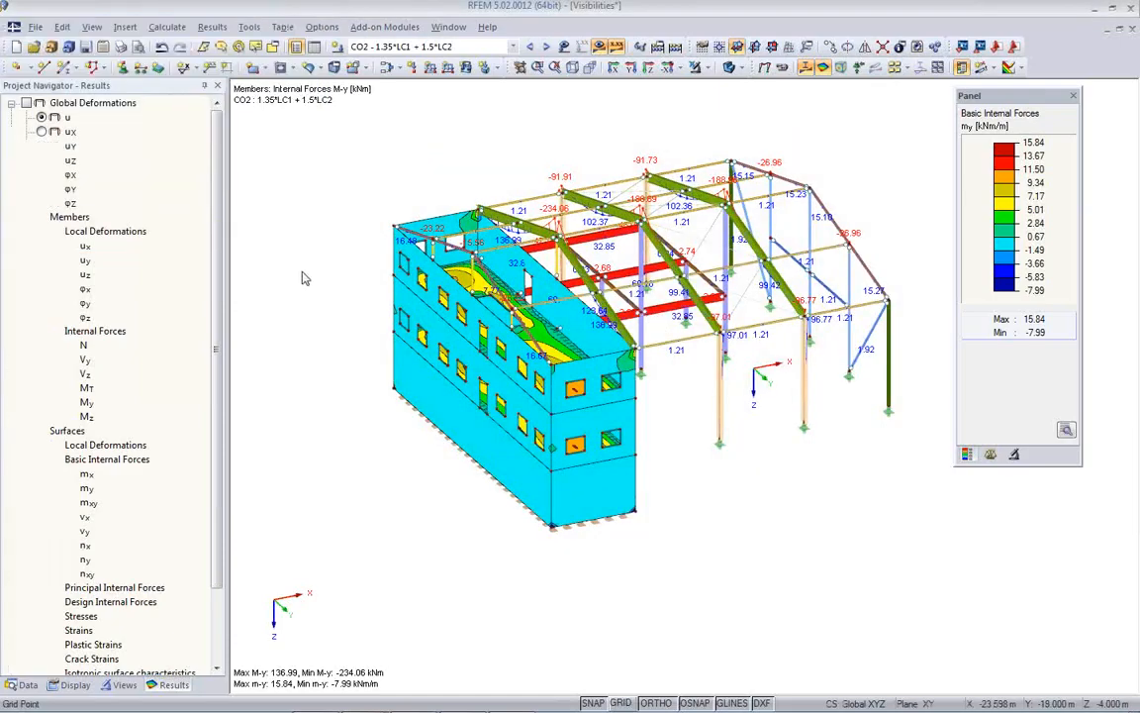
Hide the results and turn on the grid display around the hall model
{"action": "left_click", "coordinate": [597, 49]}
{"action": "middle_click_drag", "start_coordinate": [705, 271], "coordinate": [395, 224], "text": "ctrl"}
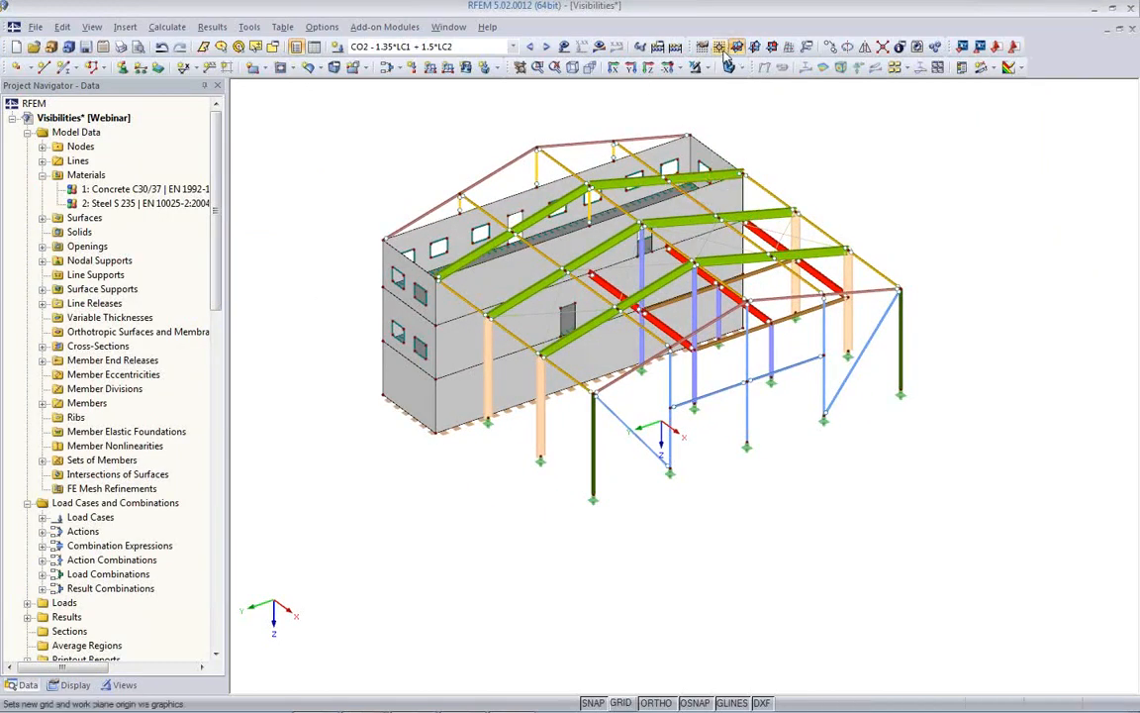
{"action": "left_click", "coordinate": [621, 701]}
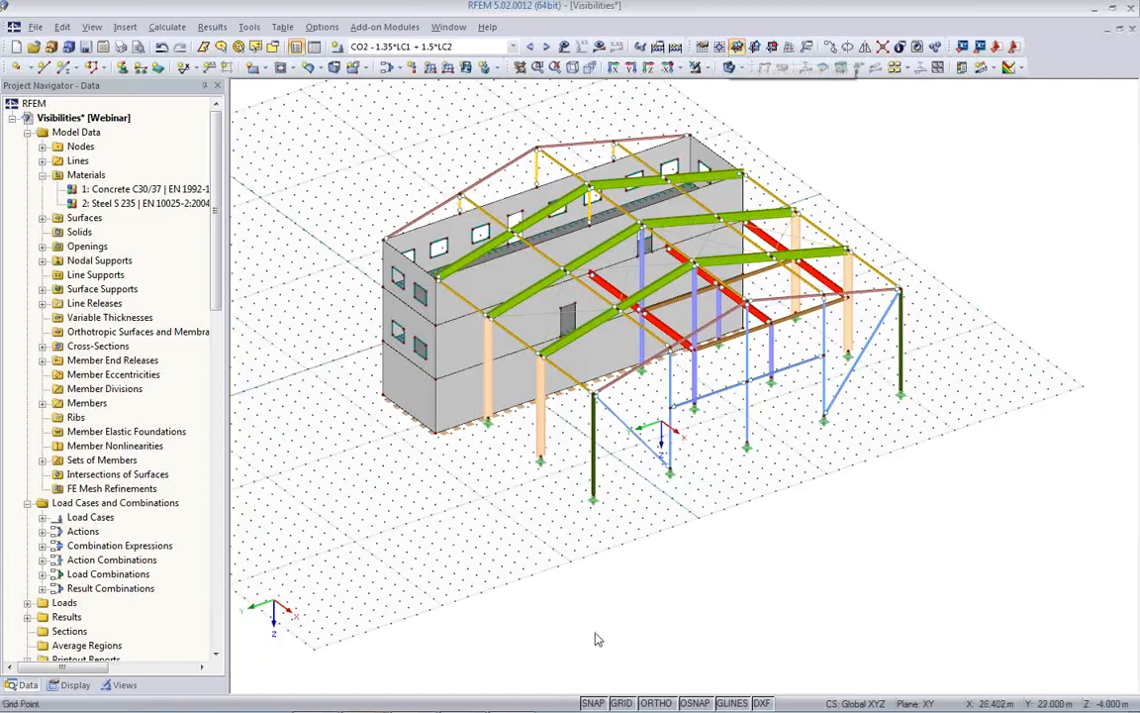
{"action": "middle_click_drag", "start_coordinate": [534, 549], "coordinate": [603, 453], "text": "ctrl"}
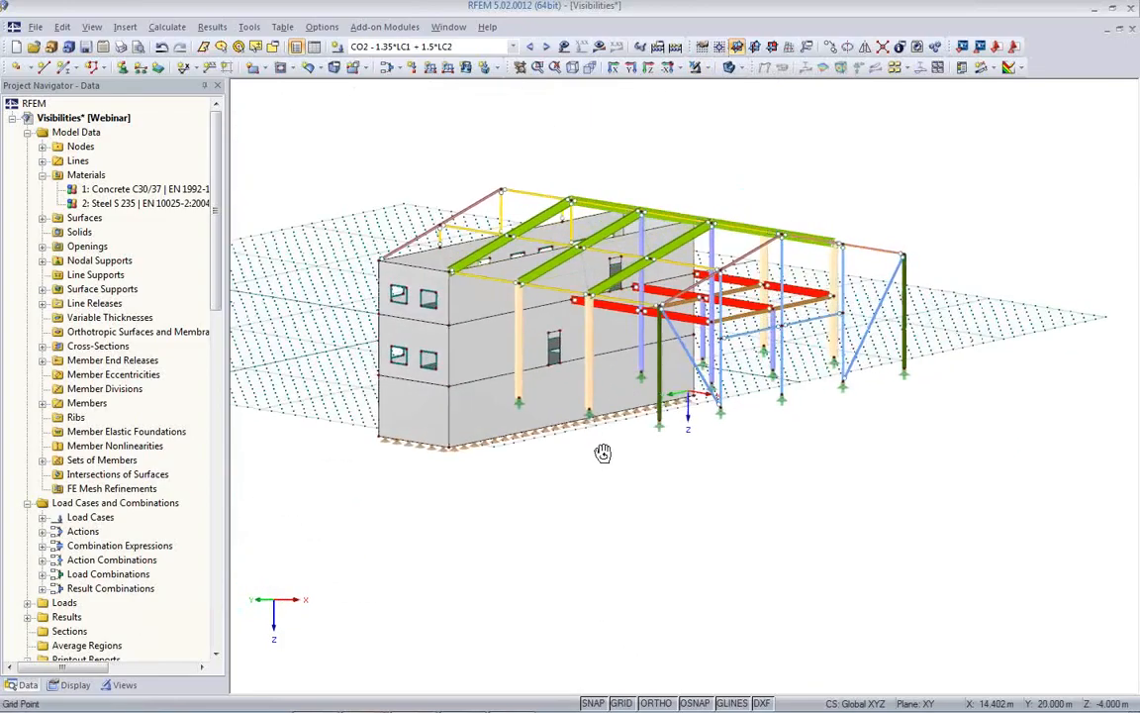
Set the work plane origin at the base node of the dark green corner column
{"action": "left_click", "coordinate": [68, 68]}
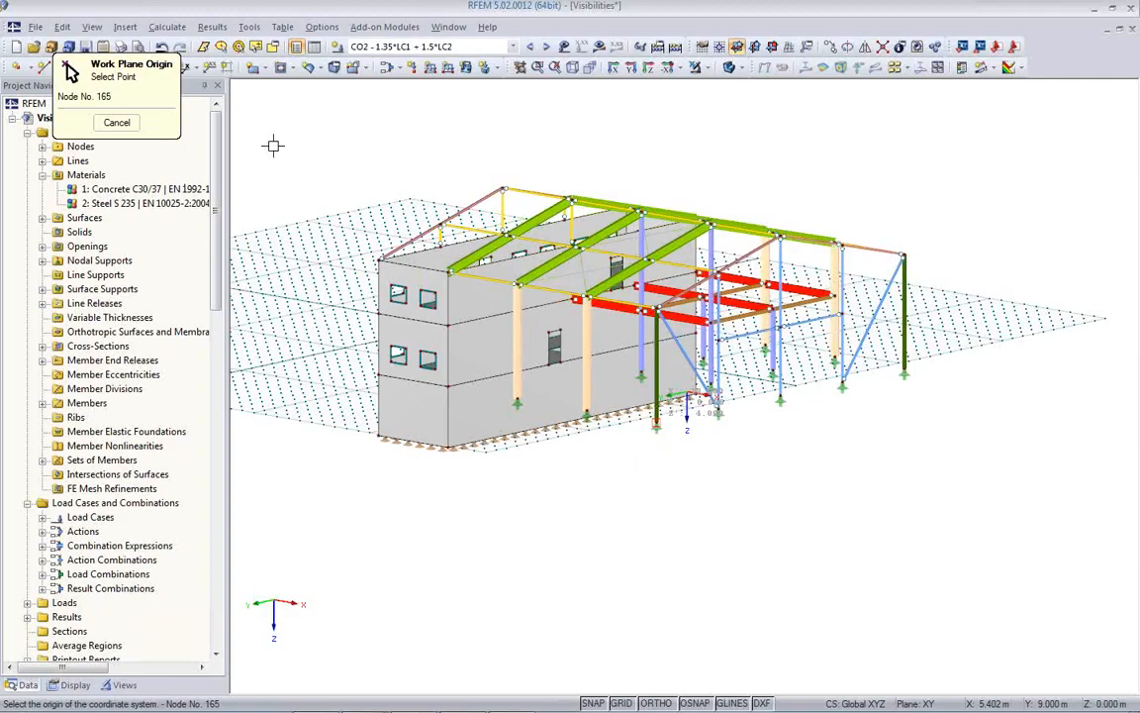
{"action": "left_click", "coordinate": [657, 425]}
{"action": "right_click", "coordinate": [629, 389]}
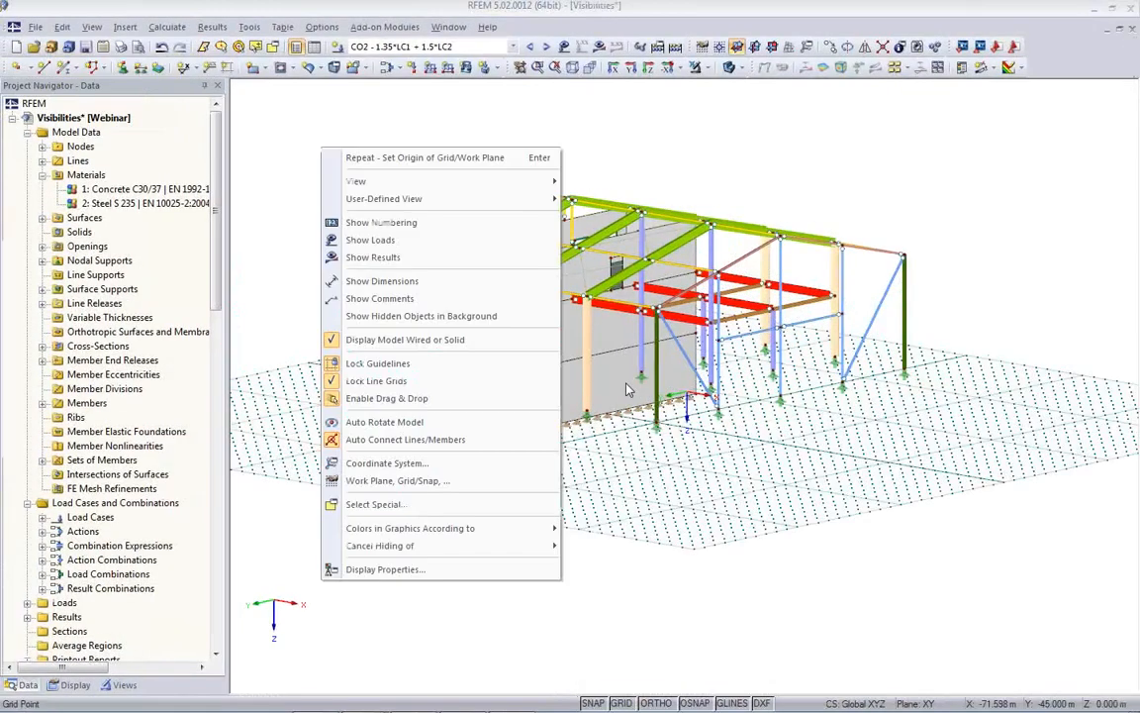
{"action": "left_click", "coordinate": [658, 486]}
{"action": "middle_click_drag", "start_coordinate": [658, 486], "coordinate": [698, 572], "text": "ctrl"}
Start a new visual object with description 1 and load the file 3Men.3DS for it
{"action": "left_click", "coordinate": [124, 27]}
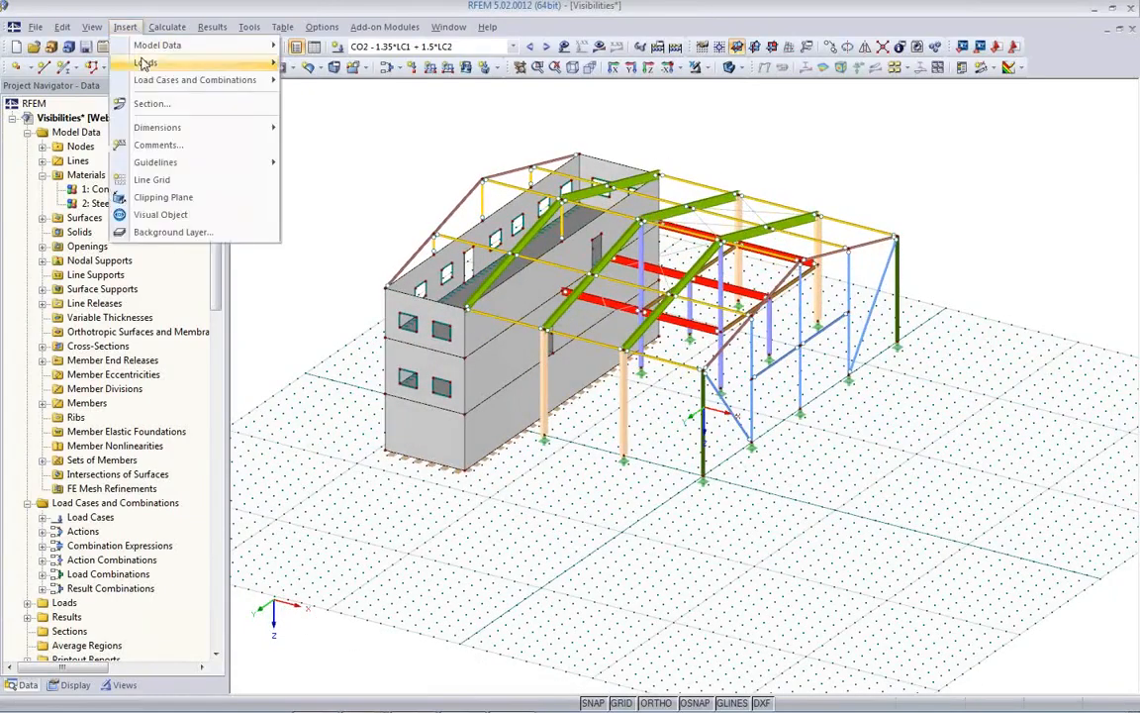
{"action": "left_click", "coordinate": [162, 215]}
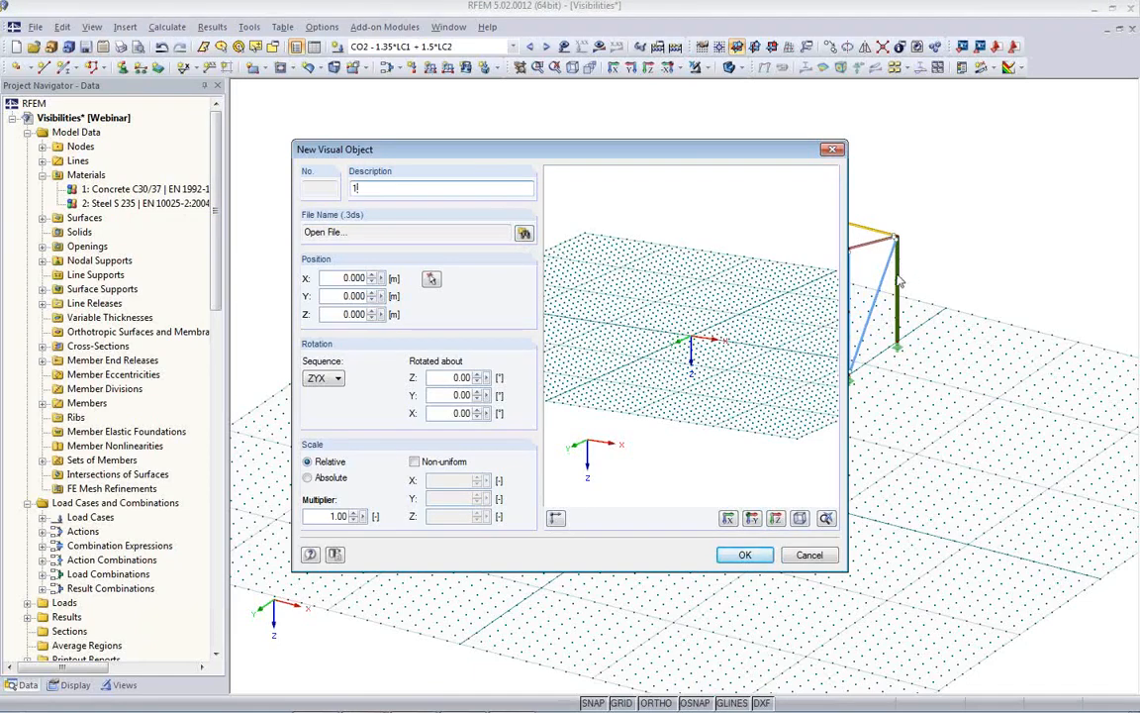
{"action": "left_click", "coordinate": [525, 235]}
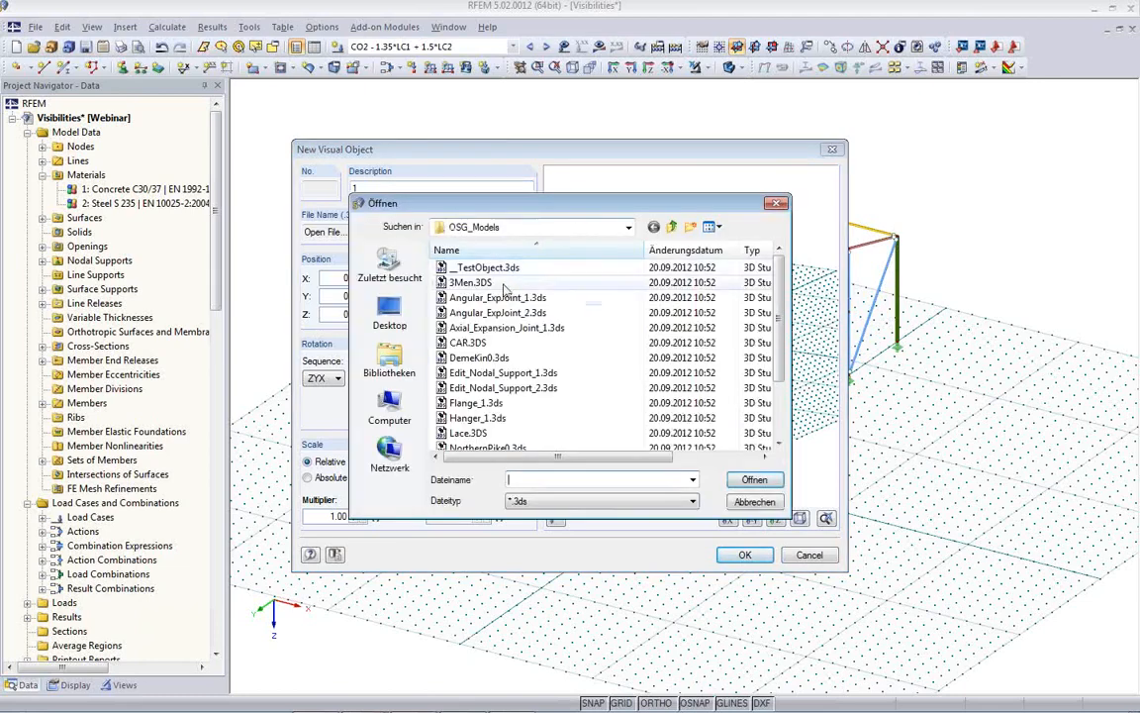
{"action": "left_click", "coordinate": [473, 283]}
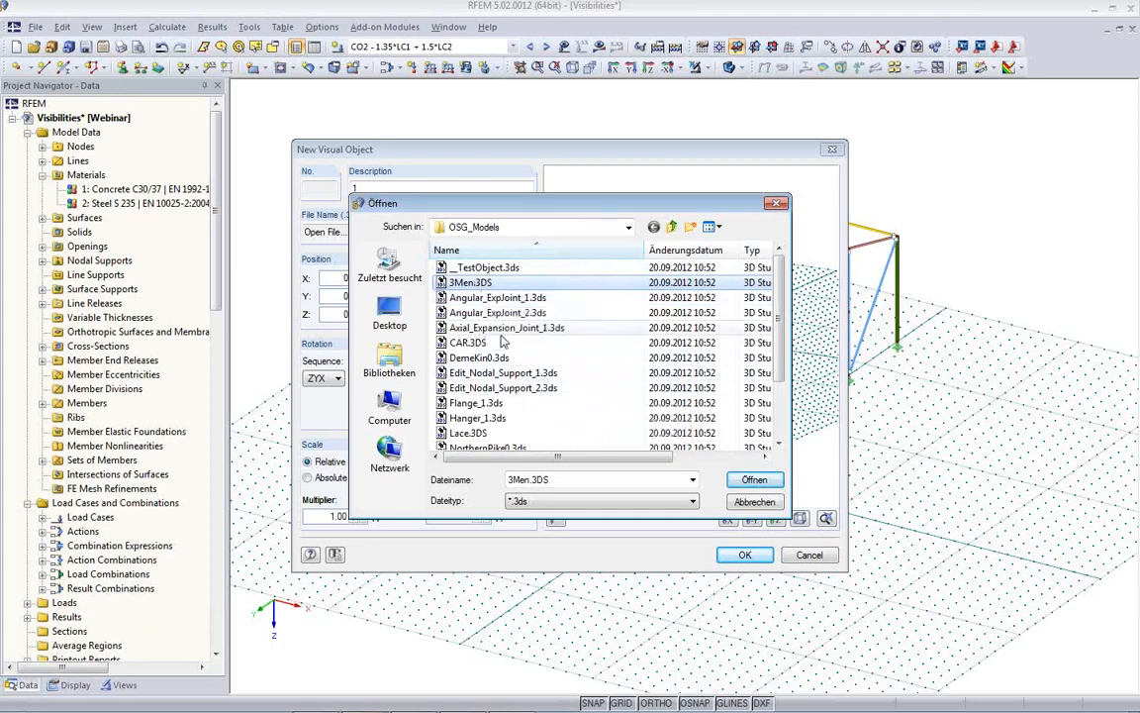
{"action": "left_click", "coordinate": [754, 482]}
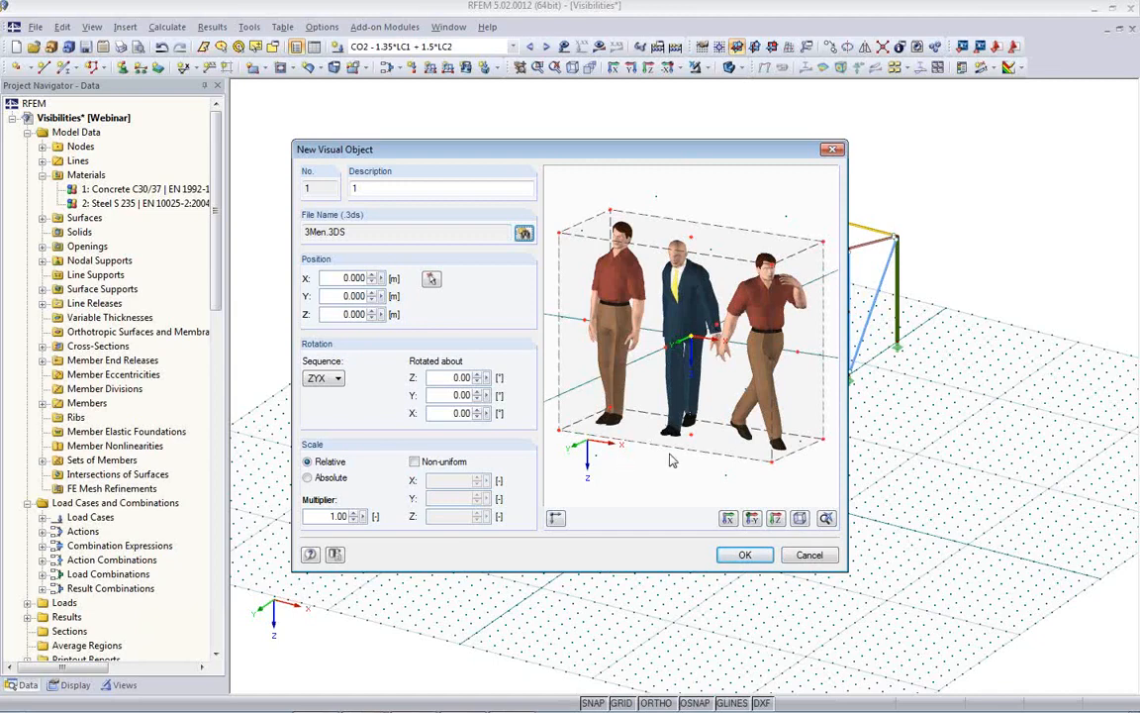
Use the object's lower box corner as insertion point, set the scale multiplier to 2.00, and place it at the beige column's base
{"action": "left_click", "coordinate": [559, 439]}
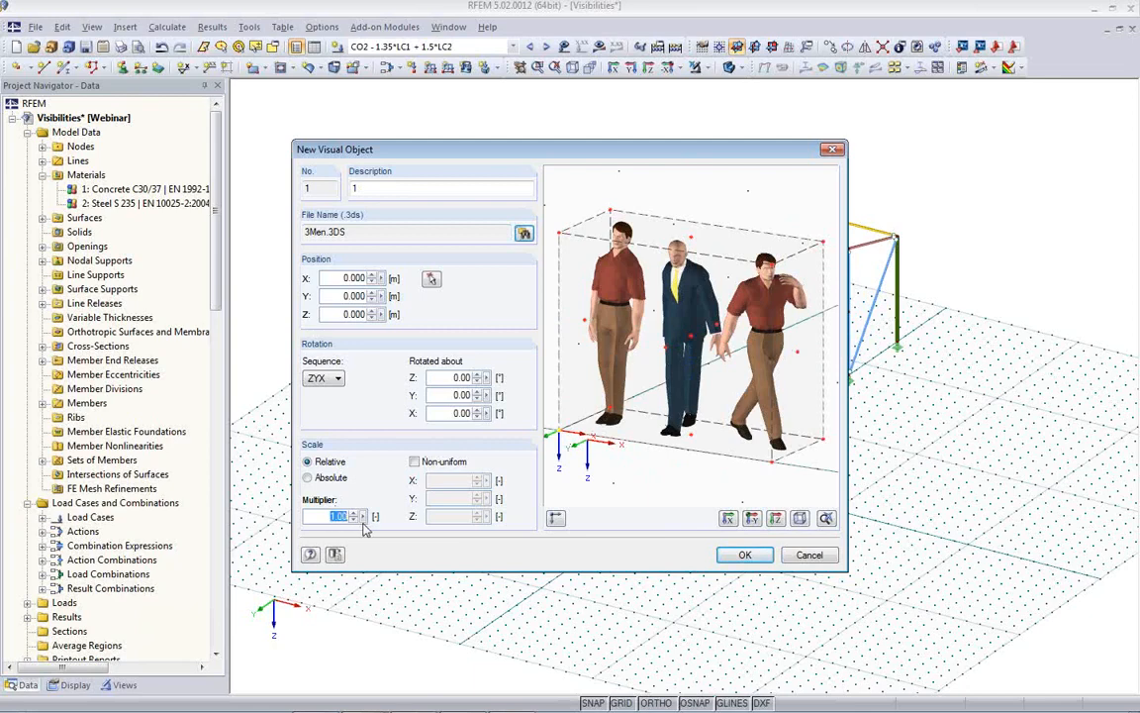
{"action": "left_click", "coordinate": [432, 280]}
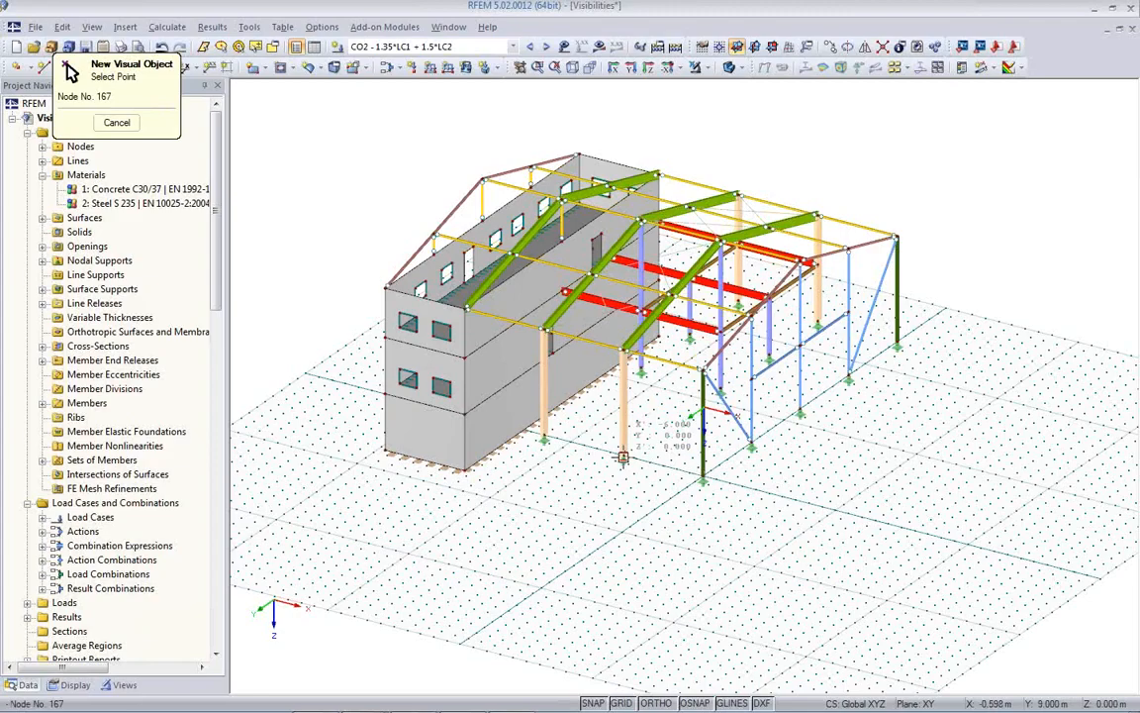
{"action": "left_click", "coordinate": [623, 457]}
{"action": "left_click", "coordinate": [744, 555]}
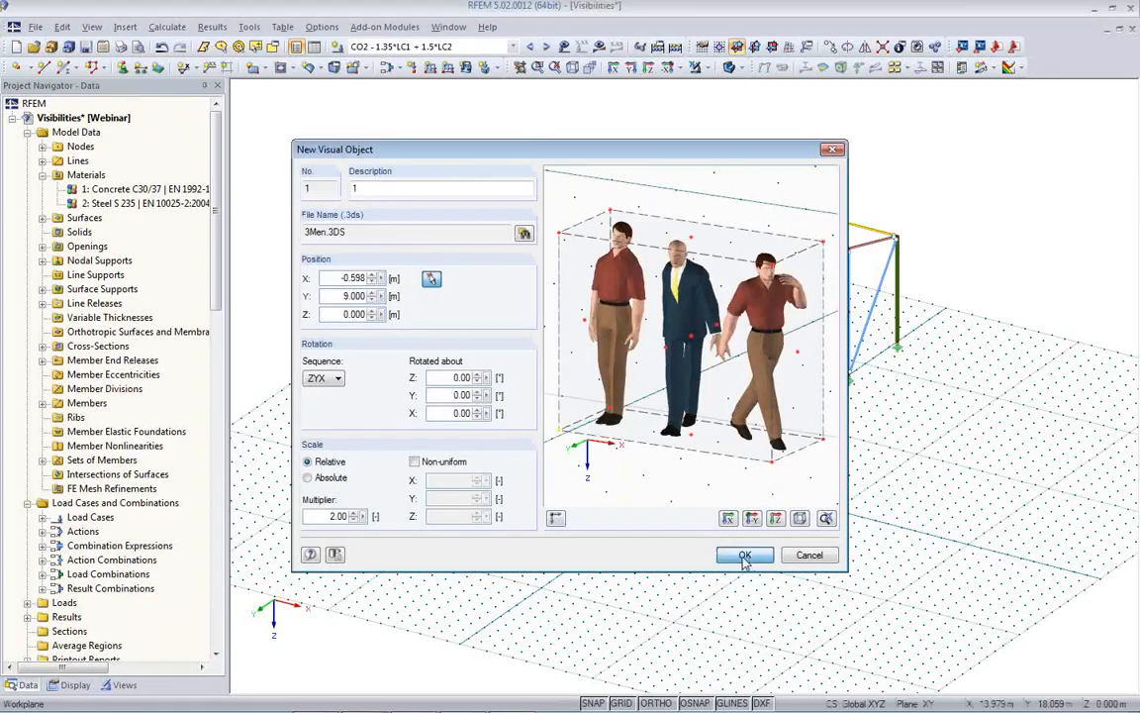
Set the Y position of the three-men visual object to 5 m and check its new location in the hall
{"action": "middle_click_drag", "start_coordinate": [649, 465], "coordinate": [491, 470], "text": "ctrl"}
{"action": "scroll", "coordinate": [530, 443], "scroll_direction": "up", "scroll_amount": 4}
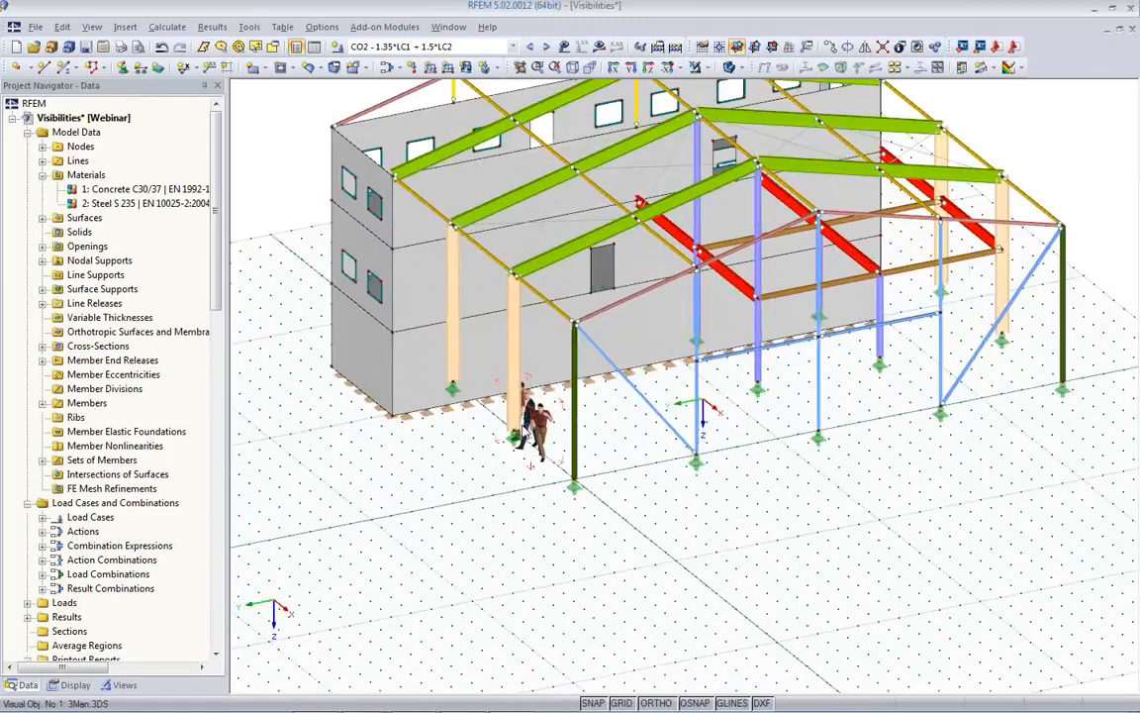
{"action": "scroll", "coordinate": [532, 450], "scroll_direction": "up", "scroll_amount": 5}
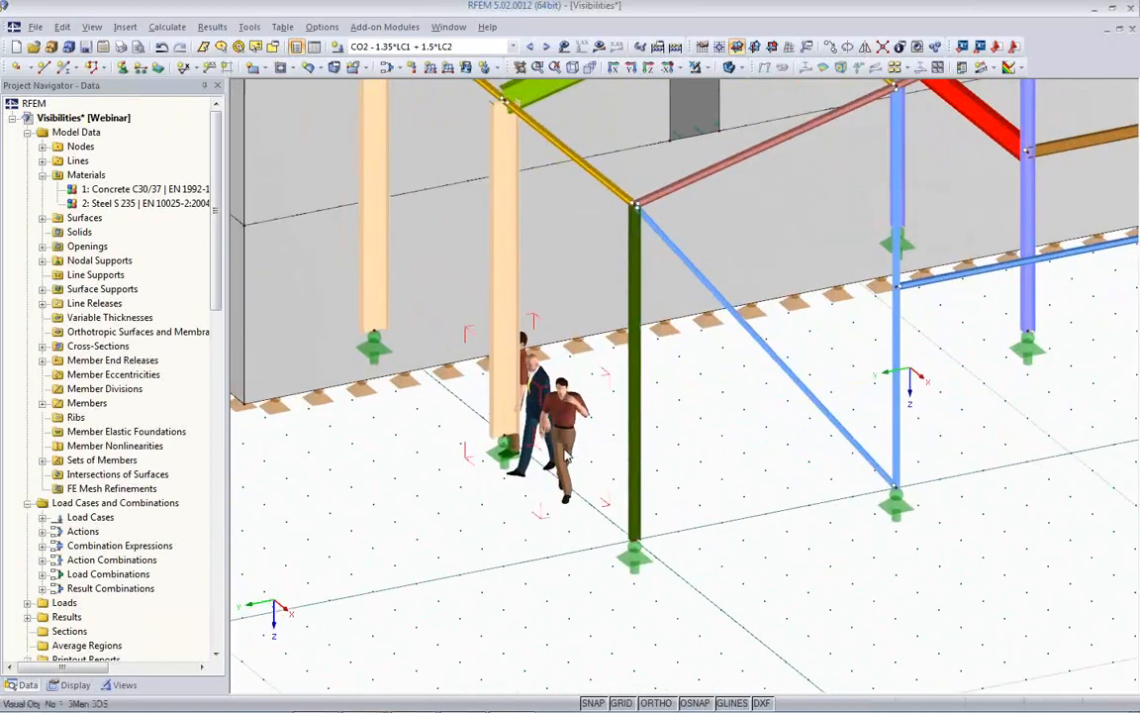
{"action": "double_click", "coordinate": [562, 451]}
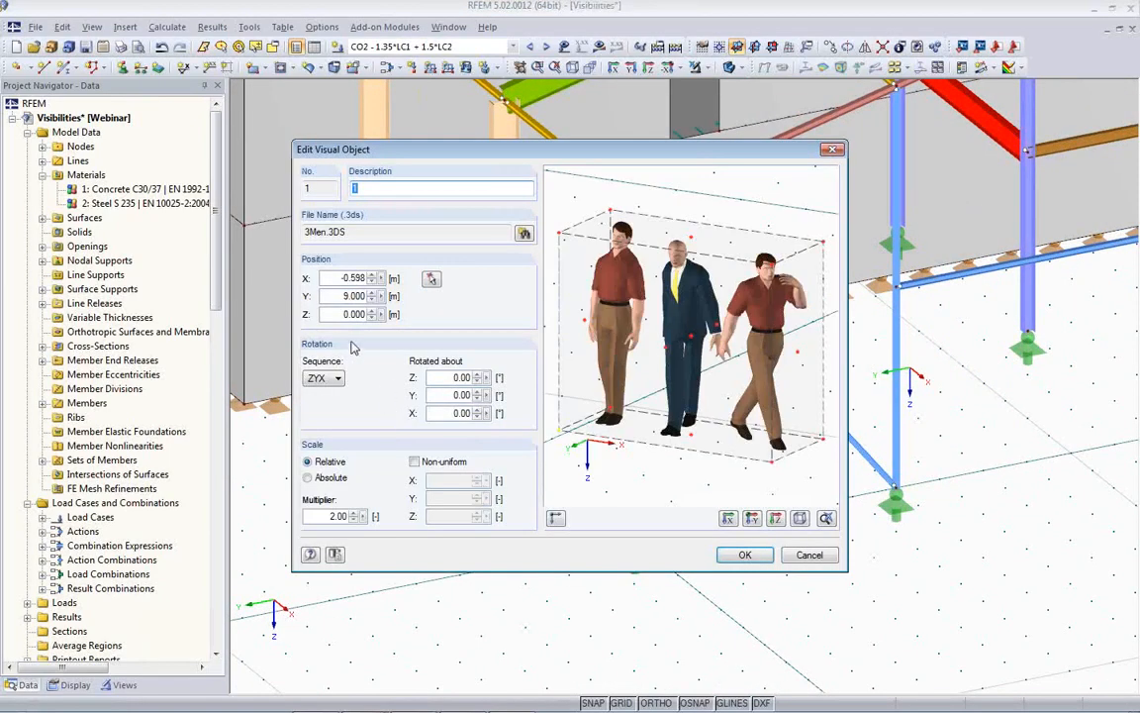
{"action": "left_click", "coordinate": [335, 278]}
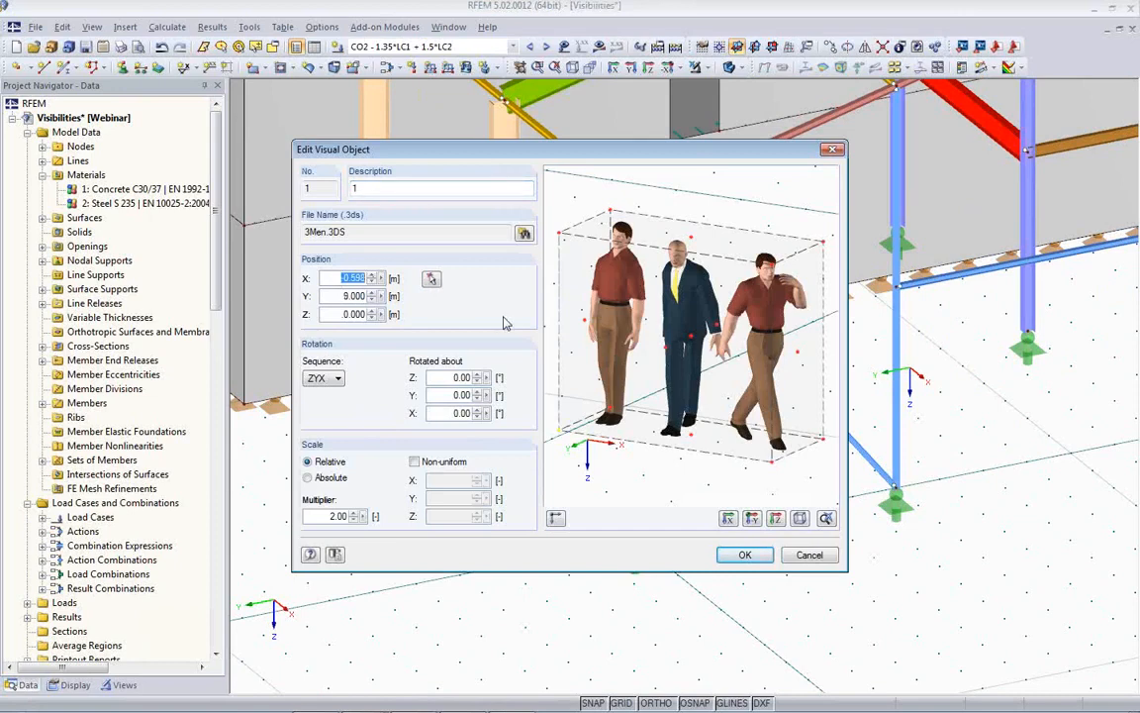
{"action": "left_click", "coordinate": [338, 296]}
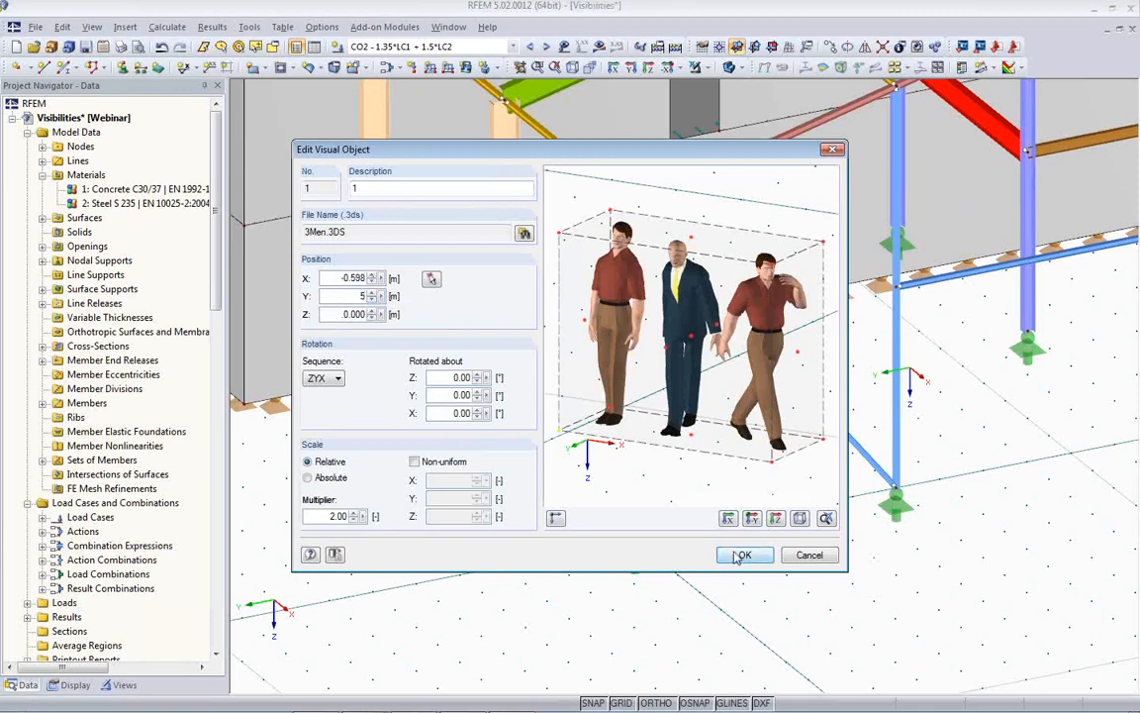
{"action": "left_click", "coordinate": [742, 556]}
{"action": "middle_click_drag", "start_coordinate": [733, 513], "coordinate": [982, 297], "text": "ctrl"}
{"action": "middle_click_drag", "start_coordinate": [990, 309], "coordinate": [693, 541], "text": "ctrl"}
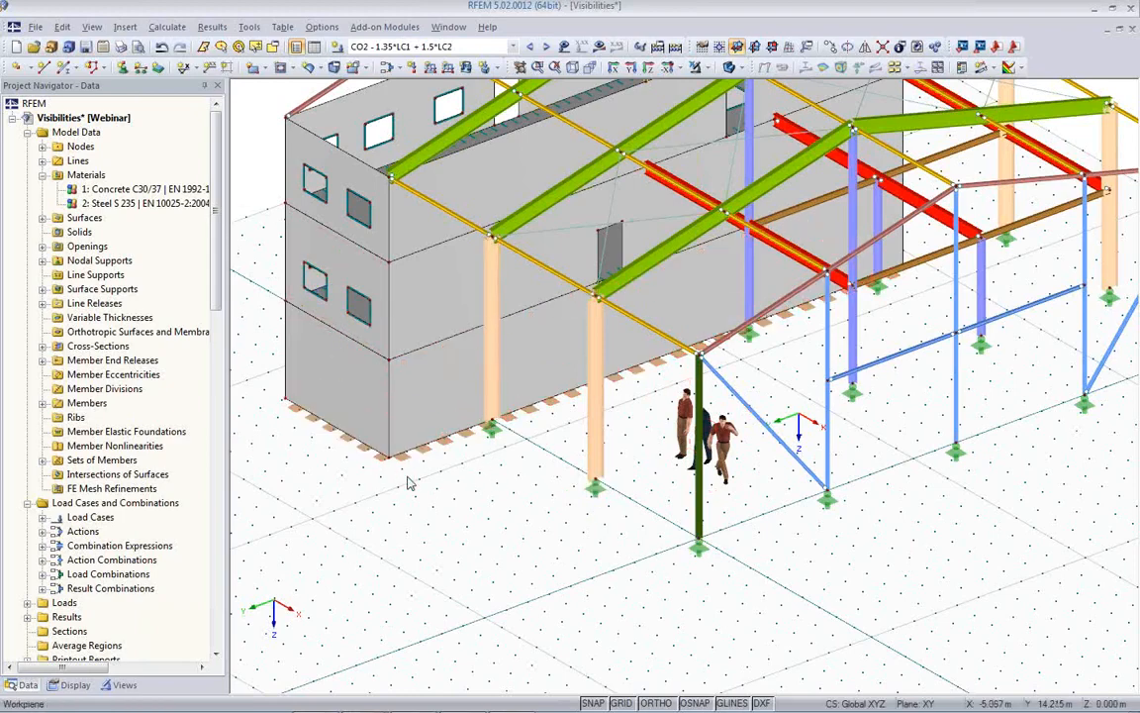
{"action": "scroll", "coordinate": [409, 483], "scroll_direction": "down", "scroll_amount": 3}
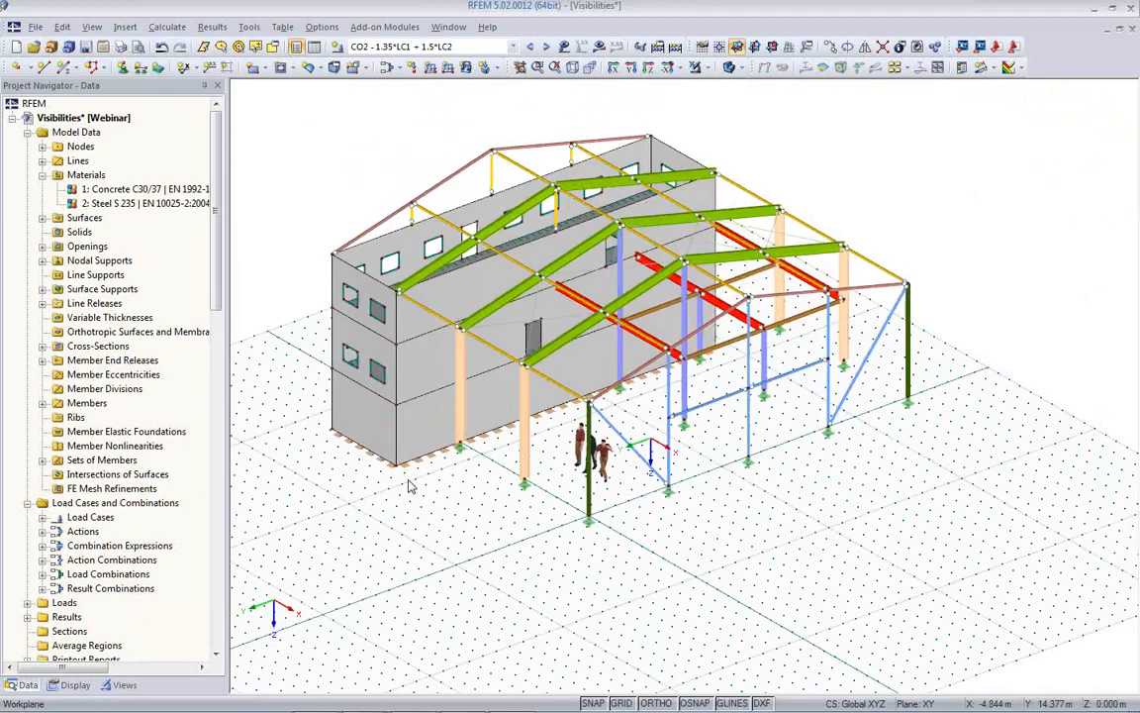
Display the CO2 results on the whole hall and restore the user-defined view Floors
{"action": "middle_click_drag", "start_coordinate": [832, 539], "coordinate": [392, 472], "text": "ctrl"}
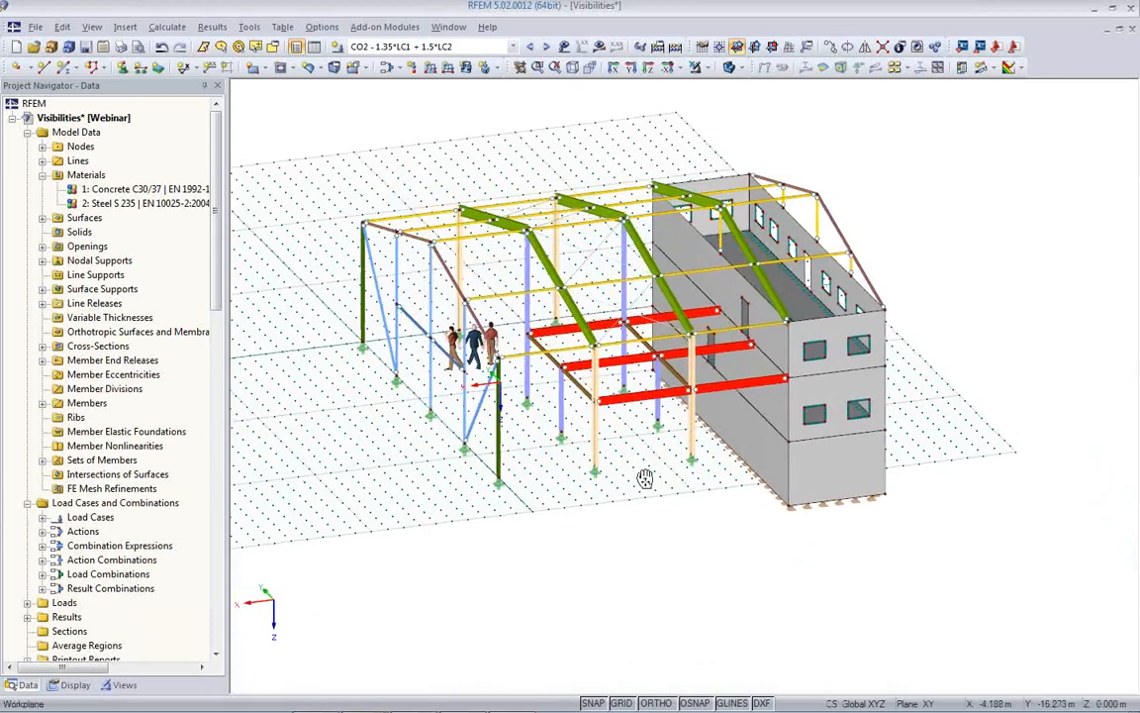
{"action": "middle_click_drag", "start_coordinate": [645, 478], "coordinate": [605, 522]}
{"action": "left_click", "coordinate": [599, 47]}
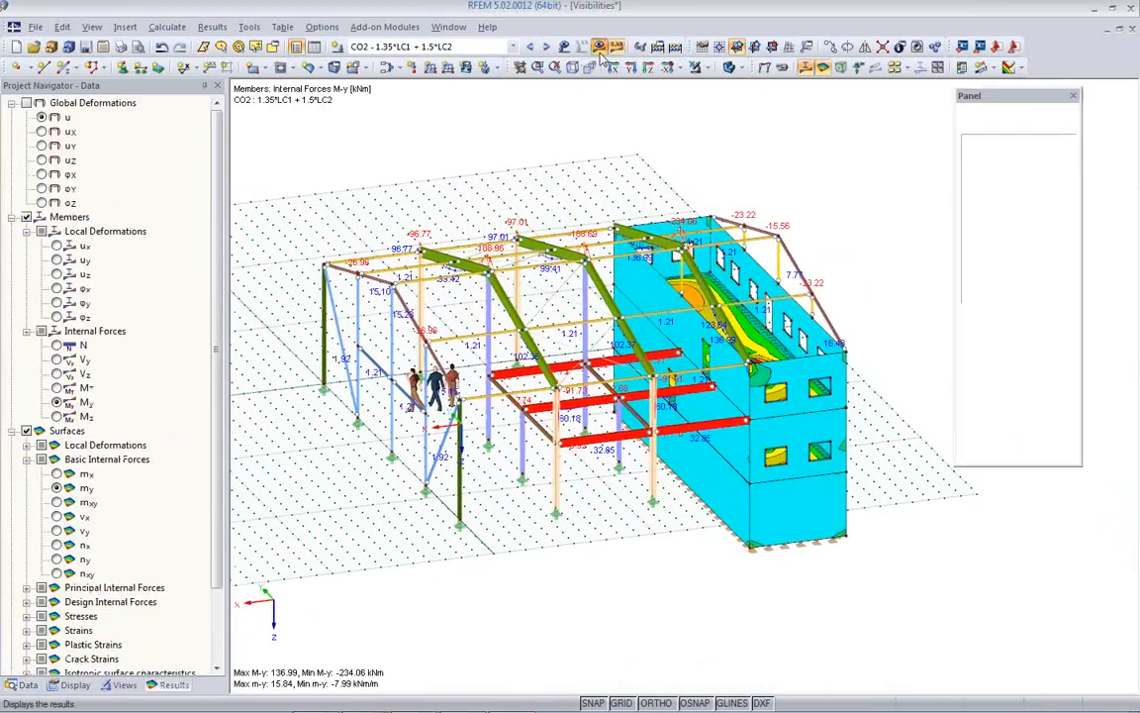
{"action": "left_click", "coordinate": [121, 684]}
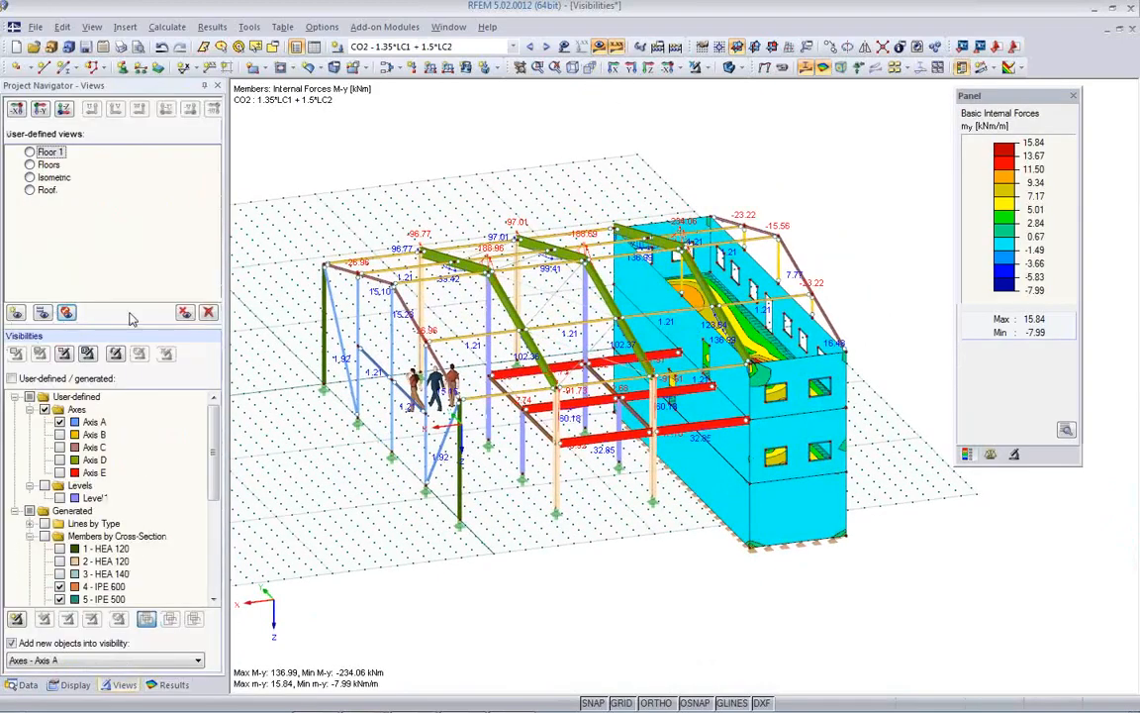
{"action": "left_click", "coordinate": [29, 164]}
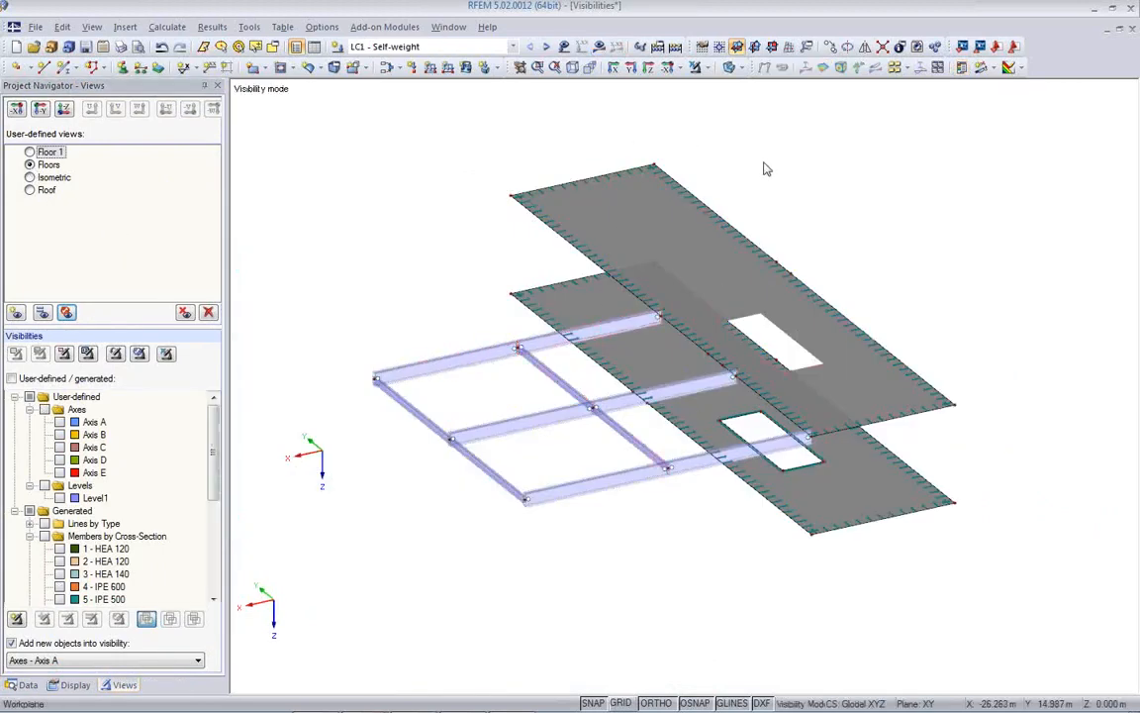
Select load combination CO2 and display its global deformations u on the Floors view
{"action": "left_click", "coordinate": [600, 48]}
{"action": "left_click", "coordinate": [596, 396]}
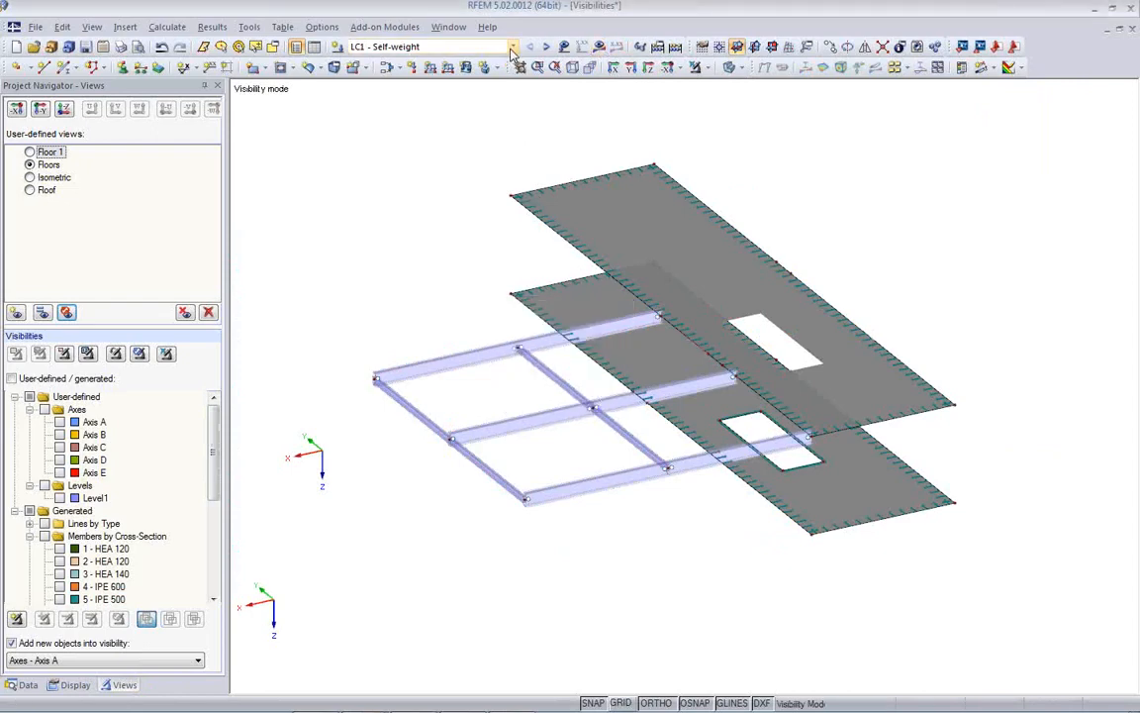
{"action": "left_click", "coordinate": [462, 47]}
{"action": "left_click", "coordinate": [499, 113]}
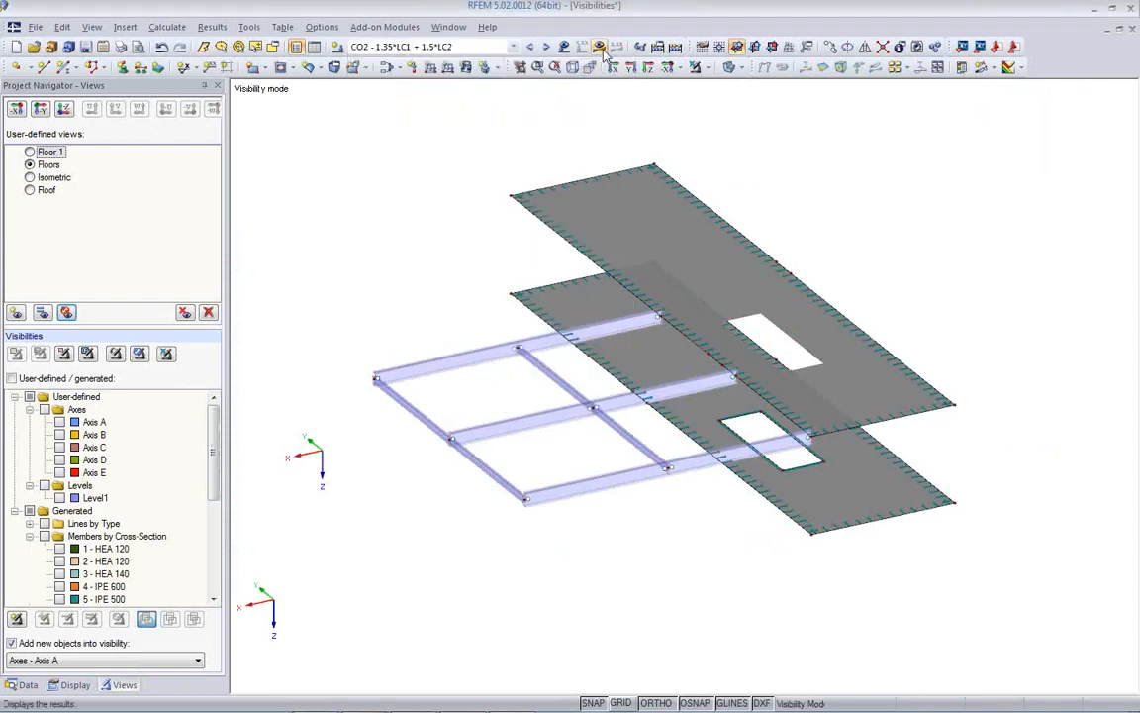
{"action": "middle_click_drag", "start_coordinate": [804, 313], "coordinate": [752, 330]}
Make the solid rendering transparent and display the basic internal force my on the slabs together with the member moments My
{"action": "left_click", "coordinate": [730, 66]}
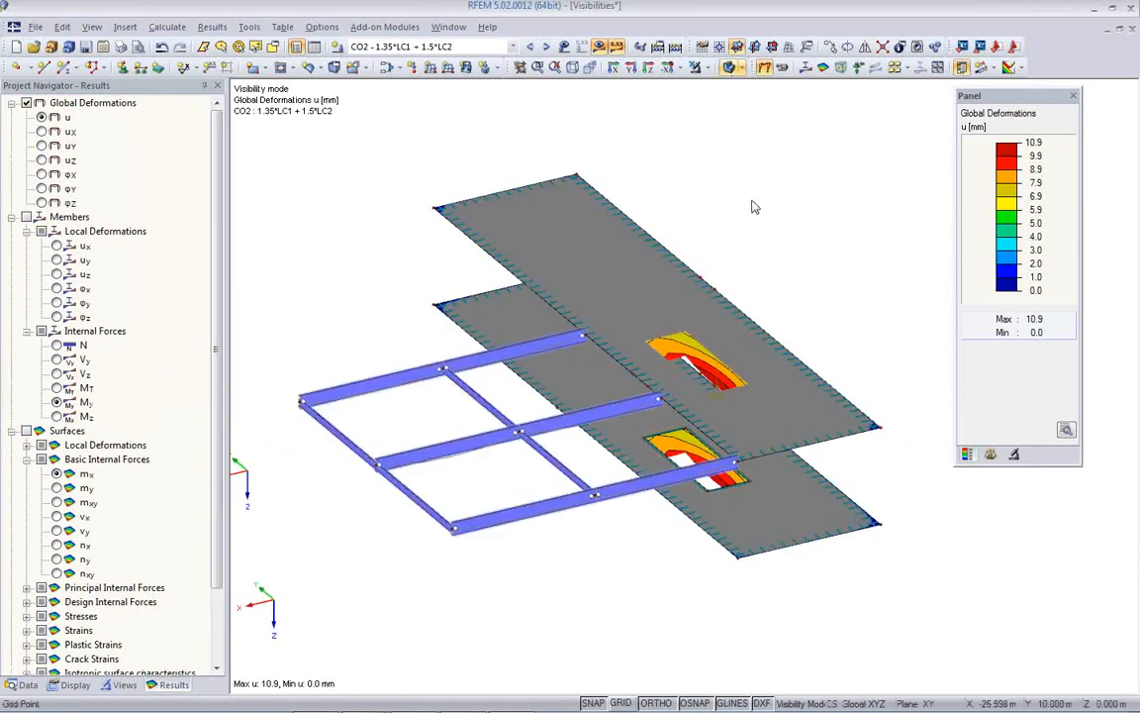
{"action": "middle_click_drag", "start_coordinate": [616, 405], "coordinate": [667, 423], "text": "ctrl"}
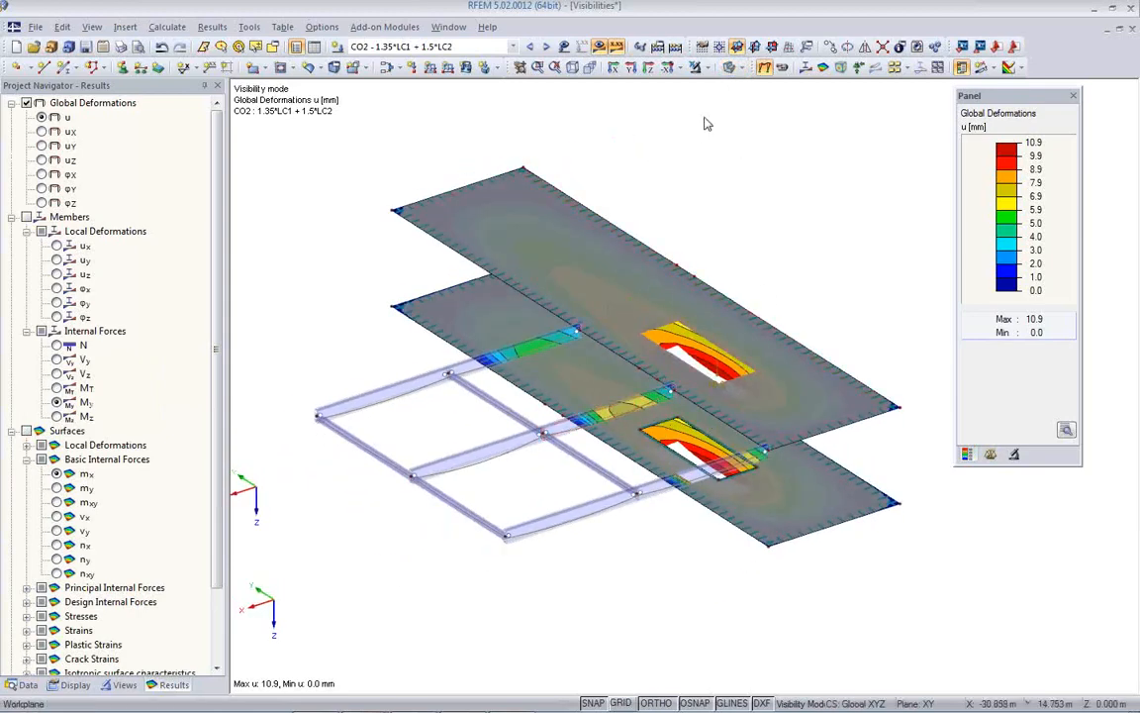
{"action": "left_click", "coordinate": [57, 488]}
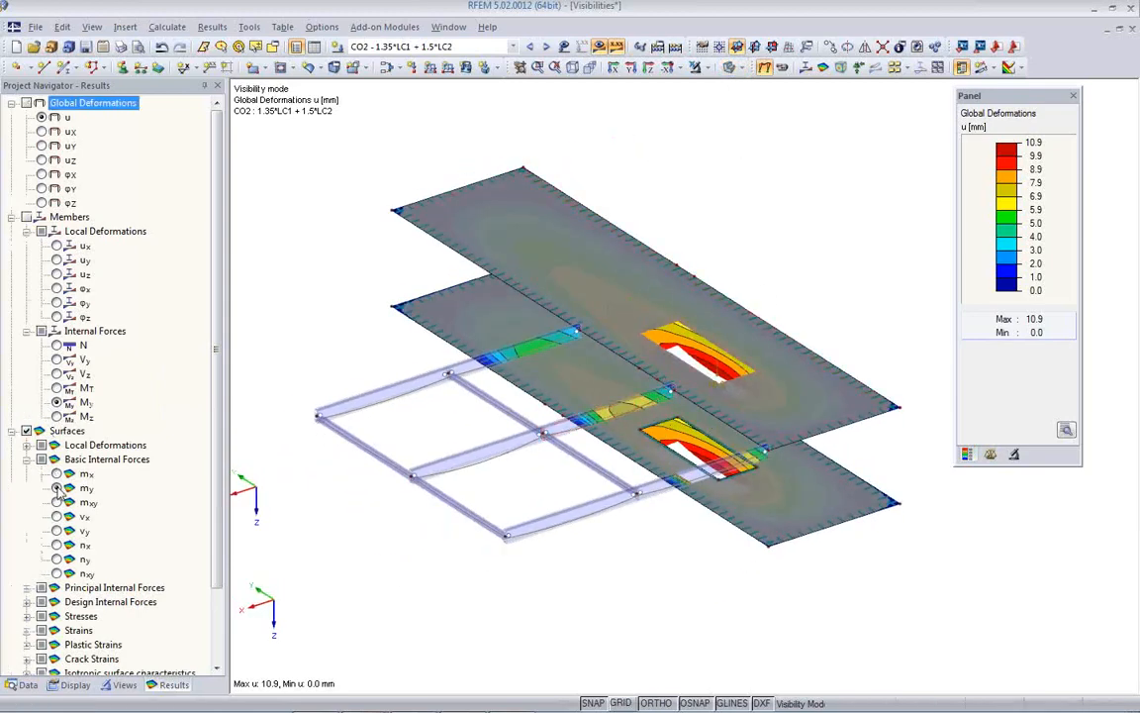
{"action": "middle_click_drag", "start_coordinate": [511, 443], "coordinate": [505, 508], "text": "ctrl"}
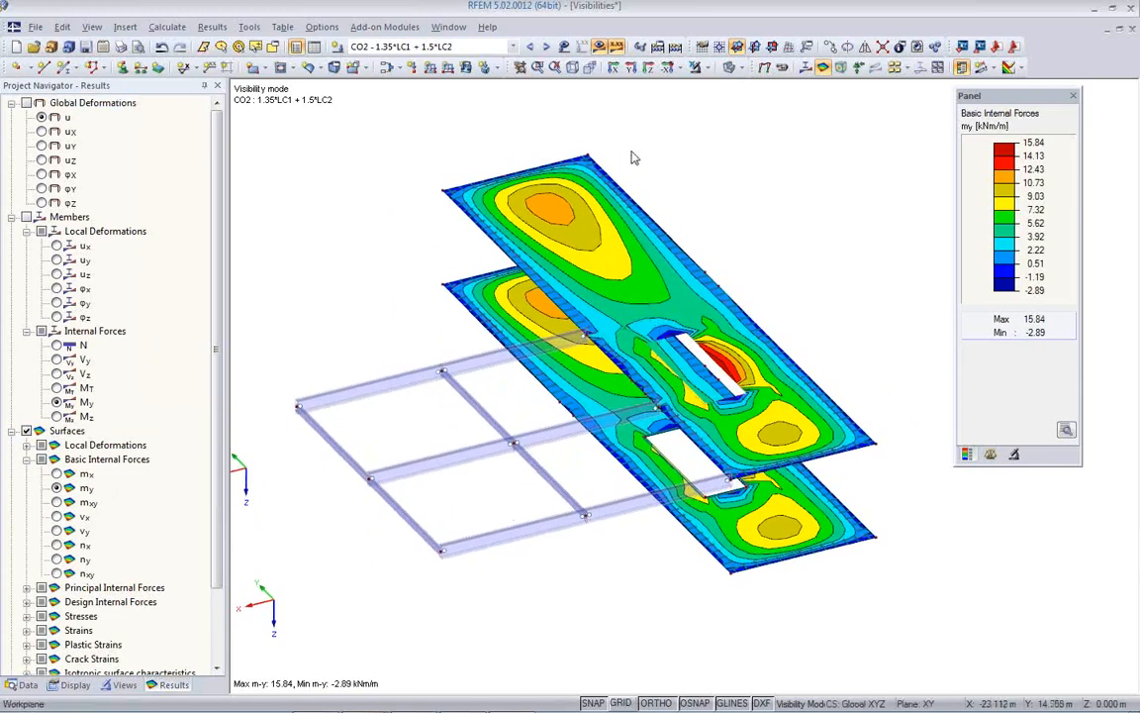
{"action": "left_click", "coordinate": [803, 71]}
{"action": "middle_click_drag", "start_coordinate": [540, 442], "coordinate": [577, 391]}
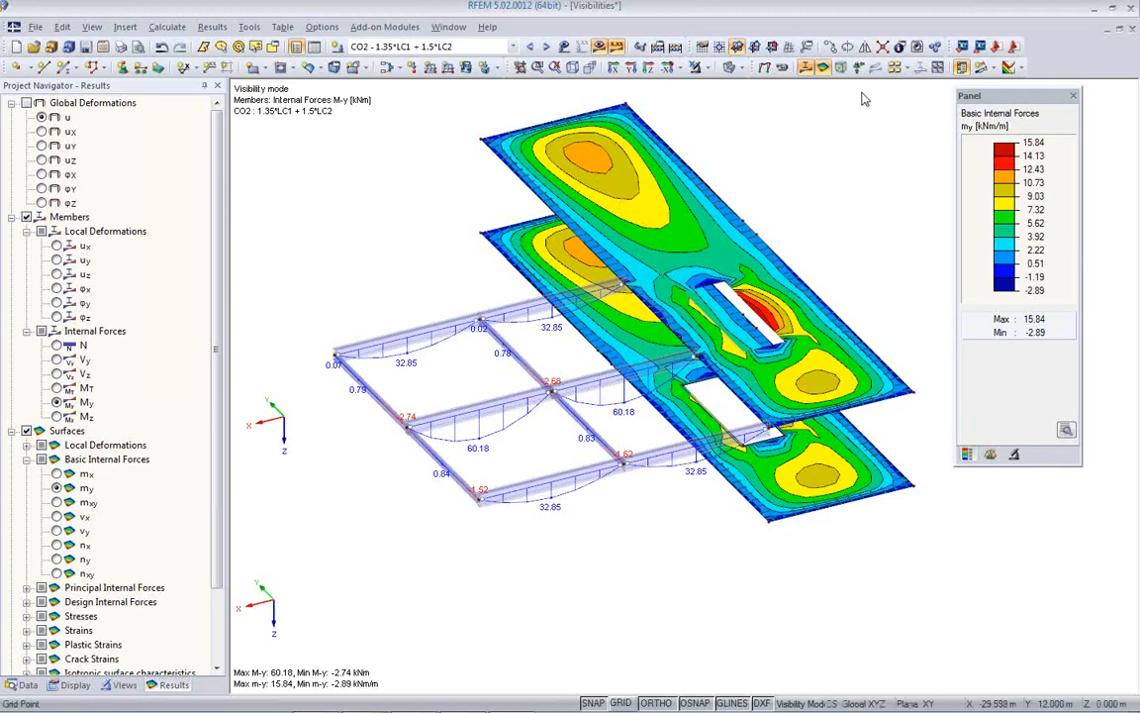
Show the my result values on the slab surfaces briefly and hide them again
{"action": "left_click", "coordinate": [896, 74]}
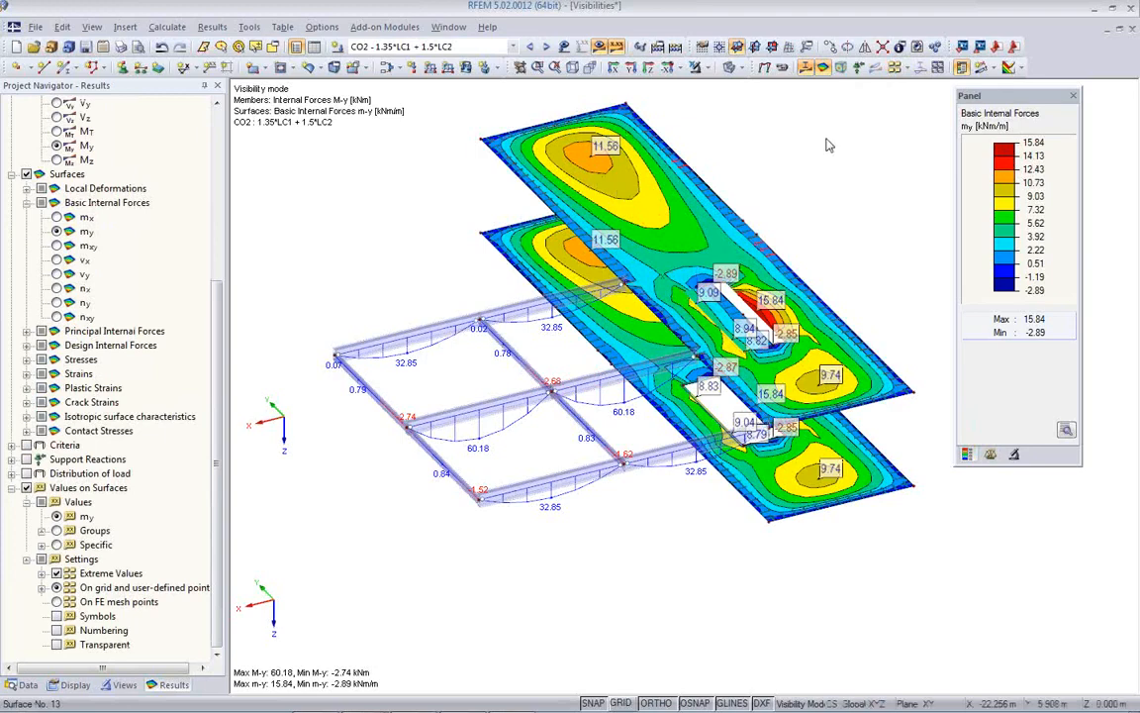
{"action": "left_click", "coordinate": [896, 67]}
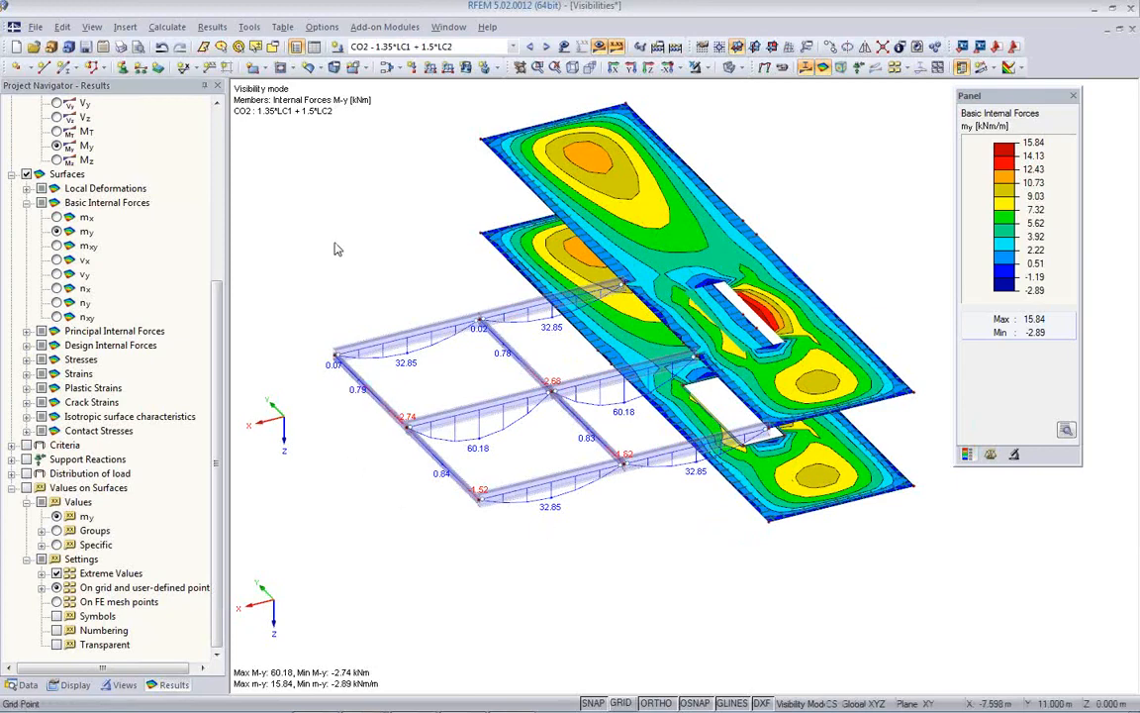
Query the object info of the IPE 500 floor beams to read their My moments along the members
{"action": "left_click", "coordinate": [249, 27]}
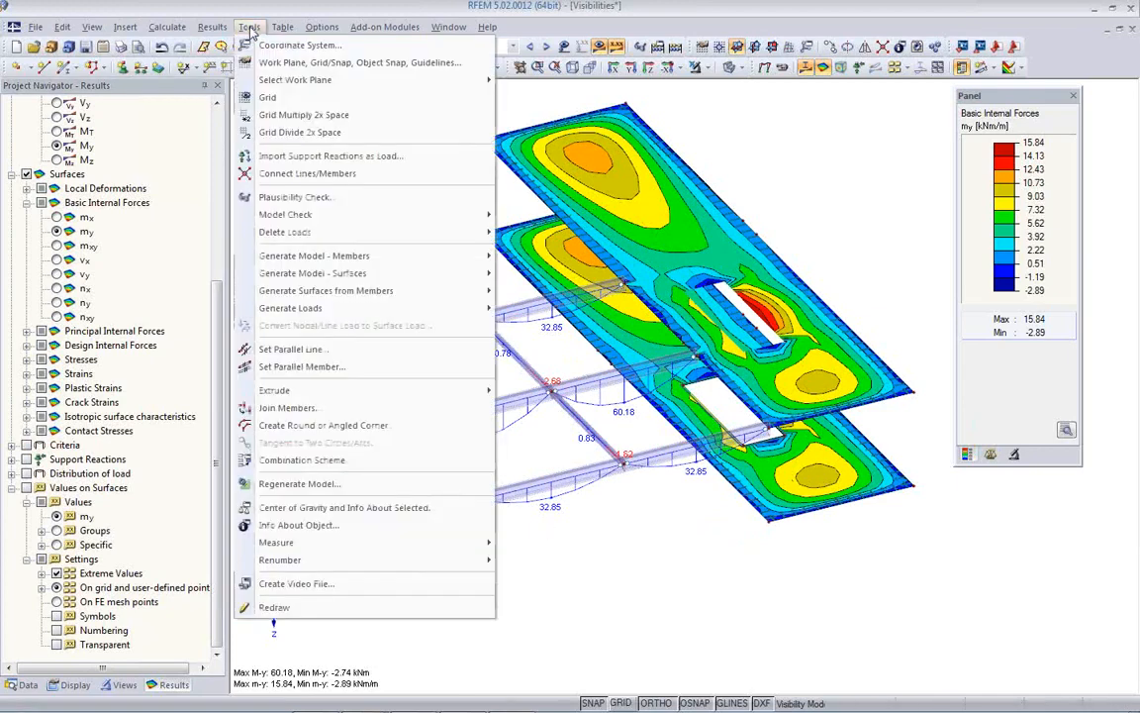
{"action": "left_click", "coordinate": [303, 526]}
{"action": "mouse_move", "coordinate": [383, 342]}
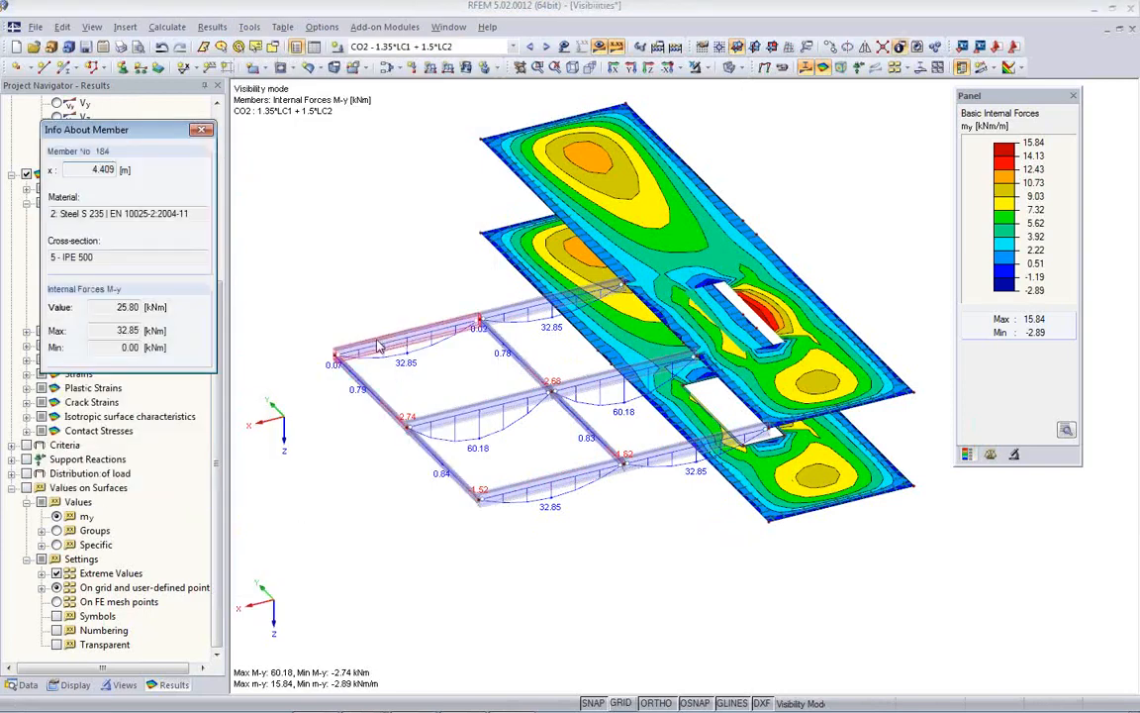
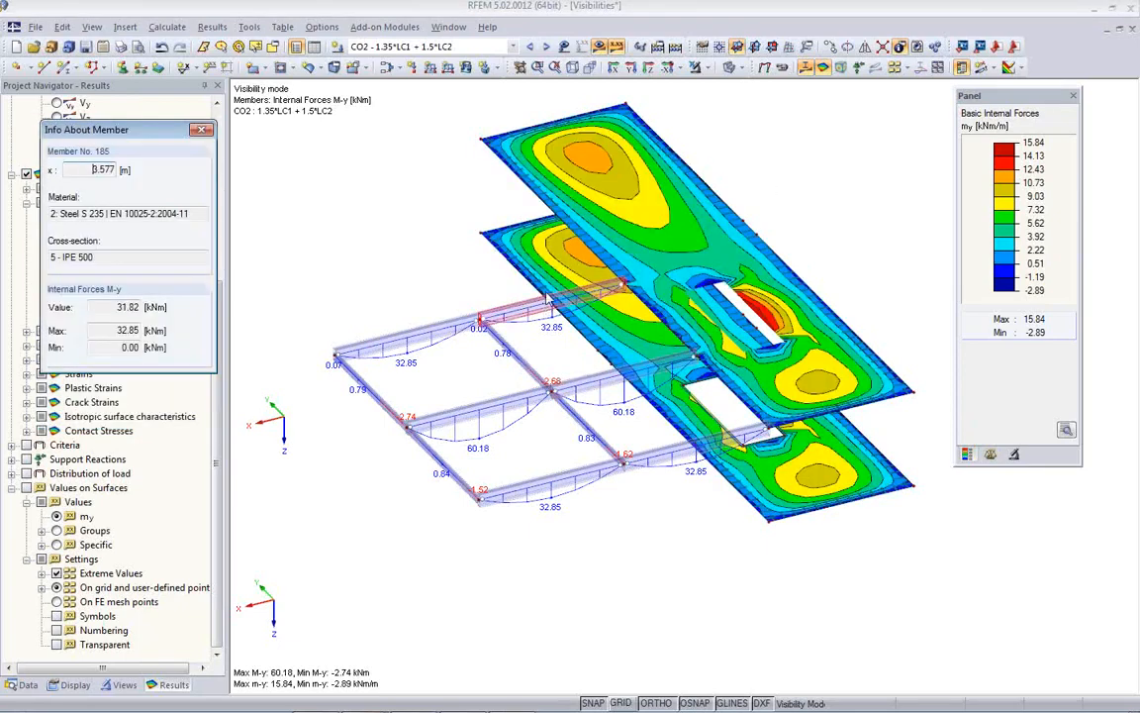
Render the members as solid and examine the object info with my results on the slab surfaces, then end the query
{"action": "left_click", "coordinate": [736, 67]}
{"action": "left_click", "coordinate": [782, 103]}
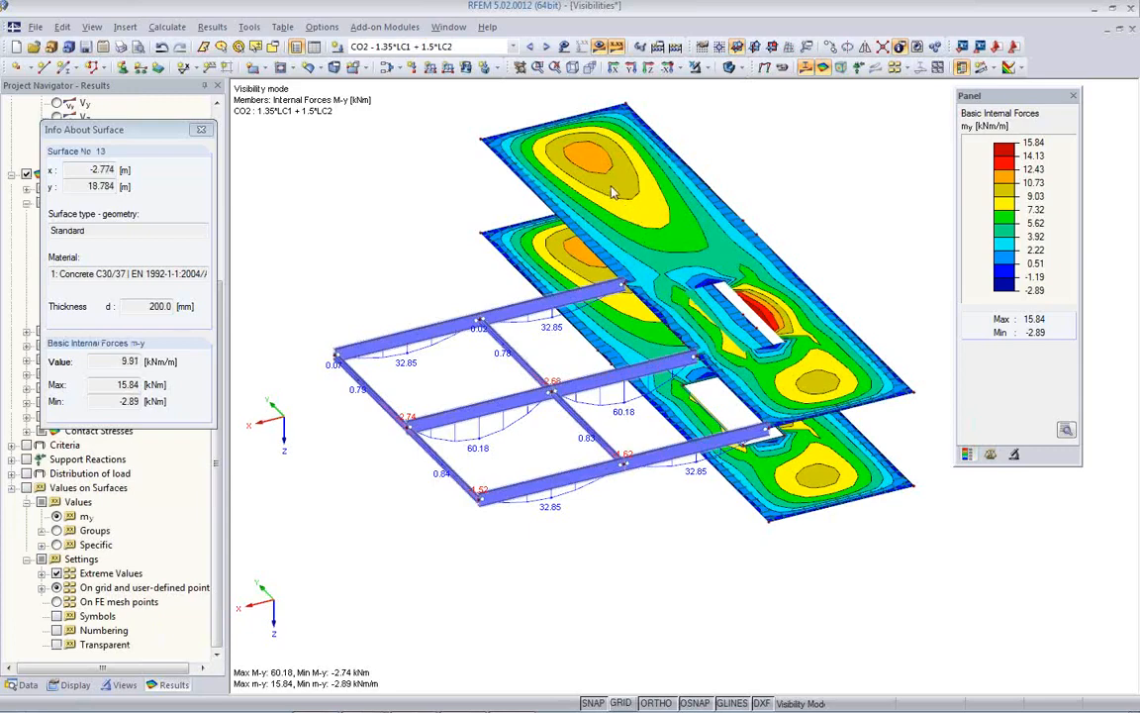
{"action": "left_click", "coordinate": [669, 170]}
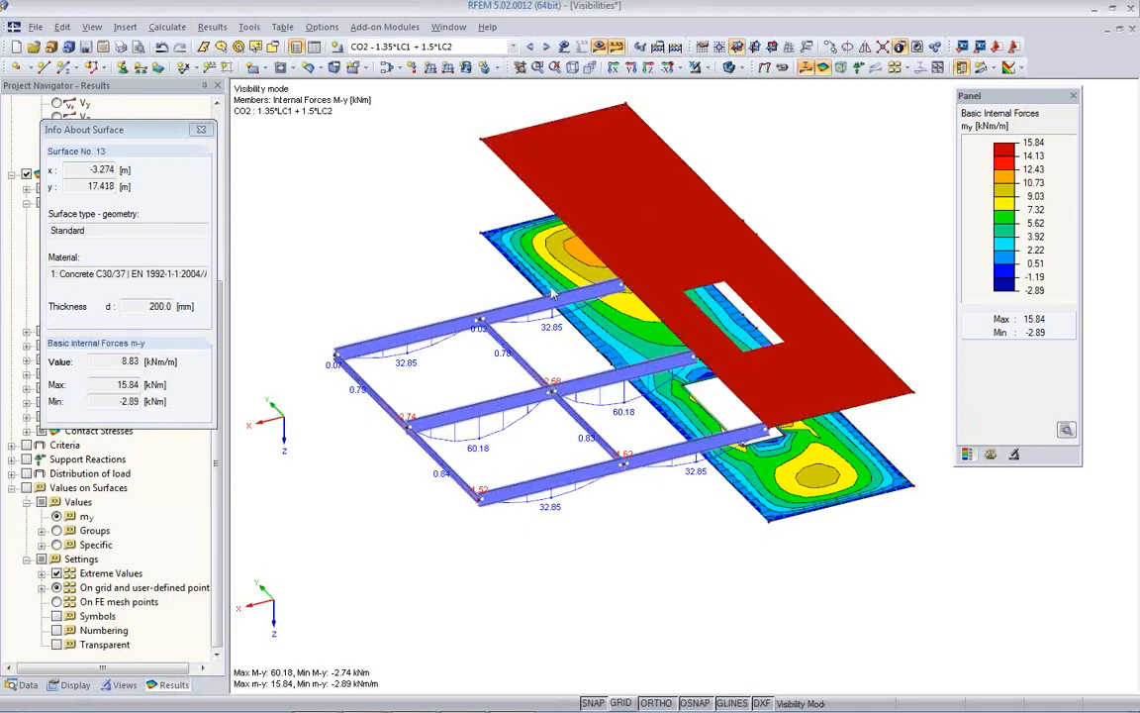
{"action": "left_click", "coordinate": [495, 258]}
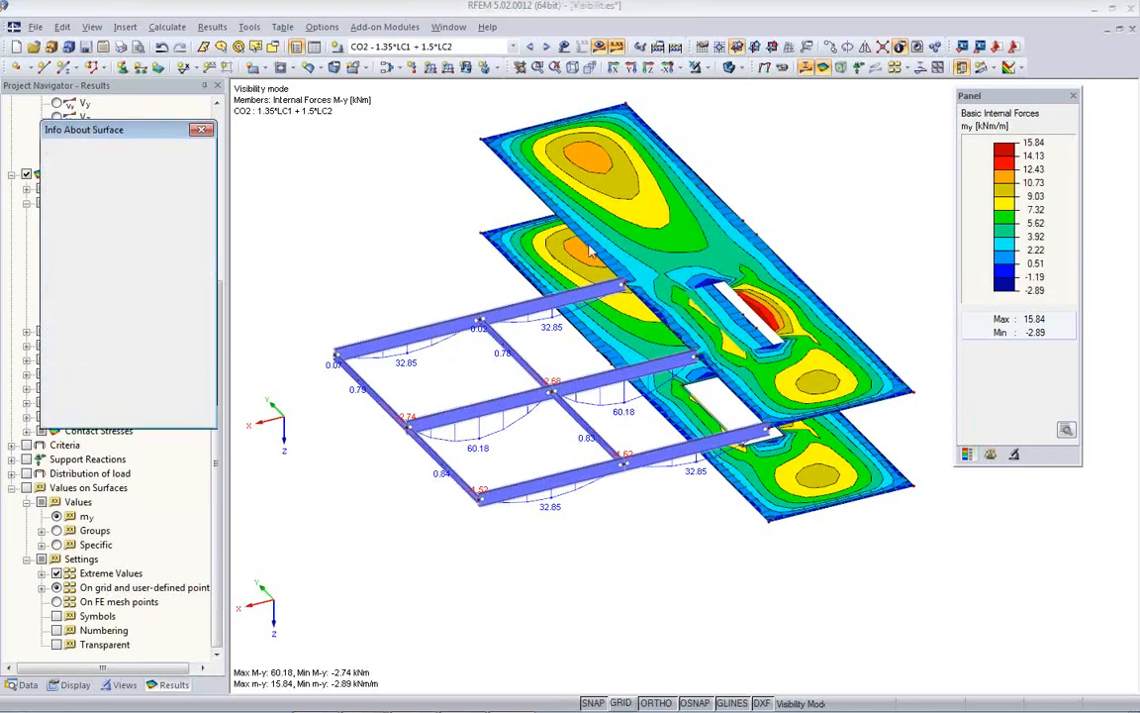
{"action": "middle_click_drag", "start_coordinate": [483, 363], "coordinate": [414, 356], "text": "ctrl"}
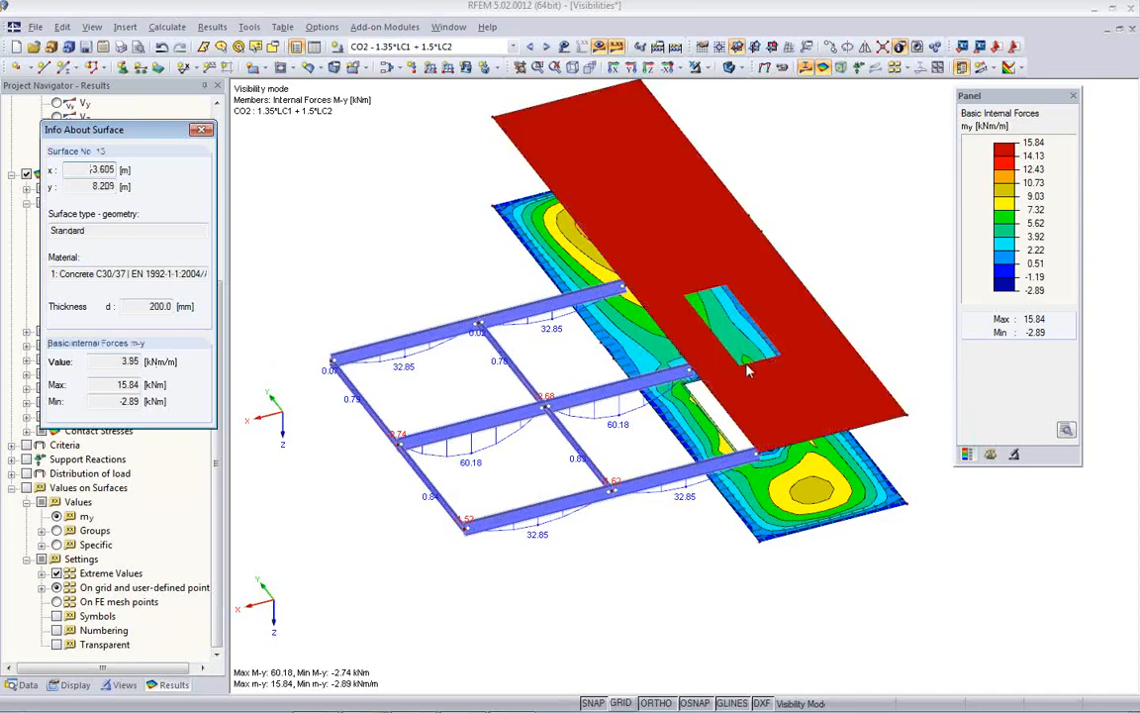
{"action": "scroll", "coordinate": [483, 571], "scroll_direction": "down", "scroll_amount": 2}
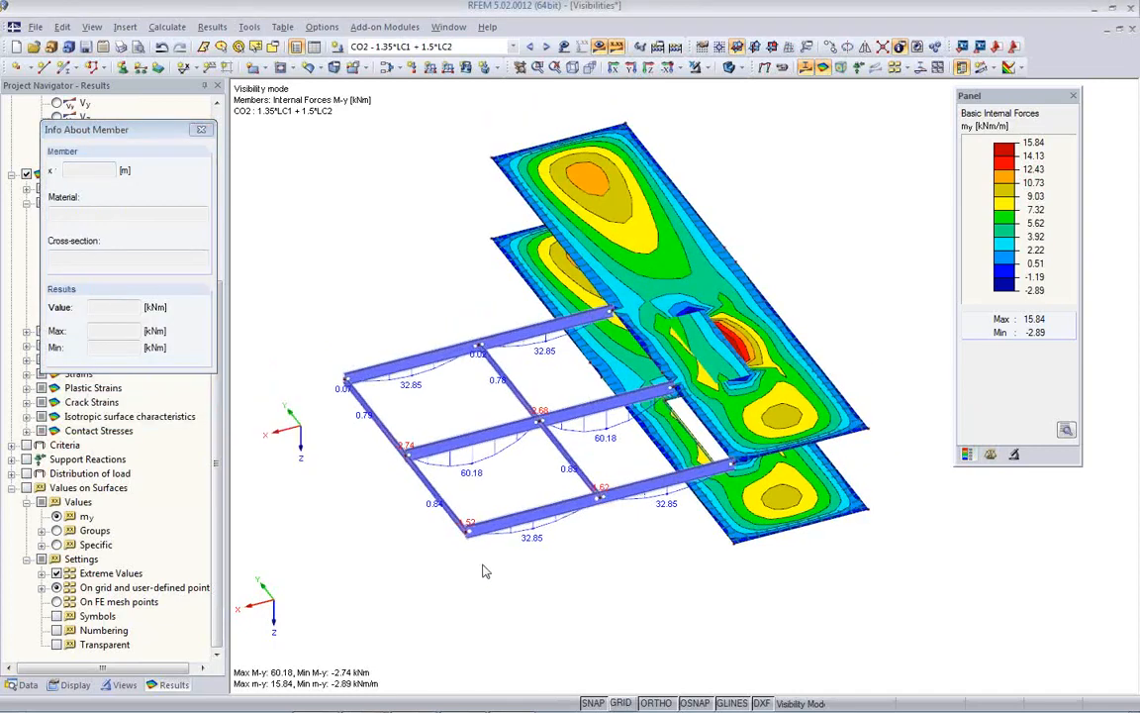
{"action": "left_click", "coordinate": [201, 132]}
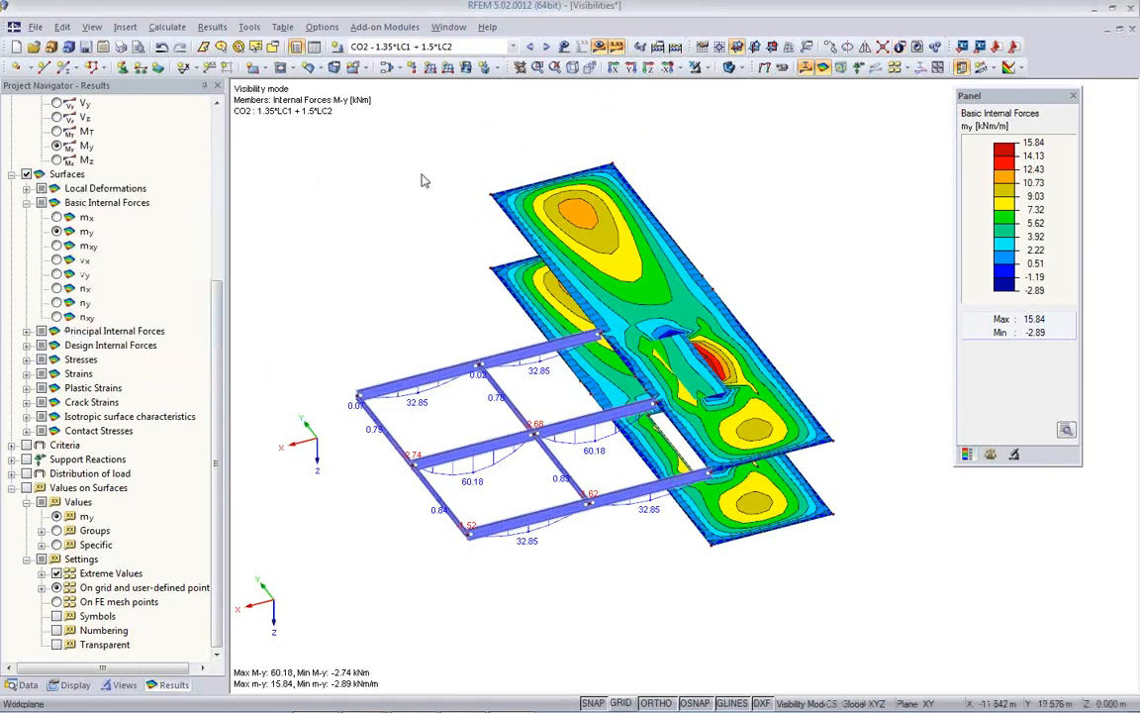
Close the Visibilities model and open the model MemberLoads_EndForces from the Webinar project
{"action": "left_click", "coordinate": [1132, 29]}
{"action": "left_click", "coordinate": [515, 352]}
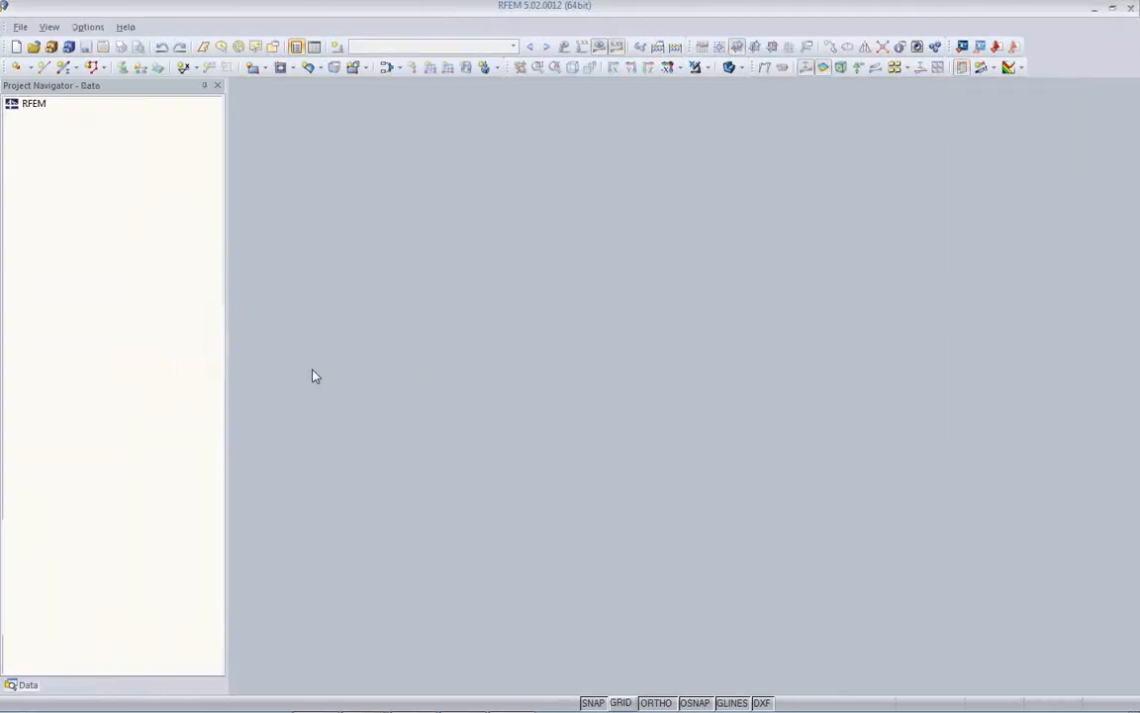
{"action": "left_click", "coordinate": [50, 47]}
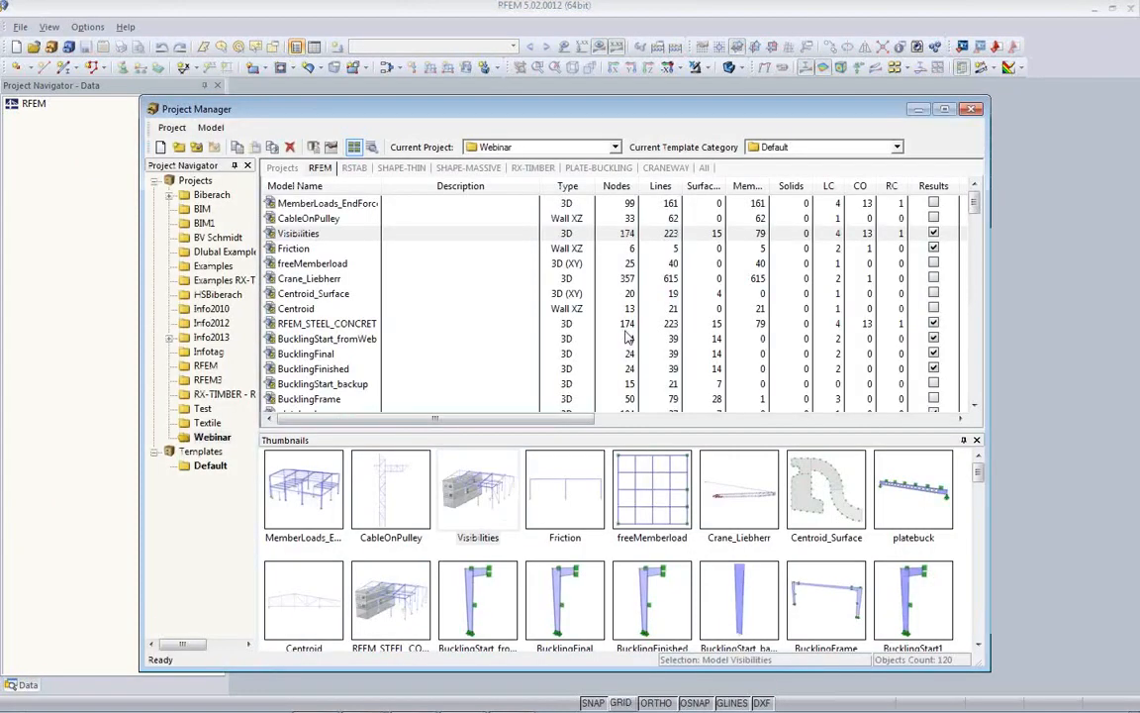
{"action": "left_click", "coordinate": [294, 500]}
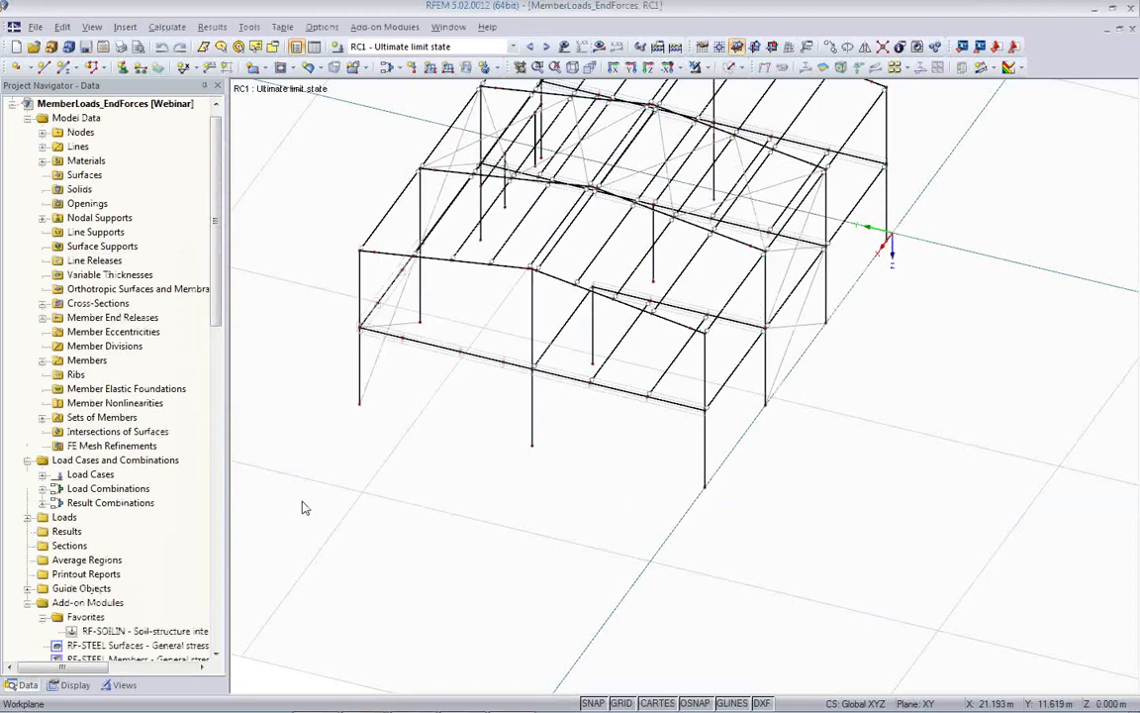
Create a visibility by window around the intermediate floor level in the side view, isolating the floor beams
{"action": "middle_click_drag", "start_coordinate": [755, 470], "coordinate": [621, 484], "text": "ctrl"}
{"action": "scroll", "coordinate": [621, 484], "scroll_direction": "down", "scroll_amount": 1}
{"action": "middle_click_drag", "start_coordinate": [690, 482], "coordinate": [471, 413], "text": "ctrl"}
{"action": "mouse_move", "coordinate": [614, 381]}
{"action": "middle_mouse_down", "text": "ctrl"}
{"action": "mouse_move", "coordinate": [642, 389]}
{"action": "mouse_move", "coordinate": [638, 374]}
{"action": "mouse_move", "coordinate": [611, 370]}
{"action": "middle_mouse_up", "text": "ctrl"}
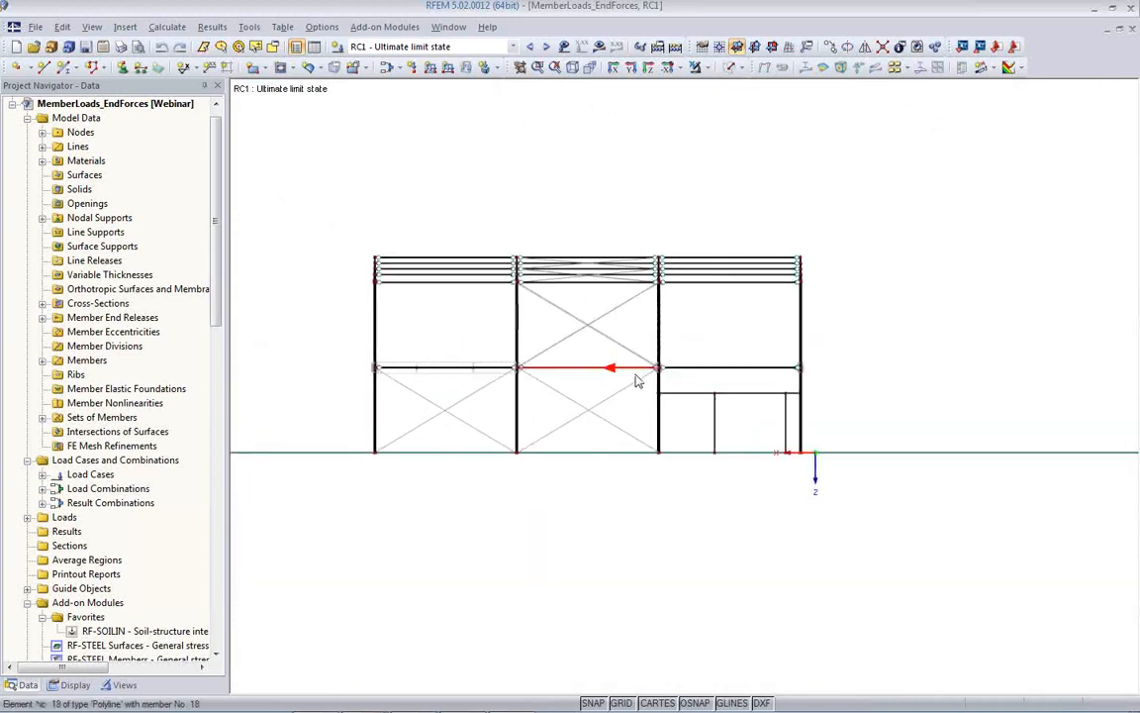
{"action": "left_click", "coordinate": [707, 70]}
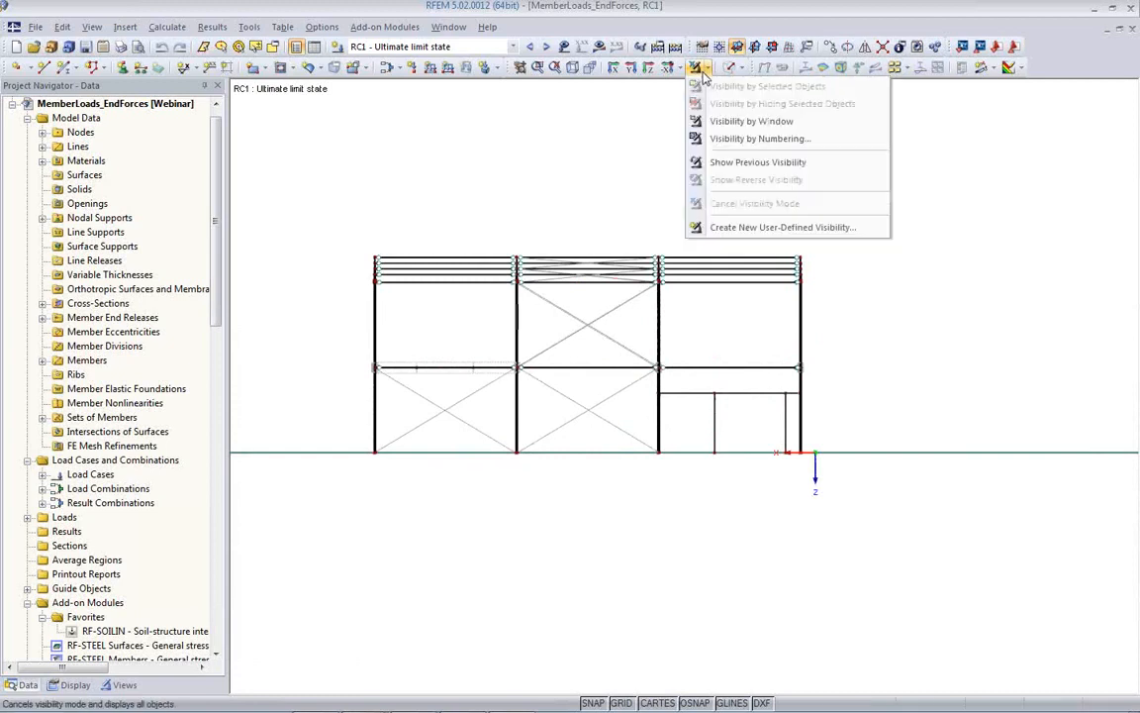
{"action": "left_click", "coordinate": [697, 120]}
{"action": "left_click", "coordinate": [709, 70]}
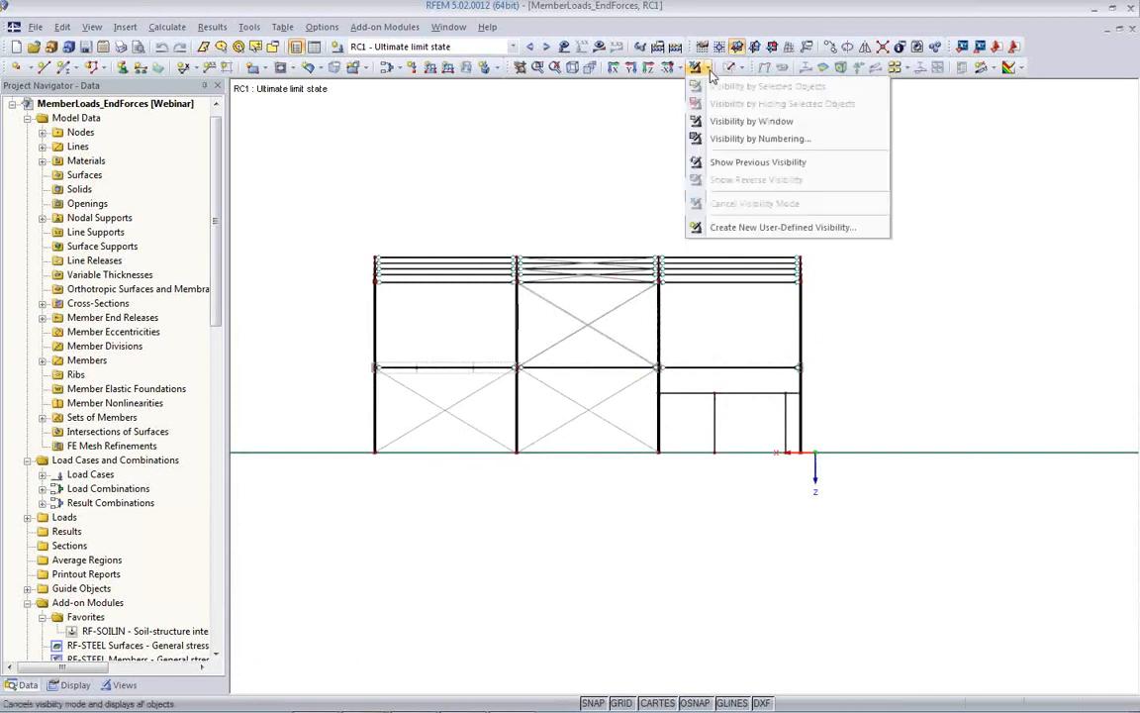
{"action": "left_click", "coordinate": [737, 121]}
{"action": "left_click_drag", "start_coordinate": [353, 364], "coordinate": [827, 377]}
{"action": "middle_click_drag", "start_coordinate": [530, 397], "coordinate": [1088, 509], "text": "ctrl"}
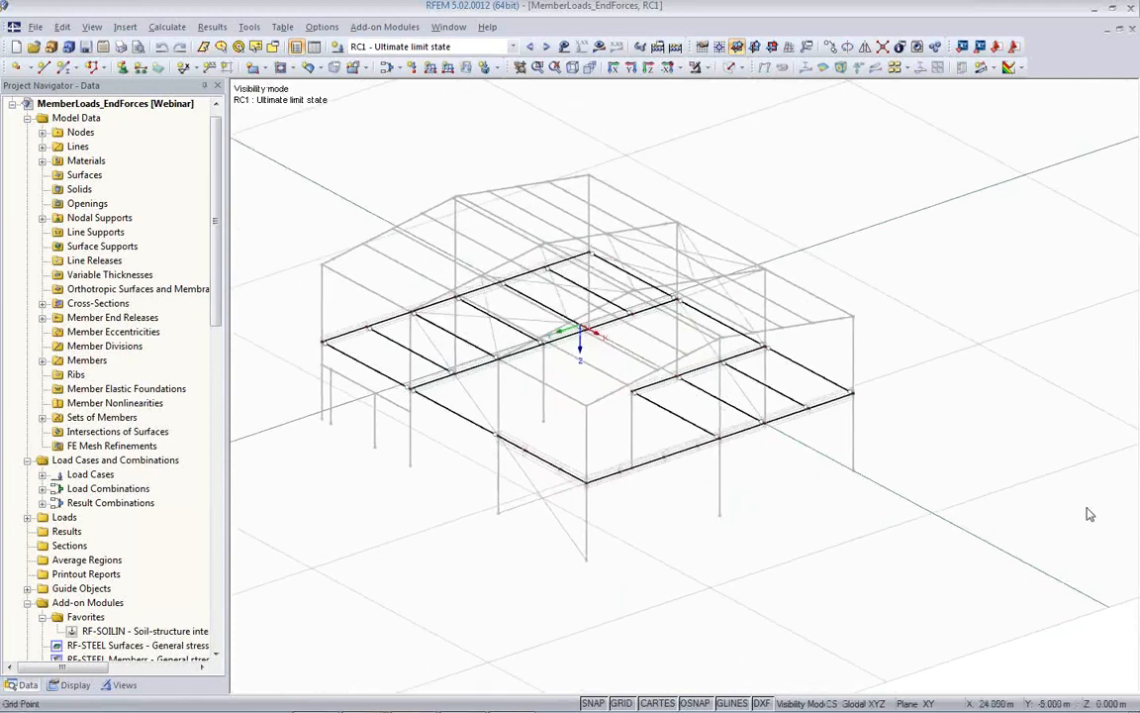
Turn off the display of hidden objects in the background and switch off the grid
{"action": "right_click", "coordinate": [451, 116]}
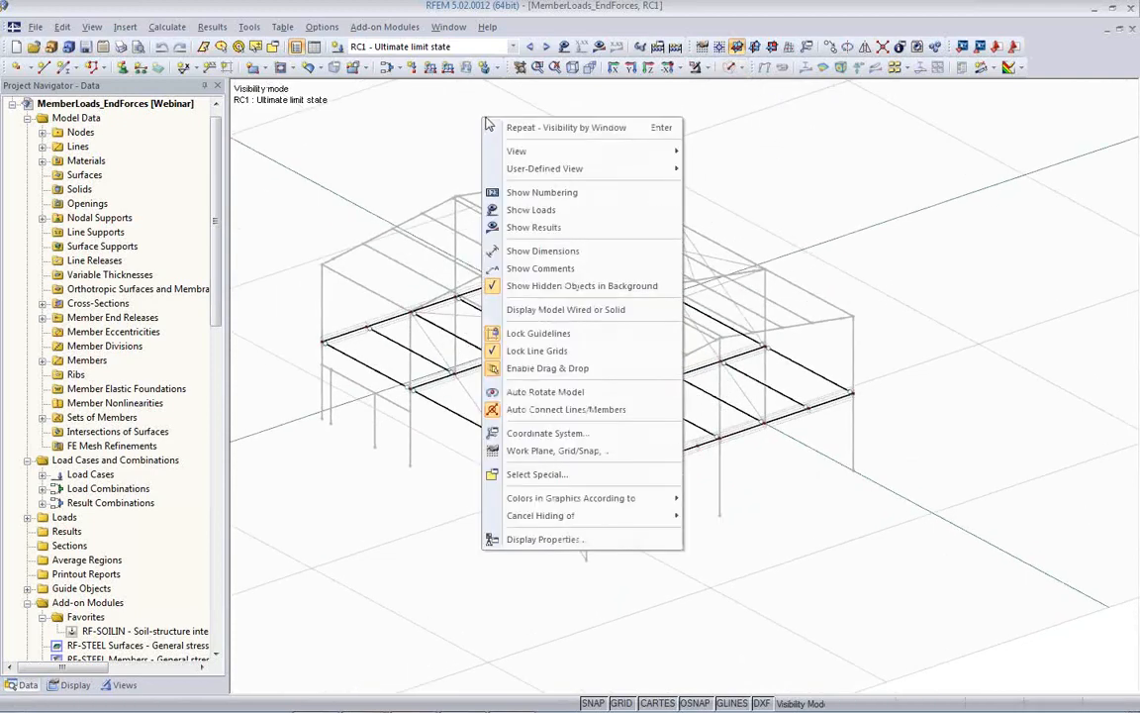
{"action": "left_click", "coordinate": [554, 288]}
{"action": "left_click", "coordinate": [621, 702]}
{"action": "middle_click_drag", "start_coordinate": [547, 503], "coordinate": [599, 485], "text": "ctrl"}
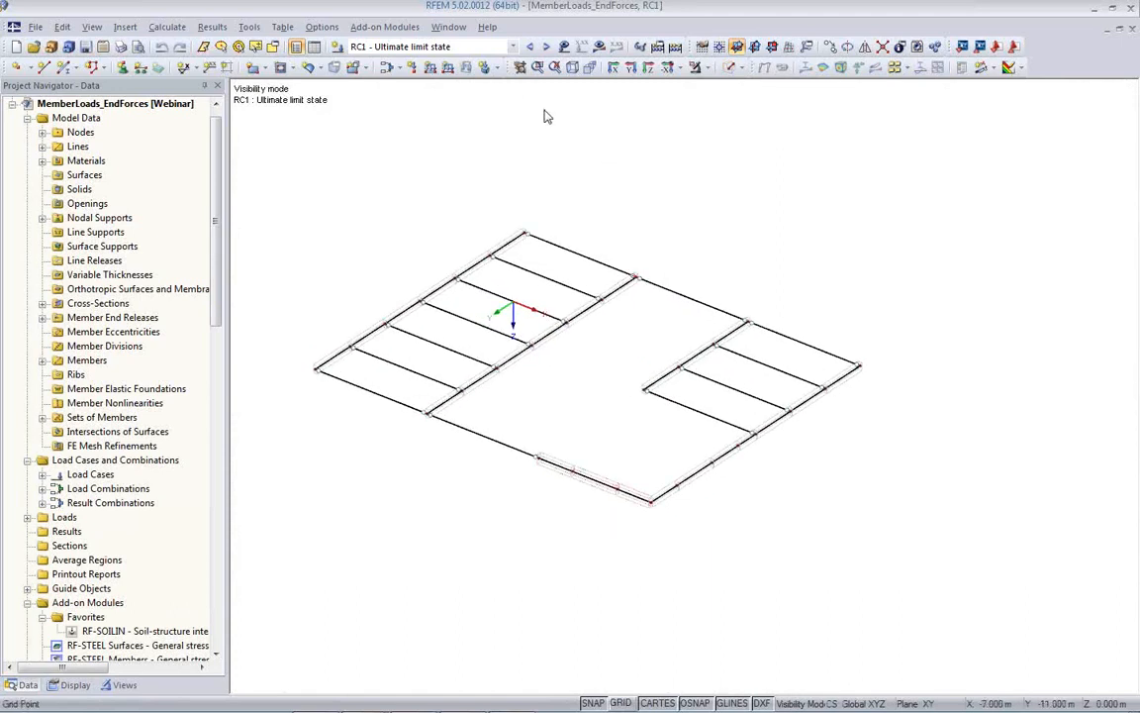
Calculate result combination RC1 and display both max and min values of My on the floor beams
{"action": "left_click", "coordinate": [599, 47]}
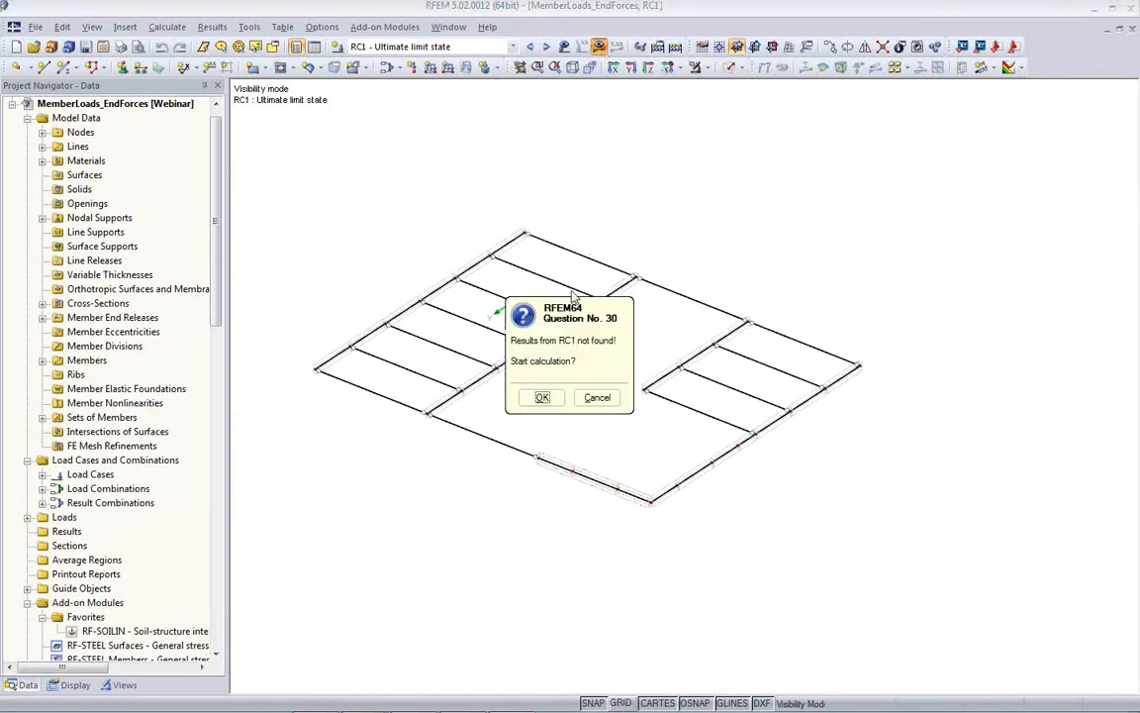
{"action": "left_click", "coordinate": [556, 399]}
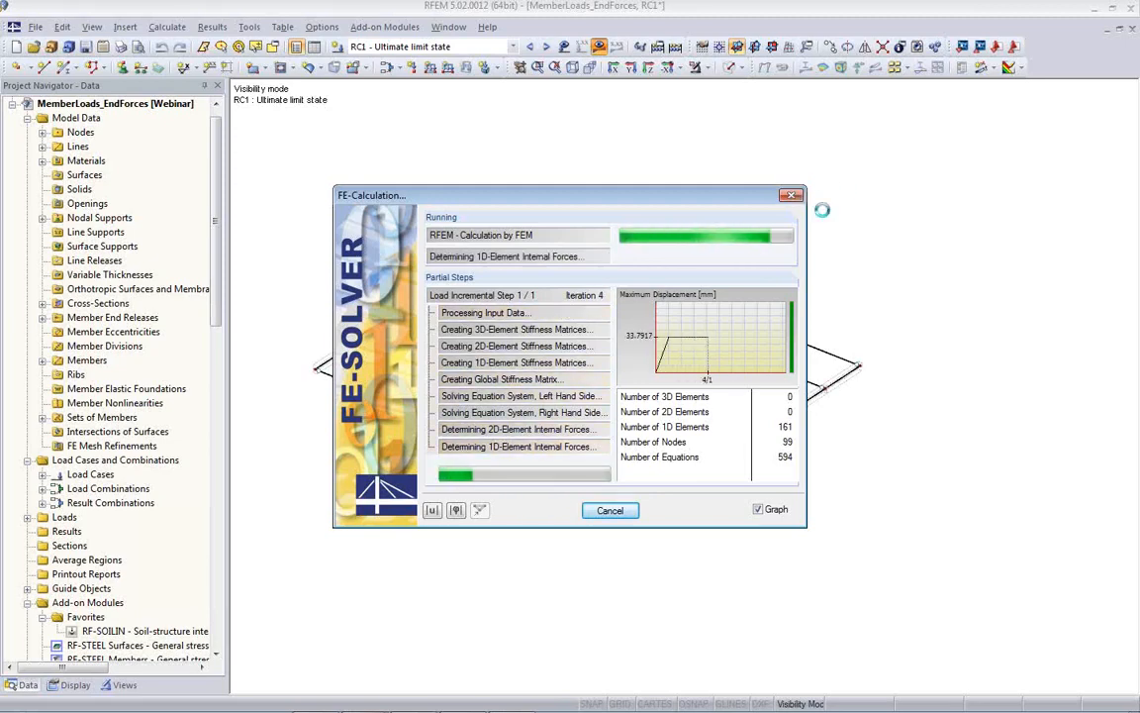
{"action": "middle_click_drag", "start_coordinate": [593, 519], "coordinate": [568, 476]}
{"action": "scroll", "coordinate": [585, 492], "scroll_direction": "up", "scroll_amount": 1}
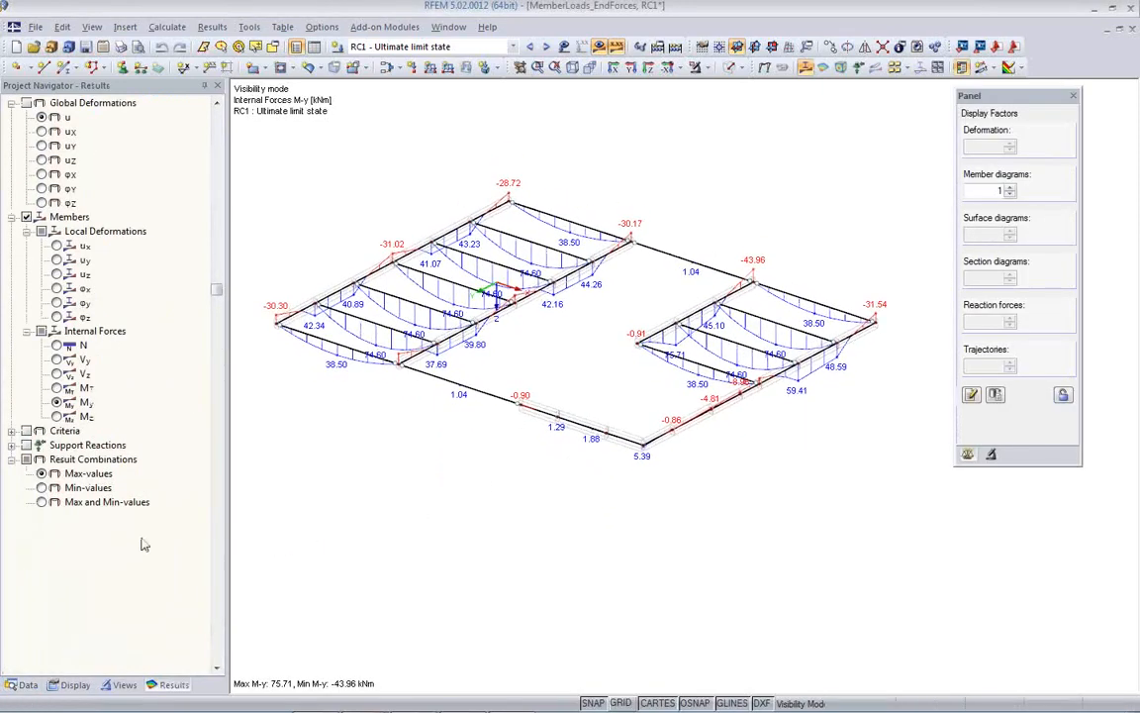
{"action": "left_click", "coordinate": [41, 502]}
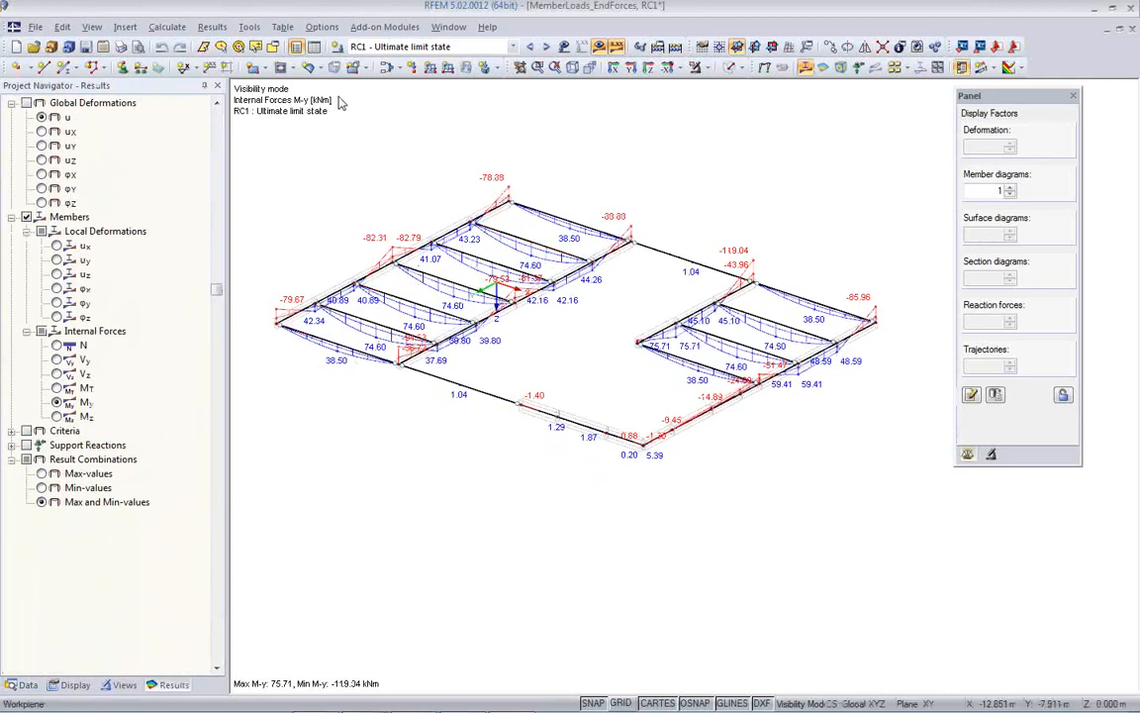
Display the result tables and show the table Set of Members - Internal Forces for RC1
{"action": "left_click", "coordinate": [313, 46]}
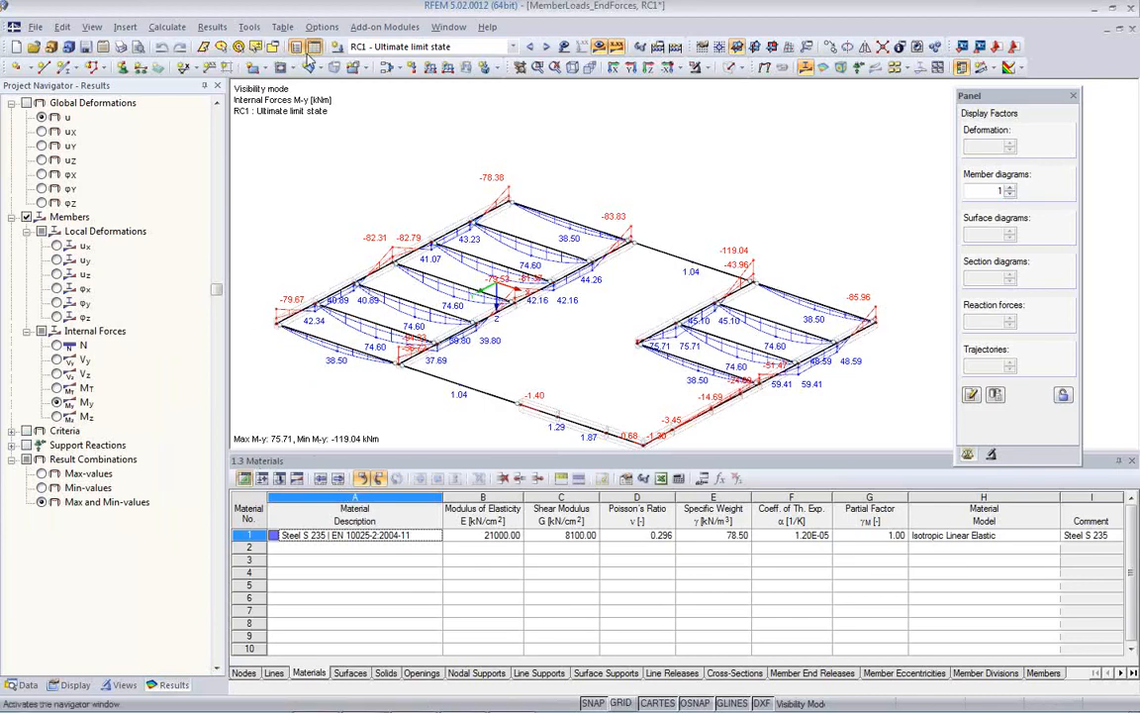
{"action": "left_click", "coordinate": [296, 479]}
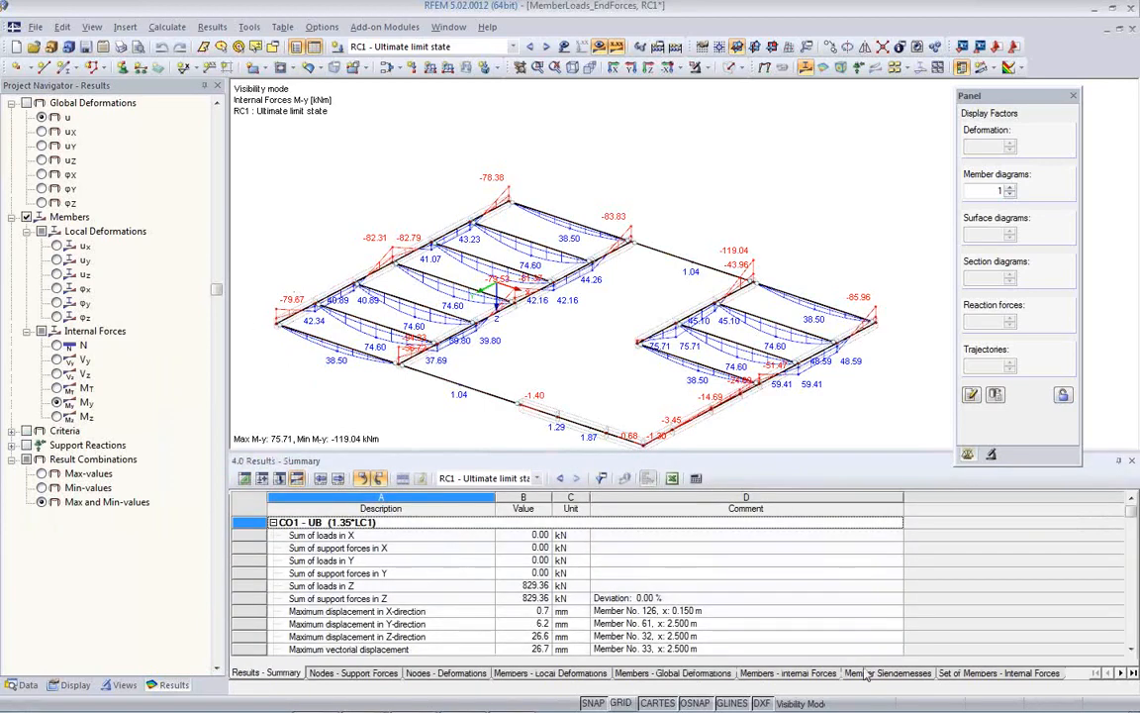
{"action": "left_click", "coordinate": [950, 675]}
Select set of members No. 8 at the floor's front corner and enlarge the table to examine its internal forces
{"action": "middle_click_drag", "start_coordinate": [581, 443], "coordinate": [584, 364]}
{"action": "scroll", "coordinate": [584, 361], "scroll_direction": "up", "scroll_amount": 3}
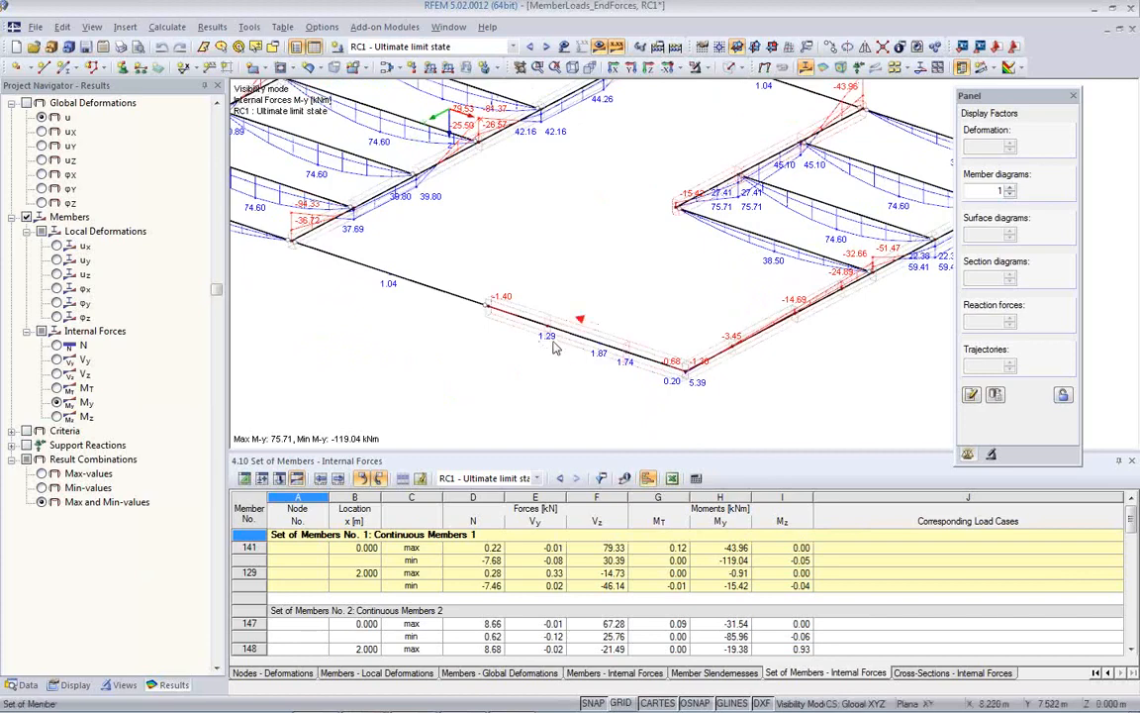
{"action": "middle_click_drag", "start_coordinate": [792, 346], "coordinate": [606, 329]}
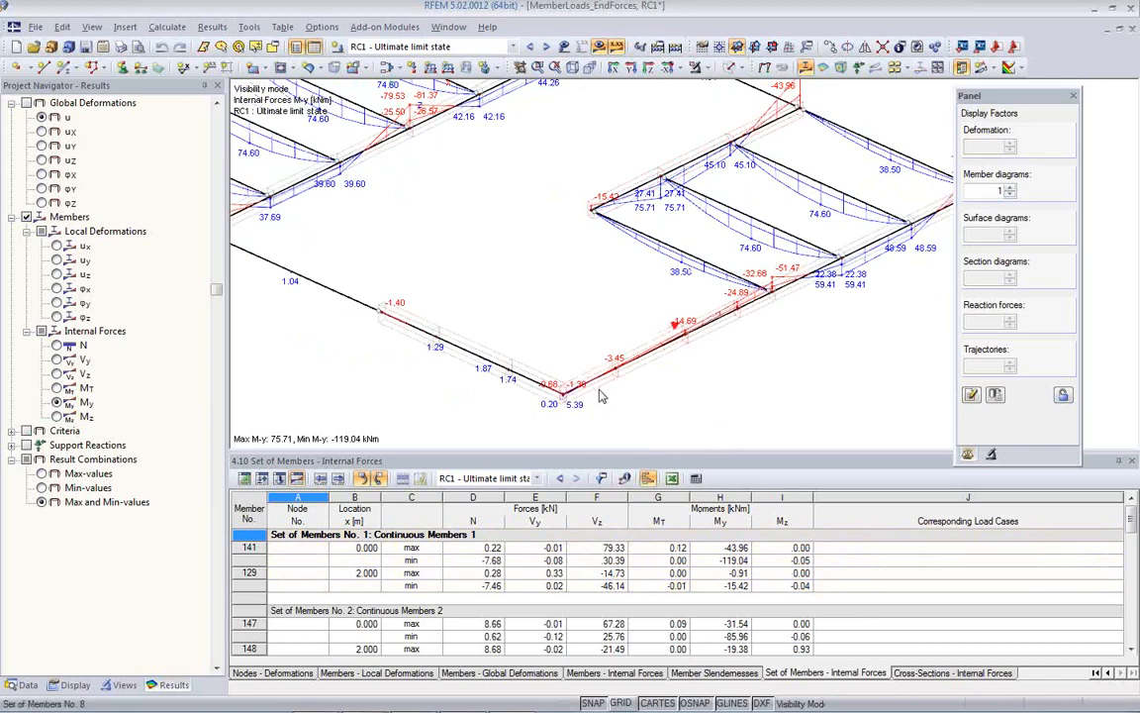
{"action": "left_click", "coordinate": [599, 394]}
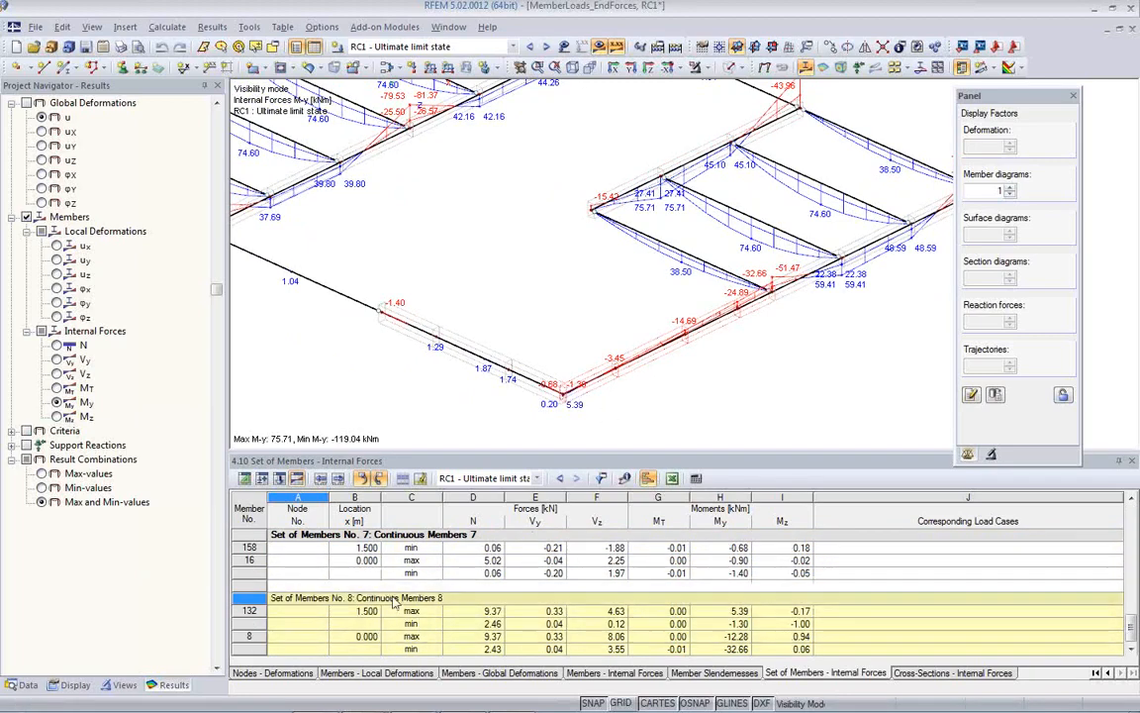
{"action": "left_click_drag", "start_coordinate": [626, 452], "coordinate": [626, 415]}
{"action": "middle_click_drag", "start_coordinate": [743, 341], "coordinate": [949, 344]}
{"action": "scroll", "coordinate": [724, 301], "scroll_direction": "down", "scroll_amount": 2}
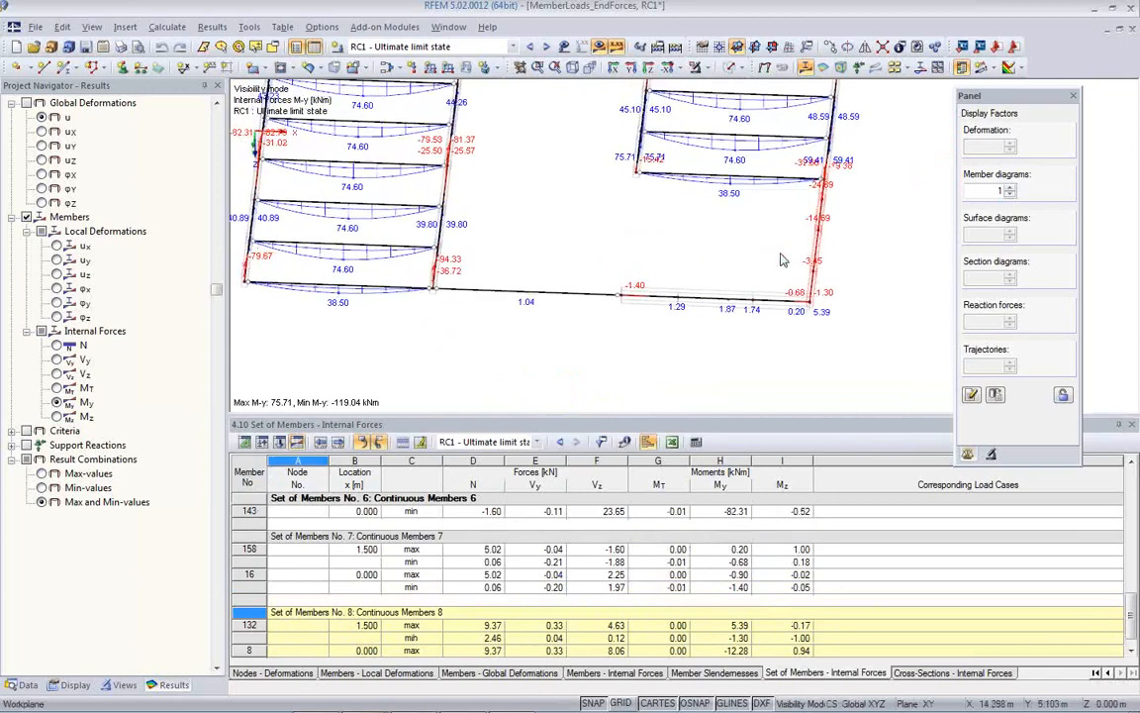
Select the joists in both floor bays and restrict the Members - Internal Forces table to the selected objects
{"action": "left_click", "coordinate": [748, 677]}
{"action": "left_click", "coordinate": [634, 677]}
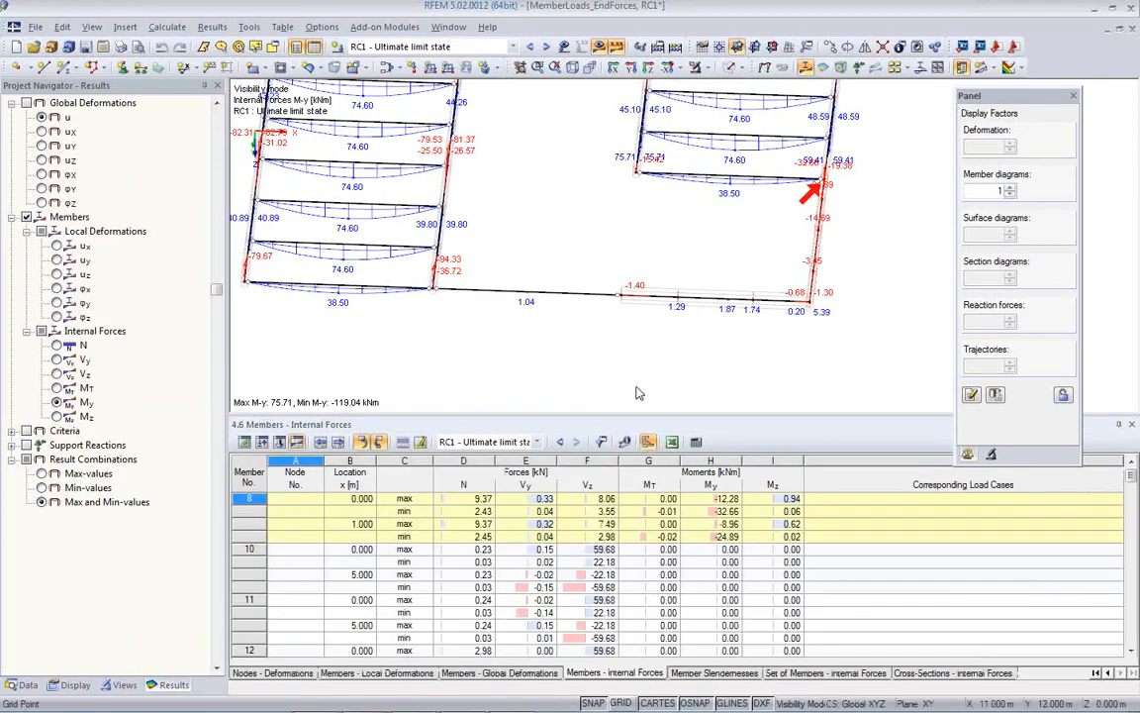
{"action": "middle_click_drag", "start_coordinate": [575, 348], "coordinate": [640, 333], "text": "ctrl"}
{"action": "middle_click_drag", "start_coordinate": [708, 206], "coordinate": [734, 263]}
{"action": "scroll", "coordinate": [734, 263], "scroll_direction": "up", "scroll_amount": 1}
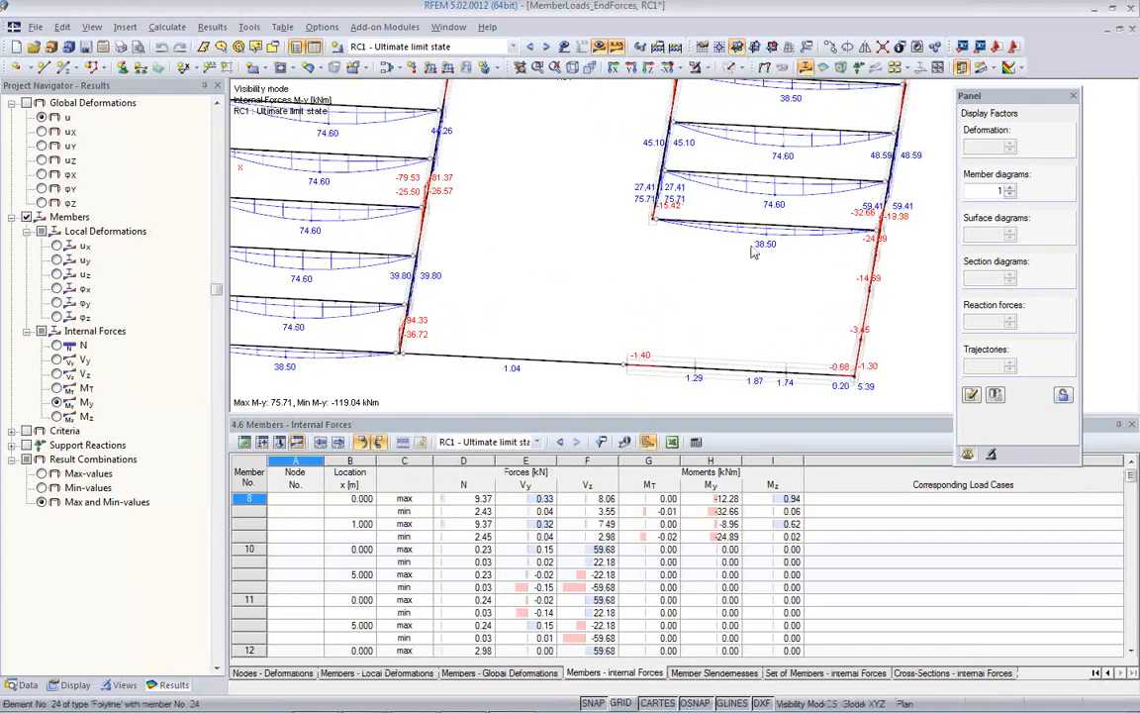
{"action": "middle_click_drag", "start_coordinate": [748, 270], "coordinate": [654, 302], "text": "ctrl"}
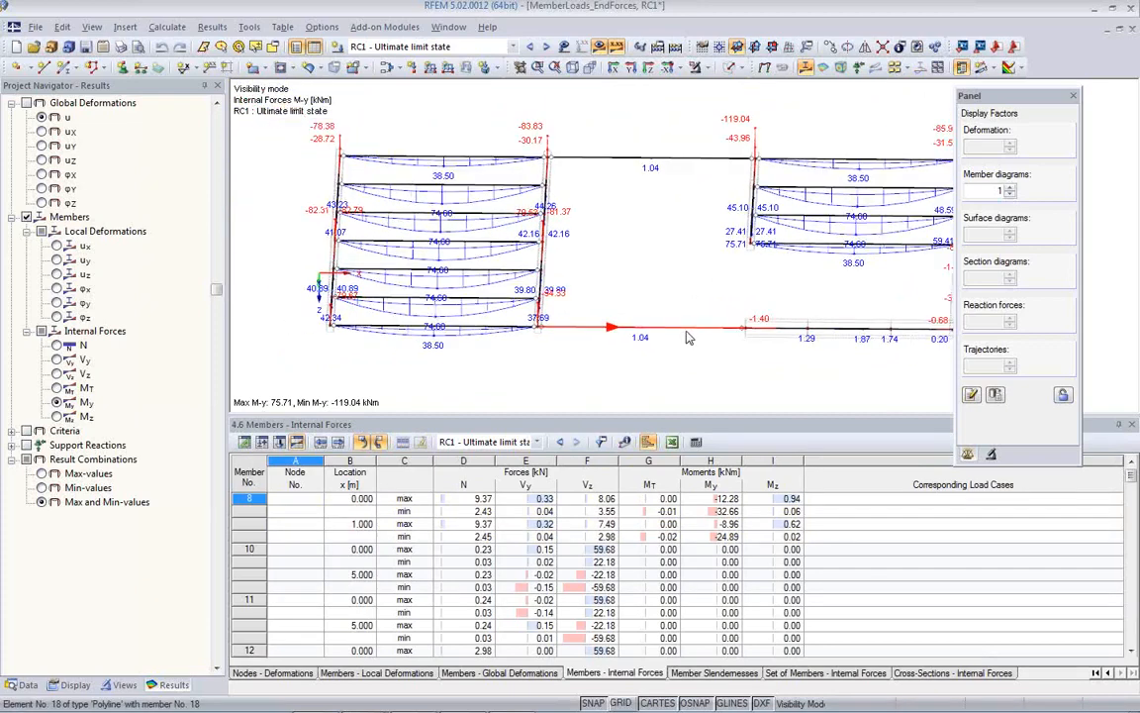
{"action": "left_click_drag", "start_coordinate": [890, 273], "coordinate": [857, 123], "text": "ctrl"}
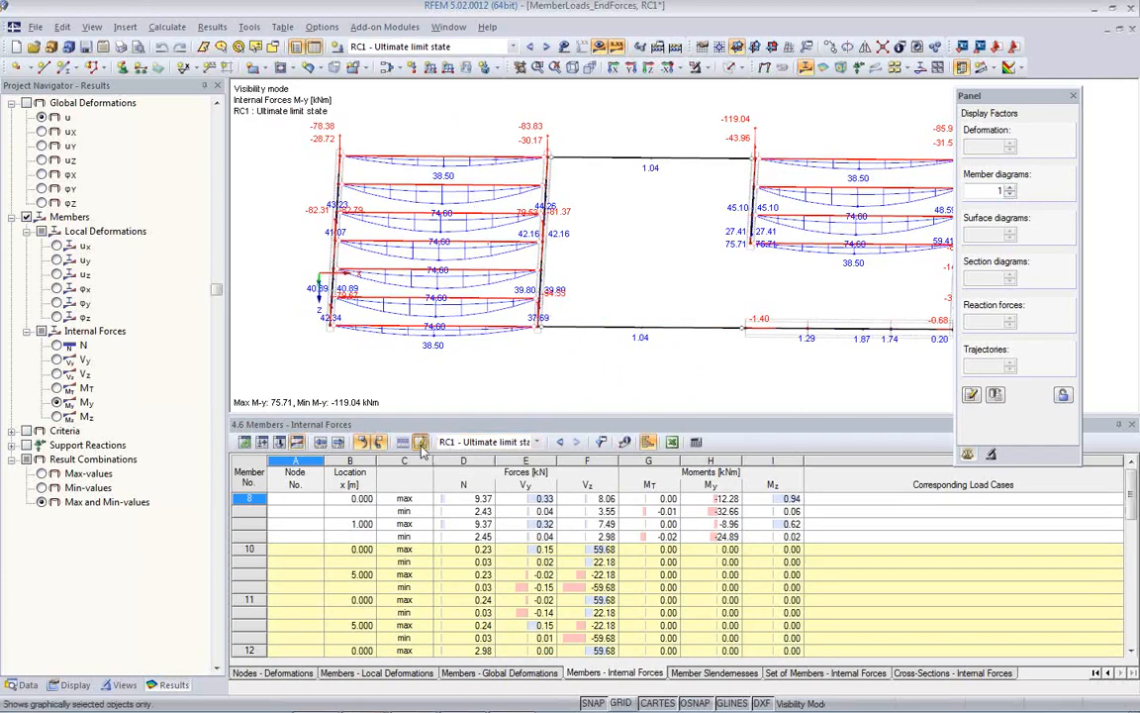
{"action": "scroll", "coordinate": [644, 507], "scroll_direction": "down", "scroll_amount": 2}
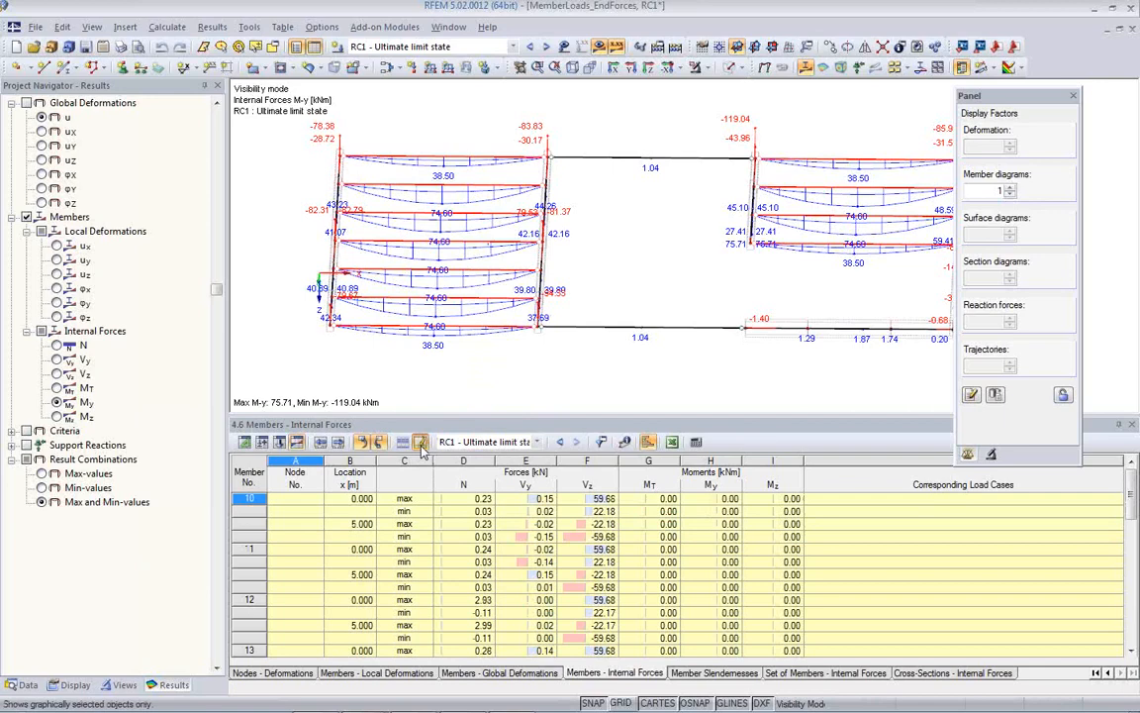
Review the result combination options in the table filter for Members - Internal Forces
{"action": "left_click", "coordinate": [601, 442]}
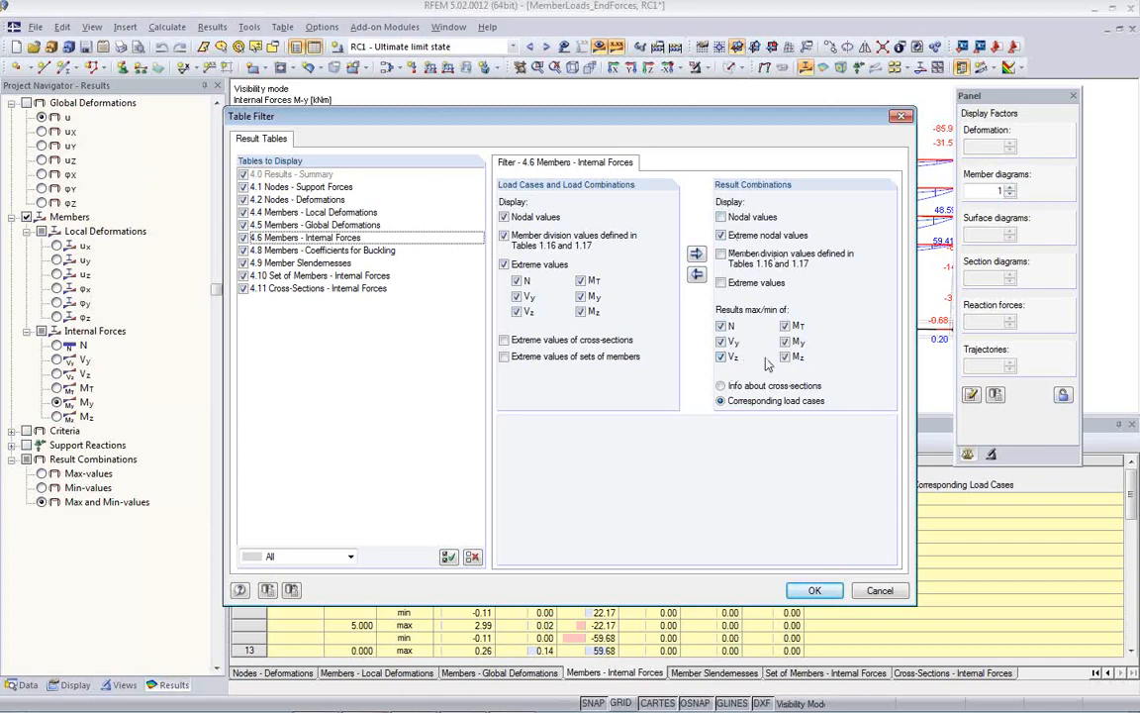
{"action": "left_click", "coordinate": [785, 326]}
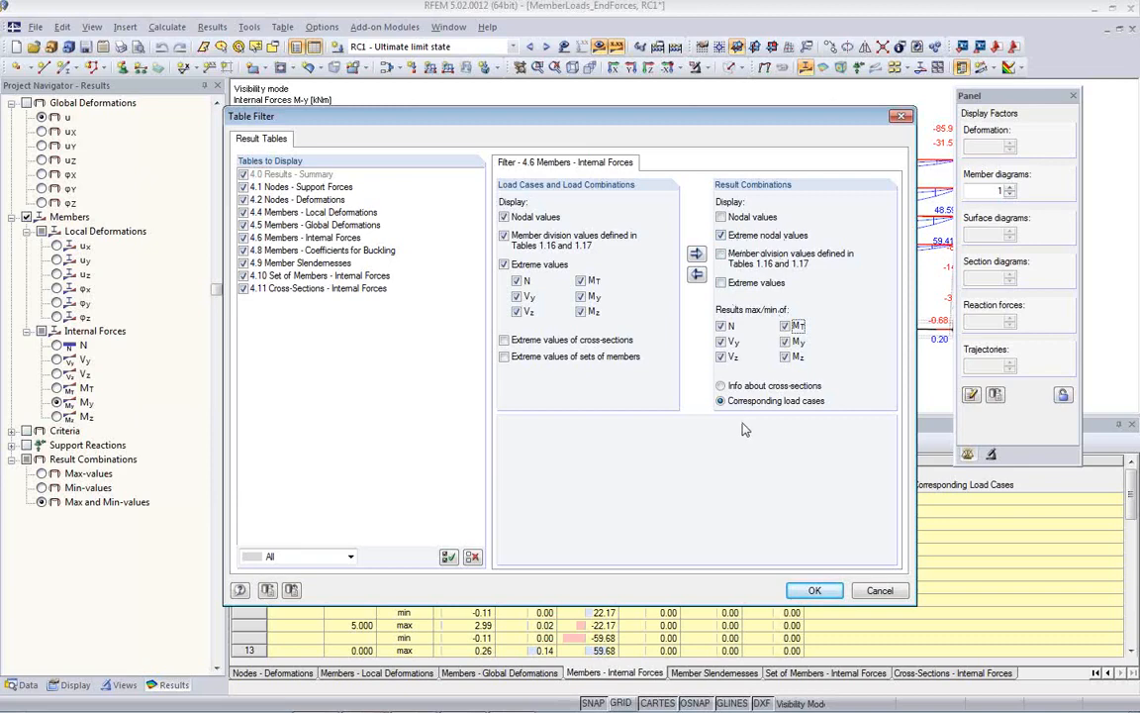
{"action": "left_click", "coordinate": [814, 590]}
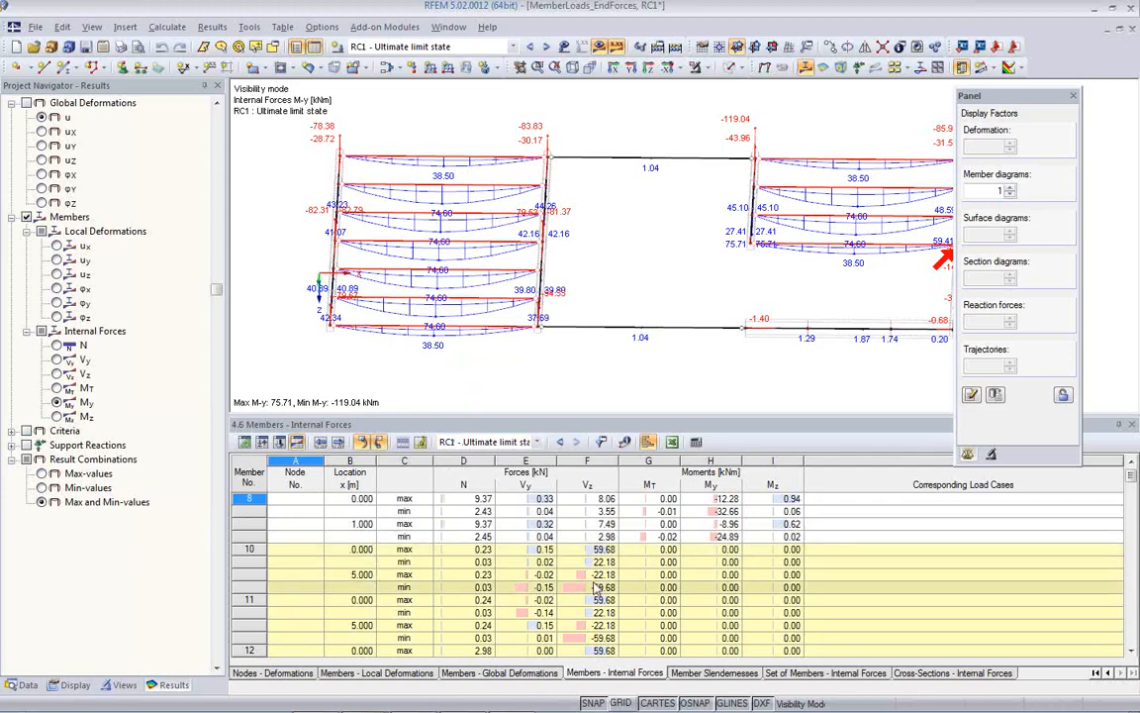
Export the Members - Internal Forces table for RC1 with its header to Microsoft Excel
{"action": "left_click", "coordinate": [672, 442]}
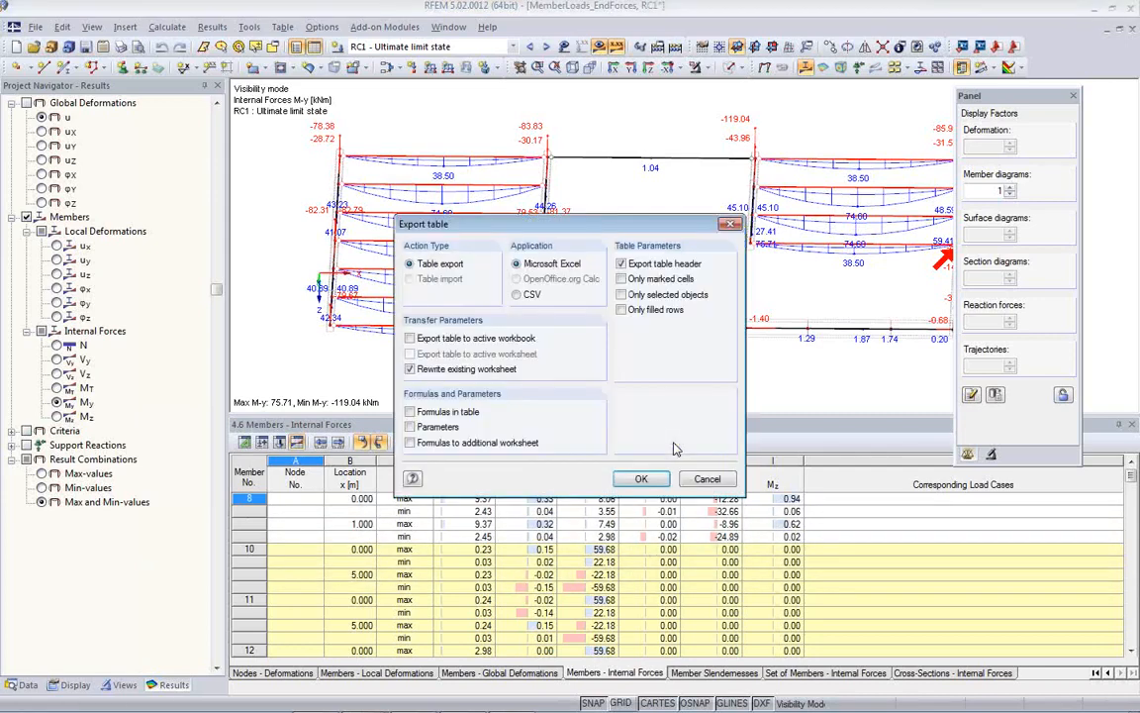
{"action": "left_click", "coordinate": [641, 481]}
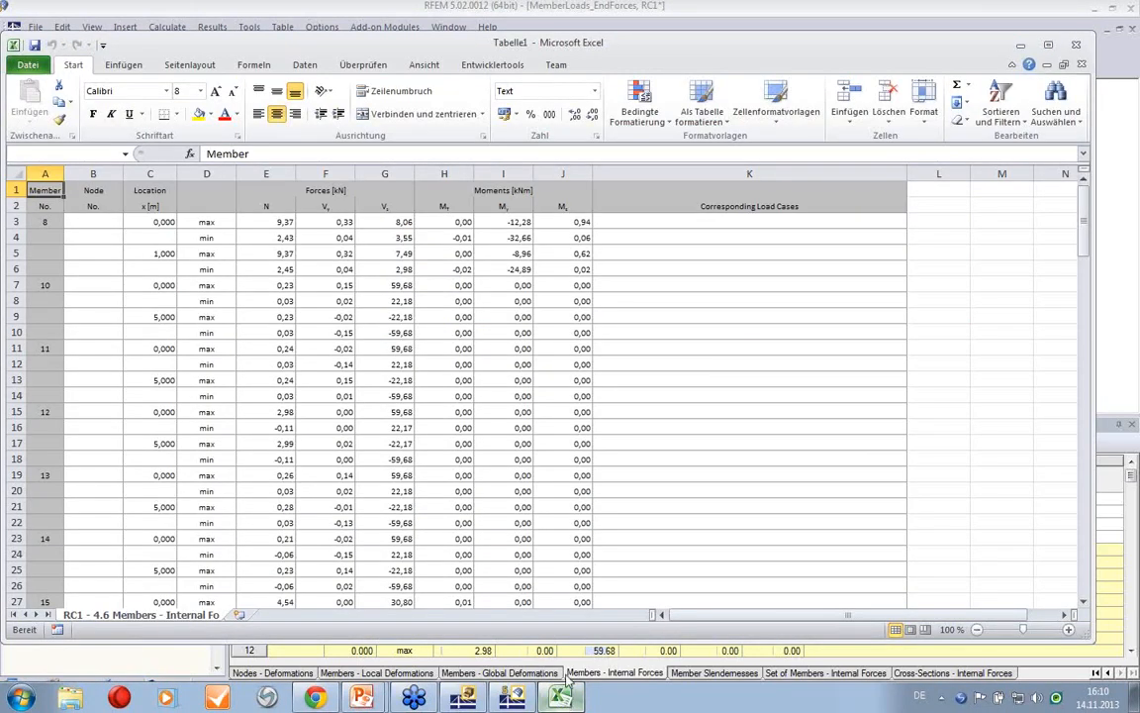
Look through the exported member forces in the Excel worksheet and close the workbook without saving
{"action": "left_click", "coordinate": [727, 347]}
{"action": "scroll", "coordinate": [716, 324], "scroll_direction": "down", "scroll_amount": 1}
{"action": "scroll", "coordinate": [715, 324], "scroll_direction": "up", "scroll_amount": 1}
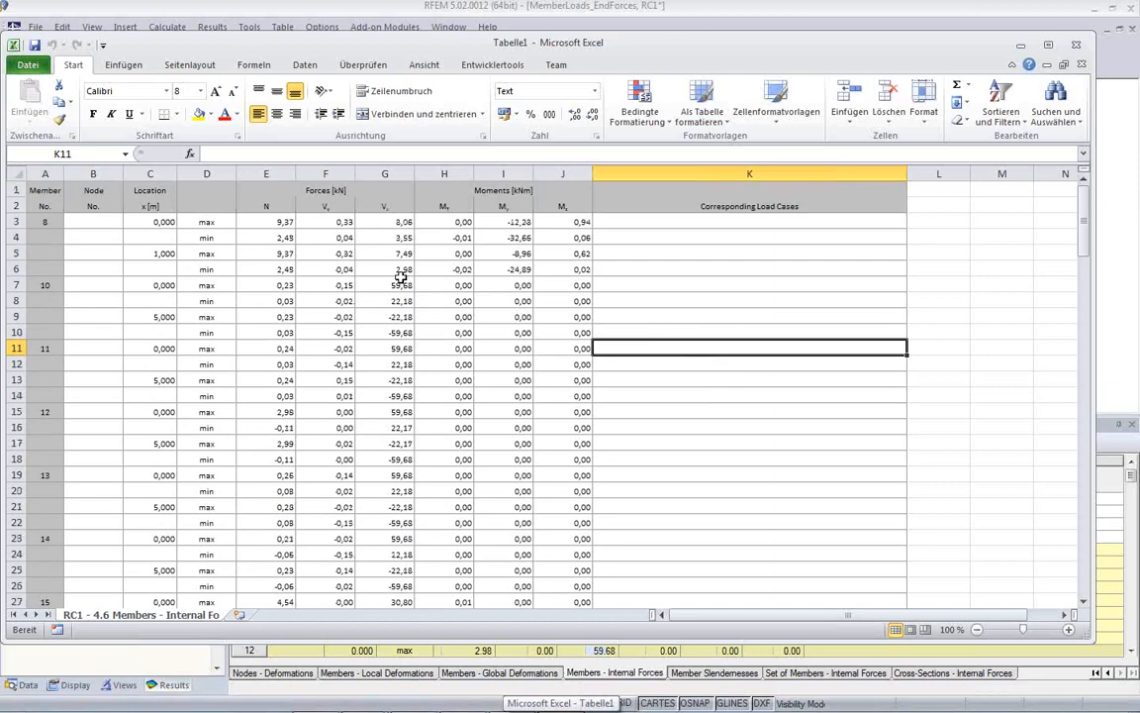
{"action": "scroll", "coordinate": [418, 399], "scroll_direction": "down", "scroll_amount": 2}
{"action": "scroll", "coordinate": [421, 403], "scroll_direction": "up", "scroll_amount": 2}
{"action": "scroll", "coordinate": [796, 332], "scroll_direction": "down", "scroll_amount": 14}
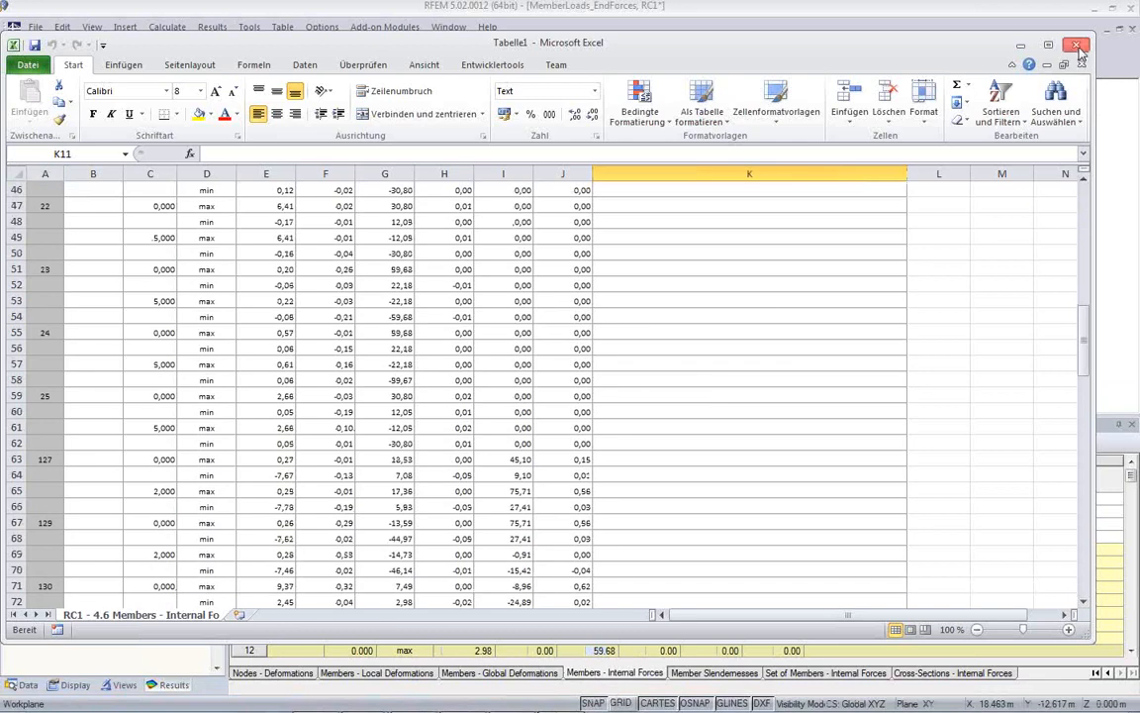
{"action": "left_click", "coordinate": [1077, 46]}
{"action": "left_click", "coordinate": [569, 382]}
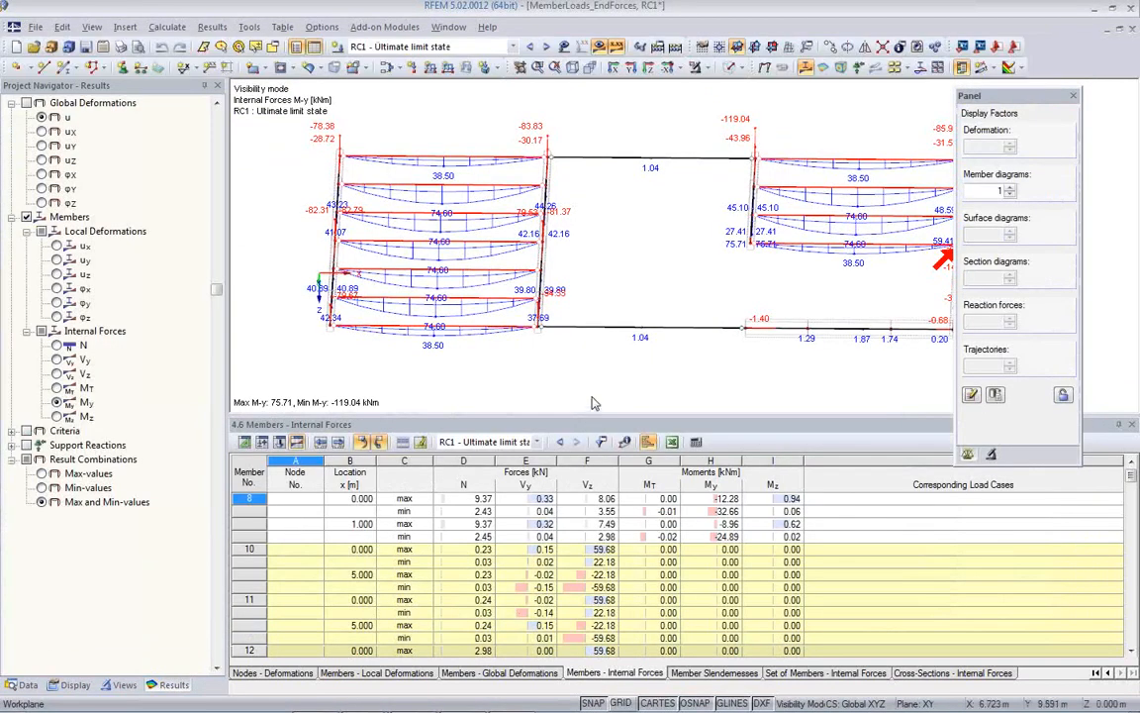
Show the Set of Members - Internal Forces table and include nodal values and extreme values for result combinations in its filter
{"action": "left_click", "coordinate": [861, 675]}
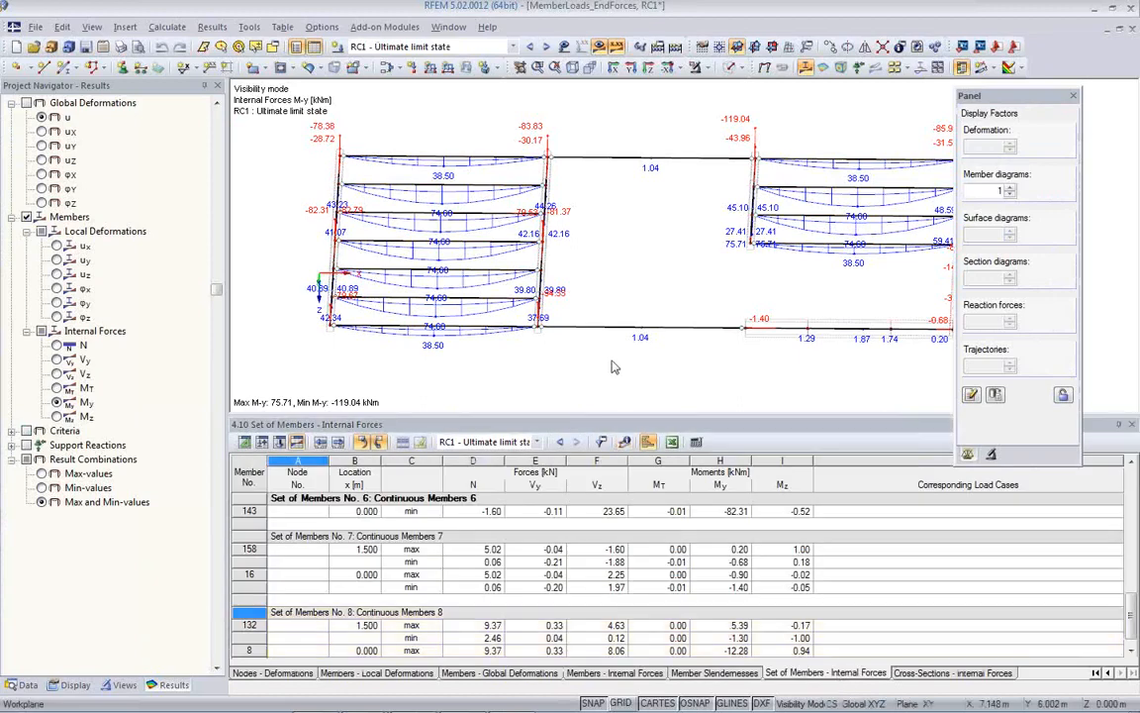
{"action": "left_click", "coordinate": [600, 444]}
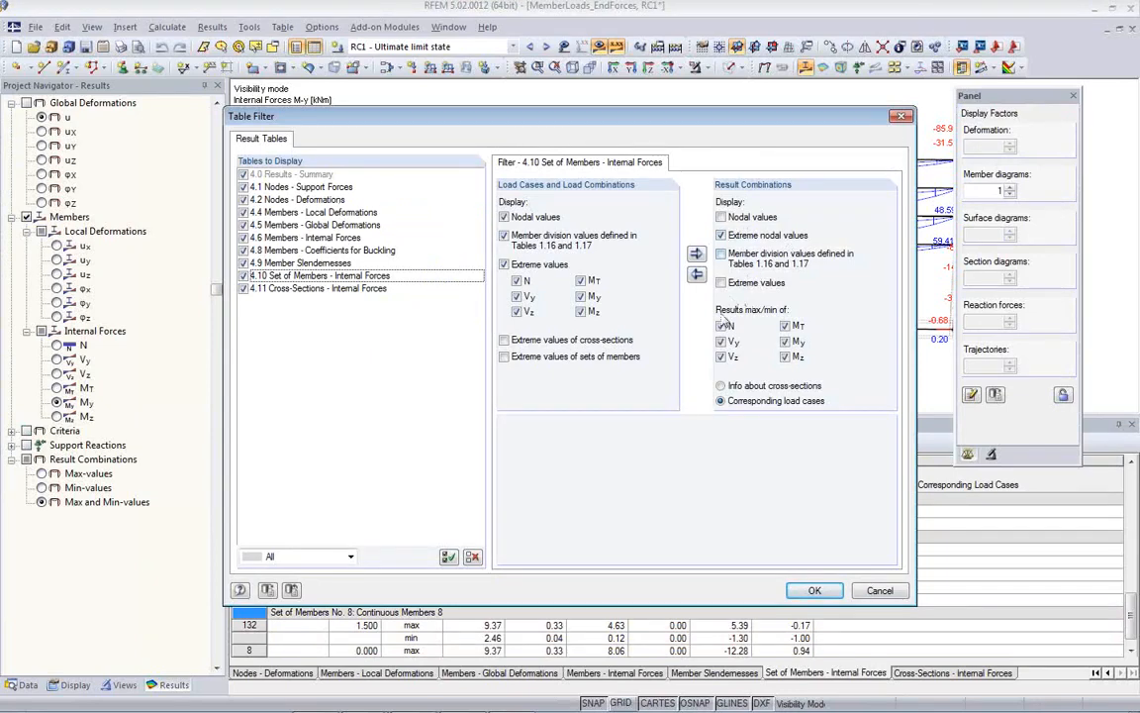
{"action": "left_click", "coordinate": [870, 593]}
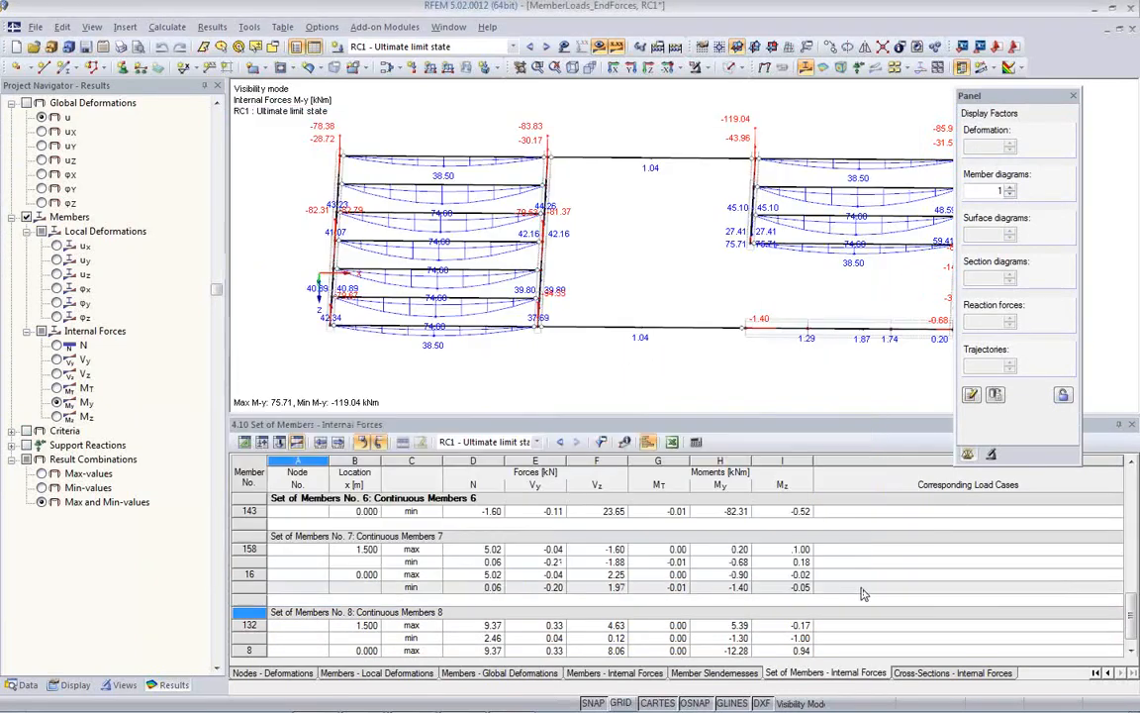
{"action": "left_click", "coordinate": [602, 442]}
{"action": "left_click", "coordinate": [721, 217]}
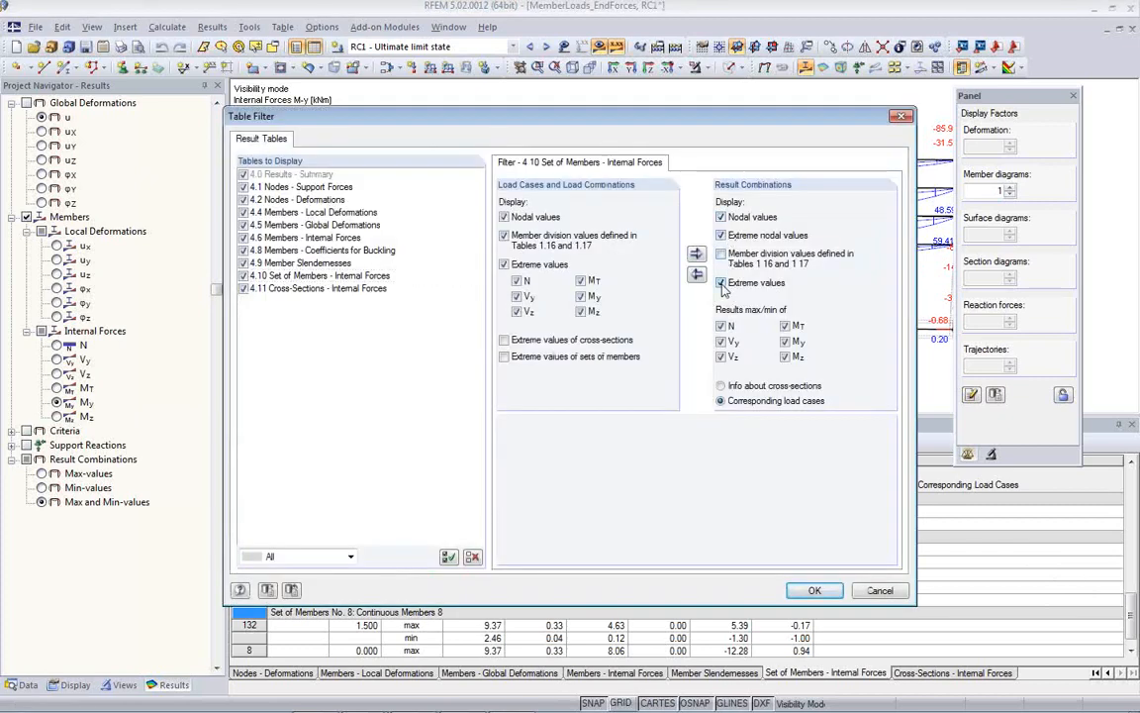
{"action": "left_click", "coordinate": [813, 590]}
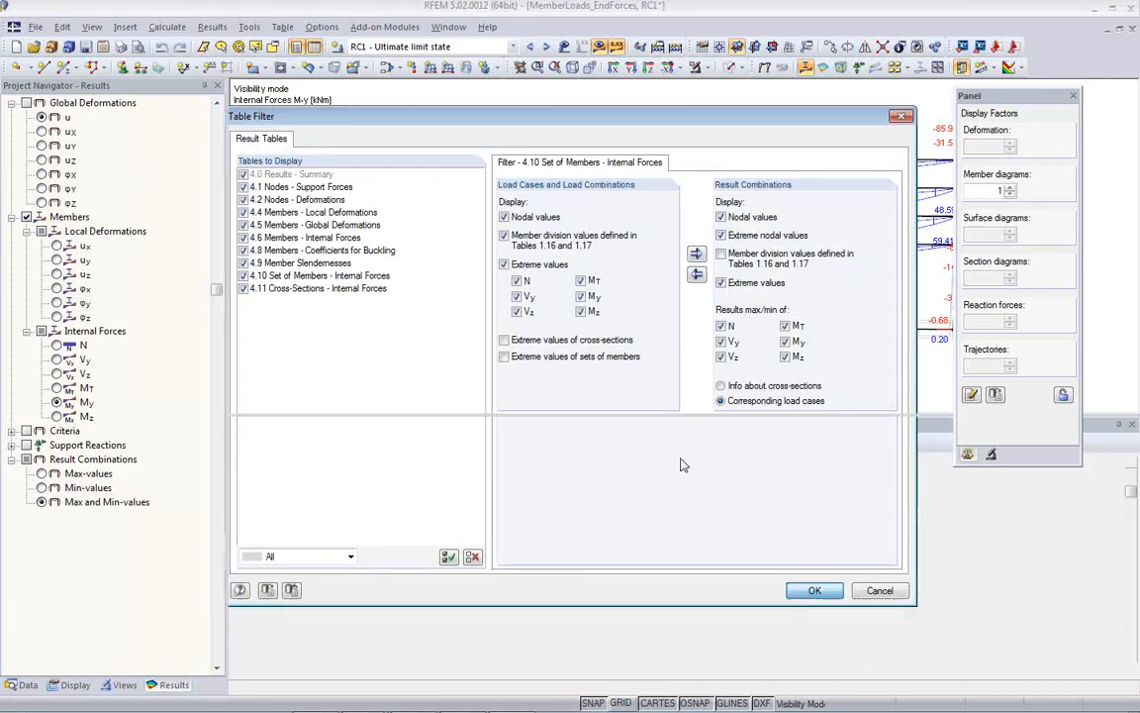
Examine the extreme internal forces of sets of members No. 1 and 2 and review the table's filter options
{"action": "left_click", "coordinate": [560, 550]}
{"action": "scroll", "coordinate": [517, 527], "scroll_direction": "down", "scroll_amount": 3}
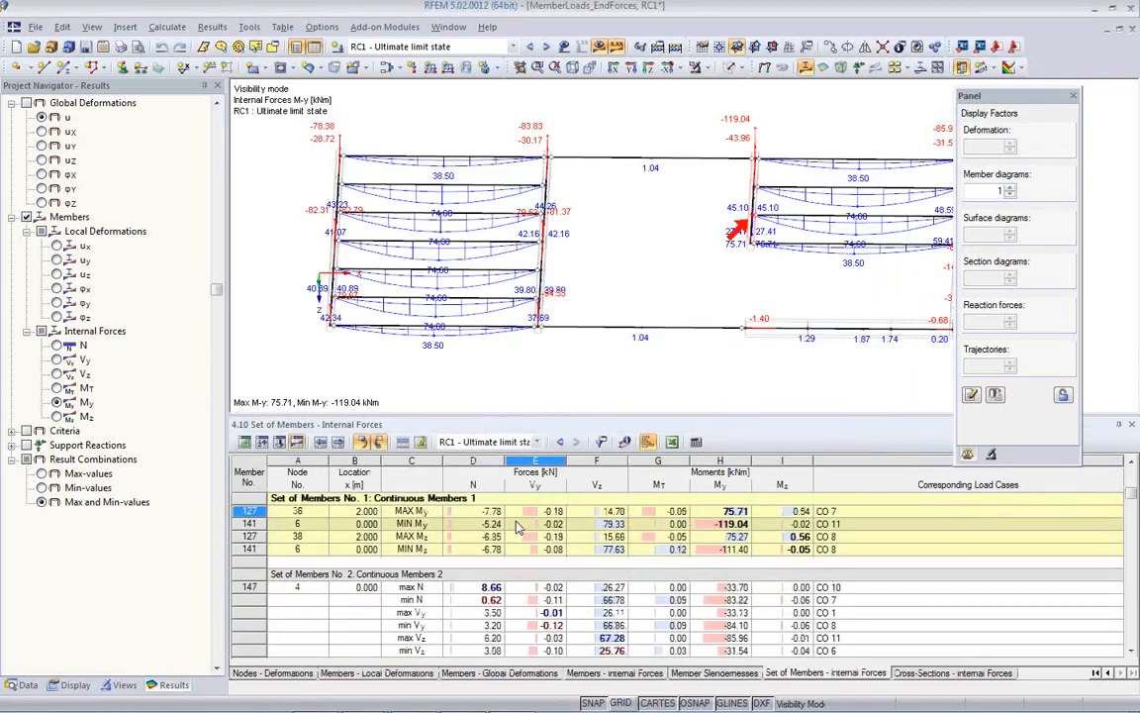
{"action": "scroll", "coordinate": [516, 526], "scroll_direction": "down", "scroll_amount": 15}
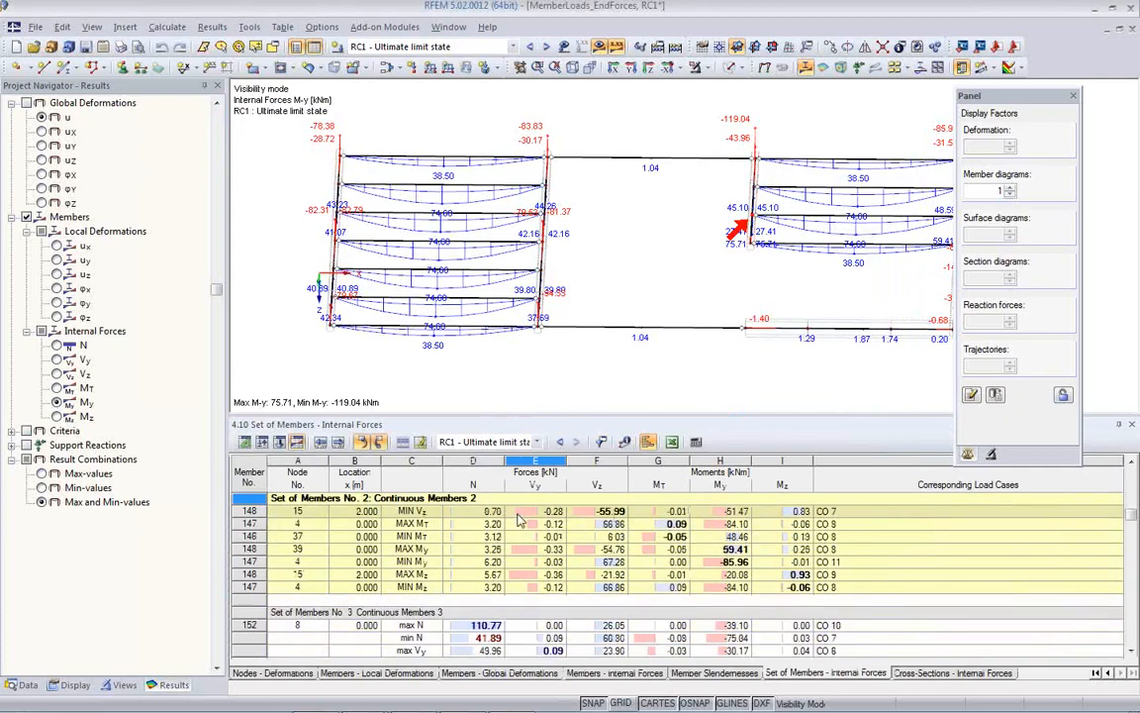
{"action": "scroll", "coordinate": [517, 522], "scroll_direction": "up", "scroll_amount": 12}
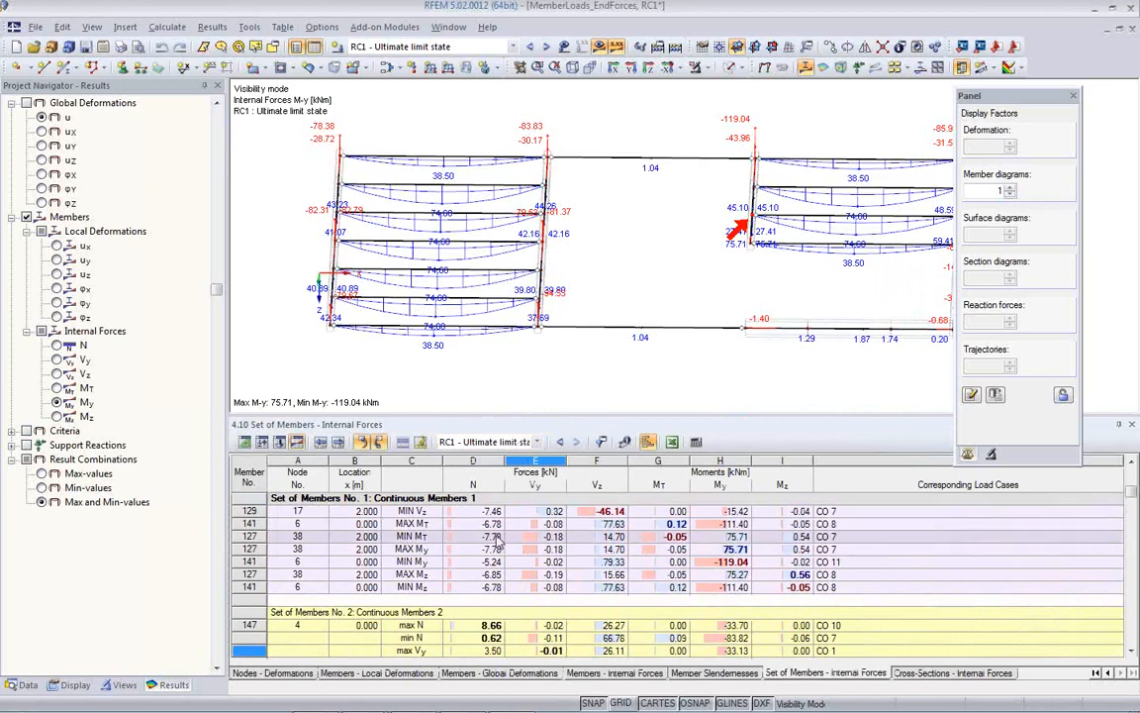
{"action": "left_click", "coordinate": [601, 441]}
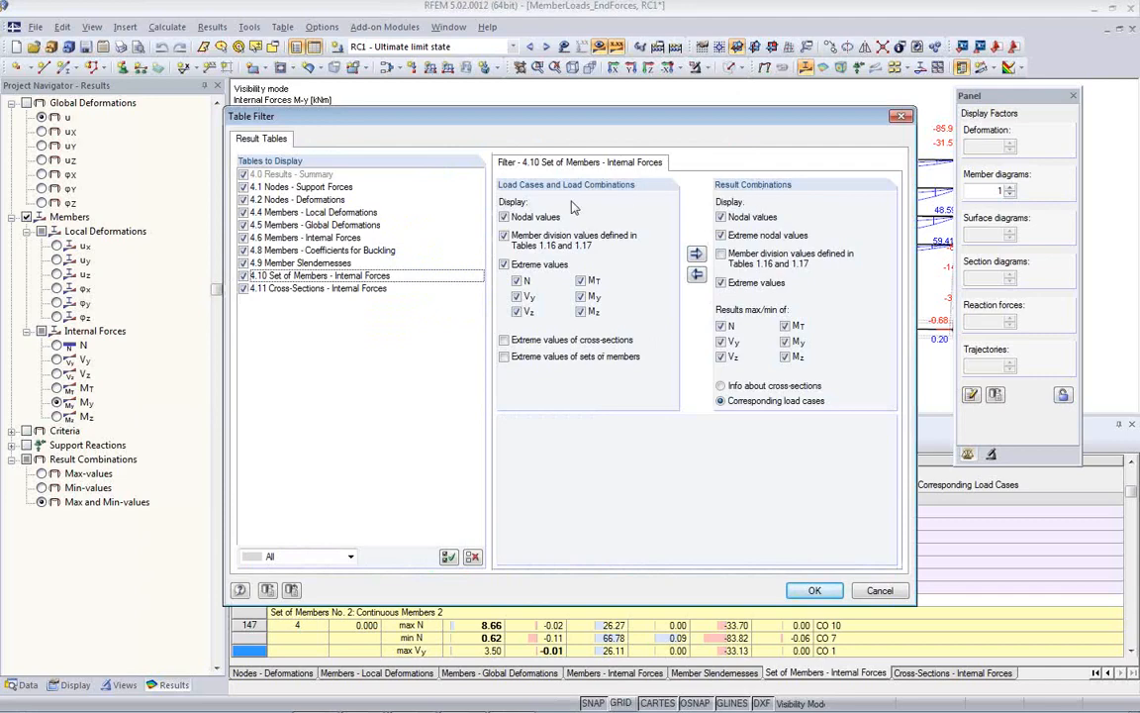
{"action": "left_click", "coordinate": [871, 590]}
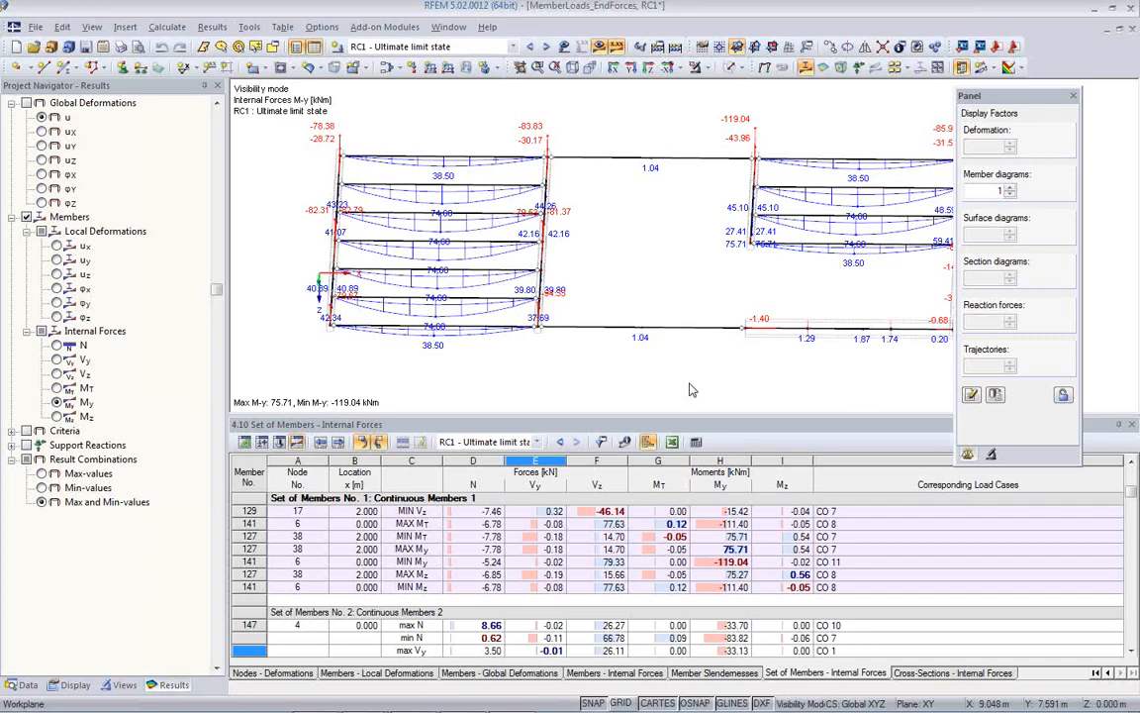
Hide the results and cancel the visibility mode to show the whole model above a shortened result table
{"action": "middle_click_drag", "start_coordinate": [620, 303], "coordinate": [502, 205], "text": "ctrl"}
{"action": "scroll", "coordinate": [501, 204], "scroll_direction": "down", "scroll_amount": 2}
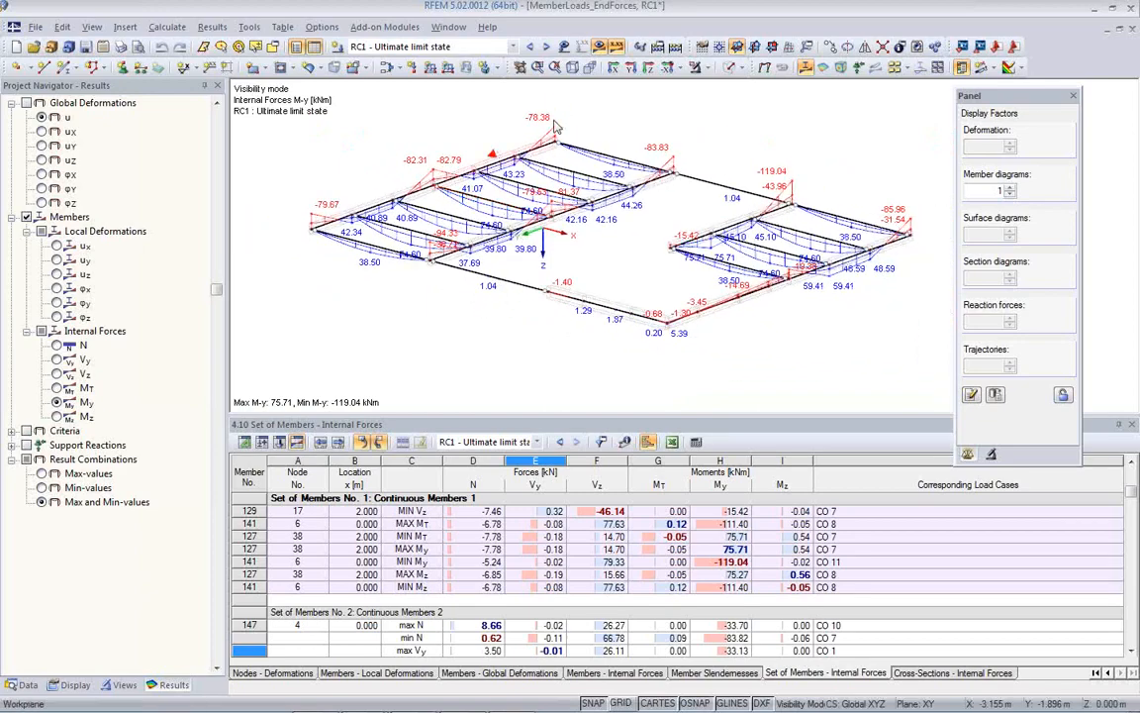
{"action": "left_click", "coordinate": [598, 46]}
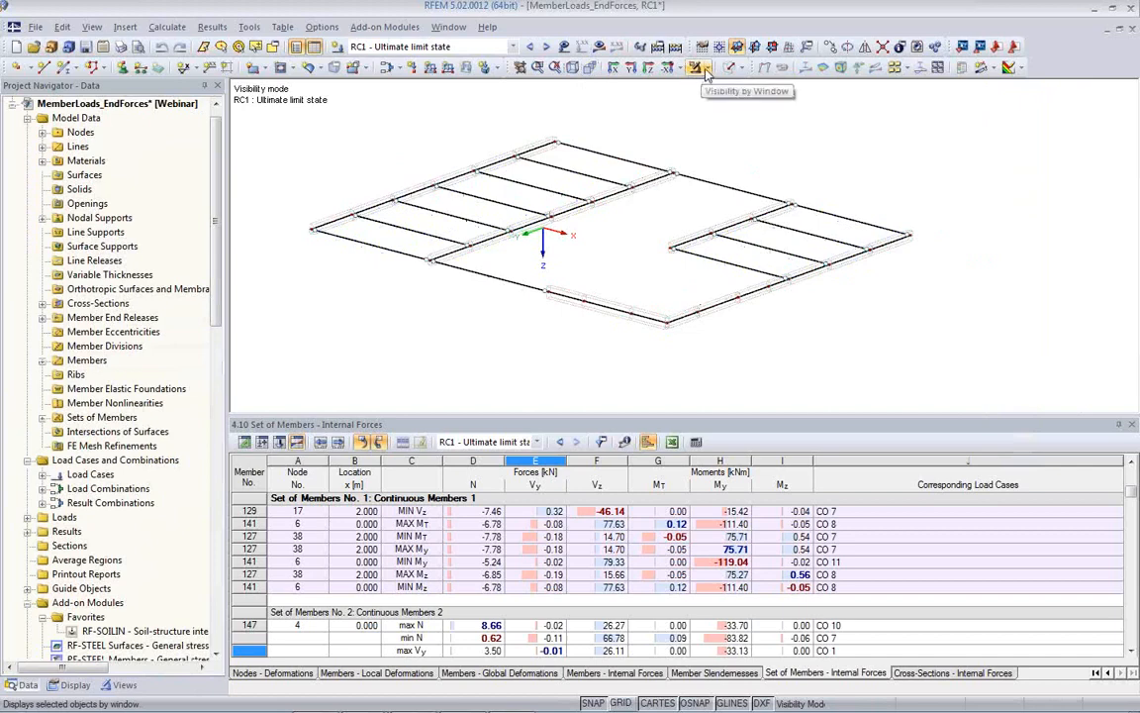
{"action": "left_click", "coordinate": [701, 69]}
{"action": "left_click", "coordinate": [753, 204]}
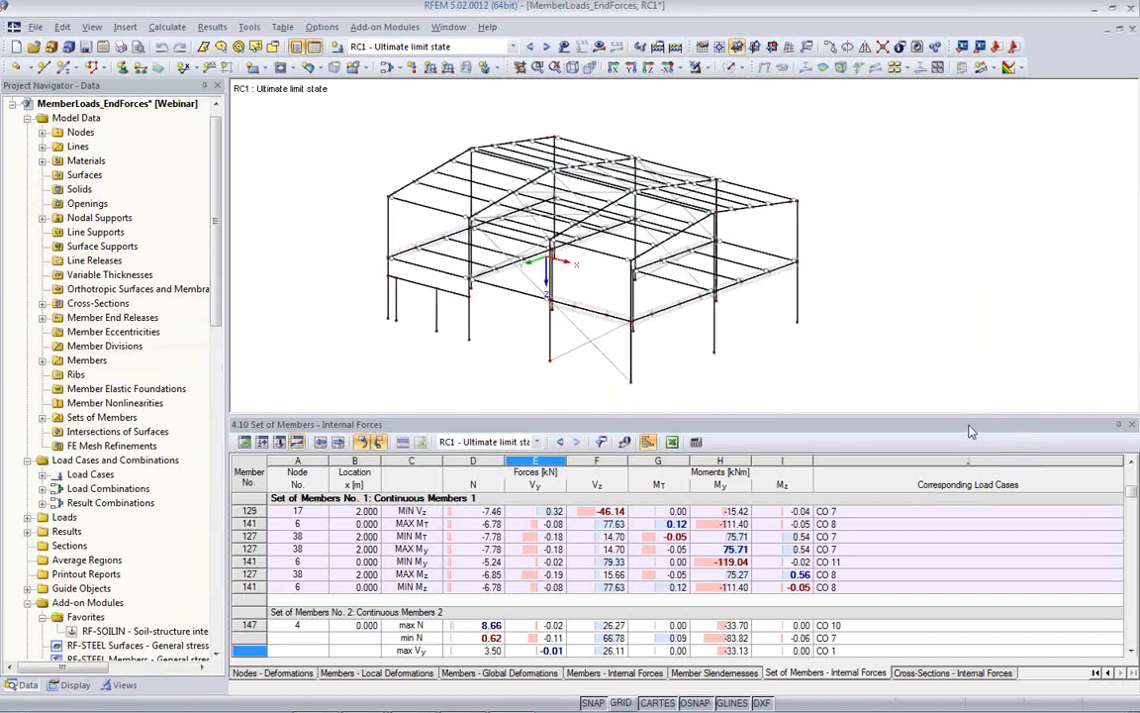
{"action": "left_click_drag", "start_coordinate": [971, 487], "coordinate": [970, 495]}
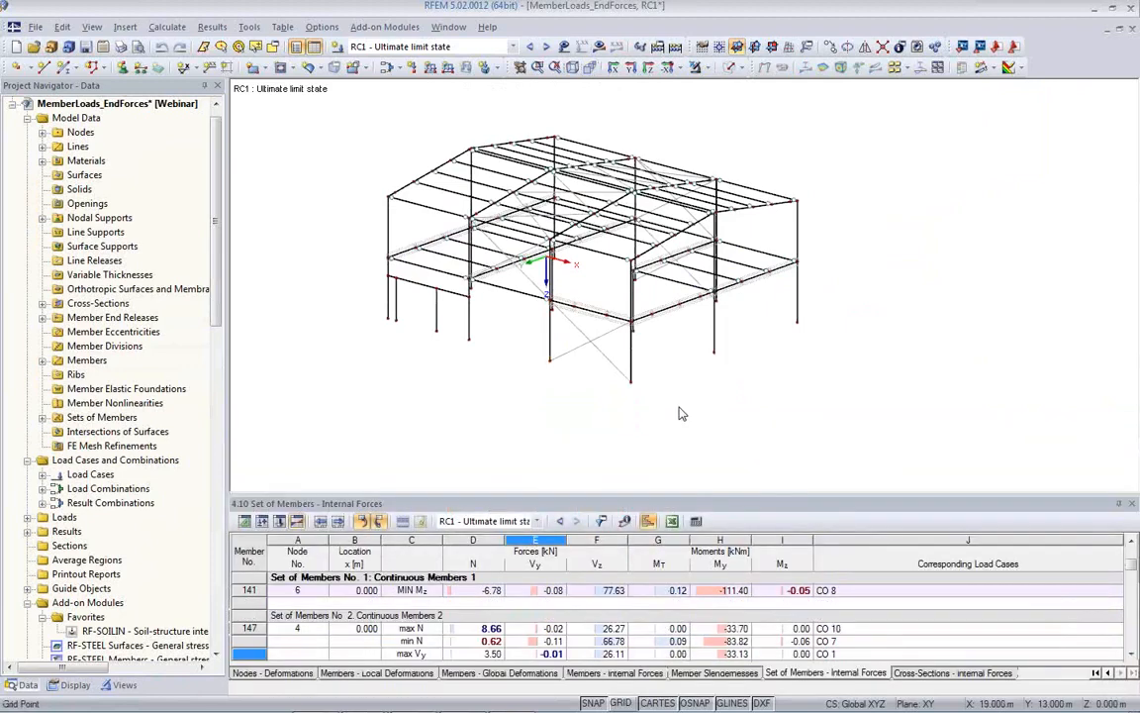
{"action": "middle_click_drag", "start_coordinate": [667, 416], "coordinate": [643, 476], "text": "ctrl"}
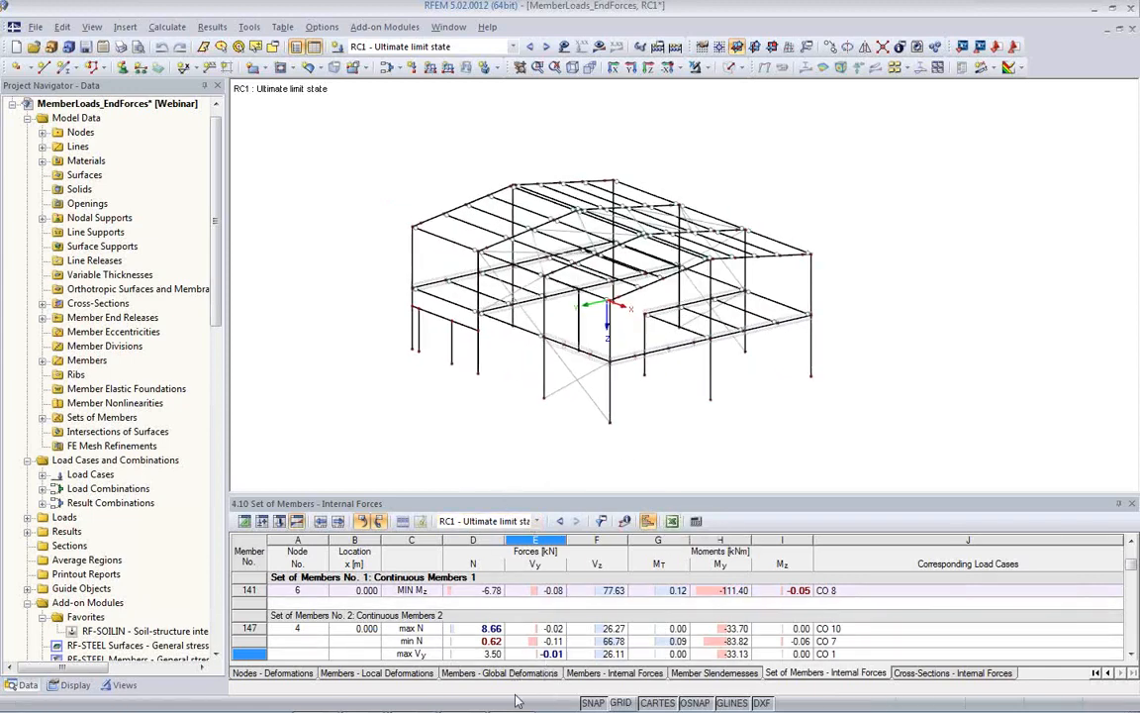
Switch to the running PowerPoint slide show of TipsTricksUsingRFEM.pptx and advance to the More Information slide
{"action": "mouse_move", "coordinate": [364, 699]}
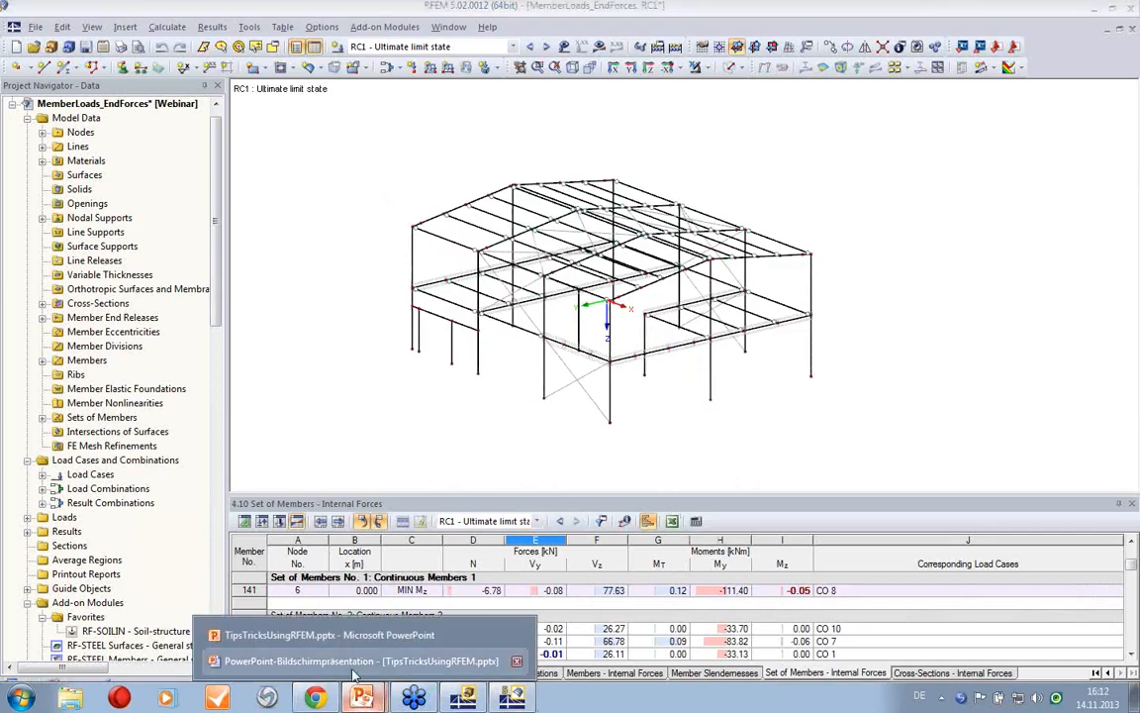
{"action": "left_click", "coordinate": [348, 661]}
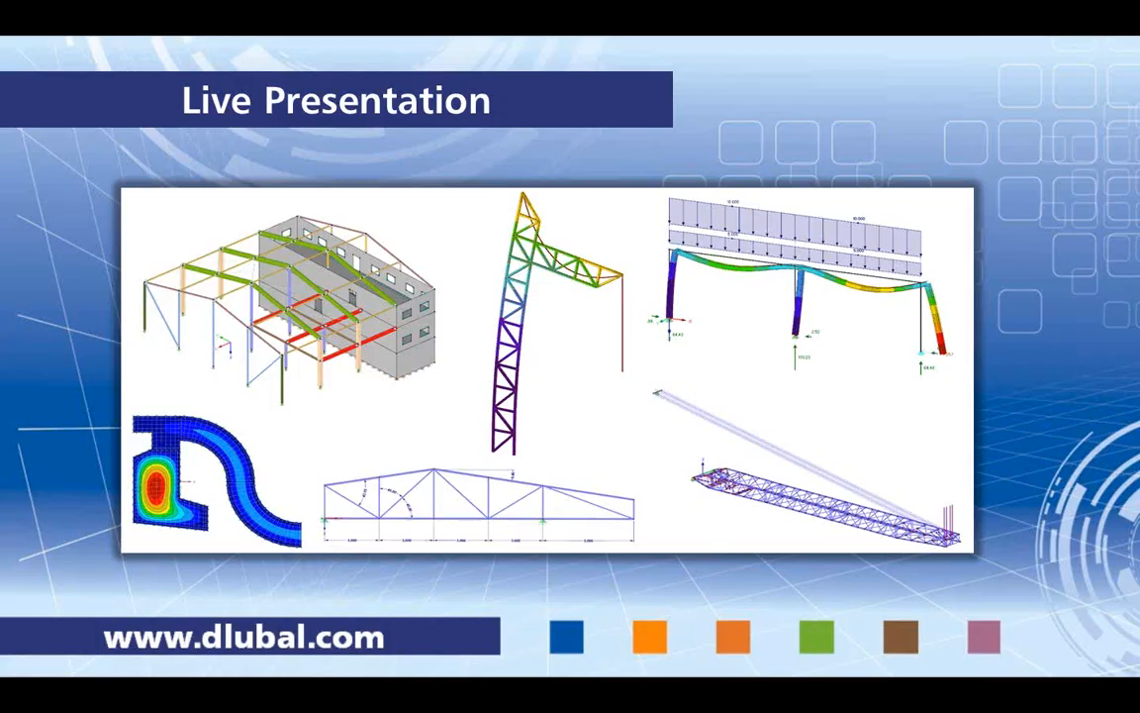
{"action": "key", "text": "Right"}
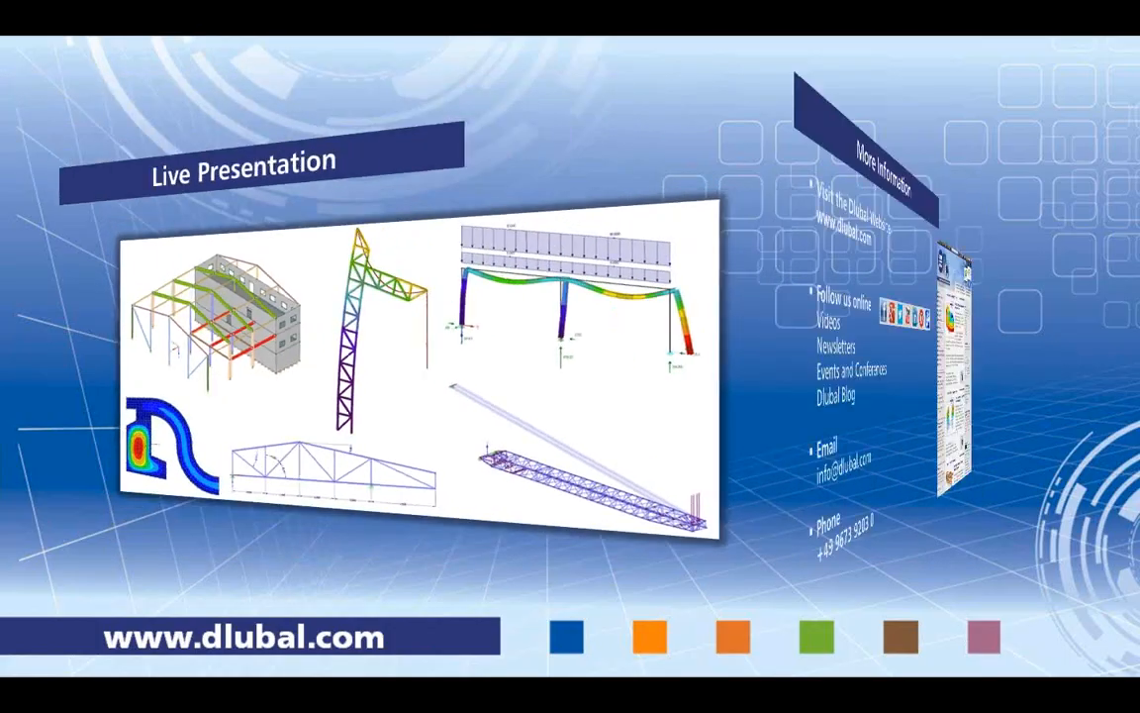